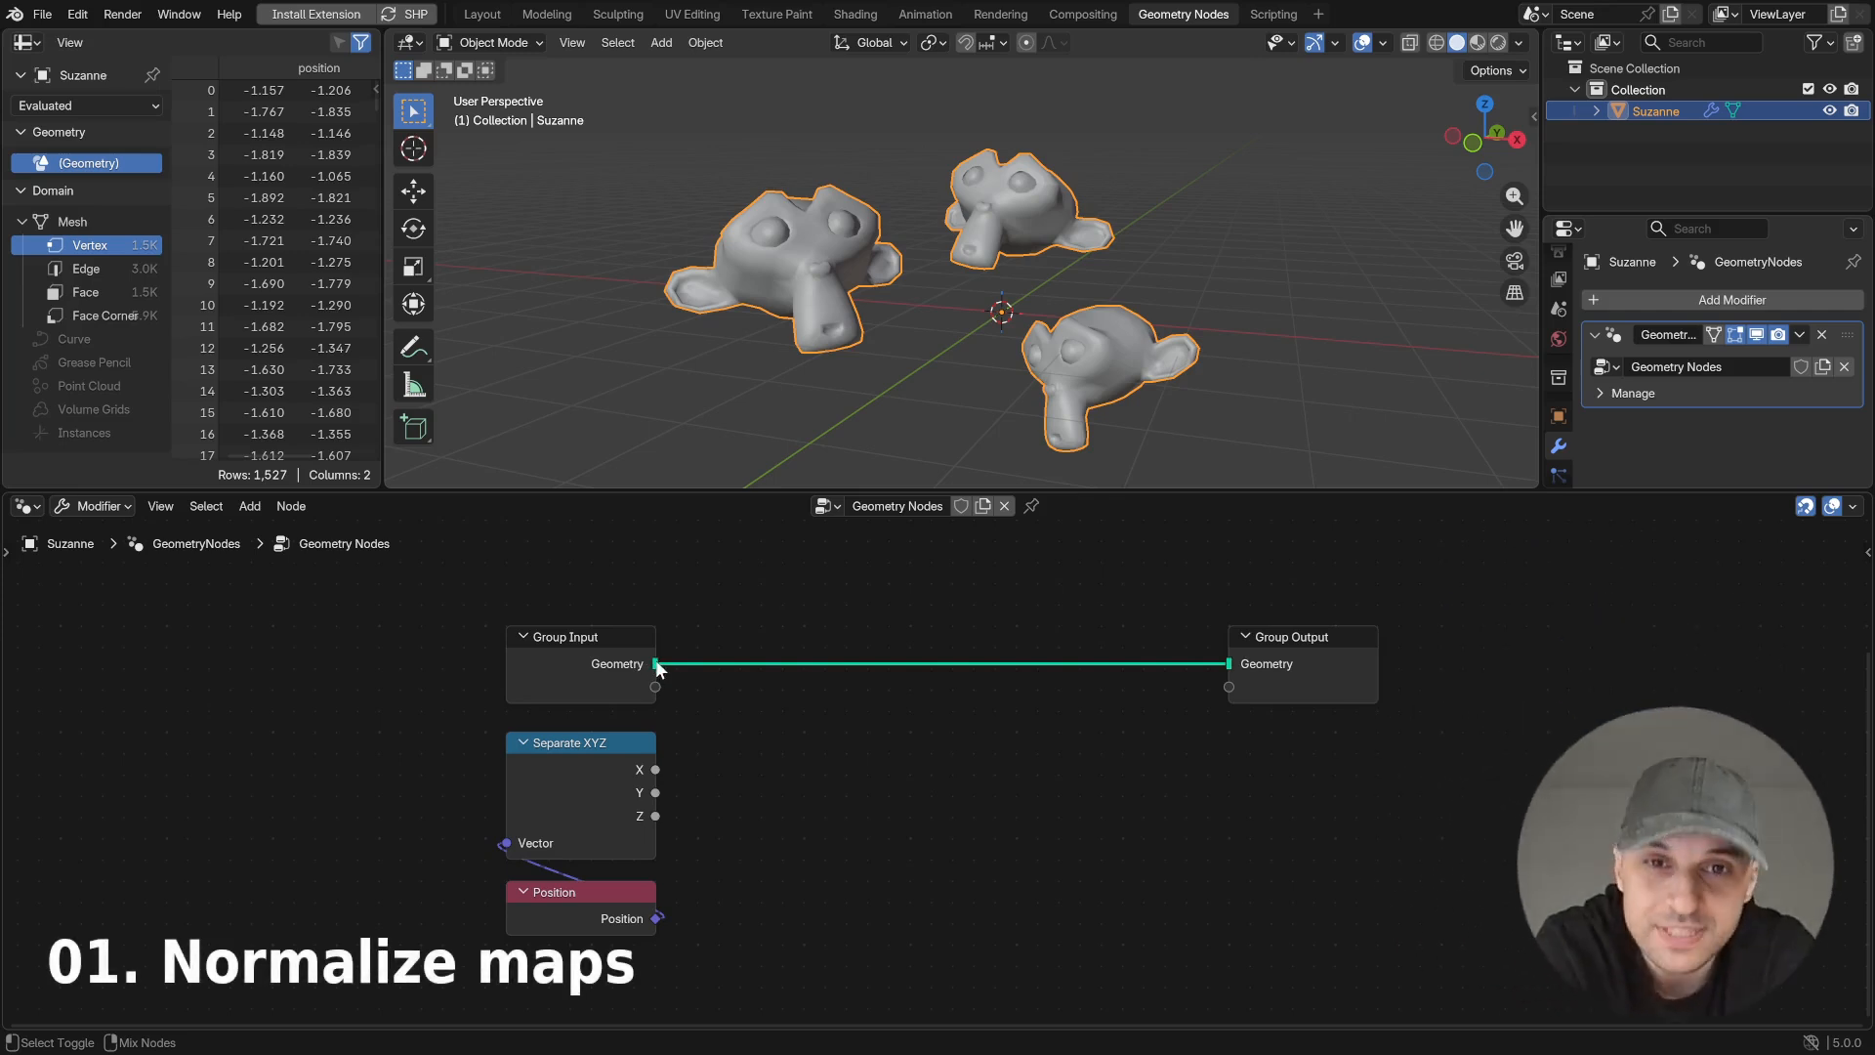
- Preview the Z output of the Separate XYZ node on the input geometry through a Viewer node, inspecting all three monkeys
left_click(657, 816, "ctrl+shift")
left_click_drag(823, 619, 1010, 823)
middle_click_drag(1057, 344, 1103, 430)
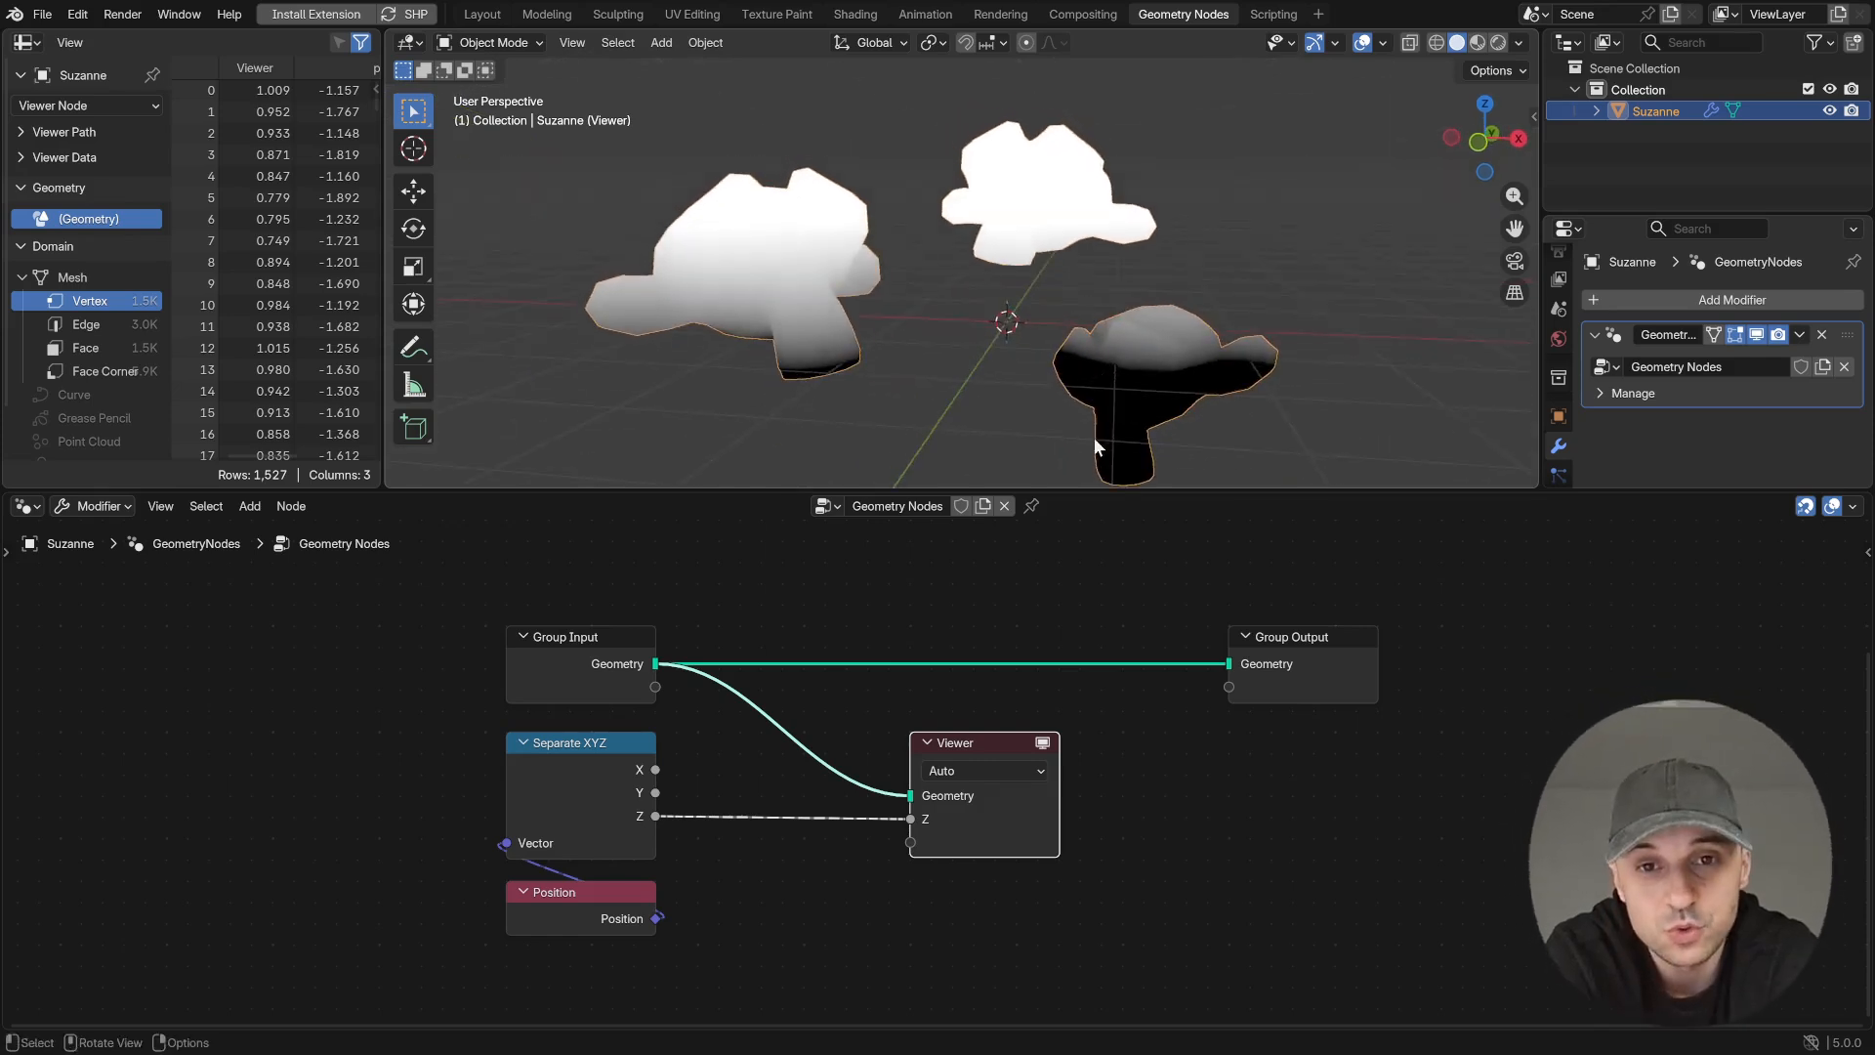
middle_click_drag(1216, 383, 1253, 372)
mouse_move(1067, 284)
middle_mouse_down()
mouse_move(1115, 336)
mouse_move(1084, 301)
middle_mouse_up()
middle_click_drag(1246, 218, 1211, 232)
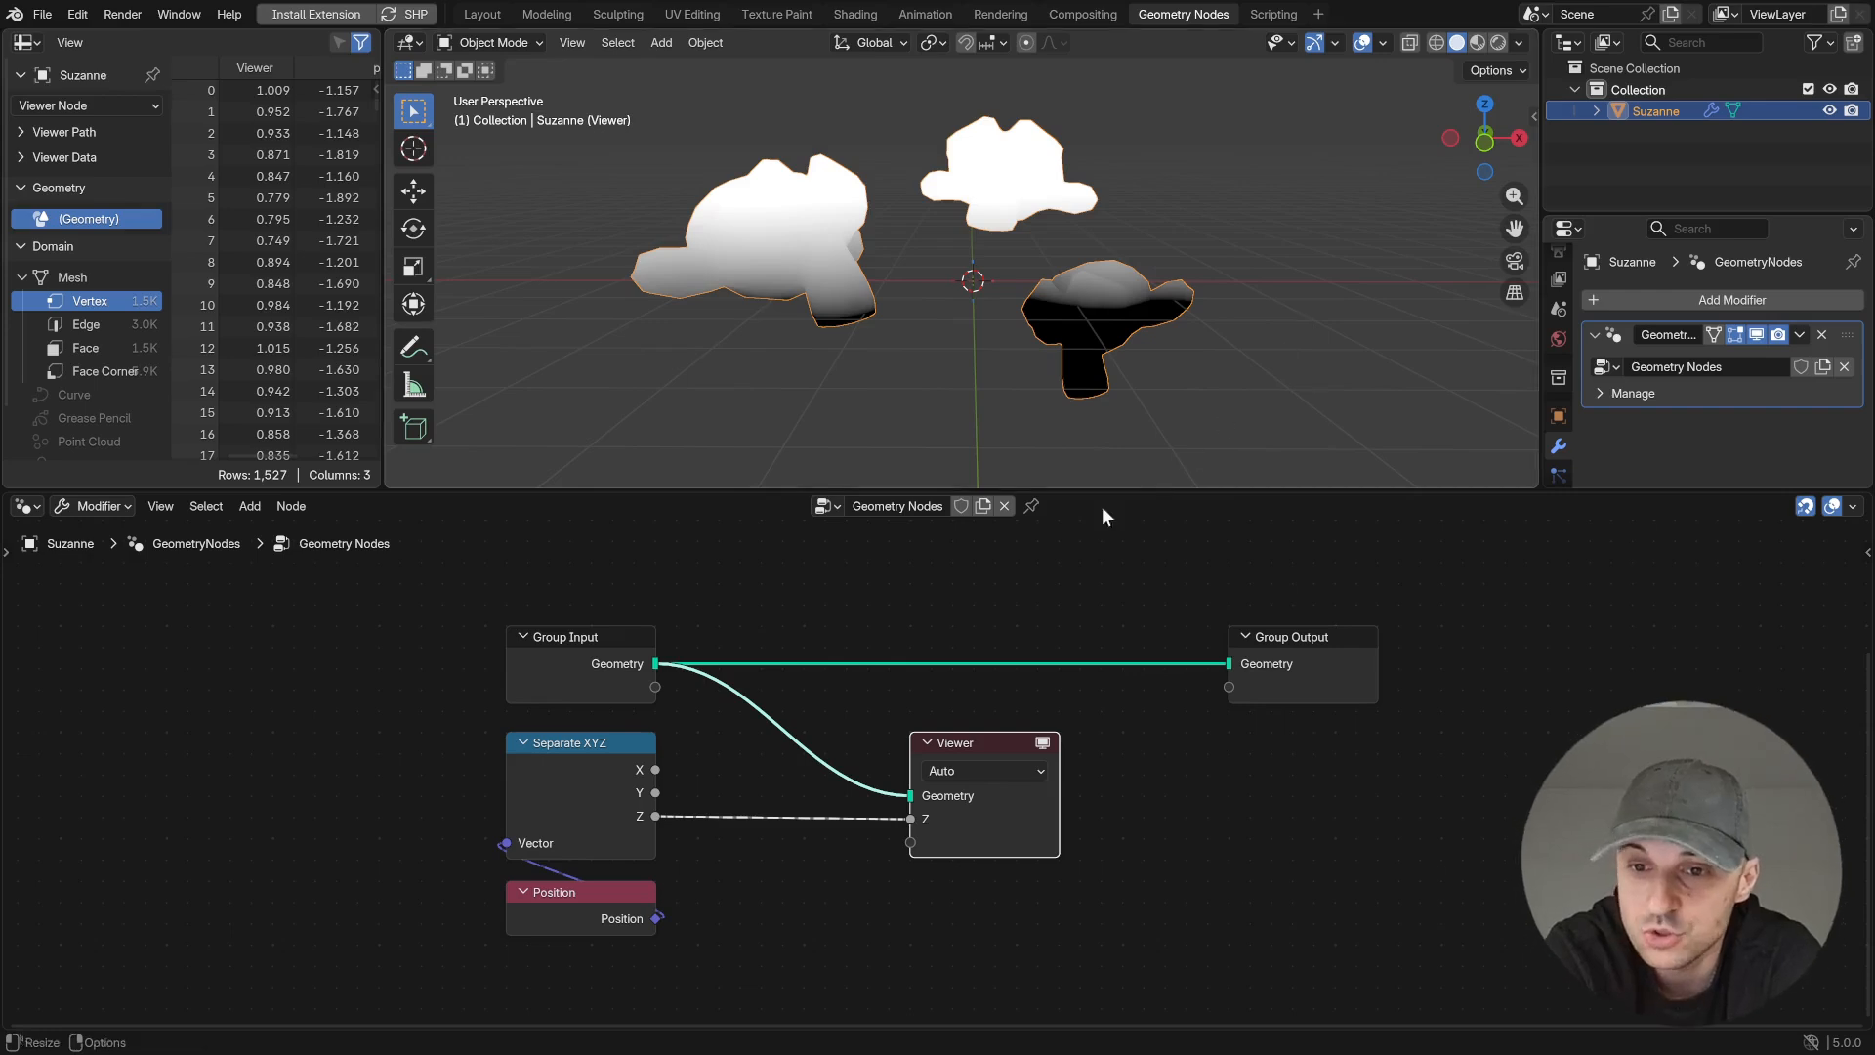
- Add a Field Min & Max node fed by the Z output of Separate XYZ and place it beside the Position node
left_click_drag(654, 815, 787, 896)
type("f min")
key("Return")
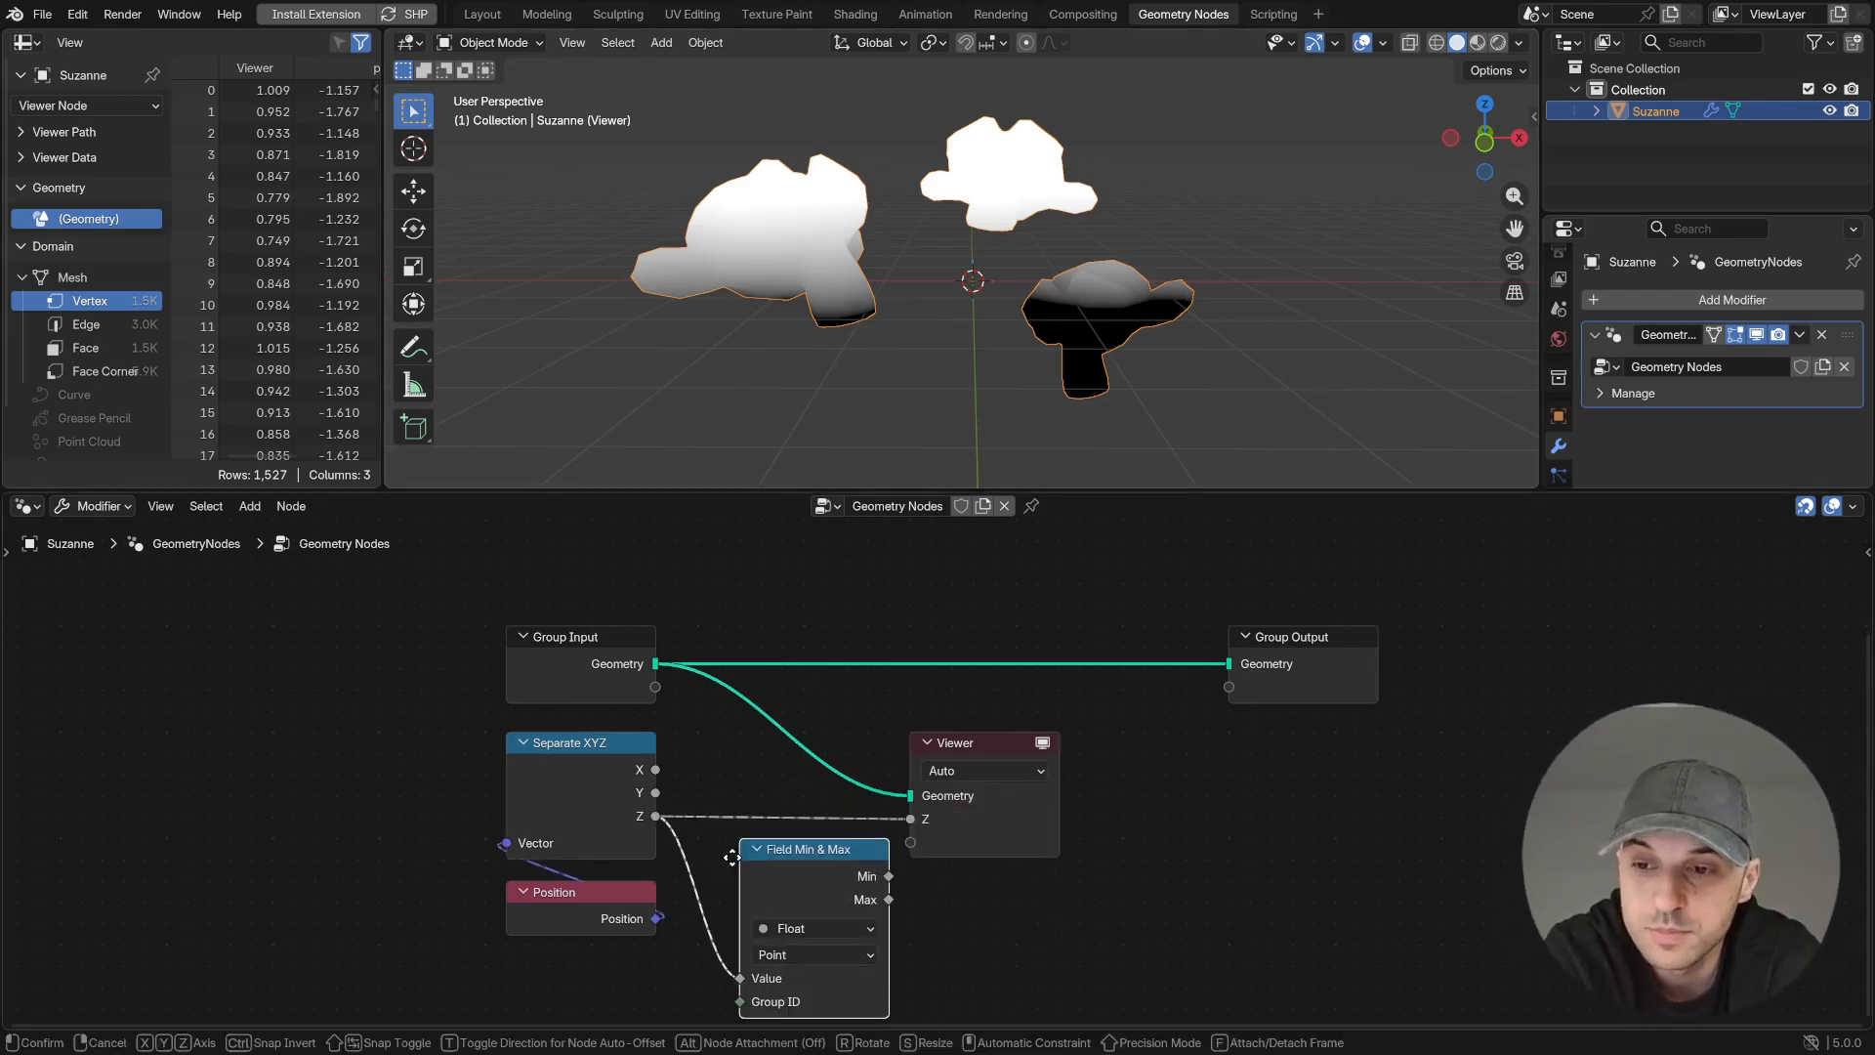
left_click(724, 846)
- Make room beside the Viewer and add a Map Range node next to the Field Min & Max node
middle_click_drag(1018, 826, 1020, 718)
scroll(1019, 719, "up", 1)
left_click_drag(1021, 719, 1212, 699)
key("shift+a")
type("map r")
key("Return")
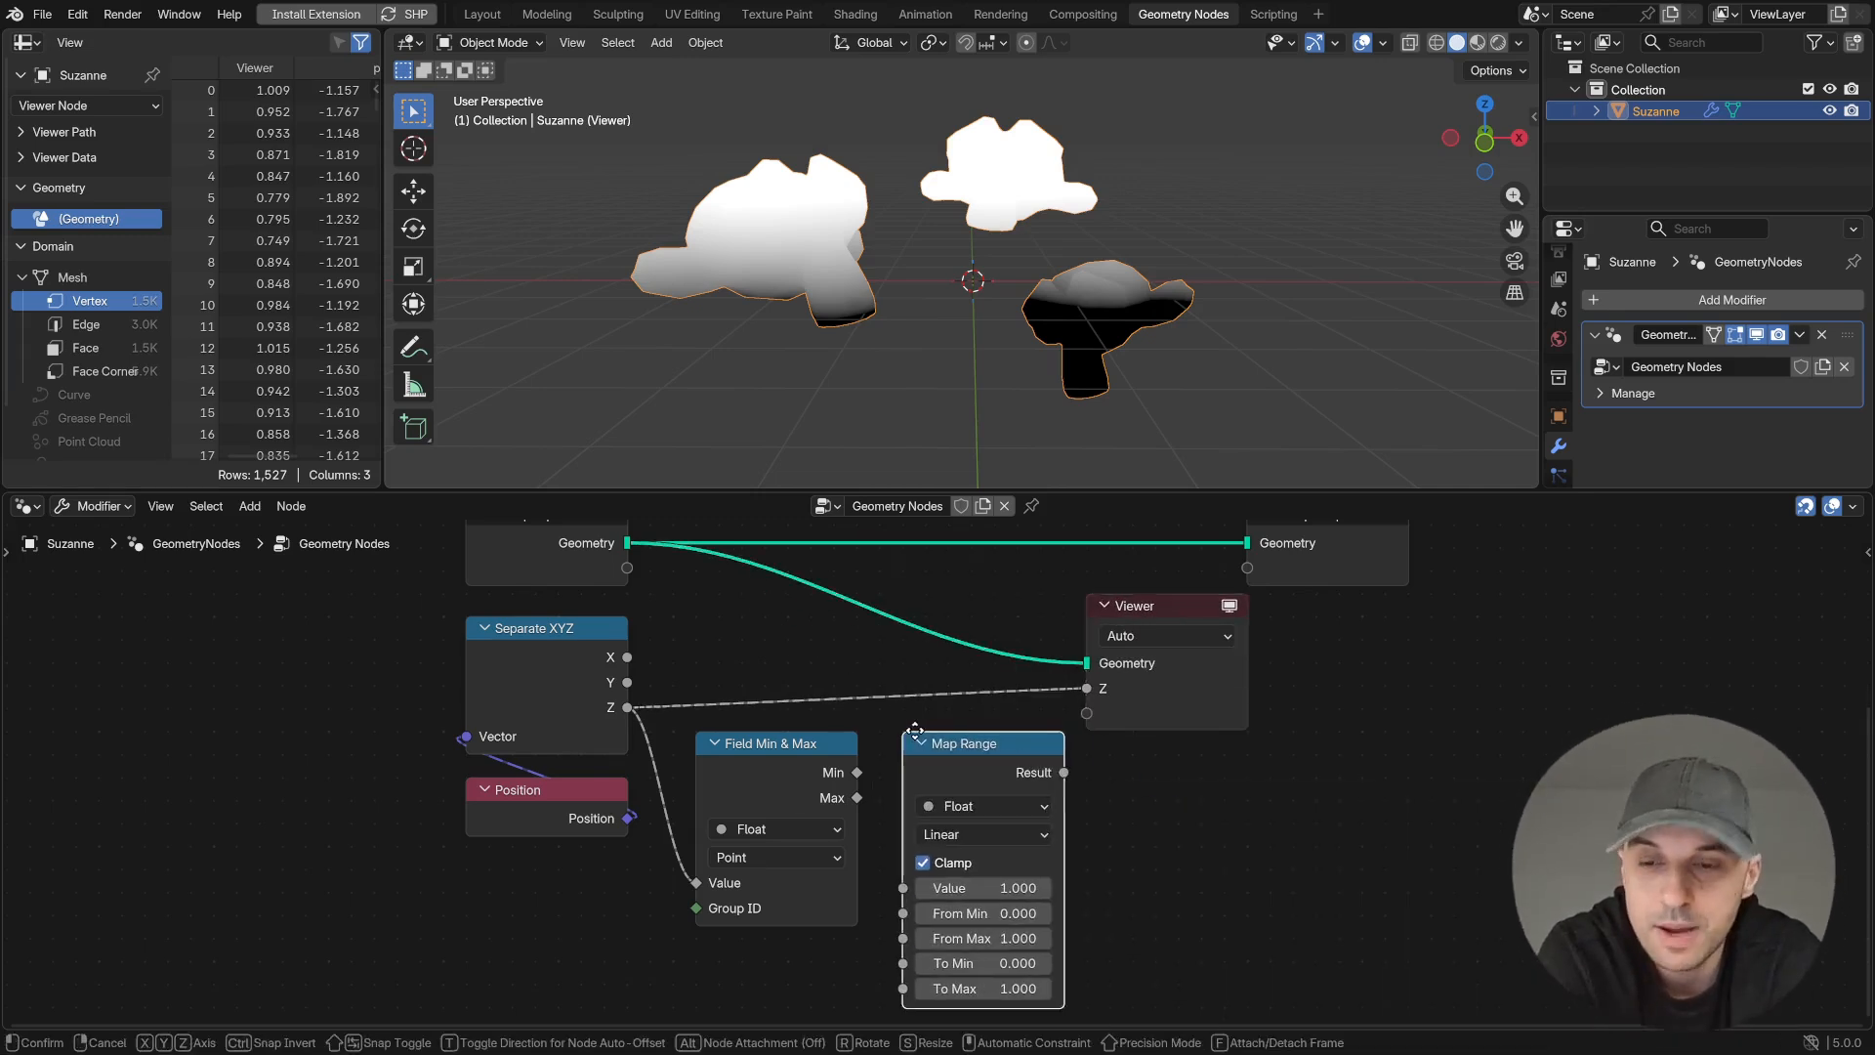
left_click(919, 731)
middle_click_drag(1100, 796, 1068, 712)
- Delete the Viewer, connect Z to the Map Range's Value, and connect Min and Max to From Min and From Max
middle_click_drag(1186, 705, 1185, 764)
left_click(1157, 674)
key("x")
left_click_drag(976, 716, 1021, 601)
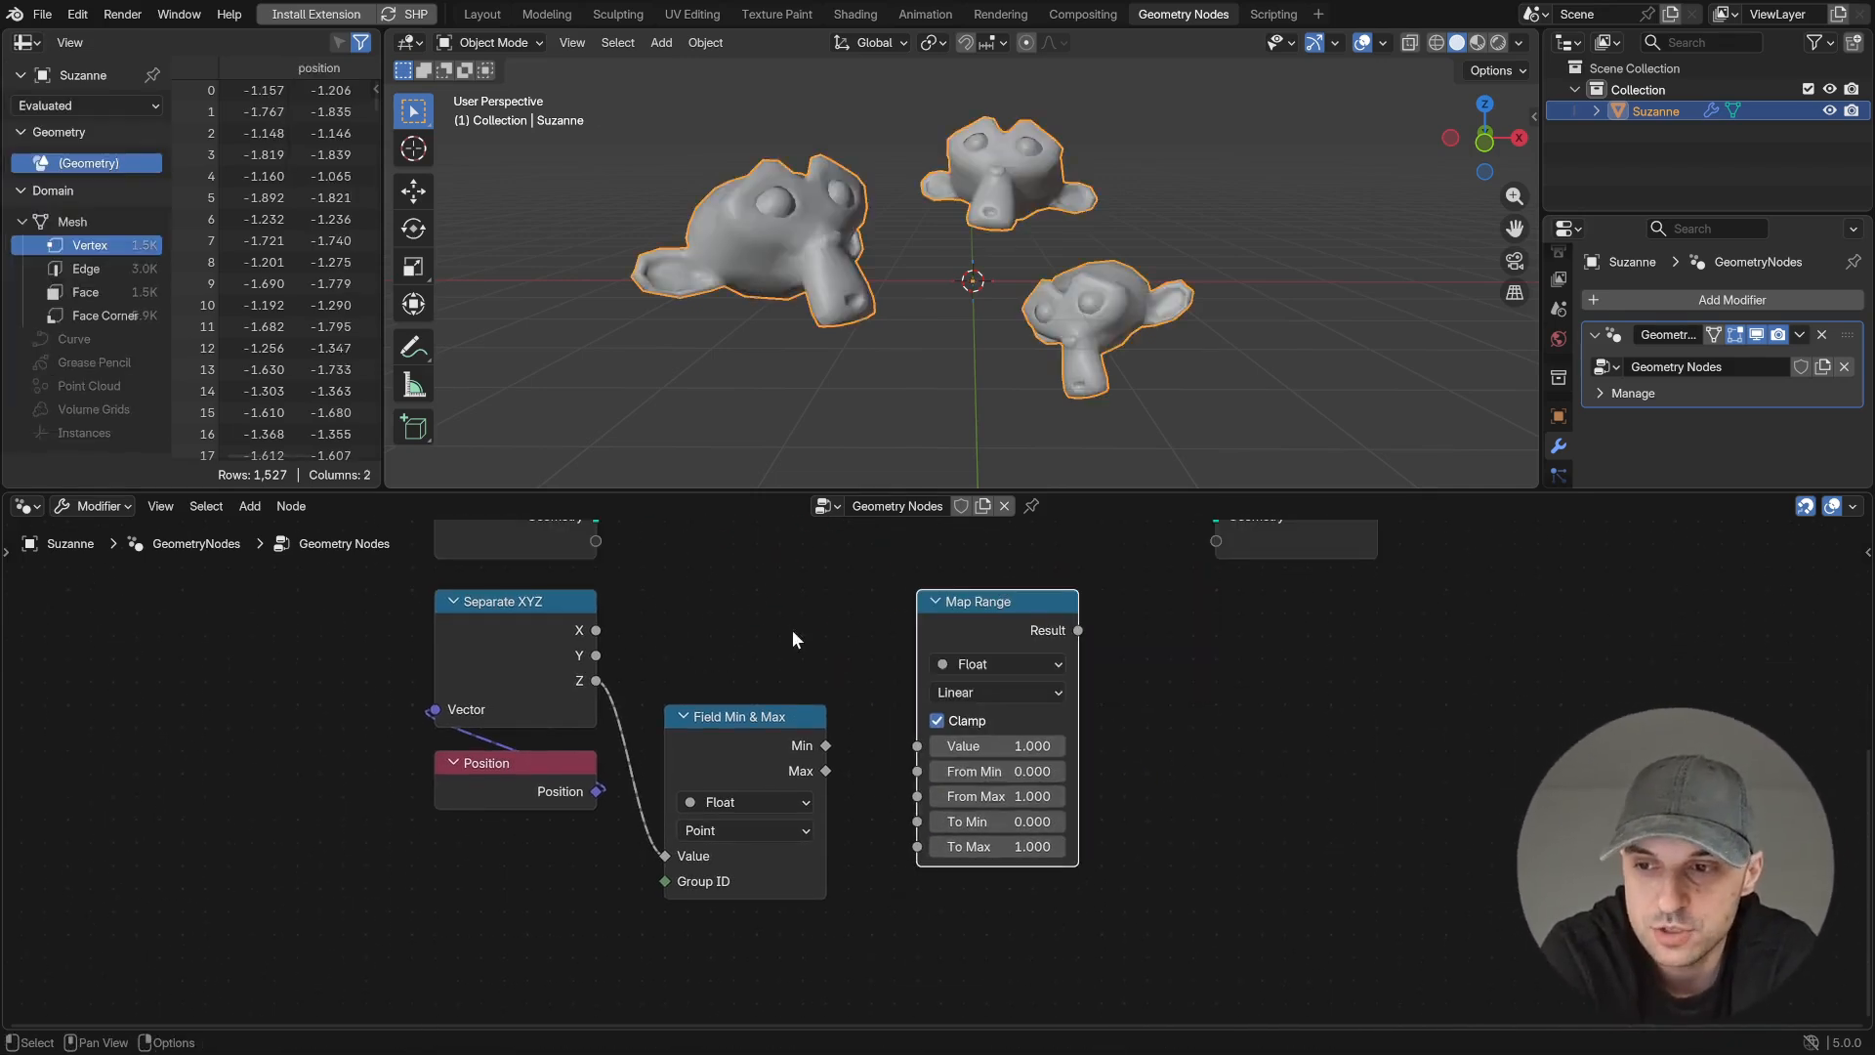
left_click_drag(924, 744, 919, 745)
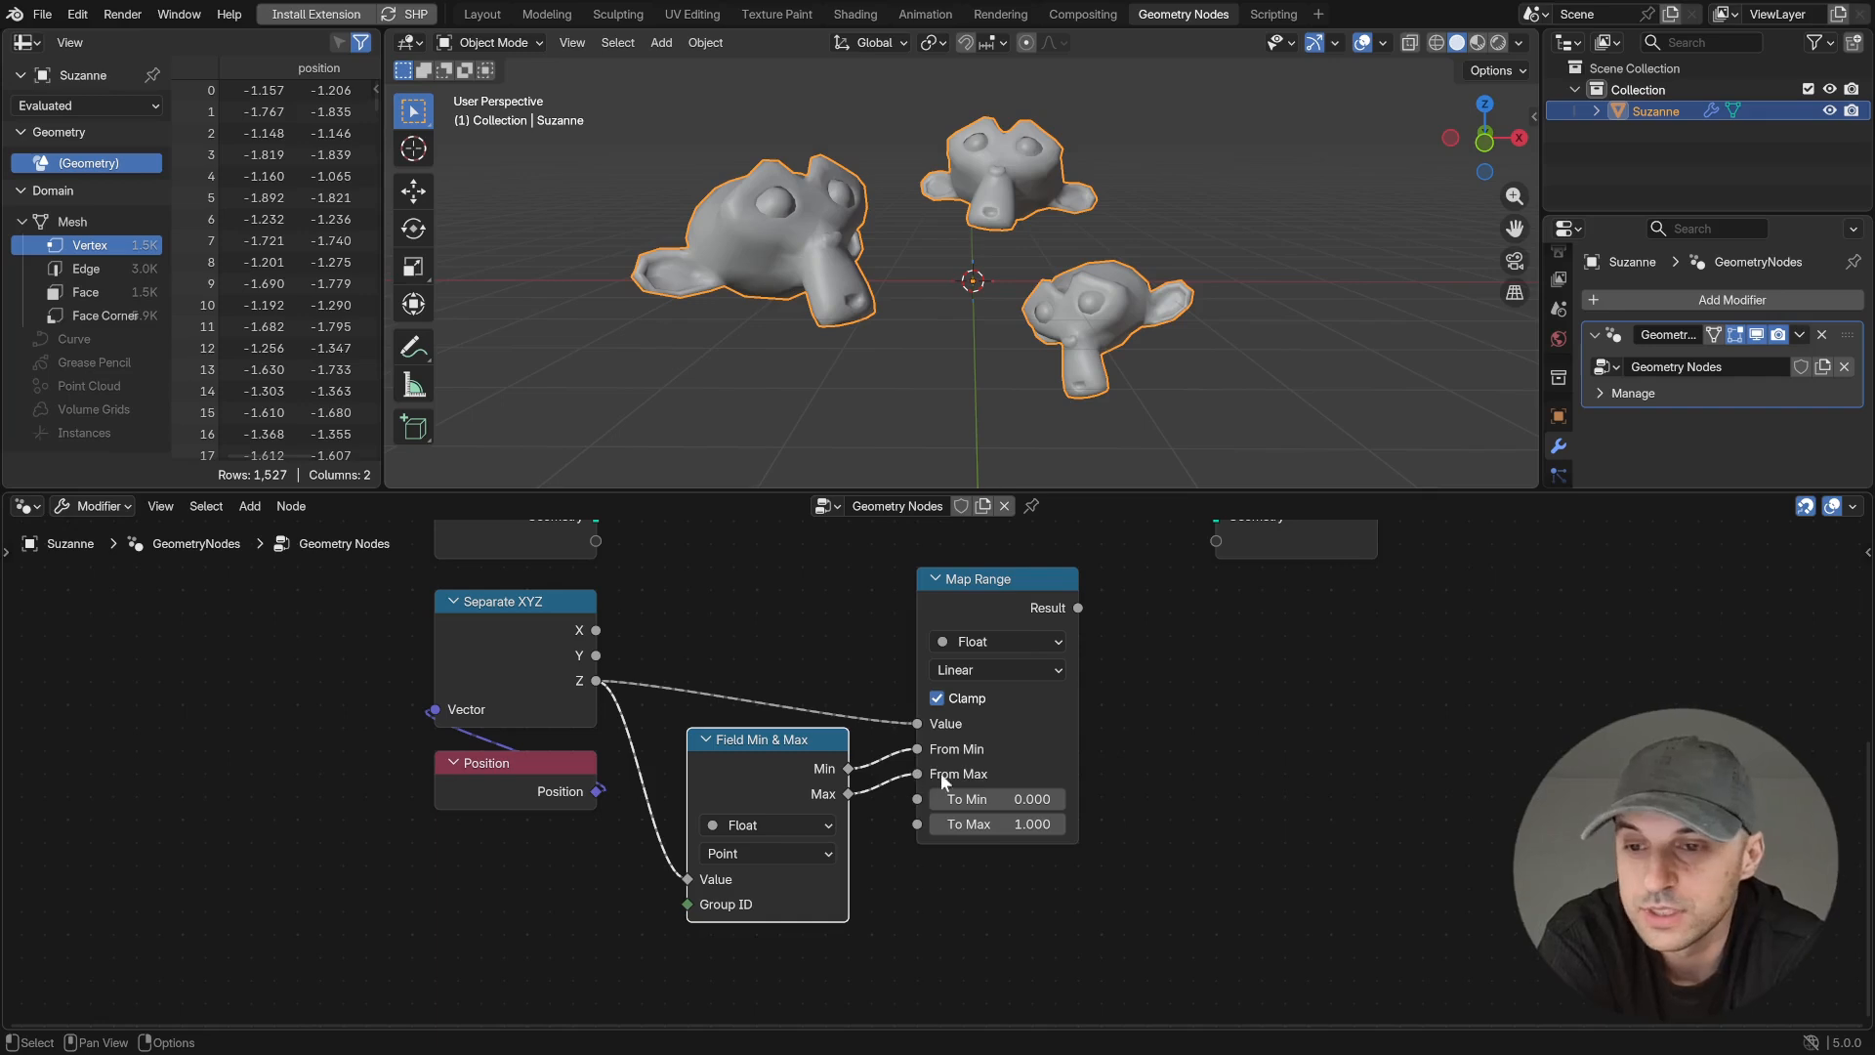
middle_click_drag(1211, 774, 1126, 792)
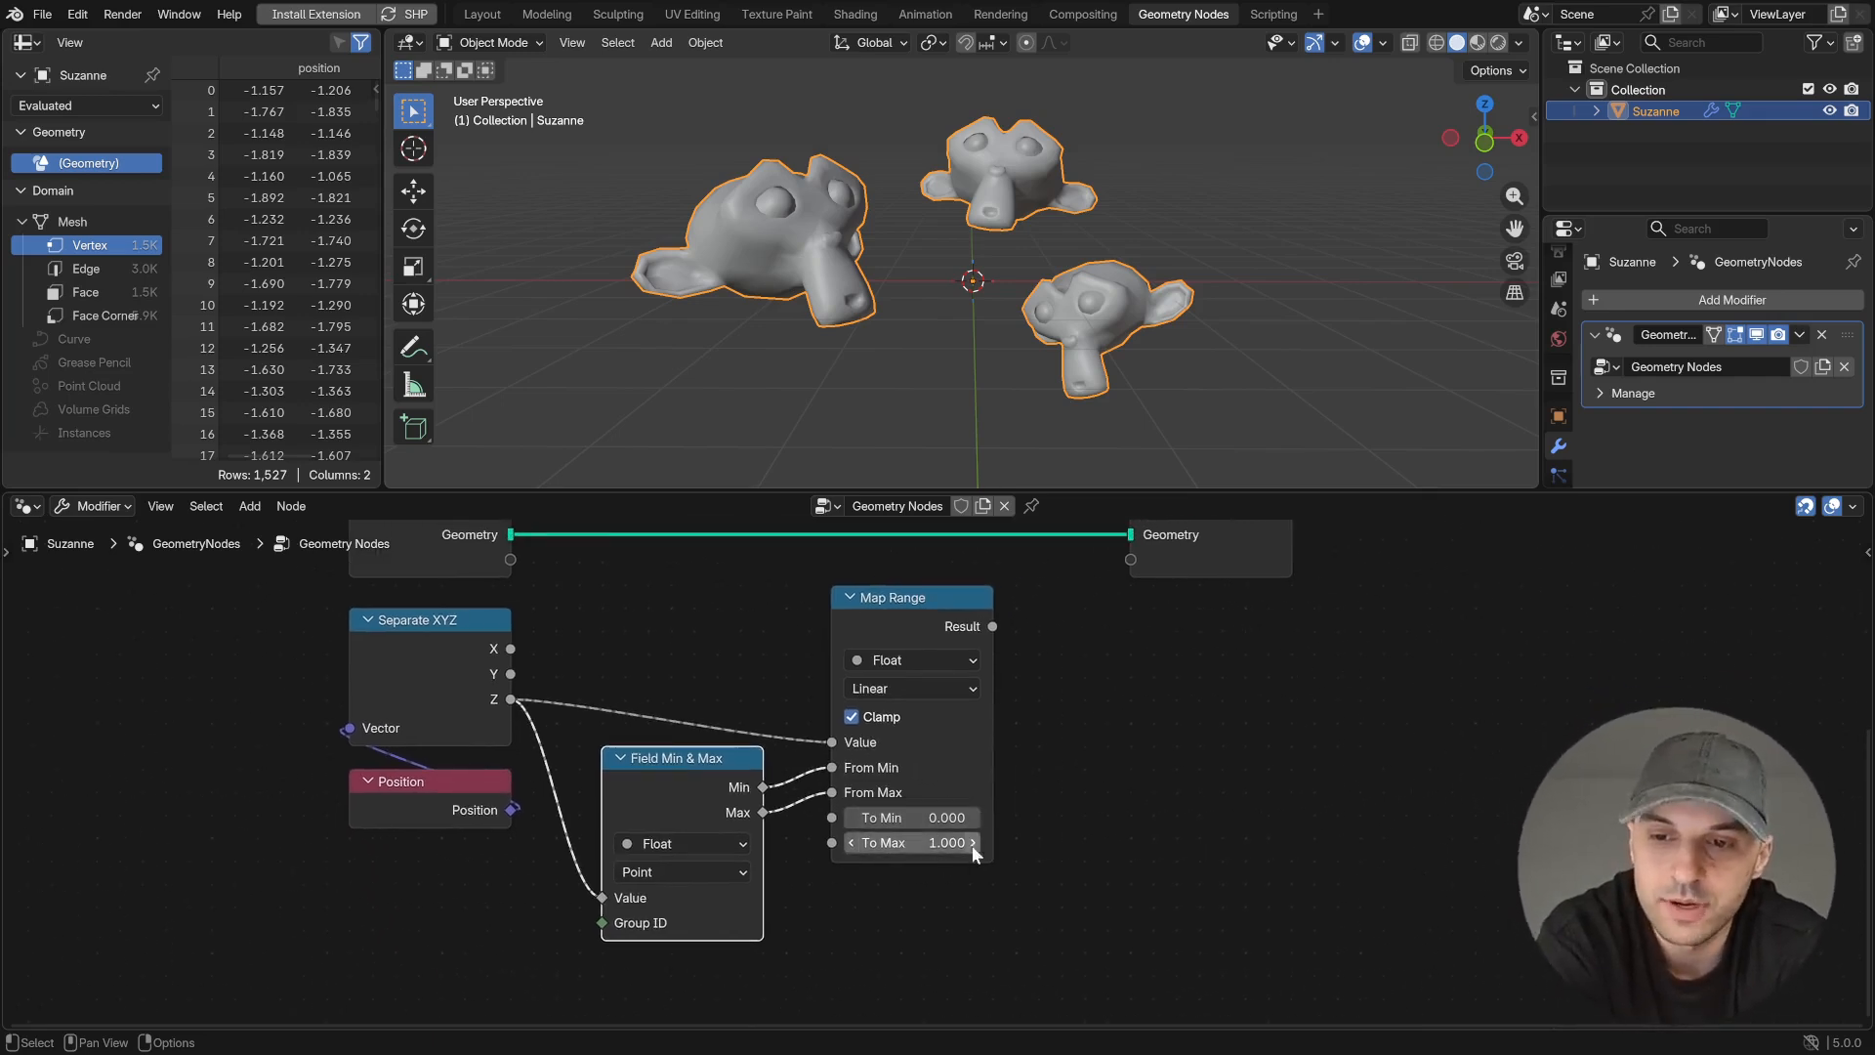
- Preview the Map Range result on the Group Input geometry with a new Viewer node
middle_click_drag(1112, 832, 1096, 856)
left_click(966, 671, "ctrl+shift")
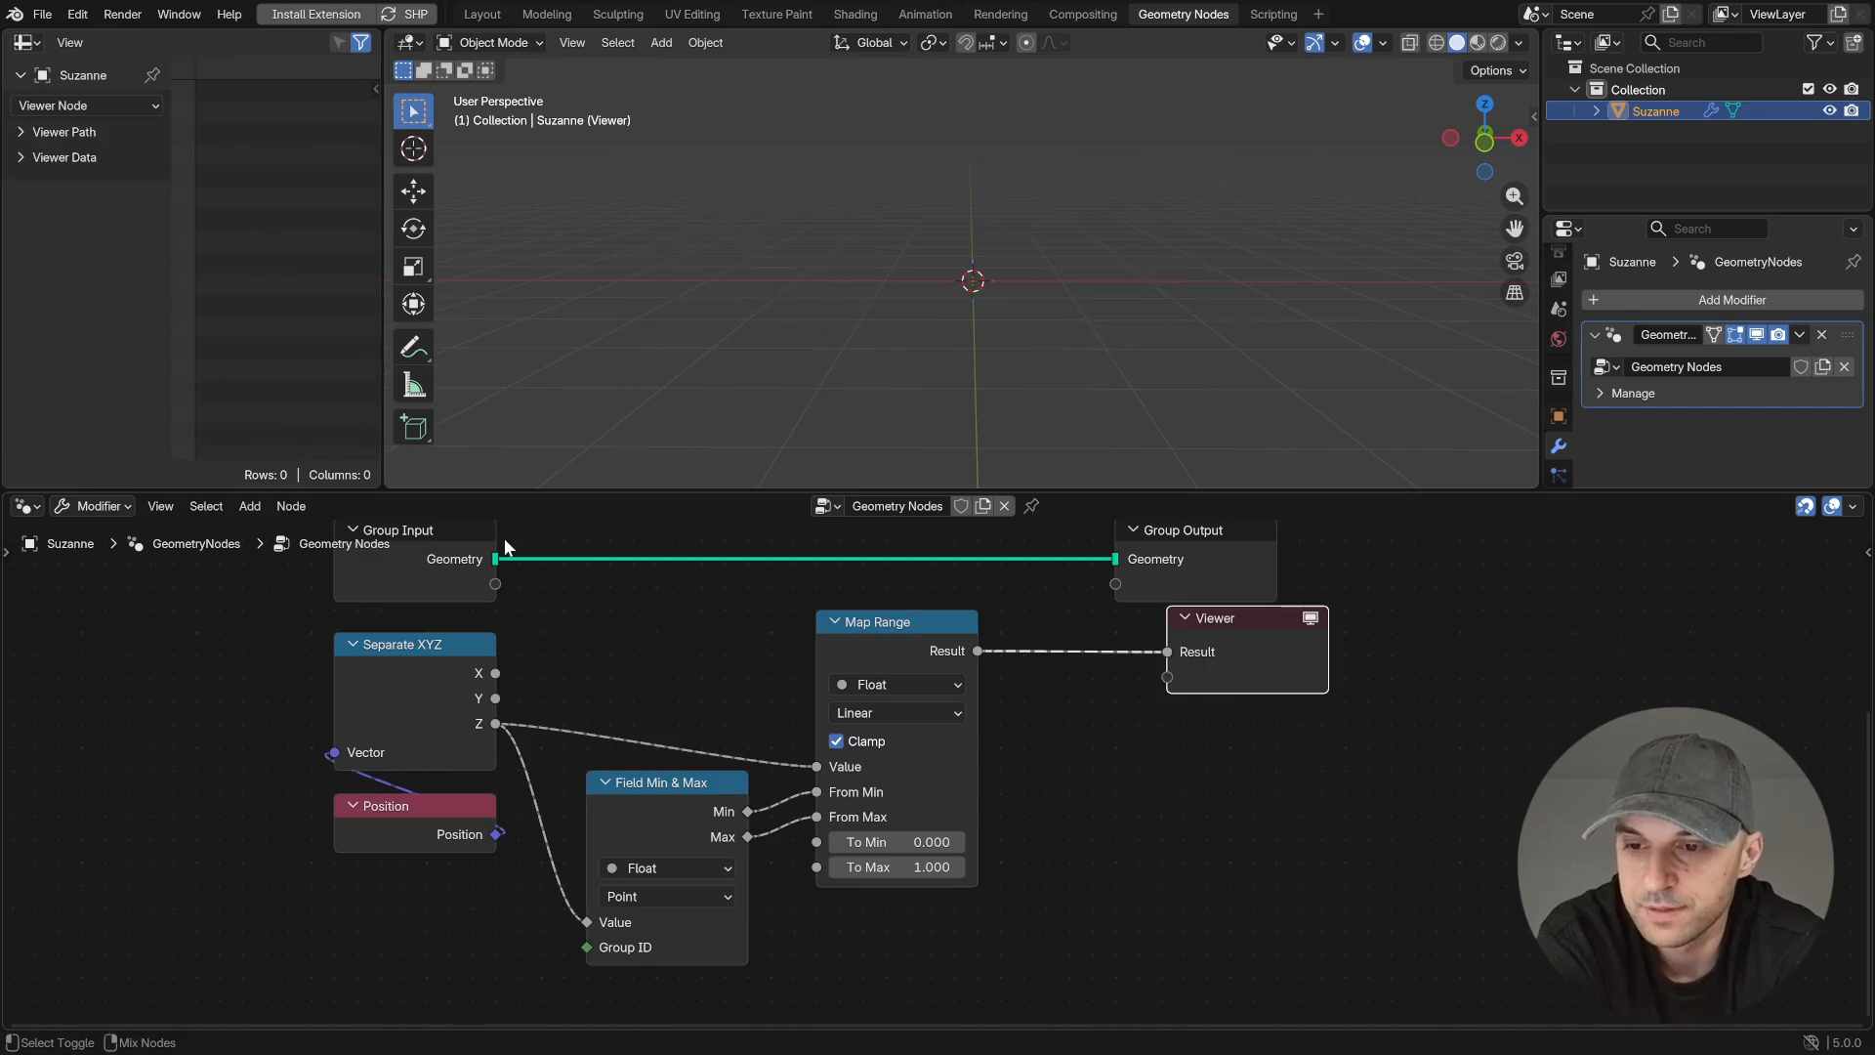
middle_click_drag(939, 410, 1040, 432)
left_click(478, 698, "ctrl+shift")
left_click(969, 660, "ctrl+shift")
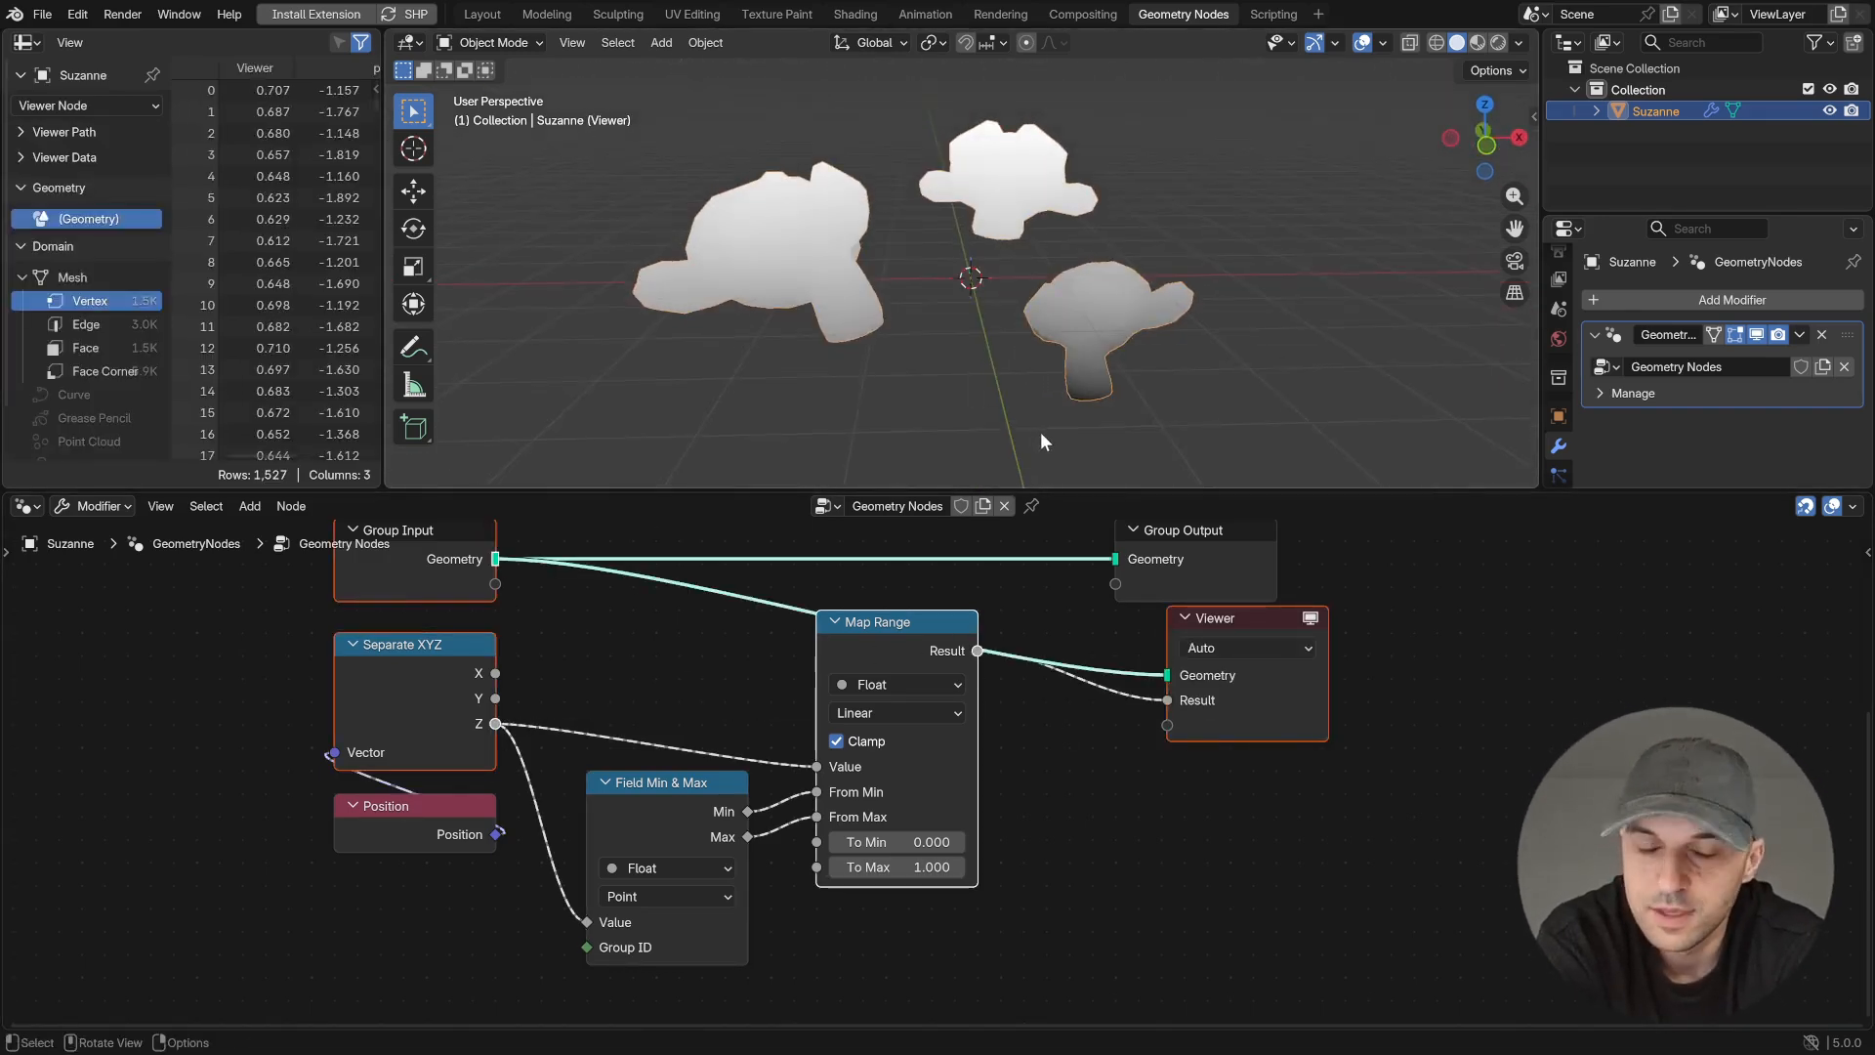
- Bring the monkey_index Named Attribute node into place and connect it to the Group ID of Field Min & Max
scroll(916, 676, "down", 2)
scroll(803, 652, "down", 1)
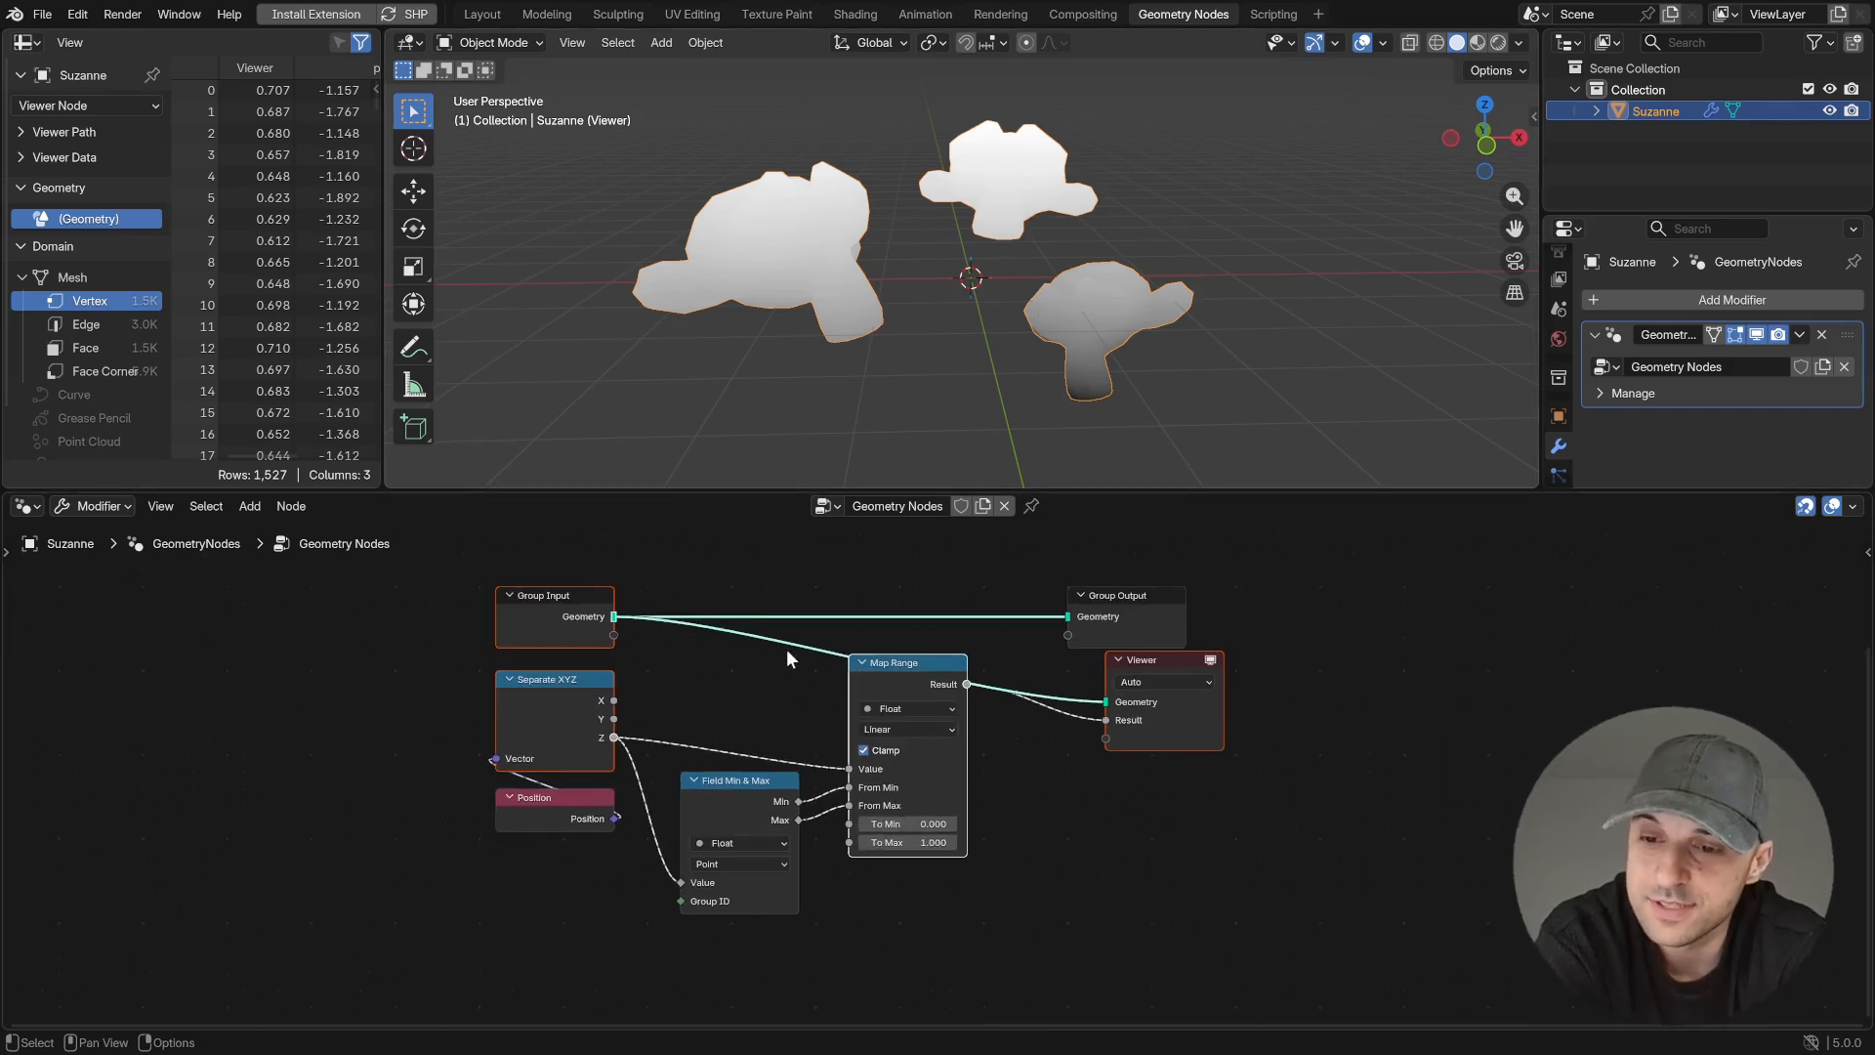
middle_click_drag(789, 649, 811, 699)
scroll(813, 697, "down", 4)
left_click_drag(864, 534, 679, 912)
middle_click_drag(727, 913, 782, 662)
left_click_drag(384, 844, 328, 845)
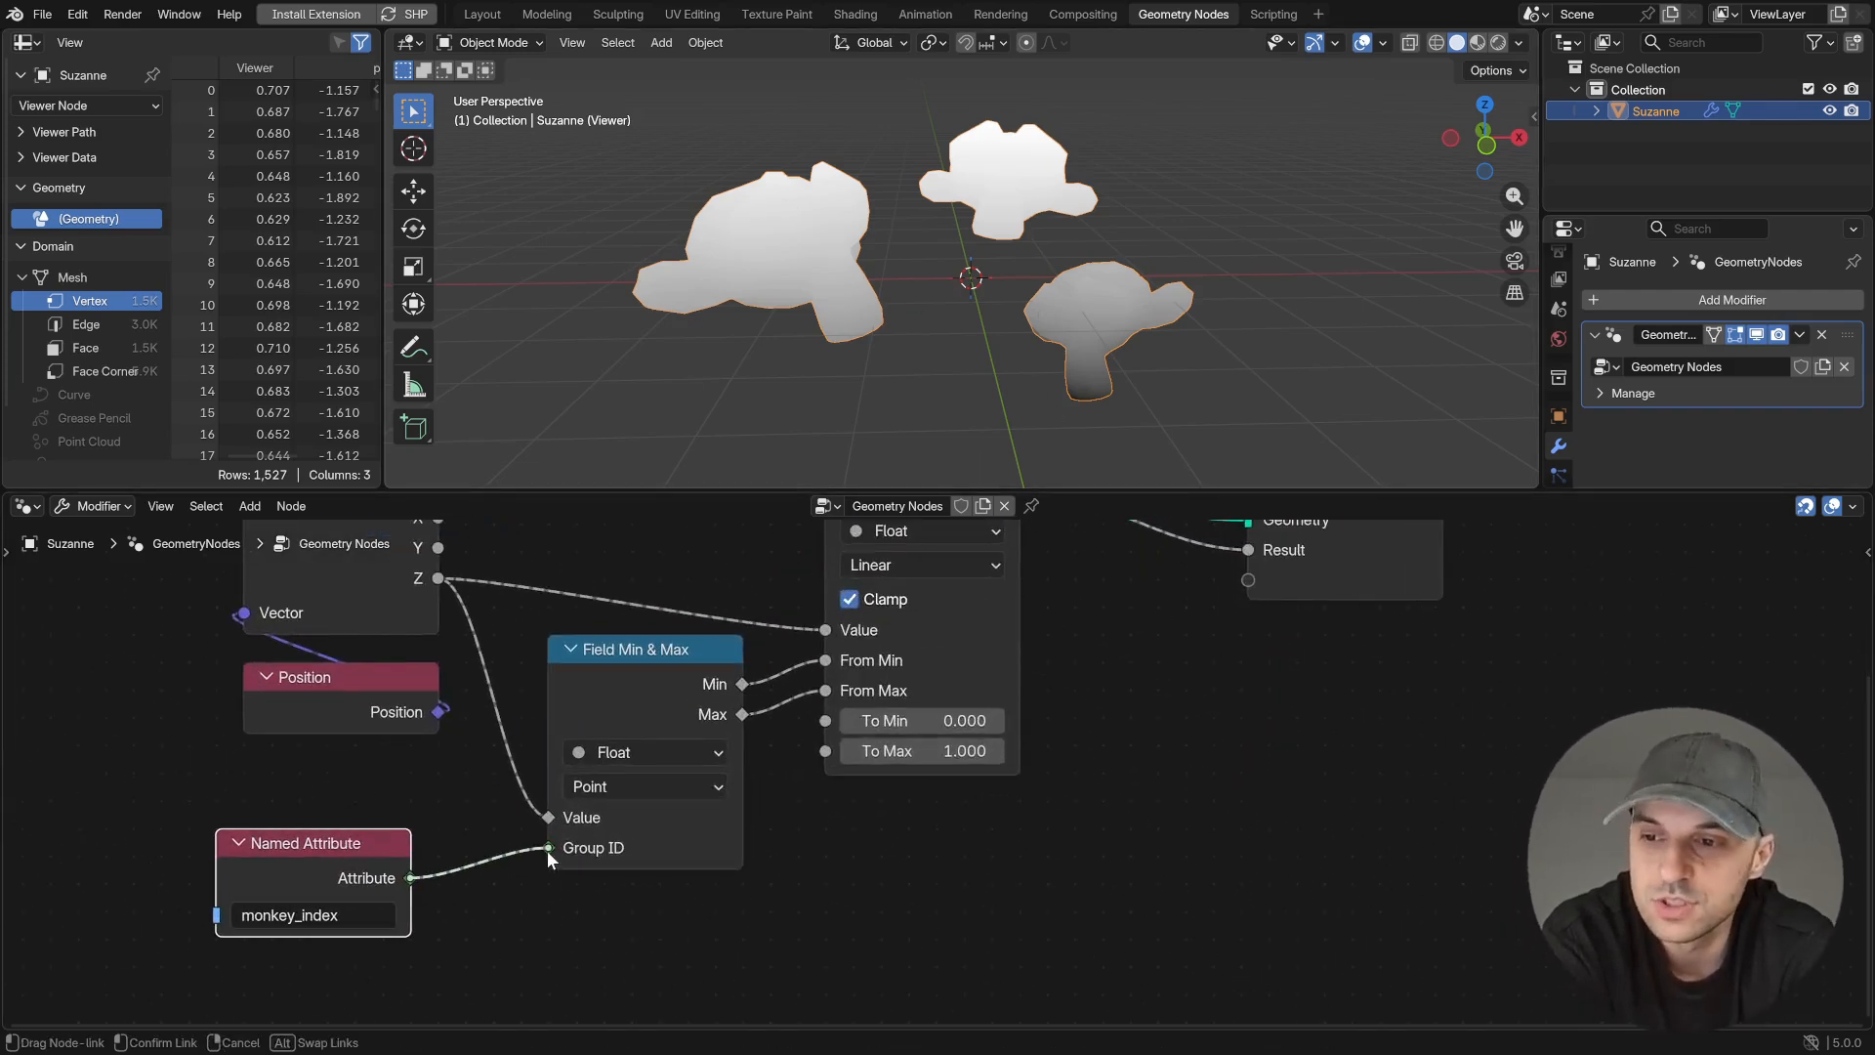
left_click_drag(547, 852, 548, 852)
middle_click_drag(960, 344, 899, 246)
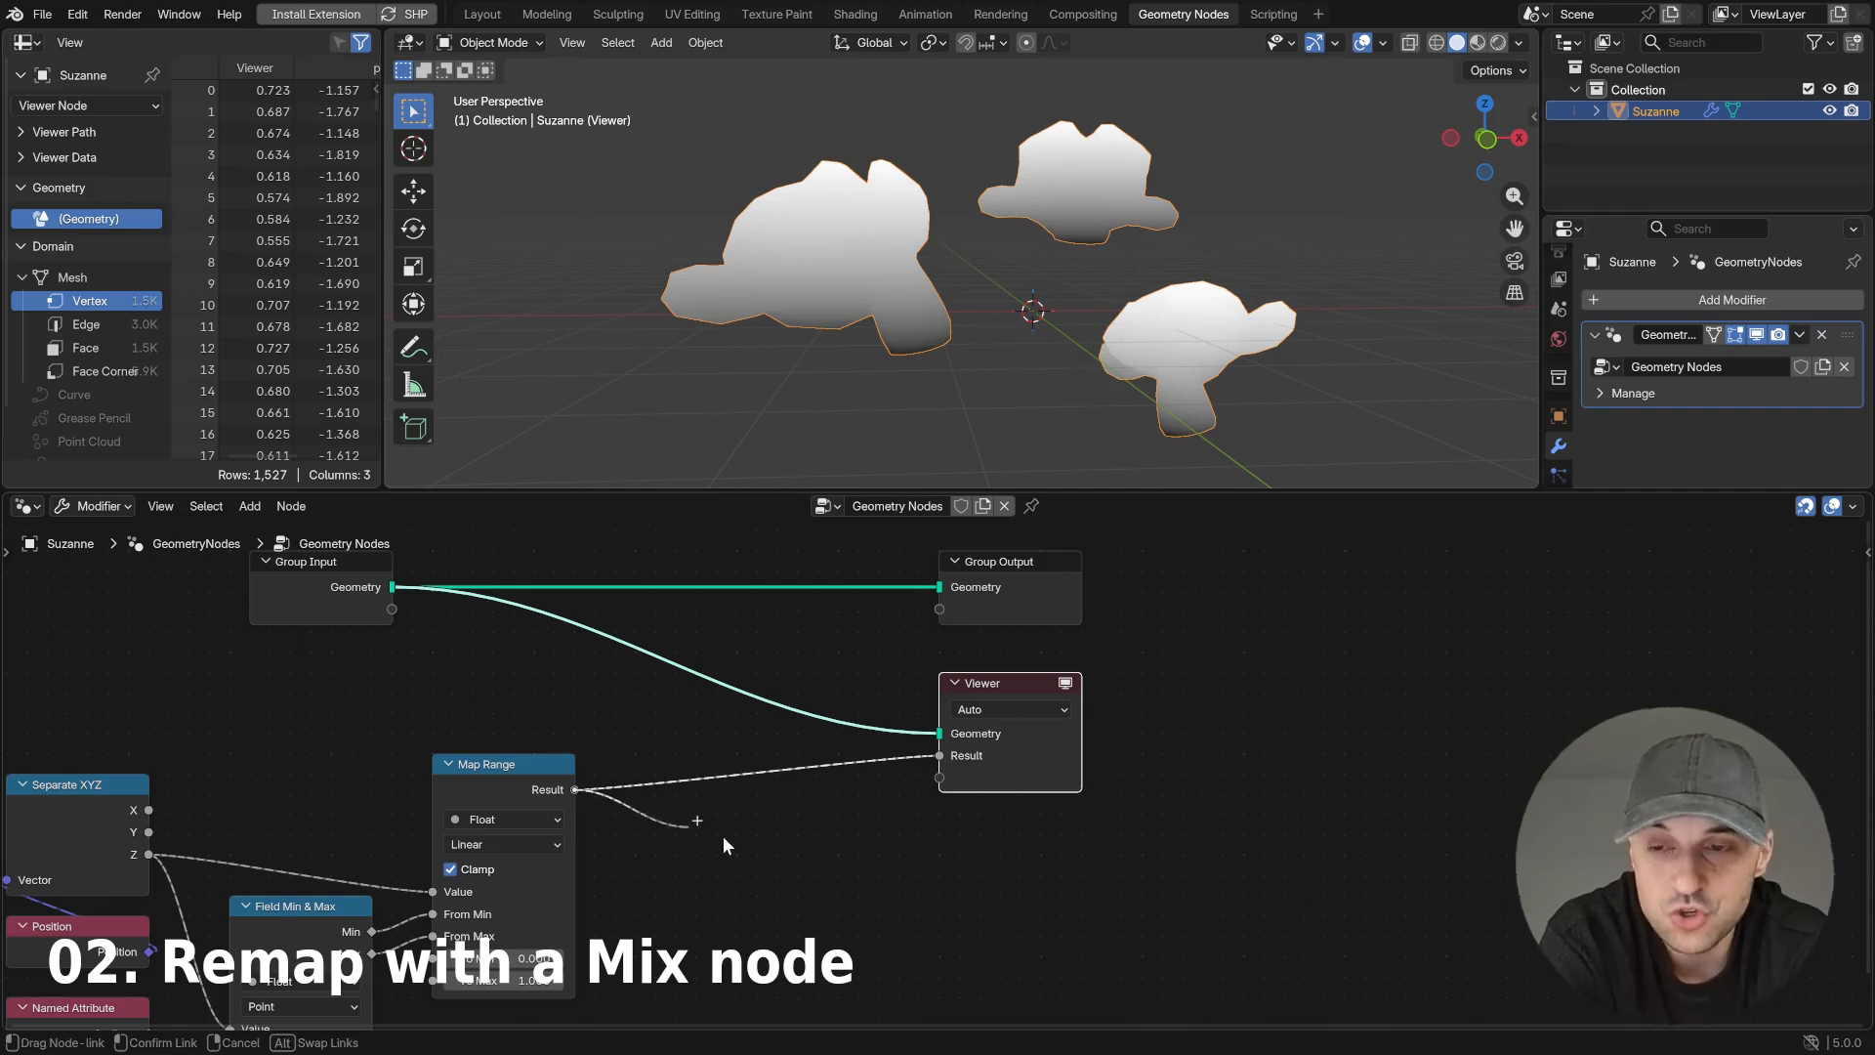
- Add a float Mix node from the Map Range's Result and place it below the Viewer
left_click_drag(656, 818, 761, 786)
type("mix")
key("Return")
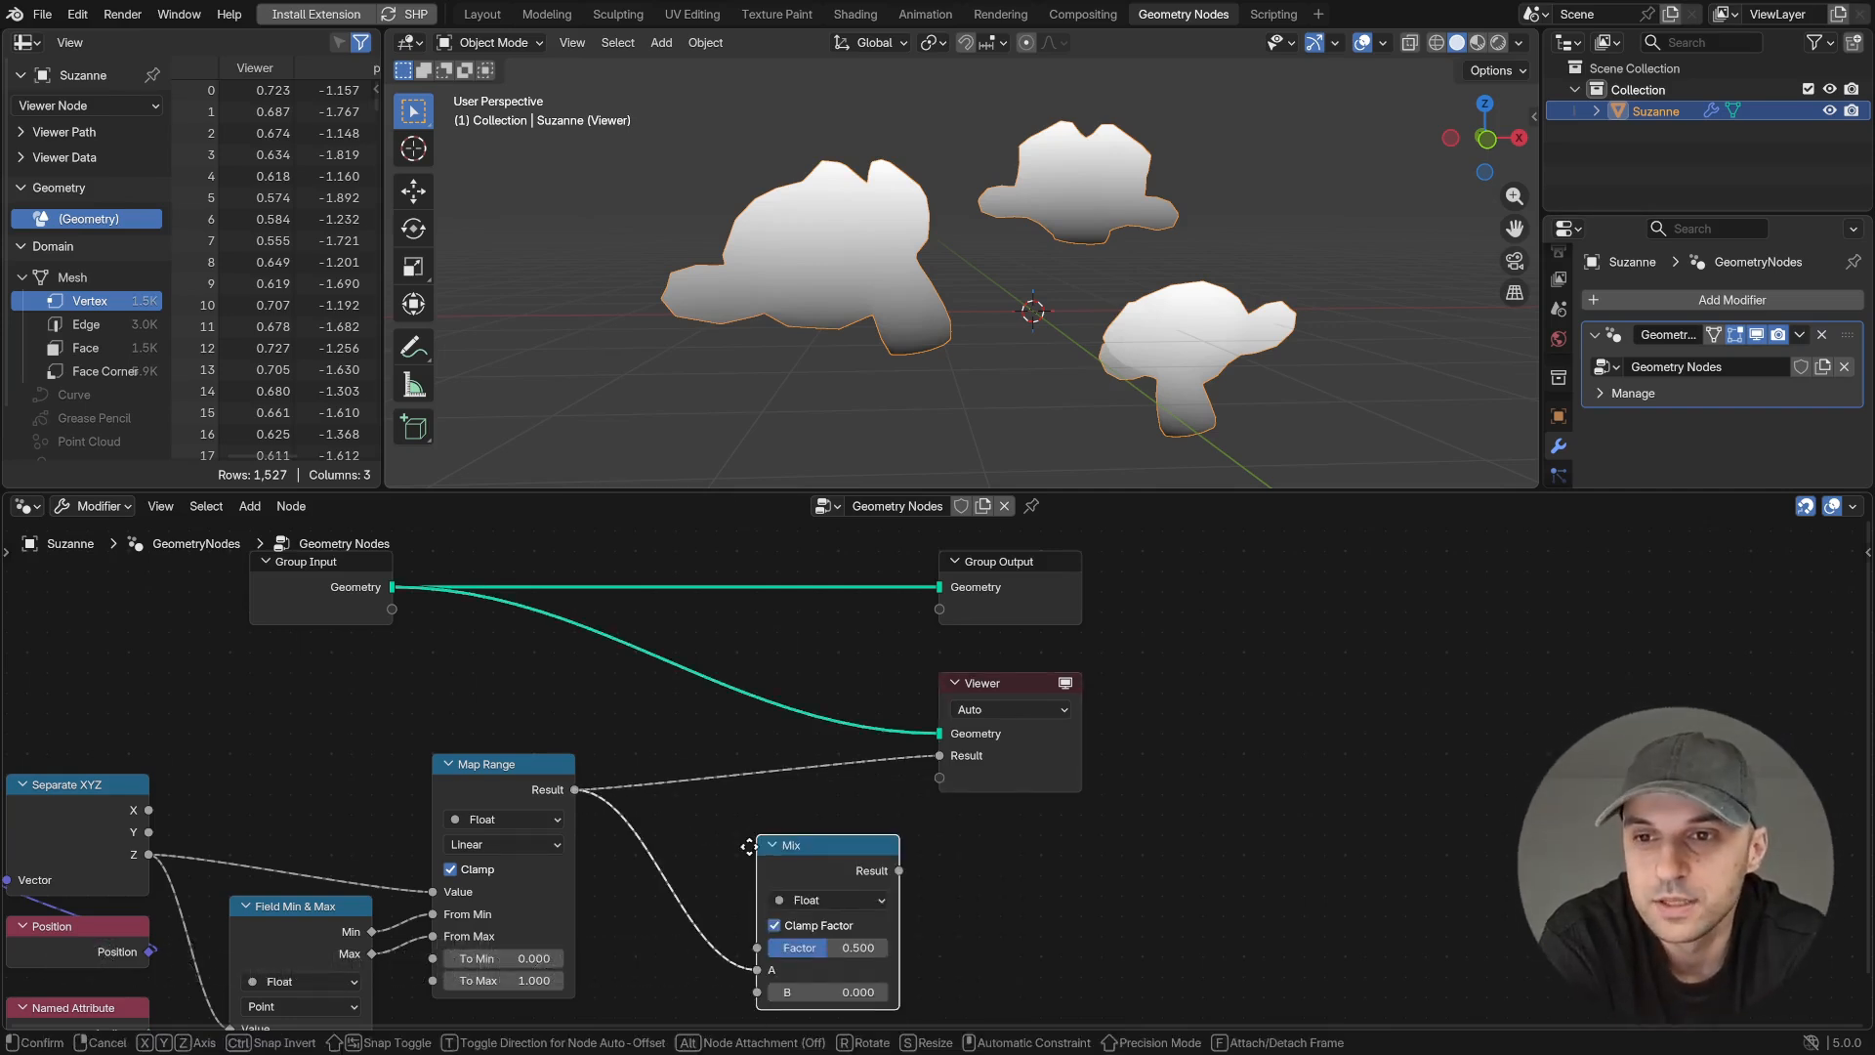
left_click(709, 826)
- Route the Map Range result into the Mix node's Factor and the Mix result into the Viewer, and adjust the Mix range values
middle_click_drag(788, 854, 840, 726)
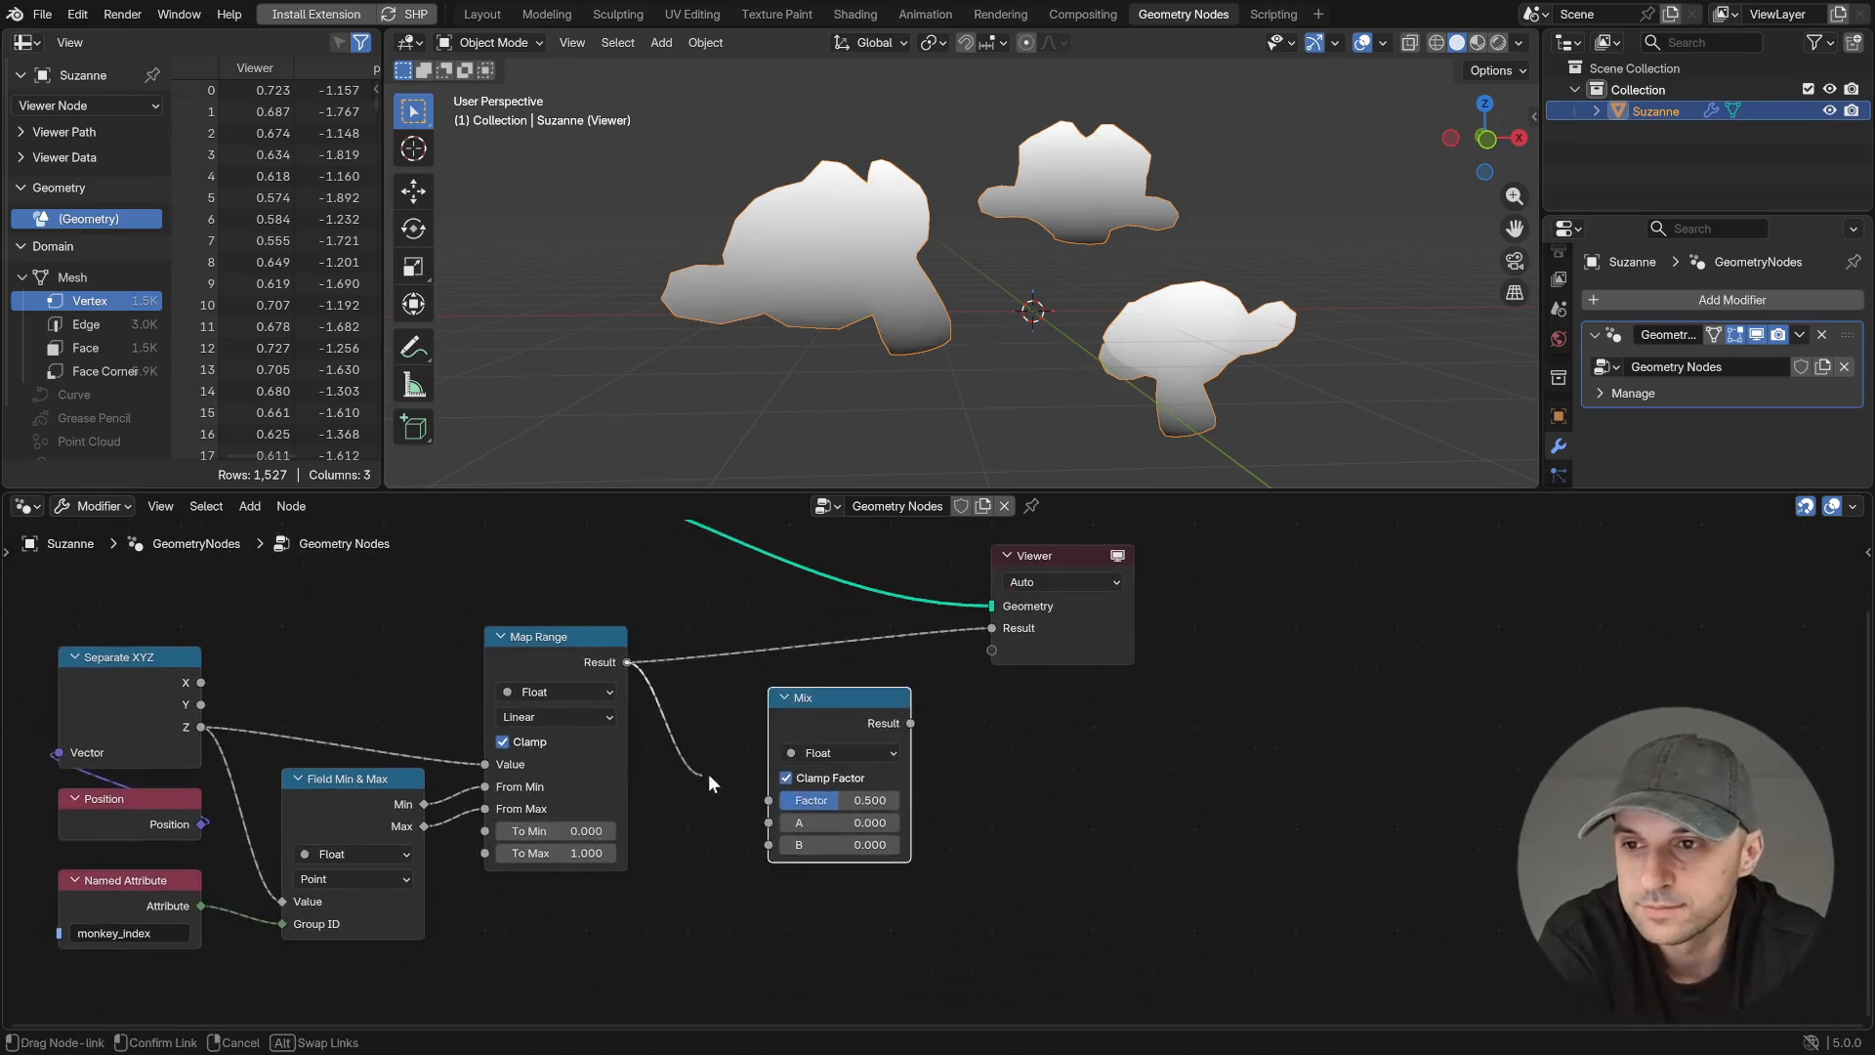
left_click_drag(991, 630, 991, 629)
left_click_drag(851, 720, 810, 659)
mouse_move(799, 761)
left_mouse_down()
mouse_move(834, 783)
mouse_move(787, 781)
left_mouse_up()
middle_click_drag(991, 307, 965, 356)
left_click_drag(809, 762, 820, 762)
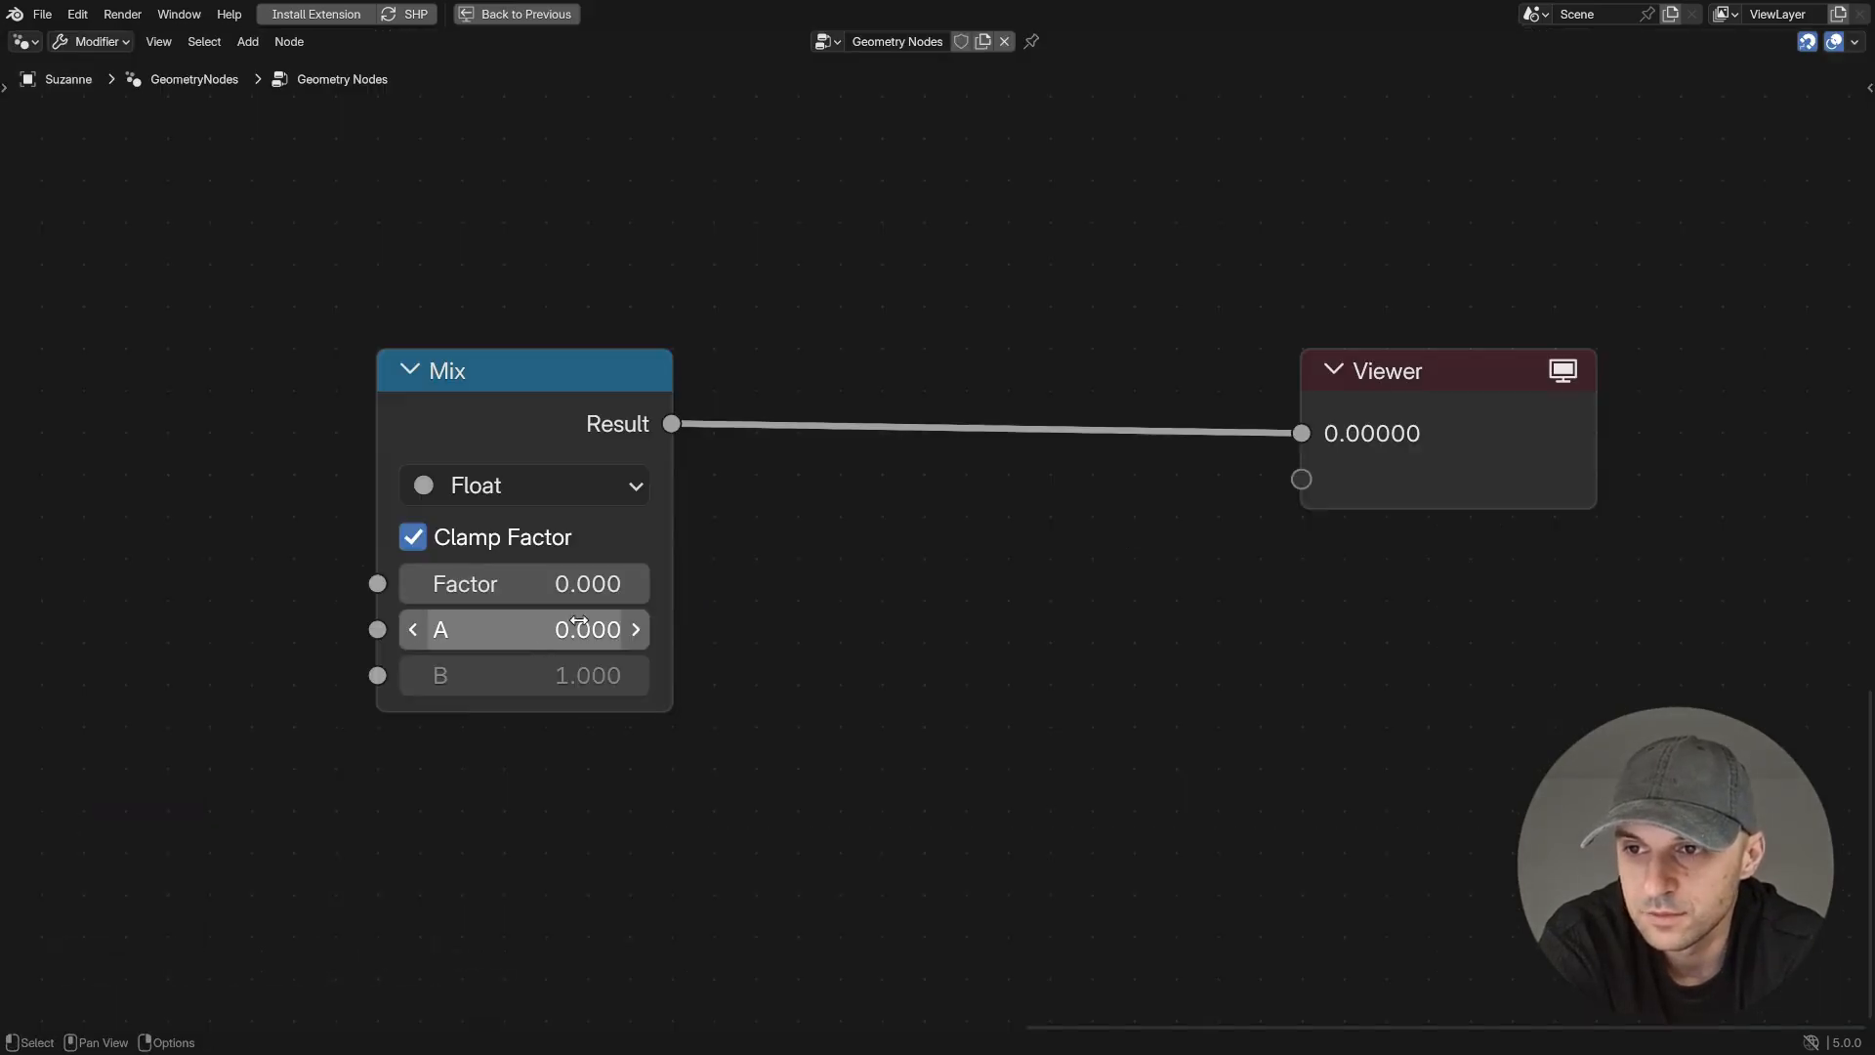
- Set the Mix factor to 0.030 and insert a Subtract node between the Mix node and the Viewer
left_click(543, 425)
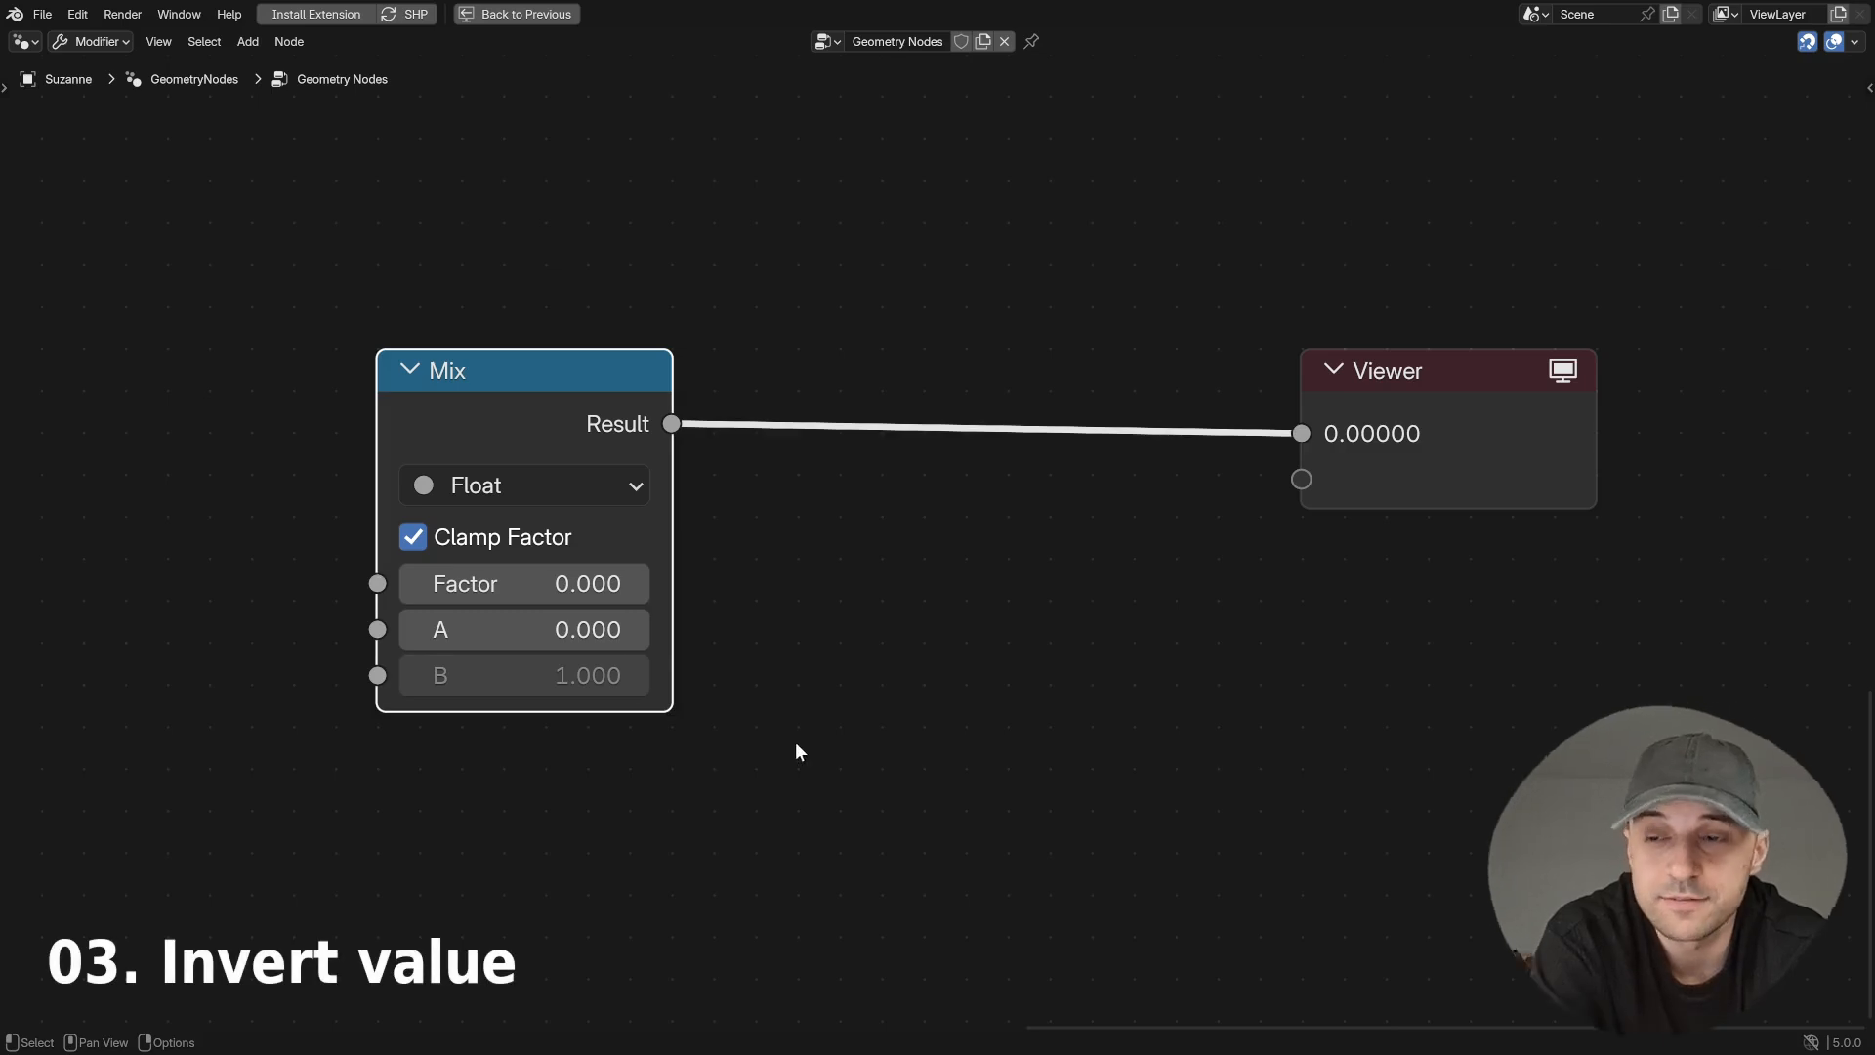
left_click_drag(496, 605, 406, 582)
left_click_drag(670, 424, 809, 323)
type("s")
key("Return")
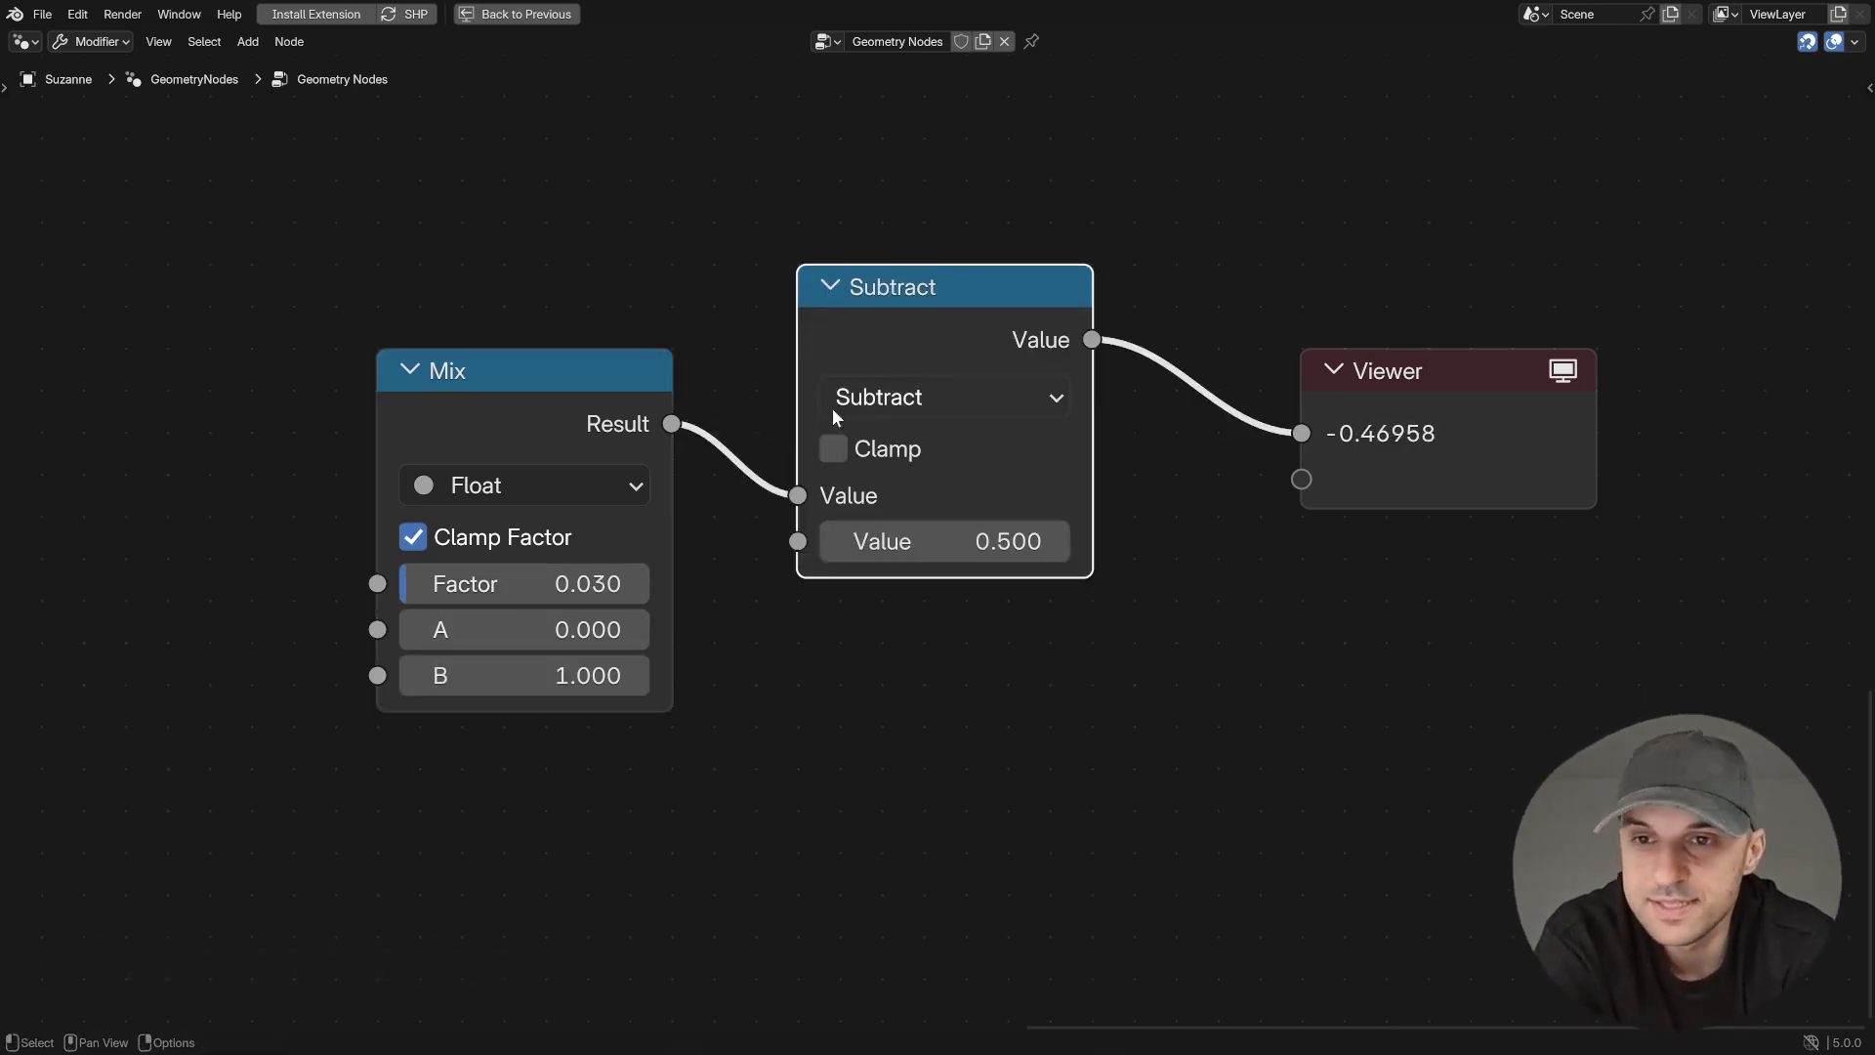
- Move the Mix link to the Subtract node's second input, set its first value to 1.000, and vary the Mix factor
left_click_drag(798, 495, 798, 541)
left_click(952, 495)
key("Return")
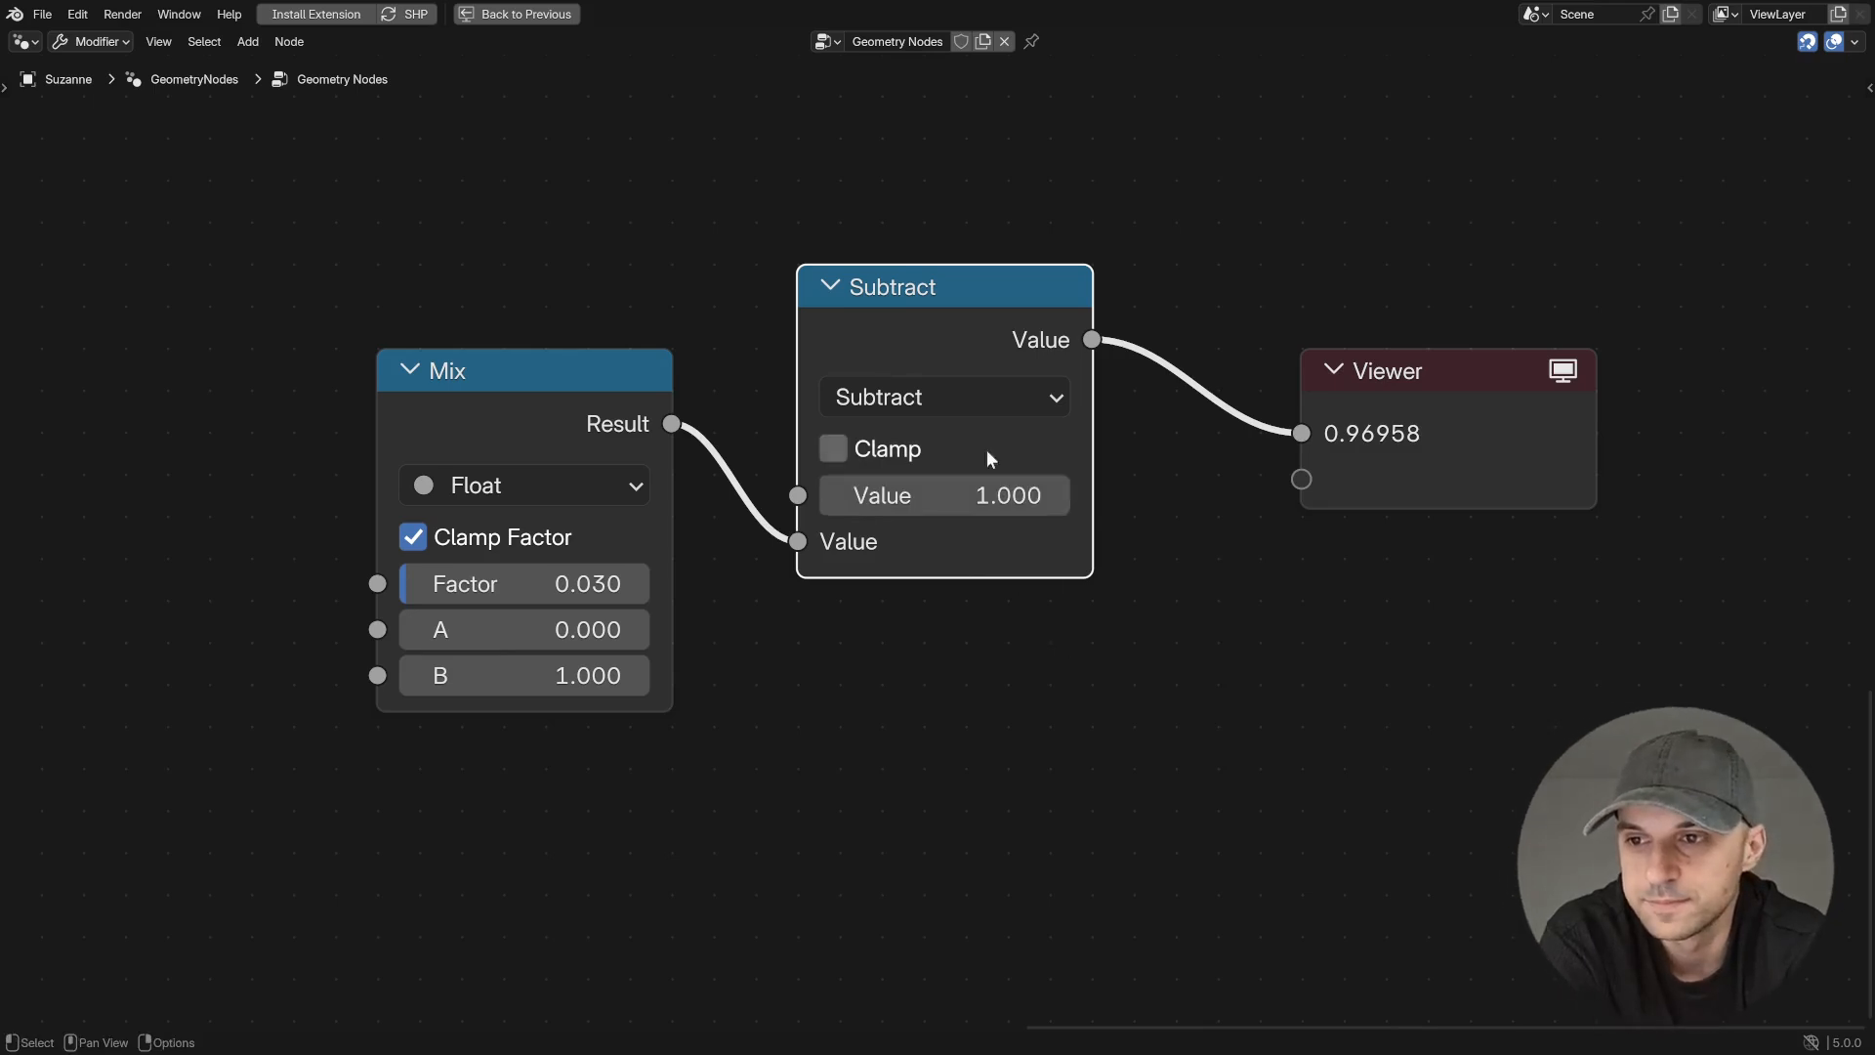
left_click_drag(561, 590, 599, 584)
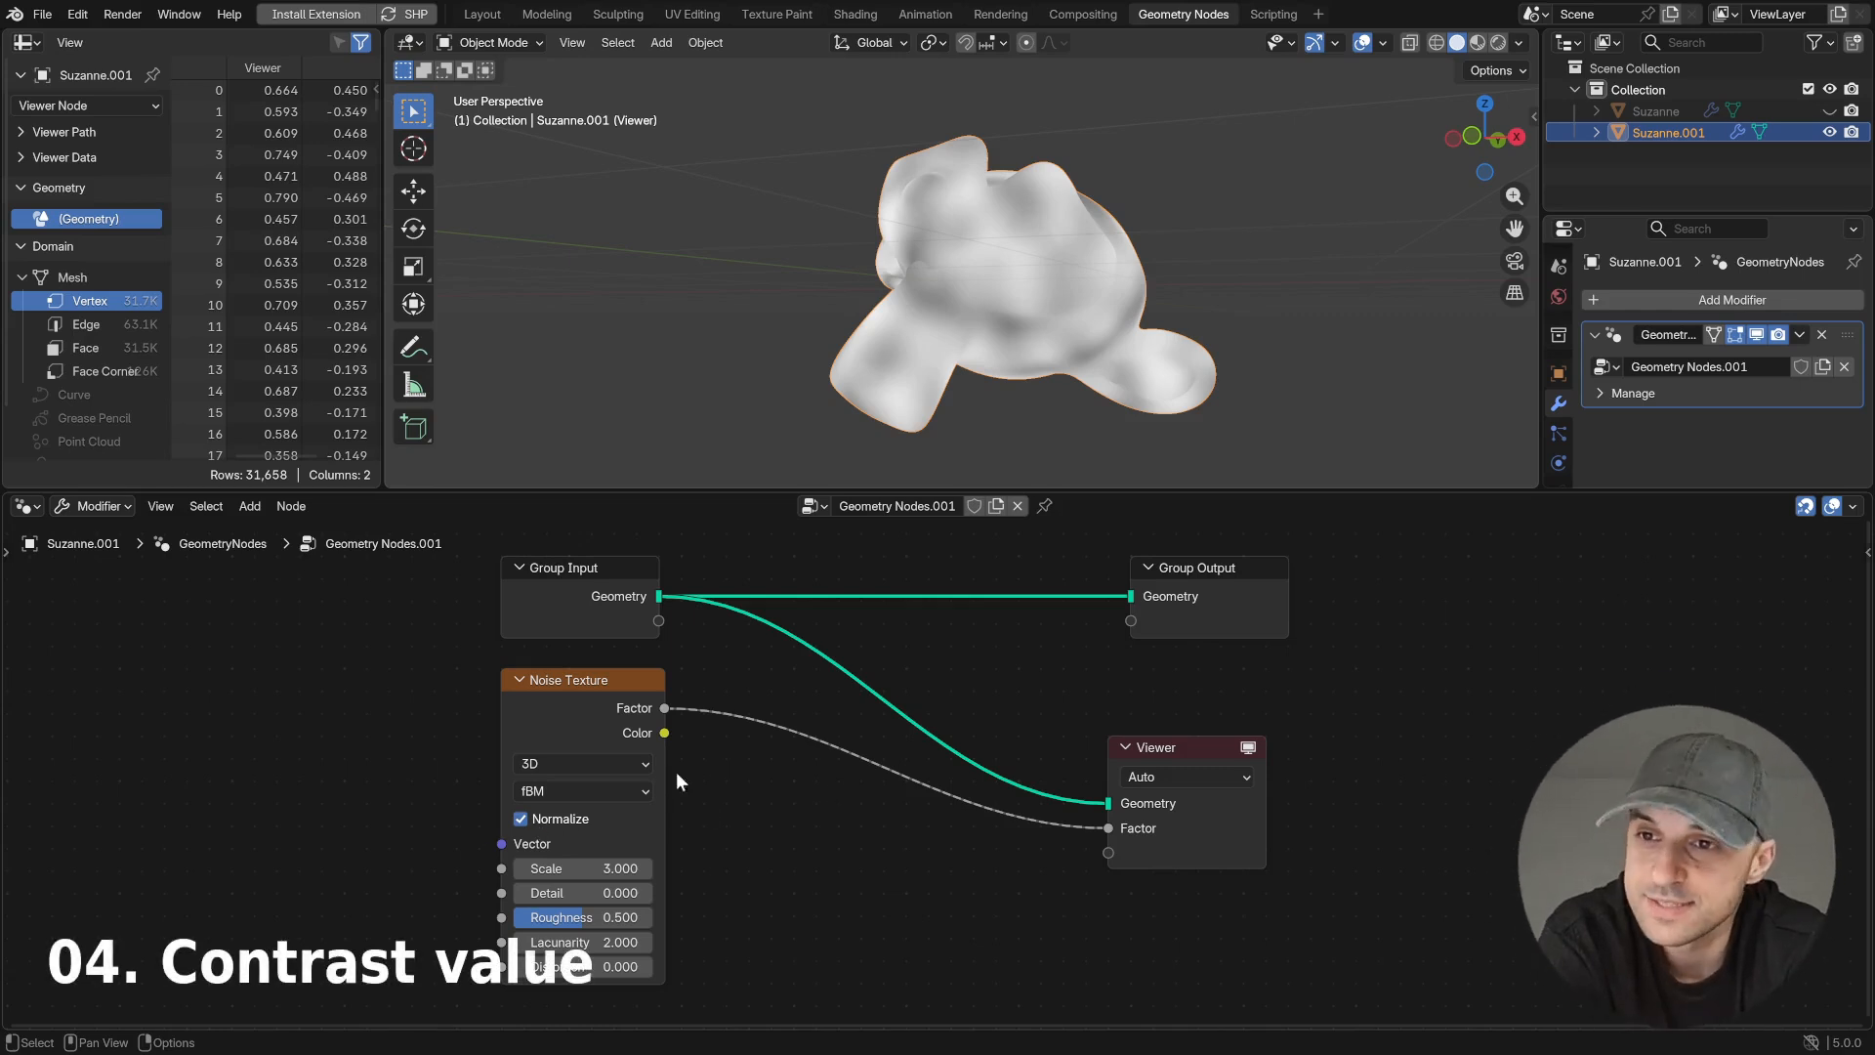
- Insert a Map Range node between the Noise Texture's Factor output and the Viewer
key("shift+a")
type("r")
key("Return")
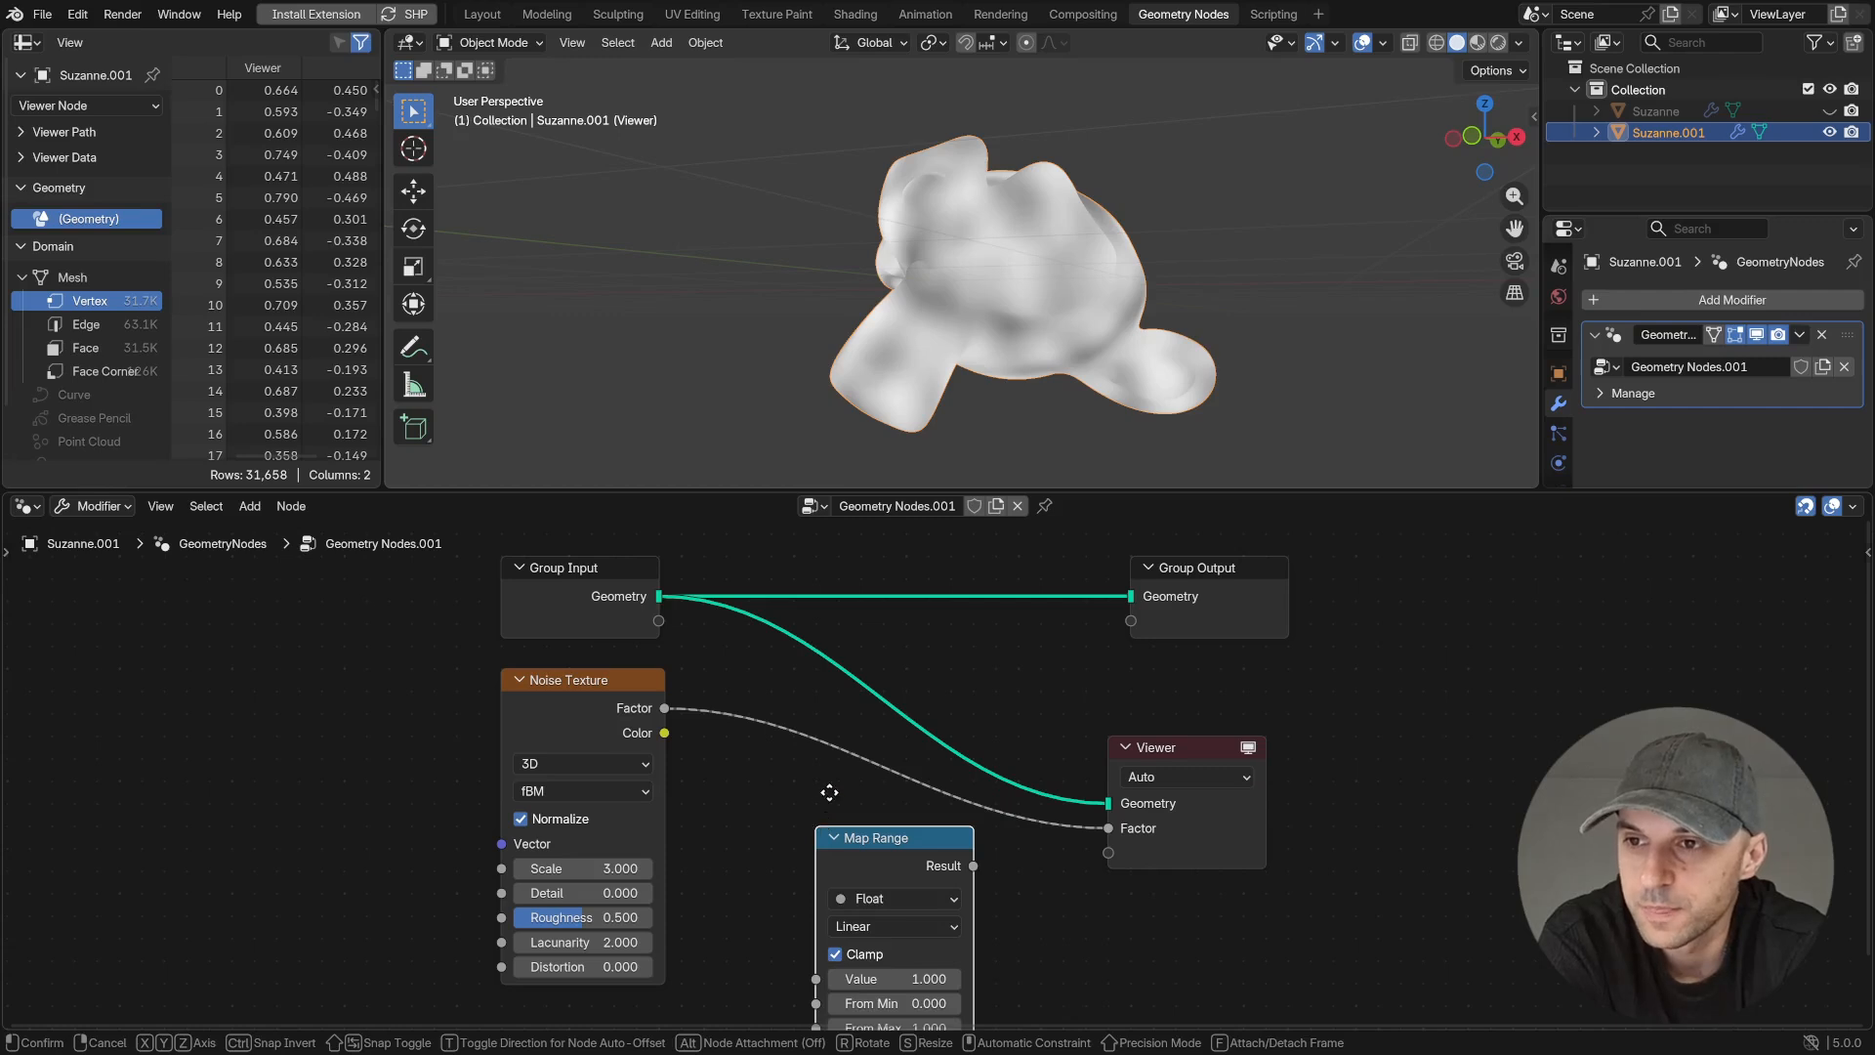
left_click(825, 637)
- Set the Map Range node's From Min to 0.300 and From Max to 0.700
middle_click_drag(1040, 891, 1014, 846)
left_click(928, 781)
left_click(929, 782)
left_click(929, 781)
left_click_drag(903, 806, 840, 805)
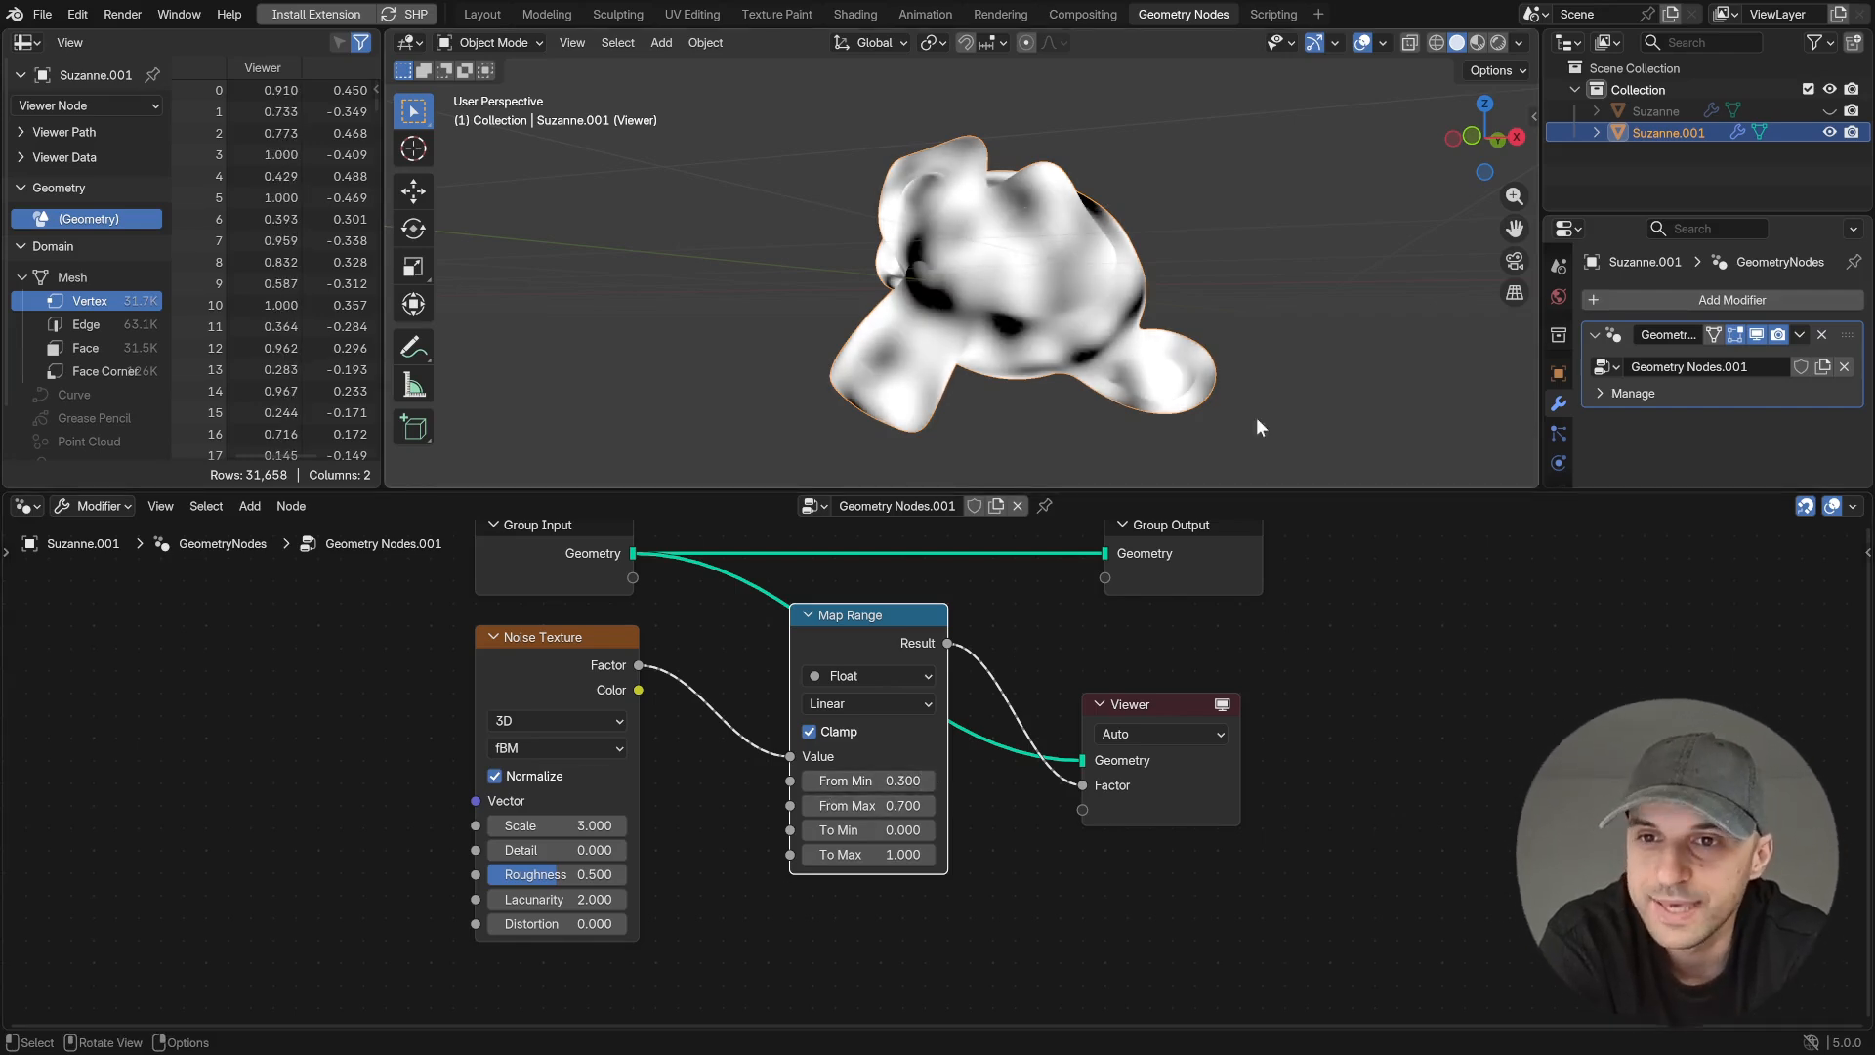
- Move the Map Range and Viewer nodes away from the Noise Texture to make room between them
scroll(1336, 667, "down", 1)
left_click_drag(1281, 845, 931, 679)
key("g")
left_click(1141, 679)
- Add a float Mix node between the Noise Texture and Map Range nodes, with its B value set to 0.499
middle_click_drag(801, 872, 819, 788)
scroll(818, 788, "up", 1)
key("shift+a")
type("mix")
key("Return")
left_click(743, 713)
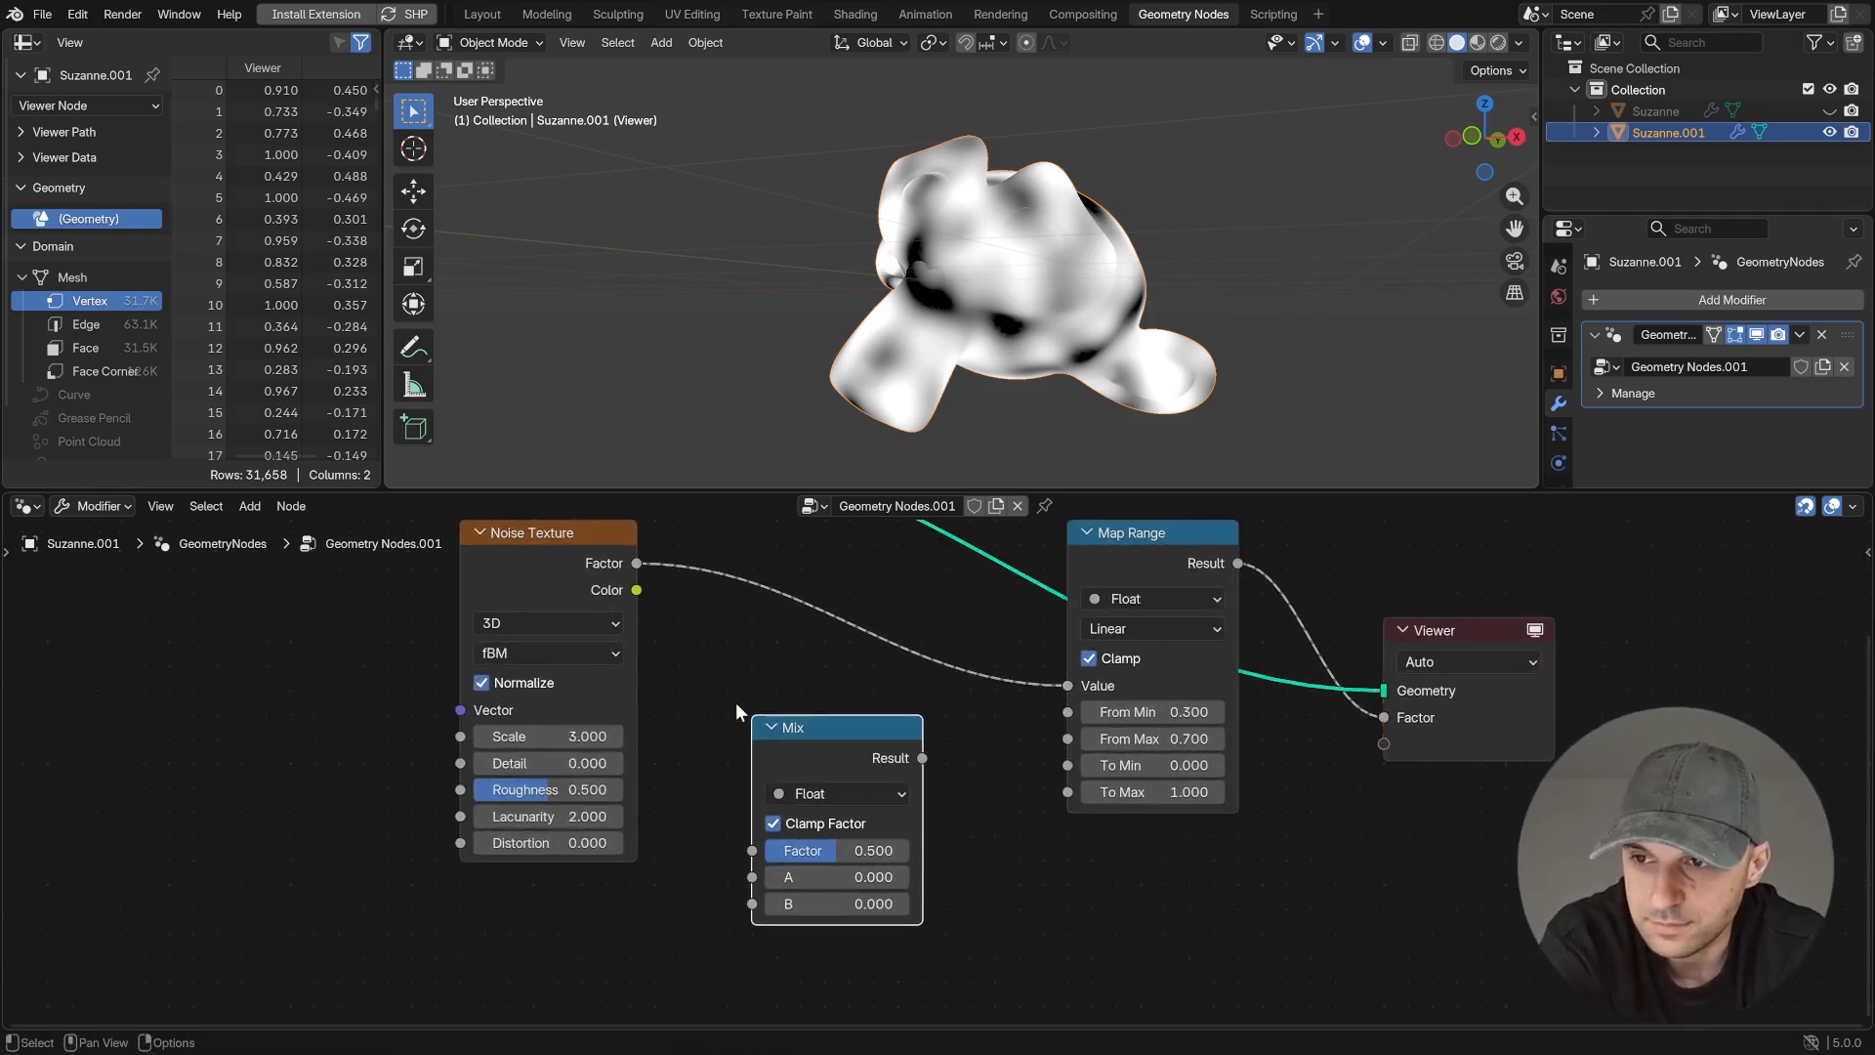
middle_click_drag(1030, 812, 1031, 779)
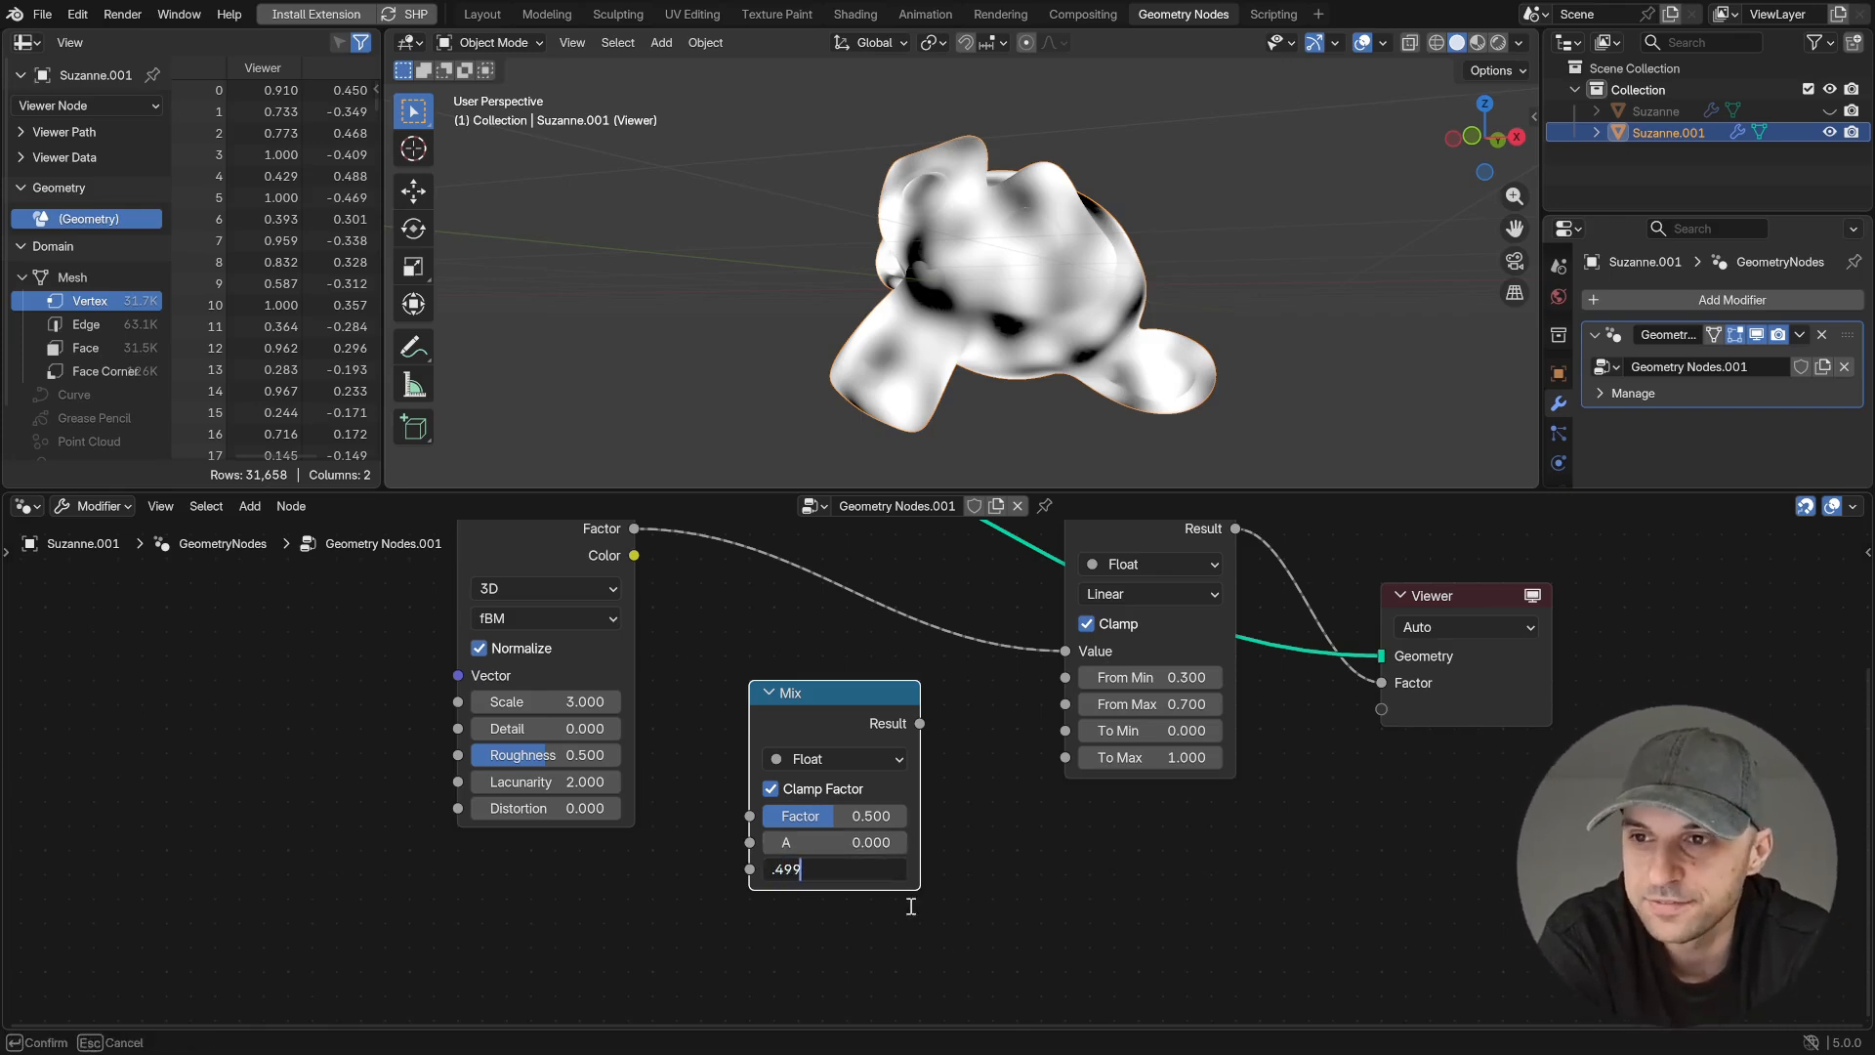
middle_click_drag(910, 905, 847, 818)
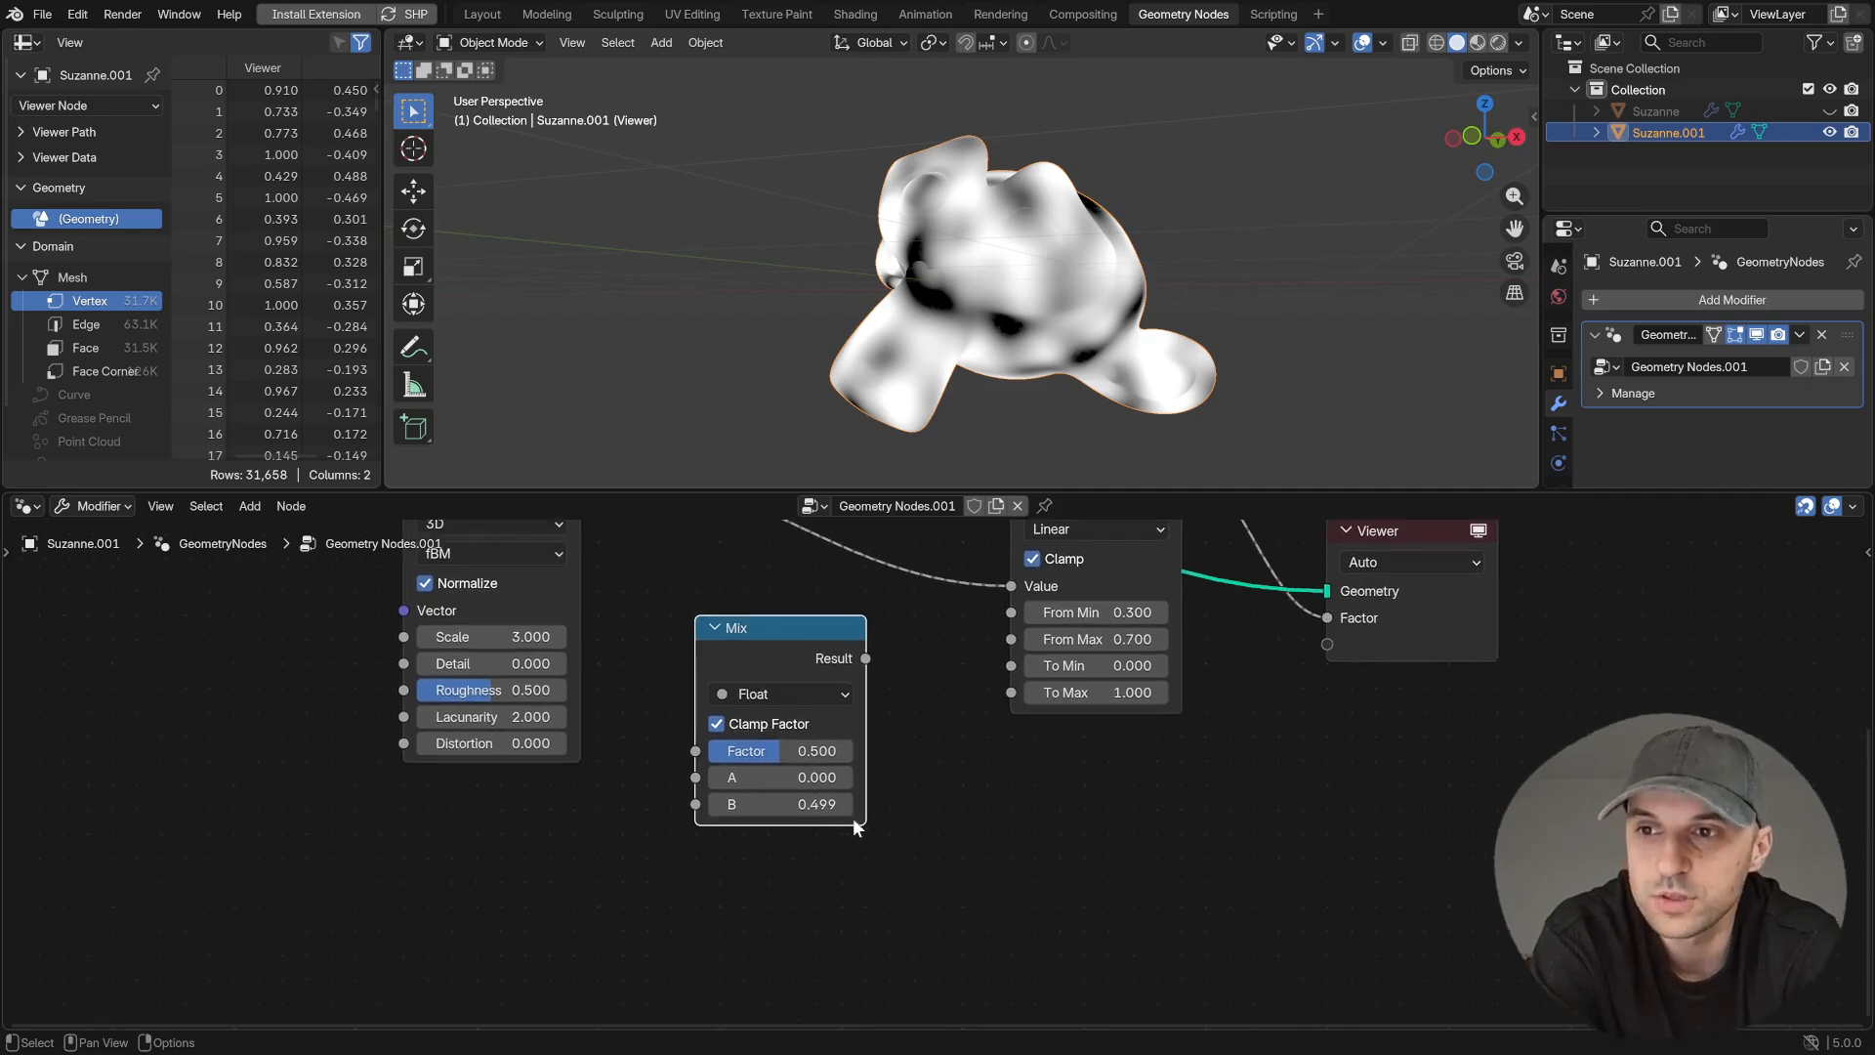
- Add a Subtract node that subtracts the Mix result from a first value of 1
left_click_drag(867, 660, 947, 794)
type("sub")
key("Return")
left_click(947, 794)
key("alt+s")
left_click(1056, 900)
type("1")
key("Return")
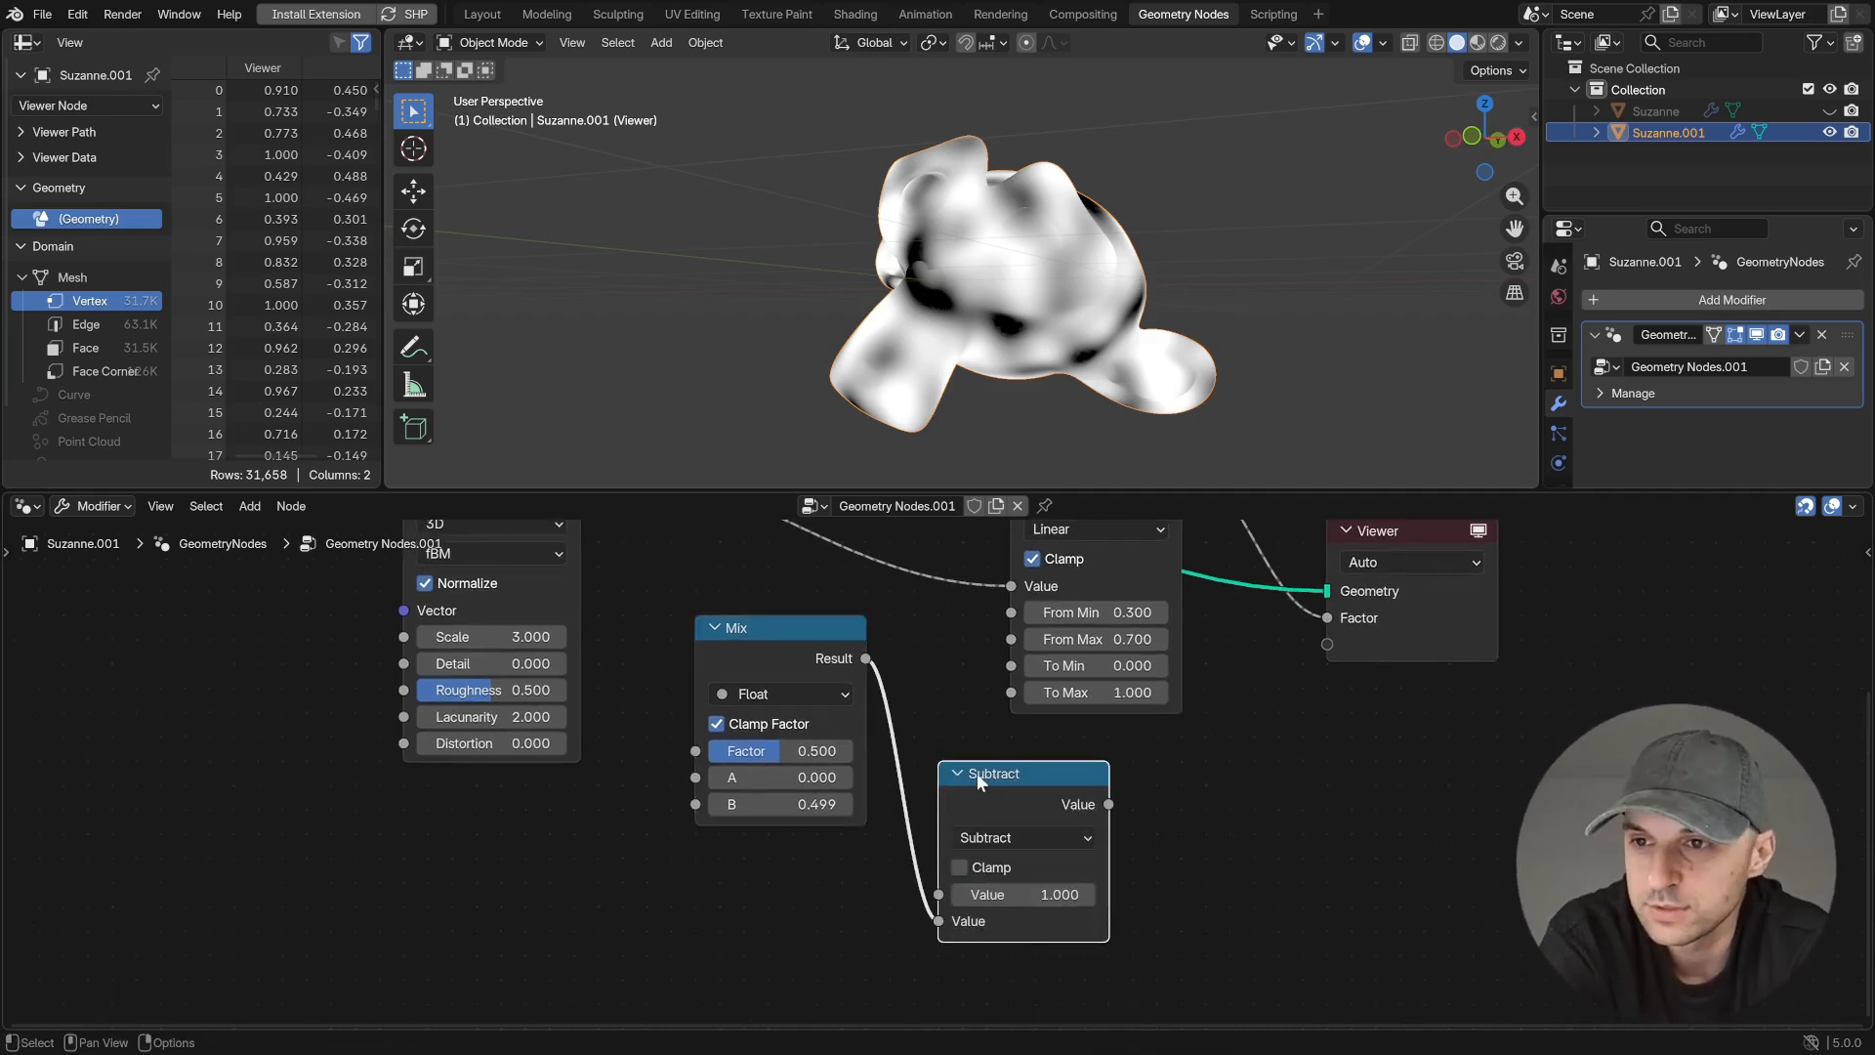
- Collapse the Subtract node beneath Mix, connect Mix to From Min and Subtract to From Max, and vary the Mix factor
left_click_drag(1022, 796, 775, 869)
key("h")
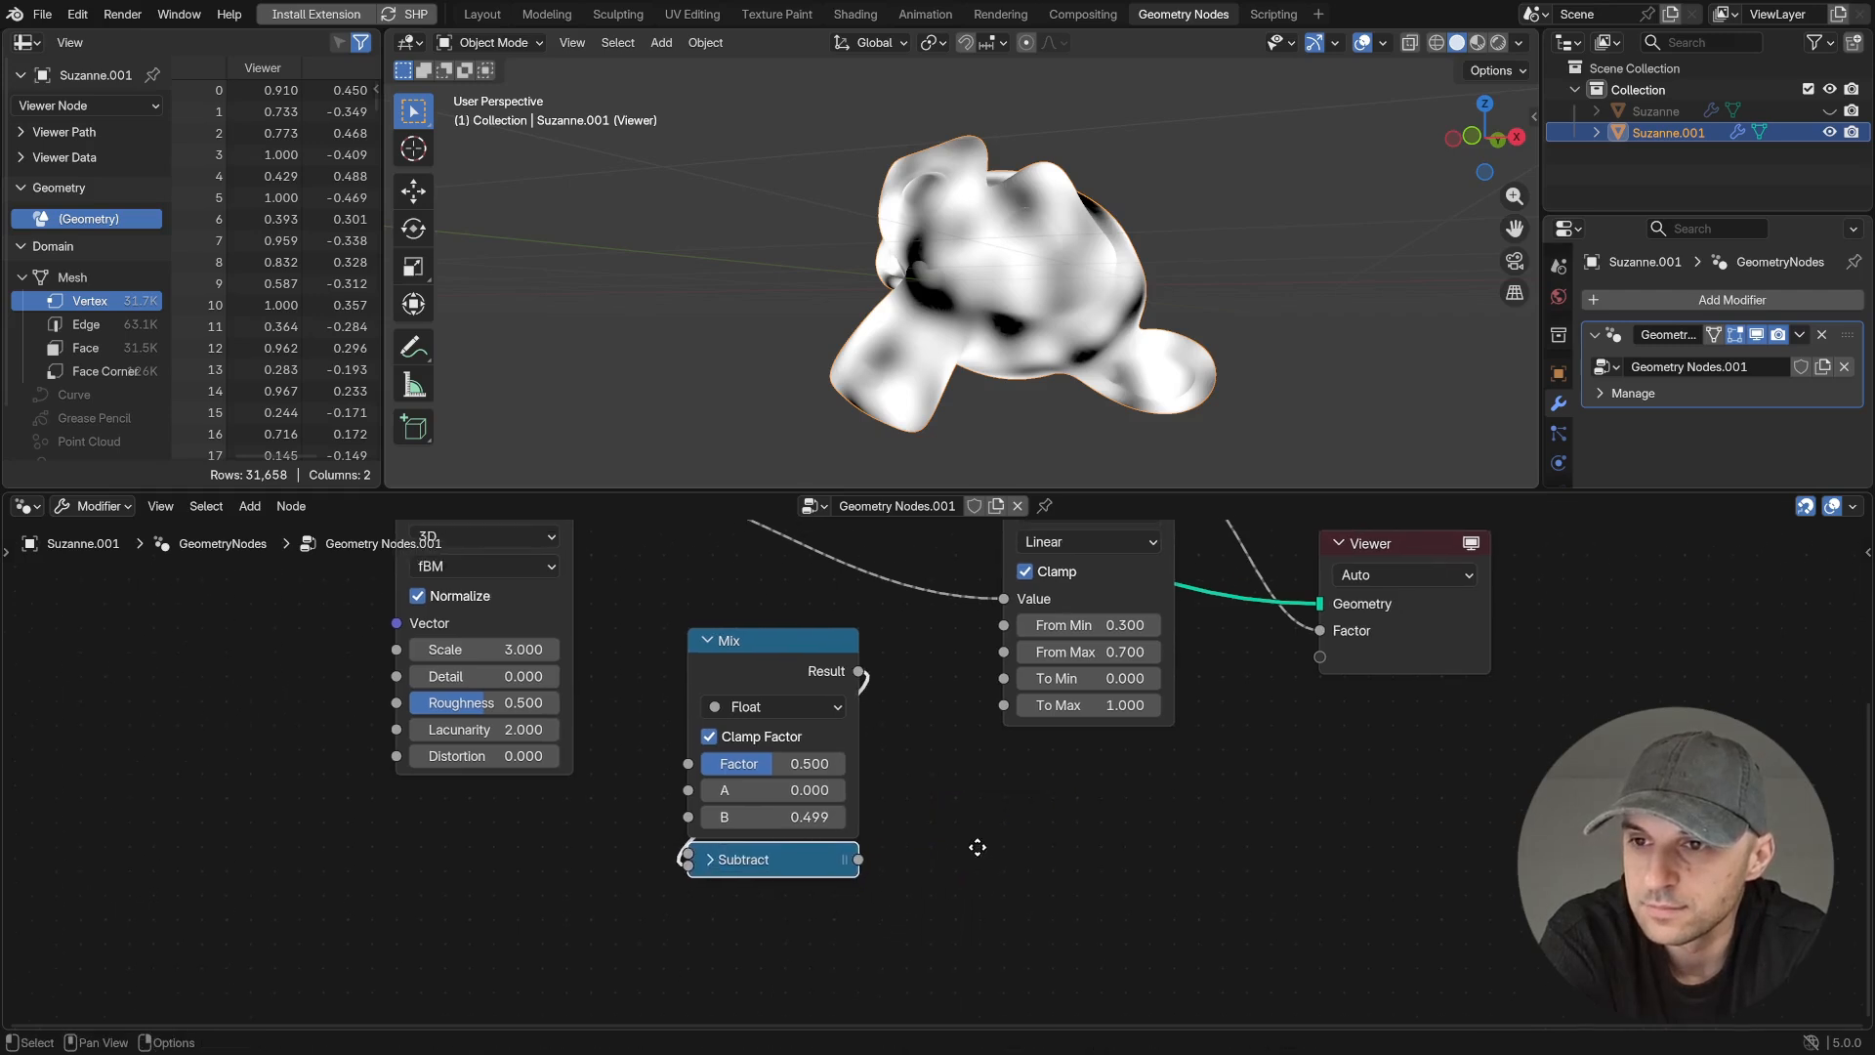
left_click_drag(998, 631, 998, 656)
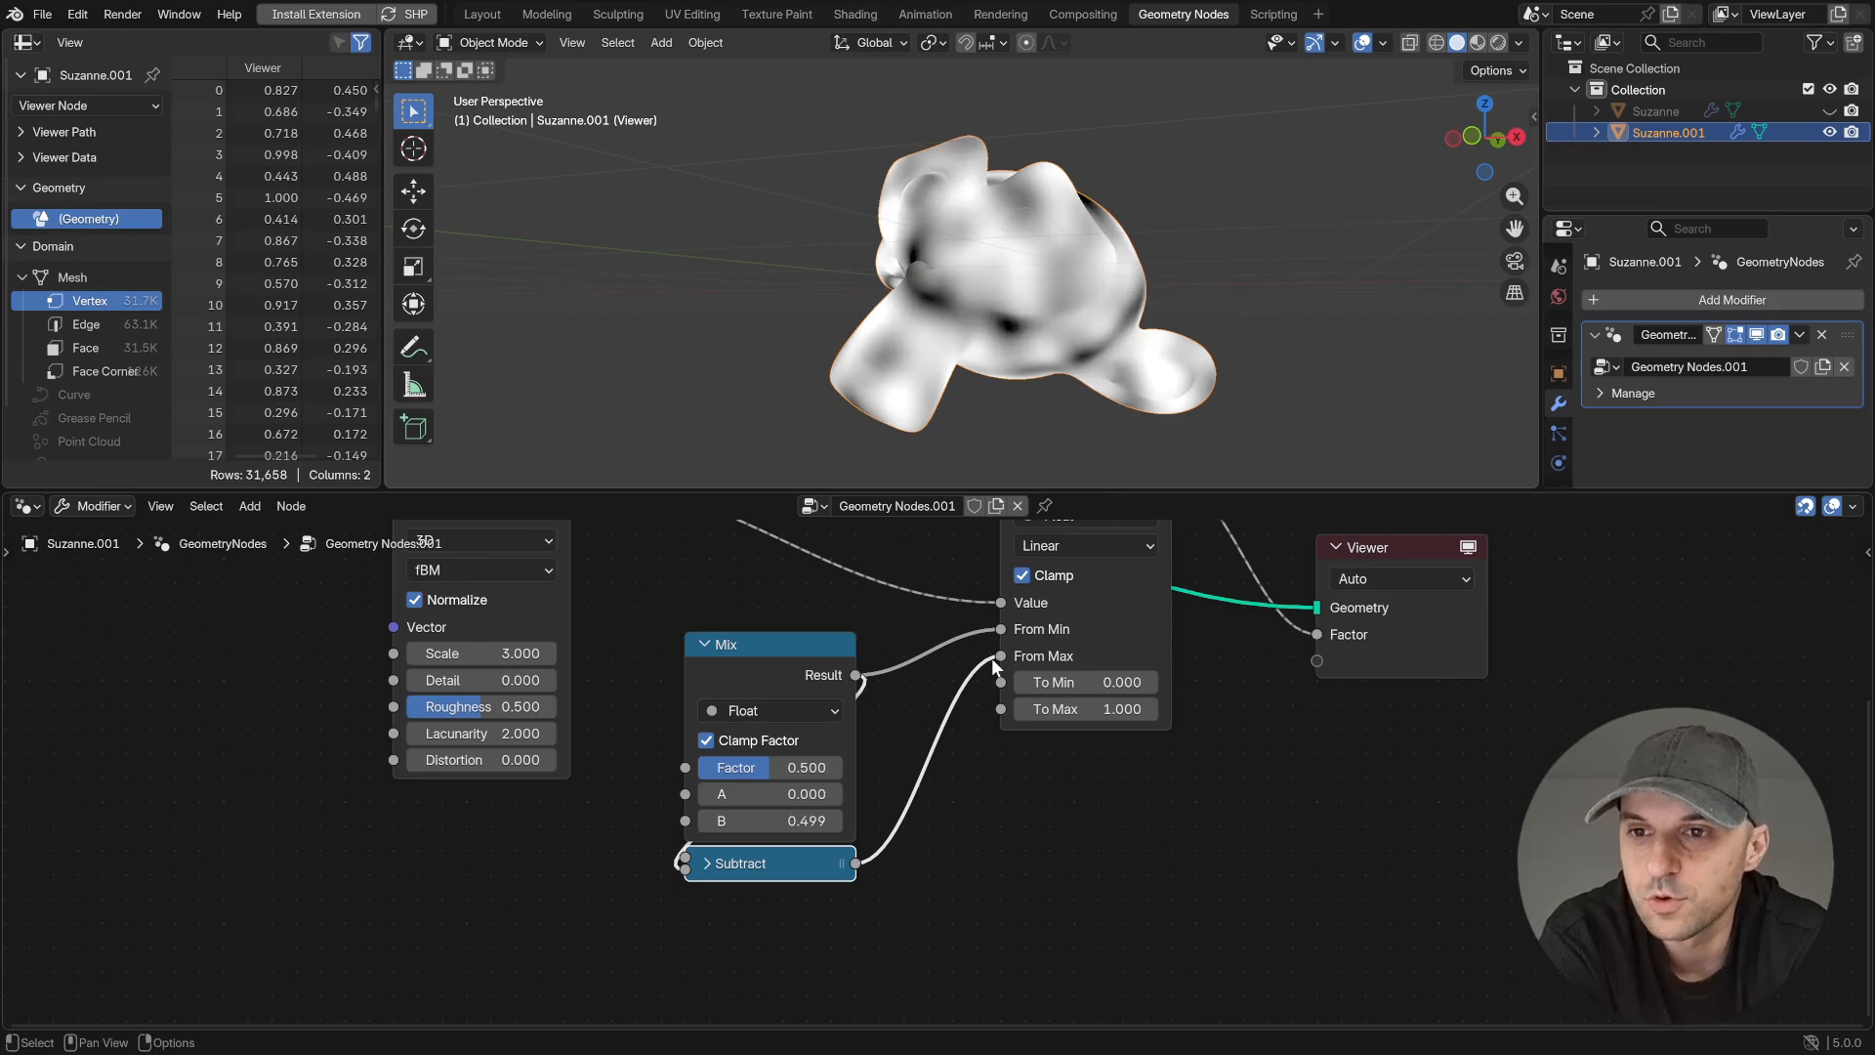
mouse_move(803, 767)
left_mouse_down()
mouse_move(840, 767)
mouse_move(699, 768)
mouse_move(840, 767)
mouse_move(717, 768)
mouse_move(820, 768)
mouse_move(771, 768)
left_mouse_up()
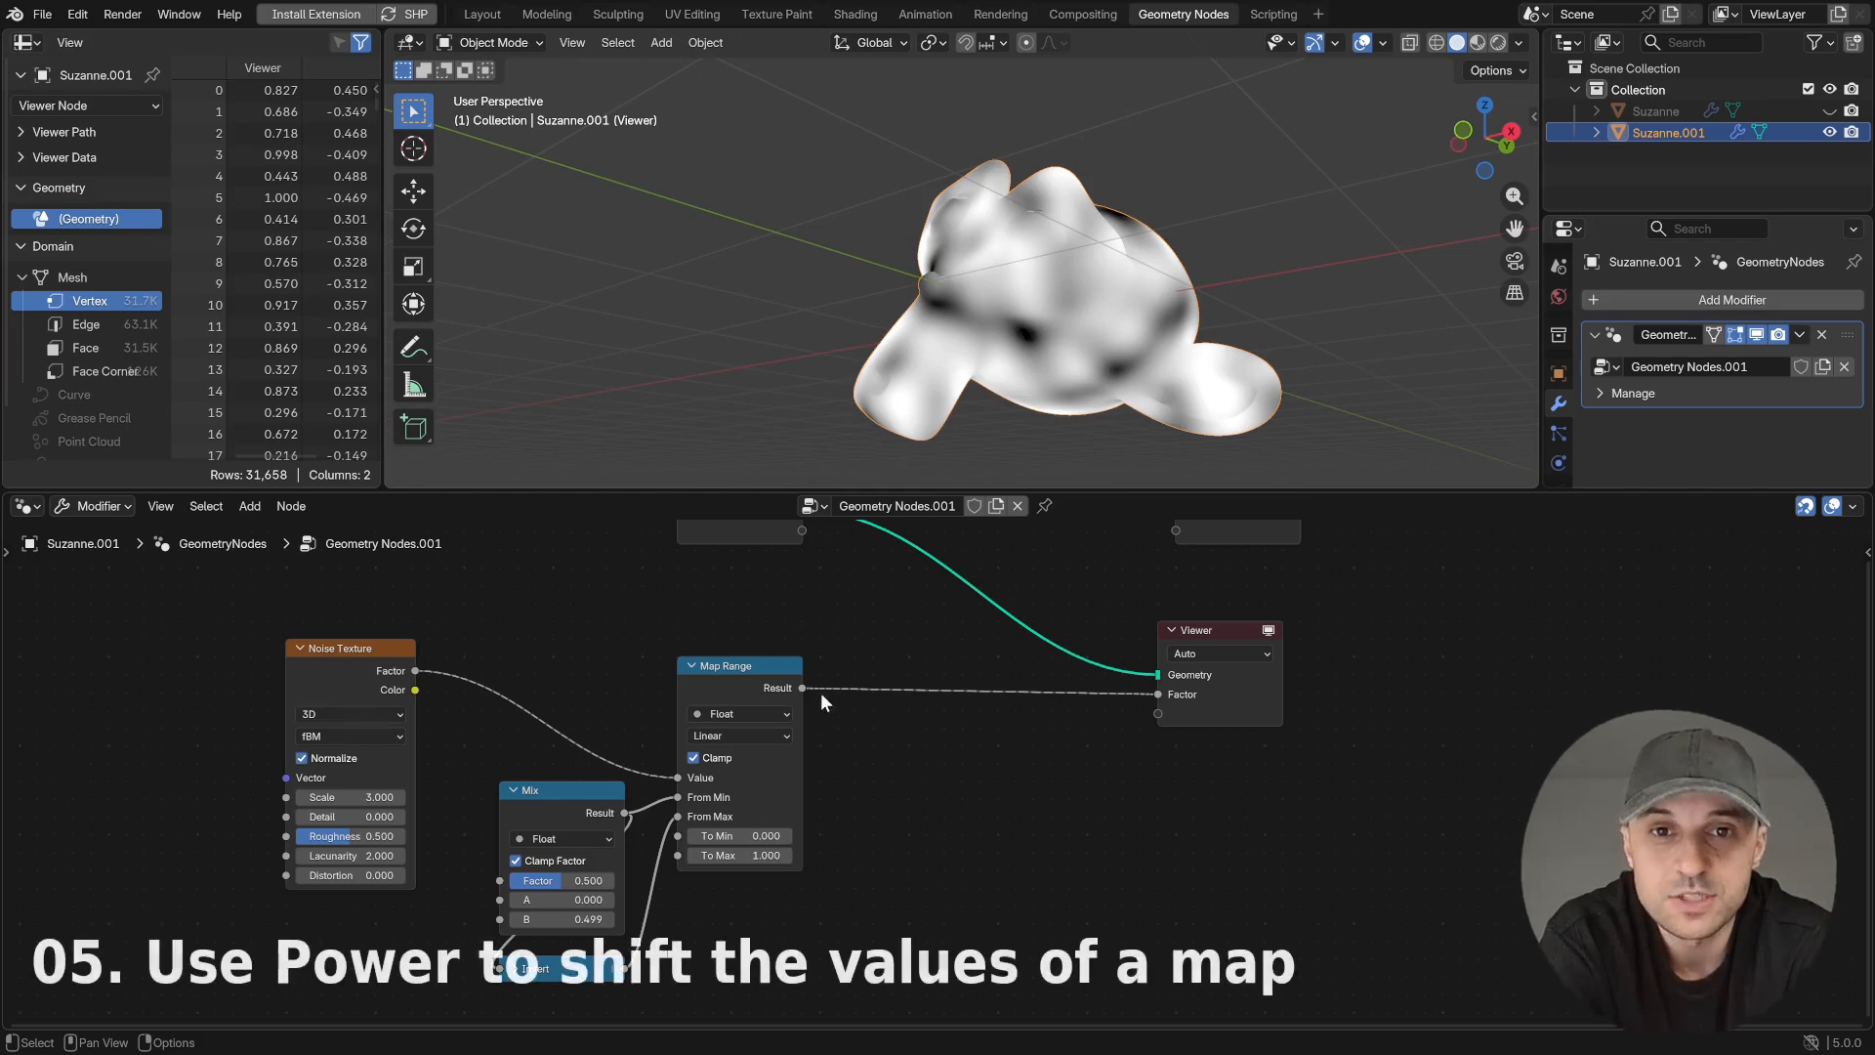
- Insert a Power math node between the Map Range result and the Viewer's Factor
key("shift+a")
type("pow")
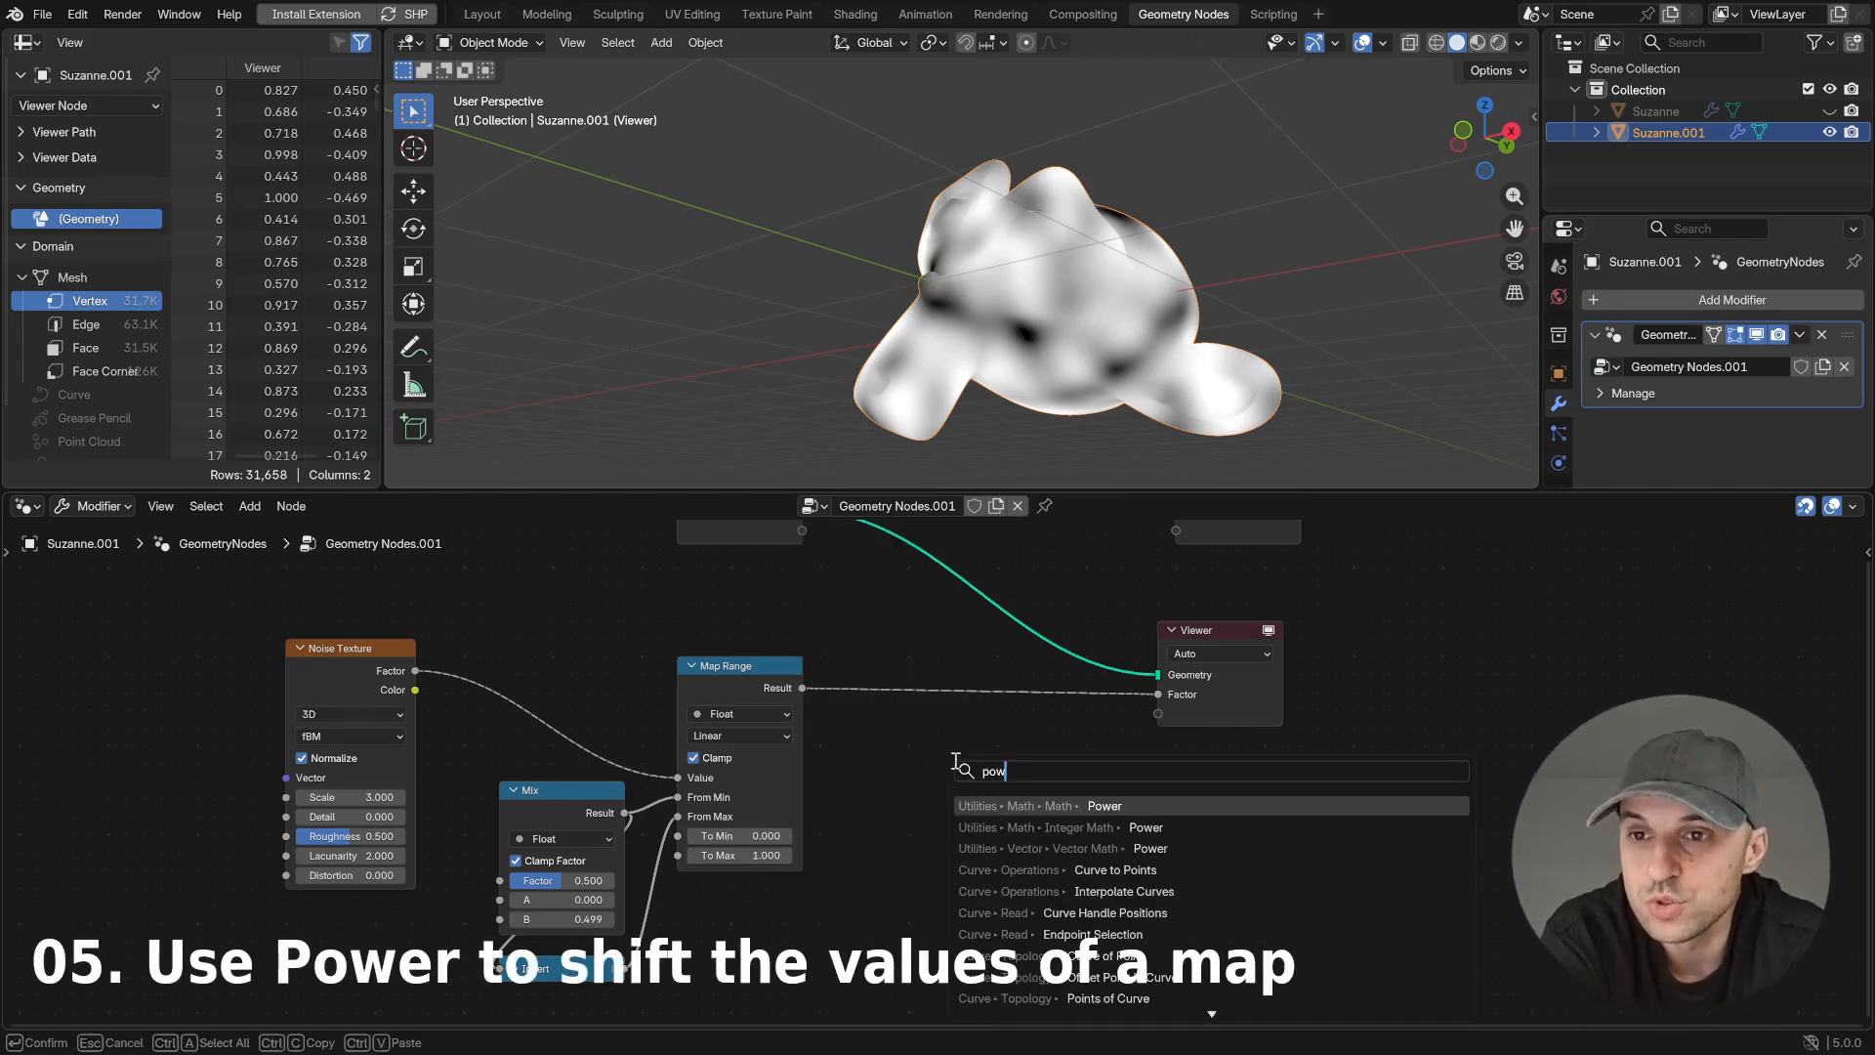
key("Return")
left_click(939, 729)
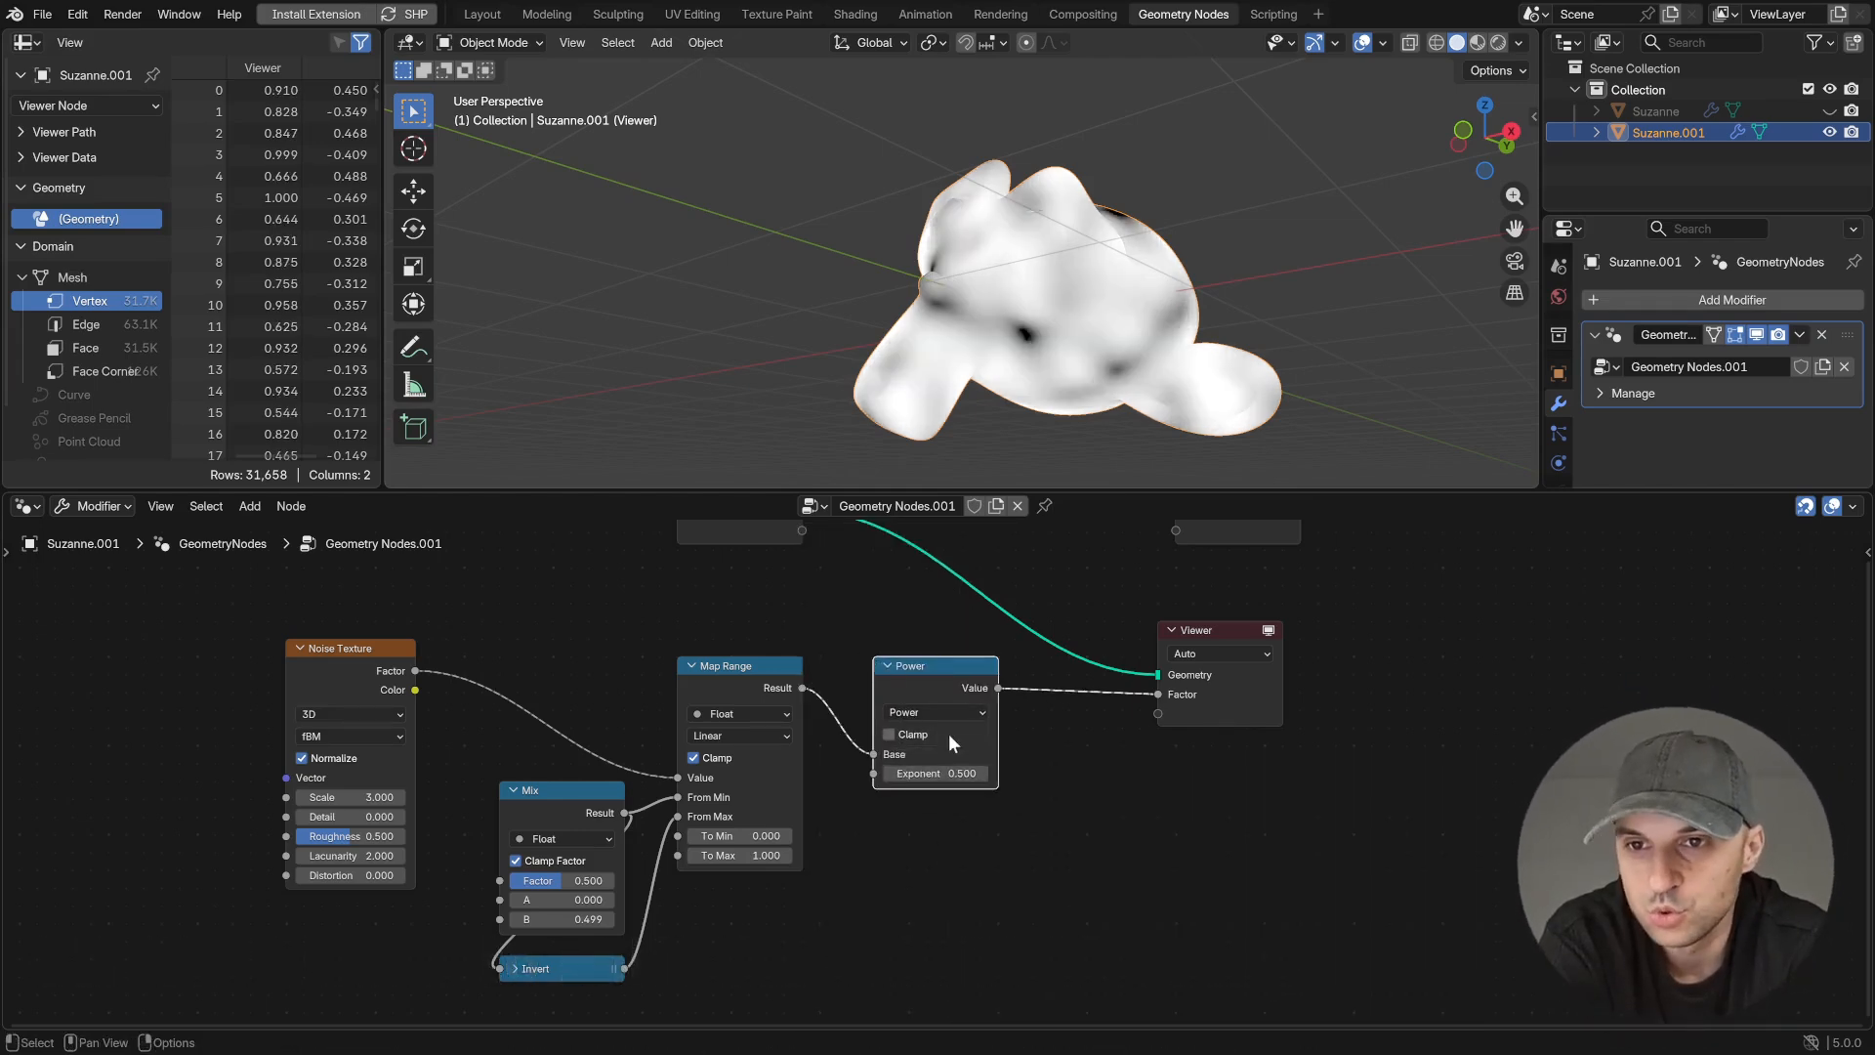
- Set the Power node's exponent to 1.000 and raise it to 7.500 while inspecting the noise on the monkey
scroll(939, 762, "up", 2)
key("Return")
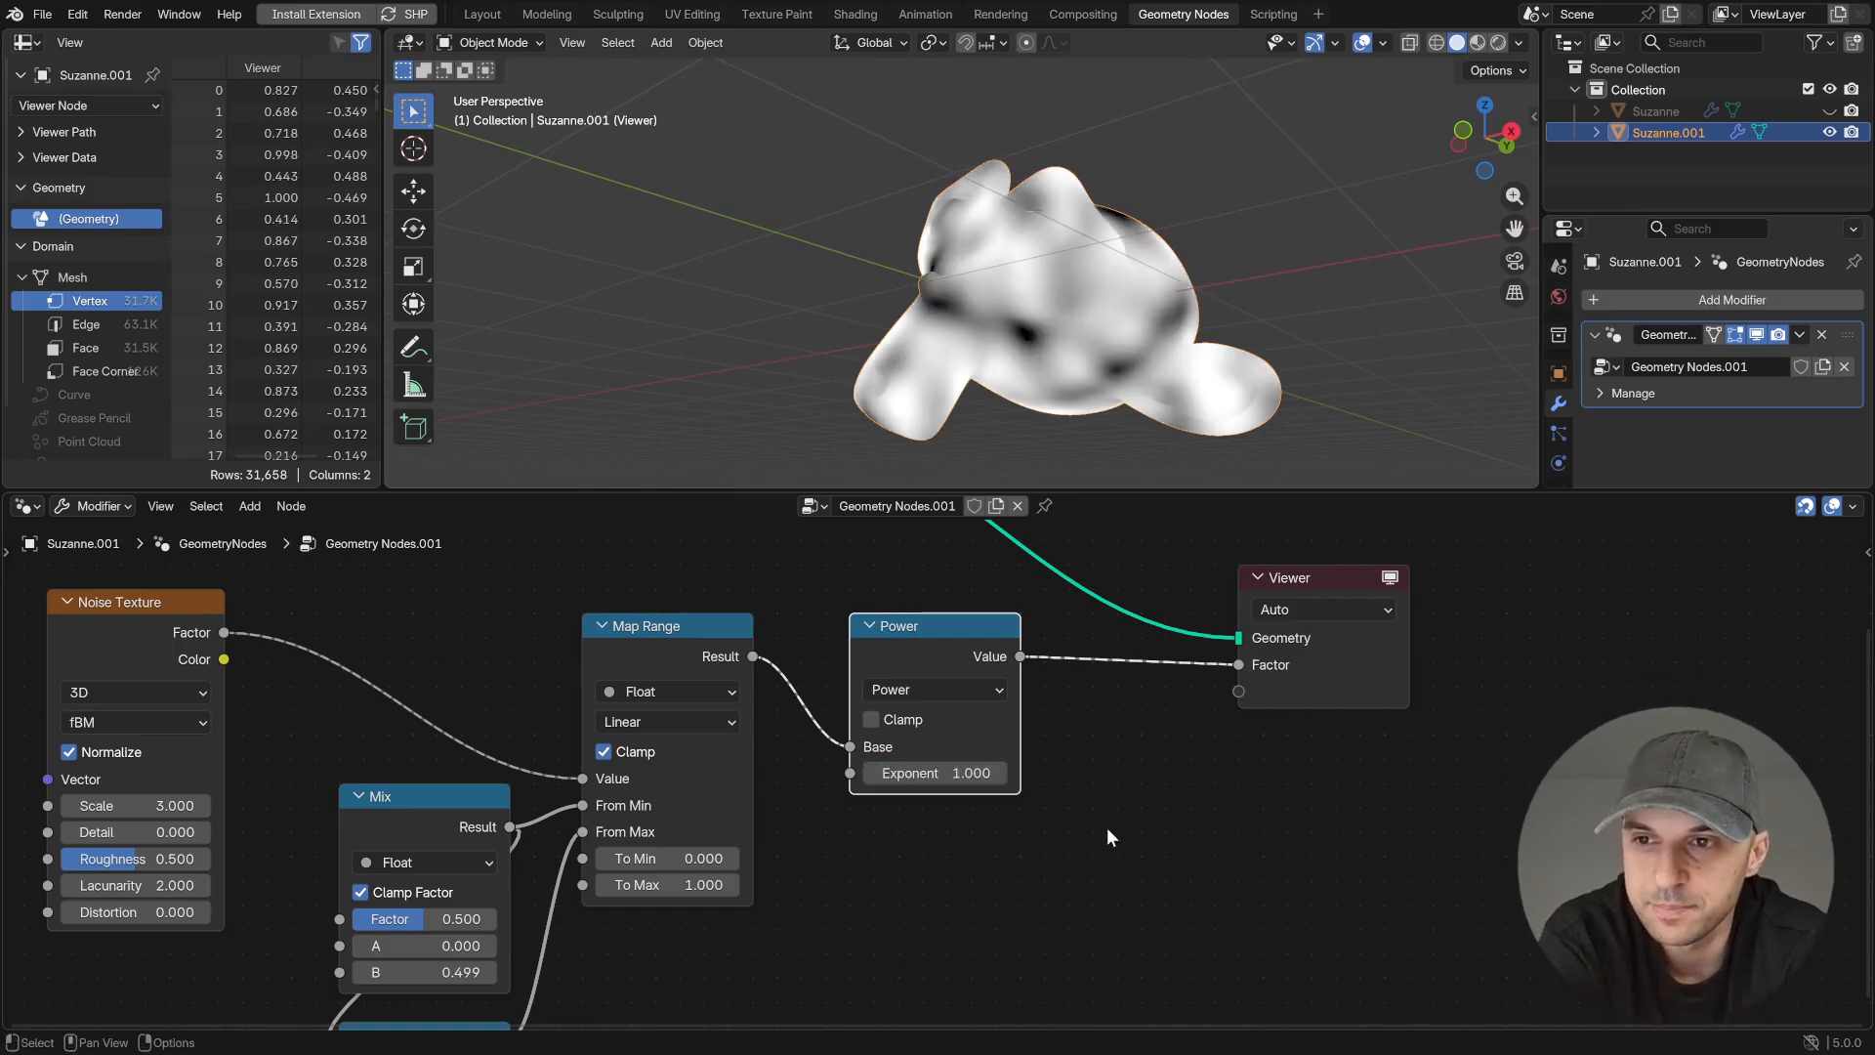
left_click_drag(1002, 779, 1129, 780)
middle_click_drag(1150, 443, 1075, 287)
middle_click_drag(1176, 810, 1164, 808)
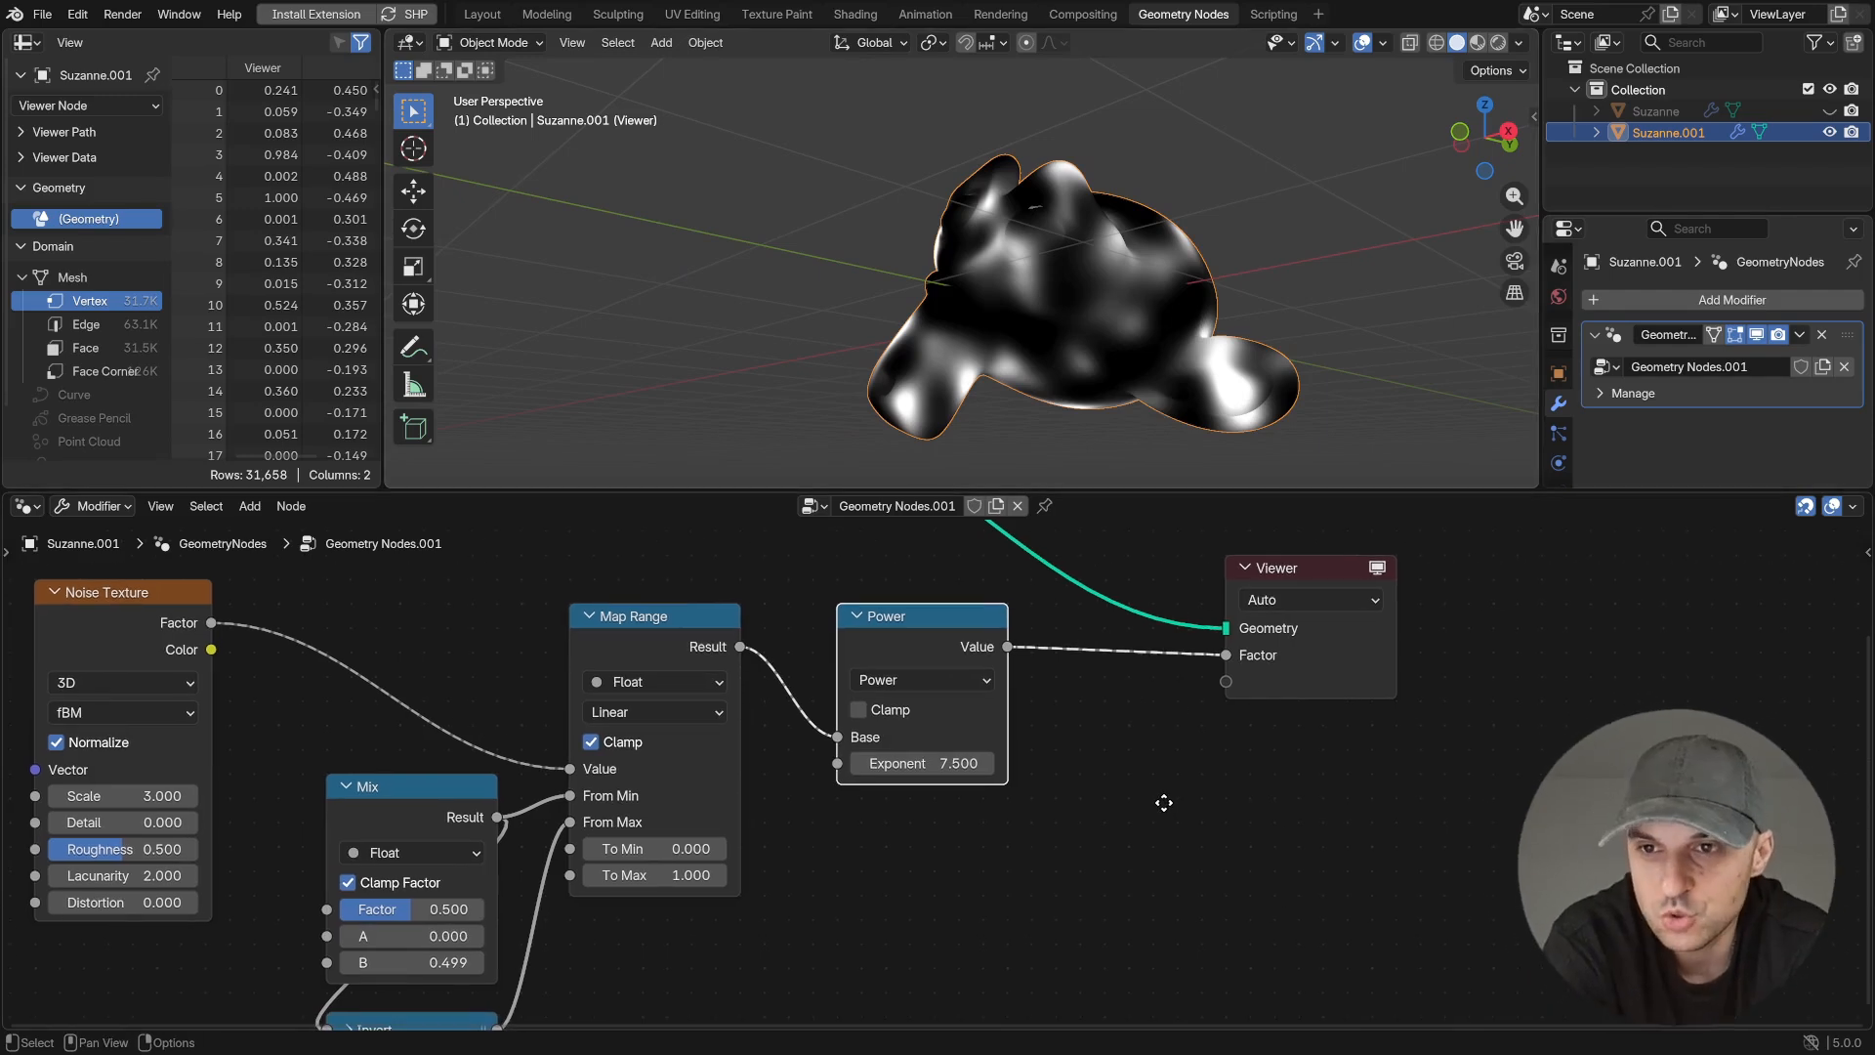
- Lower the Power node and insert a copy of the collapsed Invert node between Map Range and Power
scroll(1163, 801, "down", 1)
left_click_drag(928, 665, 990, 770)
scroll(586, 887, "down", 1)
left_click(489, 943)
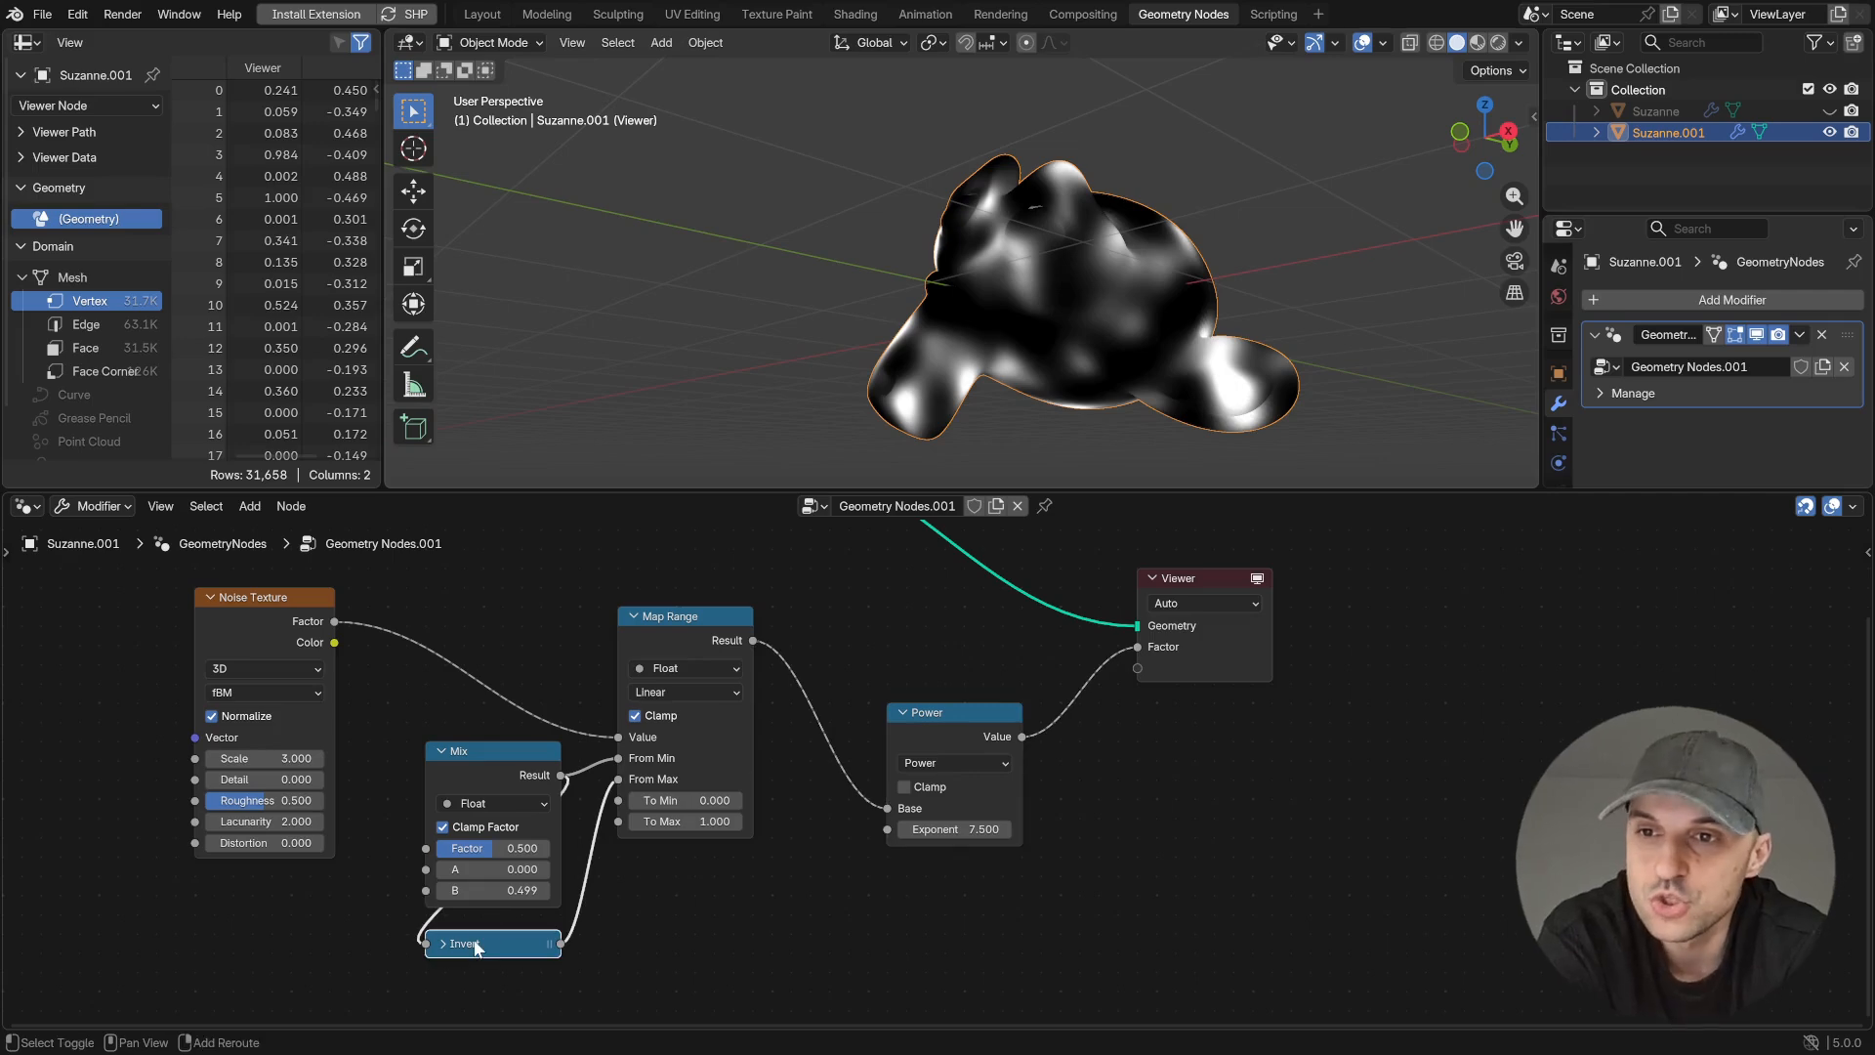
key("shift+d")
left_click(971, 664)
- Insert another copy of the Invert node between Power and the Viewer, place it beneath Power, and adjust the exponent
key("shift+d")
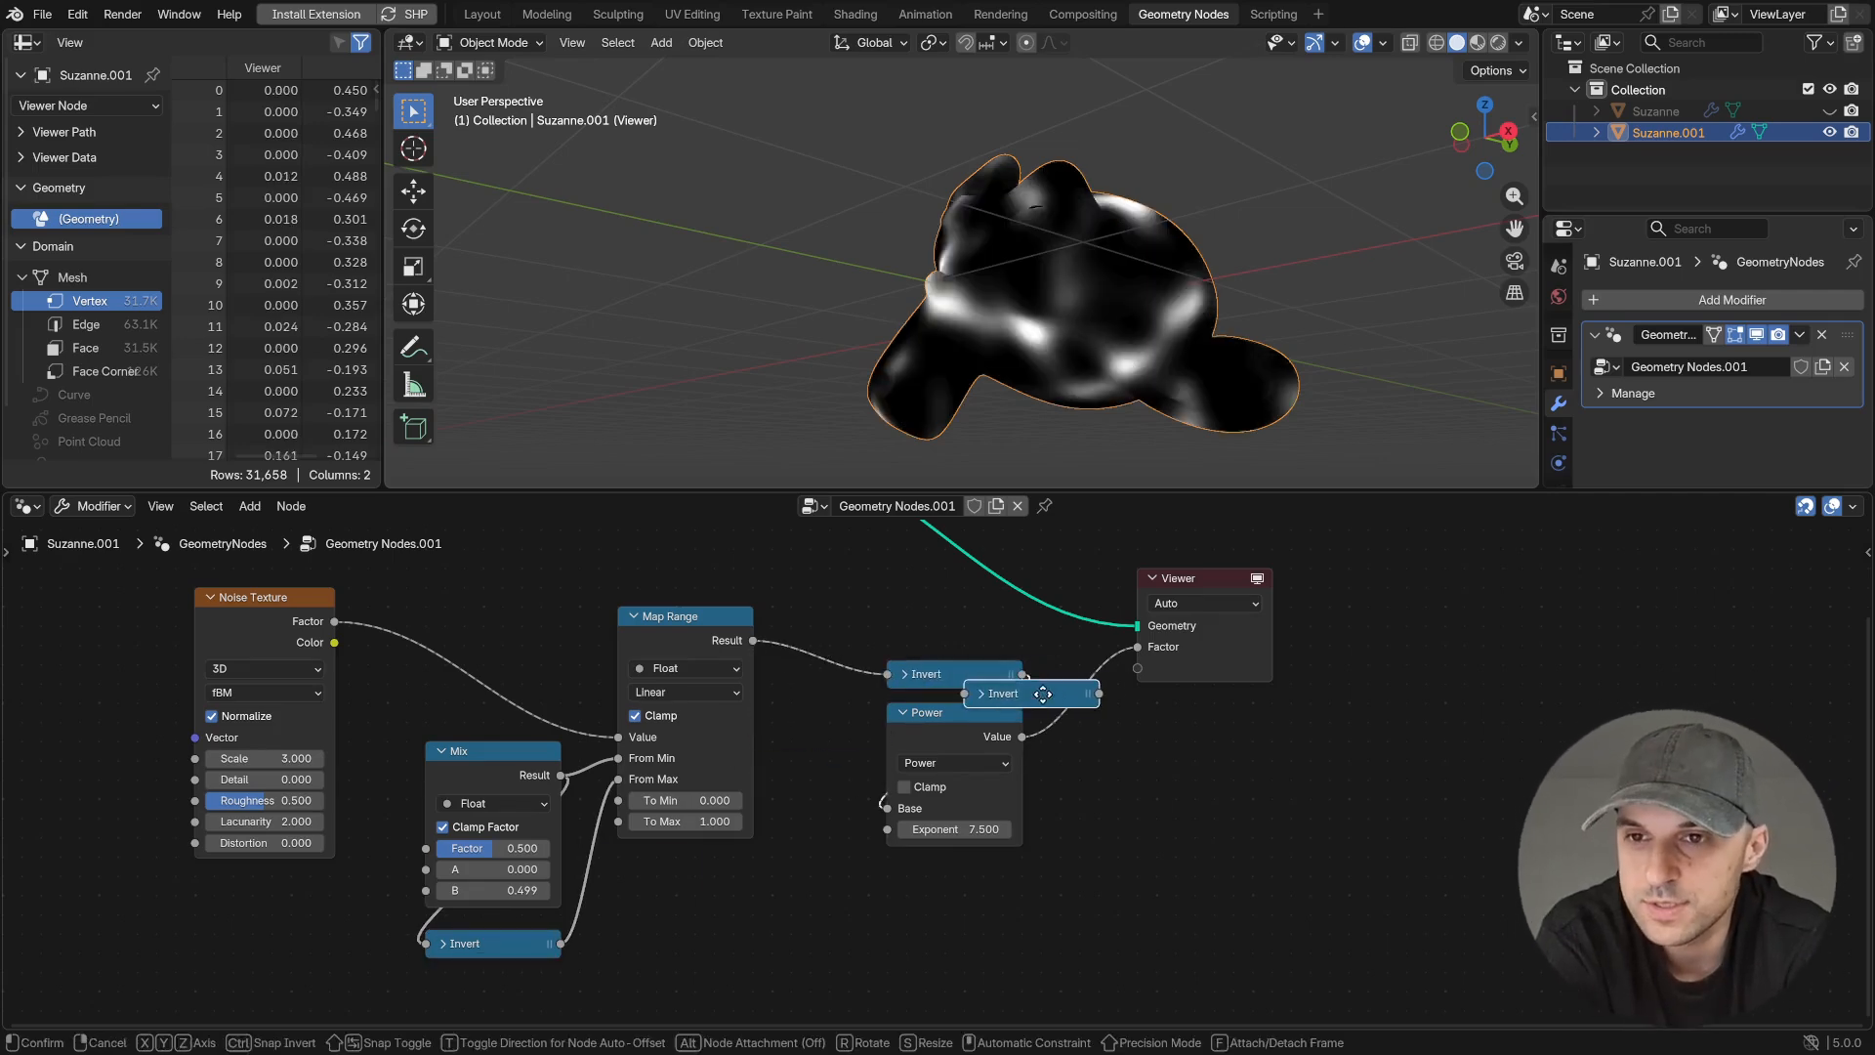
left_click(1056, 705)
mouse_move(1035, 695)
left_mouse_down()
mouse_move(1111, 681)
mouse_move(937, 881)
left_mouse_up()
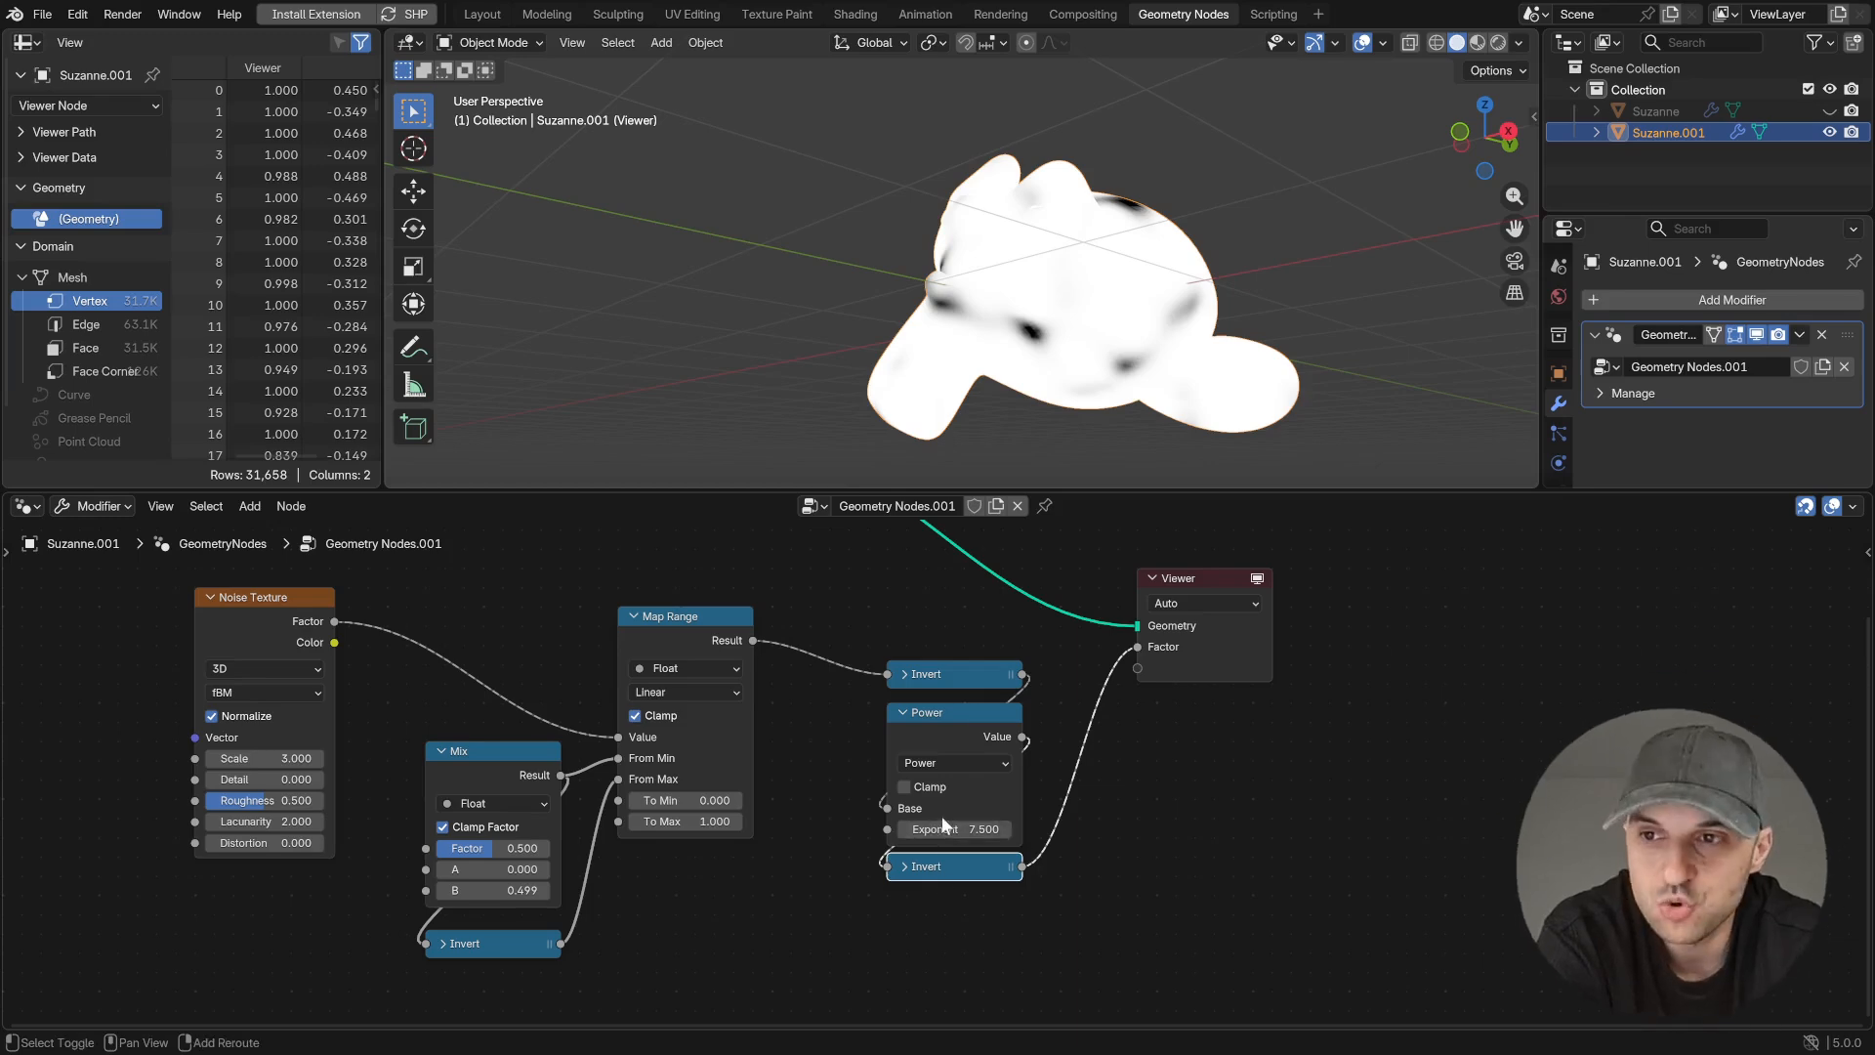
left_click_drag(967, 829, 914, 829)
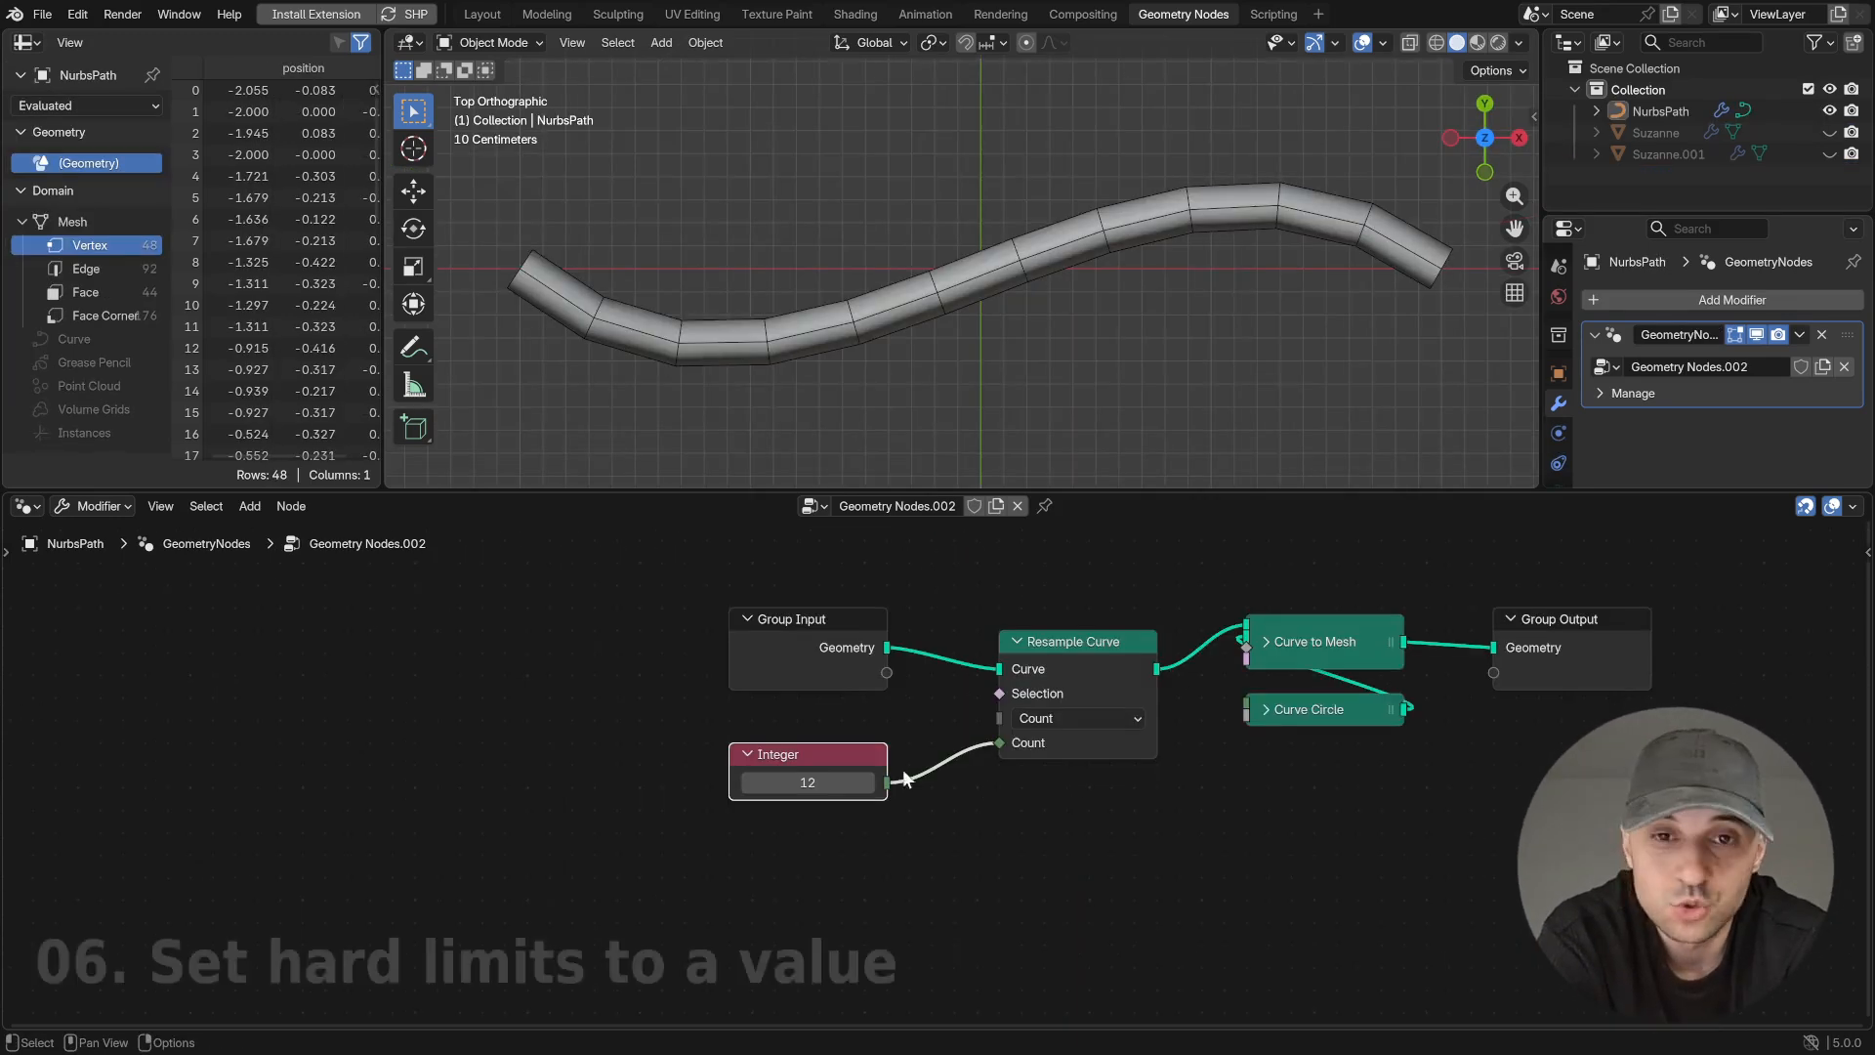
- Insert a Maximum math node between the Integer node and the Resample Curve node's Count input
left_click_drag(808, 782, 575, 830)
left_click_drag(730, 771, 730, 773)
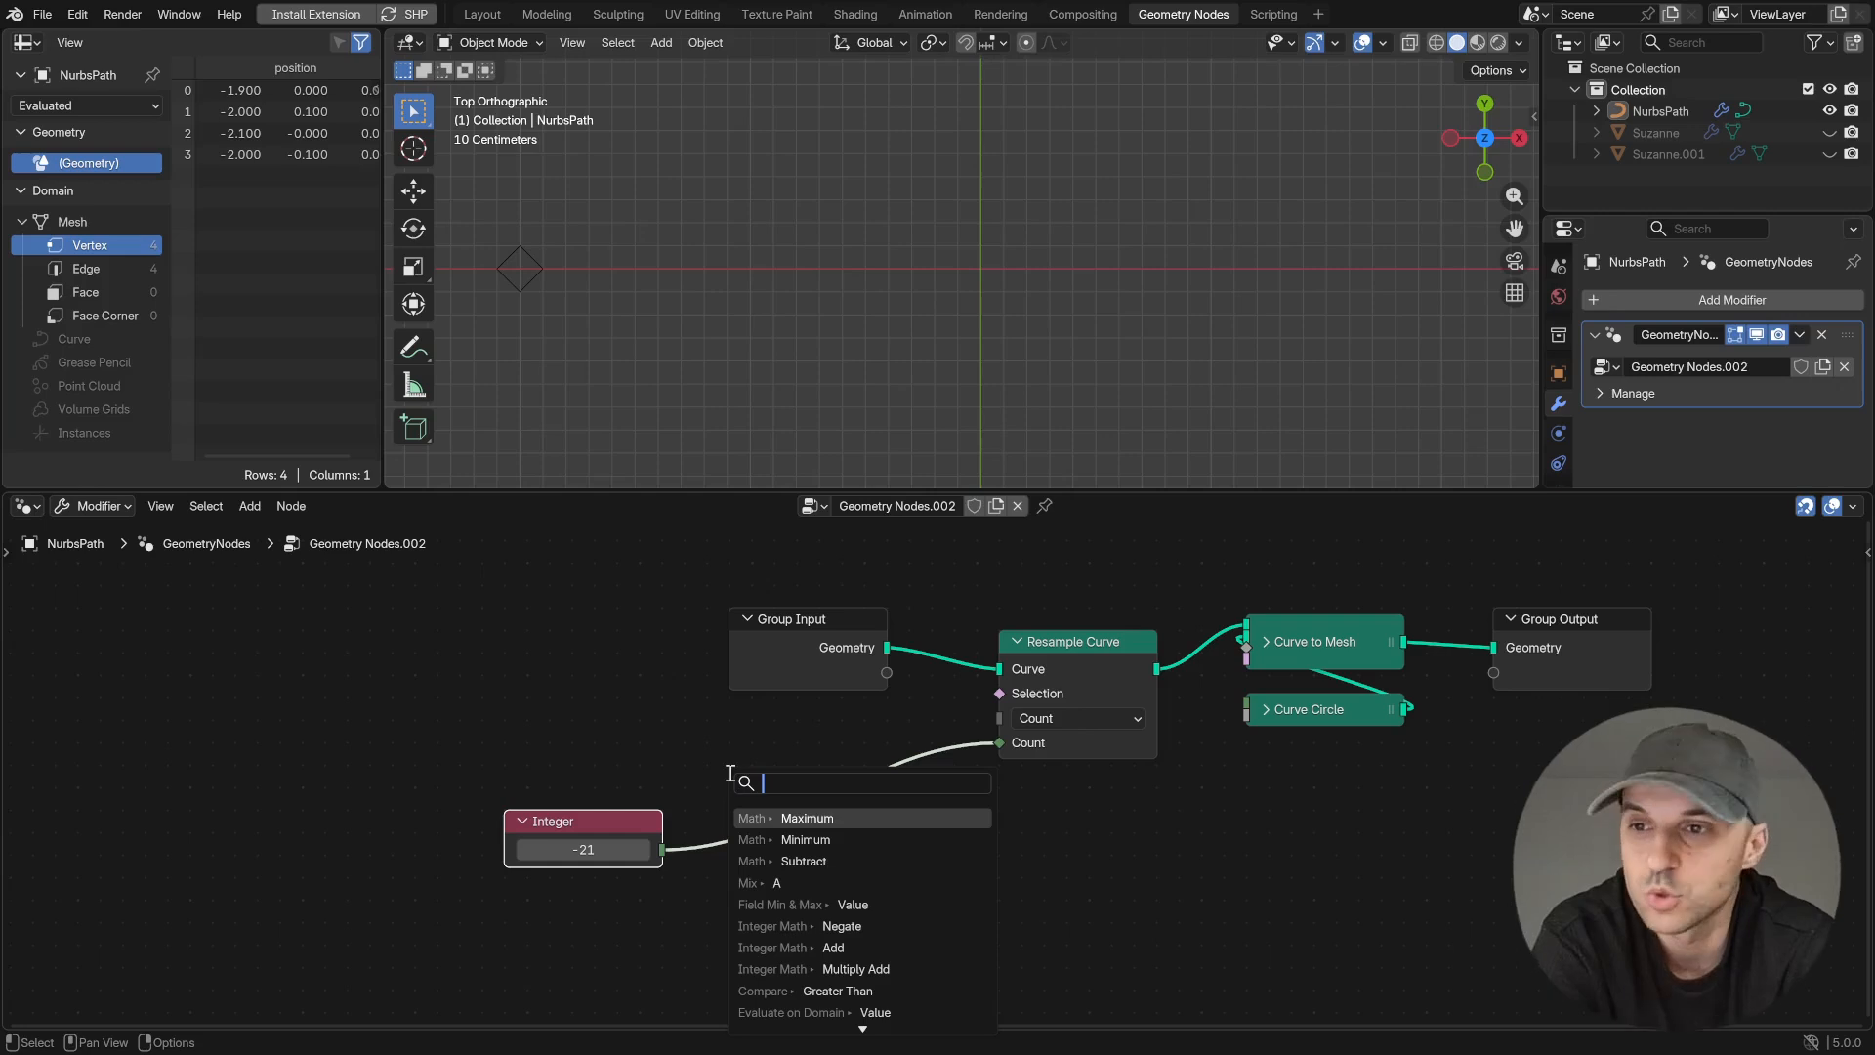
key("Return")
left_click(729, 773)
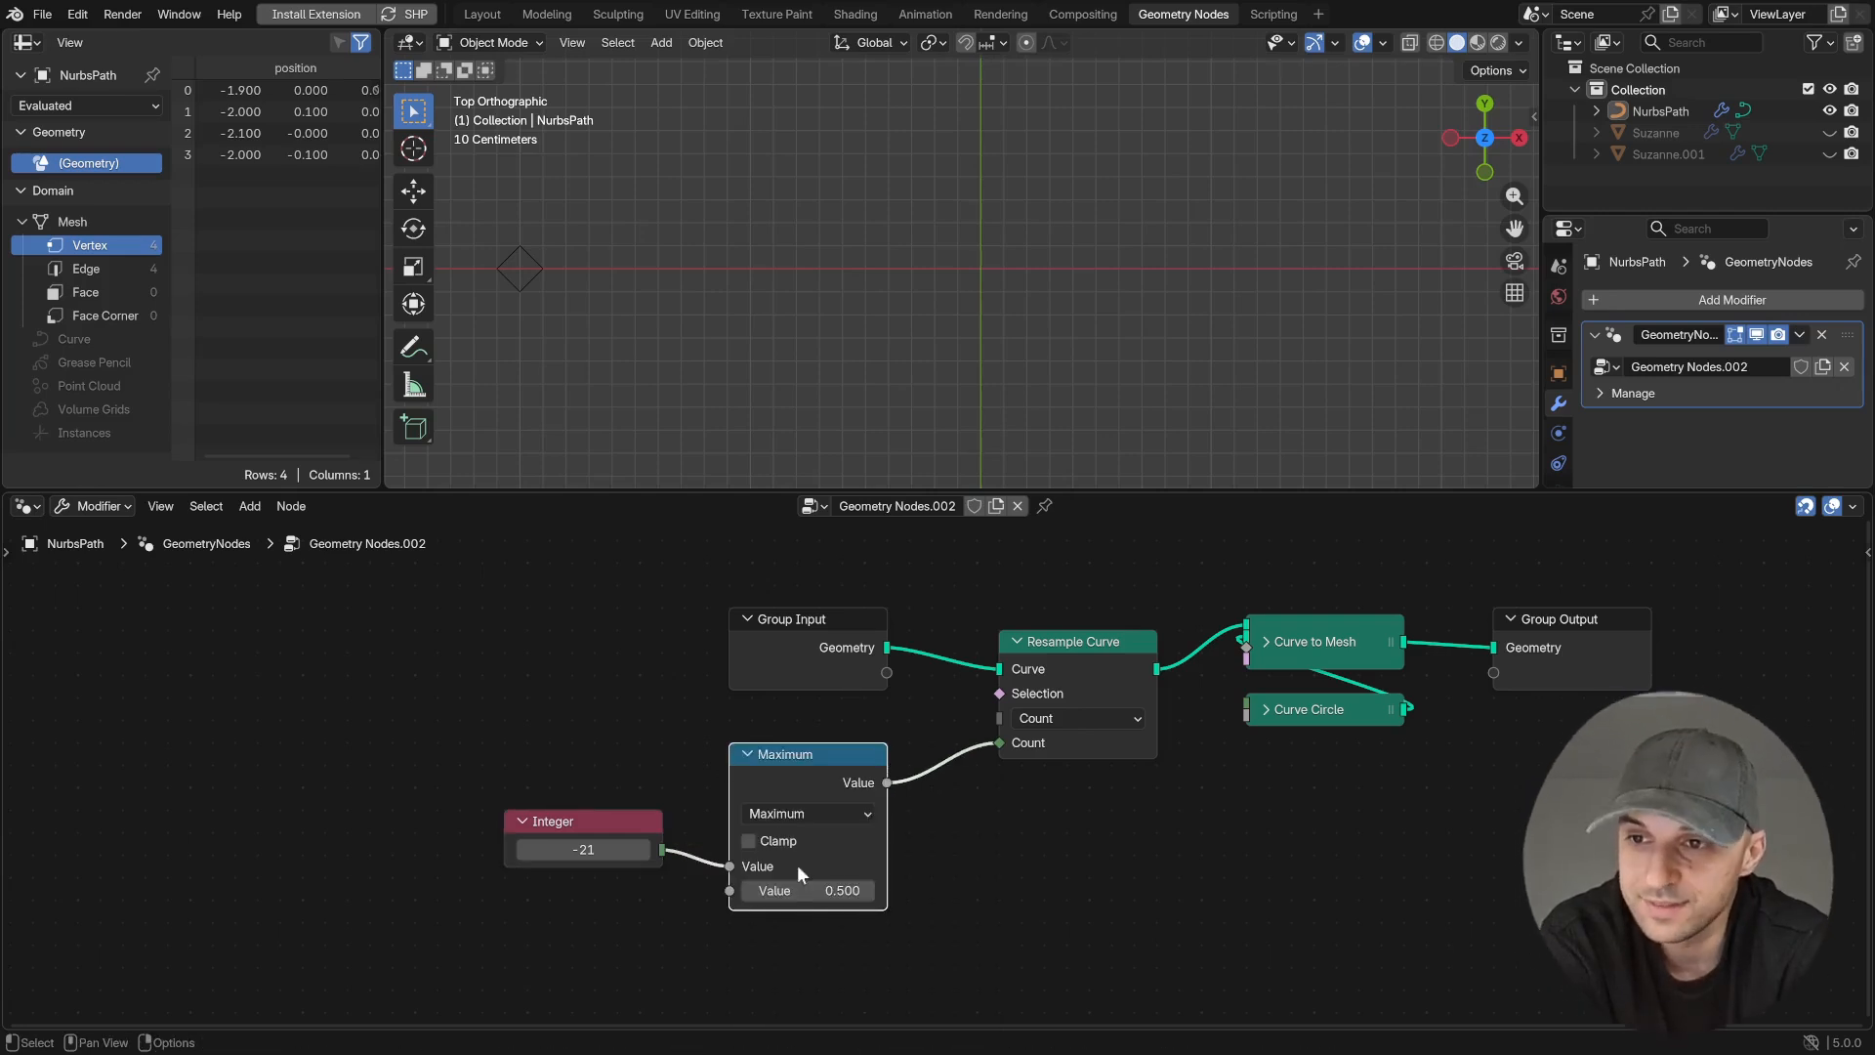
- Set the Maximum node's limit to 3 and raise the Integer value to 494 to test the curve resampling
type("3")
key("Return")
left_click_drag(596, 849, 842, 851)
- Switch the Maximum node's operation to Minimum and set its limit to 30
left_click(810, 824)
left_click(781, 792)
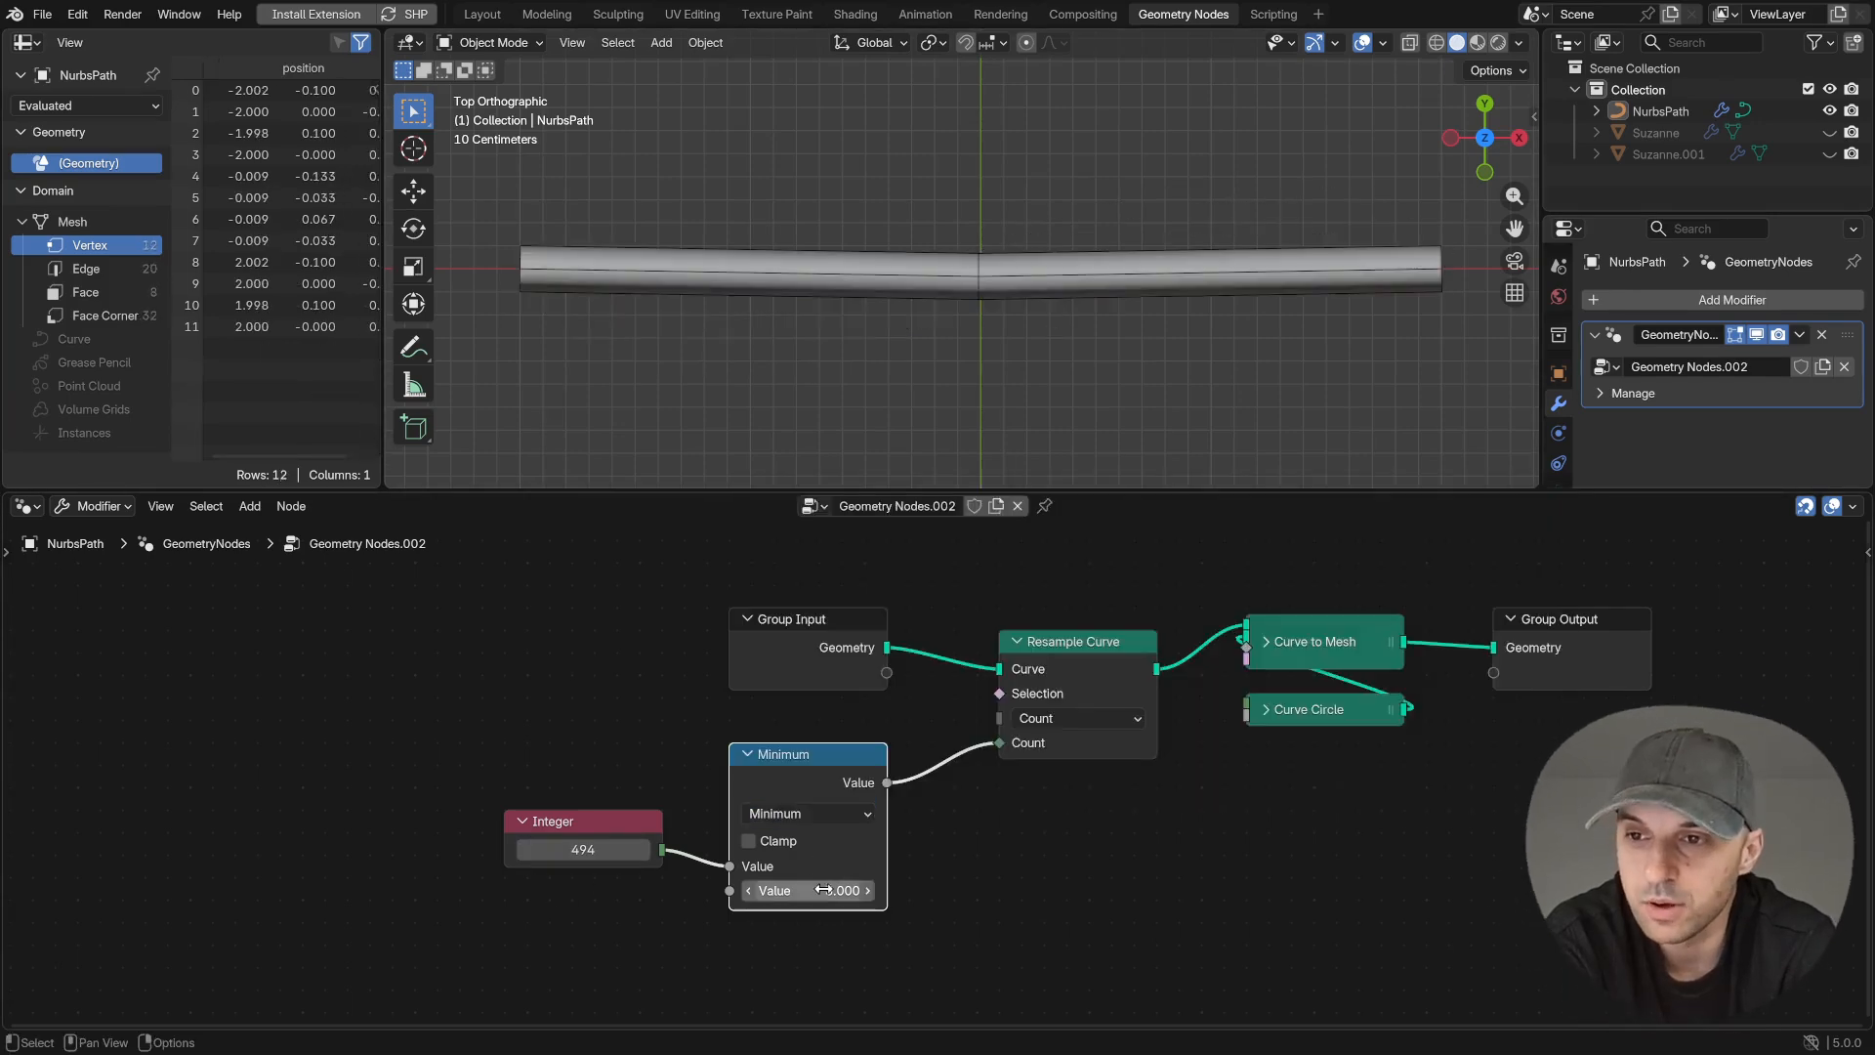
type("30")
key("Return")
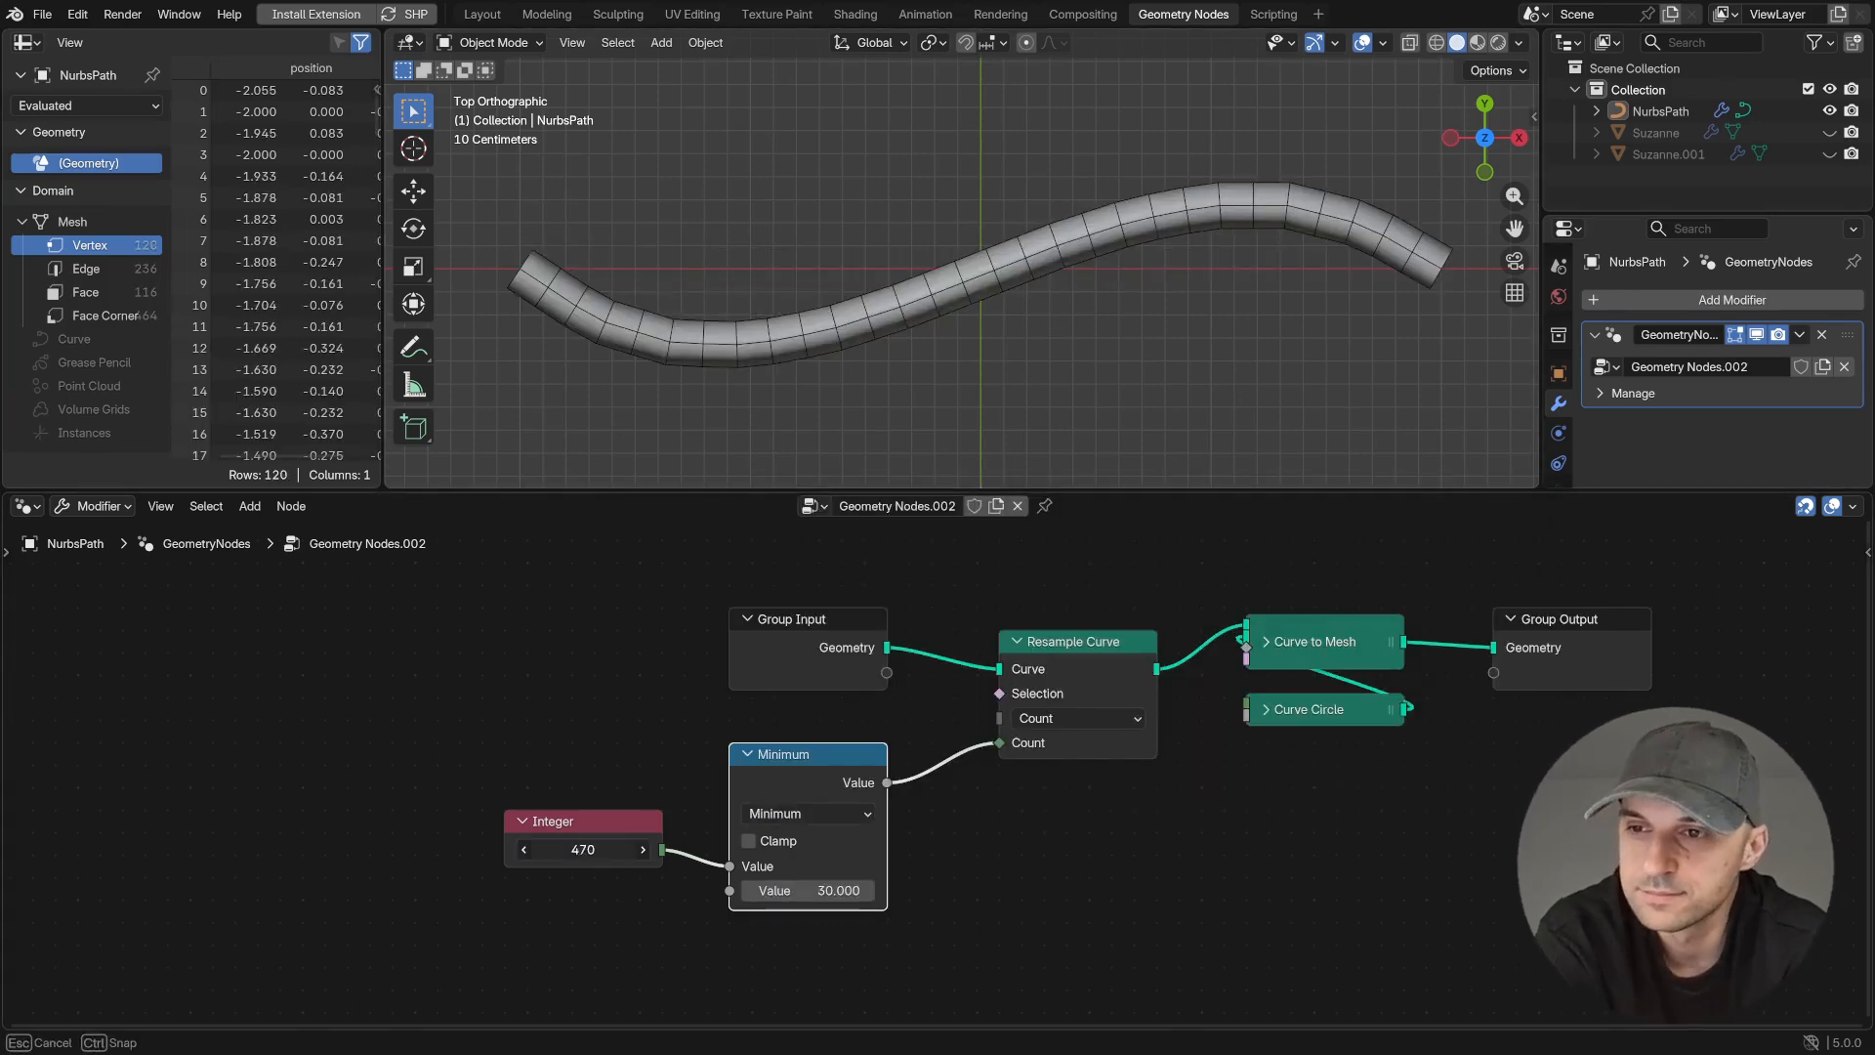
- Replace the Minimum node with a Clamp node between Integer and Resample Curve, set its Max to 30, and adjust the Integer
key("ctrl+x")
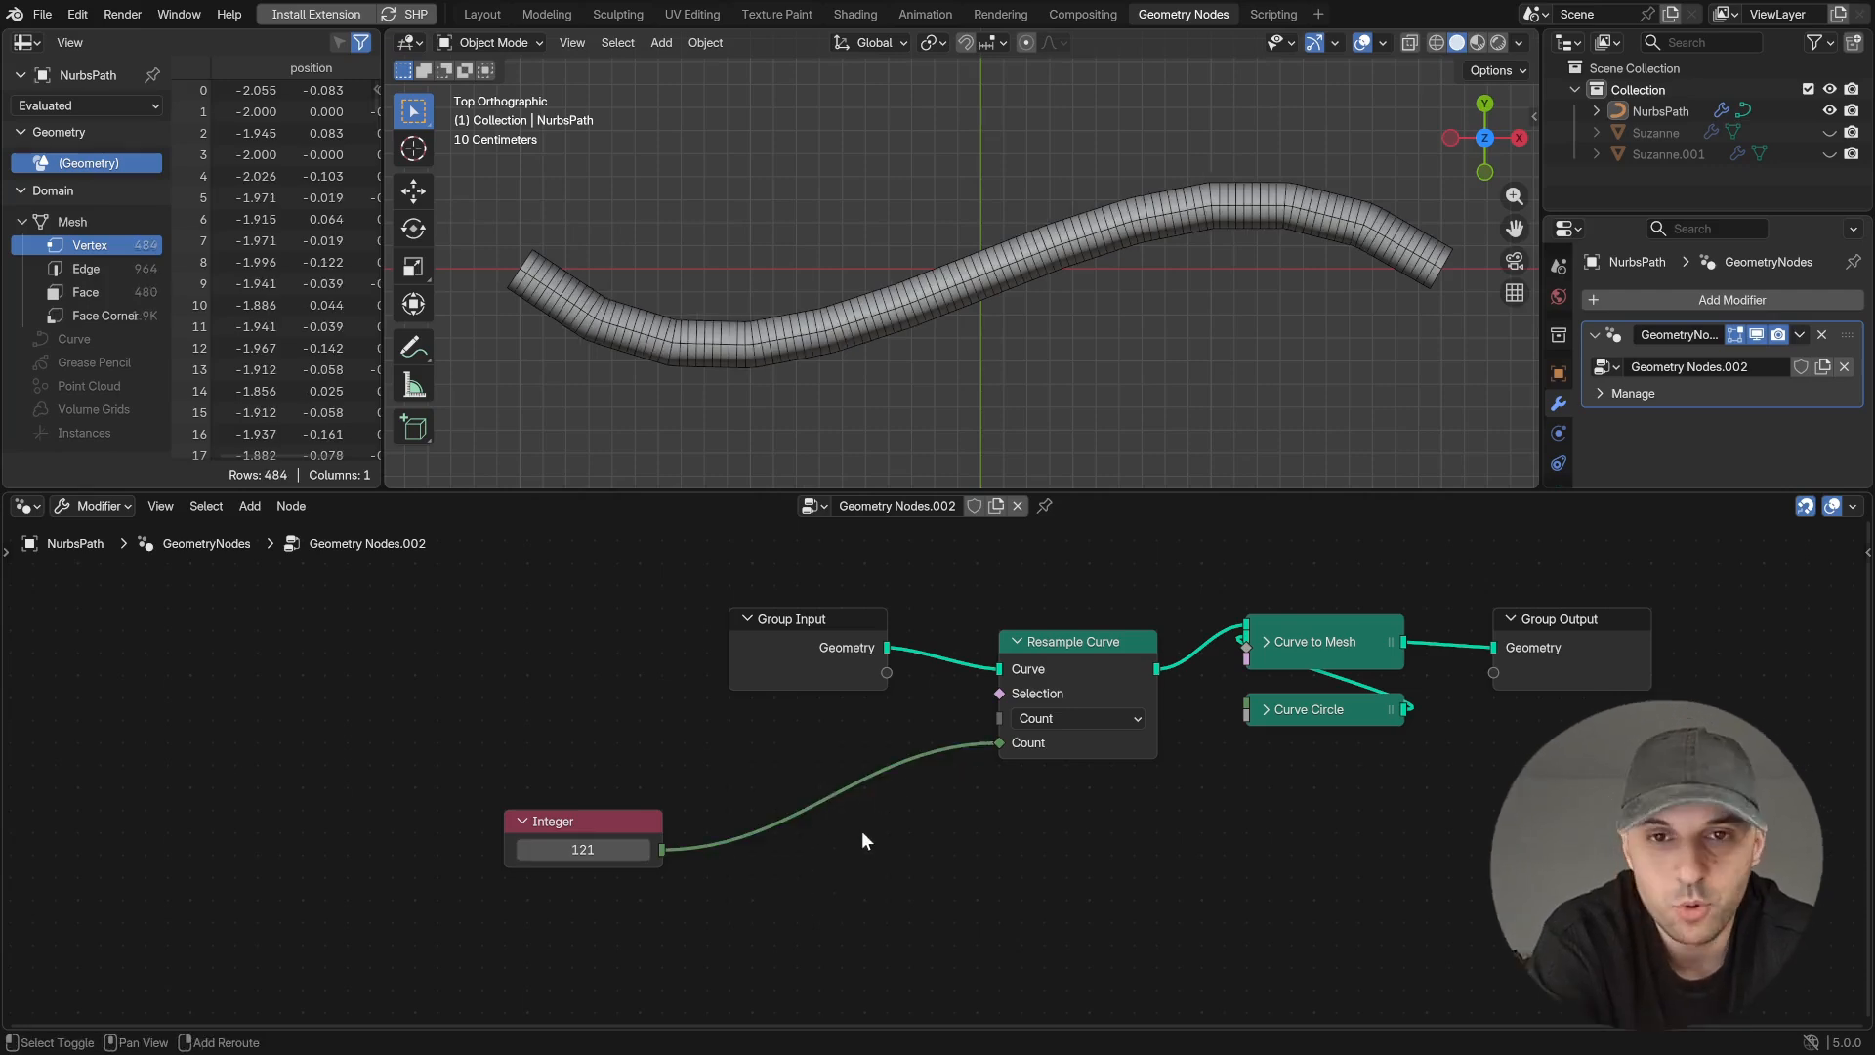
left_click_drag(662, 849, 746, 784)
type("clamp")
key("Return")
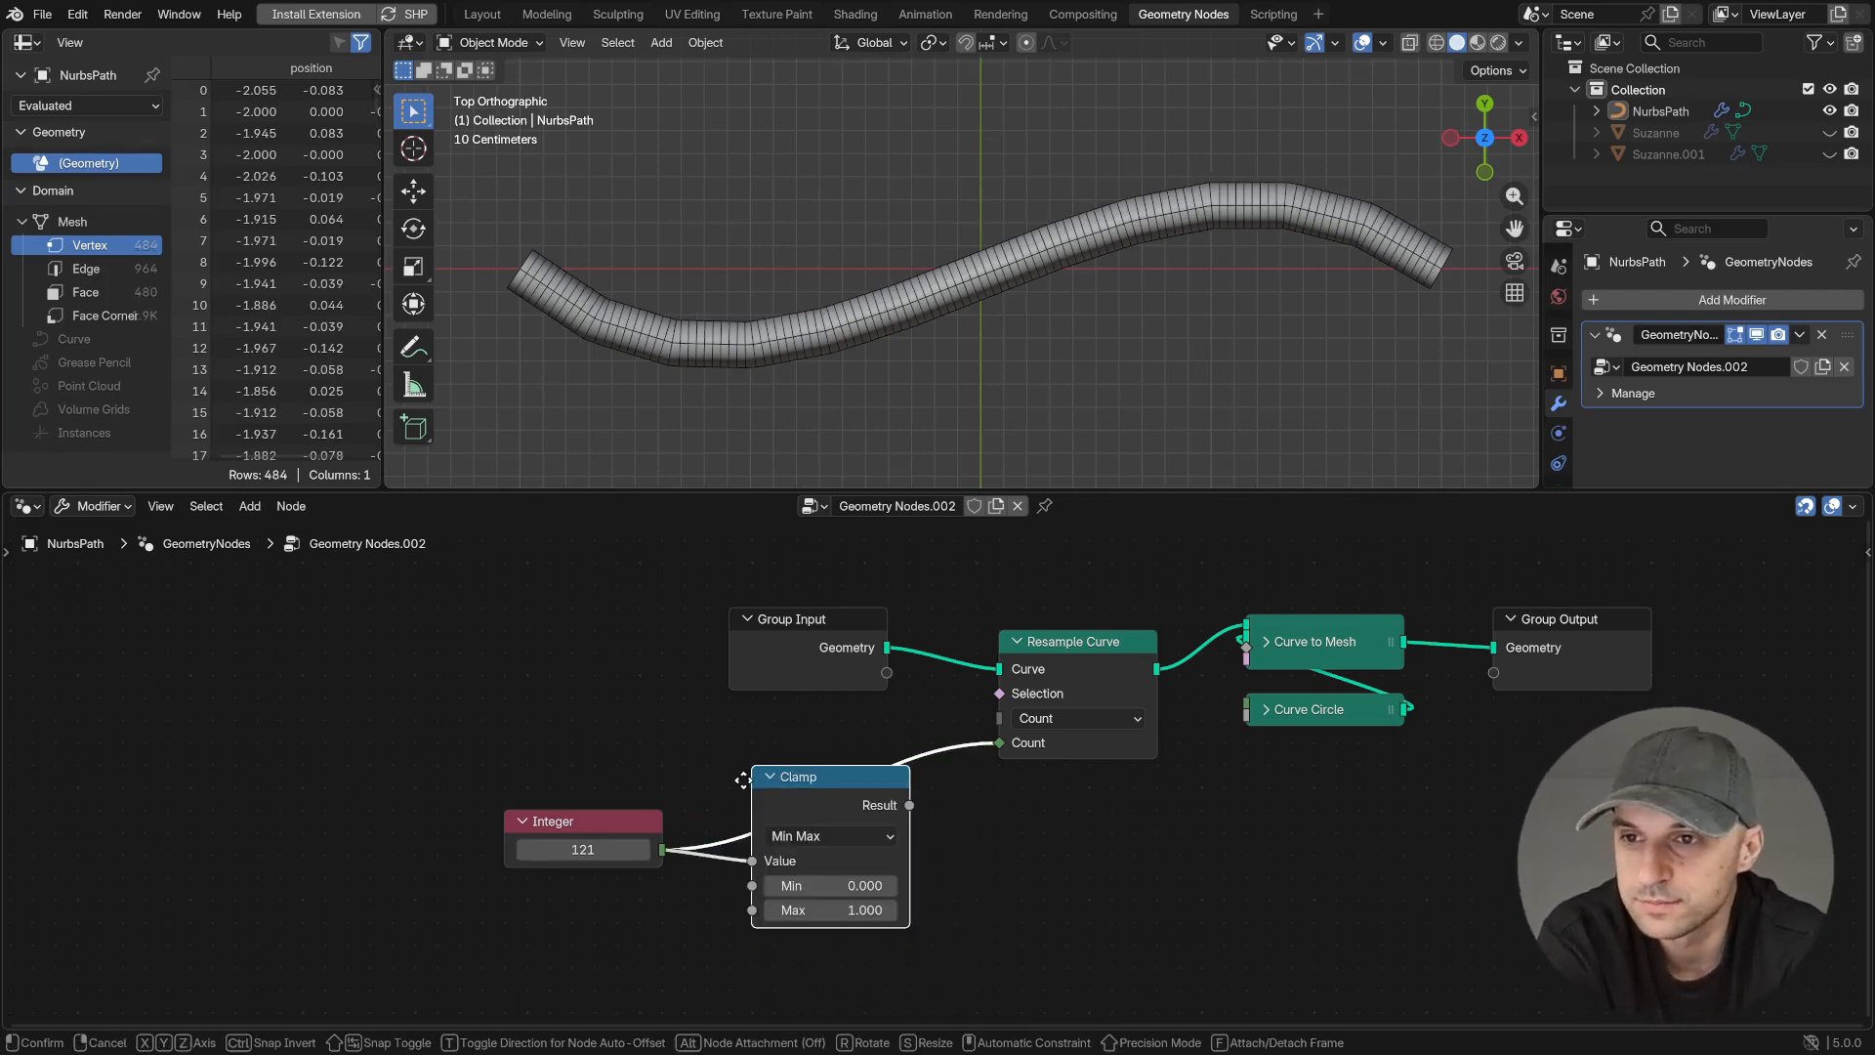
key("Tab")
type("30")
key("Return")
mouse_move(598, 850)
left_mouse_down()
mouse_move(461, 850)
mouse_move(527, 849)
left_mouse_up()
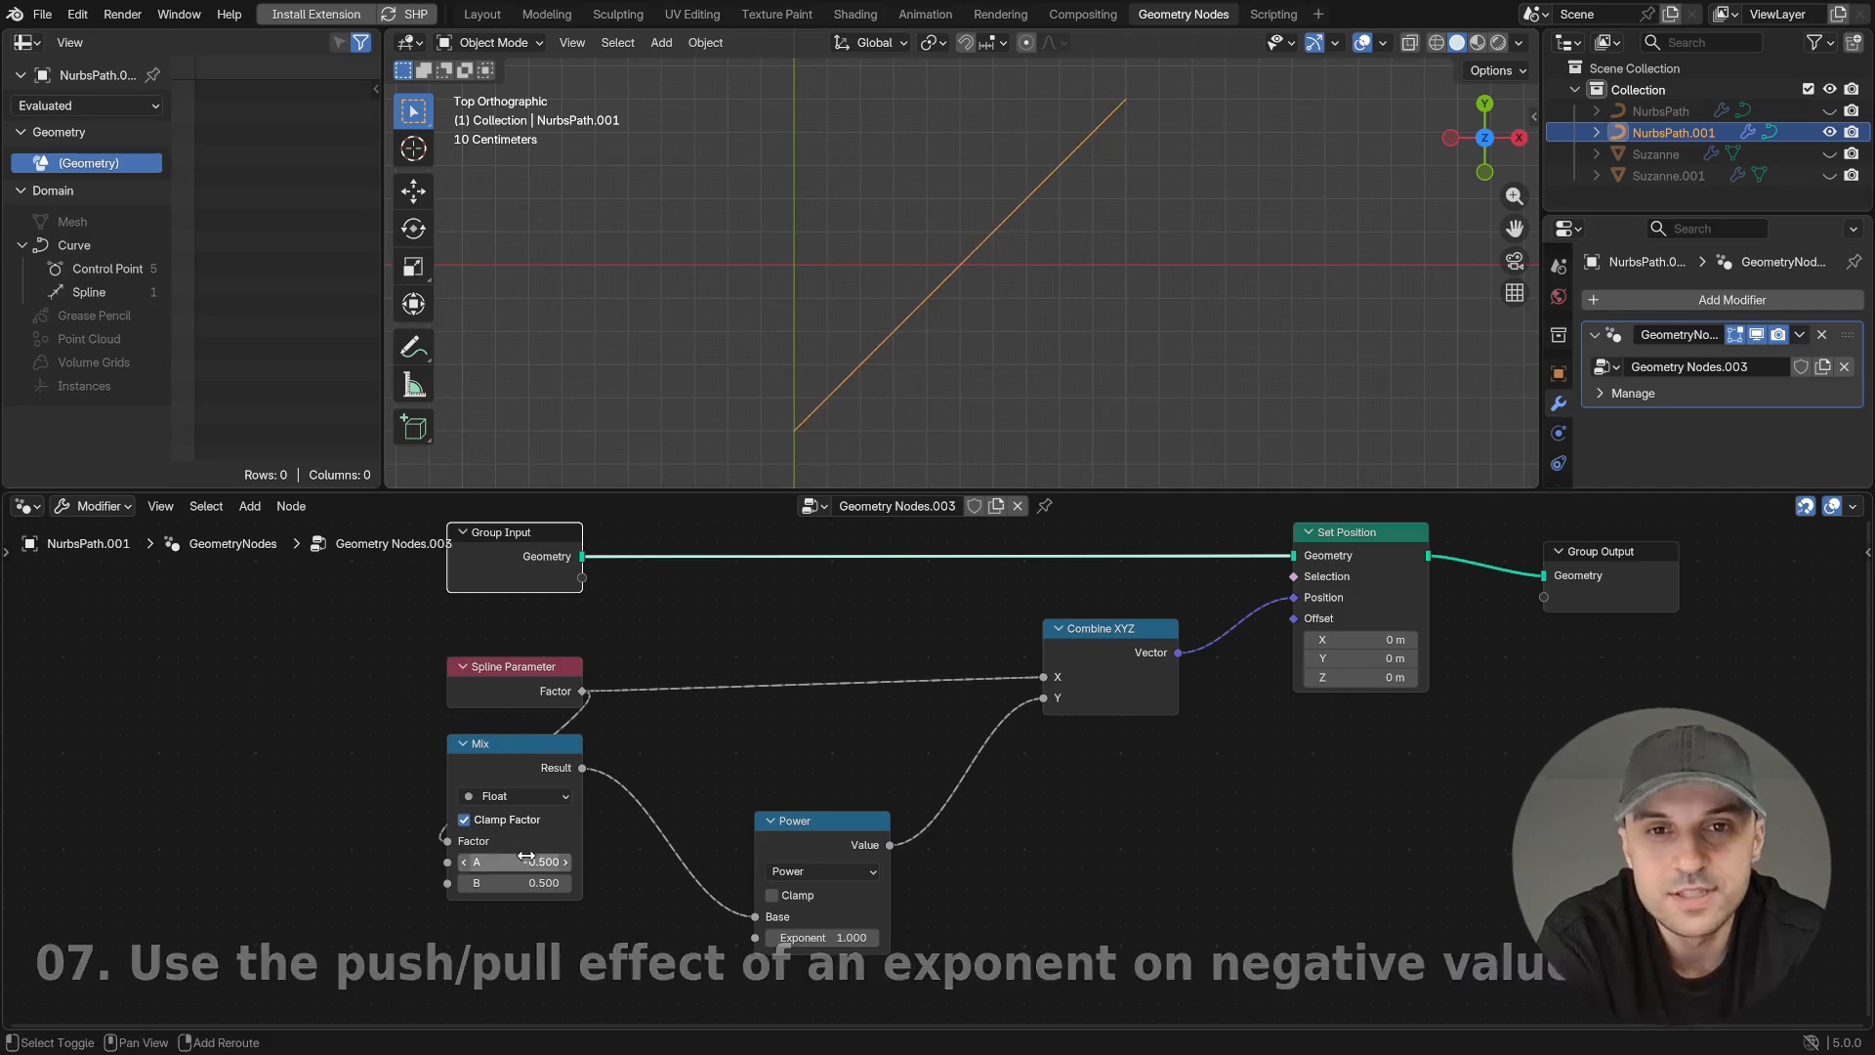
- Raise the Power node's exponent to 1.480 and insert an Absolute math node between Mix and Power
left_click_drag(838, 937, 878, 938)
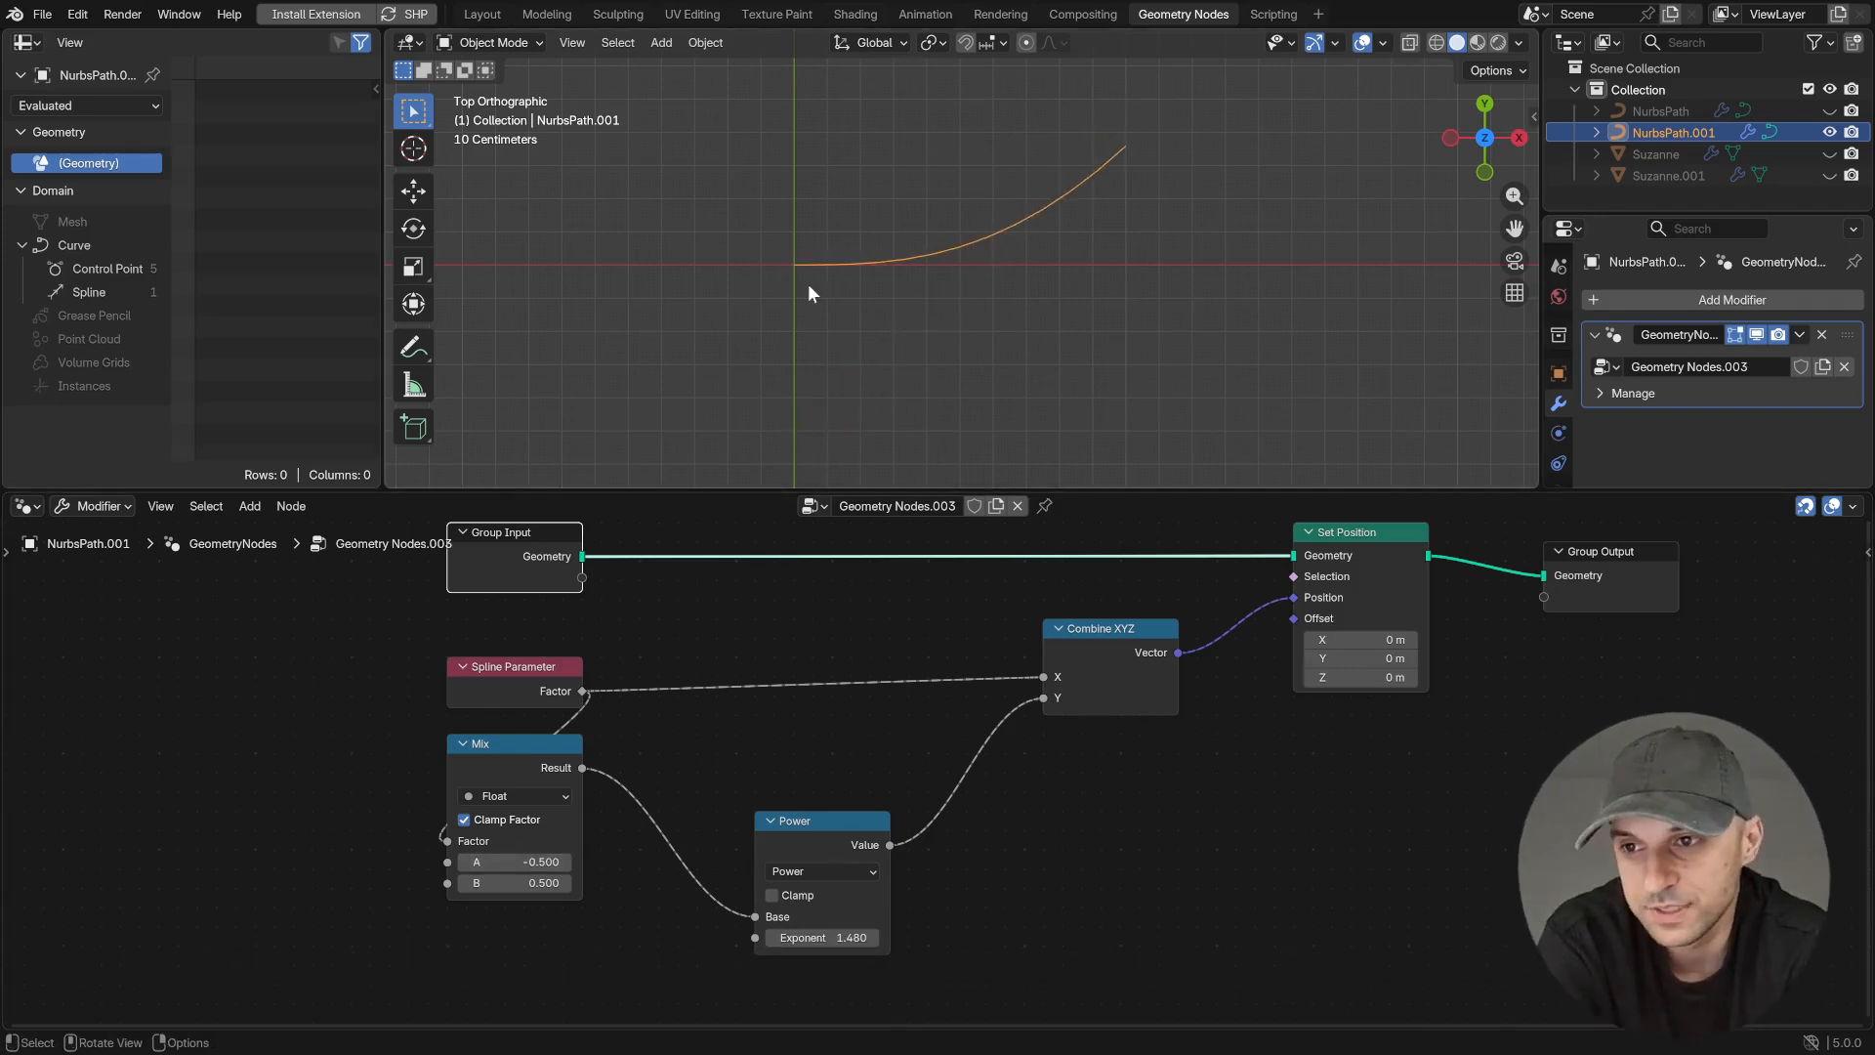
left_click_drag(640, 742, 639, 743)
type("abs")
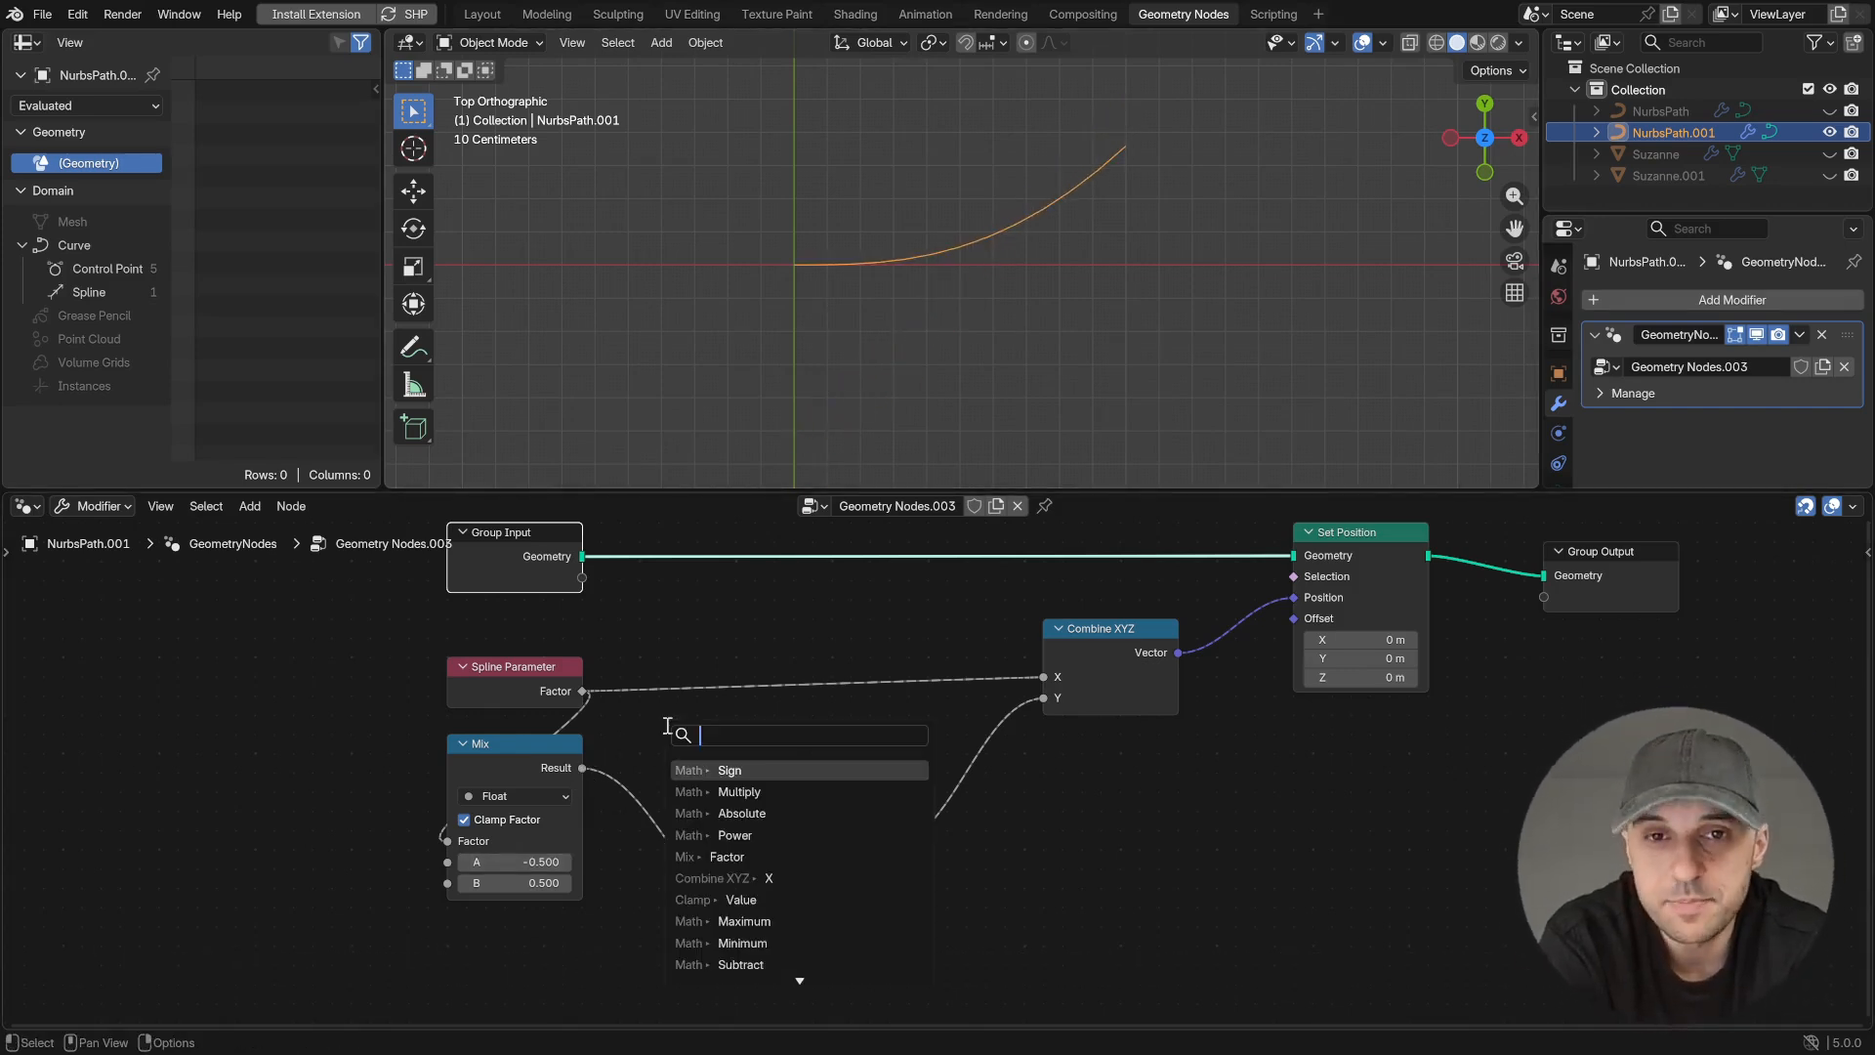
key("Return")
left_click(609, 802)
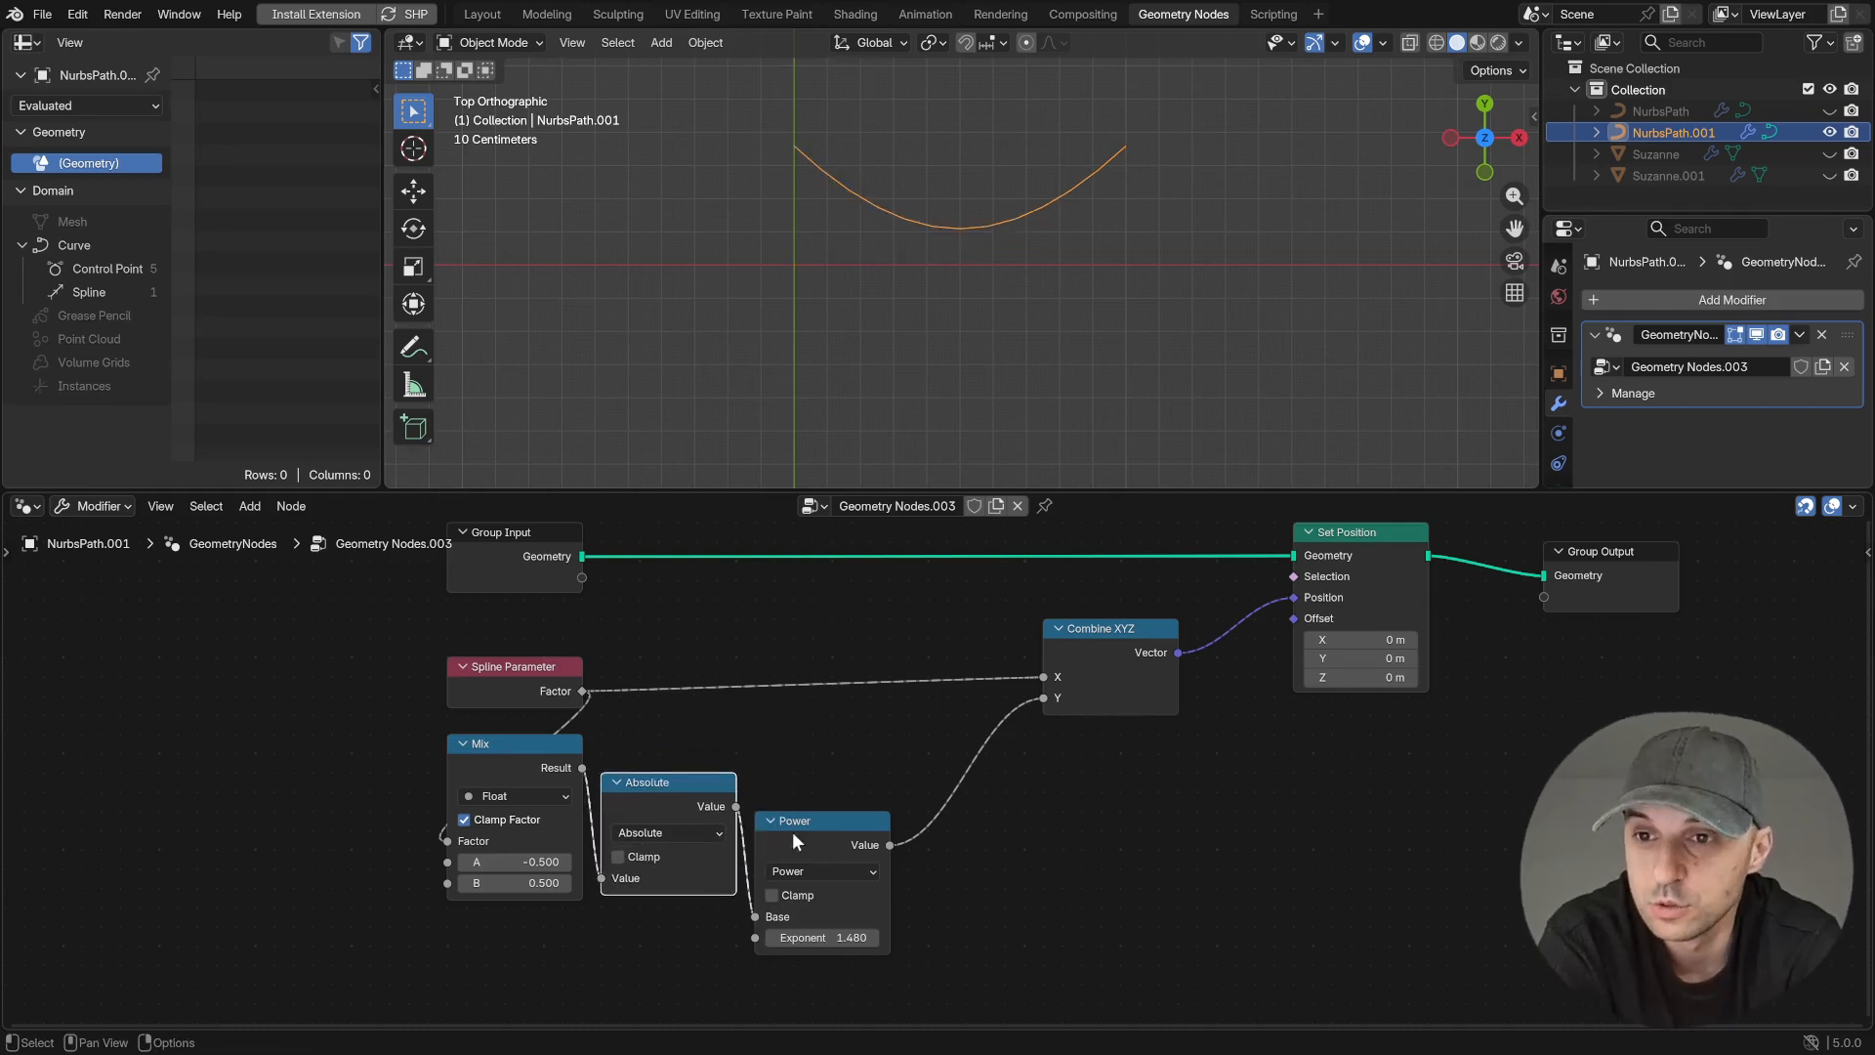
left_click_drag(784, 831, 841, 828)
left_click_drag(680, 795, 719, 816)
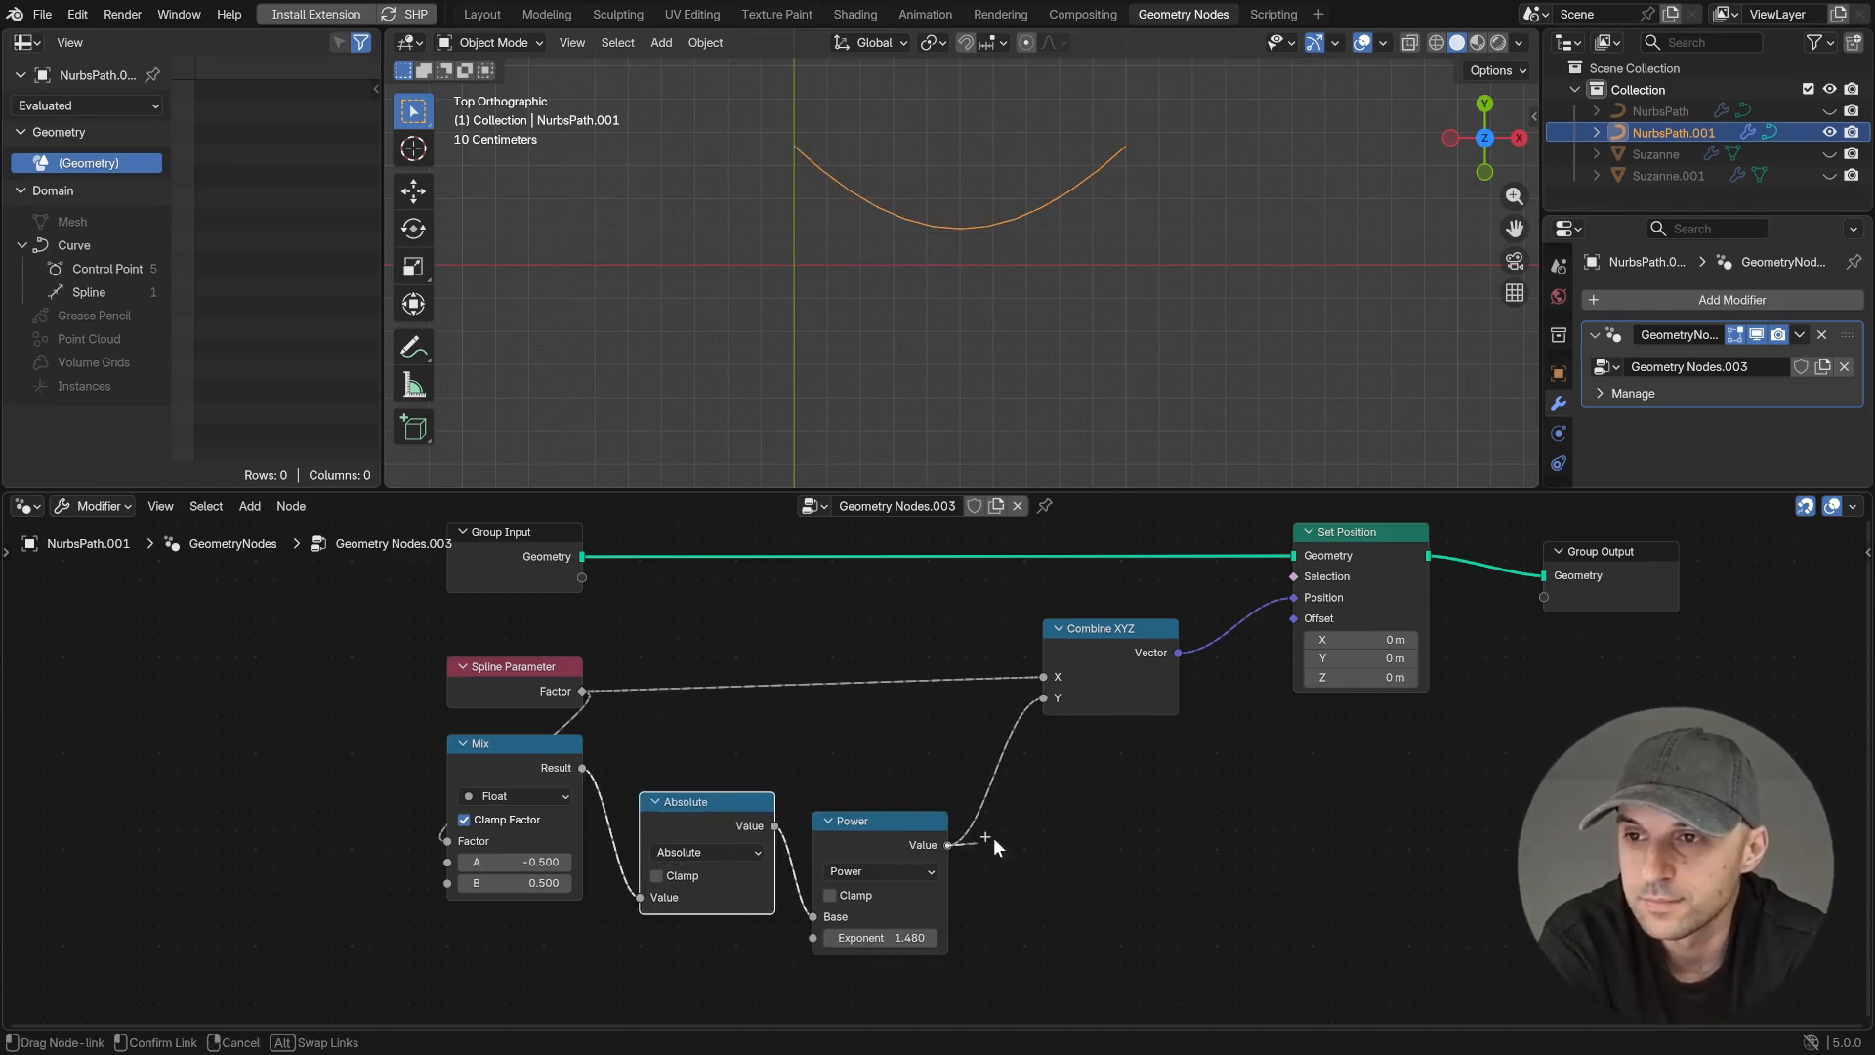
- Insert a Multiply math node between Power and the Combine XYZ node's Y input
left_click_drag(947, 844, 1043, 830)
type("mul")
key("Return")
left_click(1076, 754)
- Feed the Mix result through a new Sign node into Multiply's second value, and adjust the Power exponent
left_click_drag(682, 717, 683, 719)
type("sign")
key("Return")
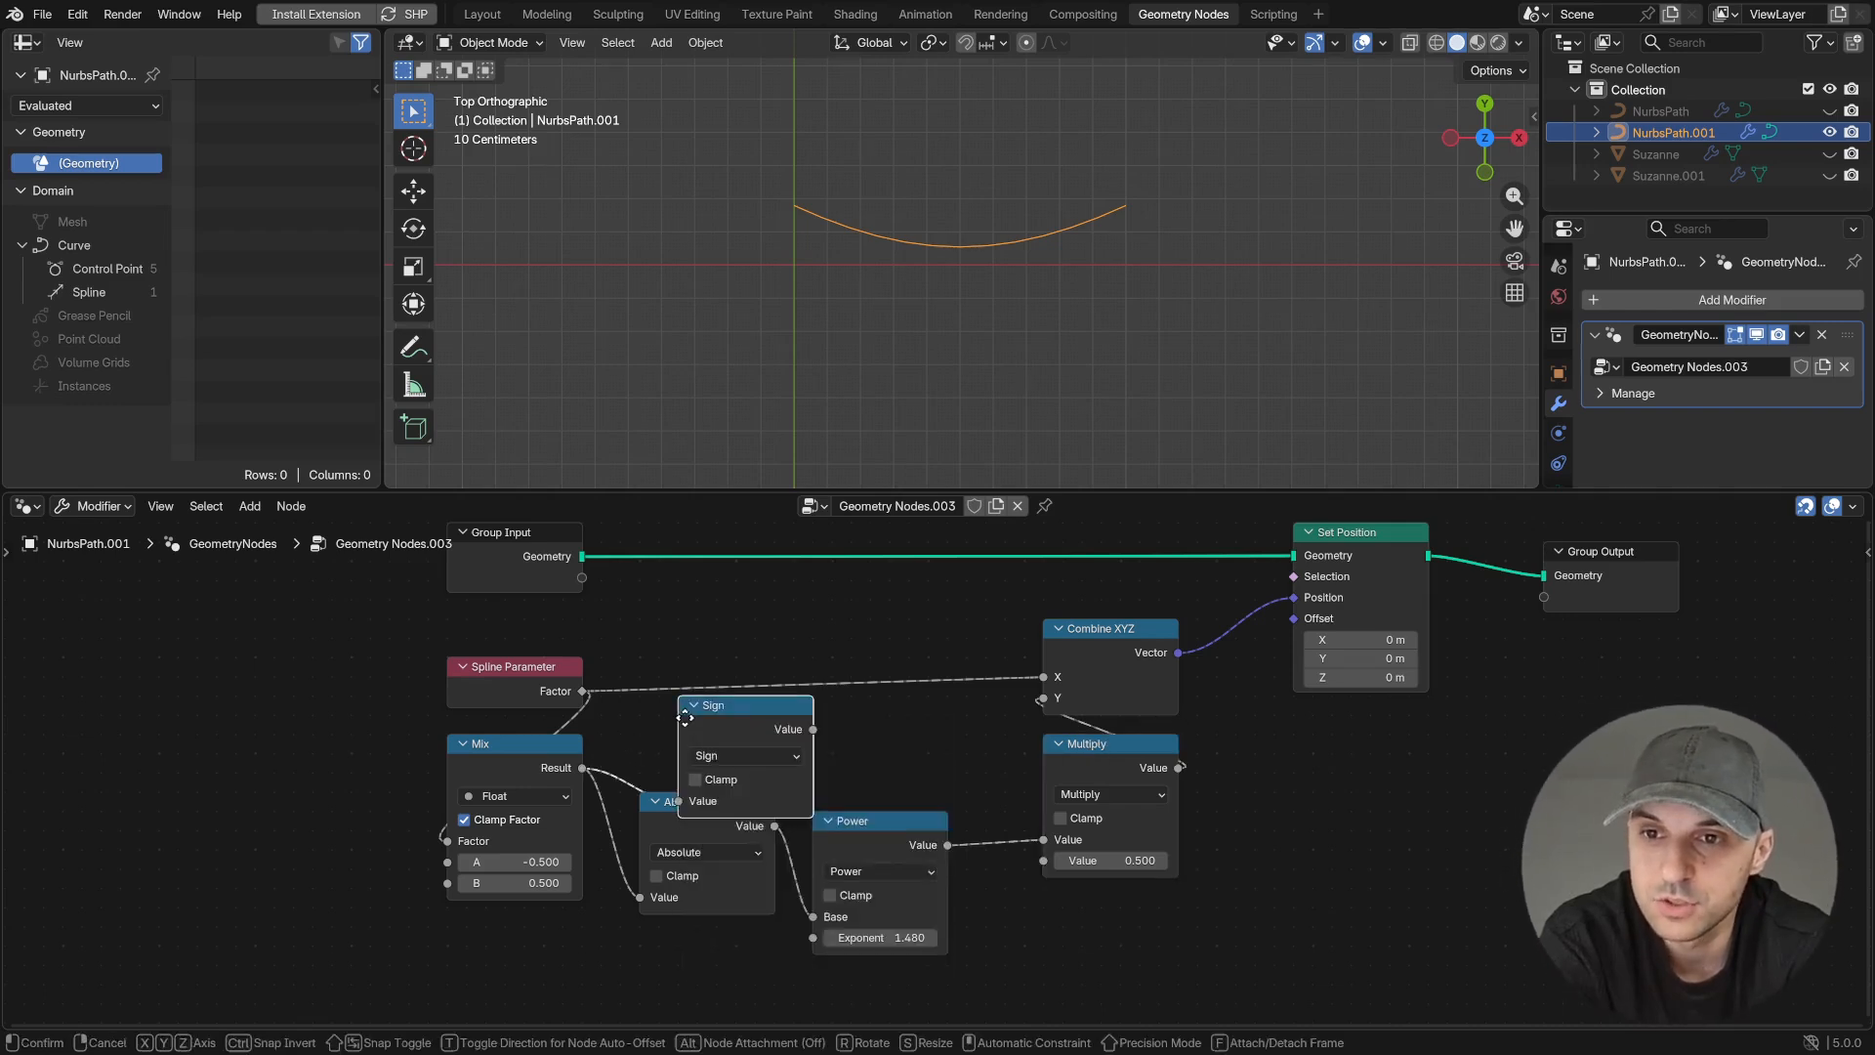
left_click(818, 700)
left_click_drag(1016, 838, 1043, 859)
left_click_drag(728, 801, 728, 820)
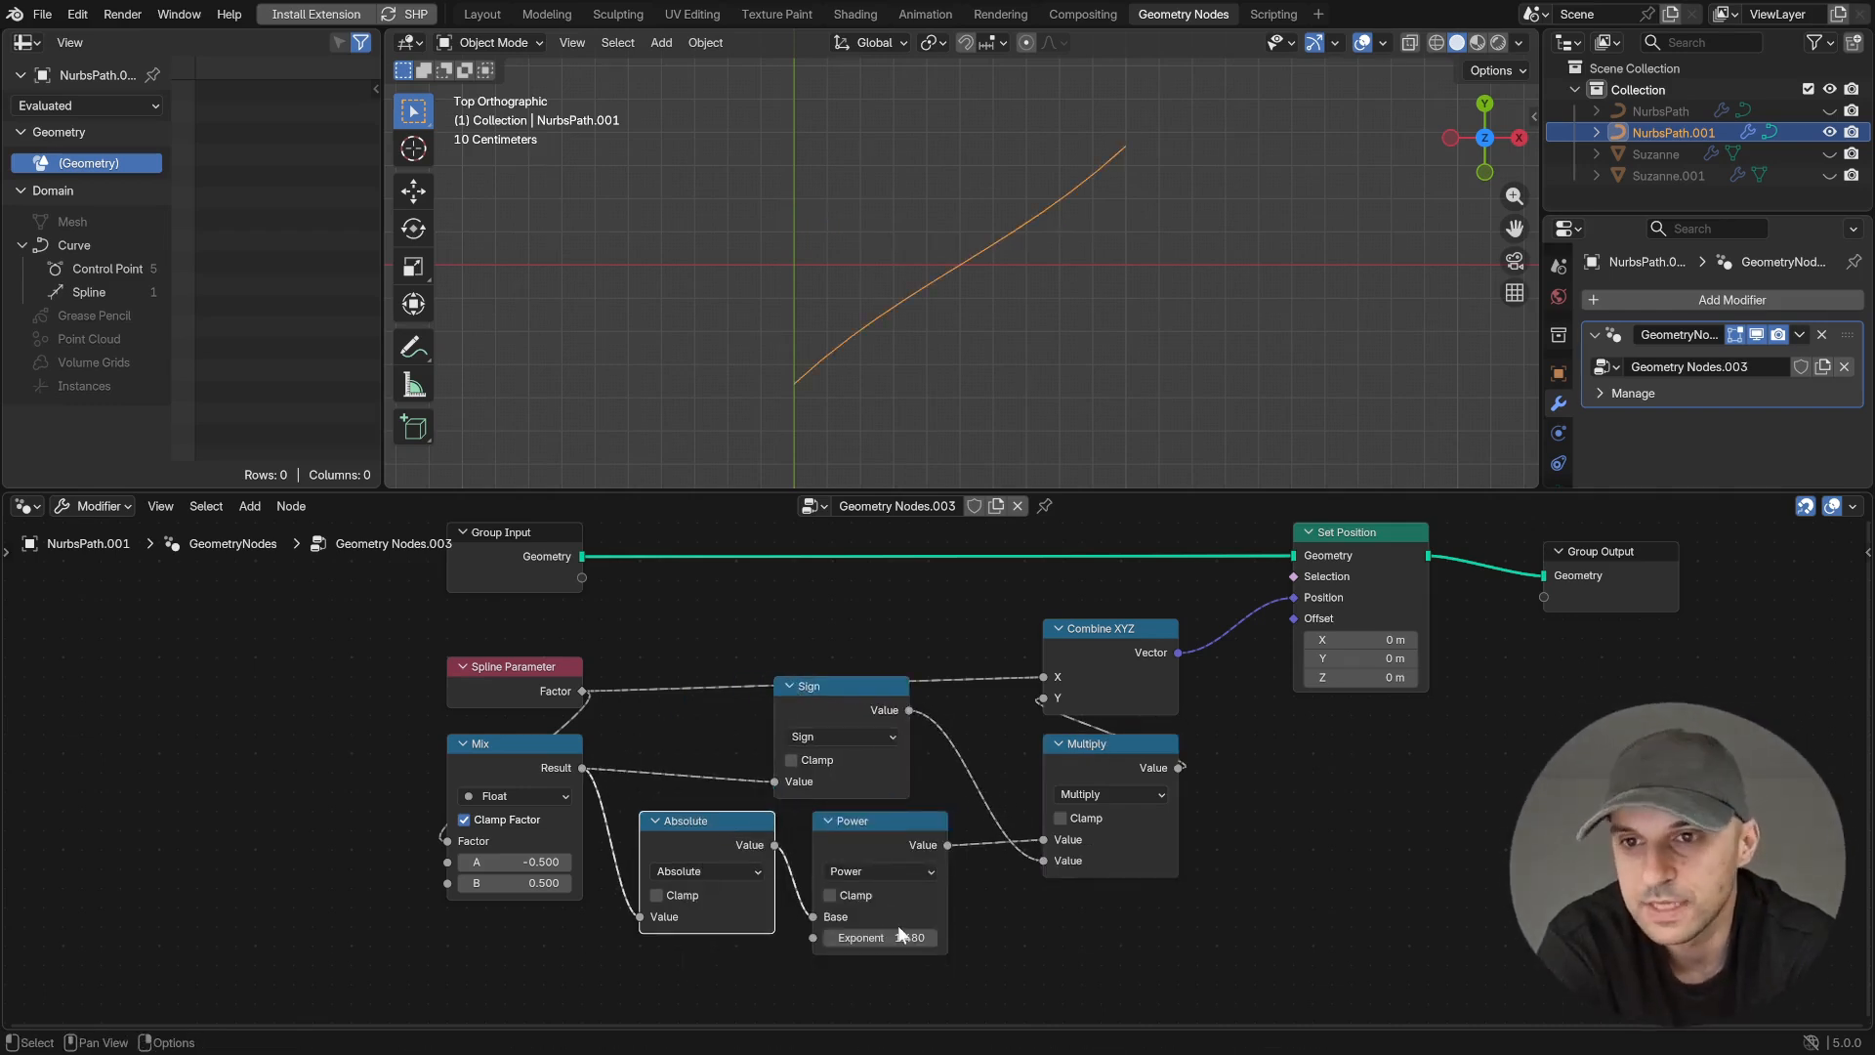
left_click_drag(882, 938, 938, 937)
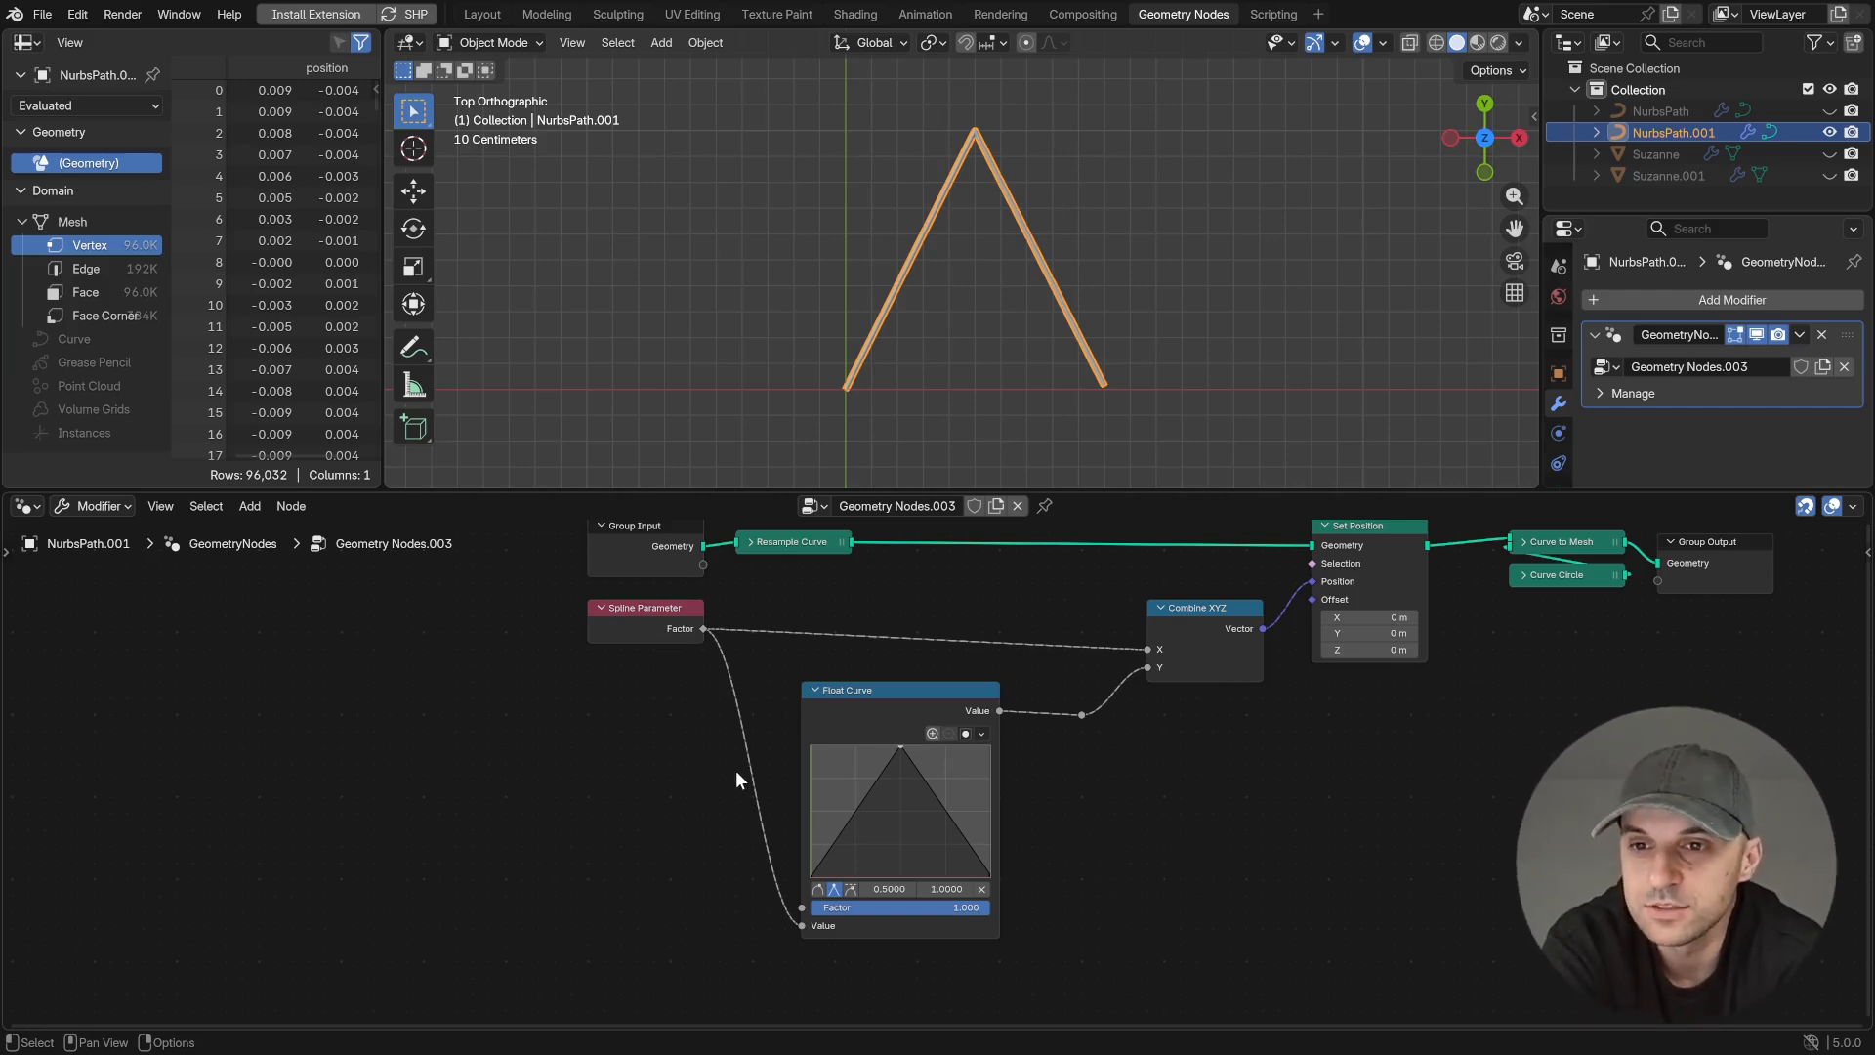
- Replace the Float Curve node with a Ping-Pong math node between Spline Parameter and Combine XYZ's Y input
left_click(887, 699)
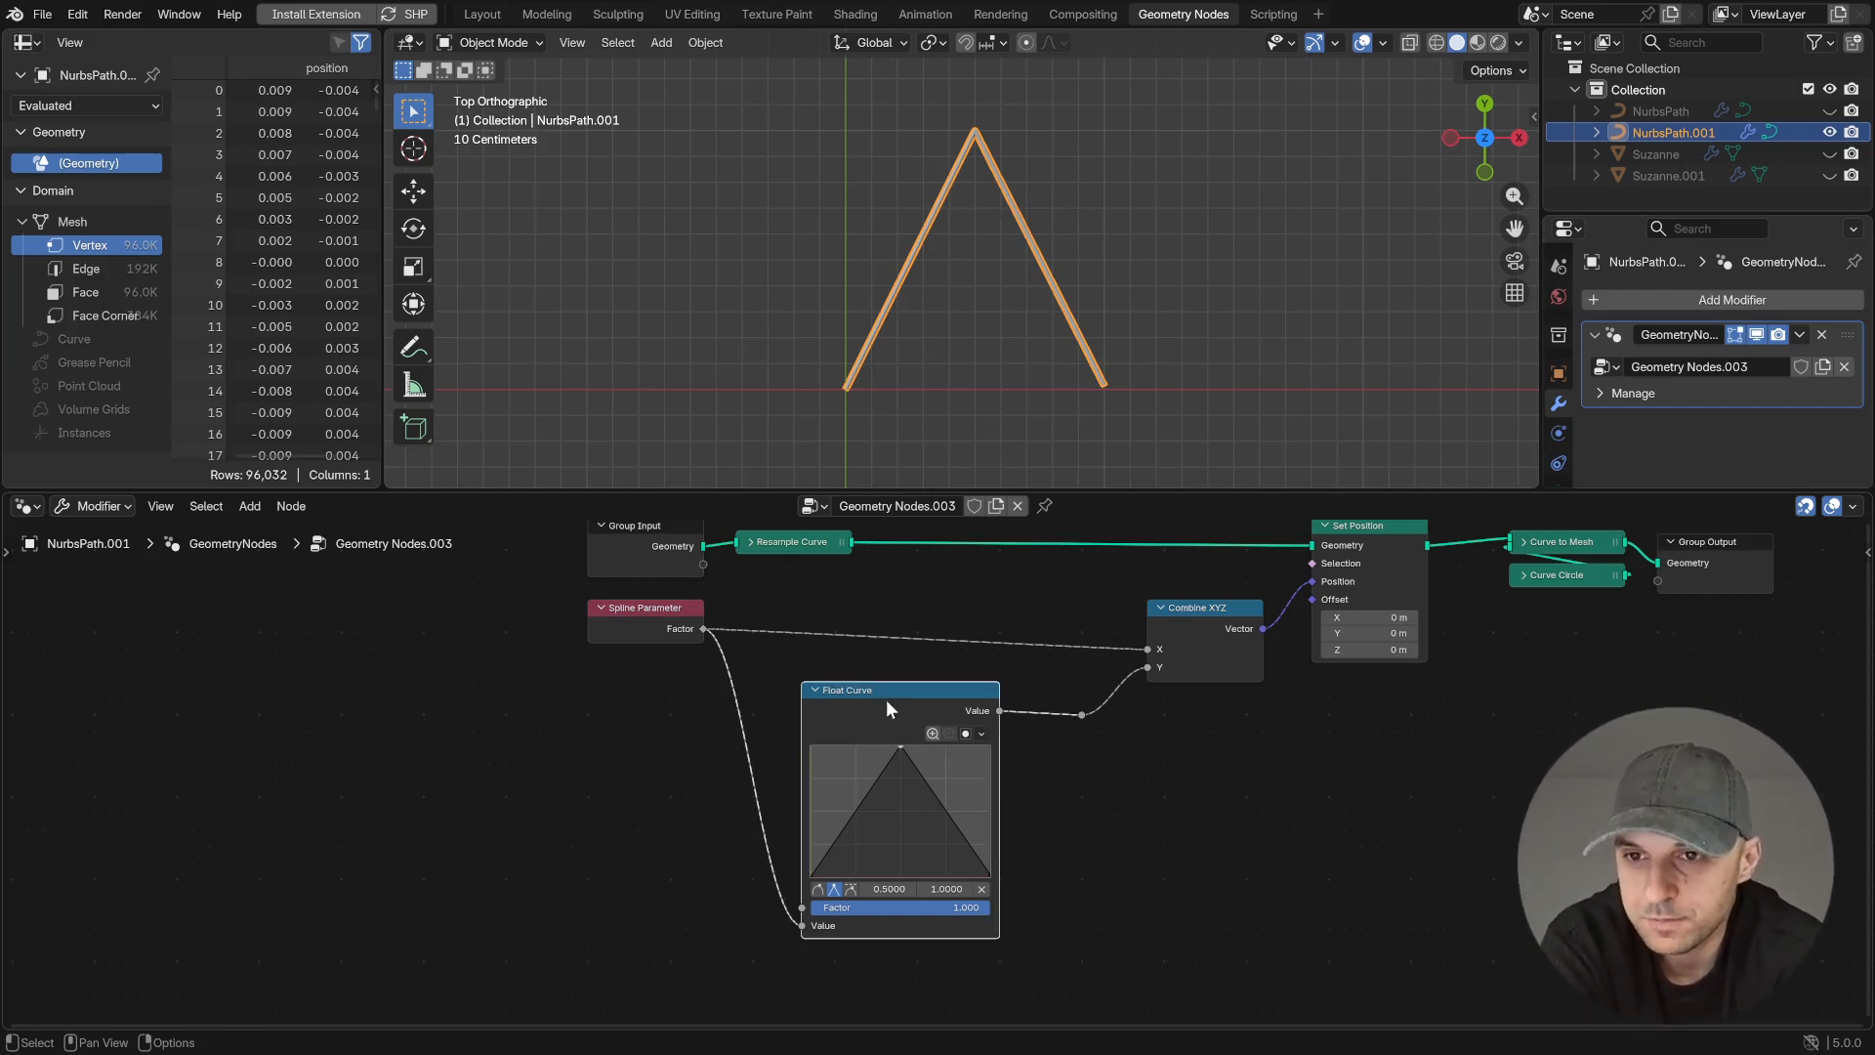
key("ctrl+x")
key("shift+a")
type("ping")
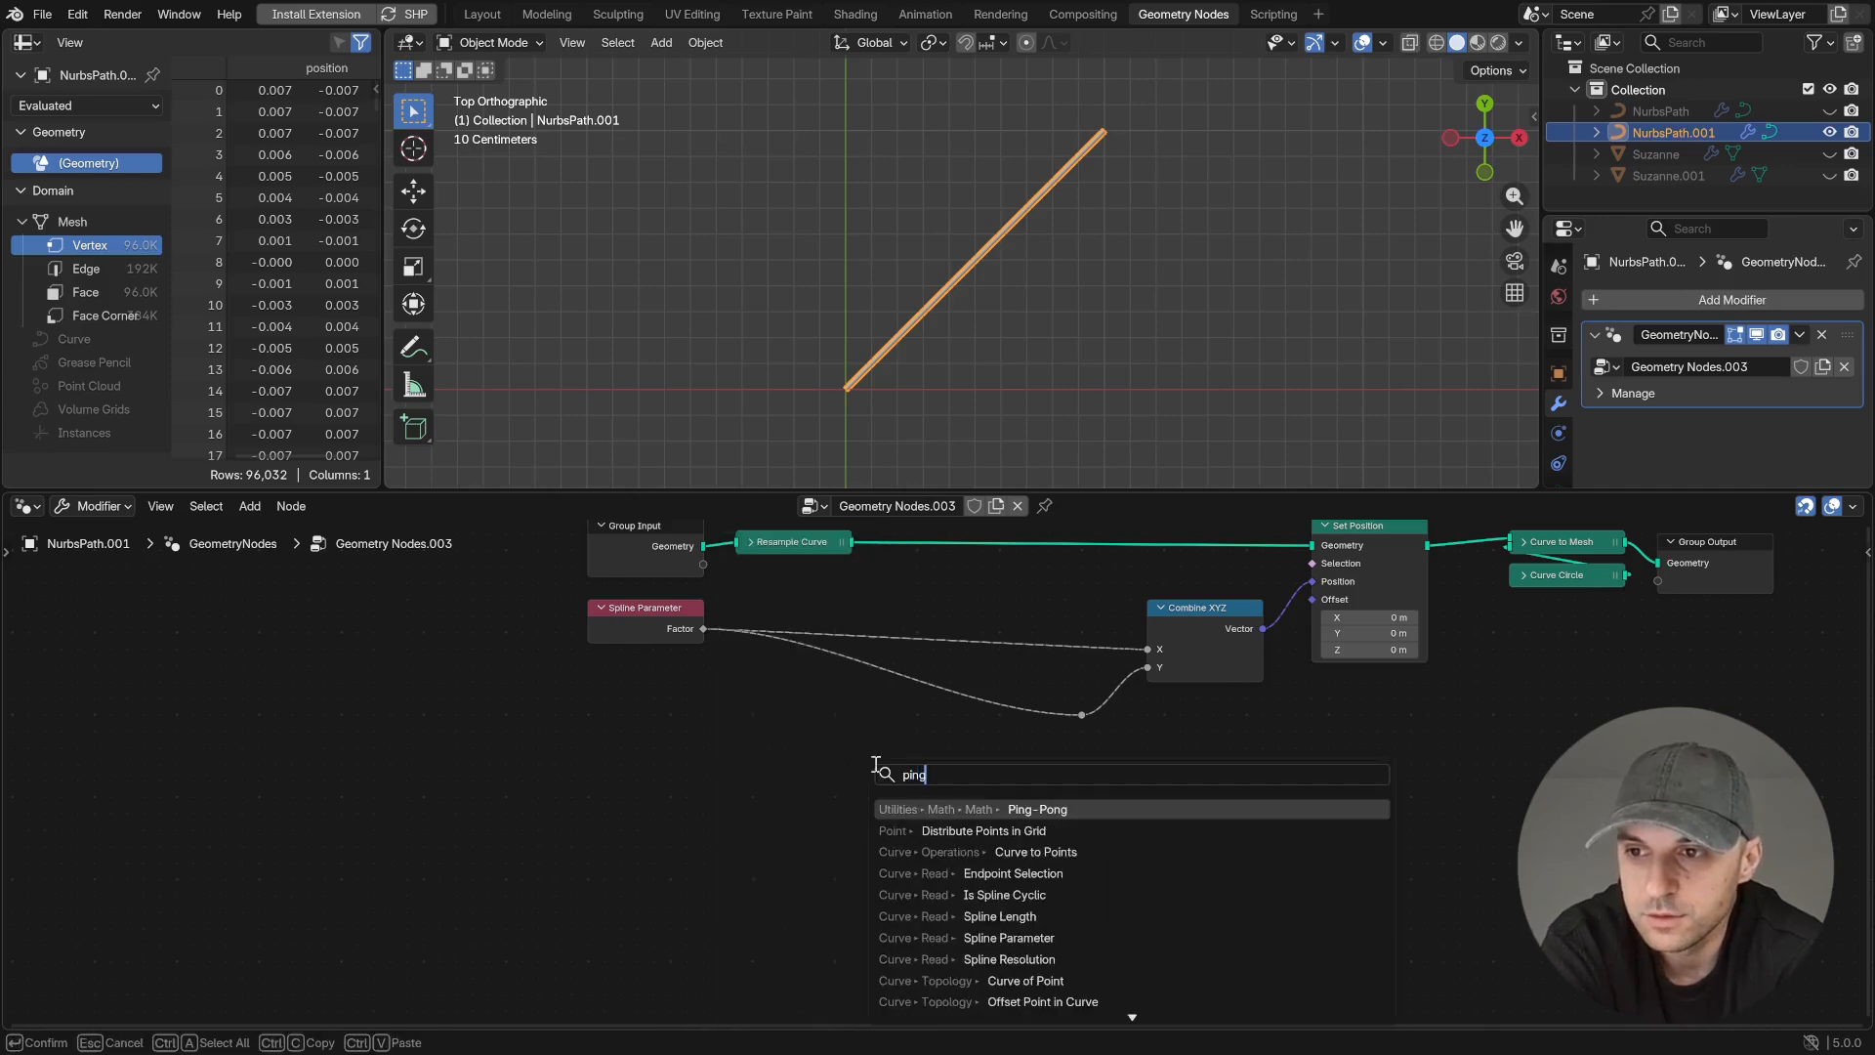
key("Return")
left_click(877, 683)
scroll(879, 689, "up", 2)
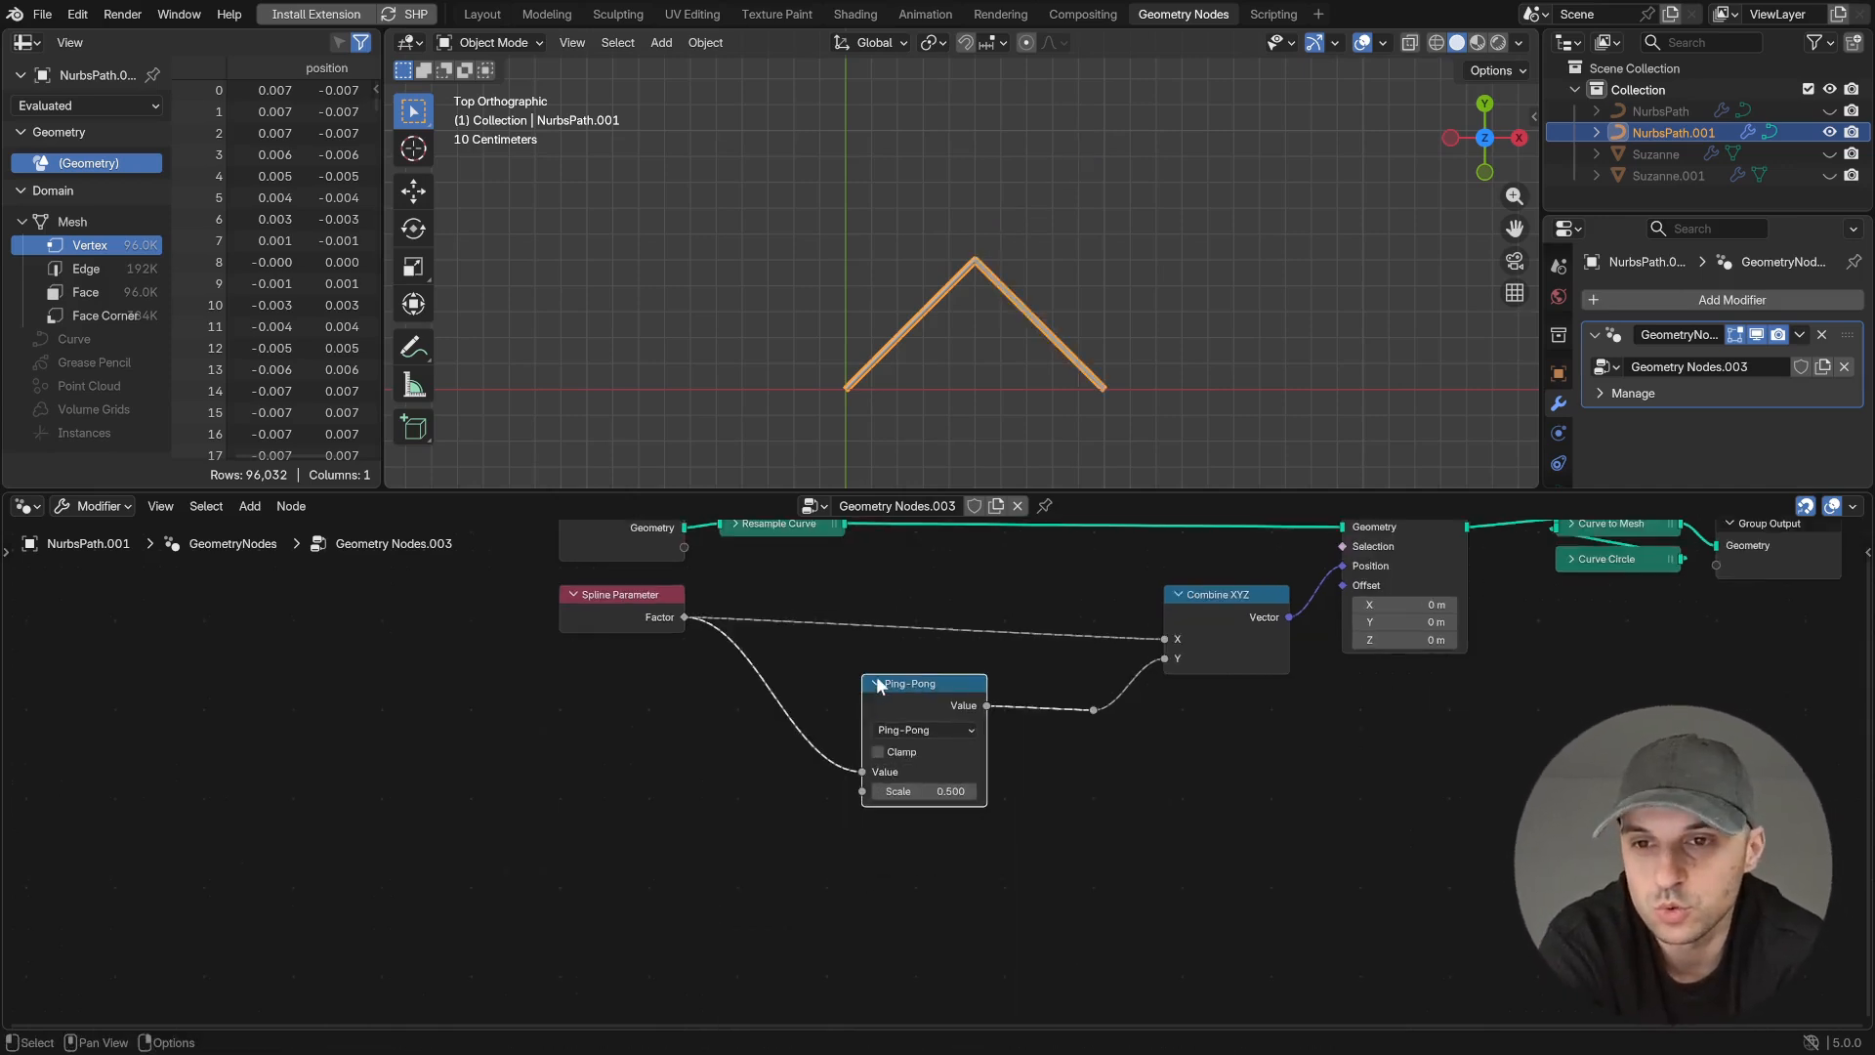
- Insert a Multiply math node after Ping-Pong and set its value to 2
left_click_drag(904, 683, 772, 684)
key("shift+a")
type("mul")
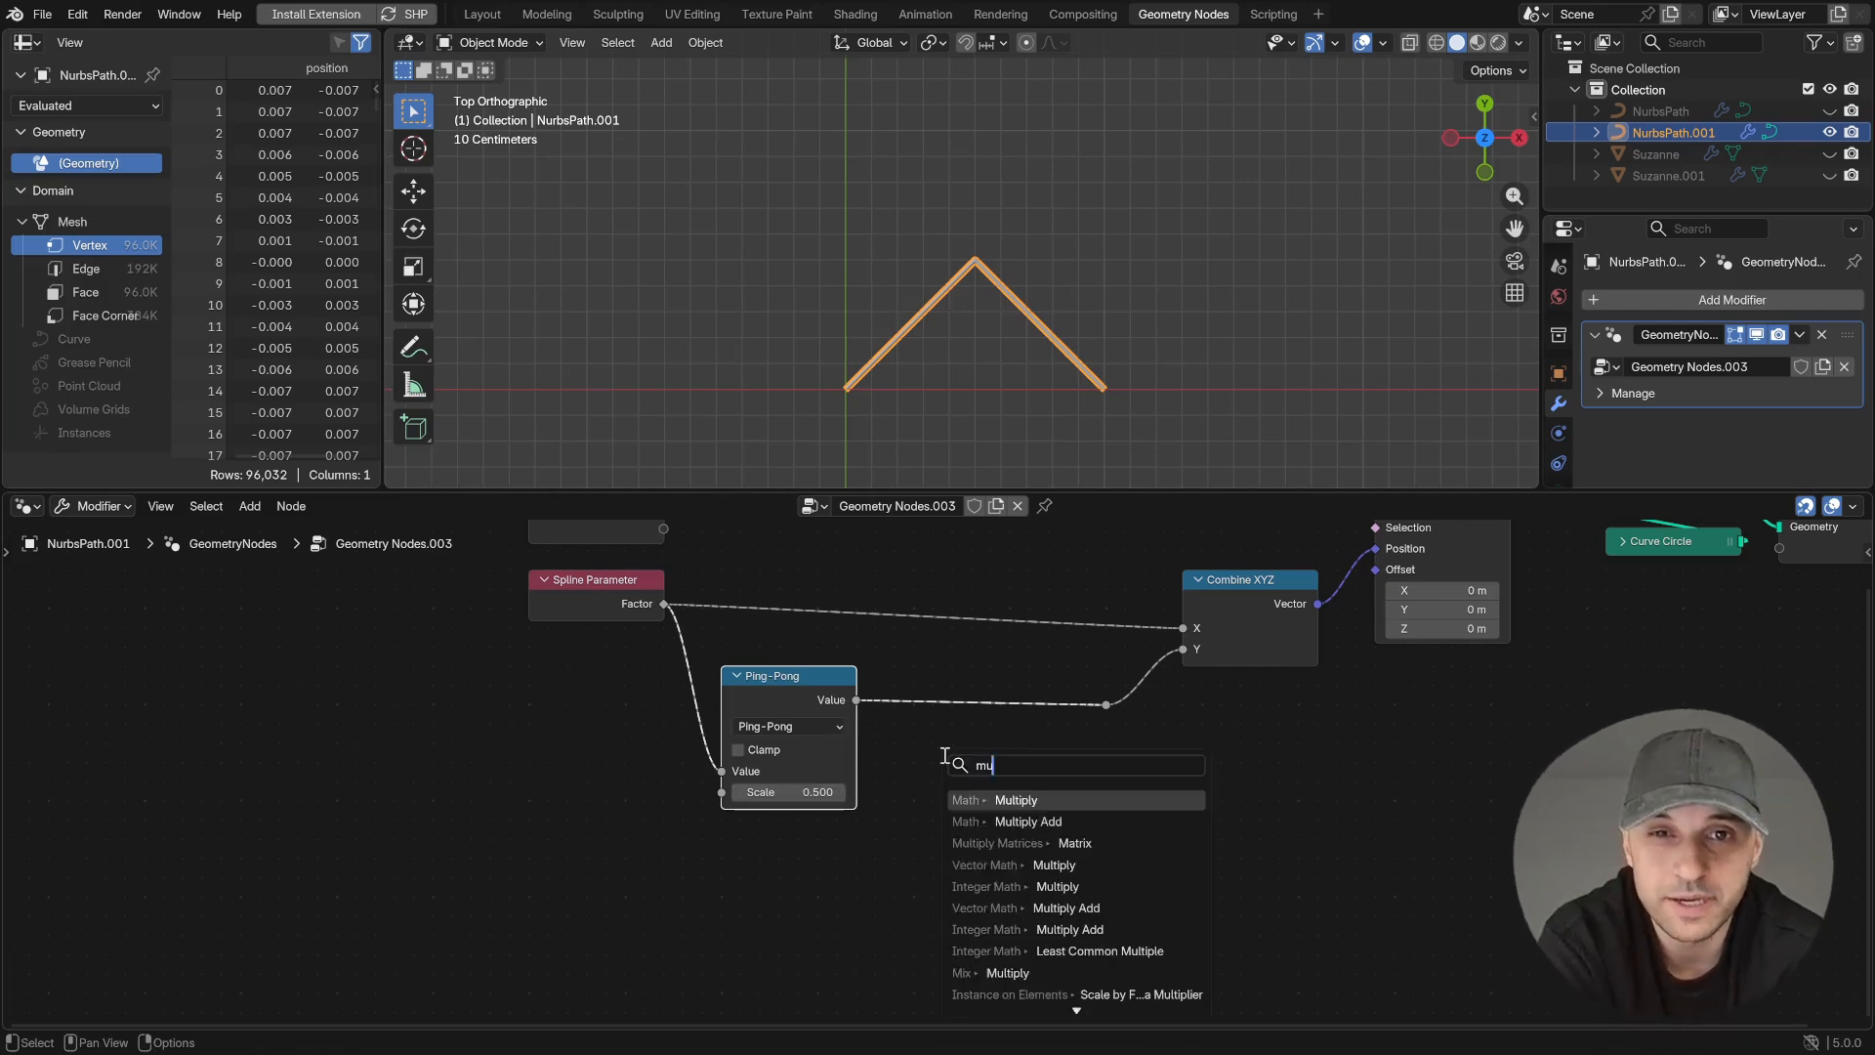
key("Return")
left_click(988, 776)
left_click(989, 791)
type("2")
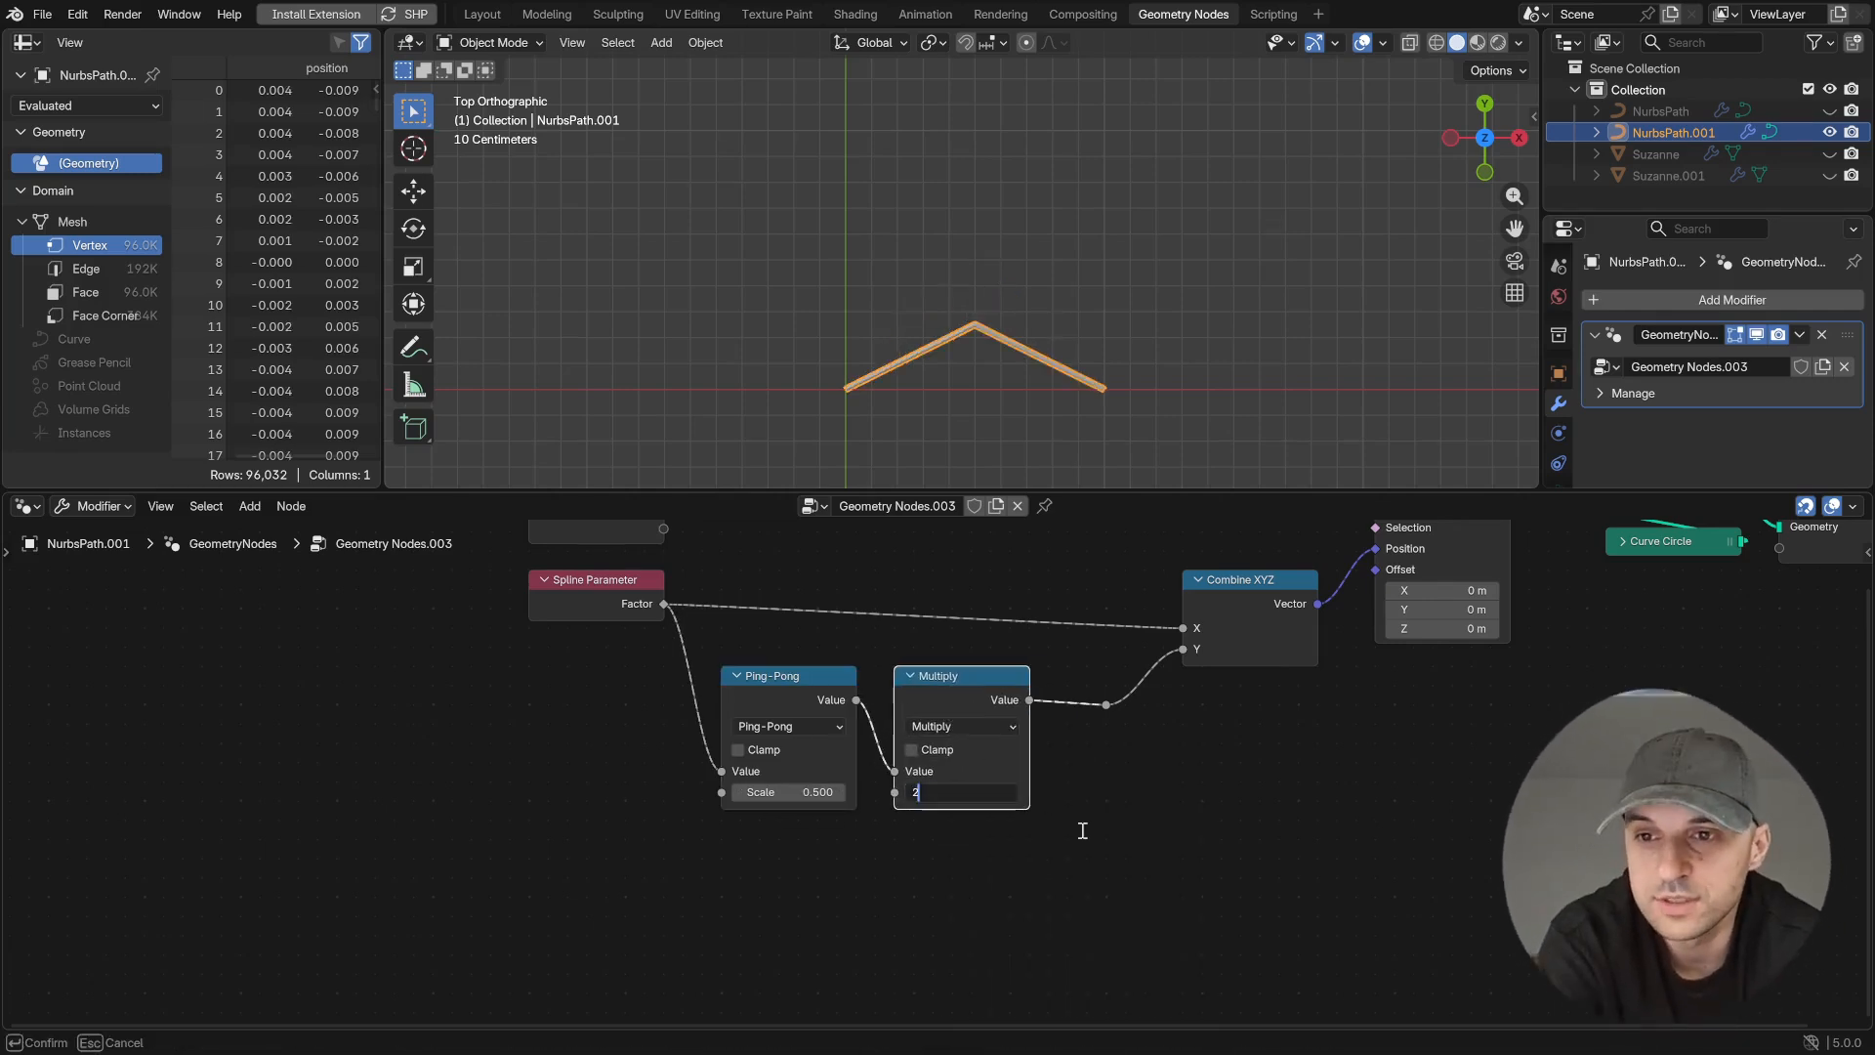
key("Return")
- Shift the nodes to make room and insert a Power node after Multiply with an exponent of 2.210
scroll(1152, 840, "down", 2)
left_click_drag(994, 857, 653, 543)
key("g")
left_click(559, 765)
left_click(874, 775)
key("shift+a")
type("pow")
key("Return")
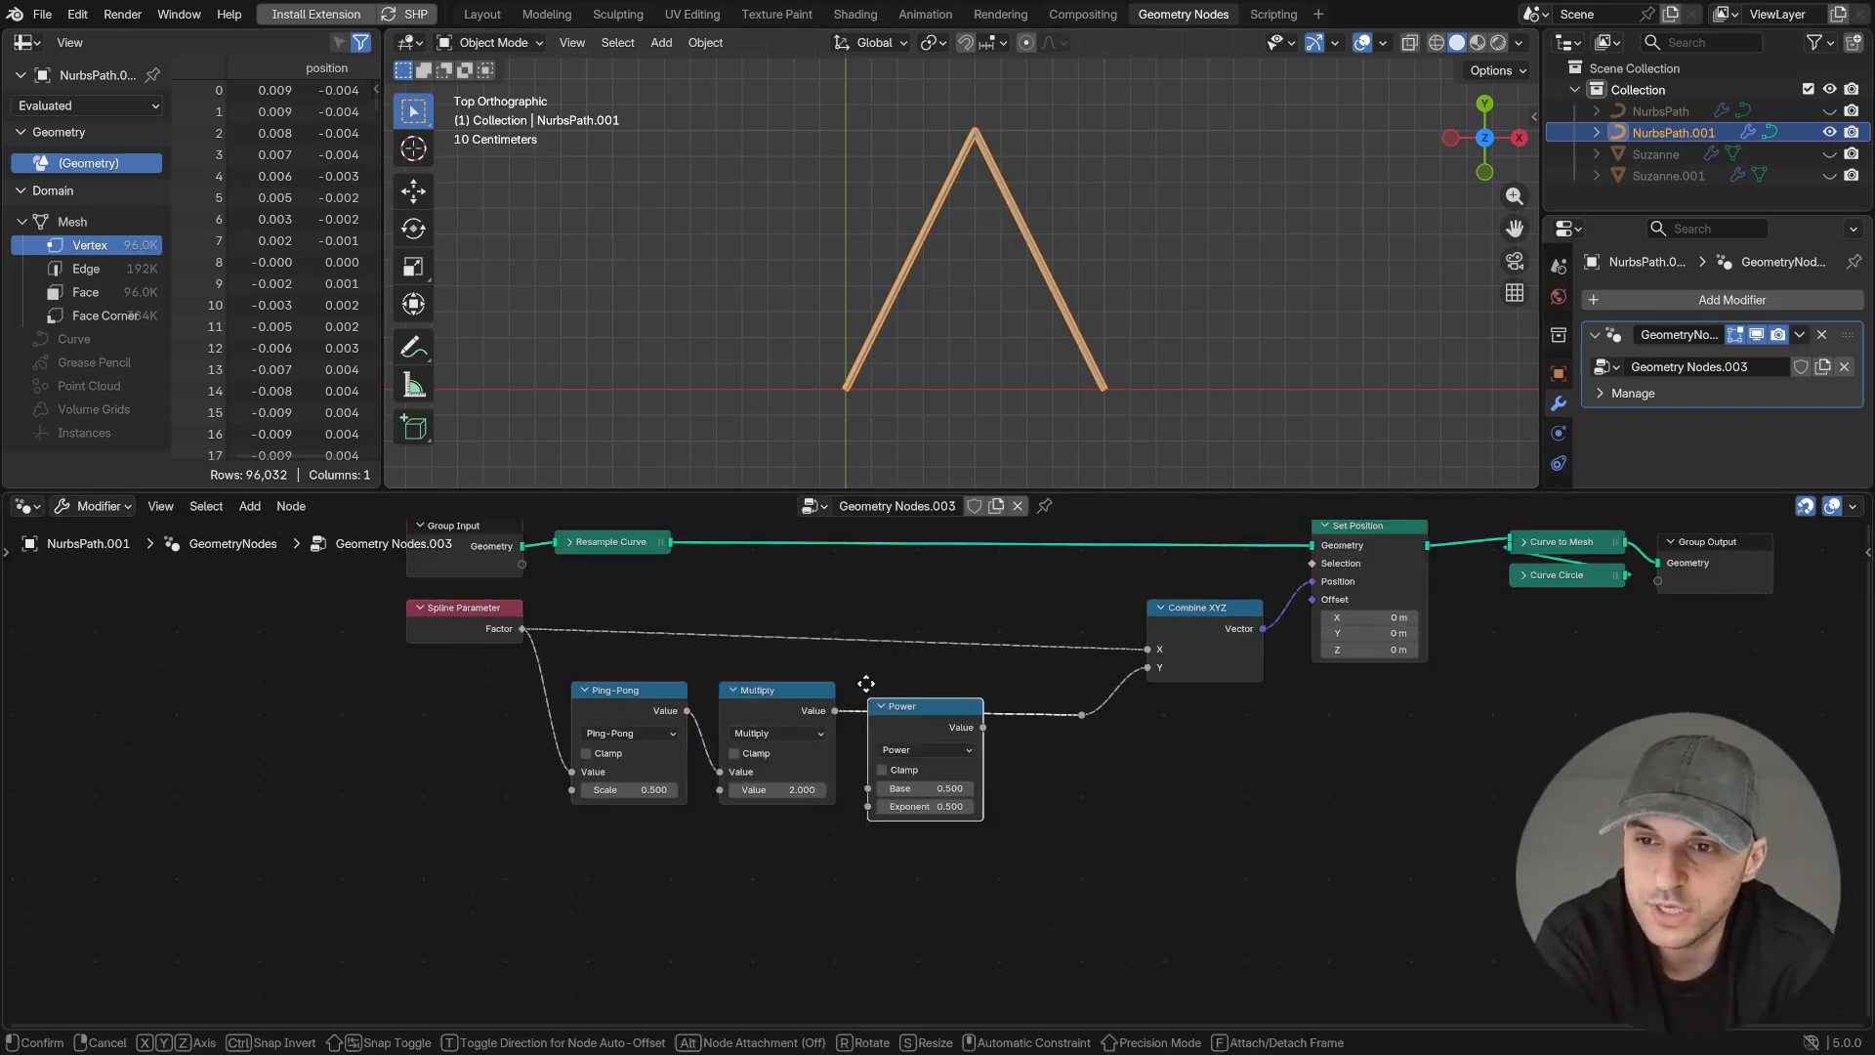
left_click(935, 780)
left_click_drag(935, 787, 986, 789)
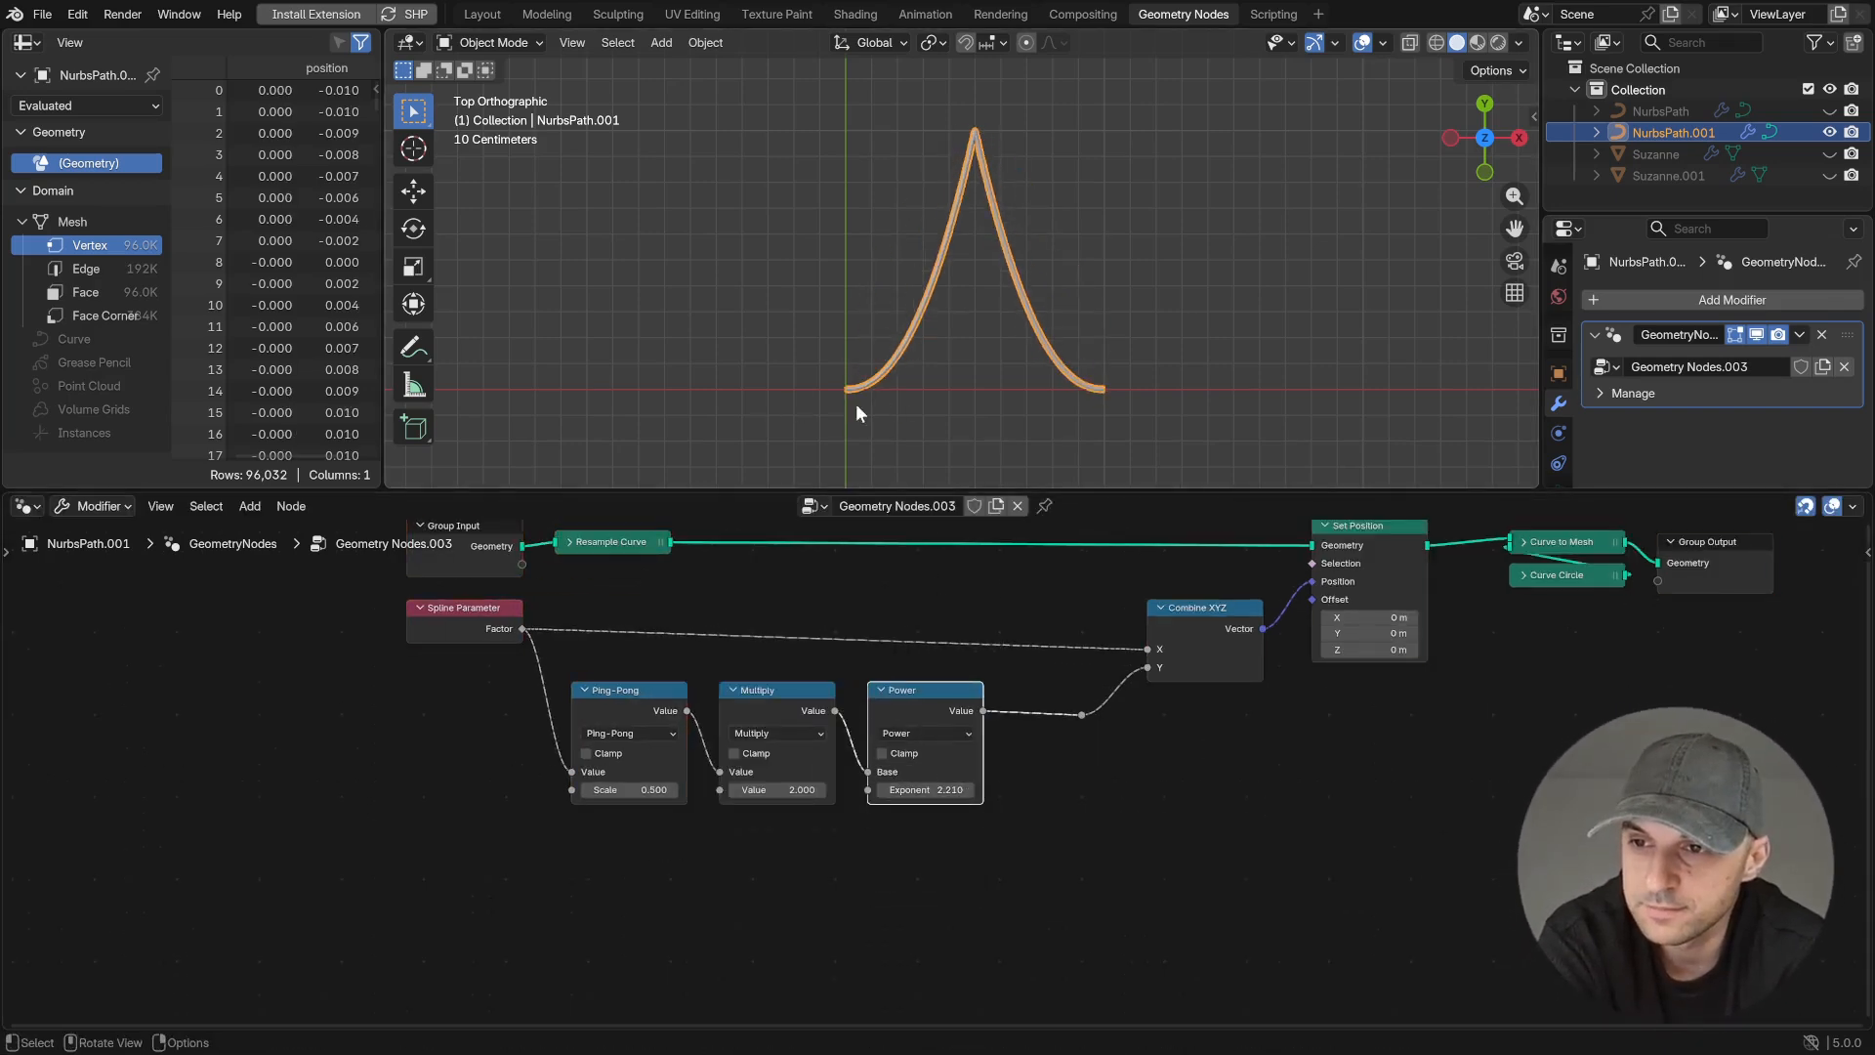
- Remove the Power node while keeping its link, and move Ping-Pong and Multiply farther from Spline Parameter
key("ctrl+x")
middle_click_drag(961, 867, 1134, 831)
scroll(945, 782, "up", 2)
left_click_drag(952, 789, 832, 718)
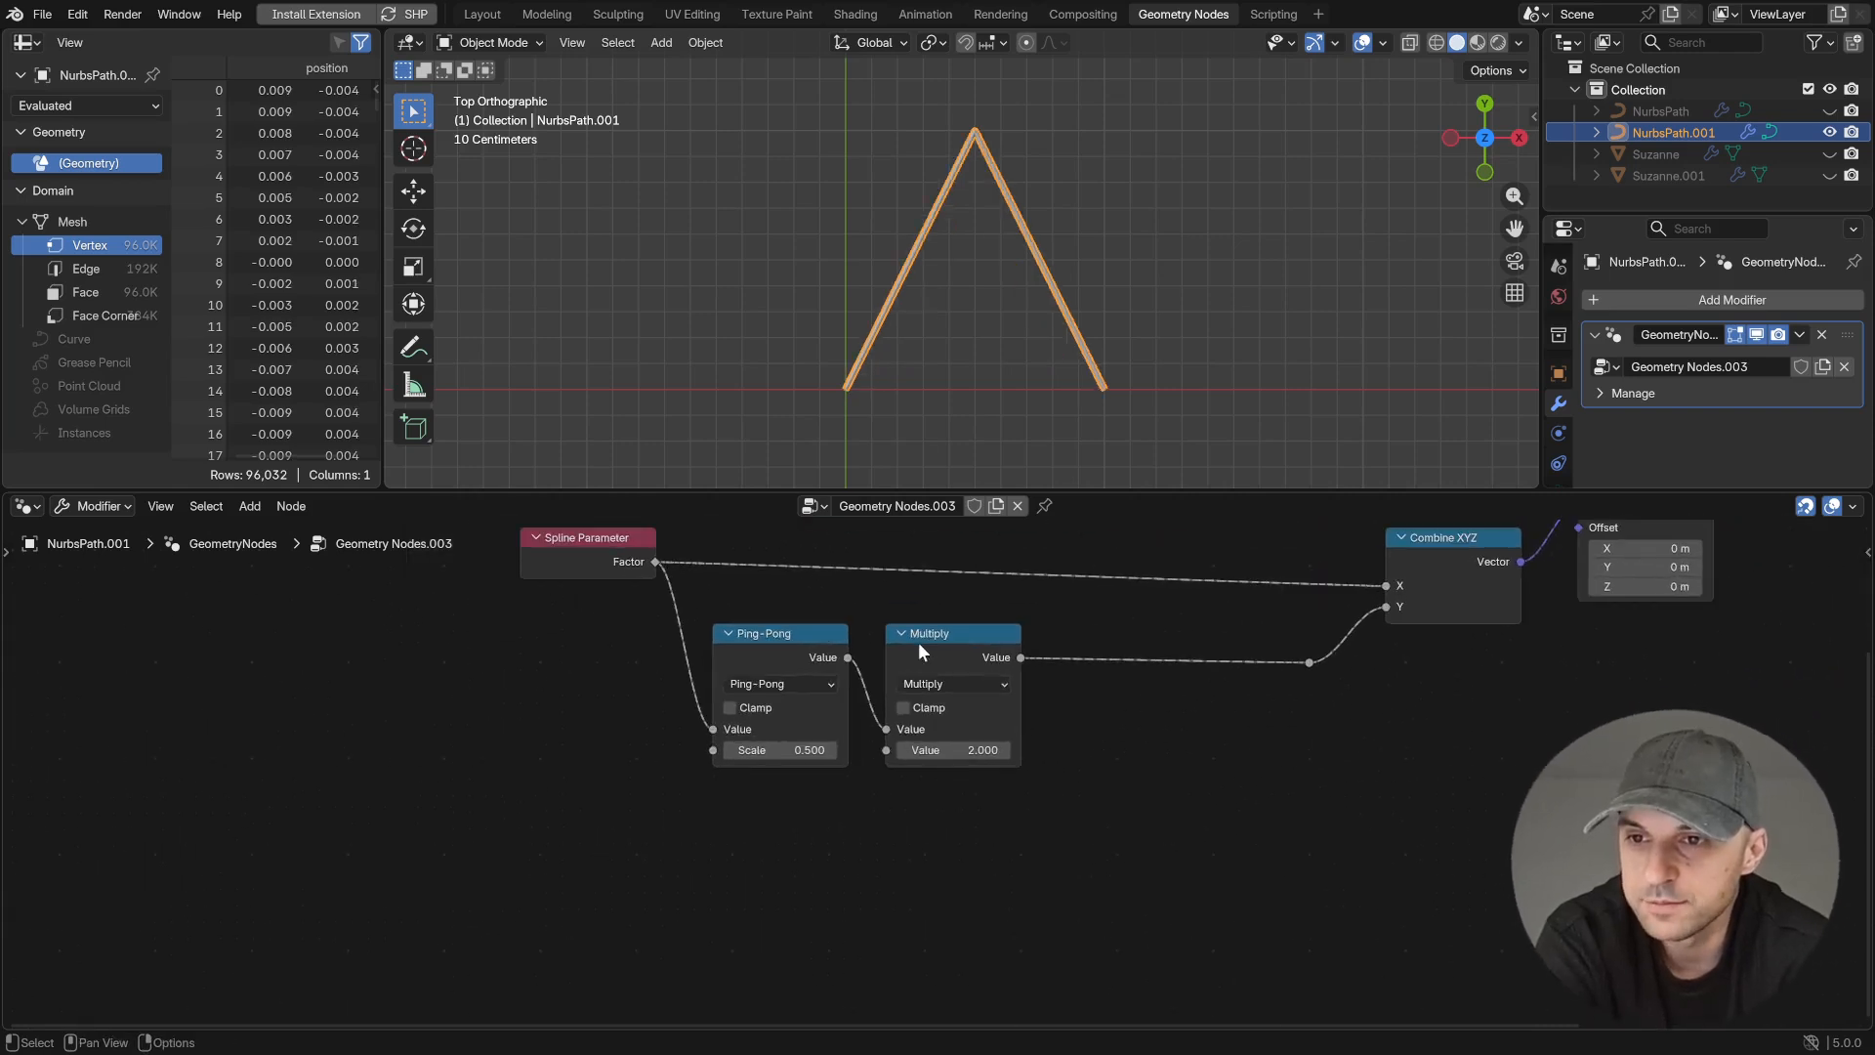
left_click_drag(911, 643, 1083, 646)
middle_click_drag(1104, 729, 1080, 721)
- Add an Integer node with value 2 and connect it to the Multiply node's second value
key("shift+a")
type("integer")
key("Return")
left_click(652, 884)
left_click(767, 899)
left_click(767, 898)
left_click_drag(784, 899, 1033, 746)
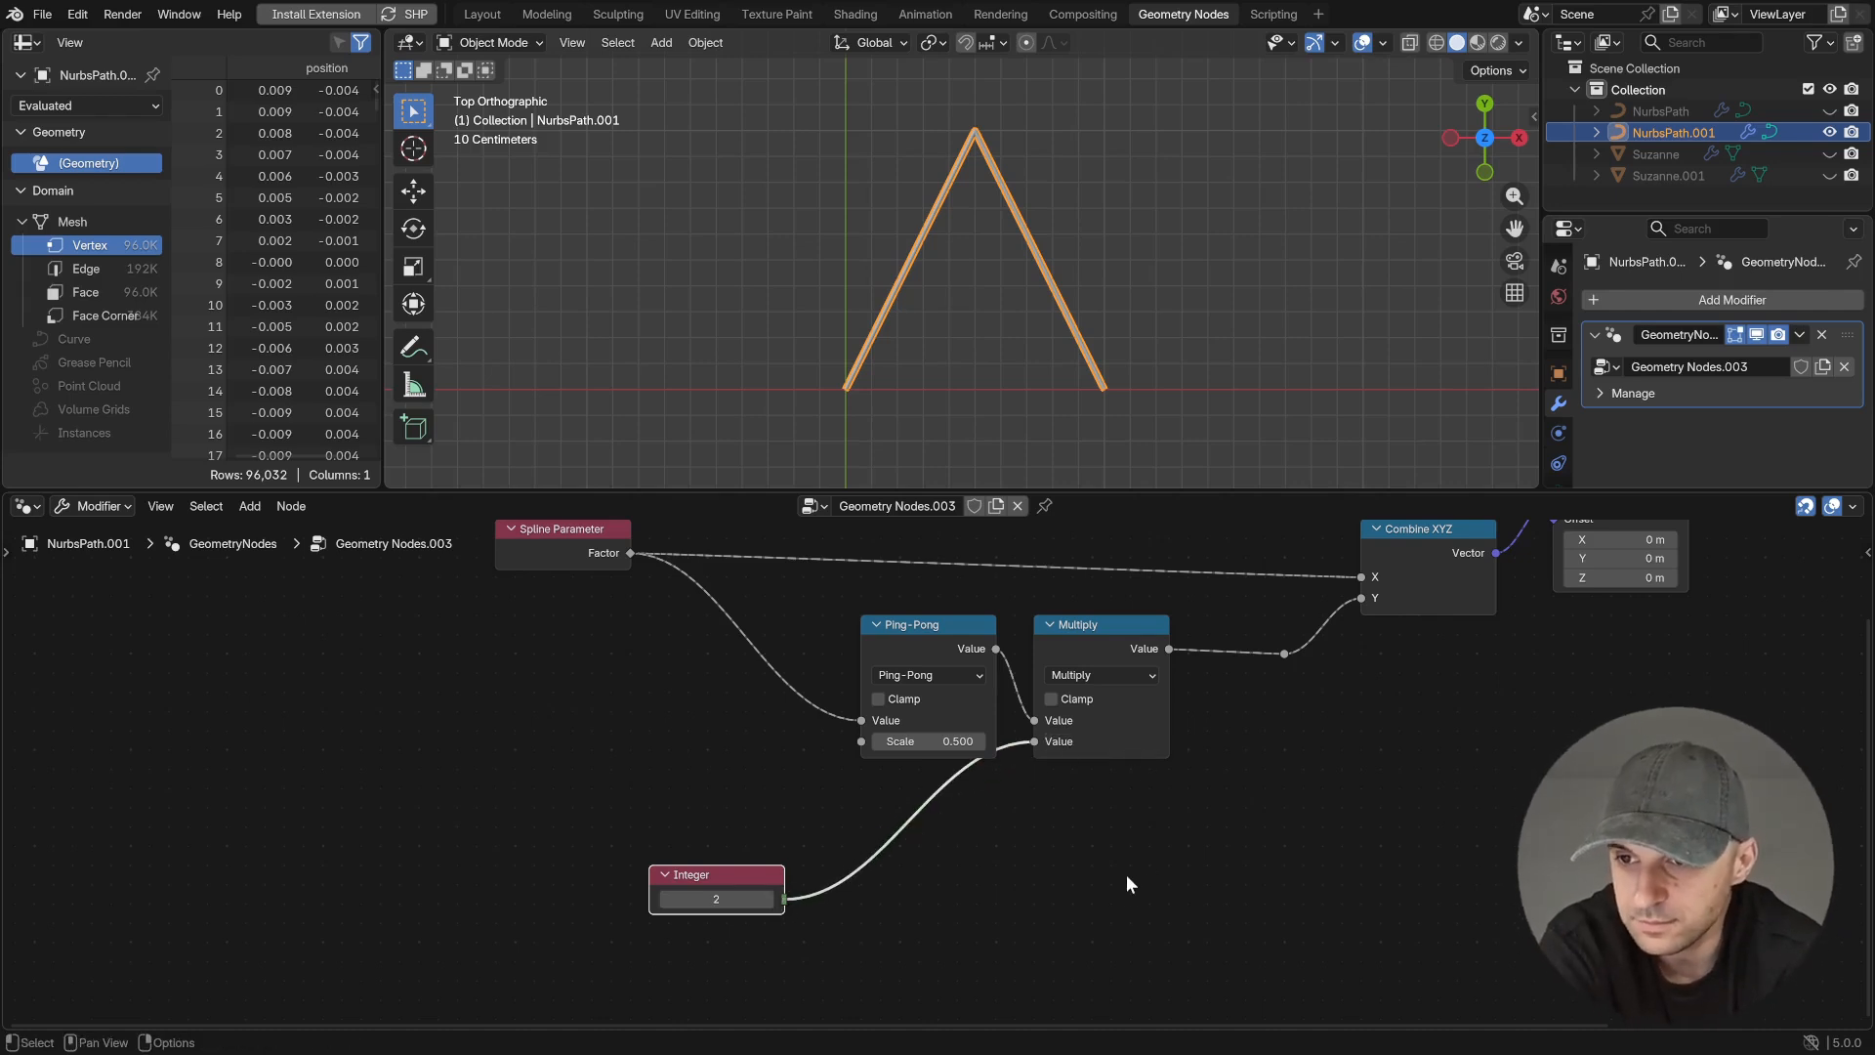
- Add a Divide math node that divides 1 by the Integer node's value
left_click_drag(785, 899, 775, 836)
left_click_drag(671, 768, 671, 767)
type("divide")
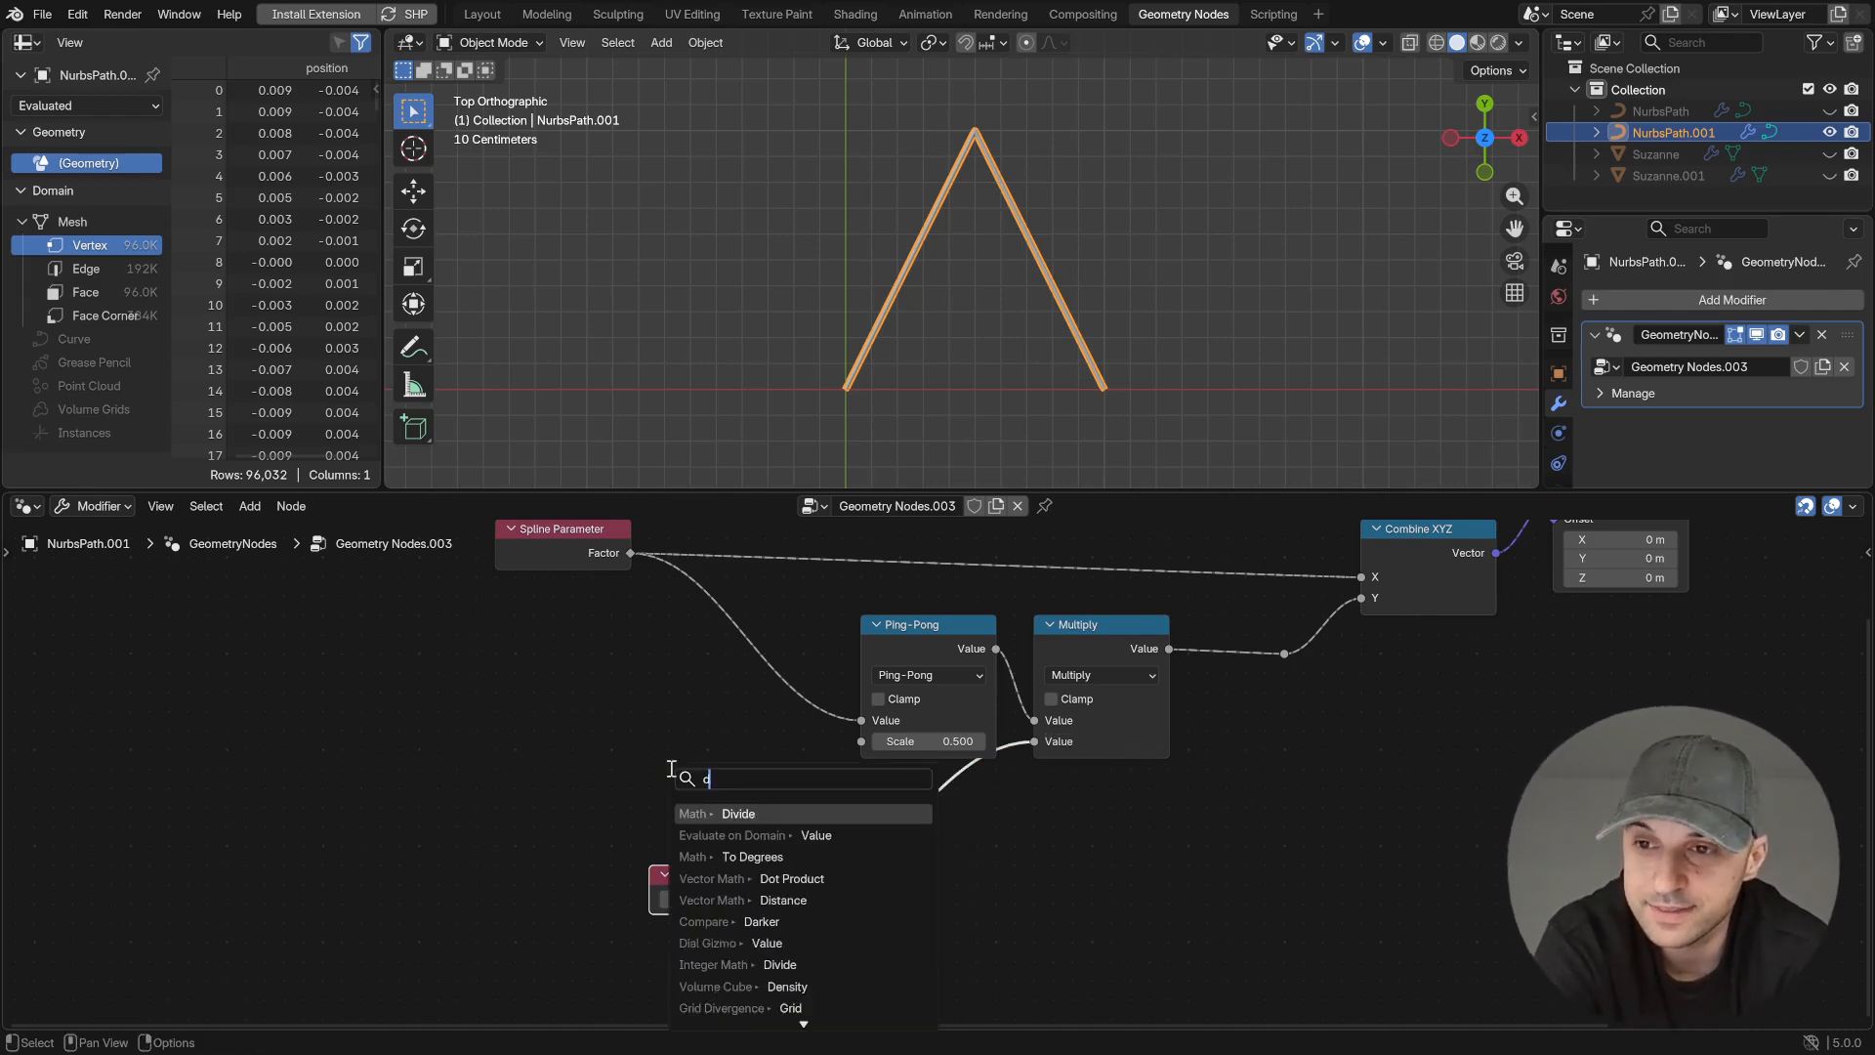
key("Return")
left_click(654, 726)
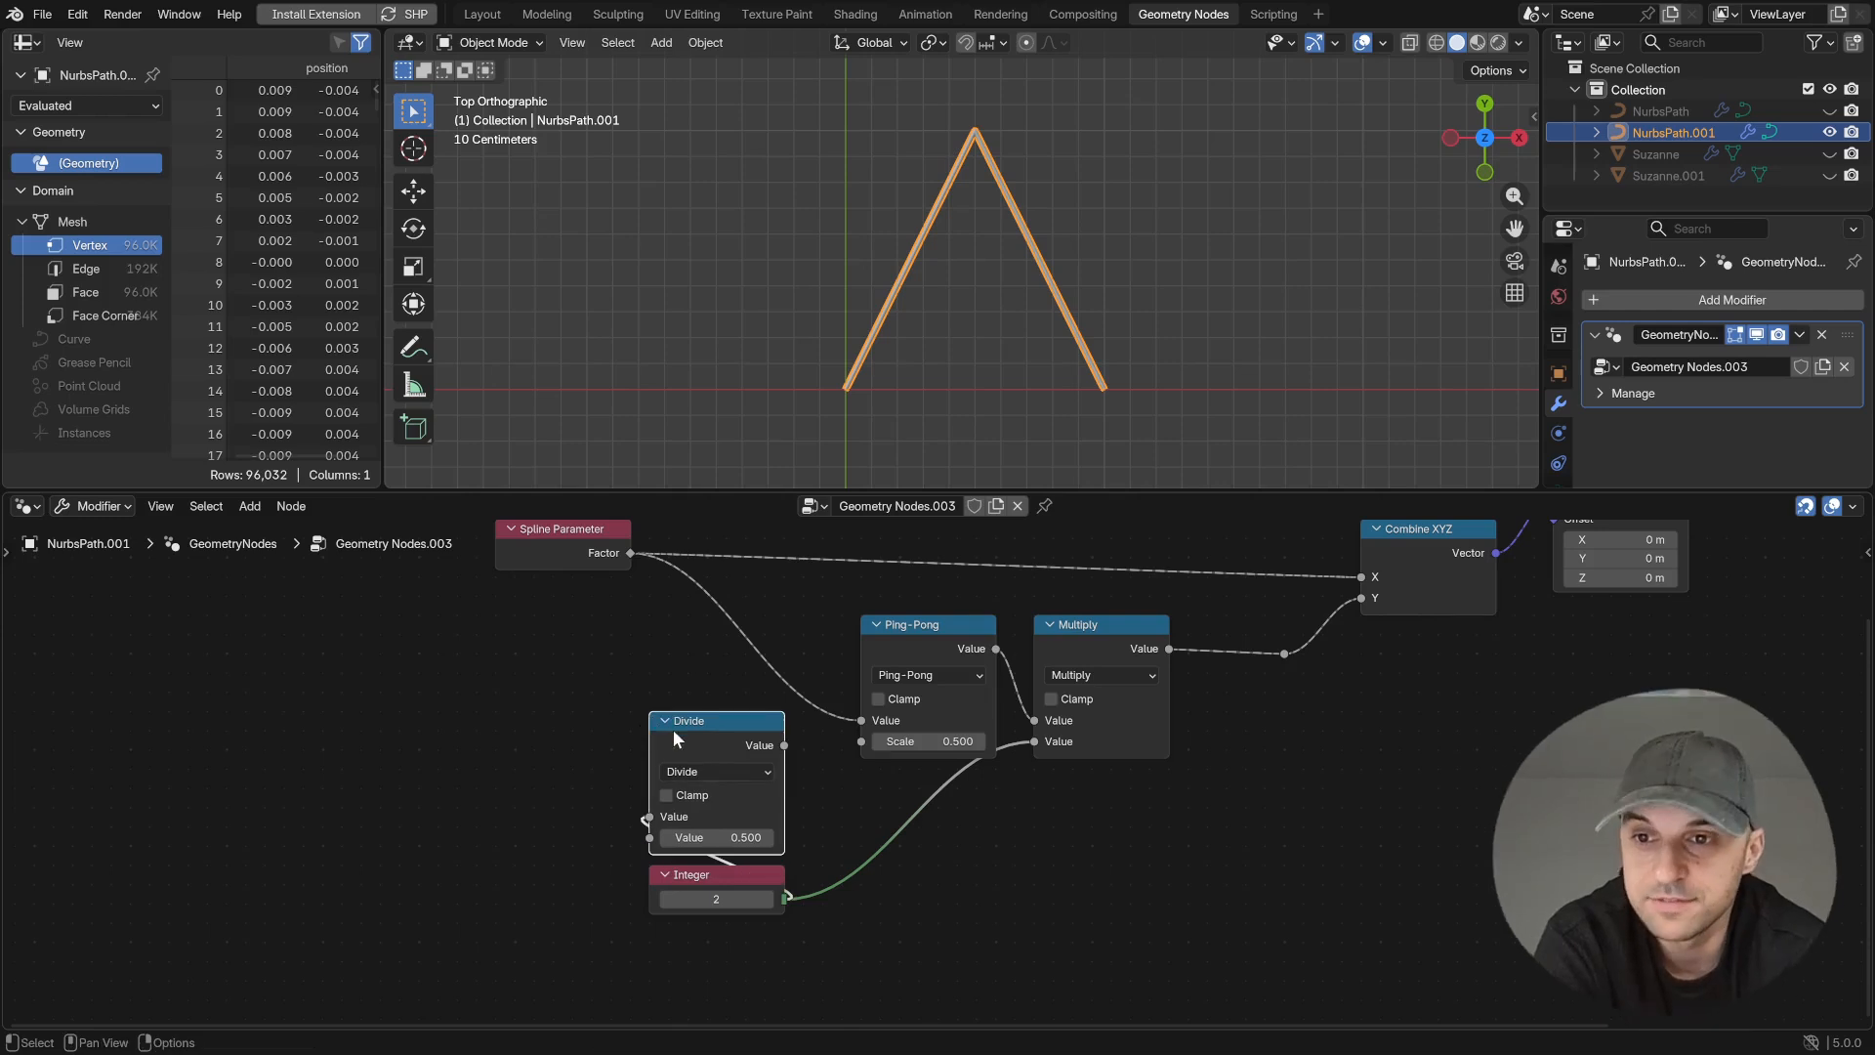
double_click(715, 816)
key("Return")
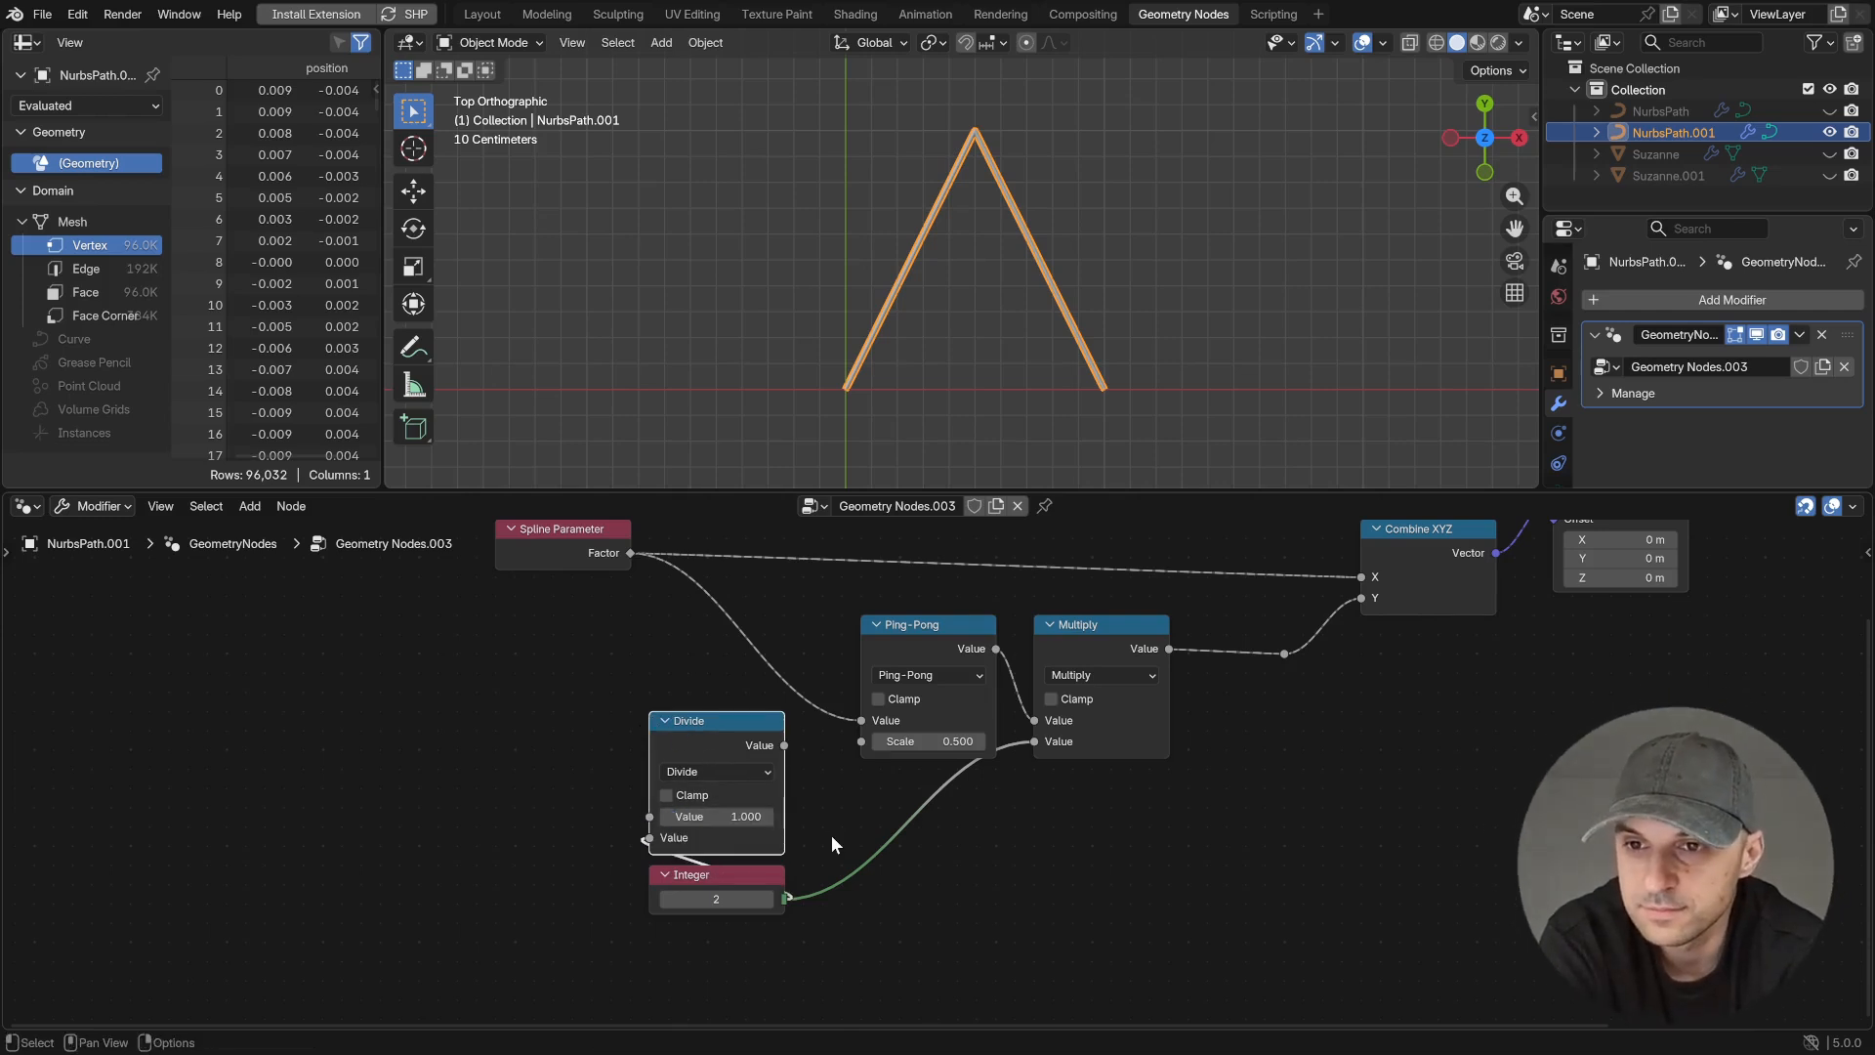
- Connect the Divide result to the Ping-Pong node's Scale and raise the Integer to 4
left_click_drag(784, 745, 861, 741)
left_click(768, 898)
left_click(771, 899)
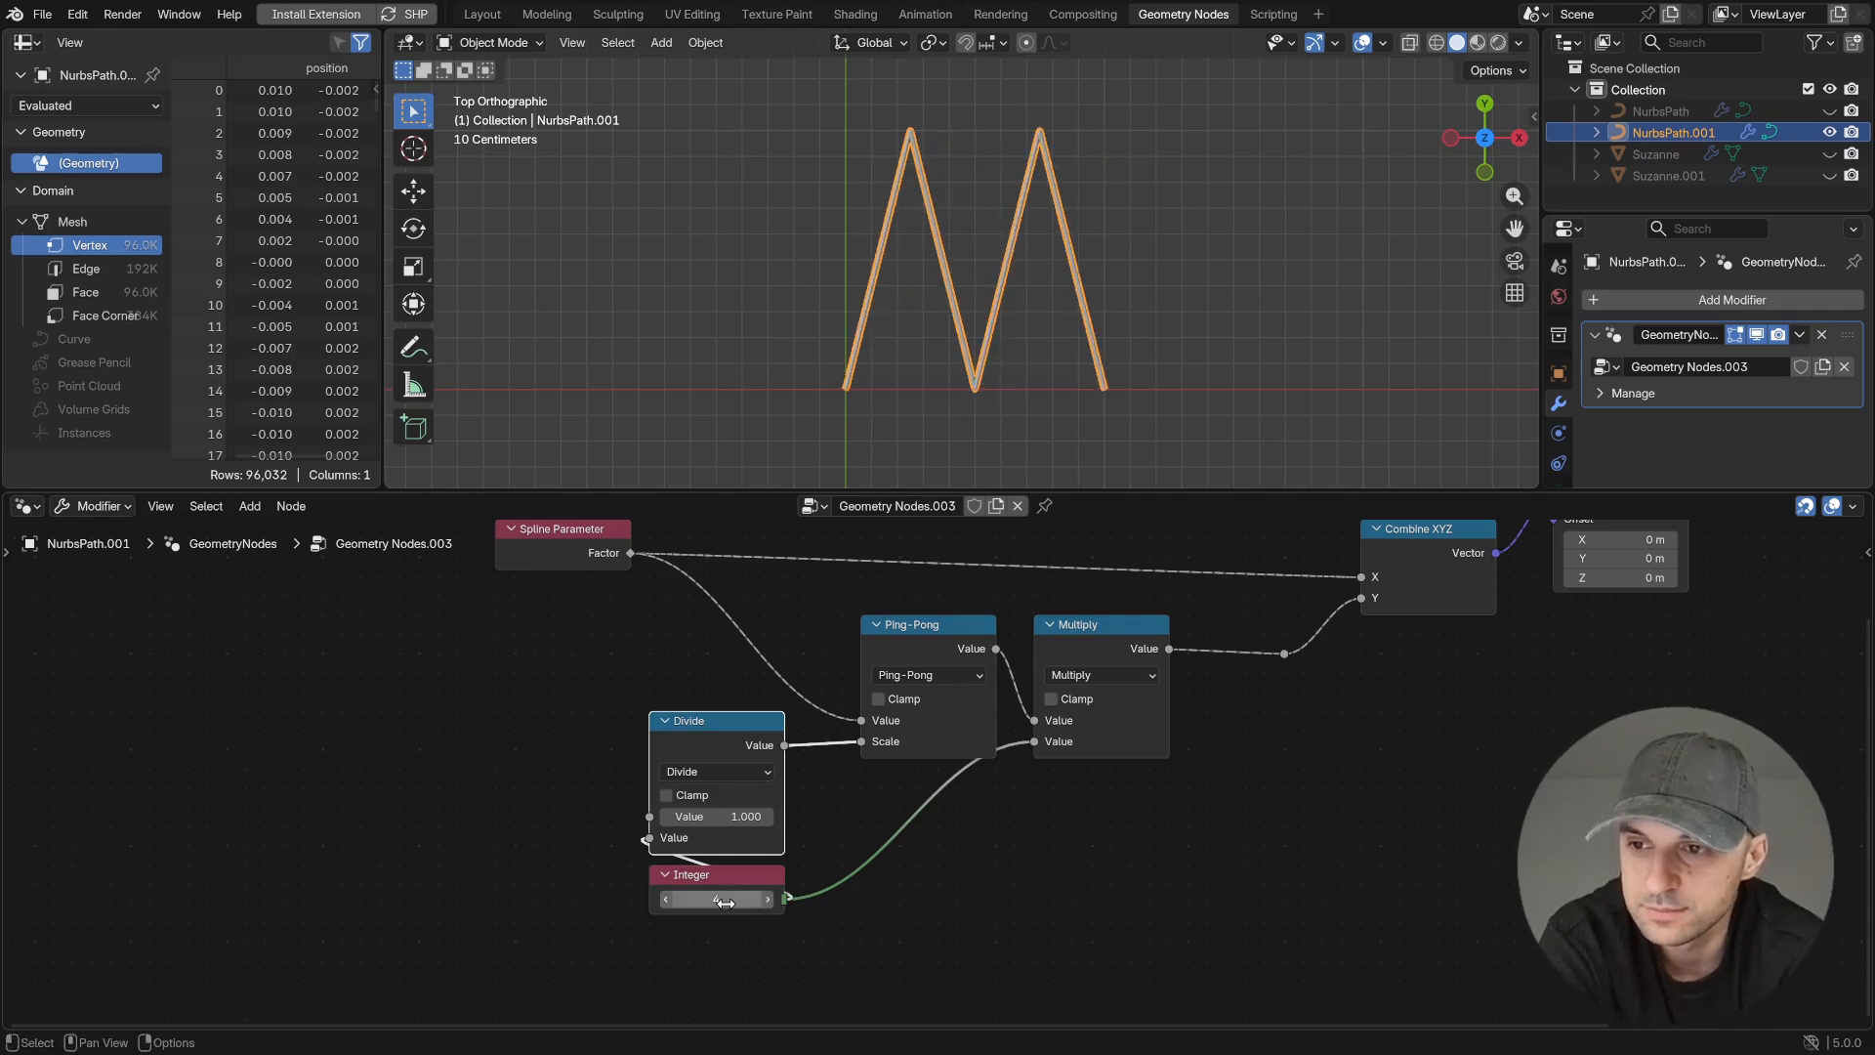
- Move the Integer node away from Divide and merge its outgoing links through a reroute point
middle_click_drag(769, 905, 811, 846)
left_click_drag(812, 846, 571, 906)
right_click_drag(613, 820, 684, 937, "shift")
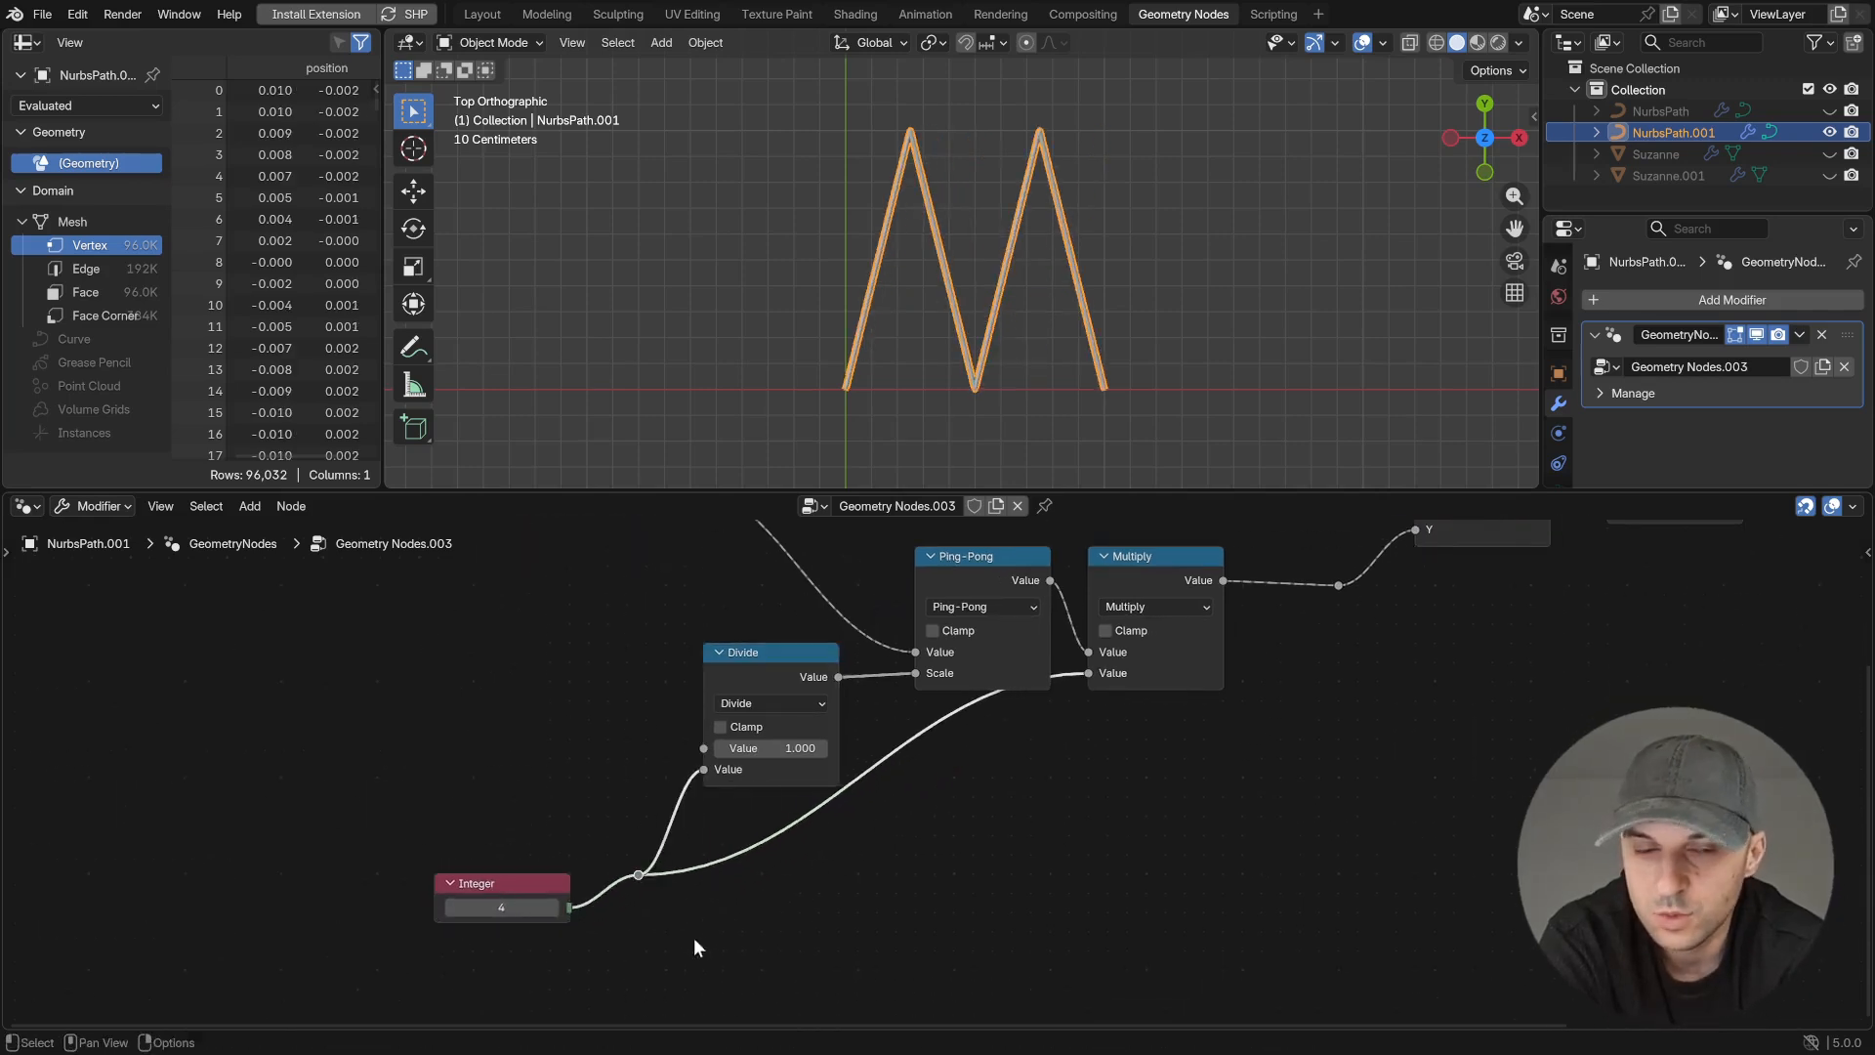
key("g")
left_click(912, 947)
- Insert a Multiply math node with value 2 between the Integer node and the reroute point
left_click_drag(572, 904, 628, 842)
type("mul")
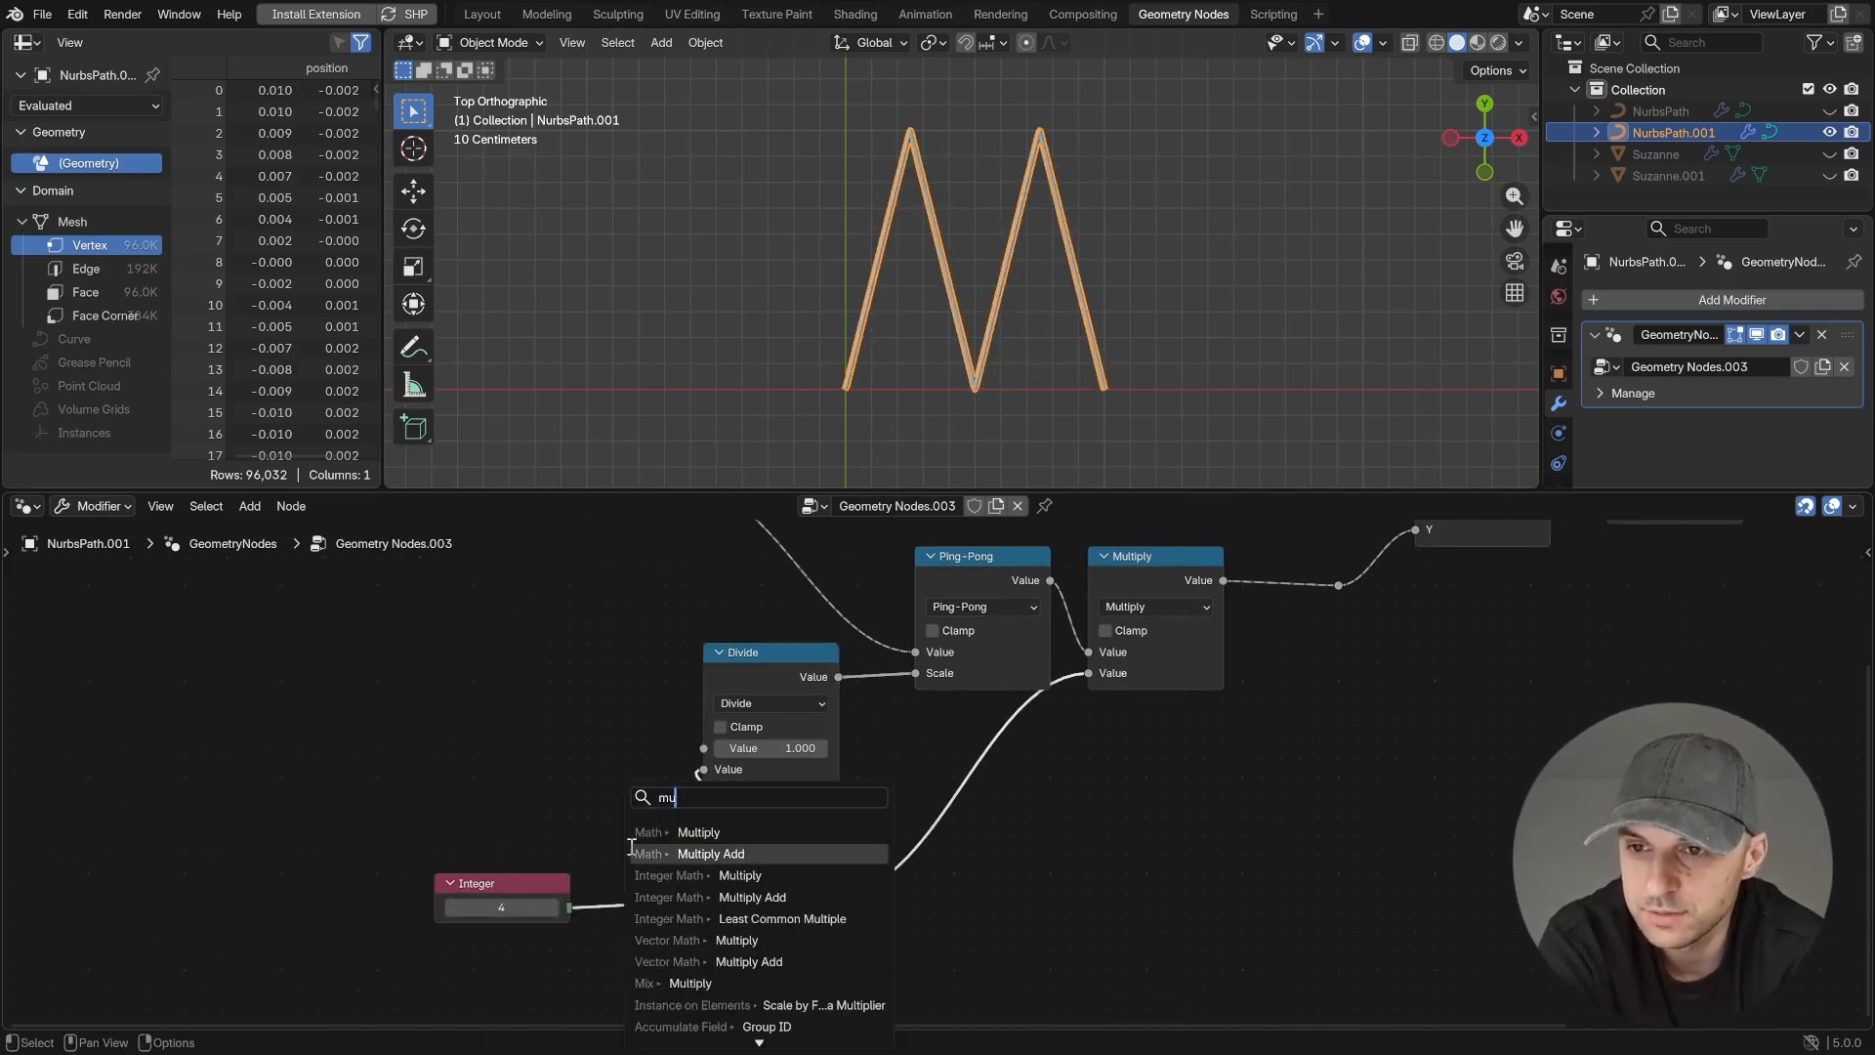
left_click(696, 838)
left_click(686, 847)
left_click(690, 943)
type("2")
key("Return")
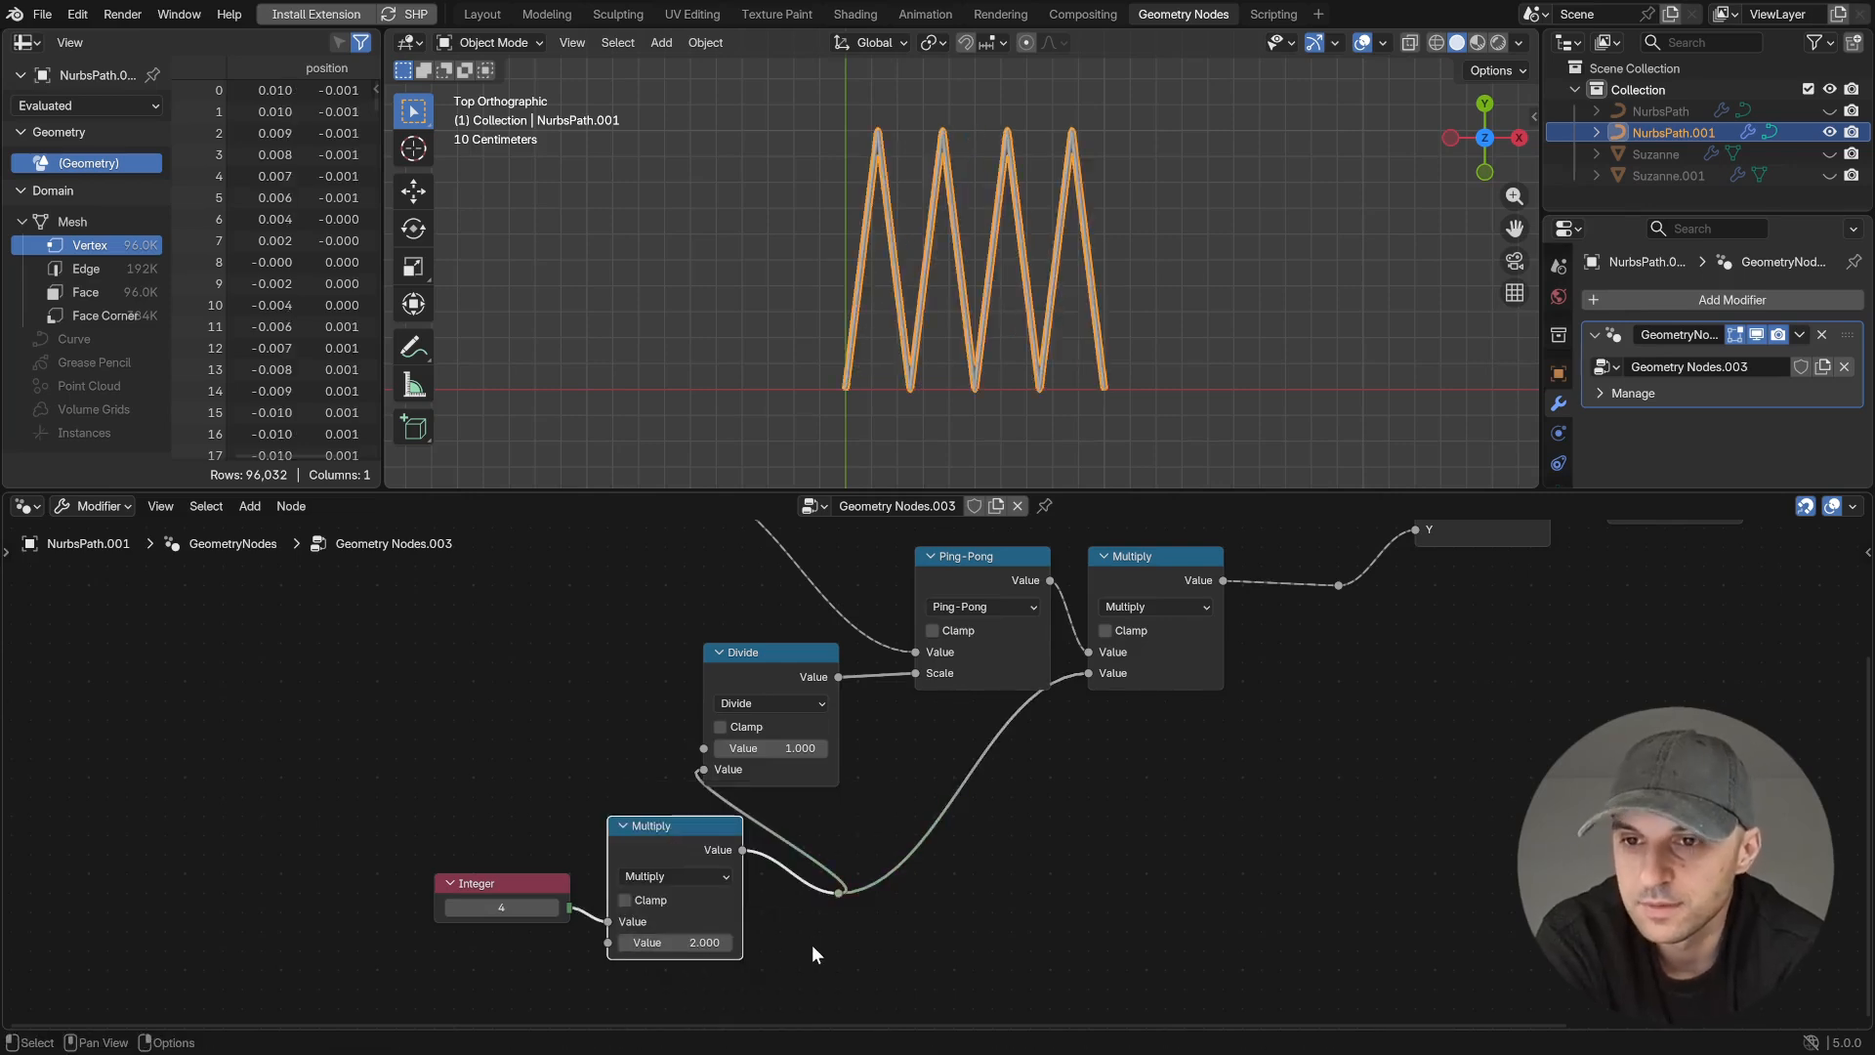
- Test the zigzag count by lowering the Integer to 2 and raising it back to 4
left_click(452, 907)
left_click(452, 907)
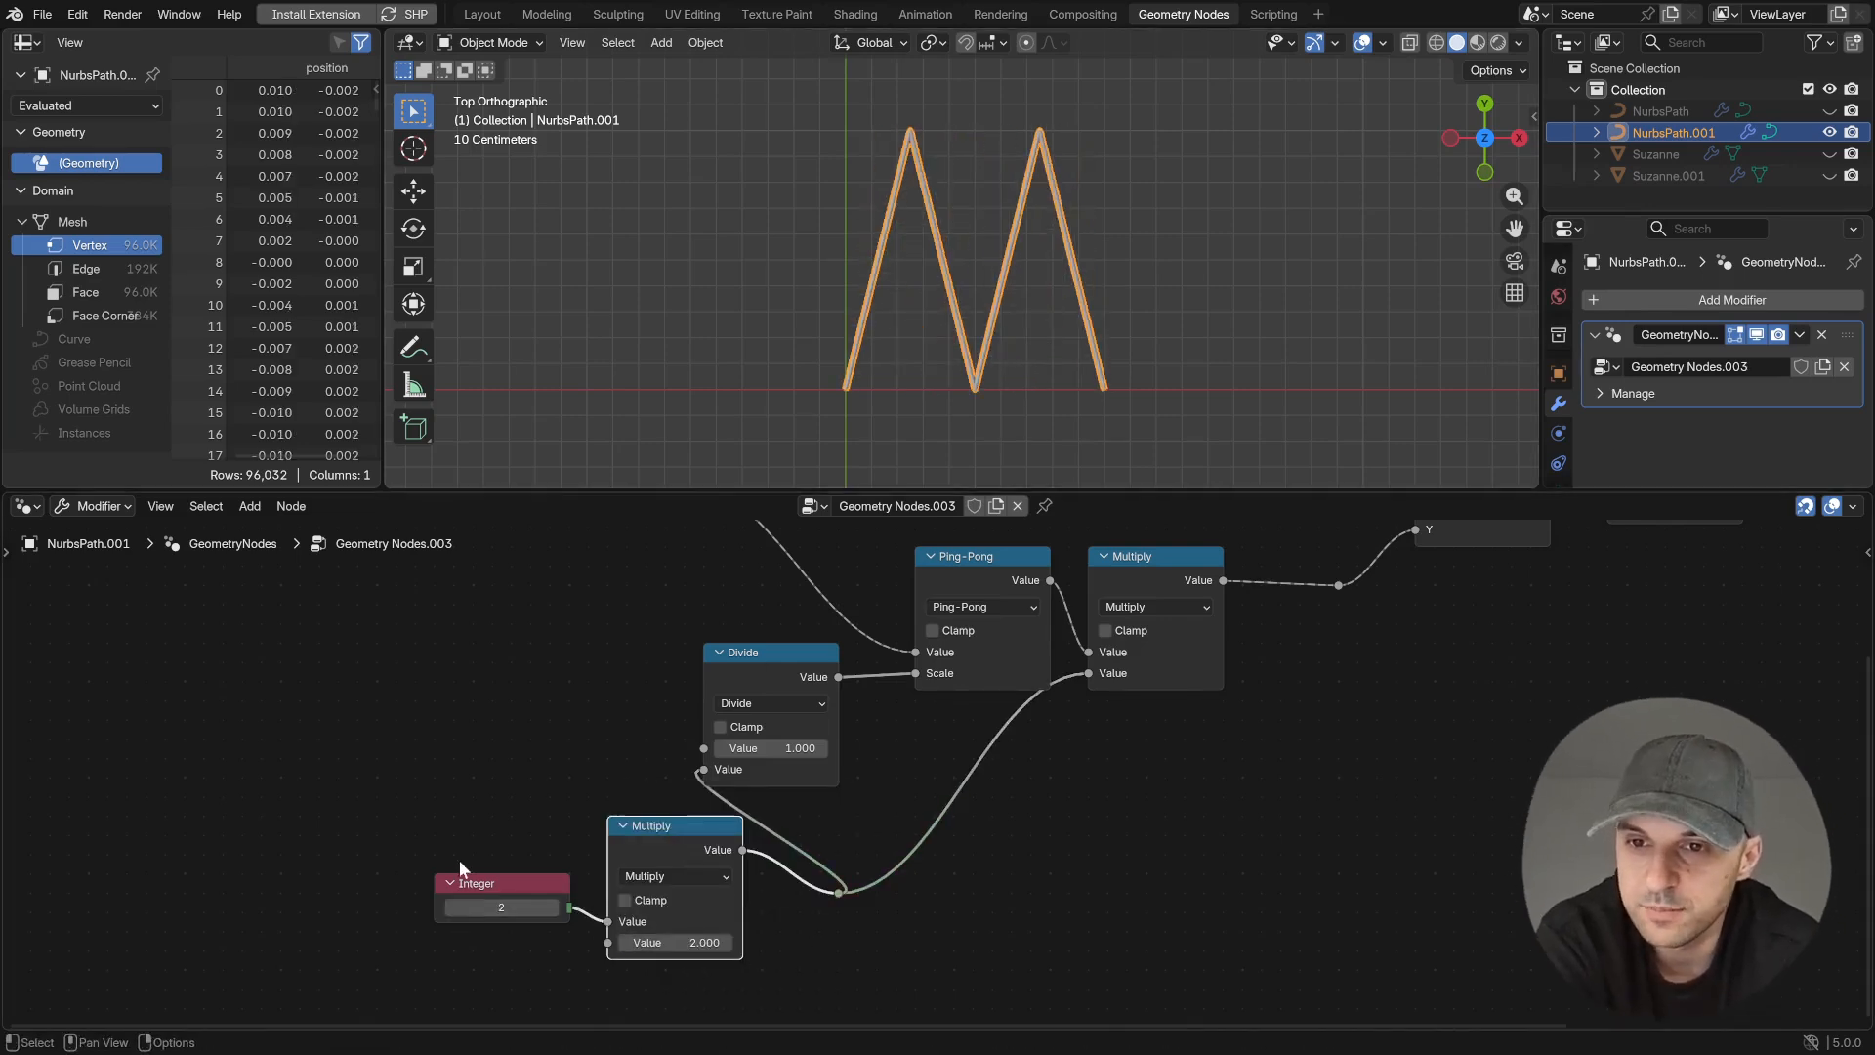
left_click(452, 907)
left_click(554, 907)
left_click(554, 907)
left_click(554, 908)
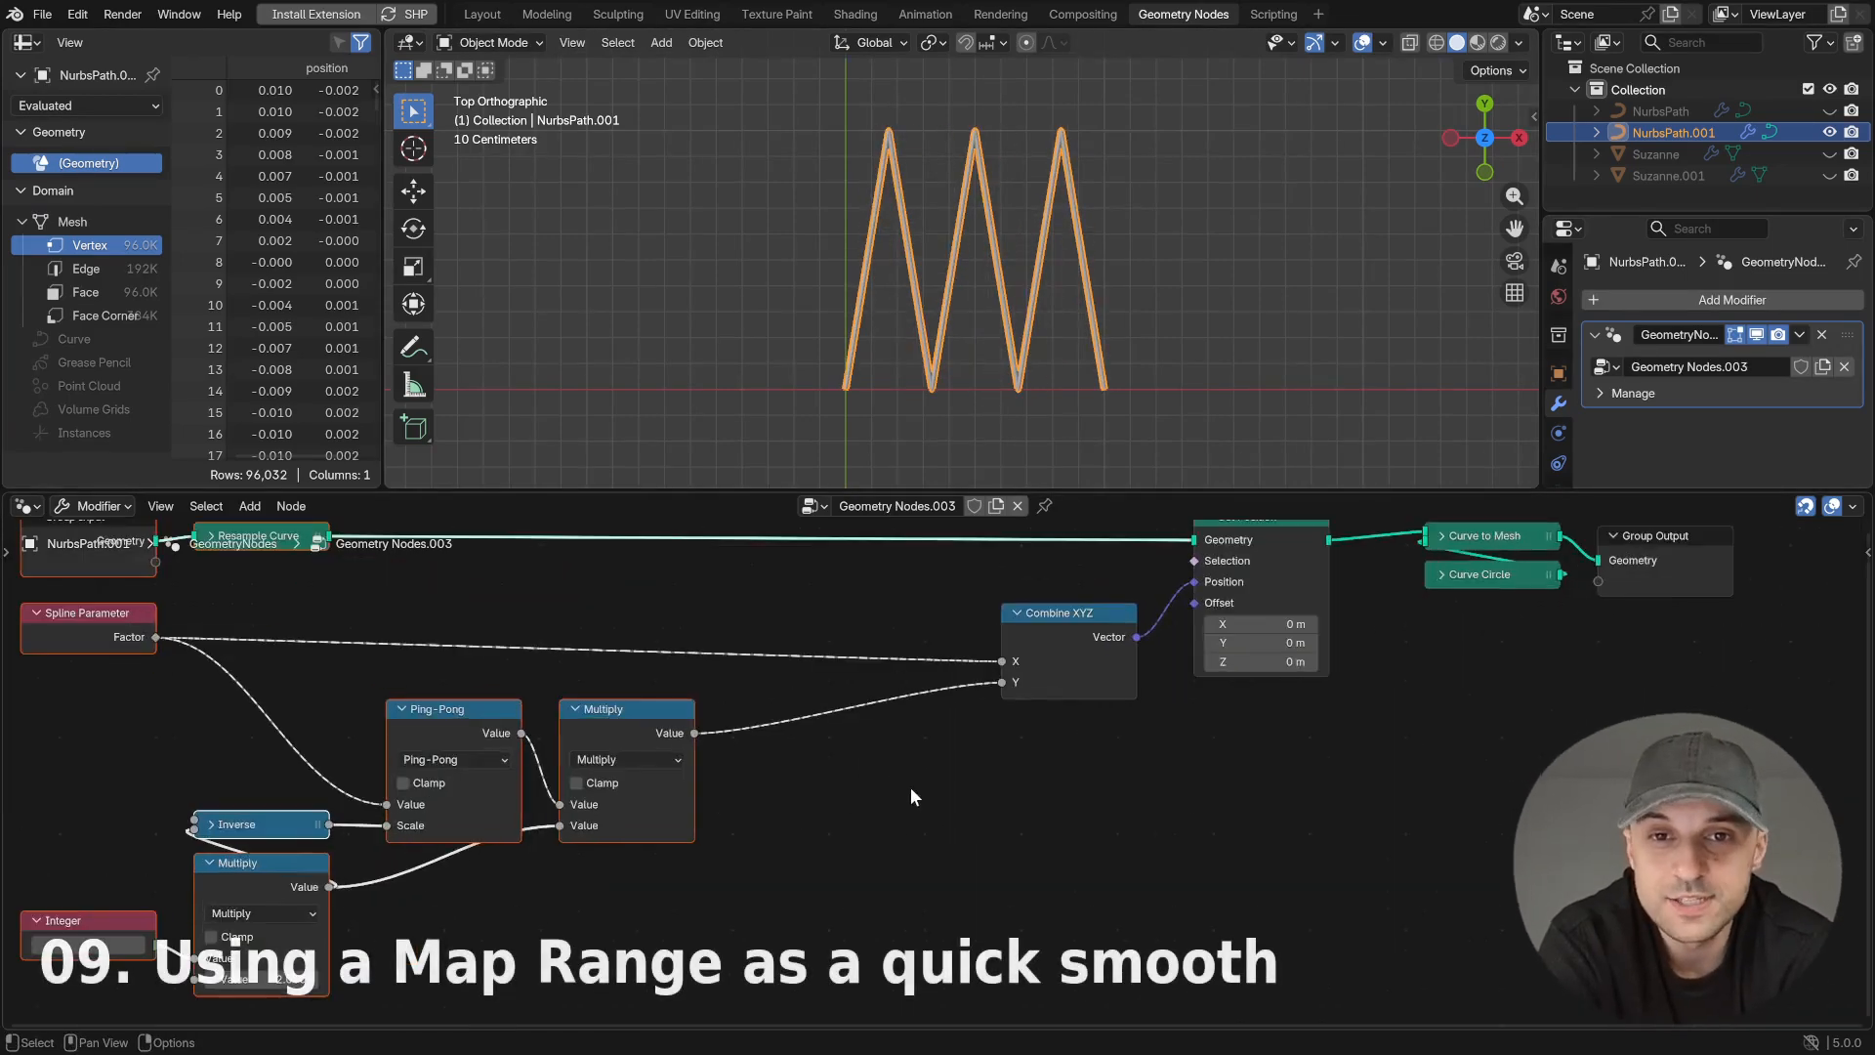
- Insert a Map Range node between Multiply and the Combine XYZ node's Y input
key("shift+a")
type("ran")
key("Return")
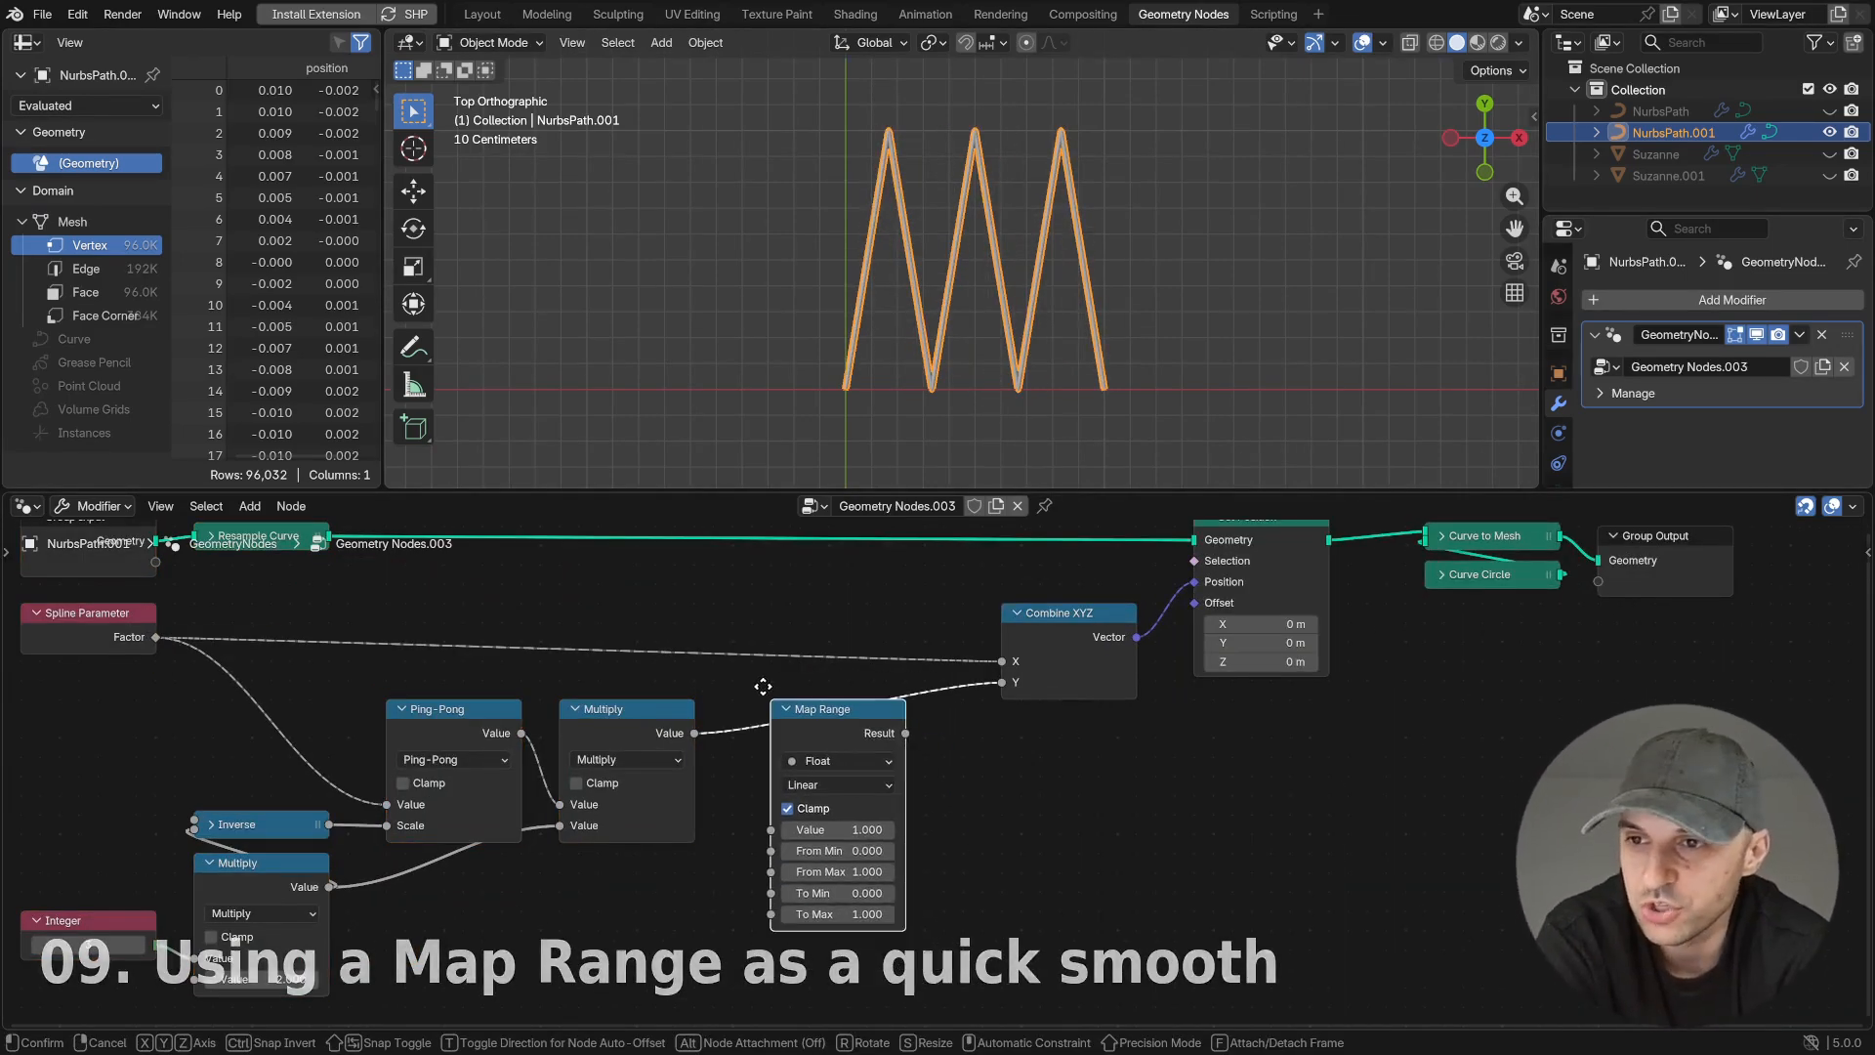
left_click(767, 683)
- Try Smooth Step interpolation on the Map Range node, settle on Smoother Step, and inspect the curve
scroll(1080, 757, "up", 3)
left_click(916, 711)
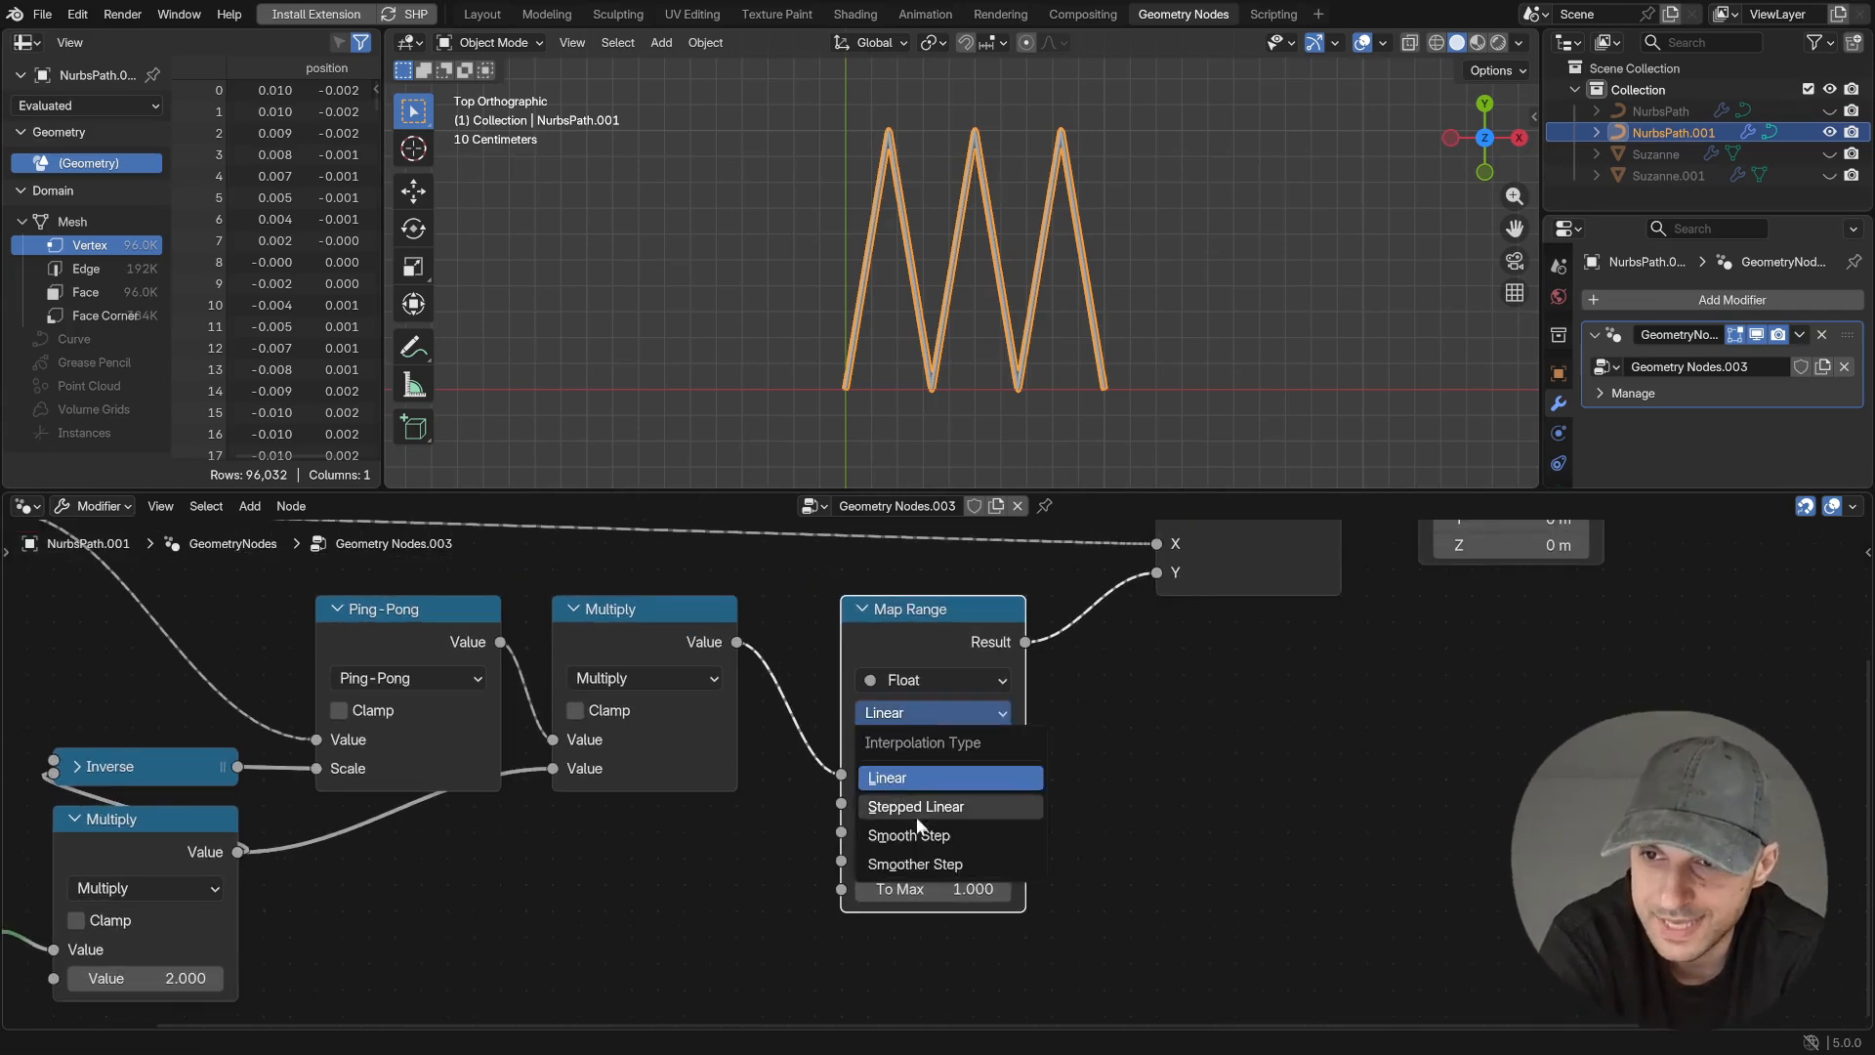
left_click(910, 835)
left_click(933, 712)
left_click(918, 851)
middle_click_drag(996, 449, 1047, 412)
key("KP_1")
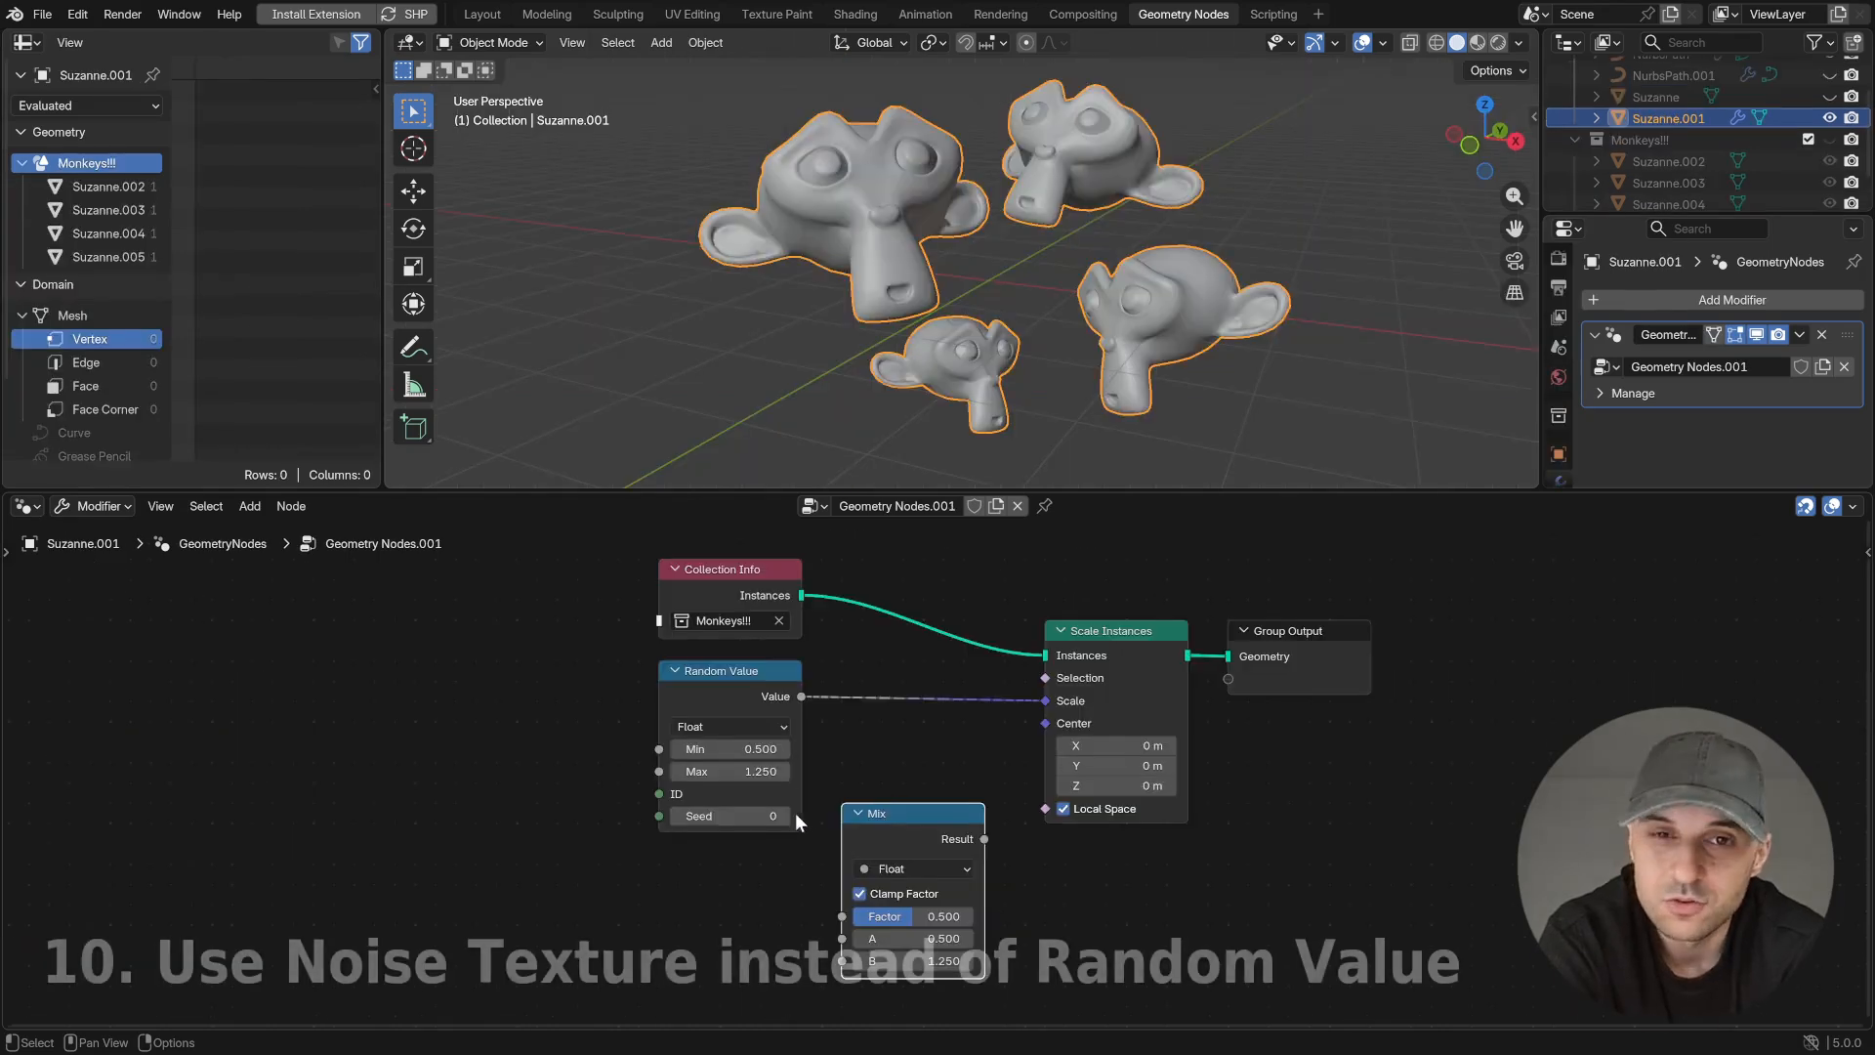
- Step the Random Value node's Seed up to 9 to vary the monkeys' scale
left_click(783, 815)
left_click(784, 815)
left_click(783, 815)
left_click(783, 815)
left_click(783, 815)
left_click(783, 816)
left_click(783, 815)
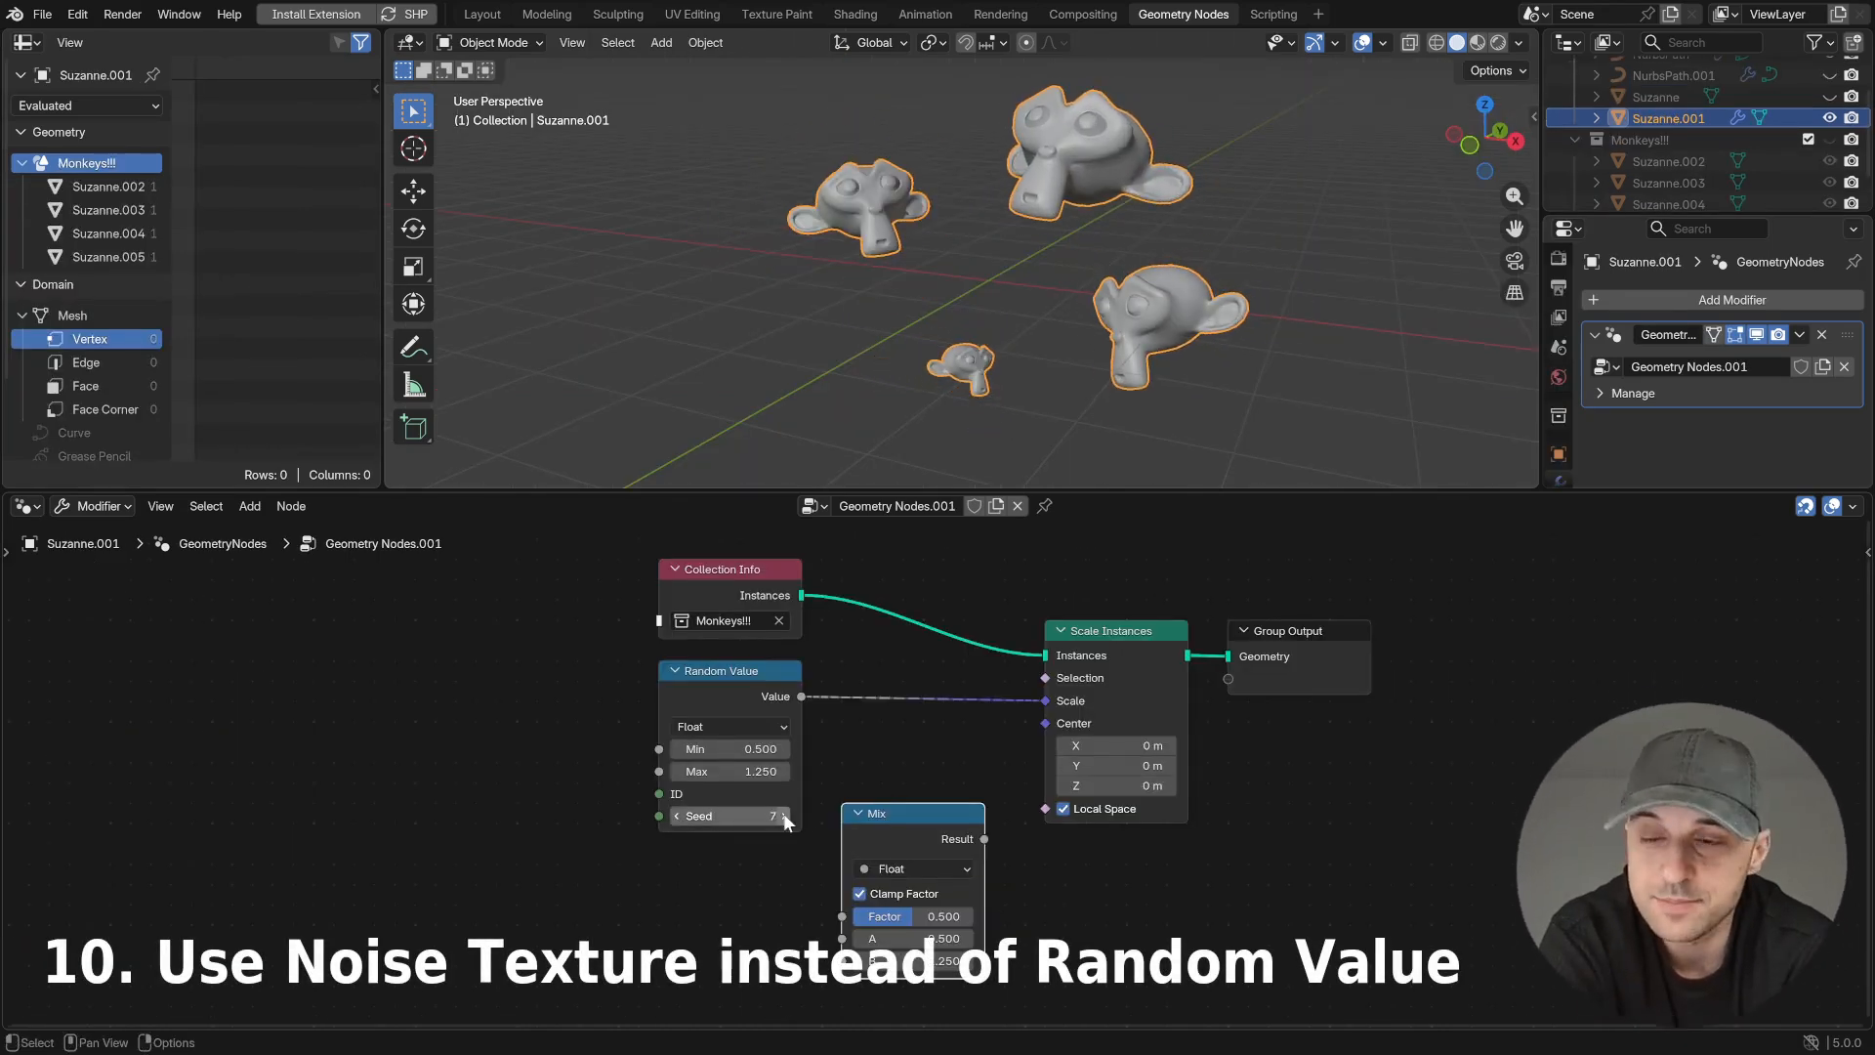
left_click(783, 815)
left_click(783, 815)
- Add a Noise Texture node, drive the Mix node's Factor with it, and connect the Mix result to Scale Instances' Scale
middle_click_drag(779, 880, 874, 803)
scroll(822, 844, "down", 3)
key("shift+a")
type("n t")
key("Return")
left_click(763, 802)
left_click_drag(875, 803, 918, 808)
left_click_drag(1025, 750, 1071, 647)
- Set the Noise Texture's Detail to 0 and its Scale to 2
scroll(905, 826, "up", 2)
left_click_drag(917, 838, 839, 838)
double_click(905, 823)
type("2")
key("Return")
middle_click_drag(807, 805, 793, 811)
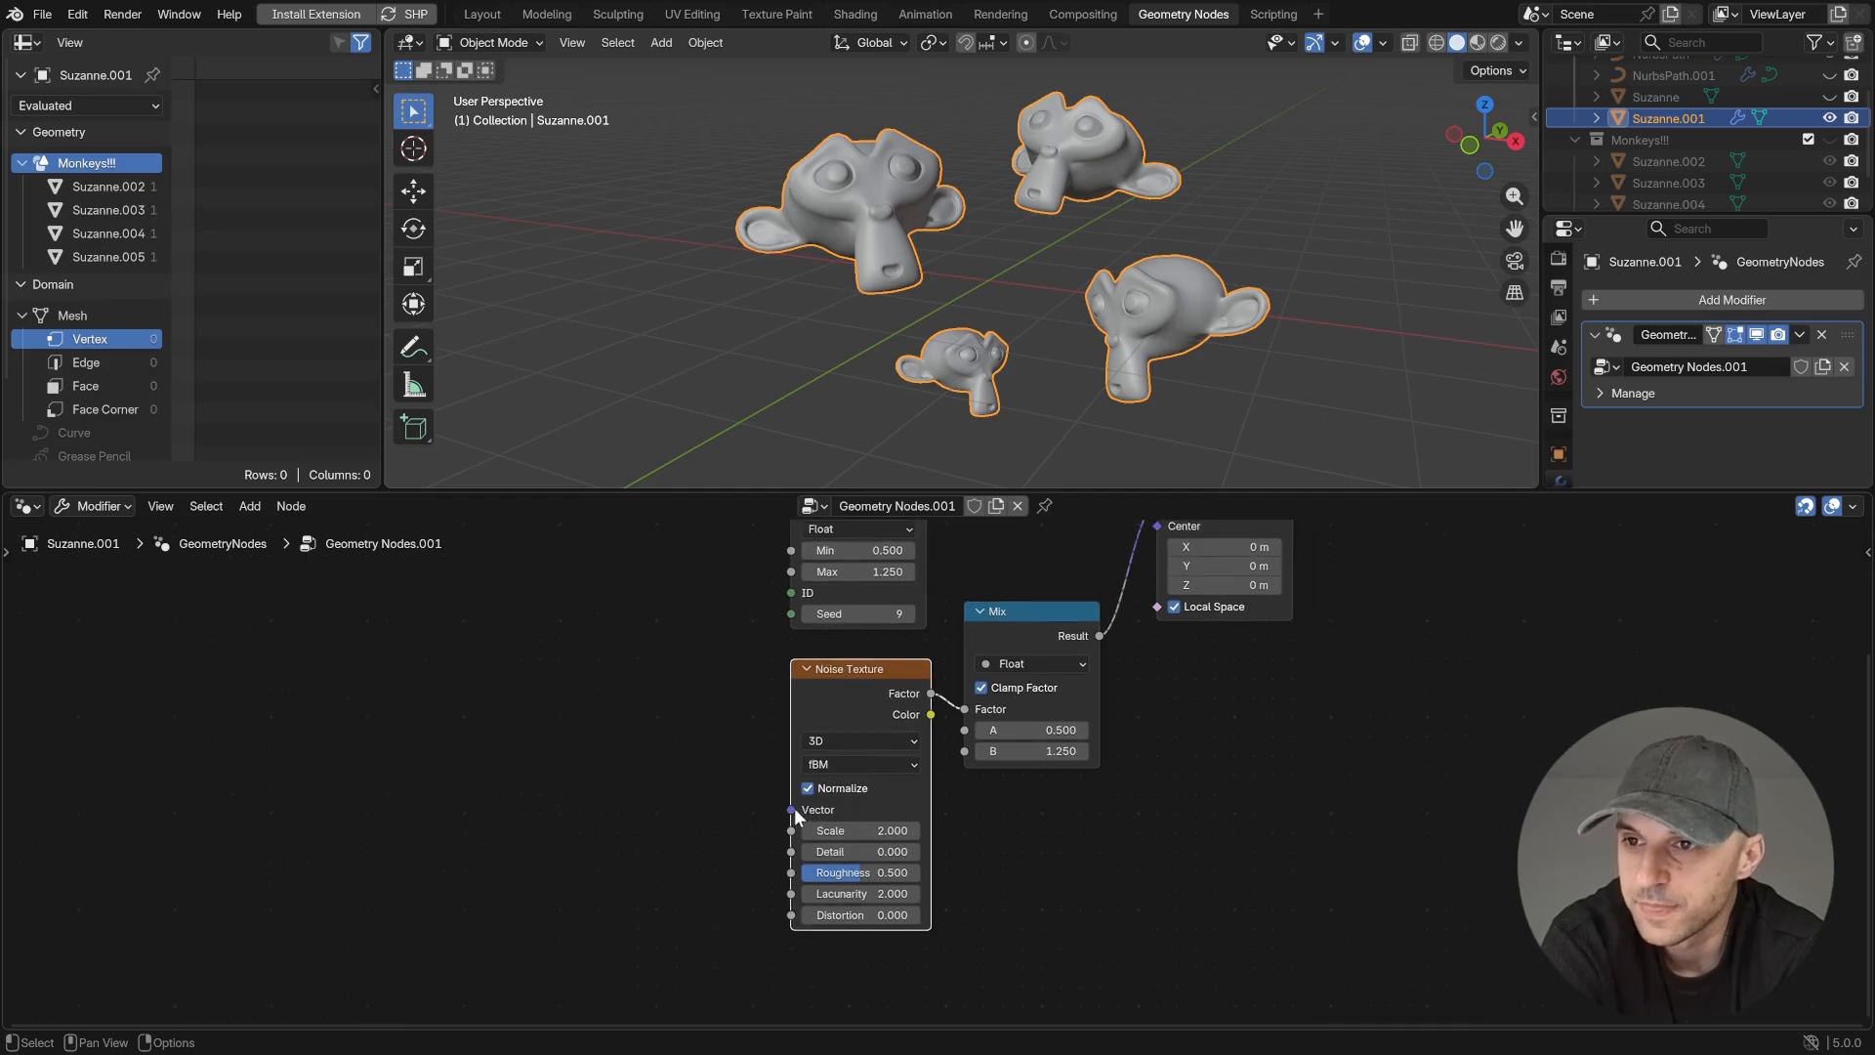
- Switch the Noise Texture to 1D and drive its W input with a new Index node
left_click(835, 740)
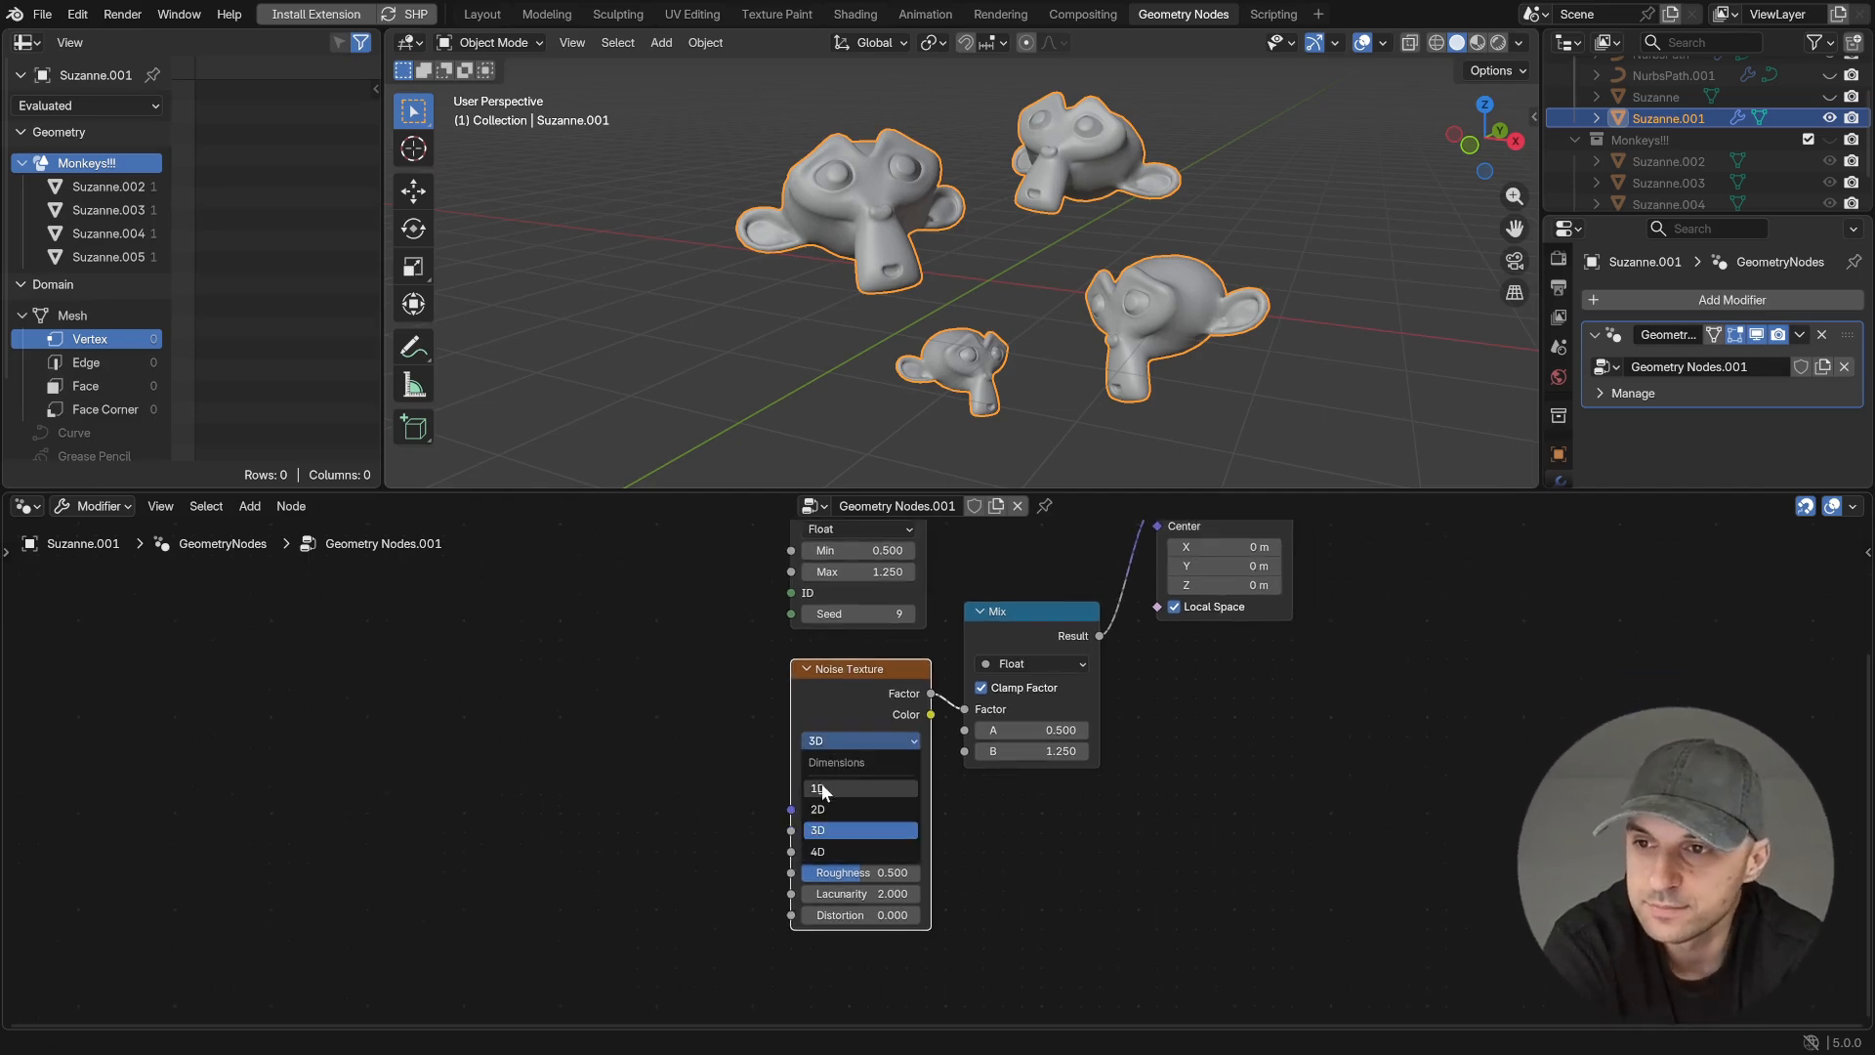
left_click(820, 785)
left_click_drag(854, 812, 697, 732)
type("index")
key("Return")
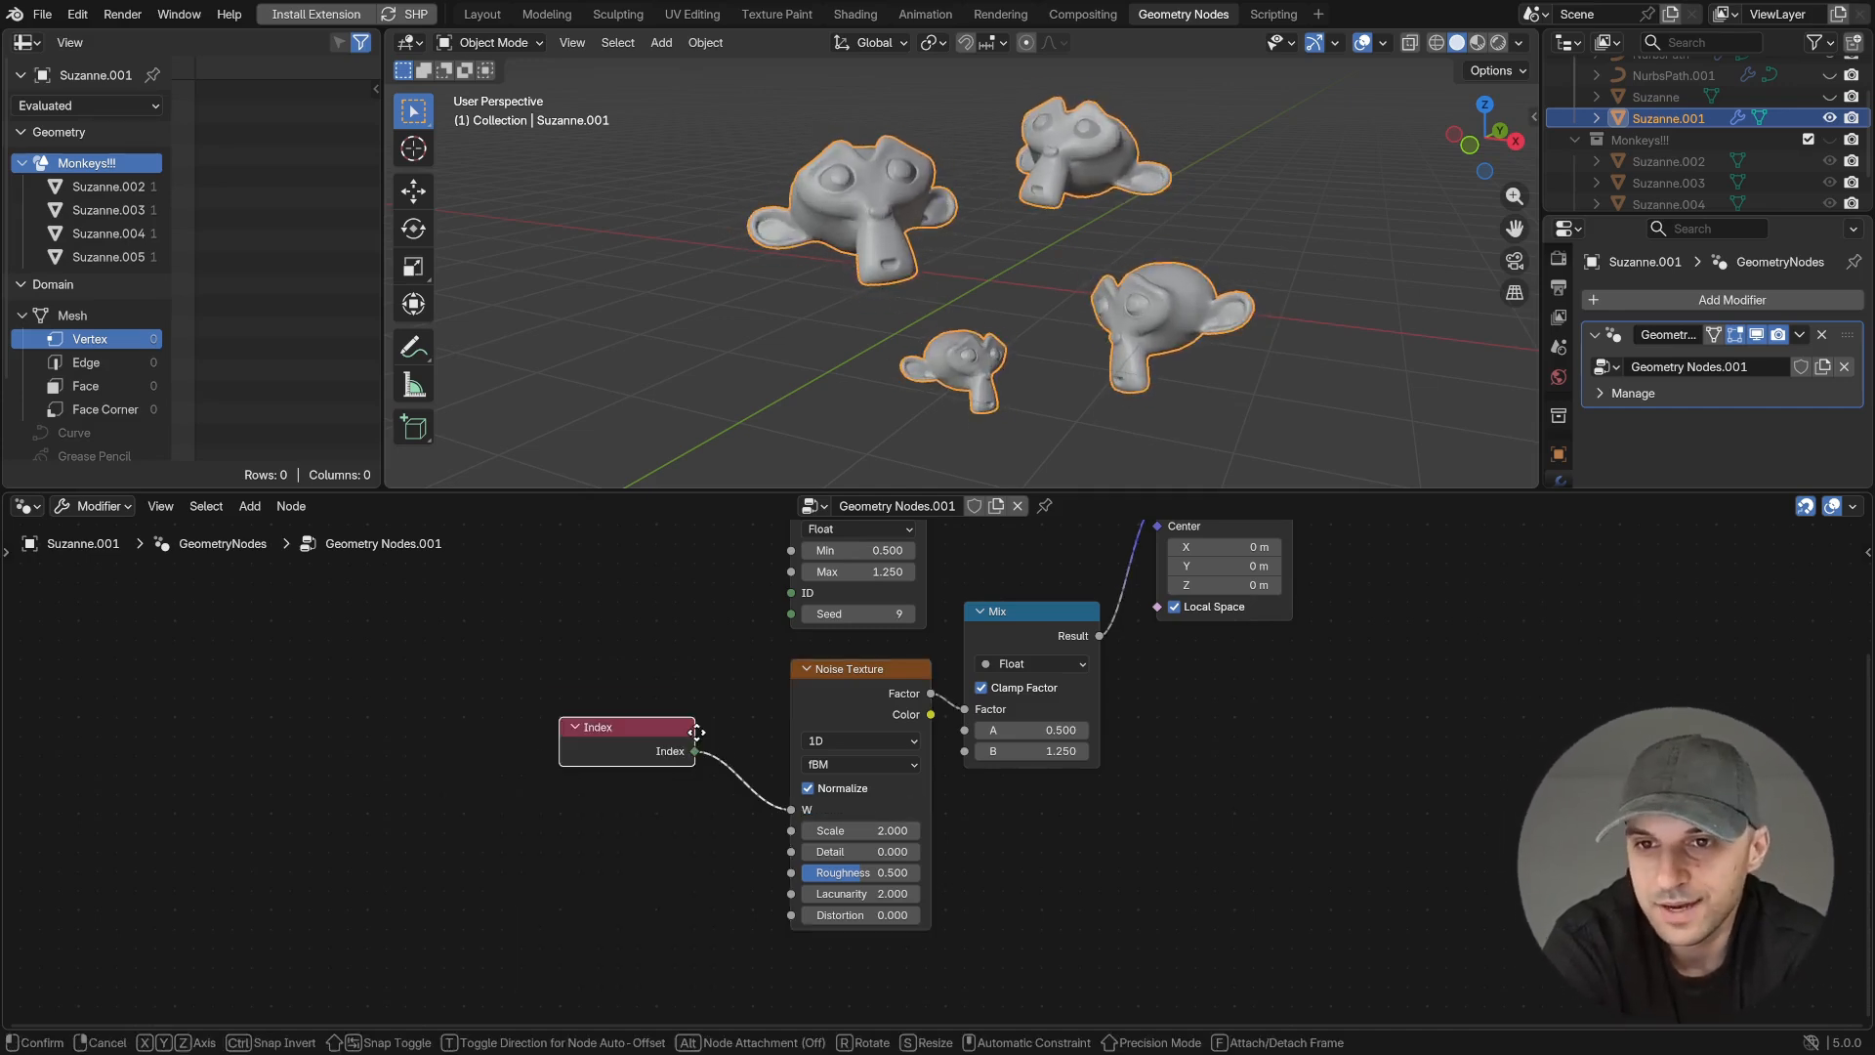
left_click(512, 696)
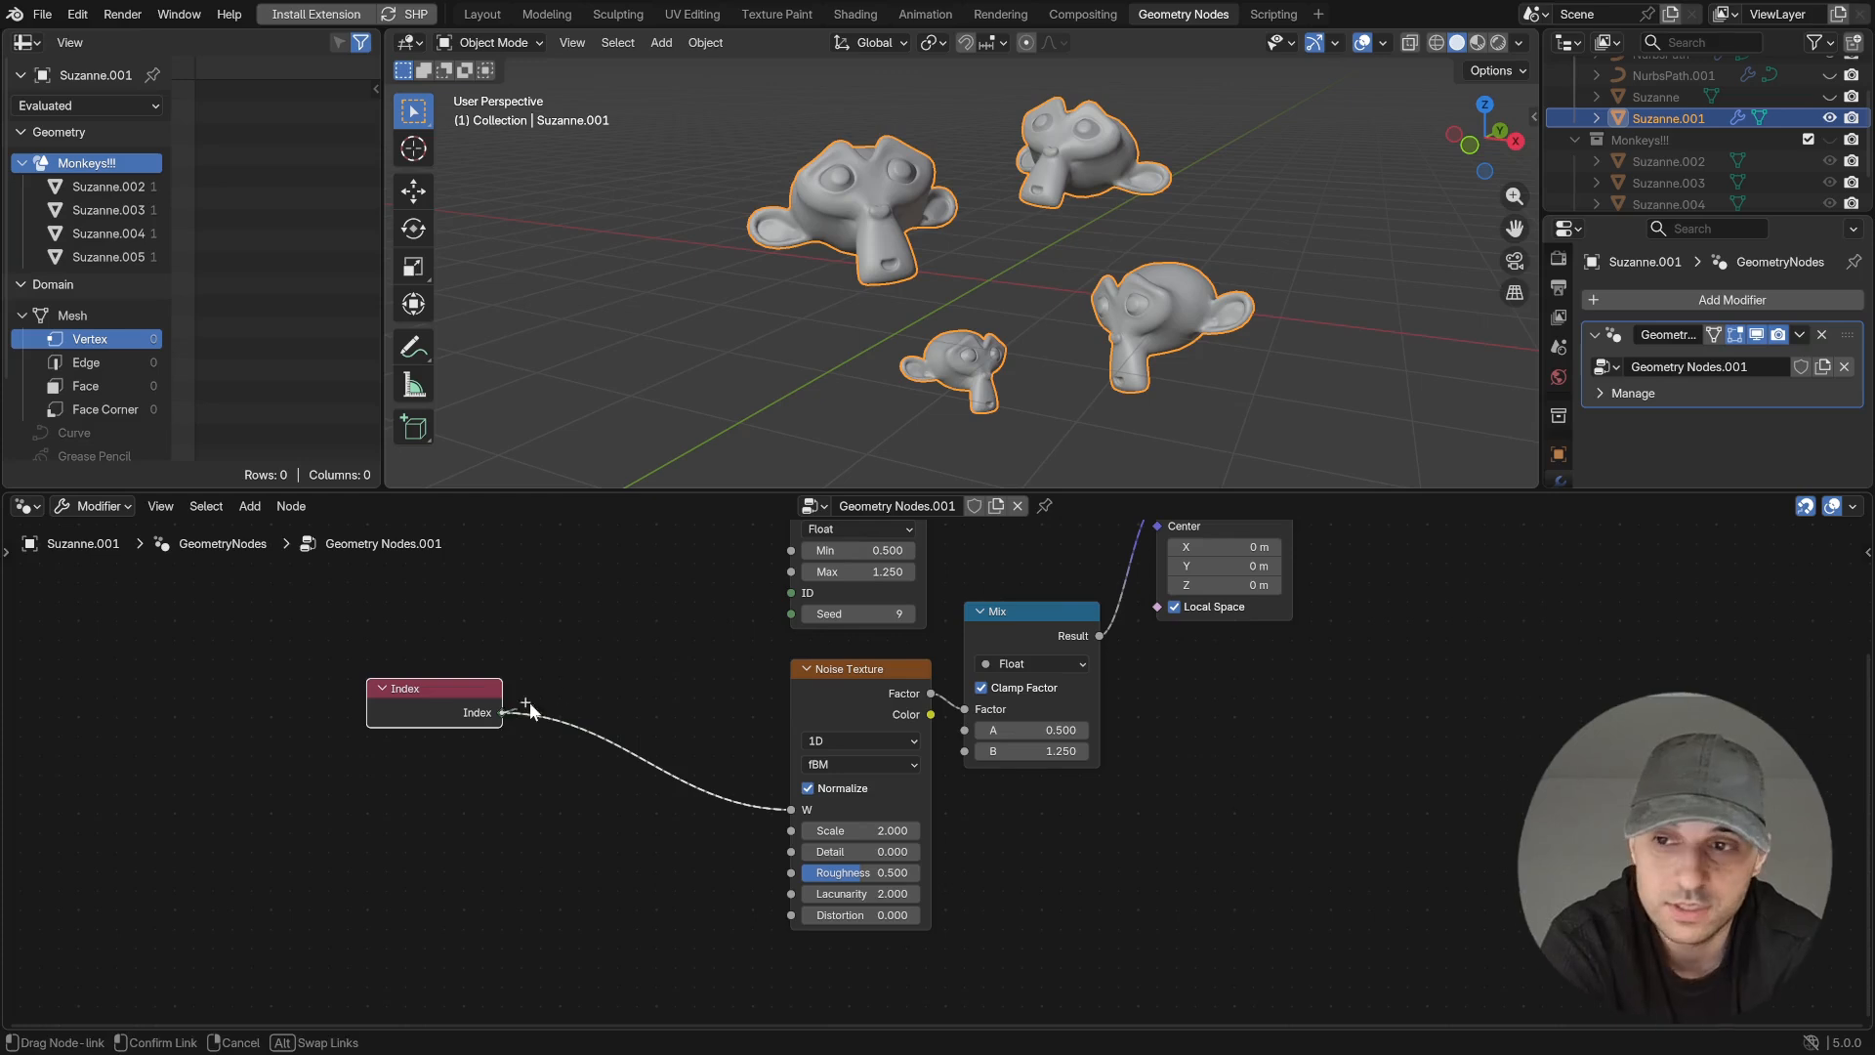
- Insert an Add node between Index and the Noise Texture's W and raise its added value to 1.9
key("shift+a")
type("add")
left_click(639, 714)
left_click(656, 763)
left_click_drag(638, 796, 682, 797)
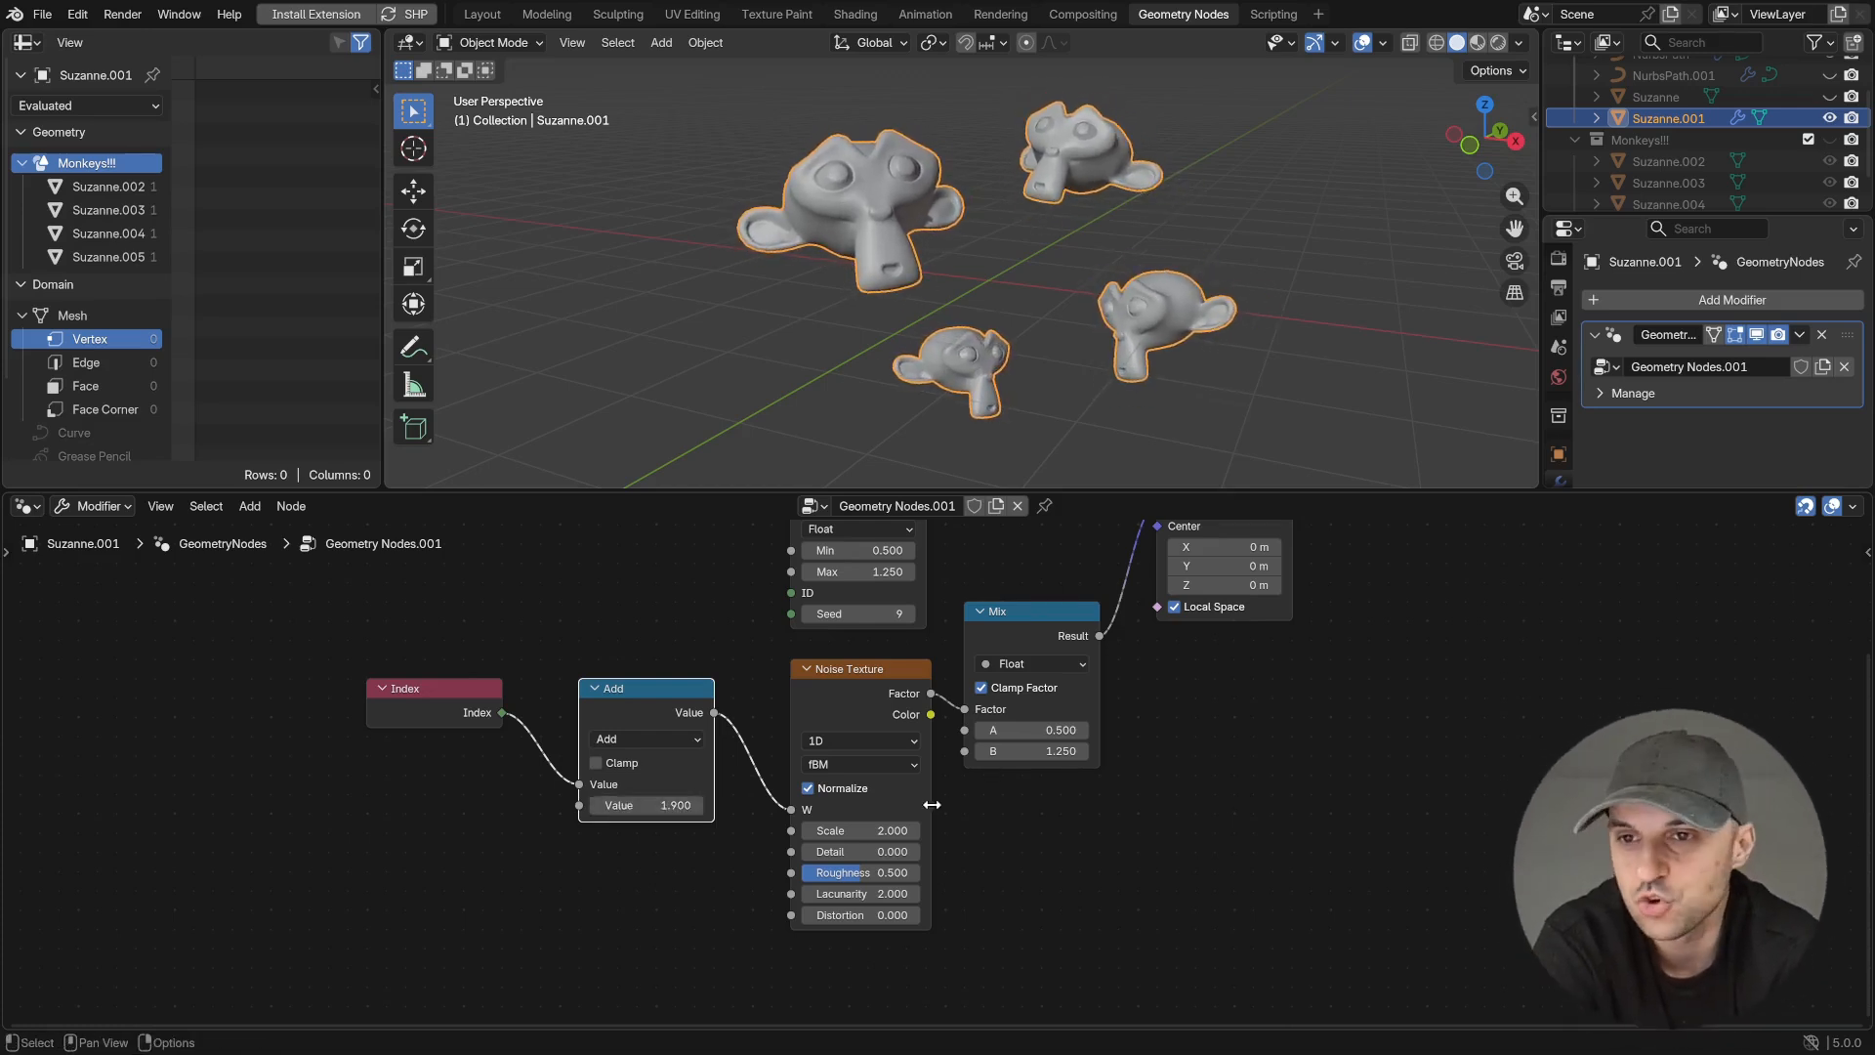
- Reconnect the Random Value output to Scale Instances' Scale and vary its Seed
middle_click_drag(927, 539, 879, 630)
left_click_drag(879, 592, 1107, 594)
left_click_drag(811, 704, 869, 704)
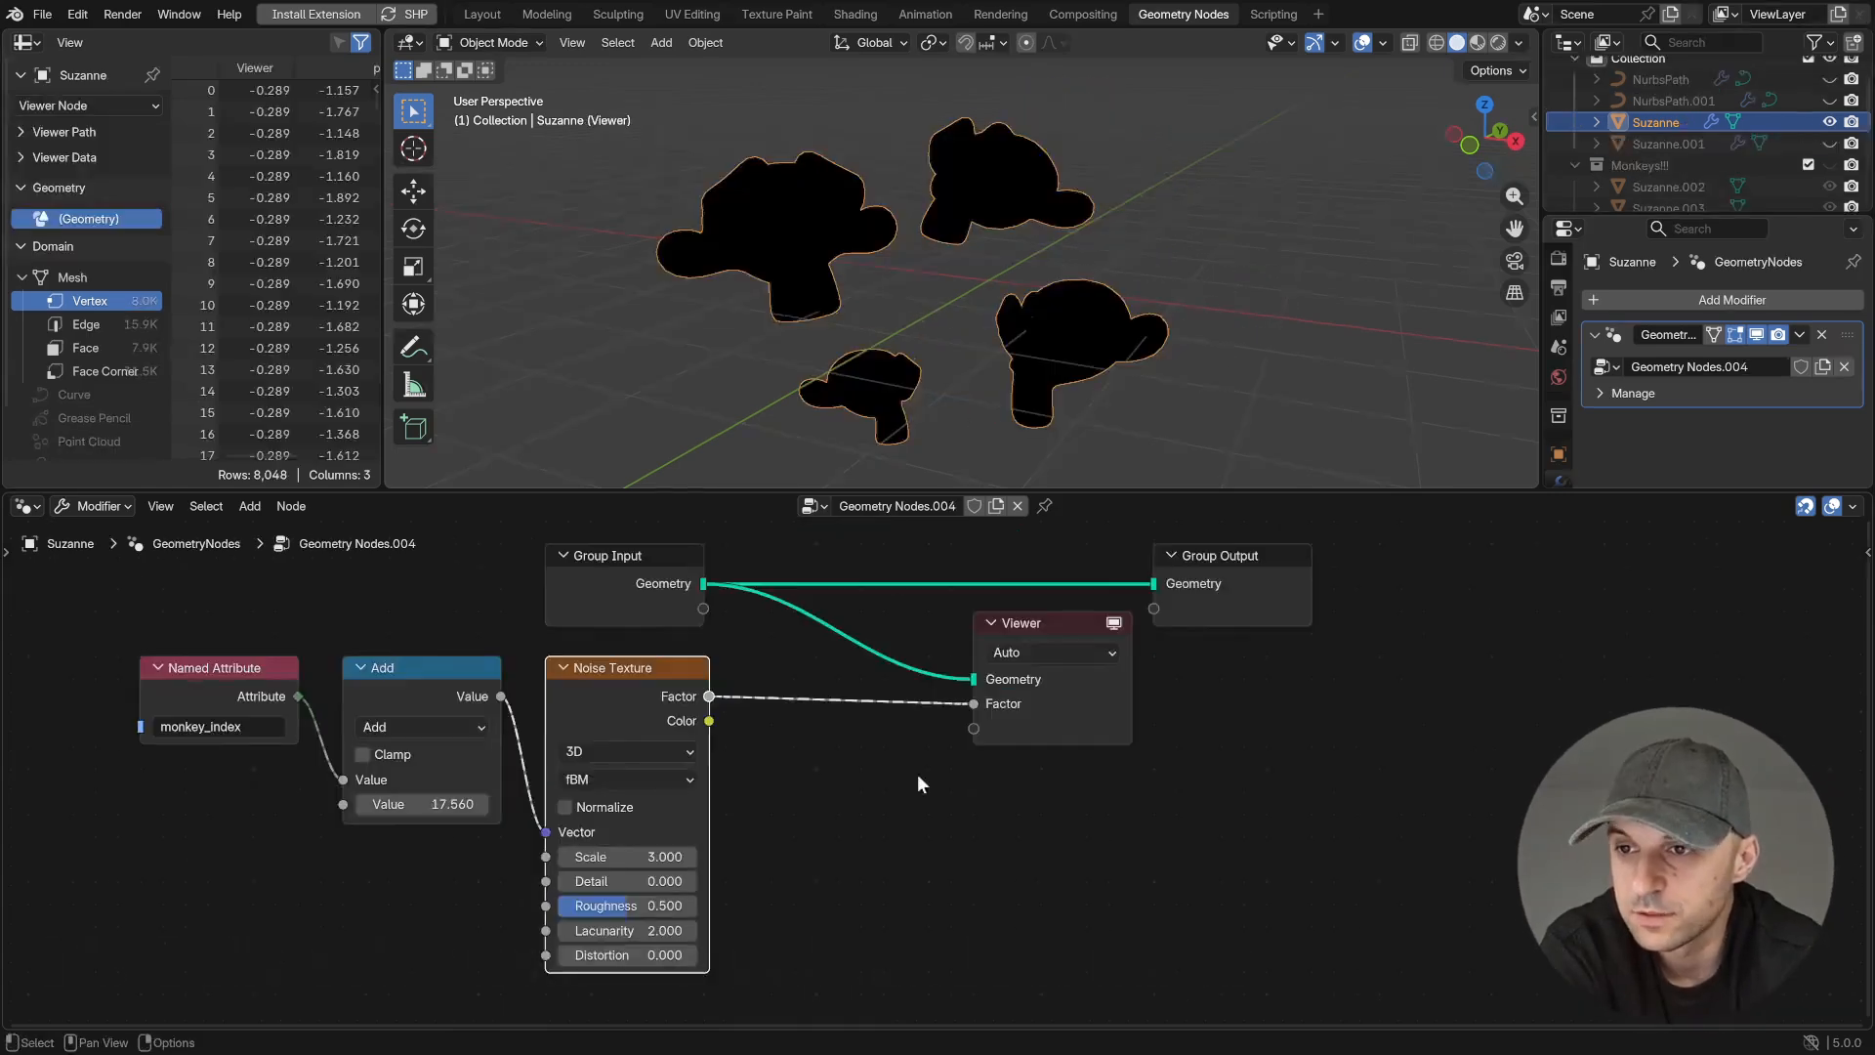
- Raise the Add value to 19.44 and split the Noise Texture's Color output with a Separate XYZ node
left_click_drag(421, 804, 449, 804)
left_click_drag(709, 720, 768, 803)
type("se")
left_click(814, 896)
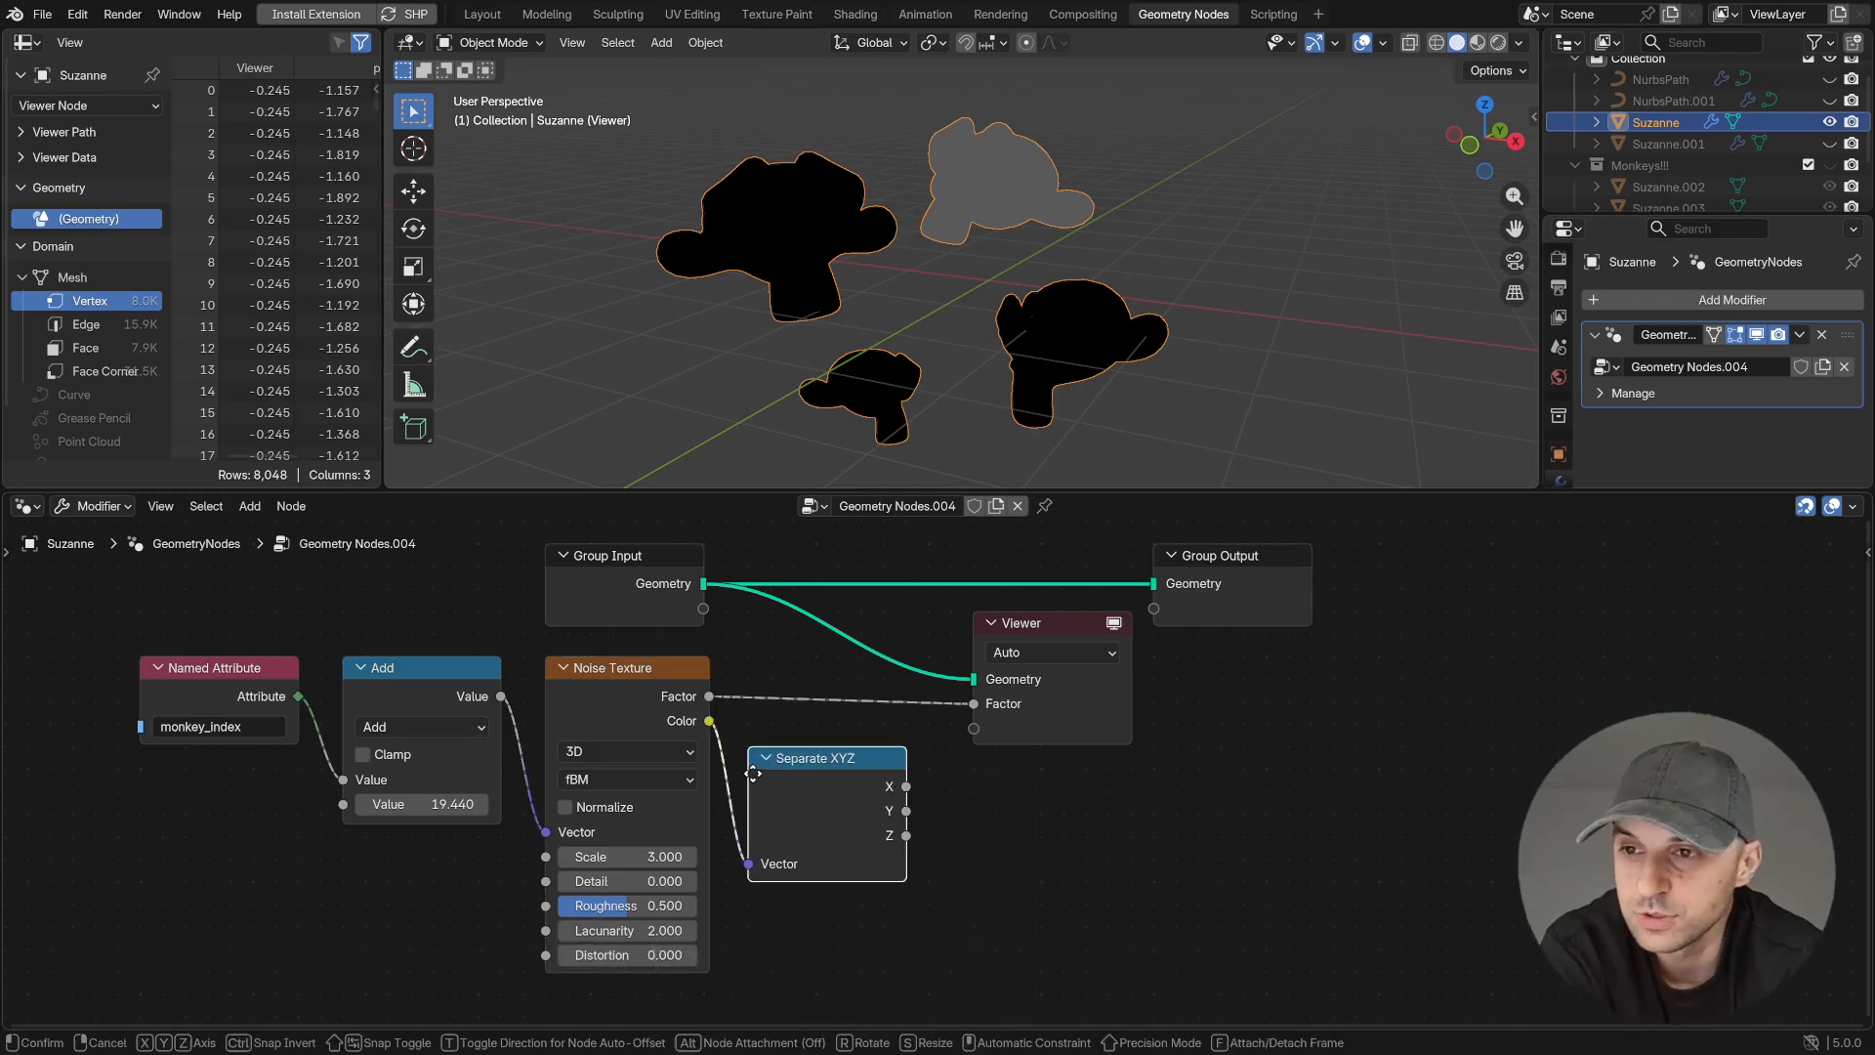
- Preview the Separate XYZ node's X, Y and Z outputs in the Viewer, nudging the Add value, and return to X
left_click(906, 787, "ctrl+shift")
left_click(906, 810, "ctrl+shift")
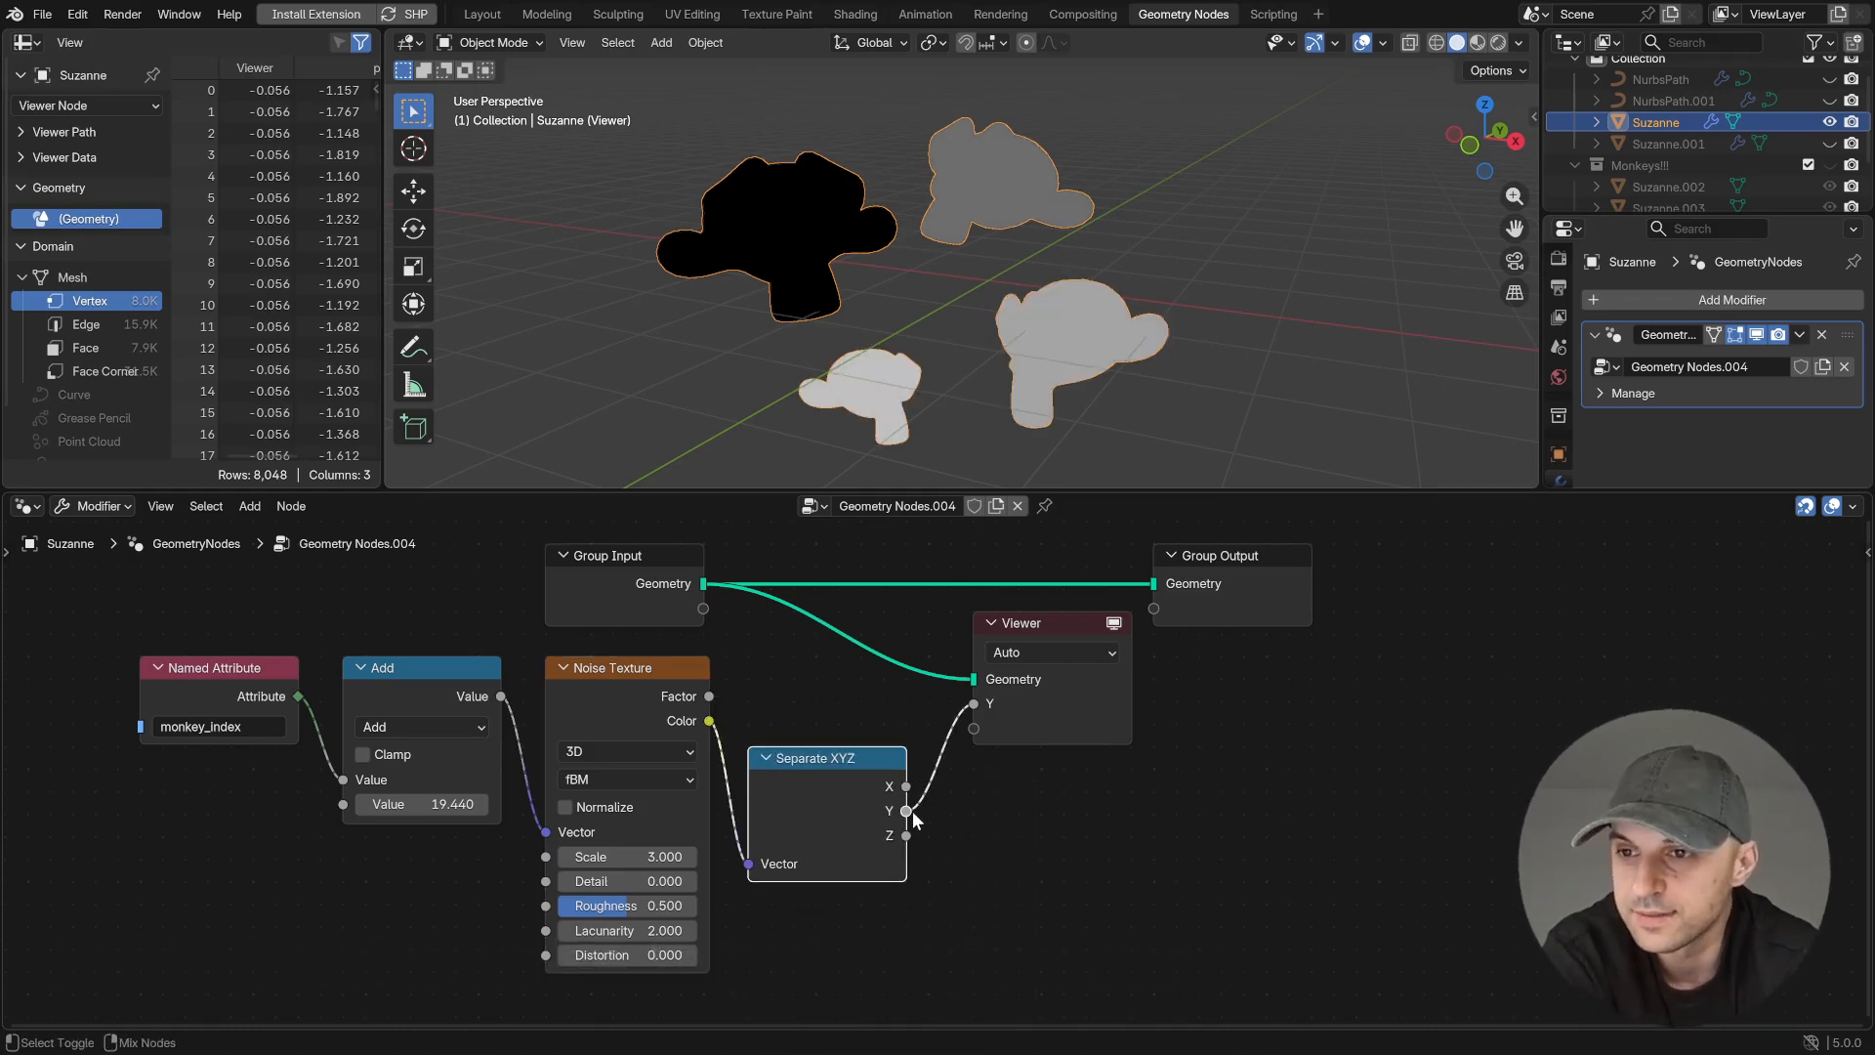
left_click(906, 835, "ctrl+shift")
left_click_drag(438, 804, 442, 804)
scroll(781, 767, "down", 9)
middle_click_drag(872, 799, 869, 721)
left_click(918, 713, "ctrl+shift")
left_click(918, 700, "ctrl+shift")
- Duplicate the Noise Texture node twice with its input links kept, placing the copies below the original
left_click(760, 656)
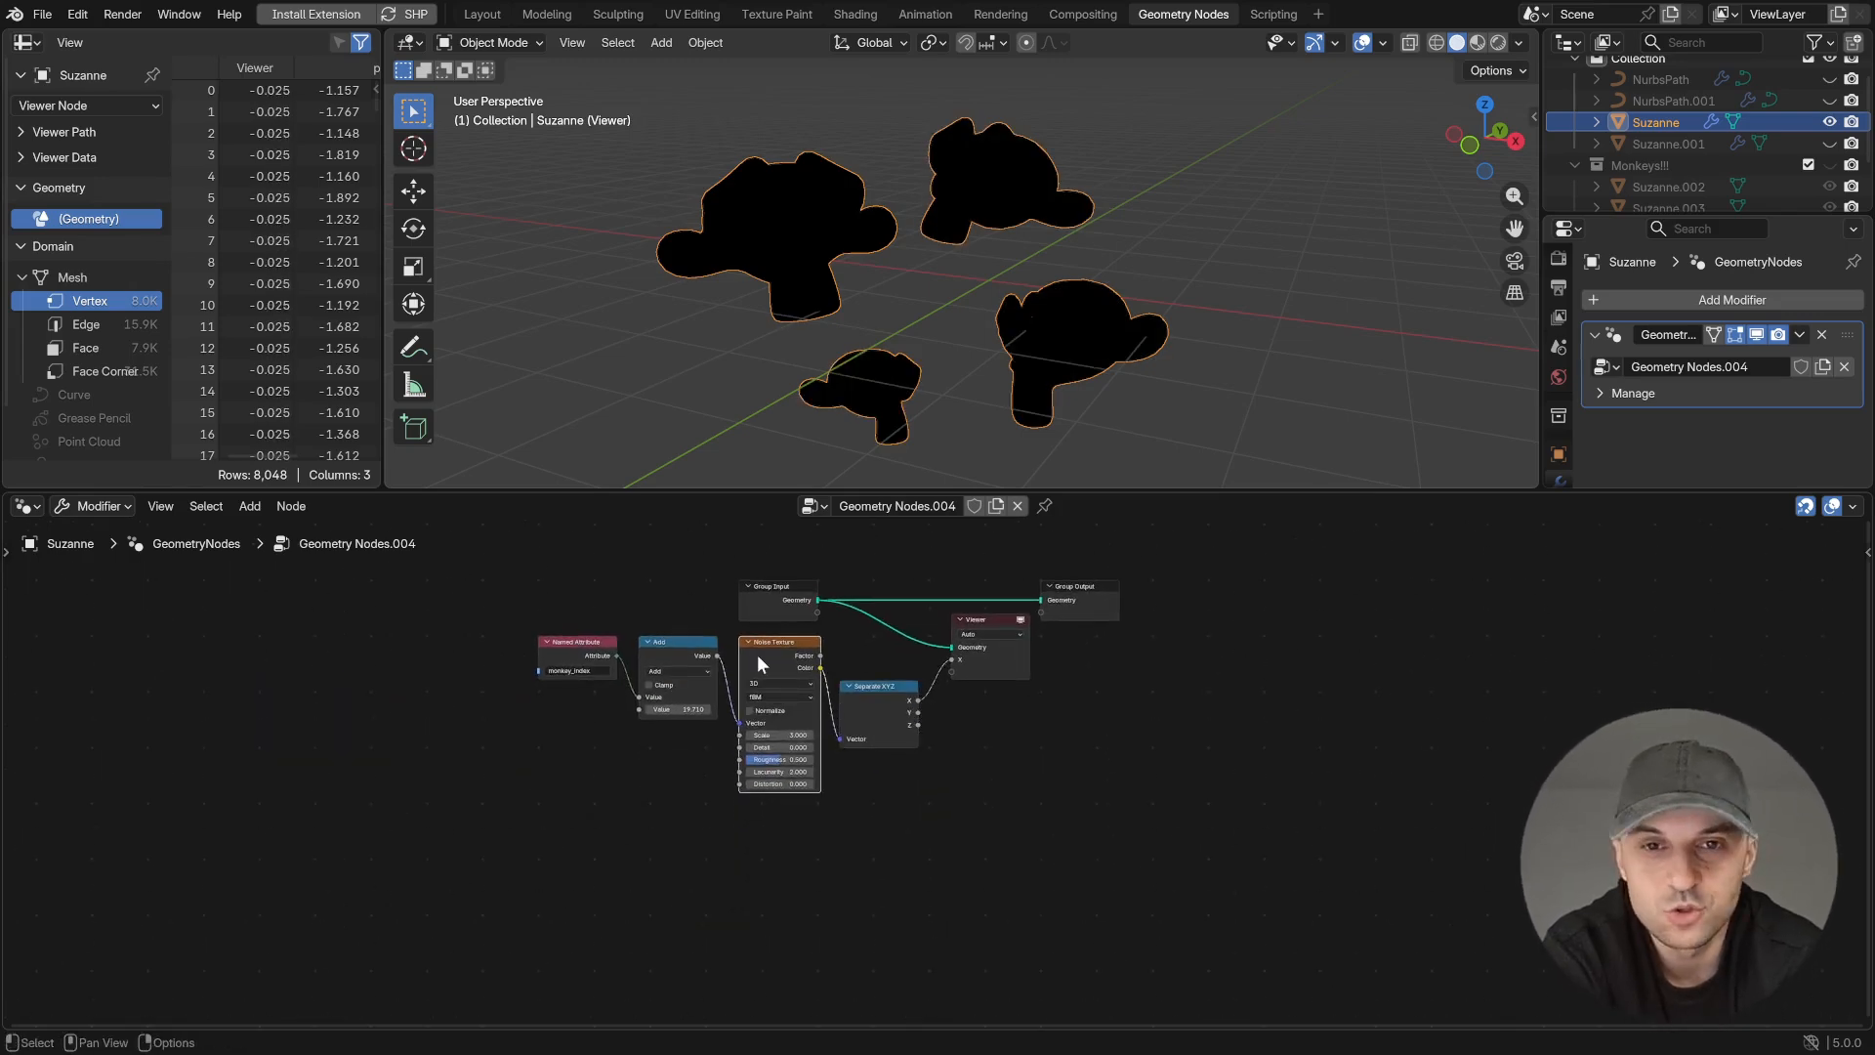
left_click(910, 715, "ctrl+shift")
left_click(771, 655)
key("ctrl+shift+d")
left_click(771, 812)
scroll(770, 799, "down", 3)
middle_click_drag(766, 791, 795, 724)
key("ctrl+shift+d")
left_click(811, 865)
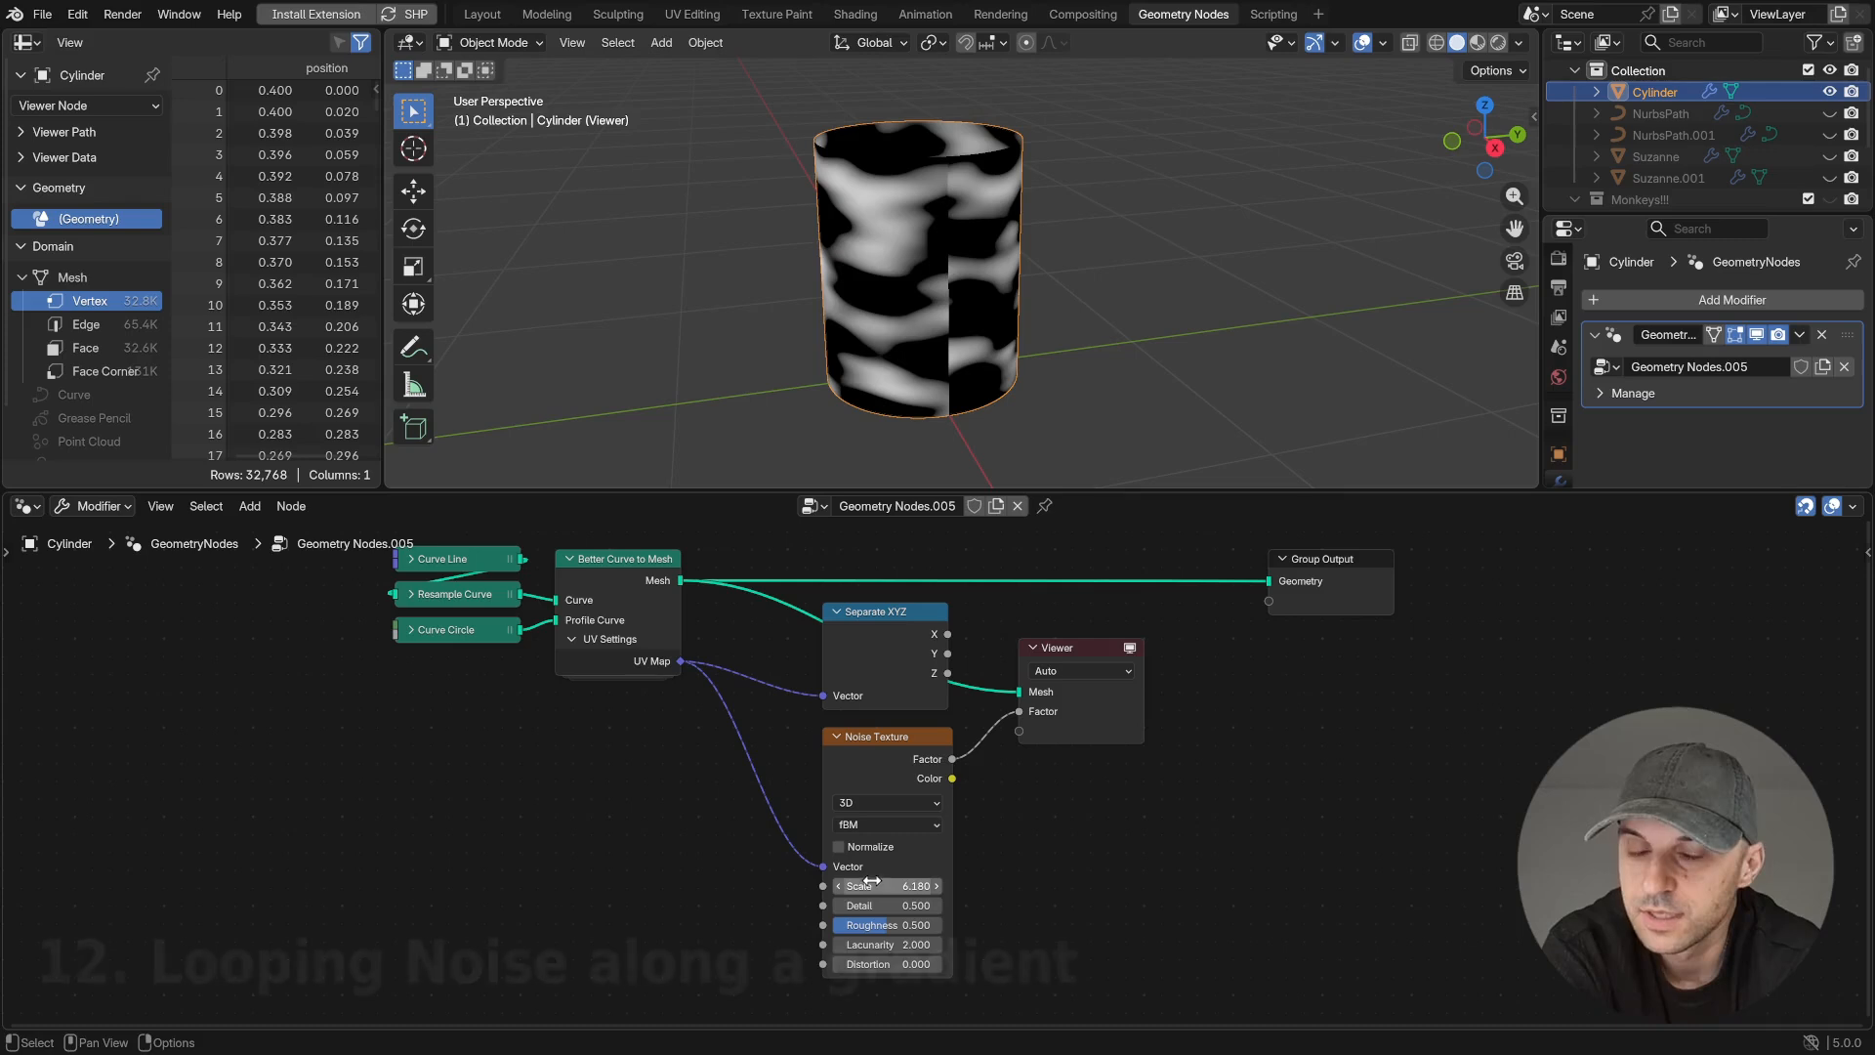
- Lower the cylinder's Noise Texture Scale to 6.18 and preview the Separate XYZ node's Y gradient
left_click_drag(887, 885, 885, 886)
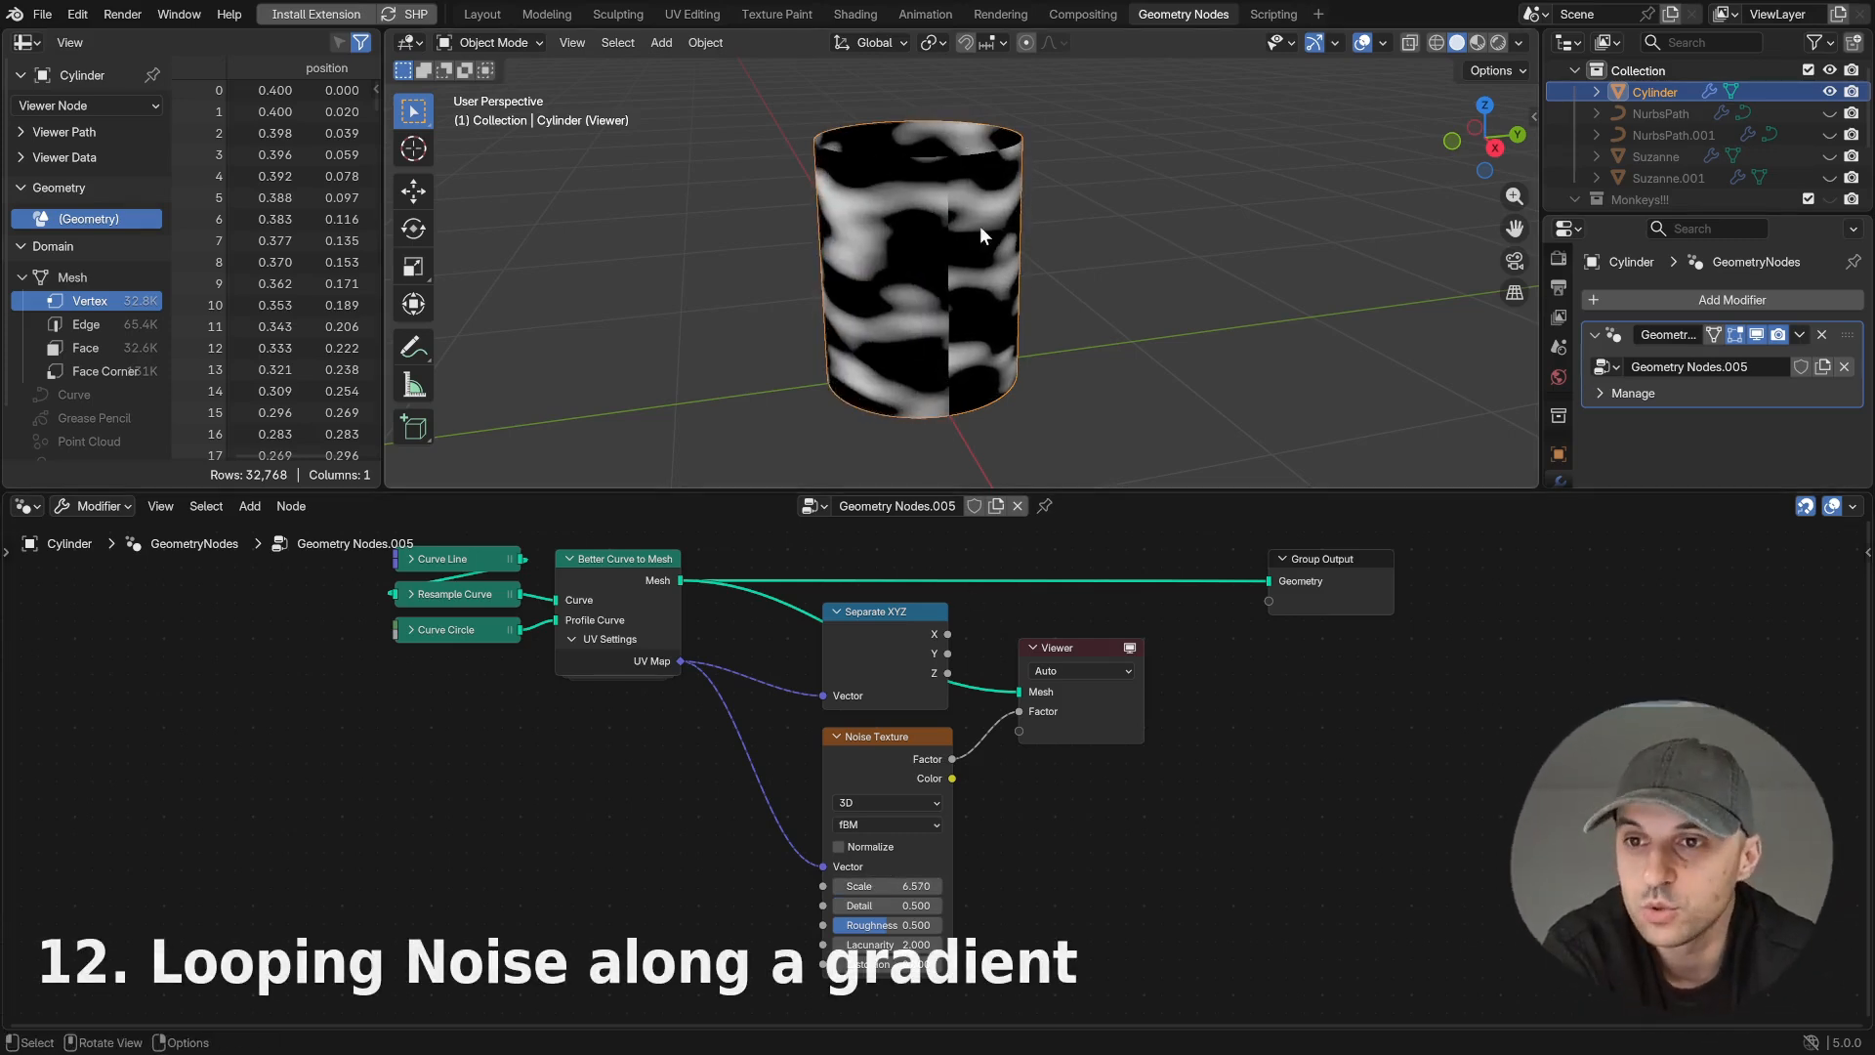
scroll(986, 413, "up", 1)
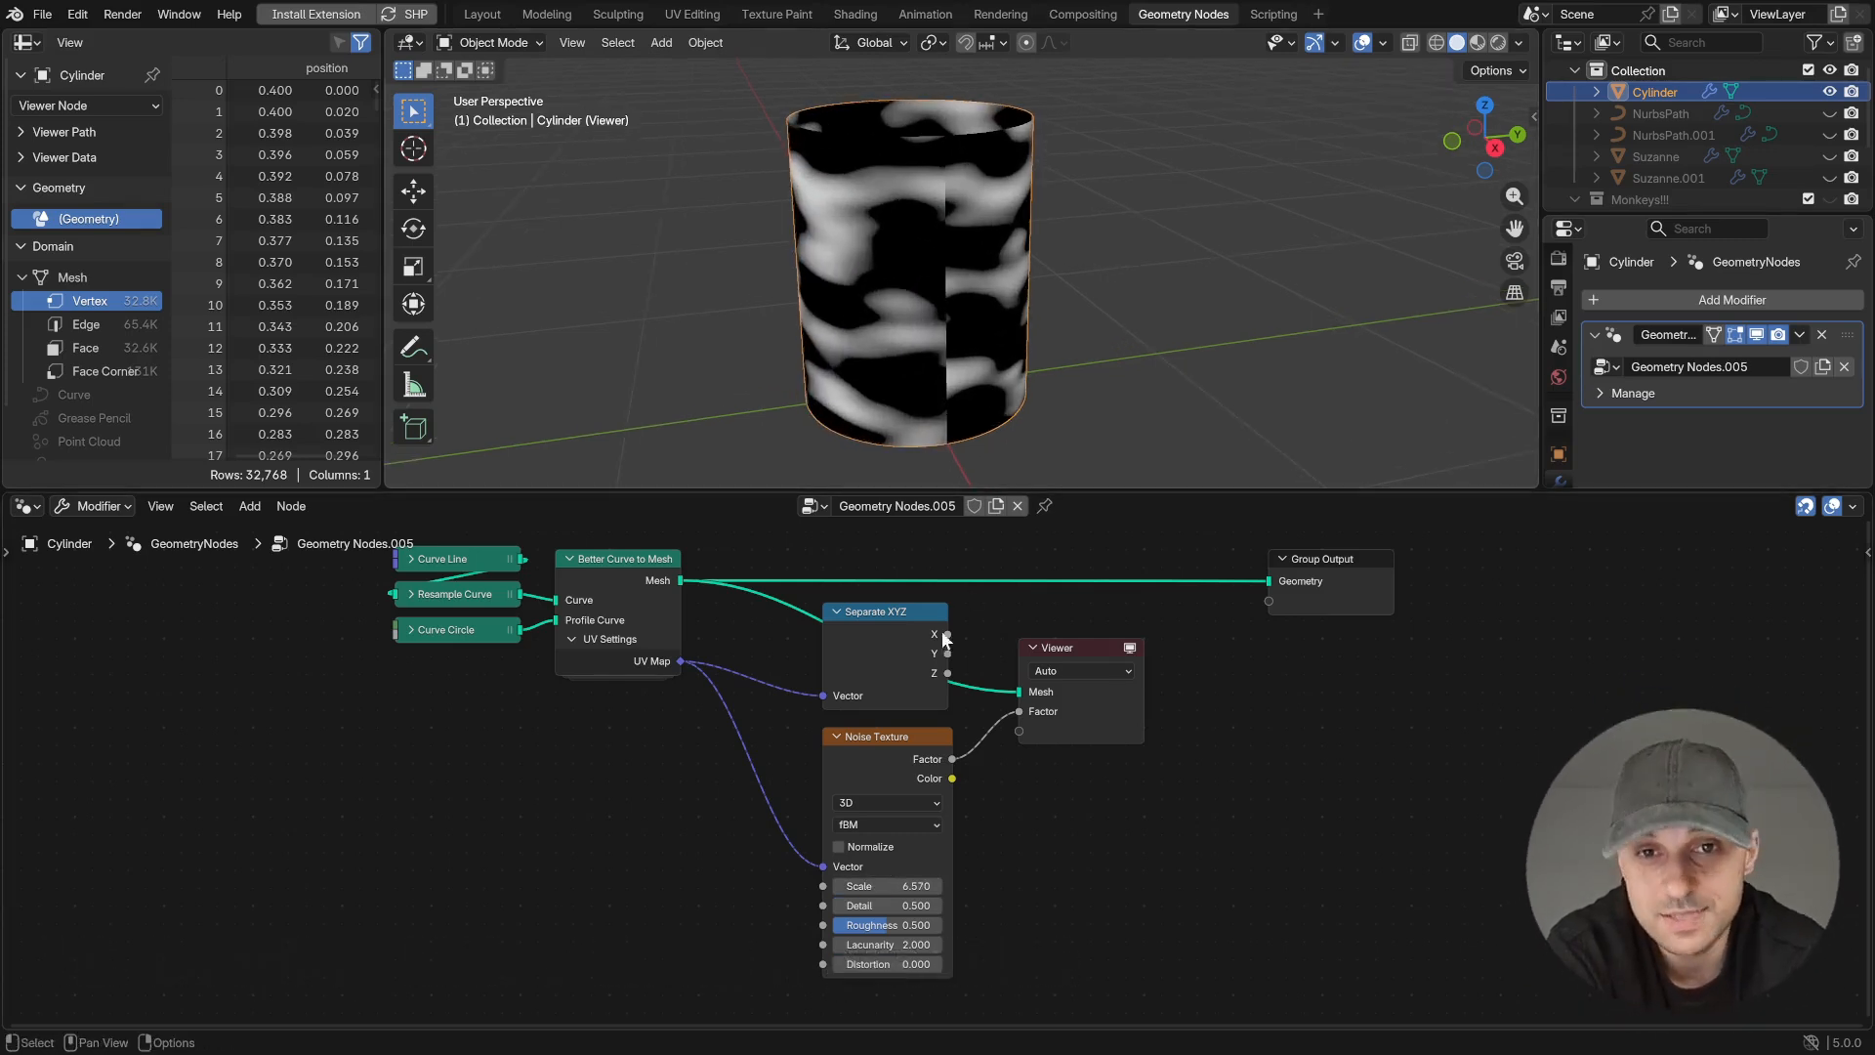
mouse_move(898, 884)
left_mouse_down()
mouse_move(922, 885)
mouse_move(891, 885)
left_mouse_up()
left_click_drag(1018, 711, 948, 654)
mouse_move(987, 326)
middle_mouse_down()
mouse_move(1029, 326)
mouse_move(985, 324)
mouse_move(986, 340)
middle_mouse_up()
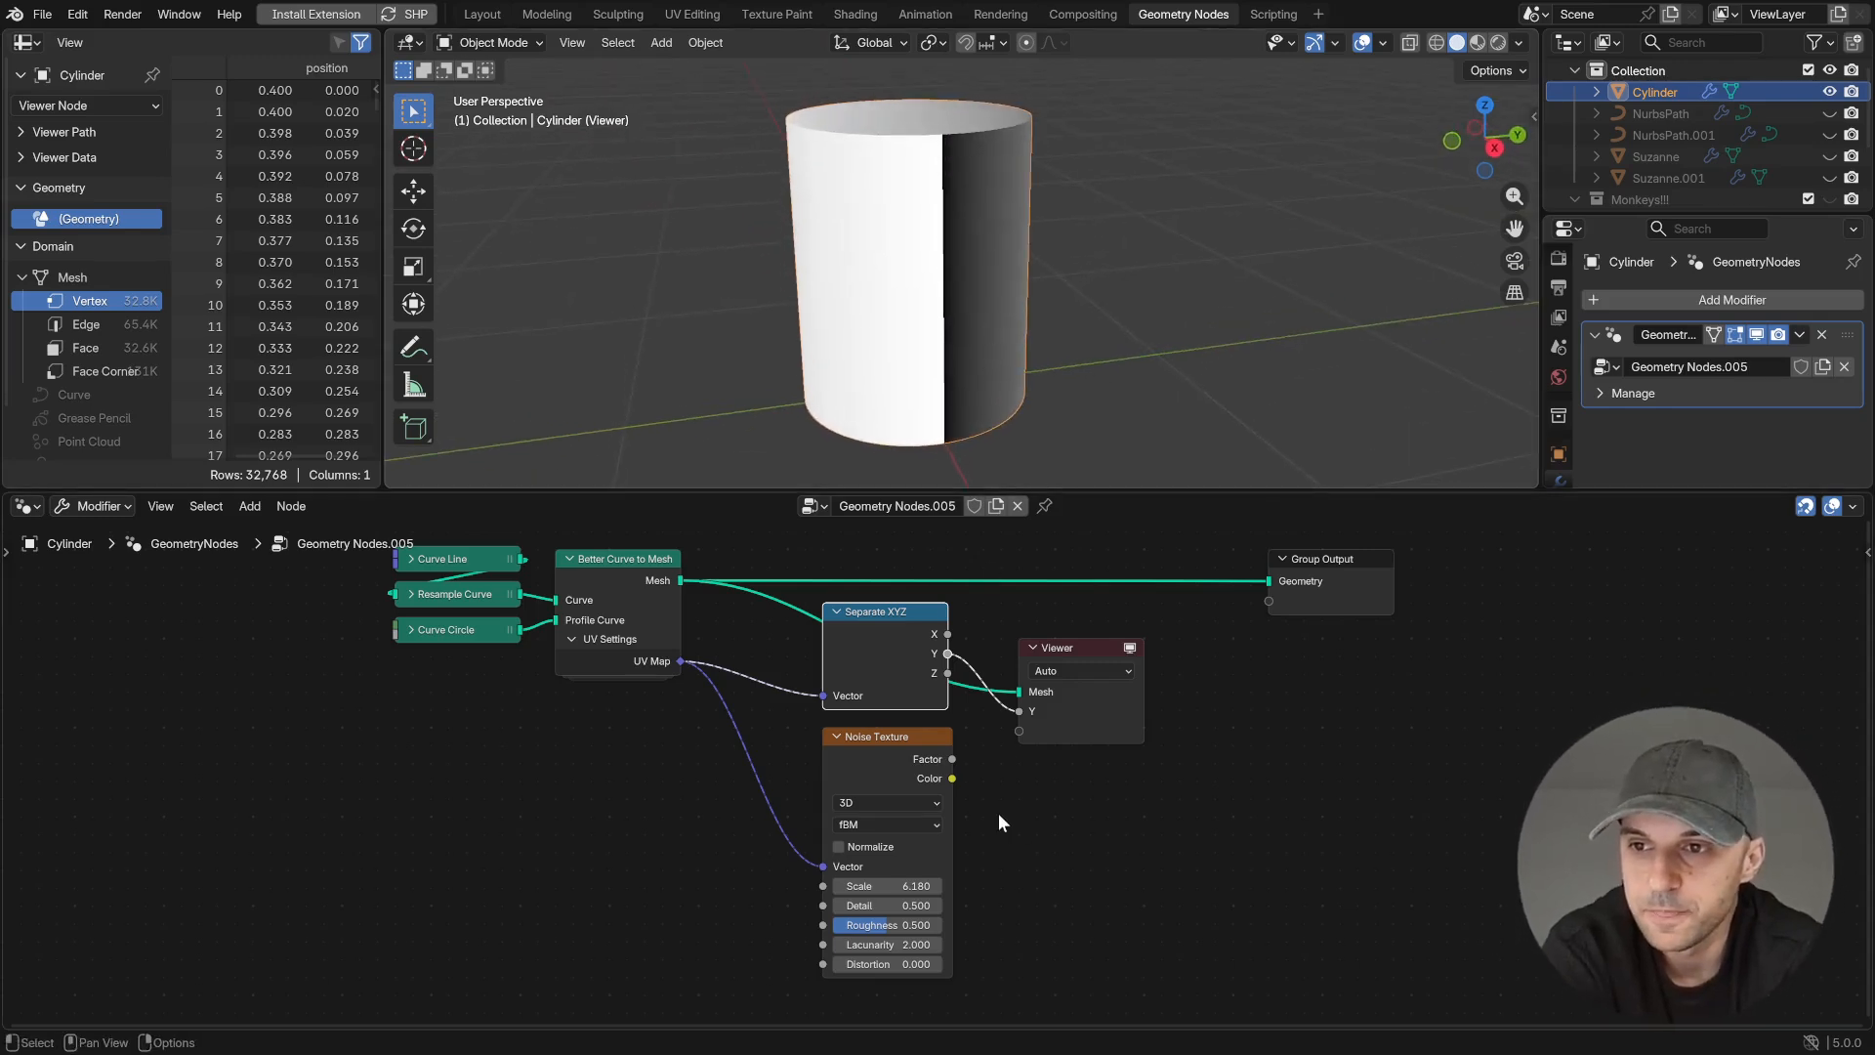
- Preview the Noise Texture's Factor on the cylinder and raise its Scale to 6.63
left_click(953, 766, "ctrl+shift")
scroll(1045, 348, "down", 2)
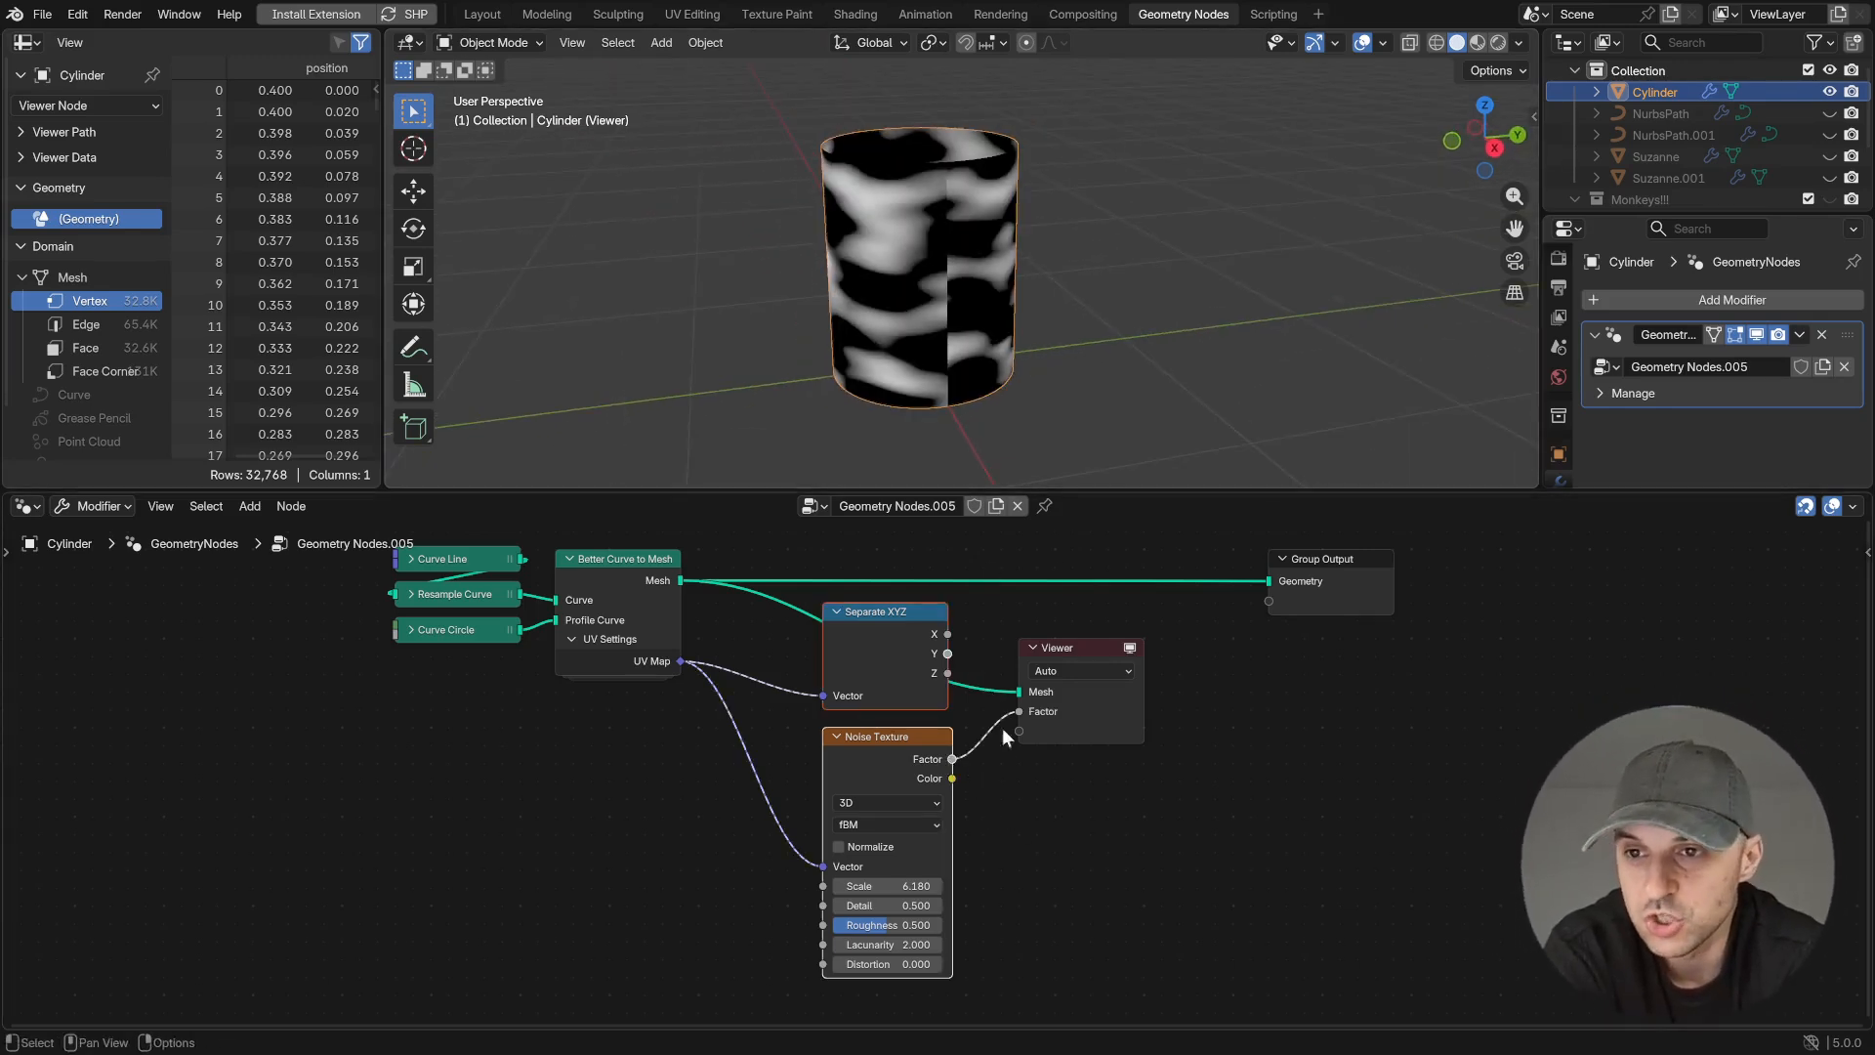
left_click_drag(852, 885, 900, 886)
- Duplicate the Noise Texture below the original, keeping its link from the UV Map
middle_click_drag(1122, 905, 1145, 868)
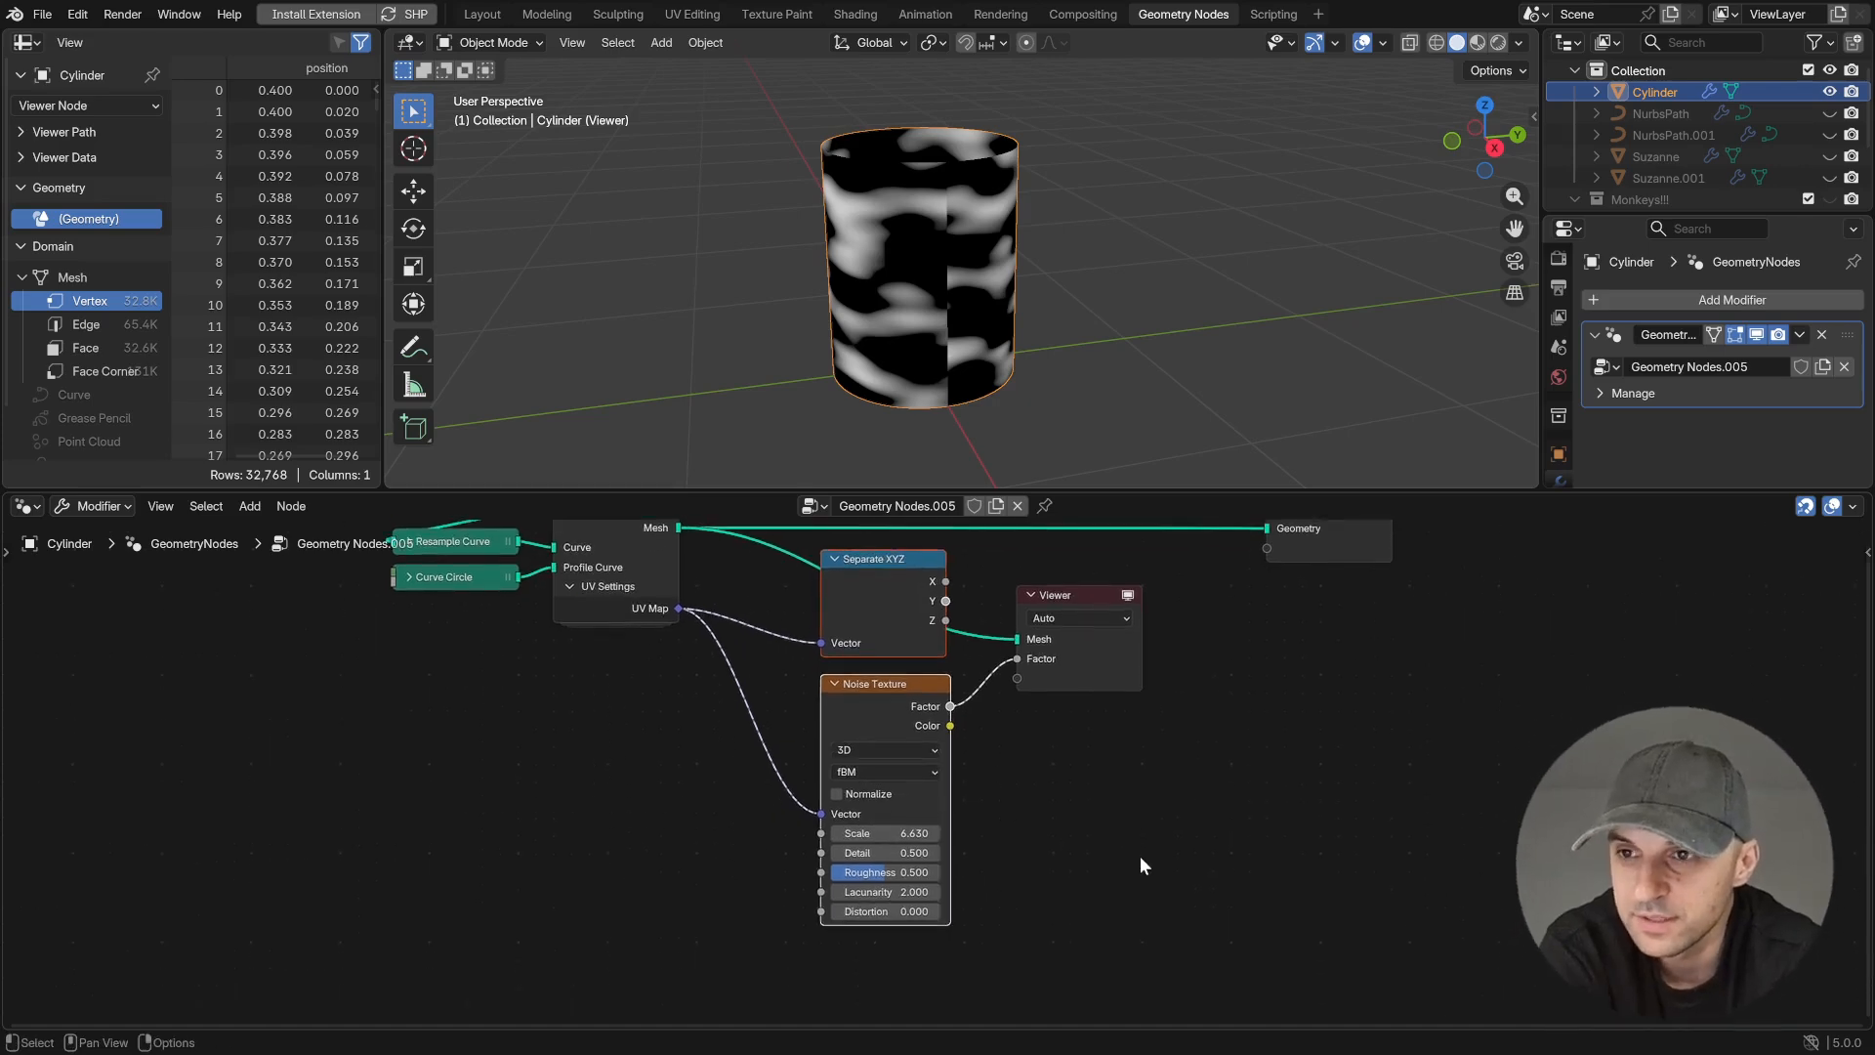
scroll(1140, 862, "down", 2)
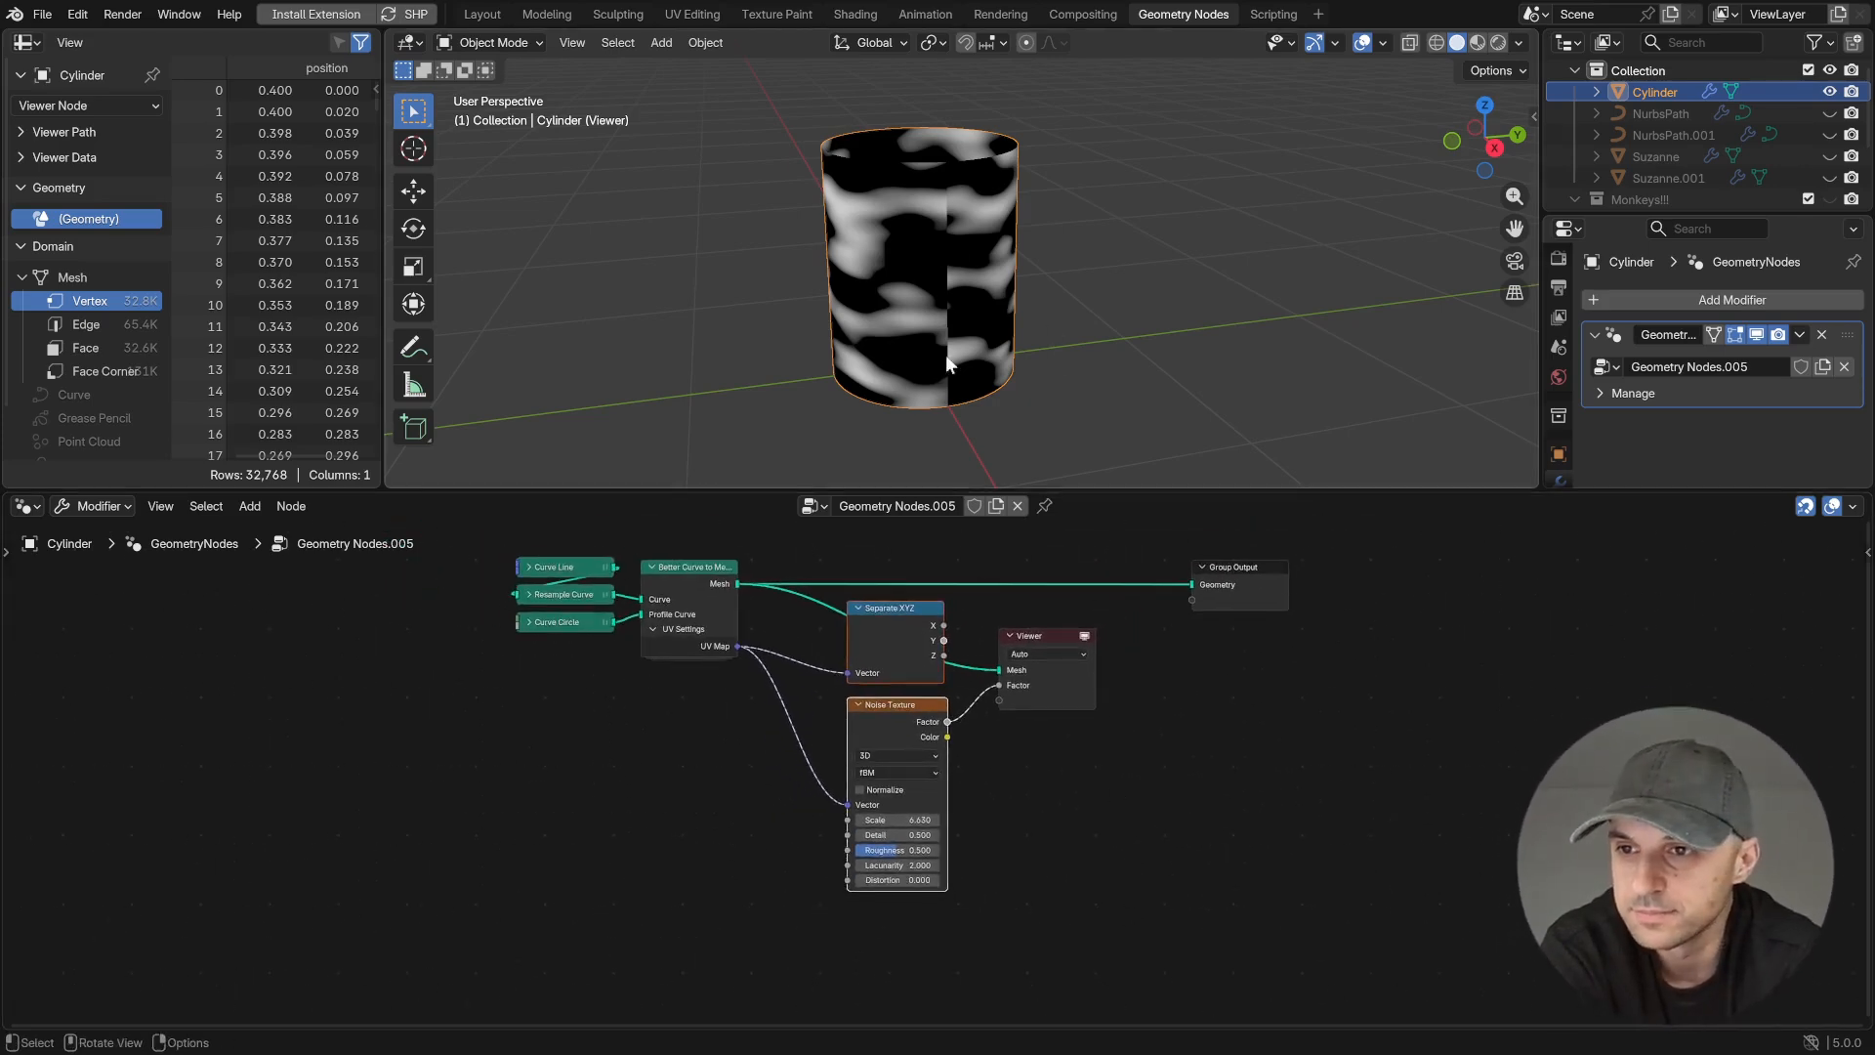
middle_click_drag(1031, 828, 1024, 724)
left_click(898, 612)
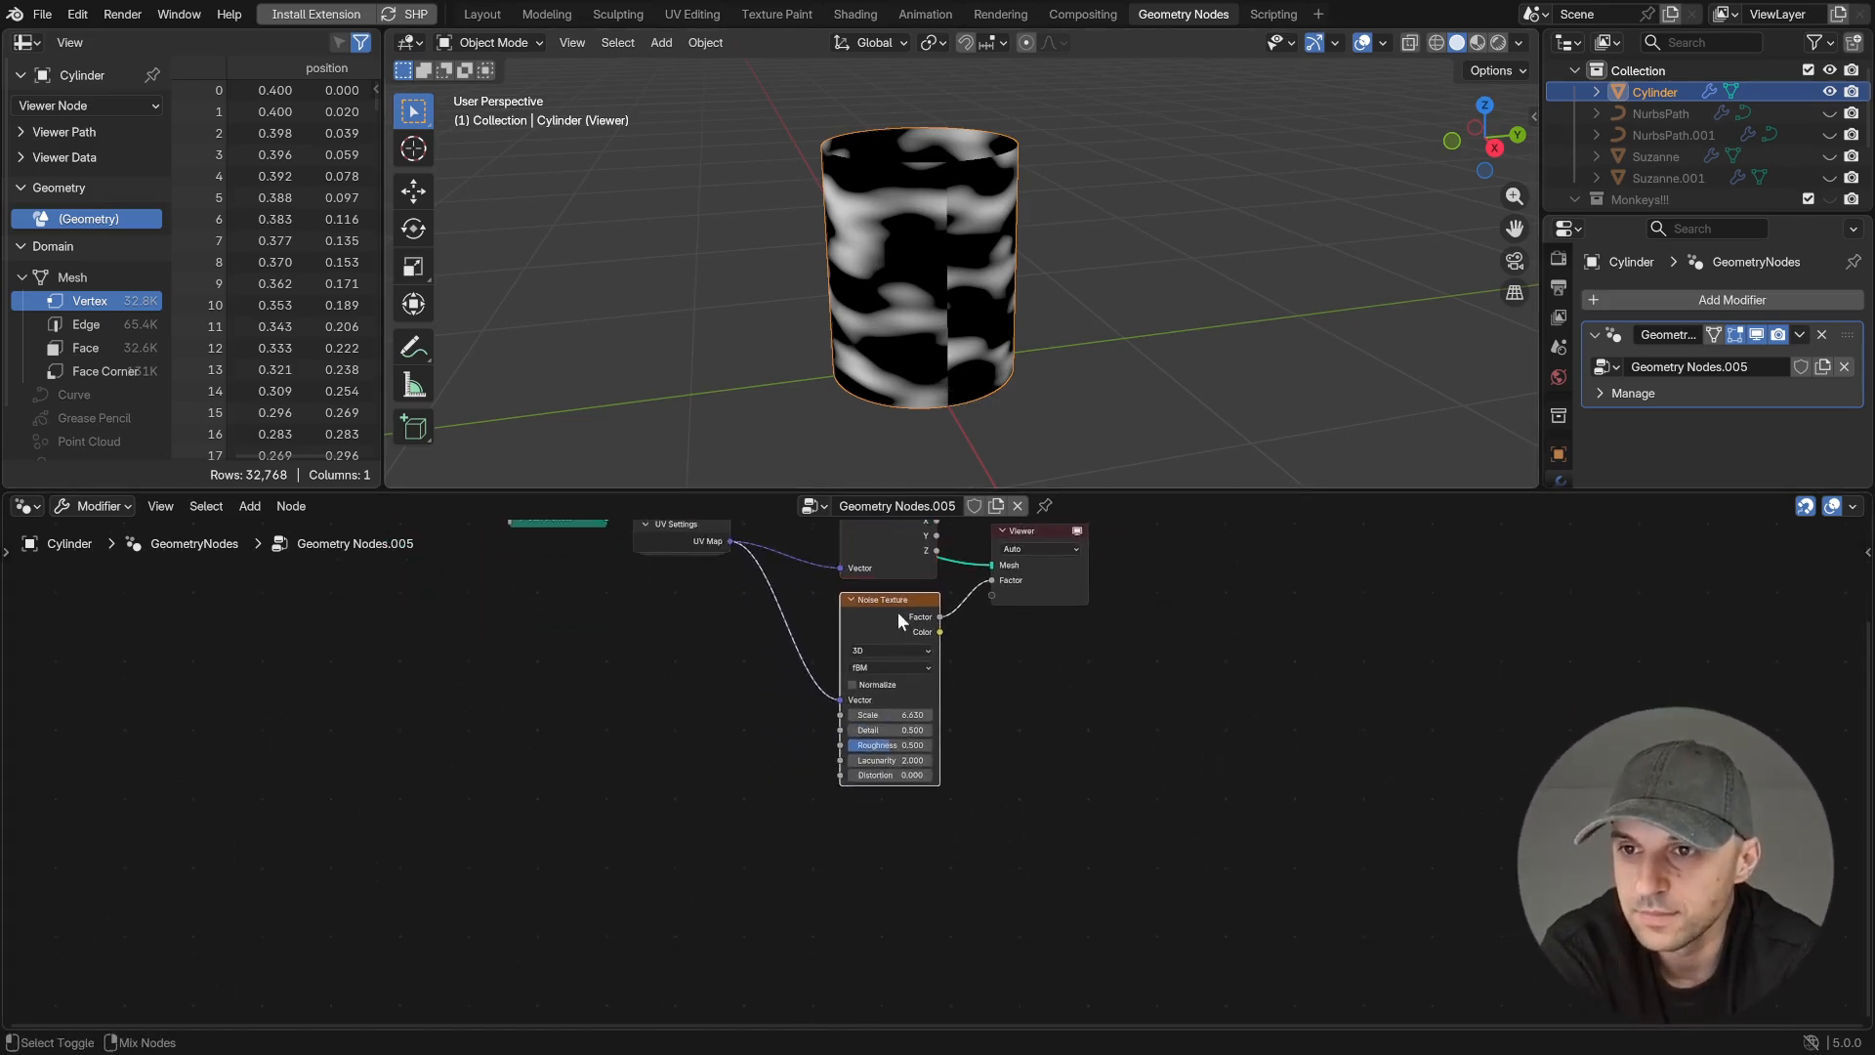
key("shift+d")
left_click(899, 808)
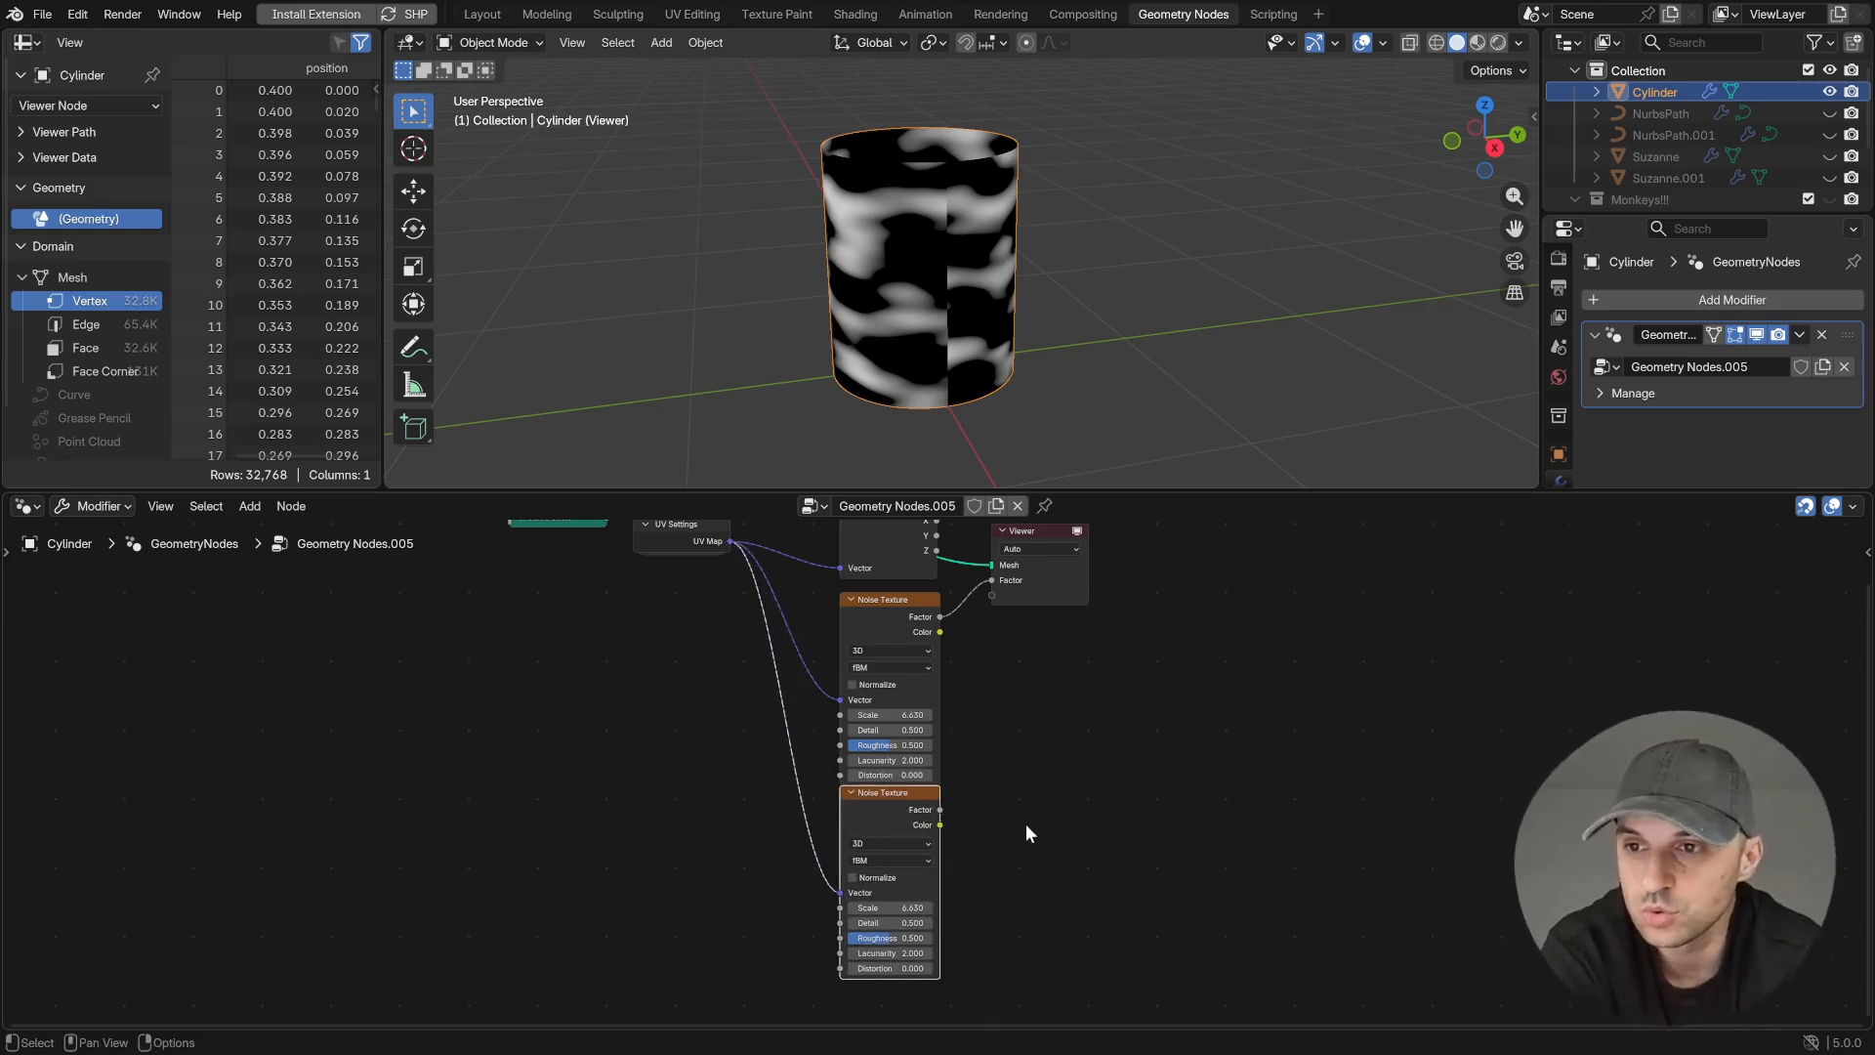
- Add a Value node set to 6.9 and connect it to the Scale of both Noise Textures
scroll(1025, 833, "up", 2)
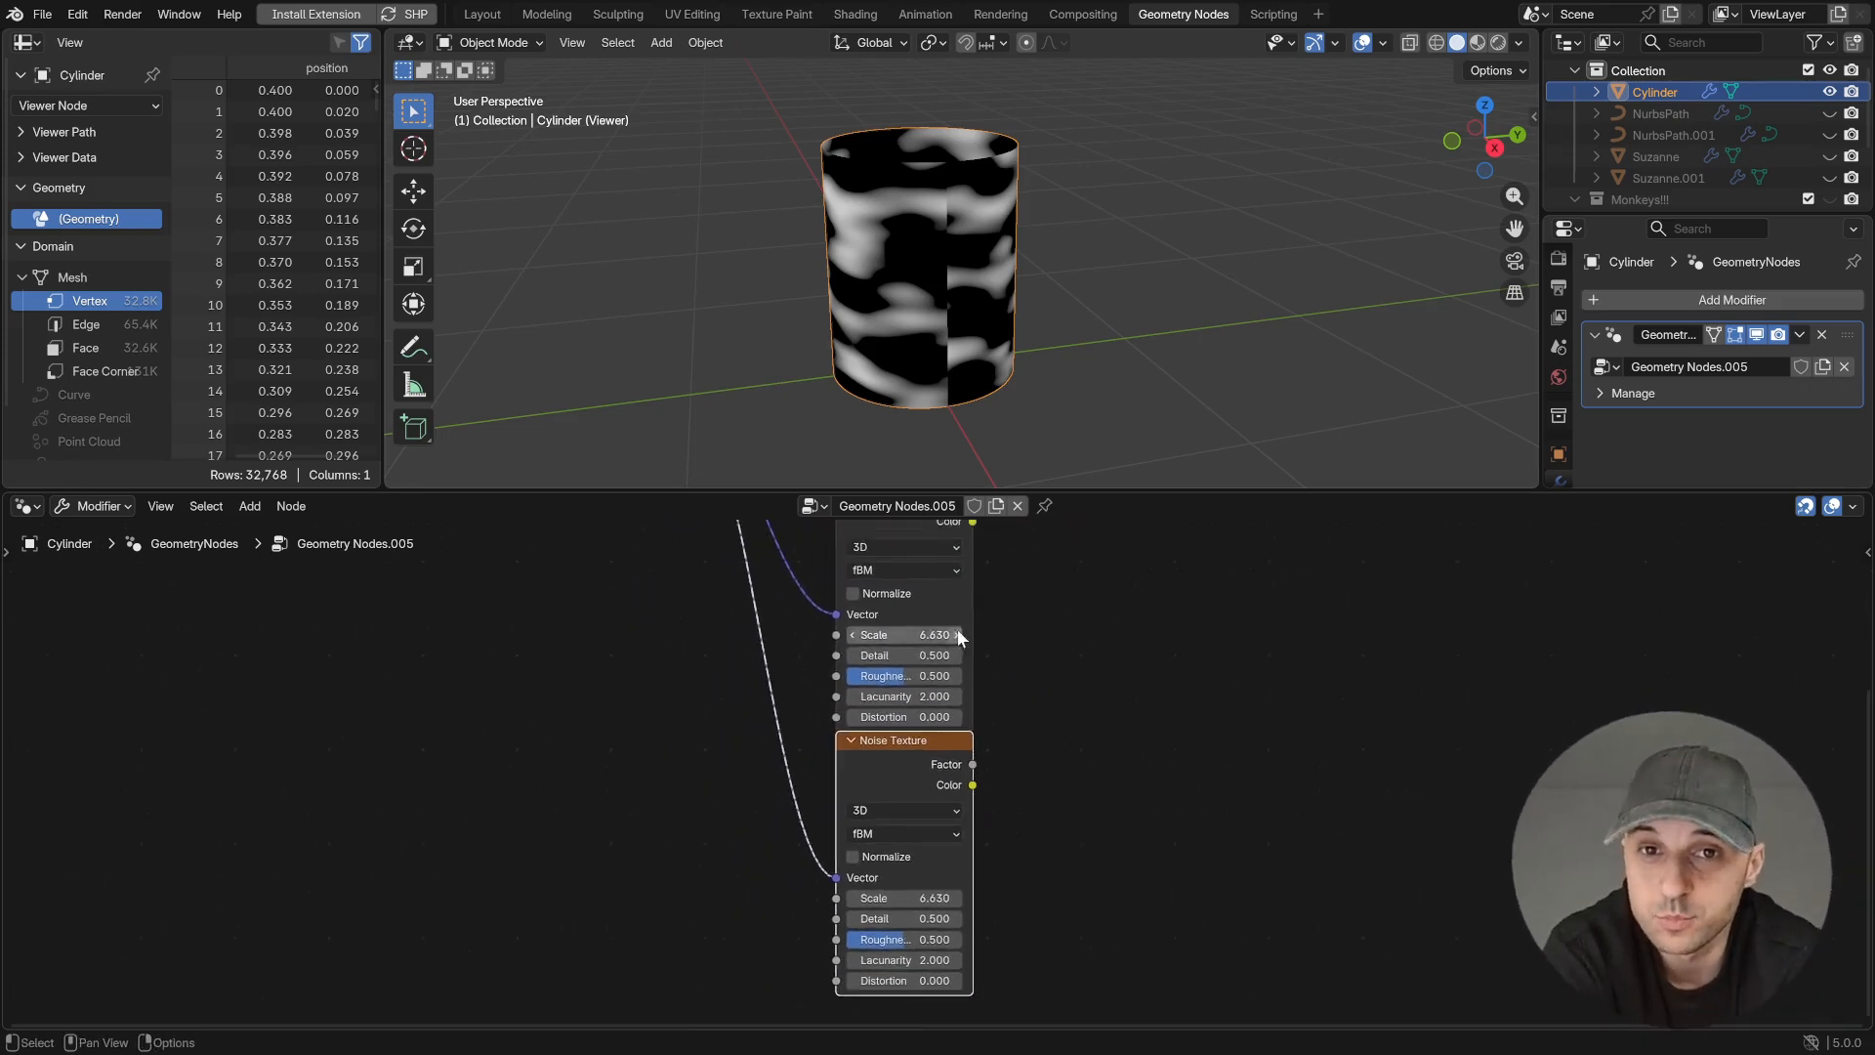
key("shift+a")
type("val")
key("Return")
left_click(583, 774)
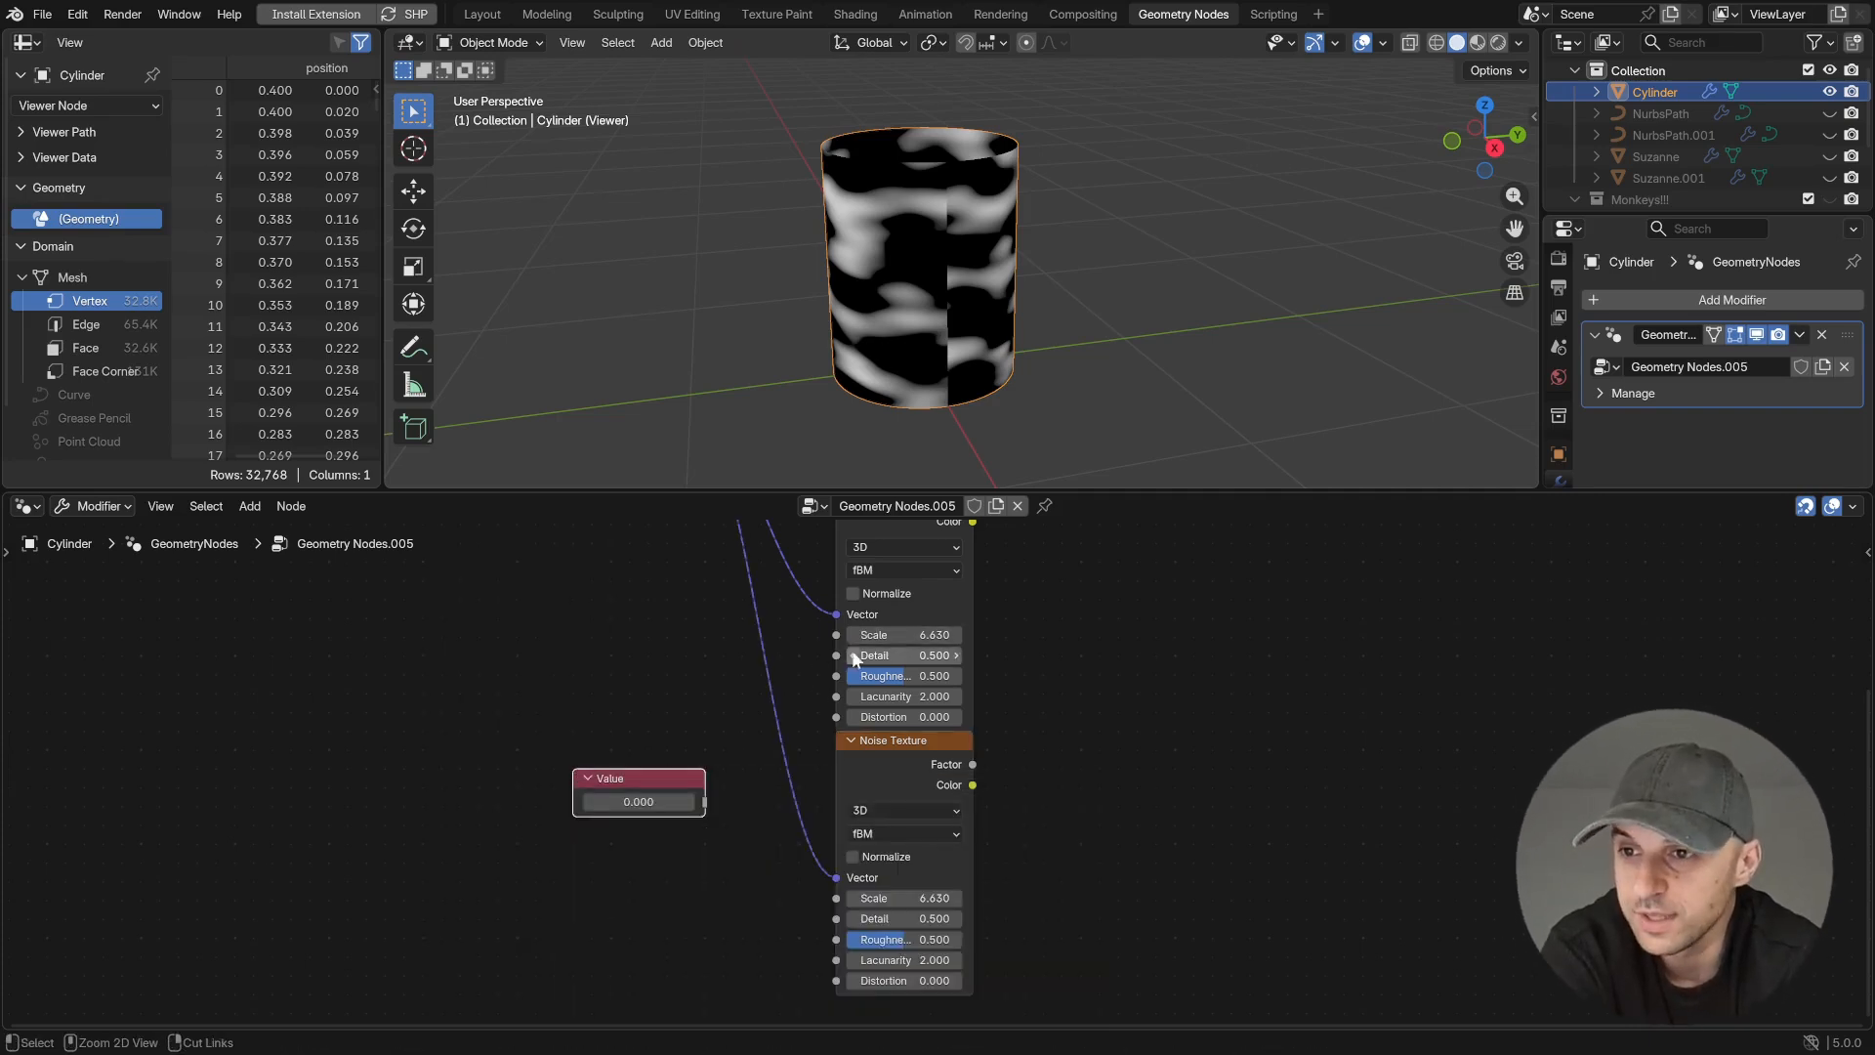
mouse_move(706, 799)
left_mouse_down()
mouse_move(829, 627)
mouse_move(803, 886)
mouse_move(836, 899)
mouse_move(688, 803)
left_mouse_up()
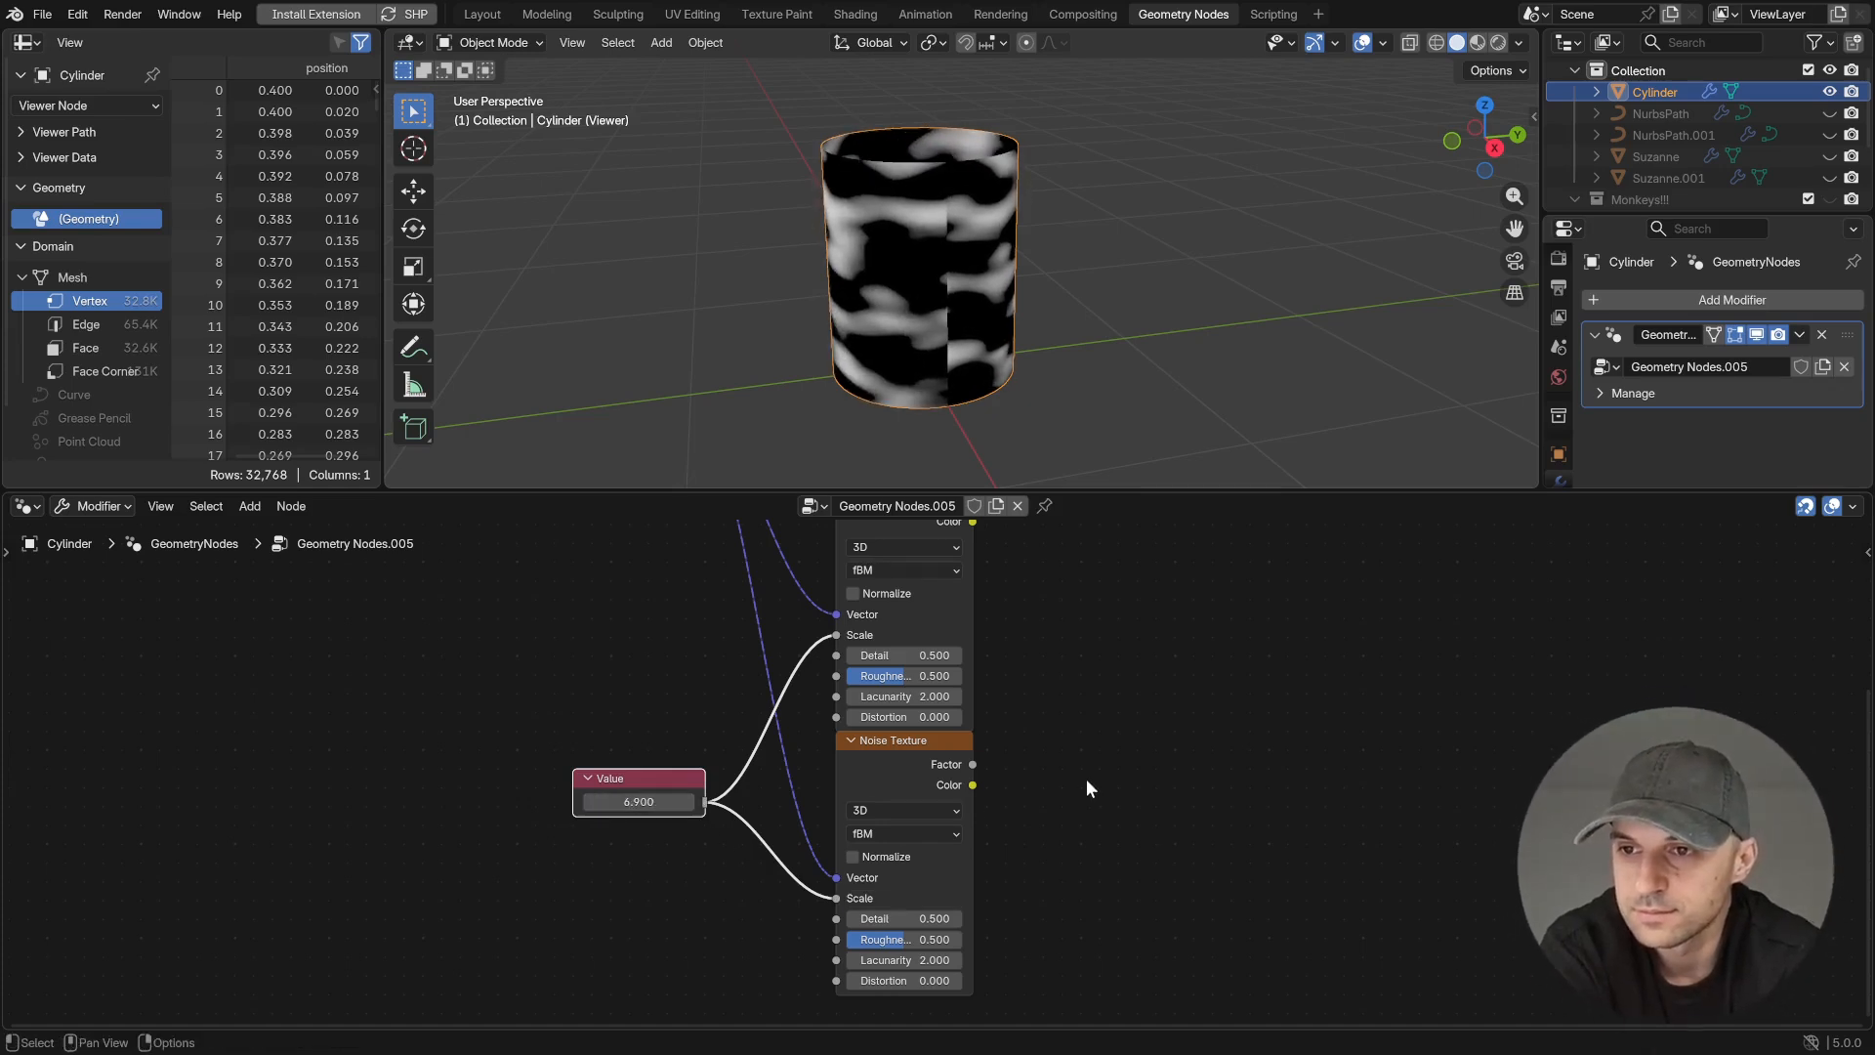
- Insert a vector Subtract node between the UV Map output and the second Noise Texture's Vector
middle_click_drag(1086, 856, 1185, 934)
scroll(838, 744, "down", 2)
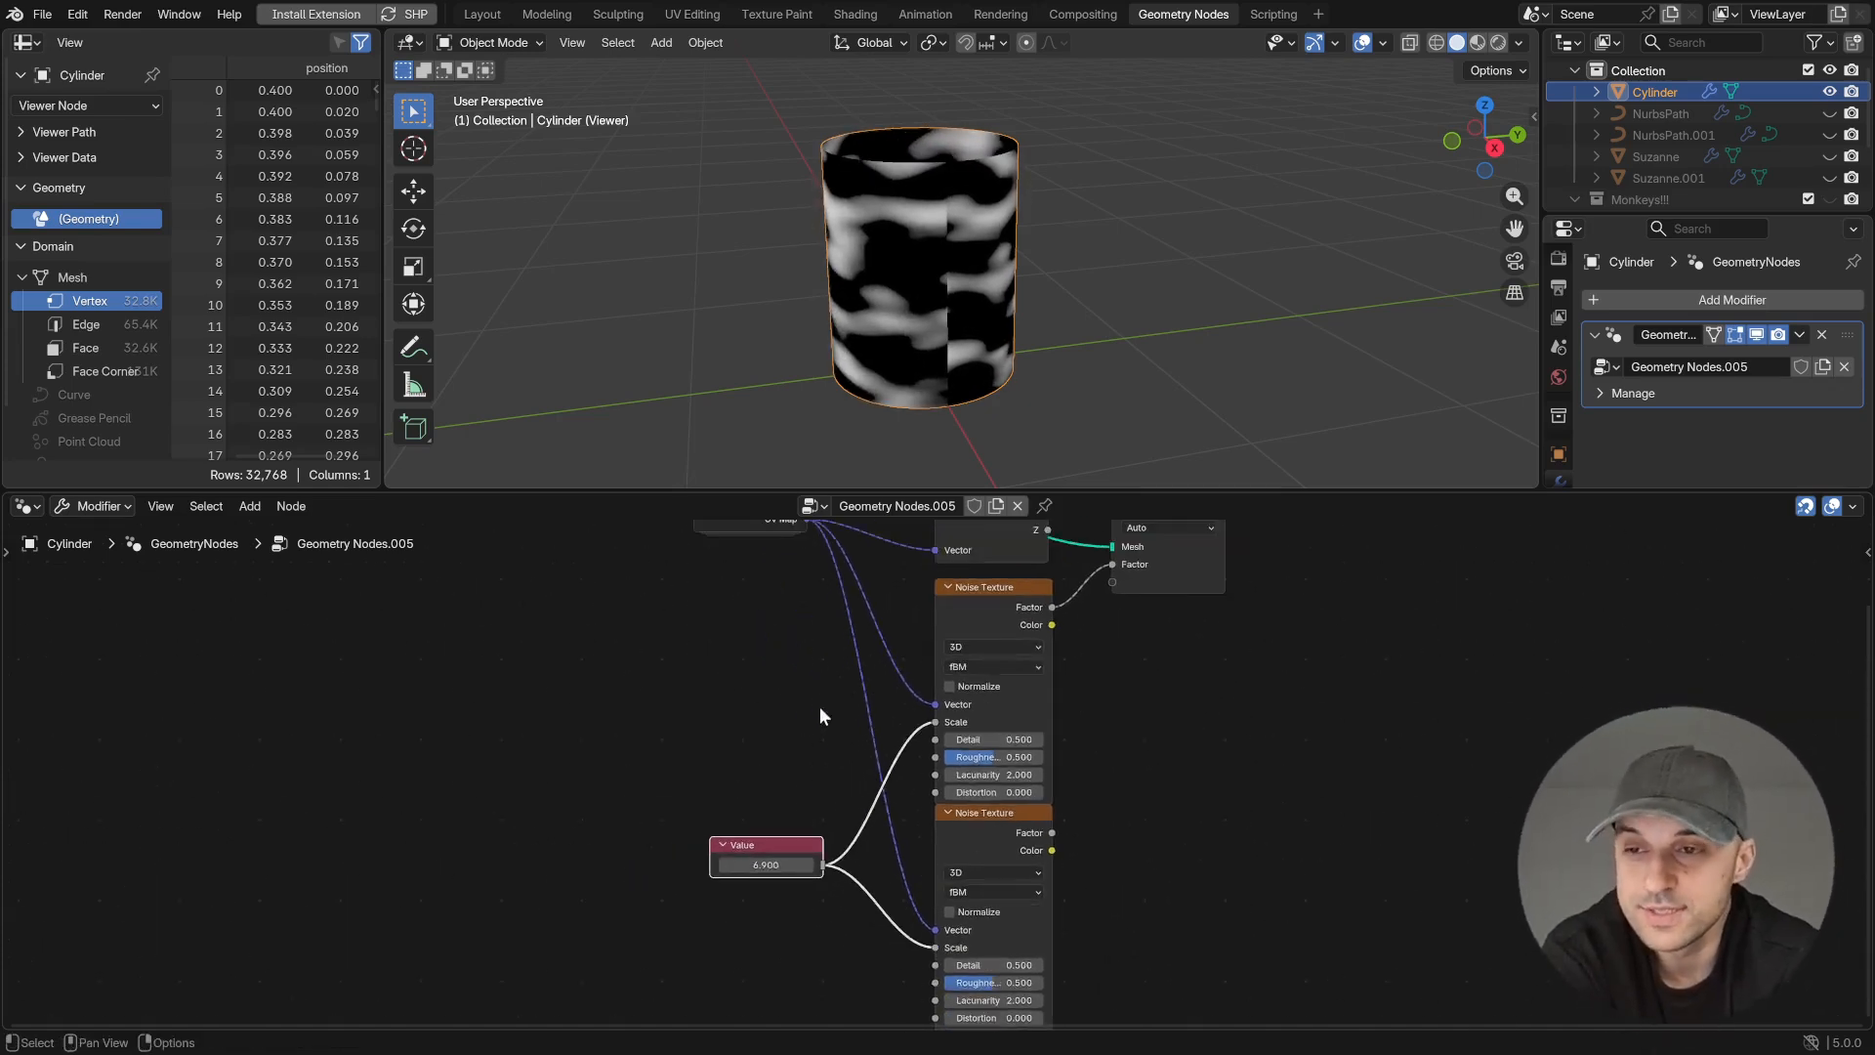
middle_click_drag(834, 738, 871, 804)
left_click_drag(844, 586, 753, 747)
type("sub")
key("Return")
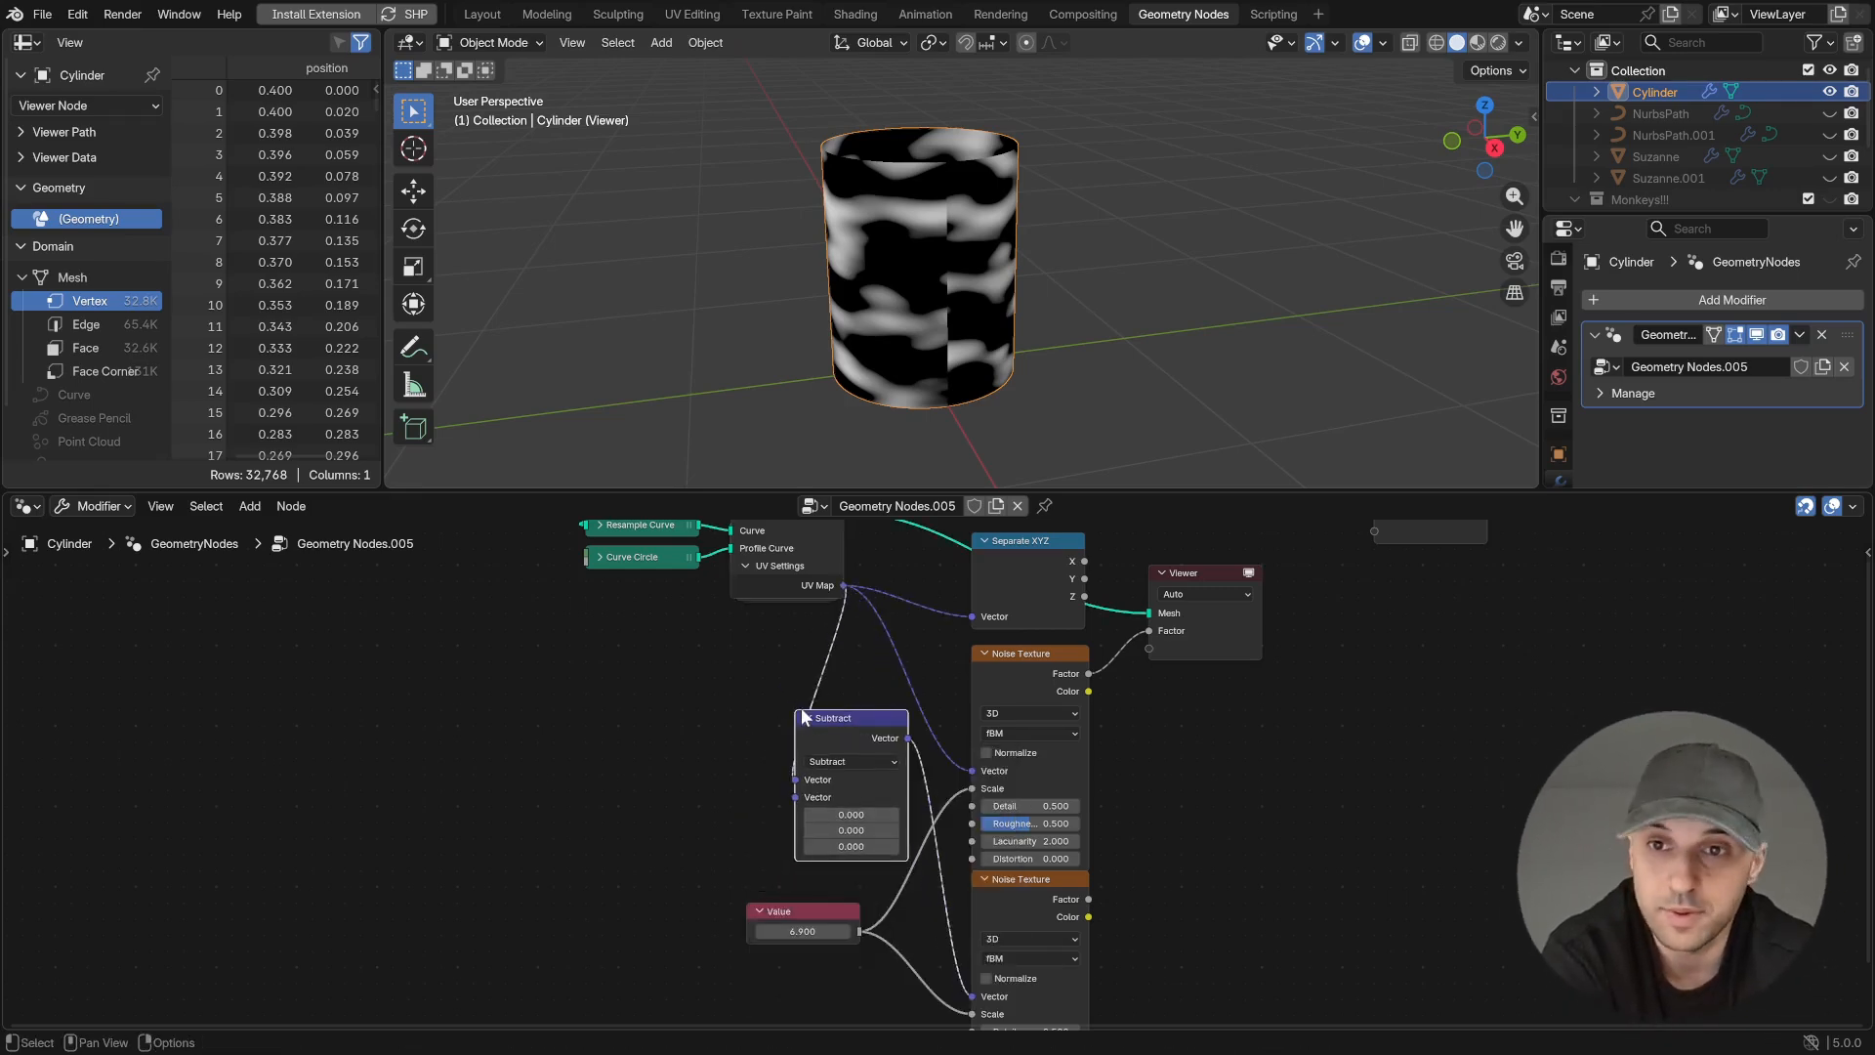
left_click(756, 724)
- Preview the Y gradient and the second Noise Texture, and set the Subtract node's Y value to 1
middle_click_drag(1166, 838, 1168, 811)
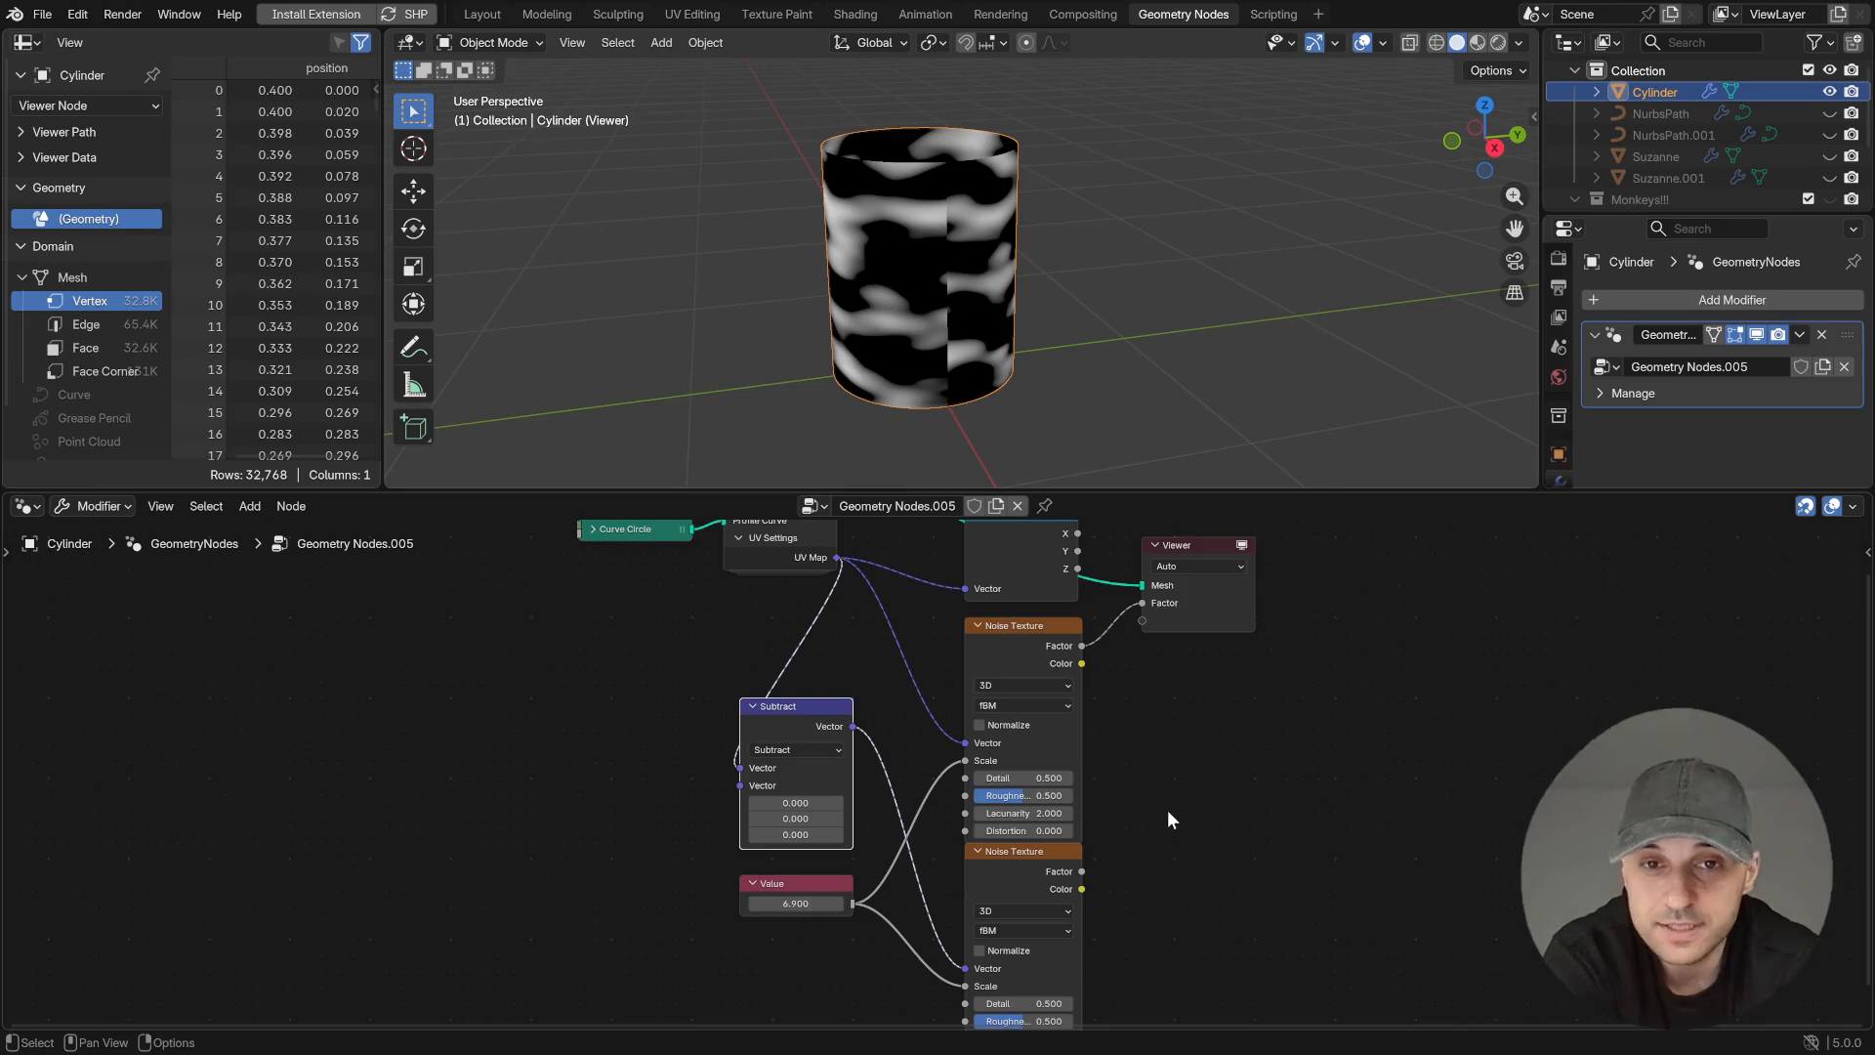
left_click(1076, 551, "ctrl+shift")
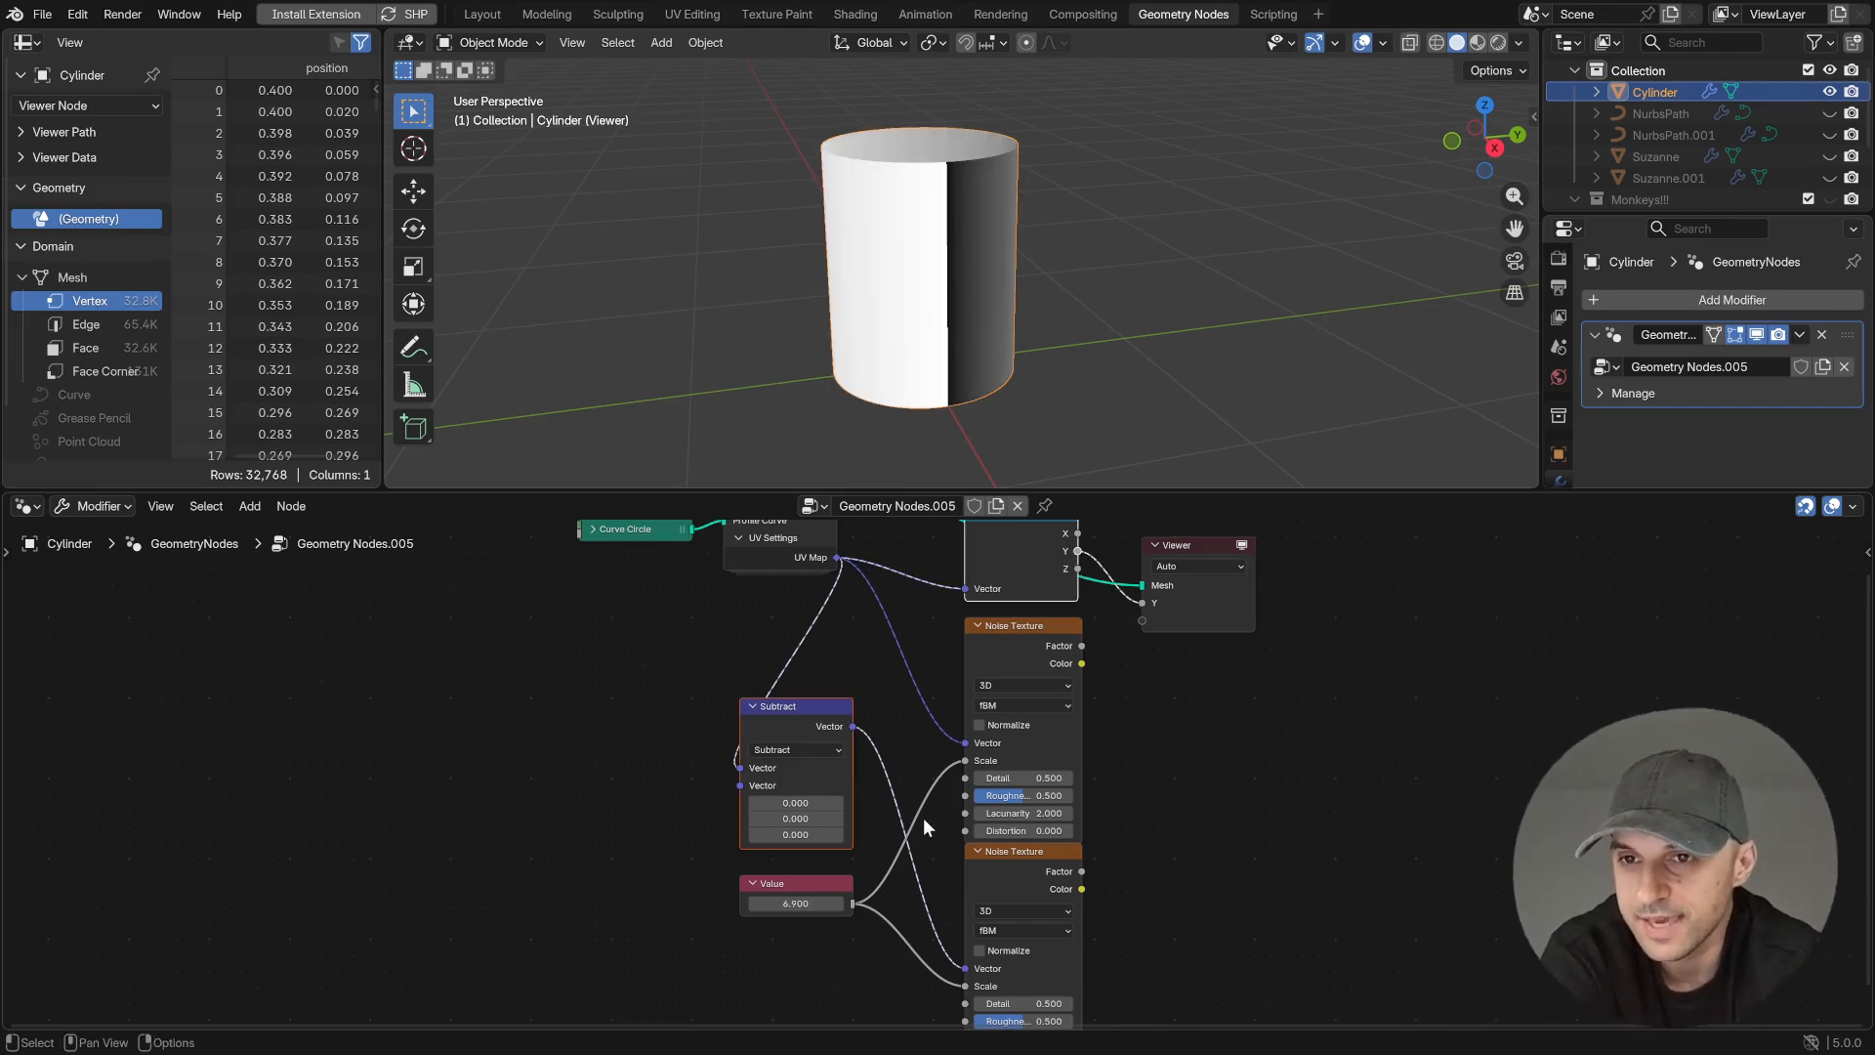
left_click(1027, 865, "ctrl+shift")
left_click(795, 823)
type("1")
key("Return")
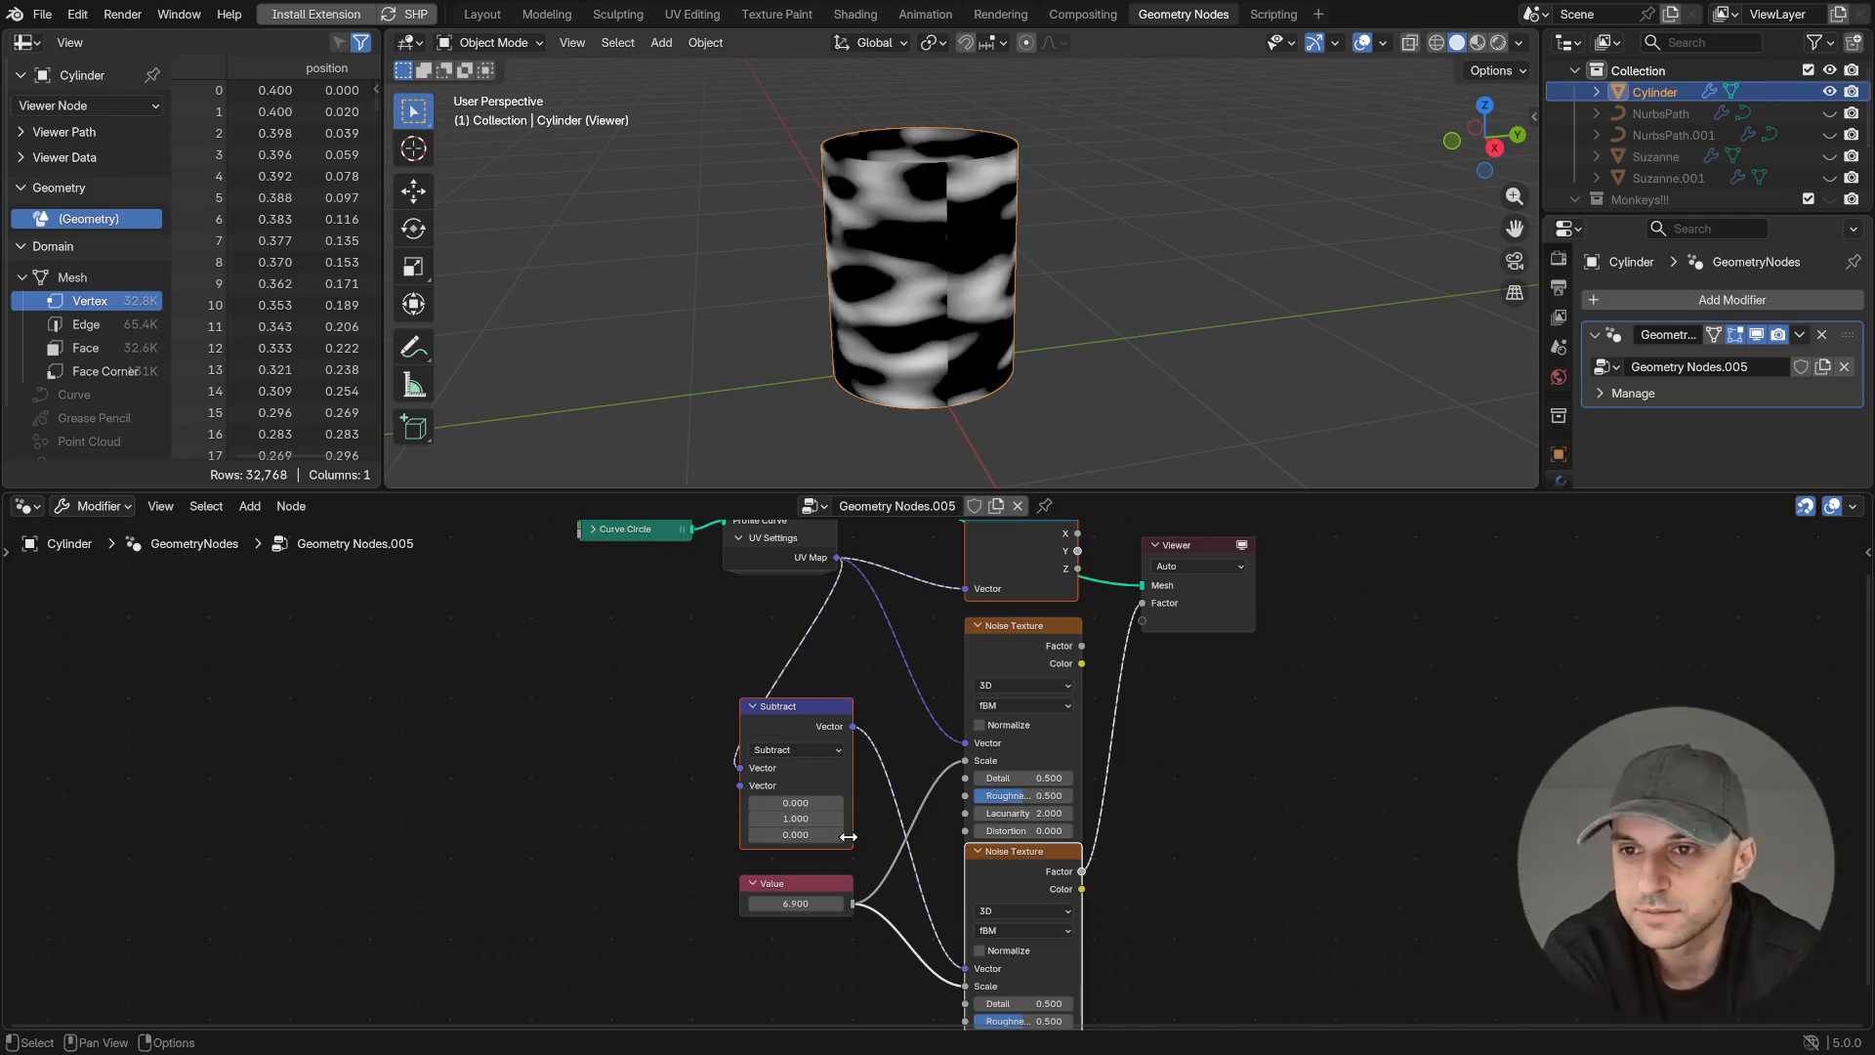
- Add a Mix node with the first Noise Texture's Factor in A and the second one's Factor in B
middle_click_drag(961, 833, 974, 783)
scroll(975, 784, "up", 2)
middle_click_drag(1289, 772, 1279, 705)
scroll(1287, 645, "down", 4)
middle_click_drag(1287, 639, 1034, 764)
left_click_drag(908, 658, 1036, 708)
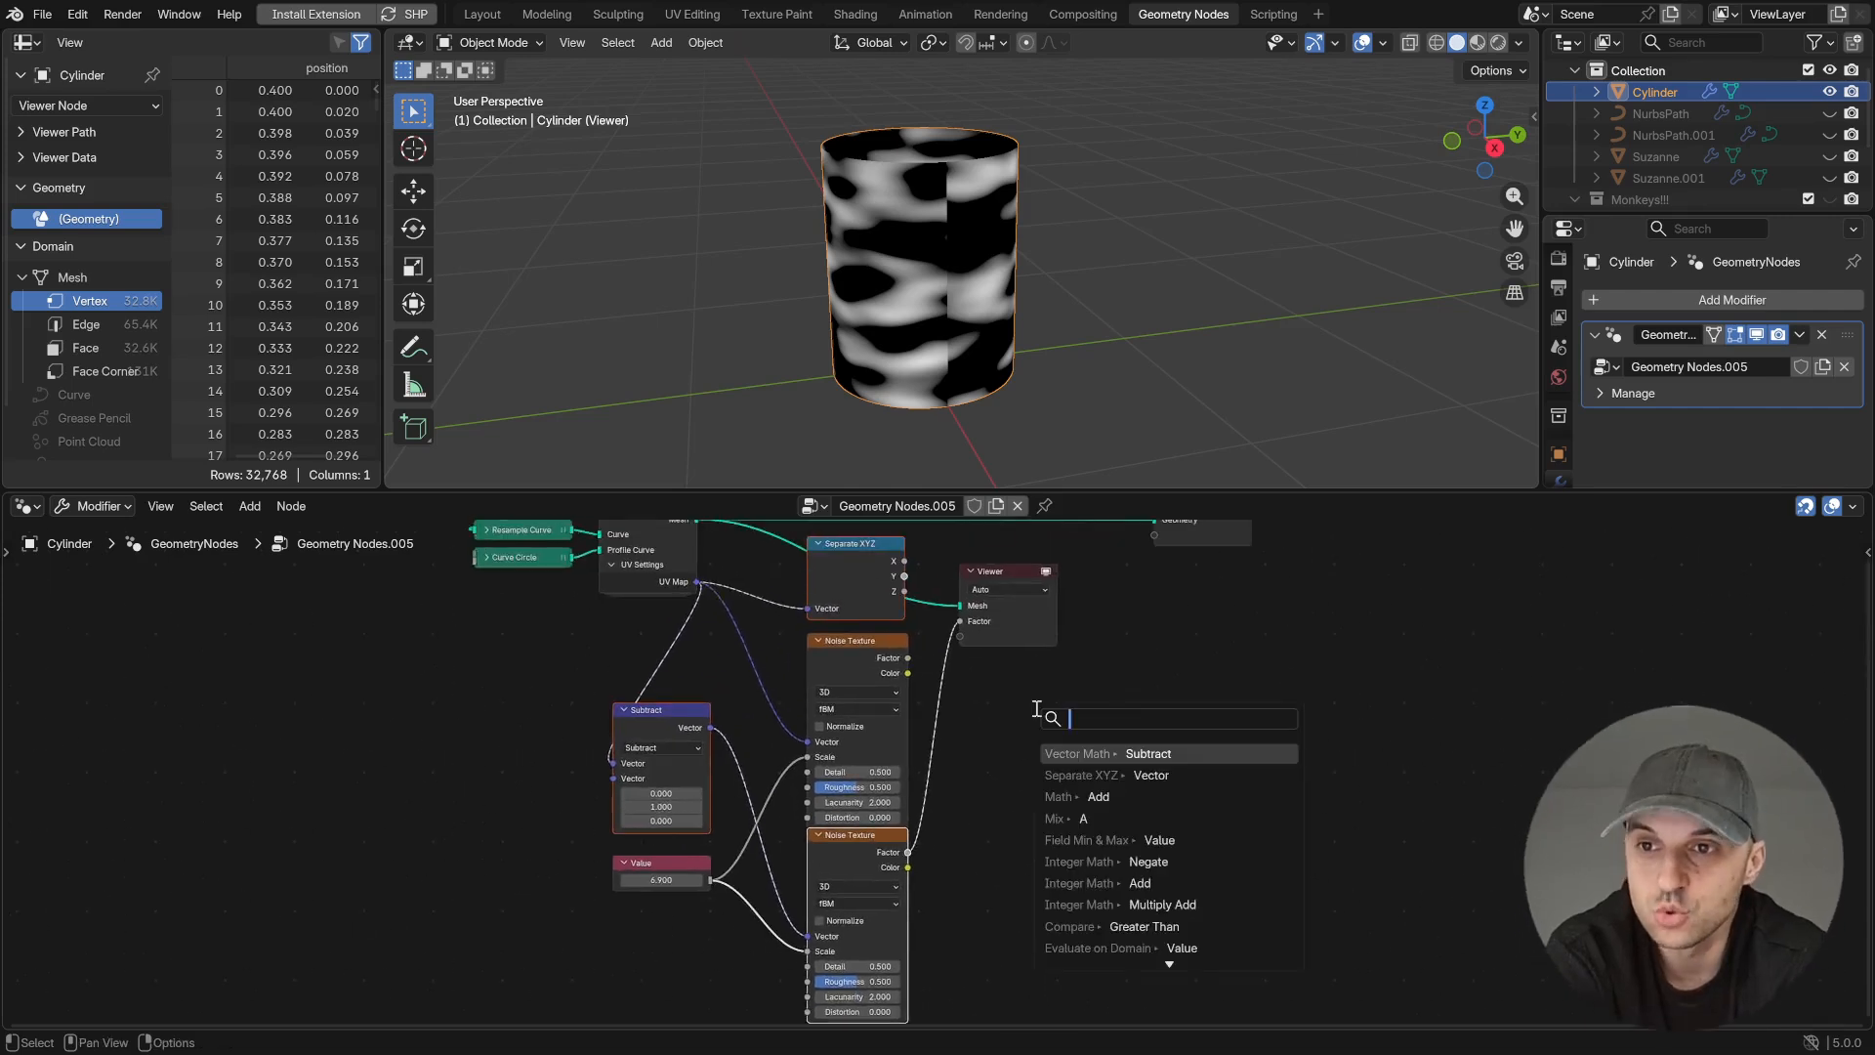
type("mix")
key("Return")
left_click(1008, 708)
left_click_drag(908, 852, 1002, 798)
- Preview the Mix result and drive its Factor with the Separate XYZ node's Y output
scroll(1107, 747, "up", 2)
middle_click_drag(1107, 747, 1115, 824)
left_click(1098, 831, "ctrl+shift")
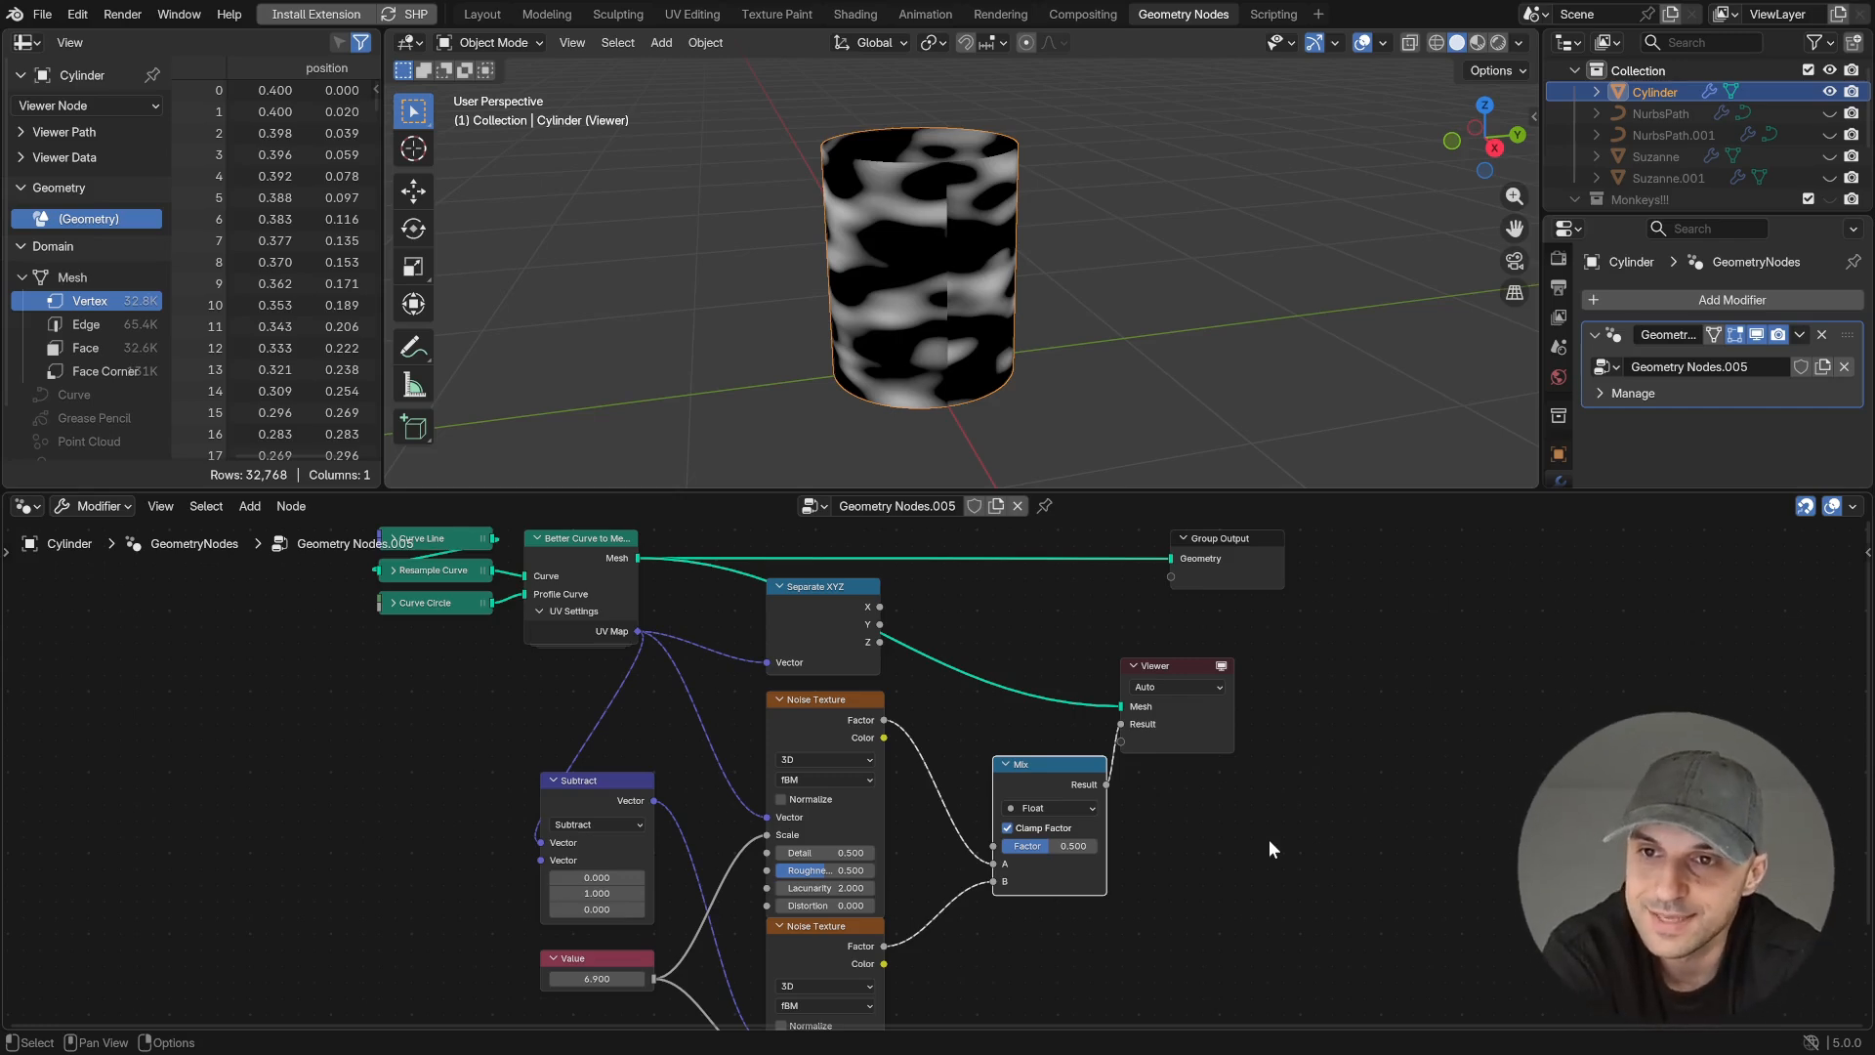
middle_click_drag(1038, 816, 1008, 854)
left_click_drag(849, 663, 886, 645)
left_click_drag(941, 856, 959, 876)
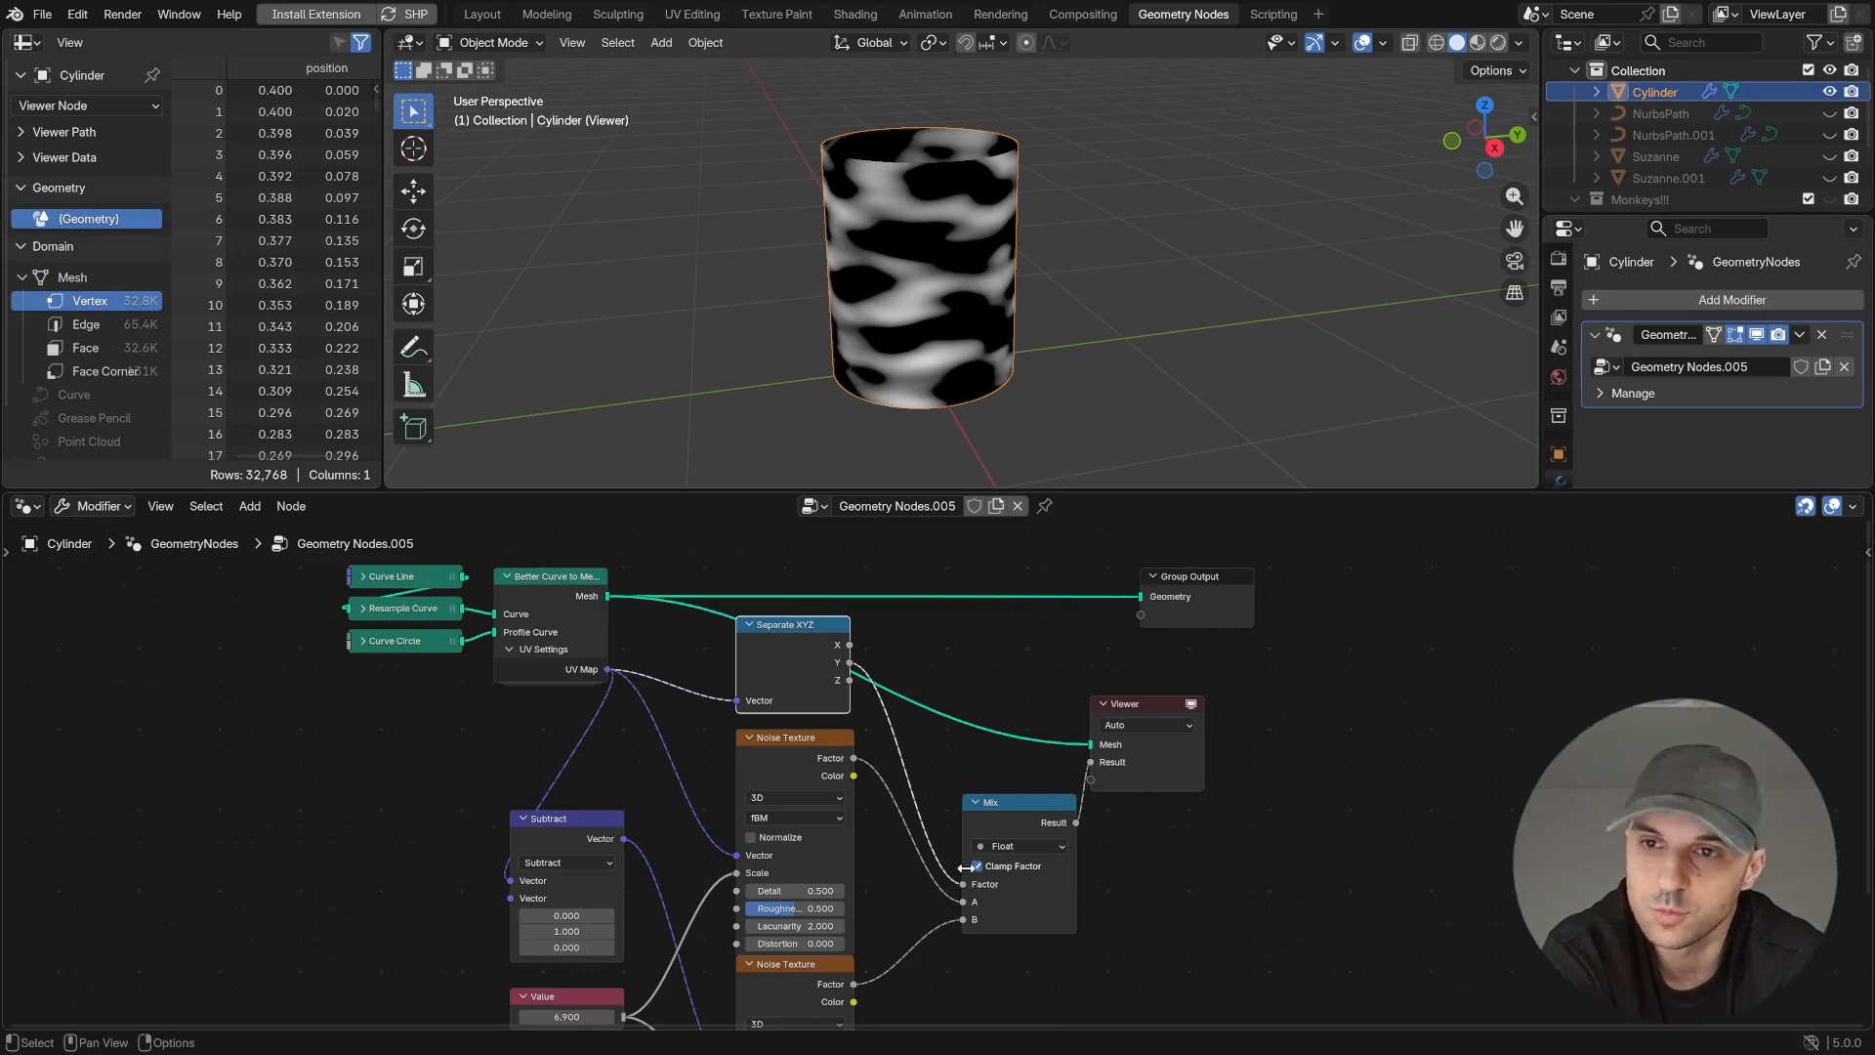
- Change the shared Value node to 8.07 and inspect the noise around the cylinder
mouse_move(934, 312)
middle_mouse_down()
mouse_move(842, 302)
mouse_move(916, 302)
middle_mouse_up()
middle_click_drag(566, 1017, 660, 878)
left_click_drag(659, 878, 718, 879)
middle_click_drag(933, 317, 1050, 363)
mouse_move(660, 878)
left_mouse_down()
mouse_move(689, 879)
mouse_move(659, 878)
left_mouse_up()
- Compare the first Noise Texture's output with the Mix result along the cylinder's seam
middle_click_drag(1086, 823, 1096, 862)
left_click(901, 641, "ctrl+shift")
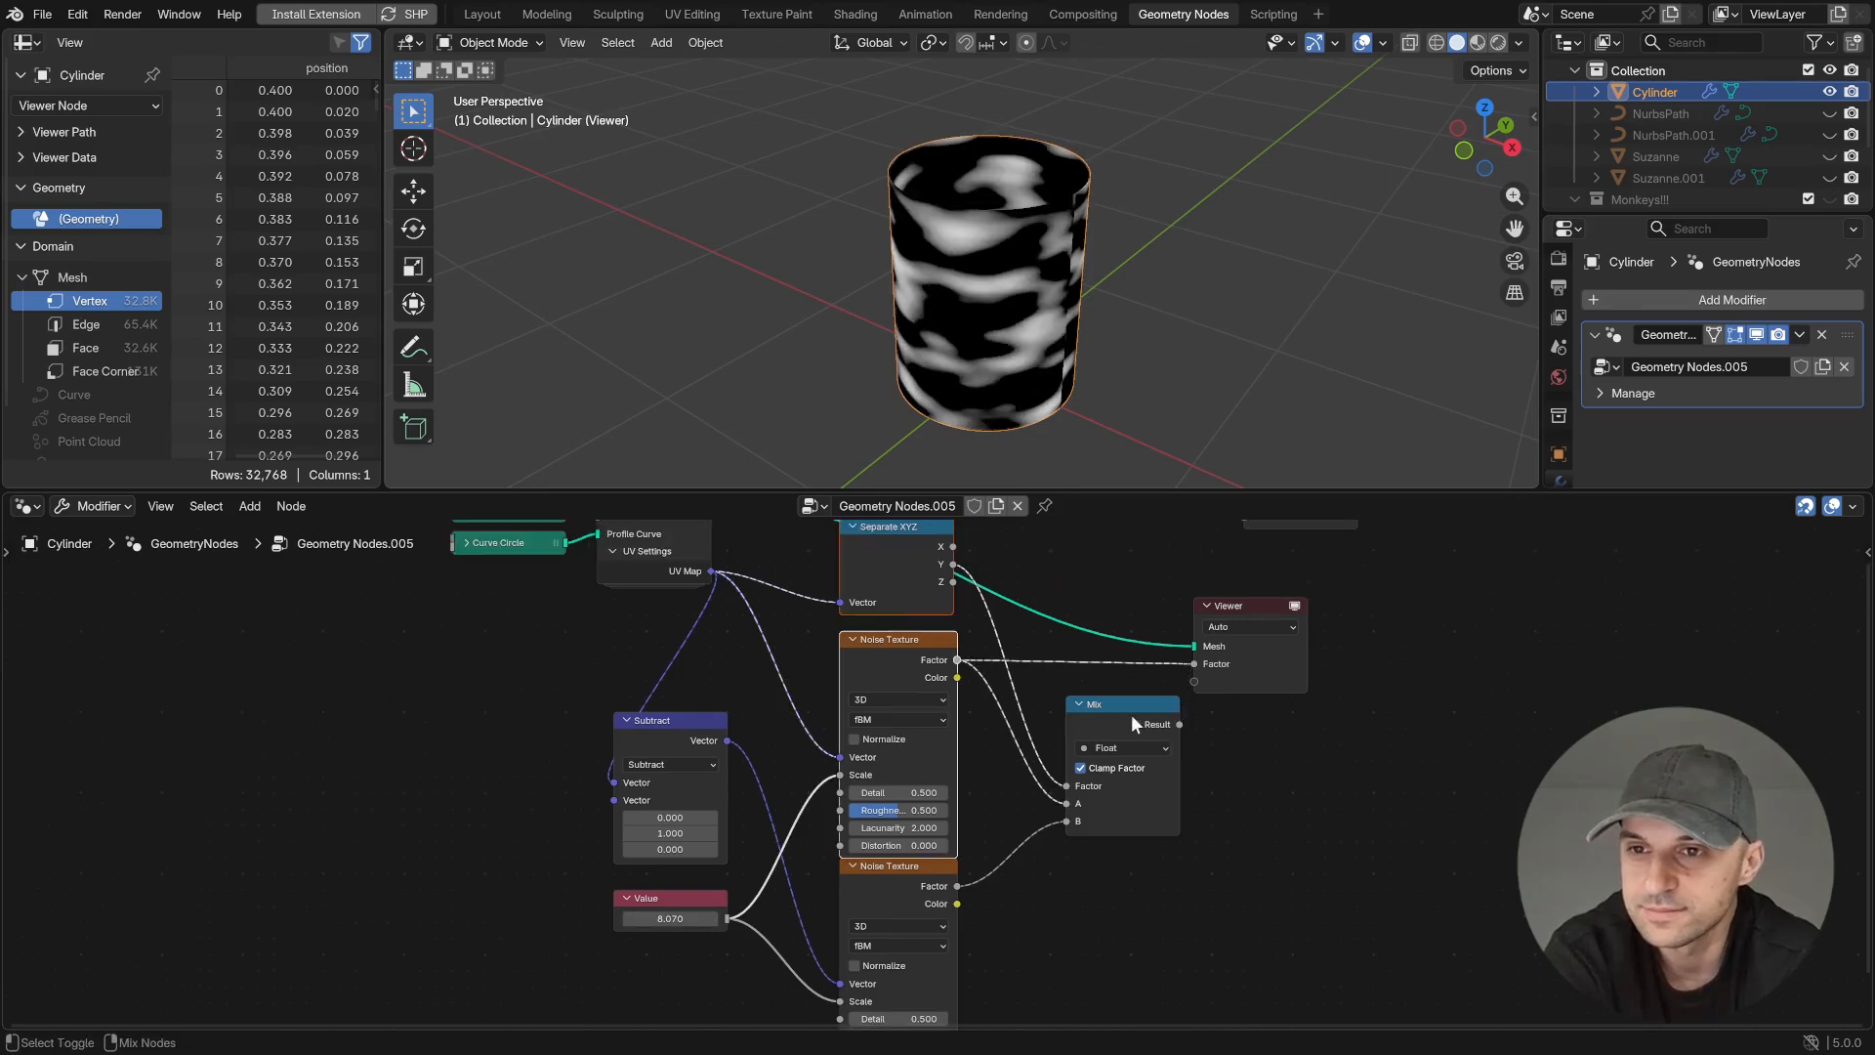
middle_click_drag(1037, 335, 973, 278)
left_click(1121, 705, "ctrl+shift")
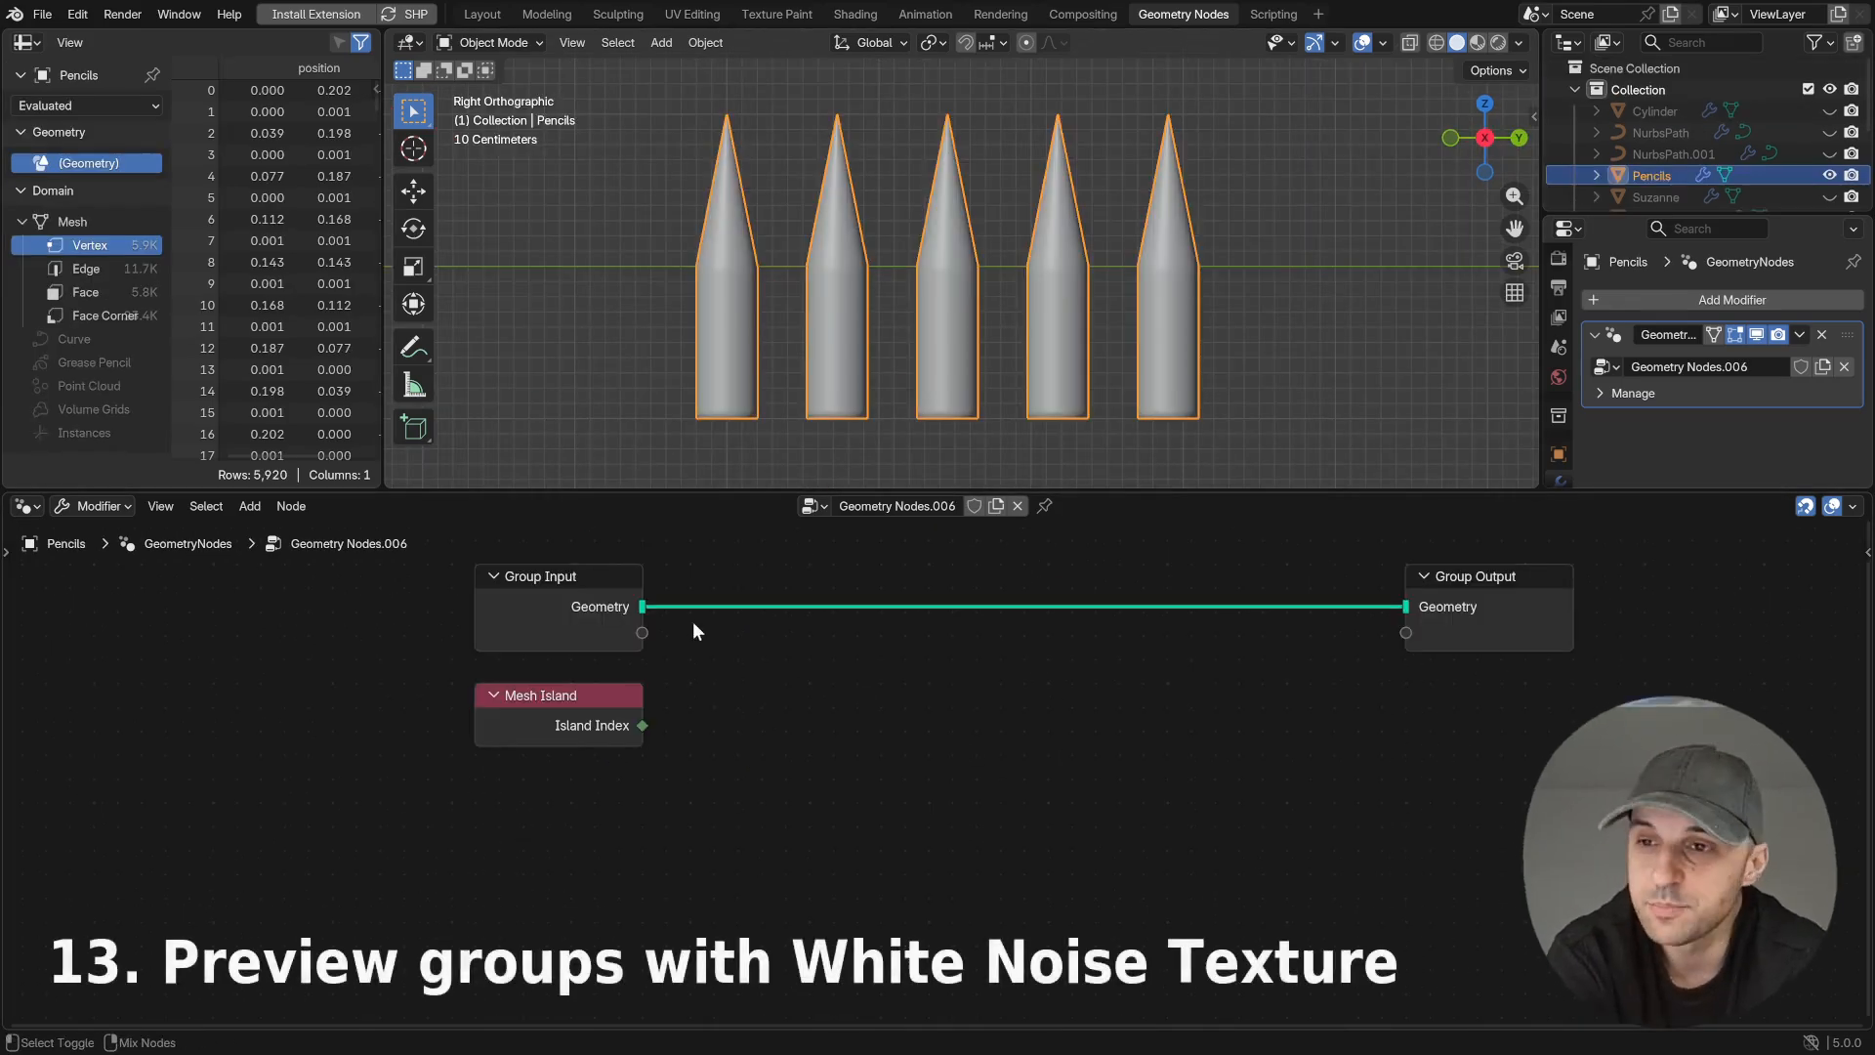
- Preview the Mesh Island node's Island Index on the pencils and move the Viewer near the Group Output
left_click(643, 610, "ctrl+shift")
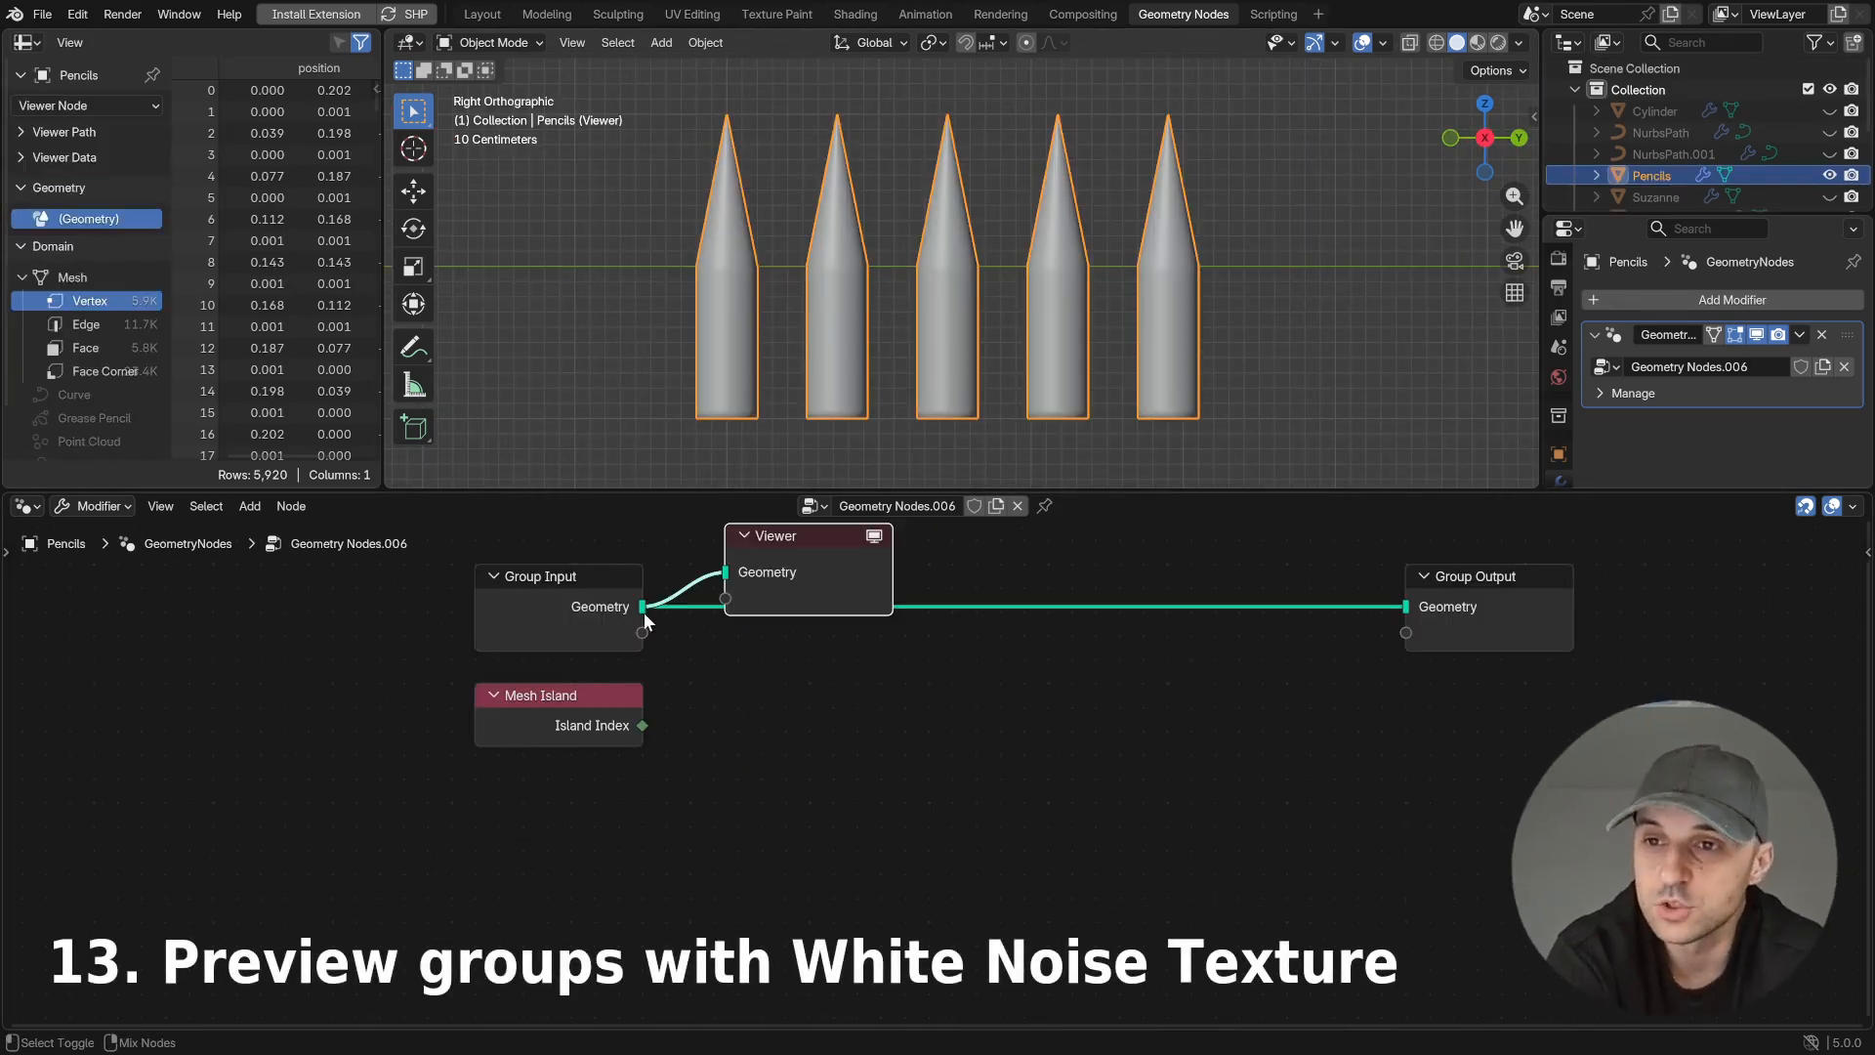
left_click(641, 723, "ctrl+shift")
left_click_drag(856, 640, 952, 690)
right_click(952, 691)
left_click(863, 629)
left_click_drag(869, 635, 1397, 828)
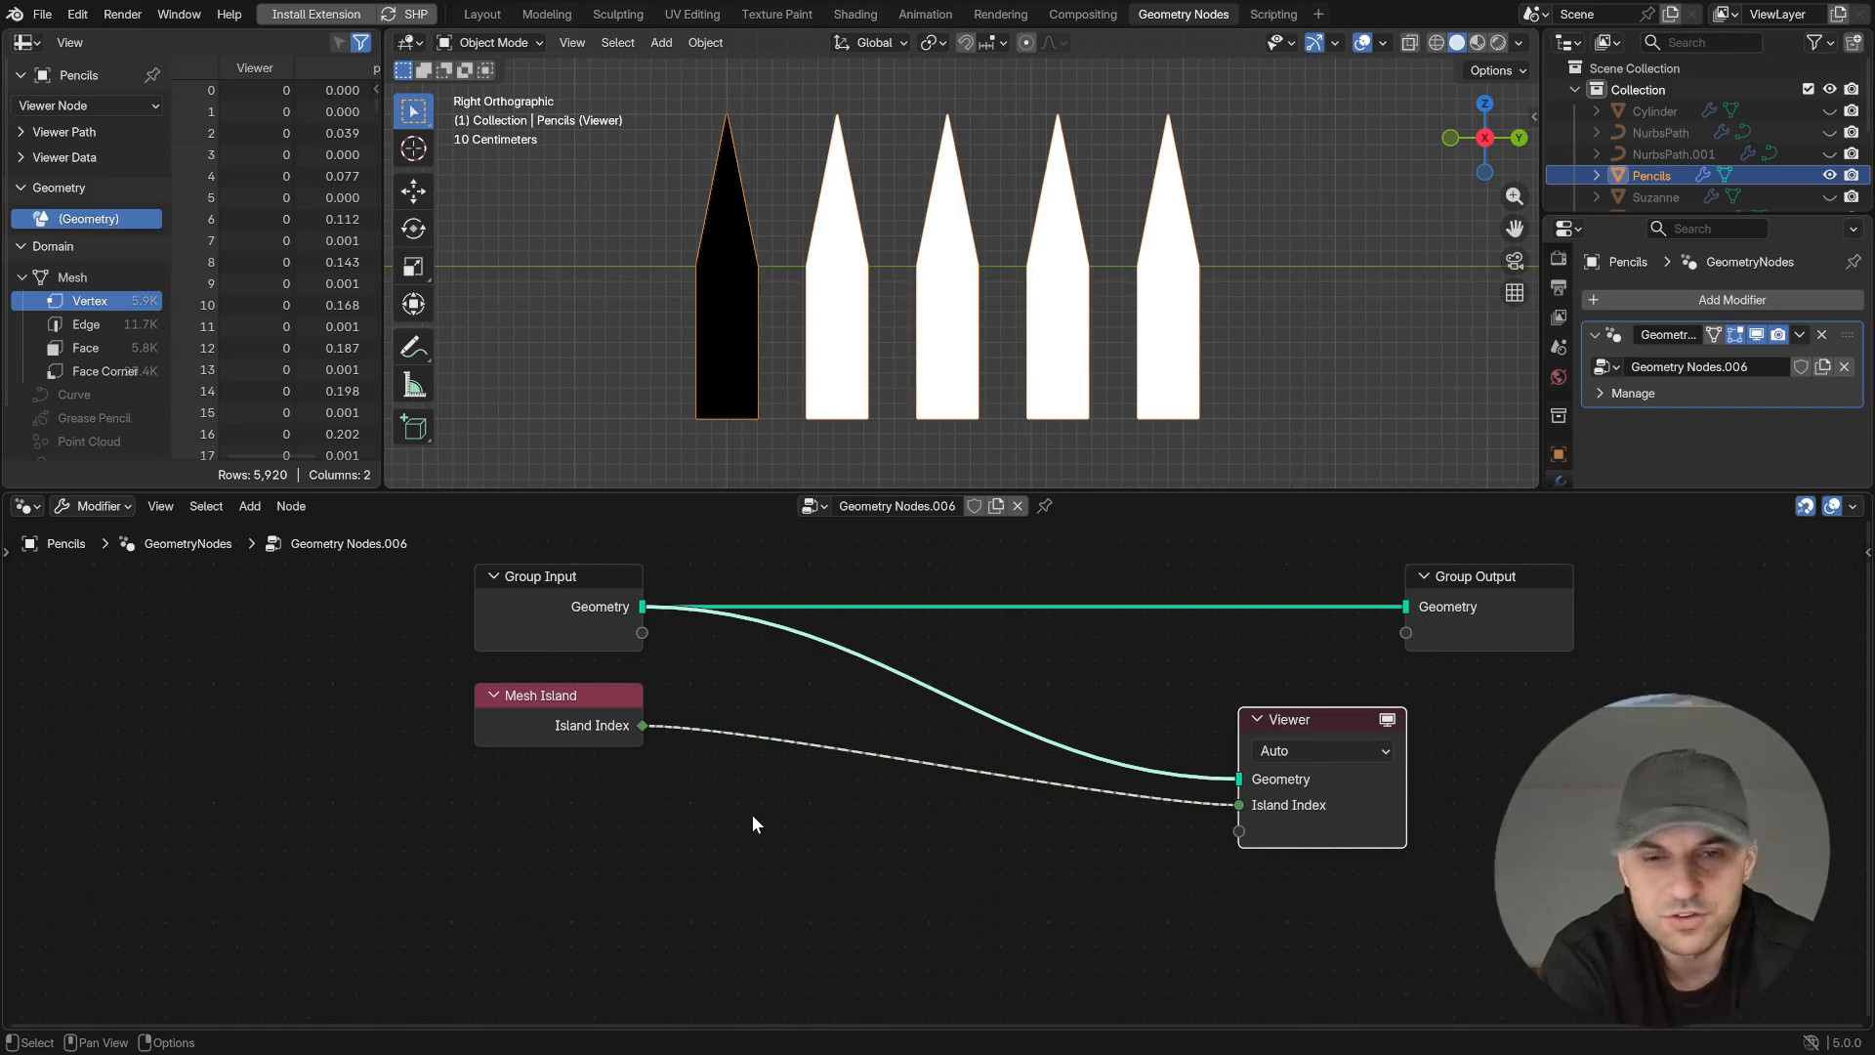
- Add a White Noise Texture node below the Mesh Island link and set it to 1D
middle_click_drag(753, 823, 774, 779)
key("shift+a")
type("wh")
key("Return")
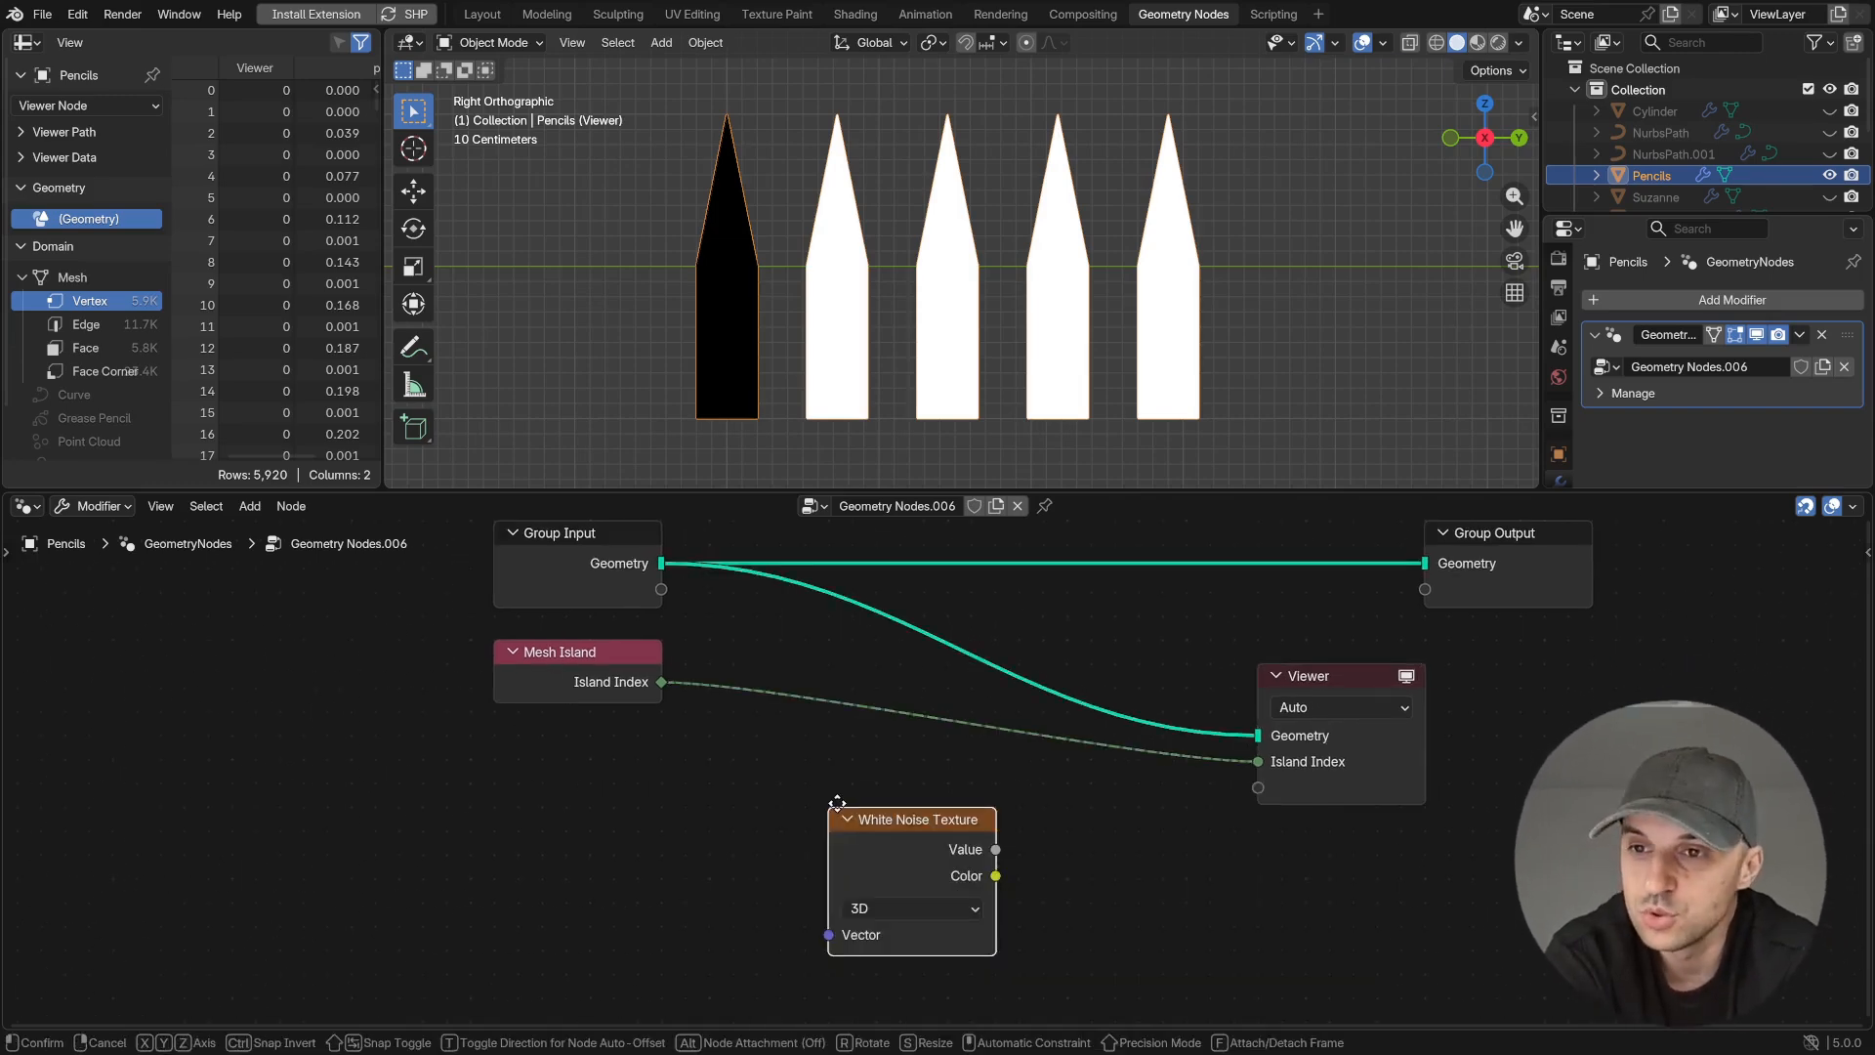
left_click(812, 755)
left_click(847, 859)
left_click(862, 918)
- Connect Island Index to the White Noise Texture's W and preview its Color output on the pencils
left_click_drag(912, 796, 961, 800)
left_click_drag(662, 682, 852, 887)
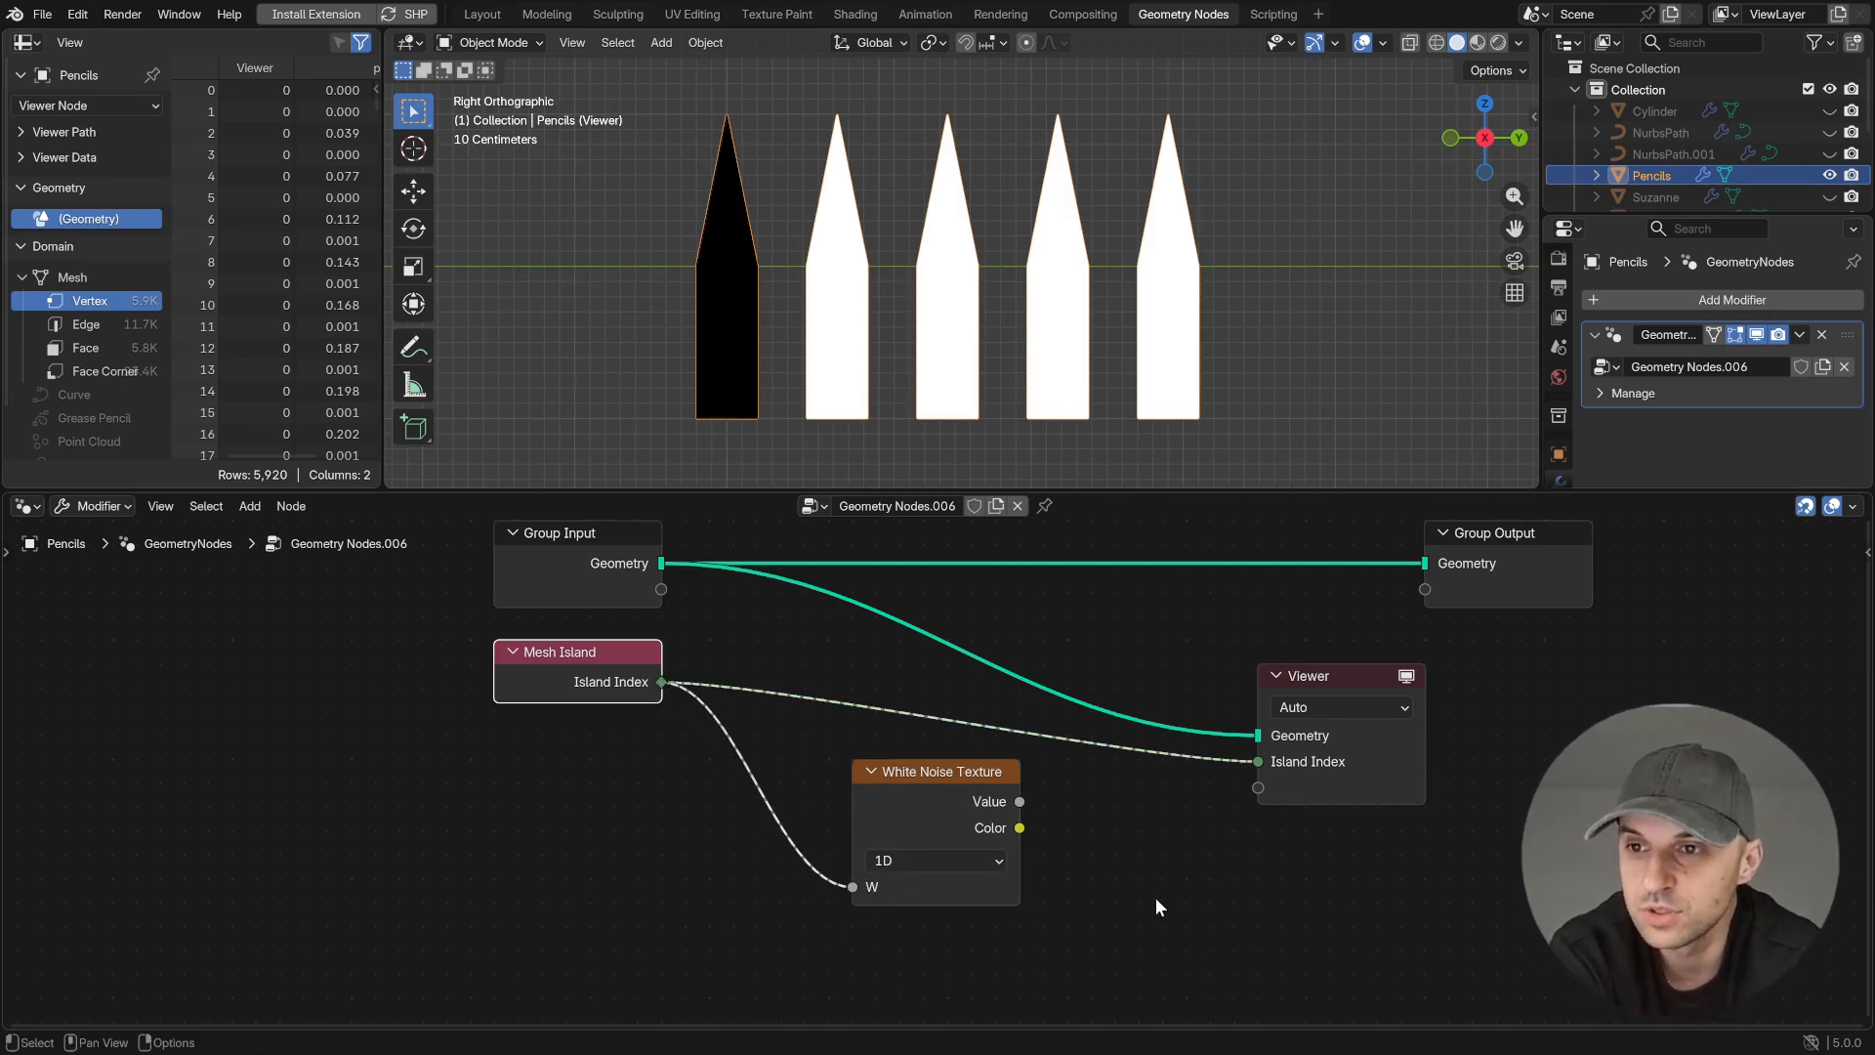
left_click(1019, 829, "ctrl+shift")
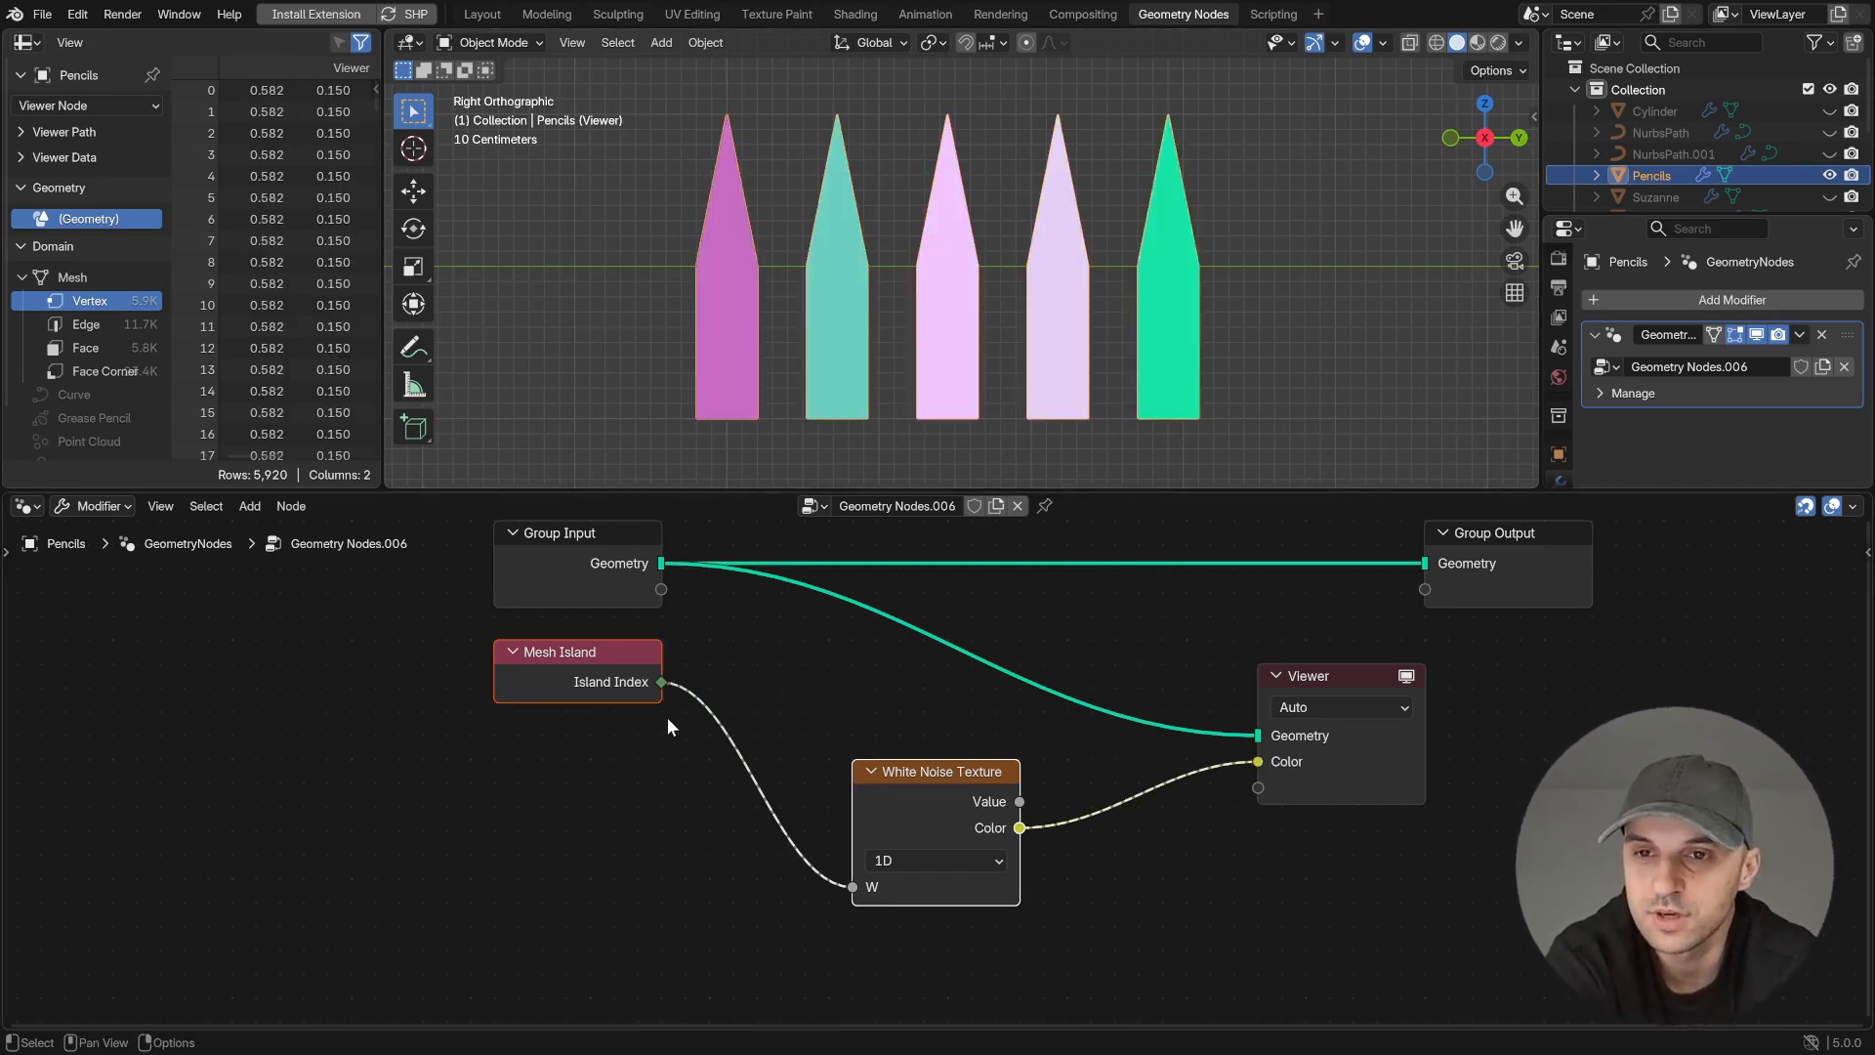
- Insert an Add node between Mesh Island's Island Index and the White Noise Texture's W, and vary its second value as a seed
left_click_drag(662, 684, 738, 779)
left_click_drag(621, 844, 621, 843)
type("add")
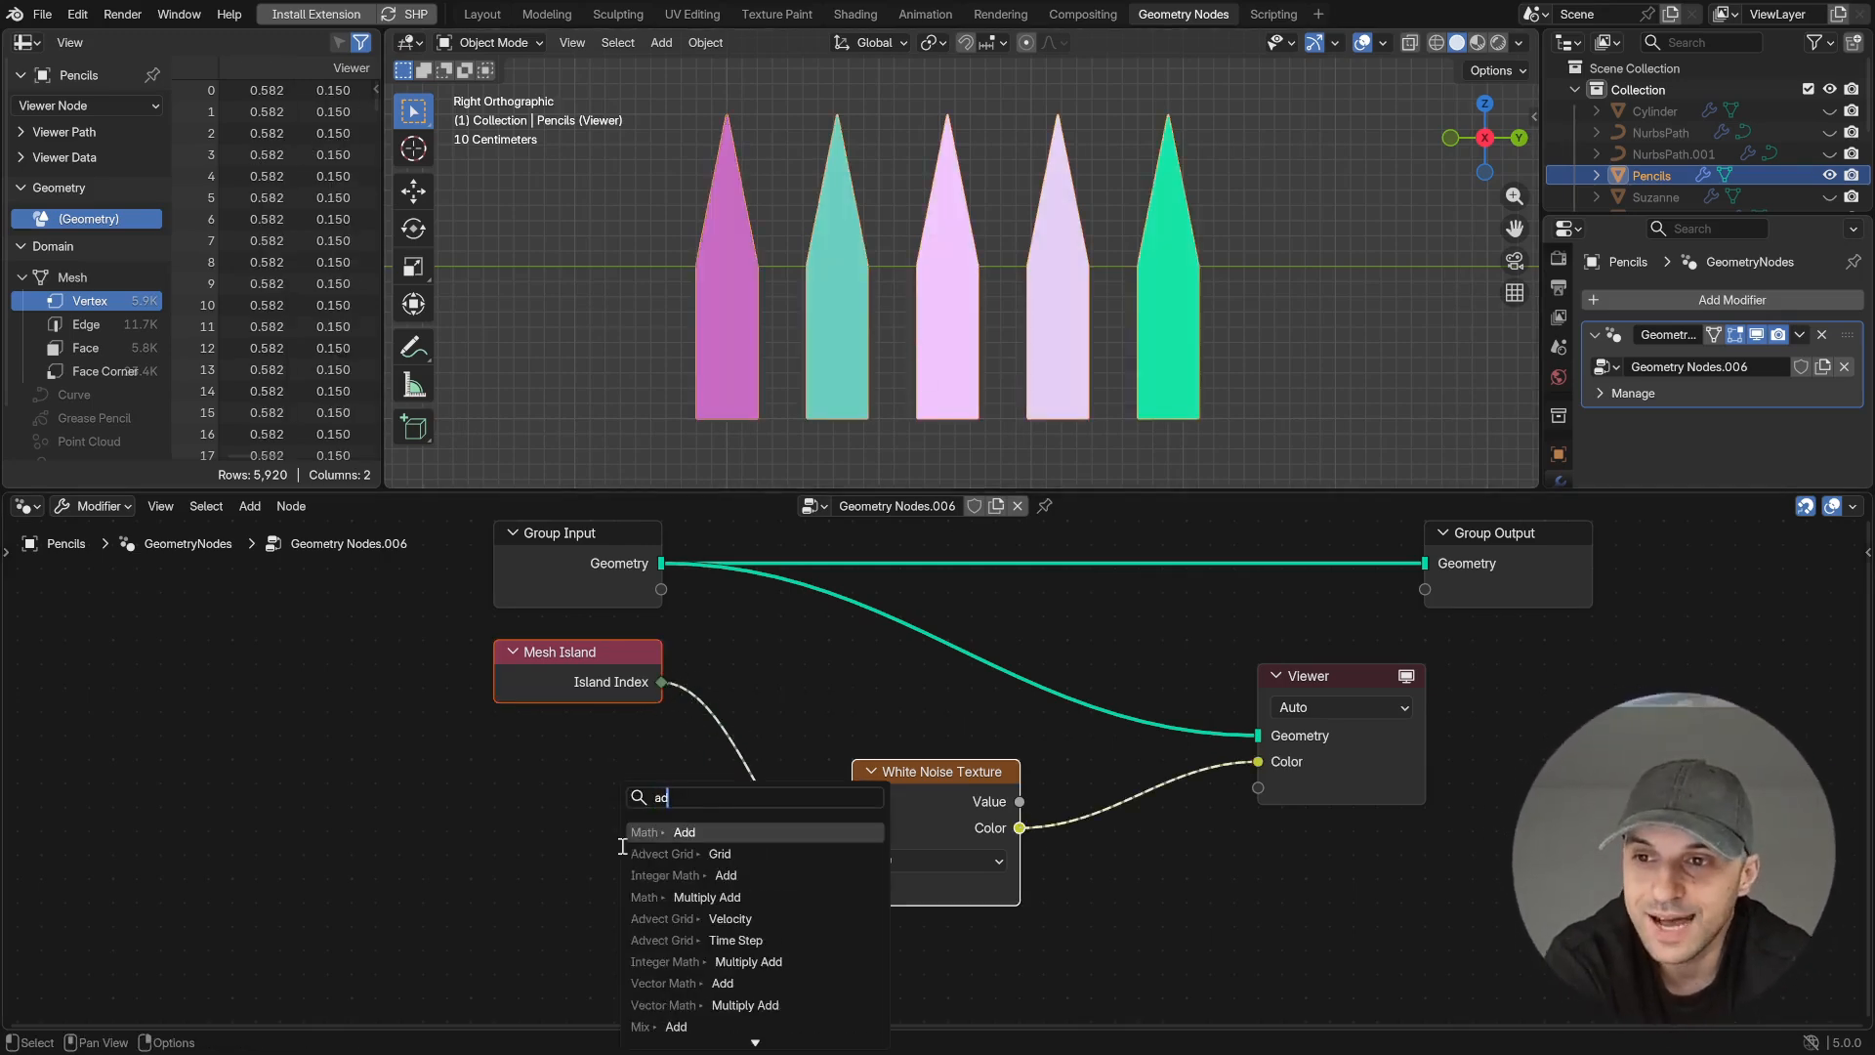
key("Return")
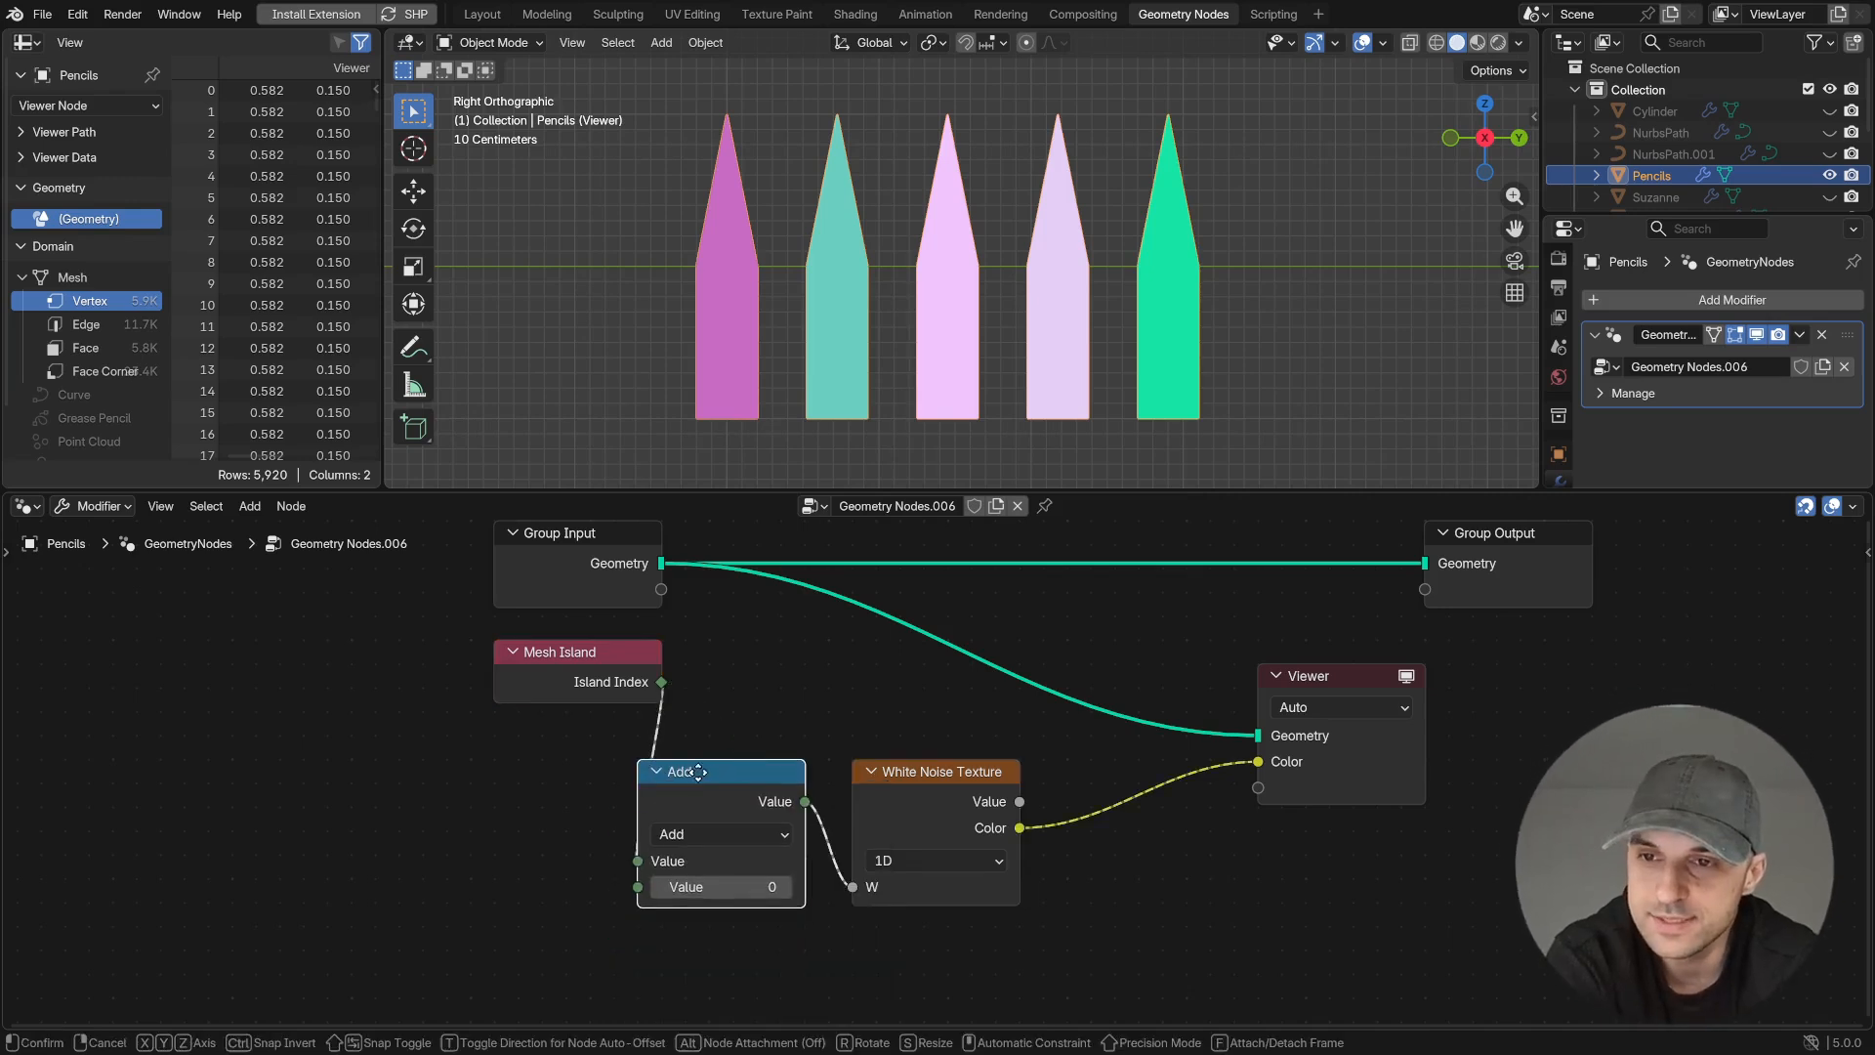
left_click(525, 752)
left_click(642, 839)
left_click(642, 839)
left_click(642, 839)
left_click(641, 838)
left_click(641, 839)
left_click(642, 839)
left_click(641, 838)
left_click(641, 839)
left_click(641, 839)
left_click(641, 839)
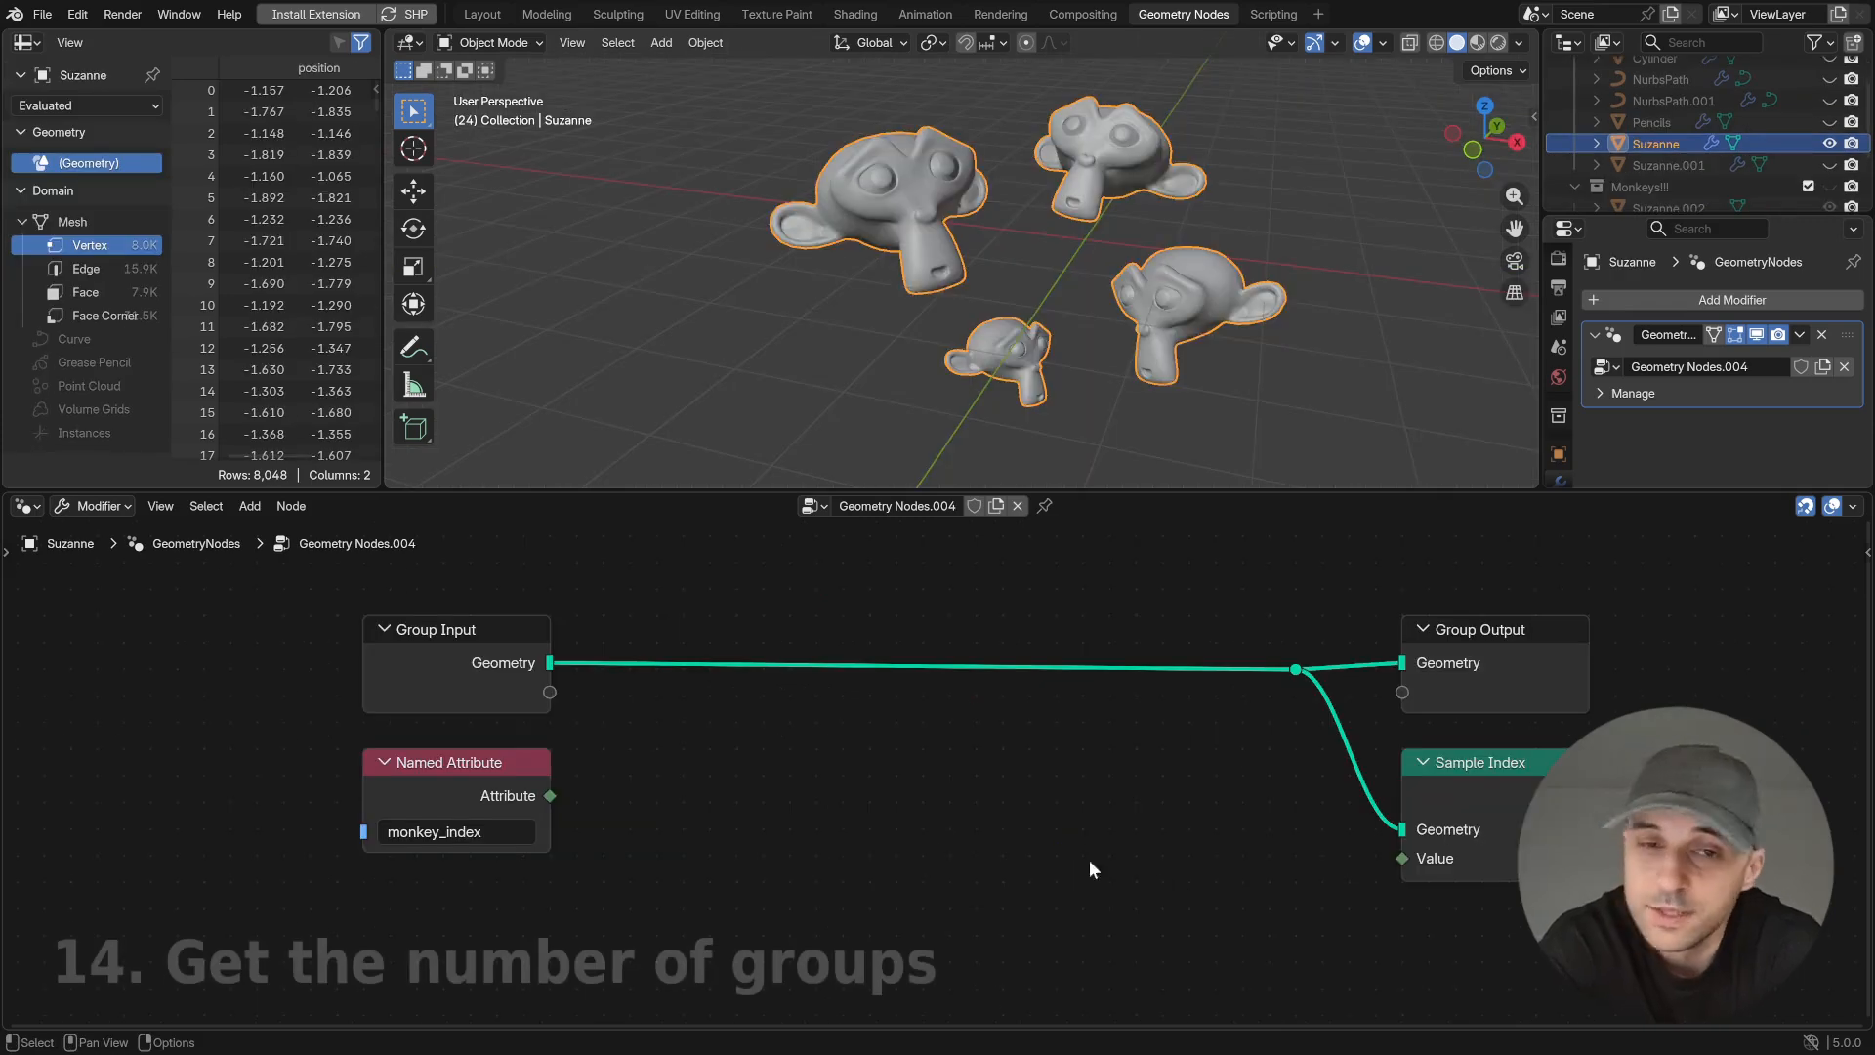
- Preview the monkey_index attribute on the Suzanne heads and remove the Viewer node
left_click(545, 683, "ctrl+shift")
left_click(551, 797, "ctrl+shift")
left_click_drag(729, 680, 850, 840)
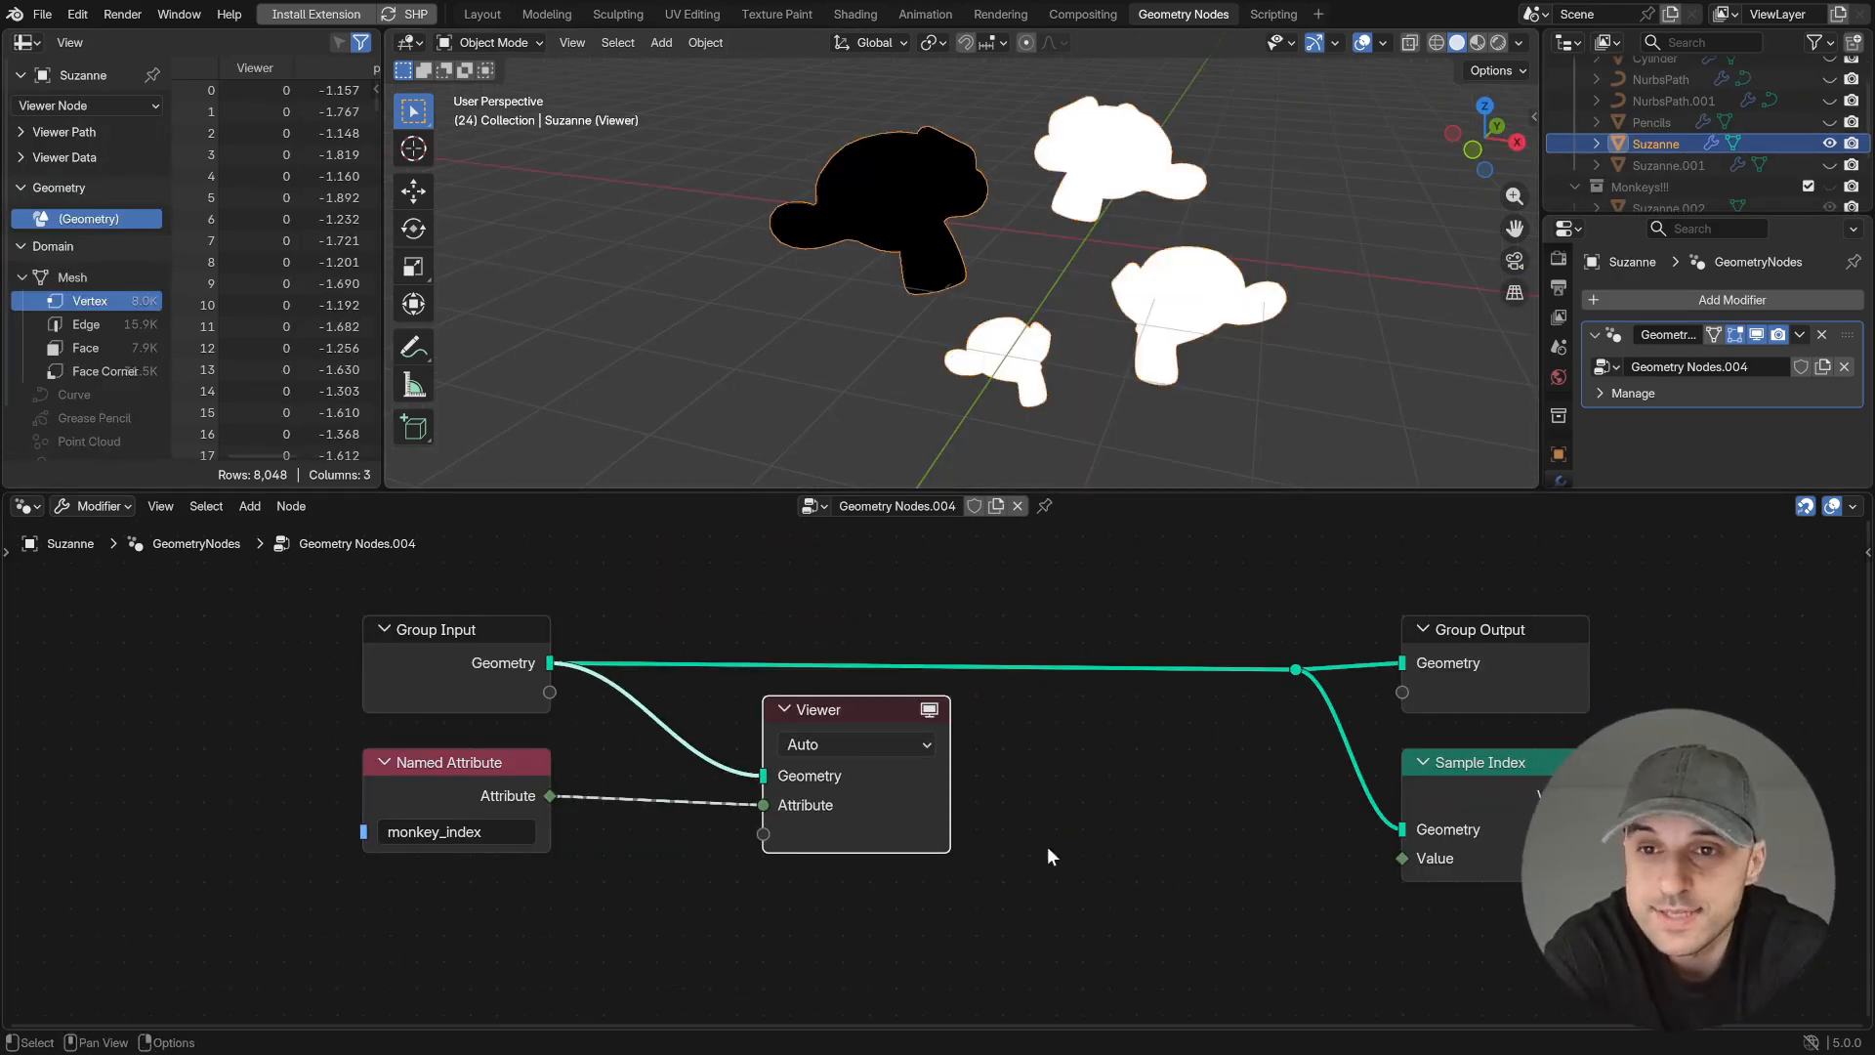
key("x")
- Add an Accumulate Field node set to Integer and connect the monkey_index attribute to its Group ID
key("shift+a")
type("acc")
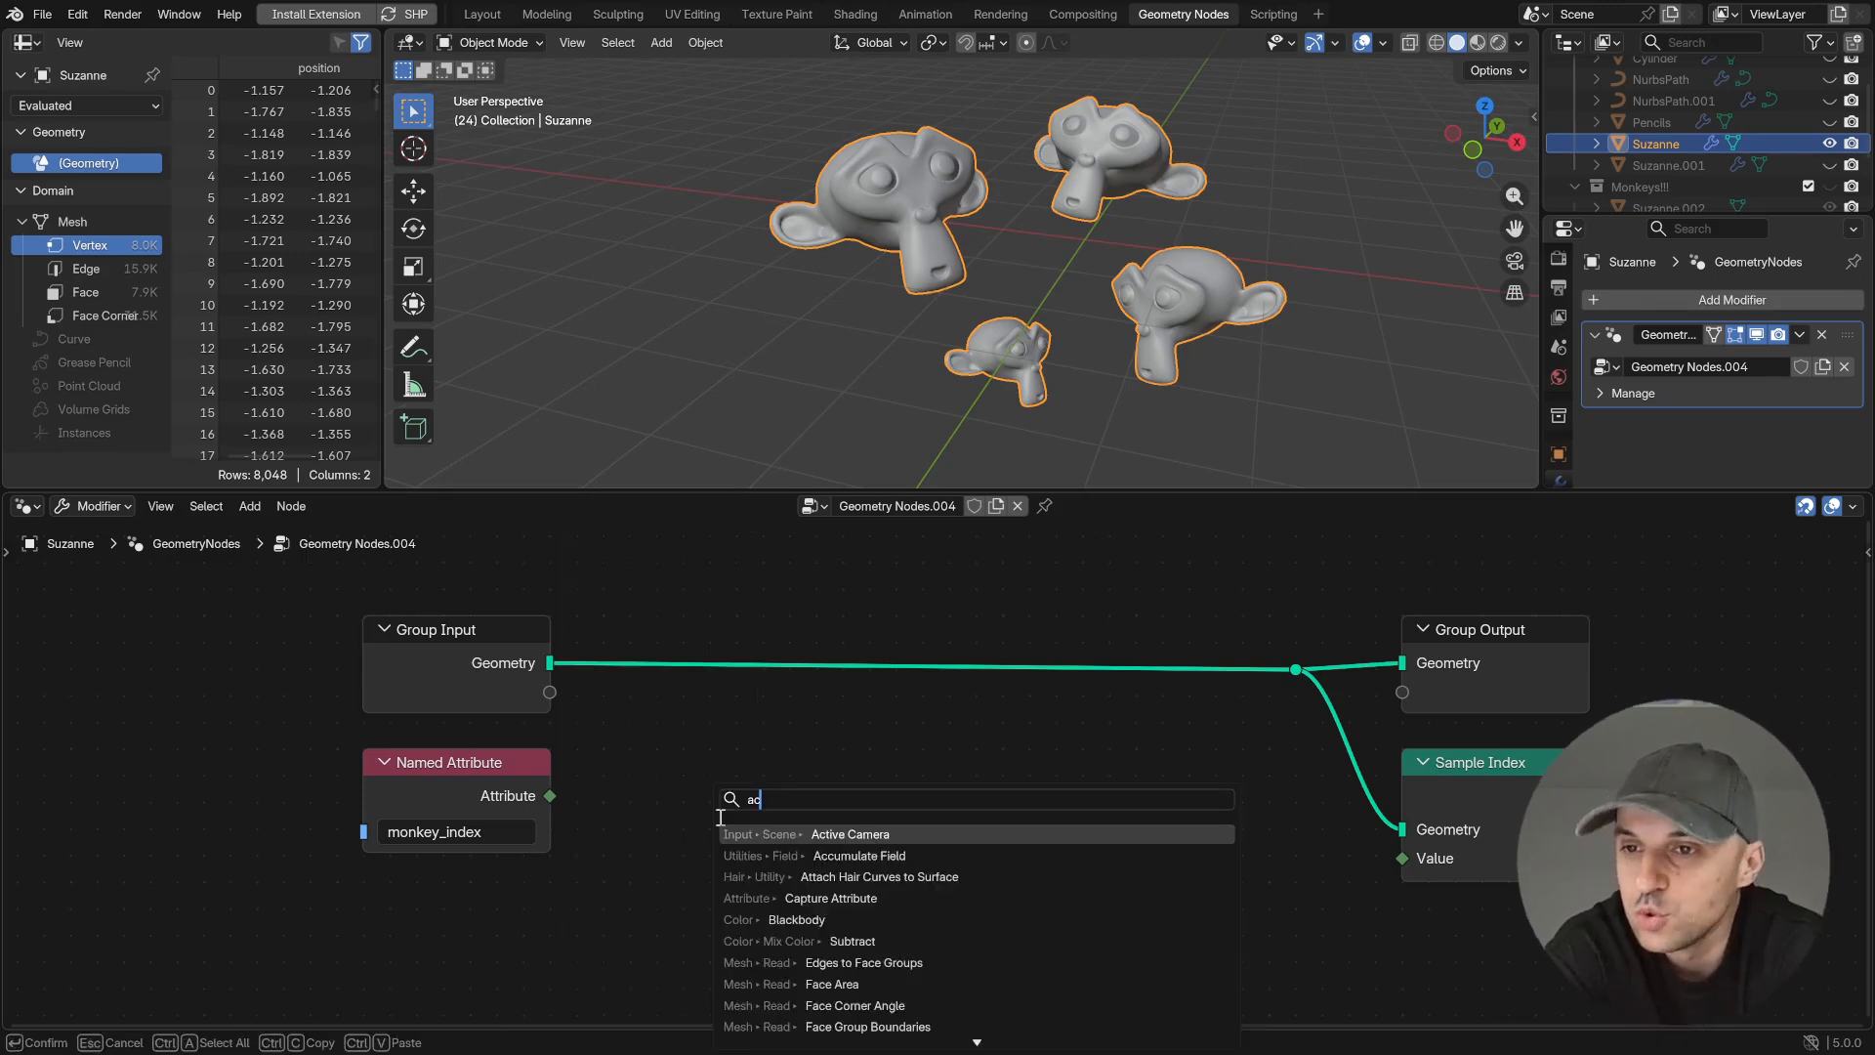
key("Return")
left_click(614, 736)
middle_click_drag(855, 829, 951, 742)
left_click(791, 803)
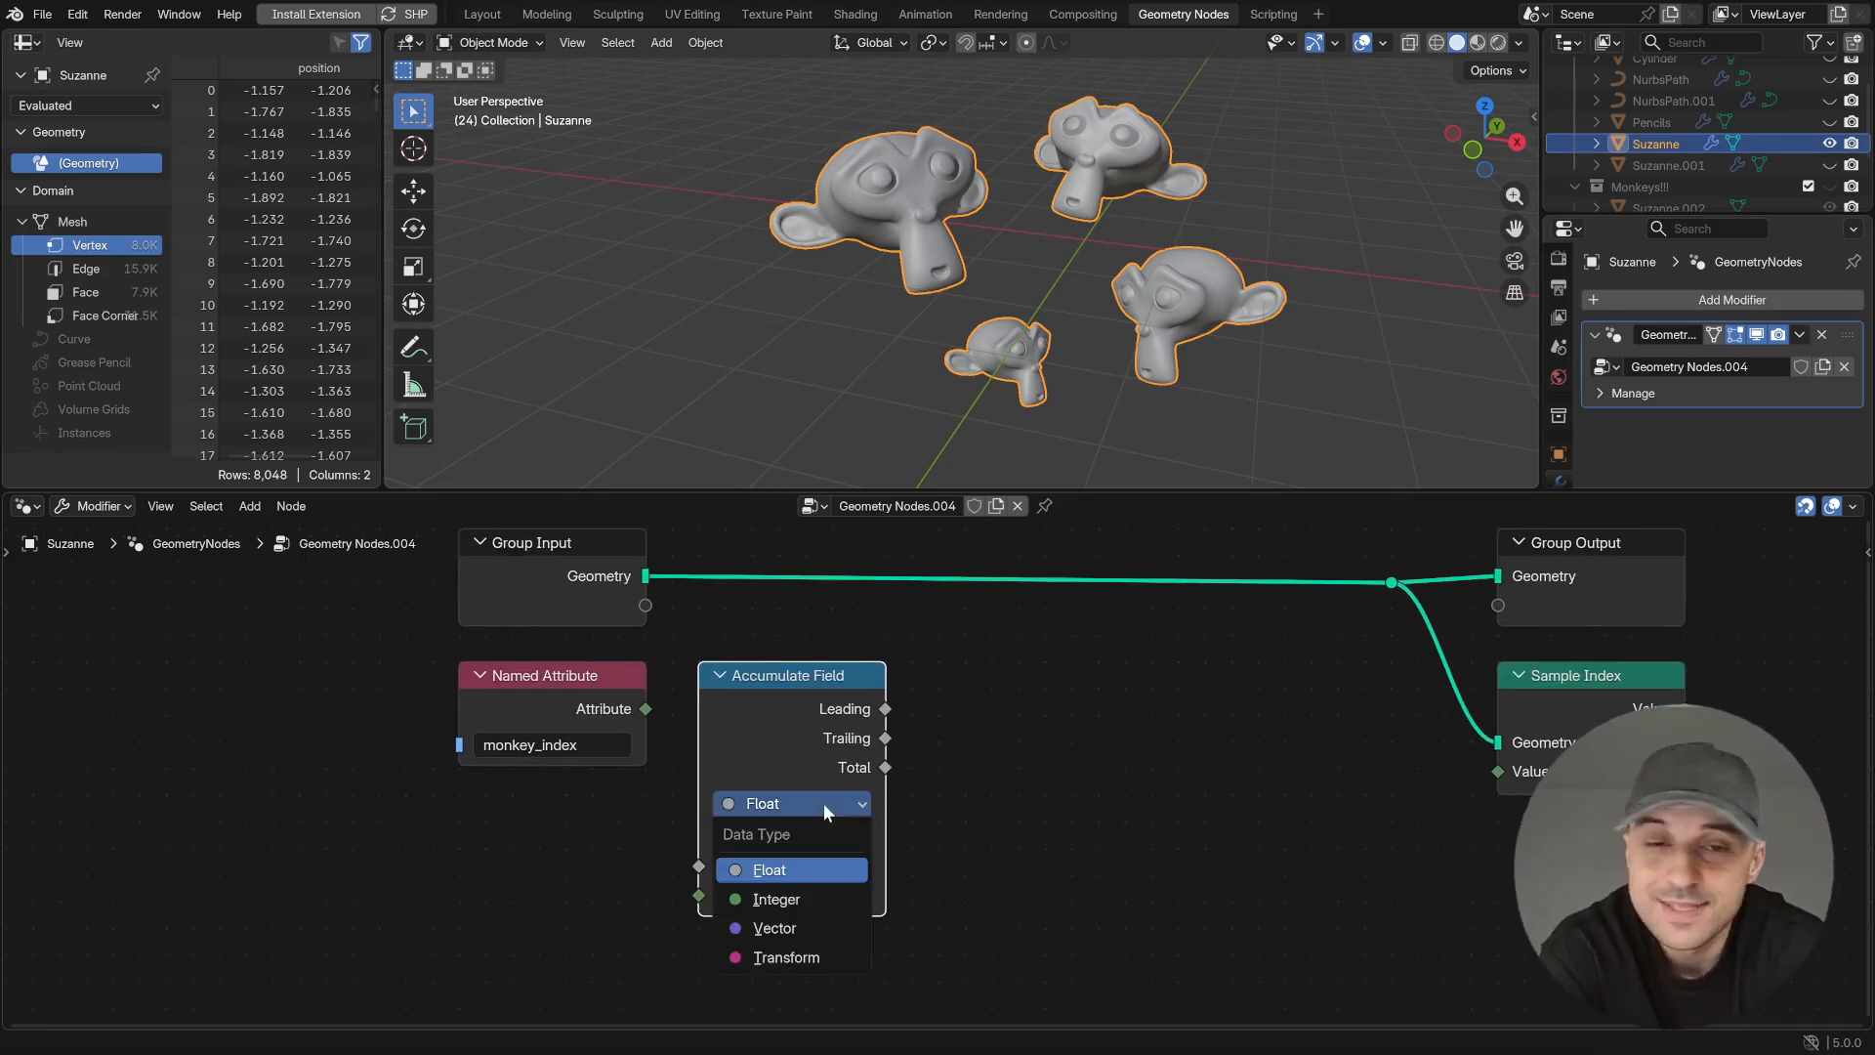
left_click(771, 896)
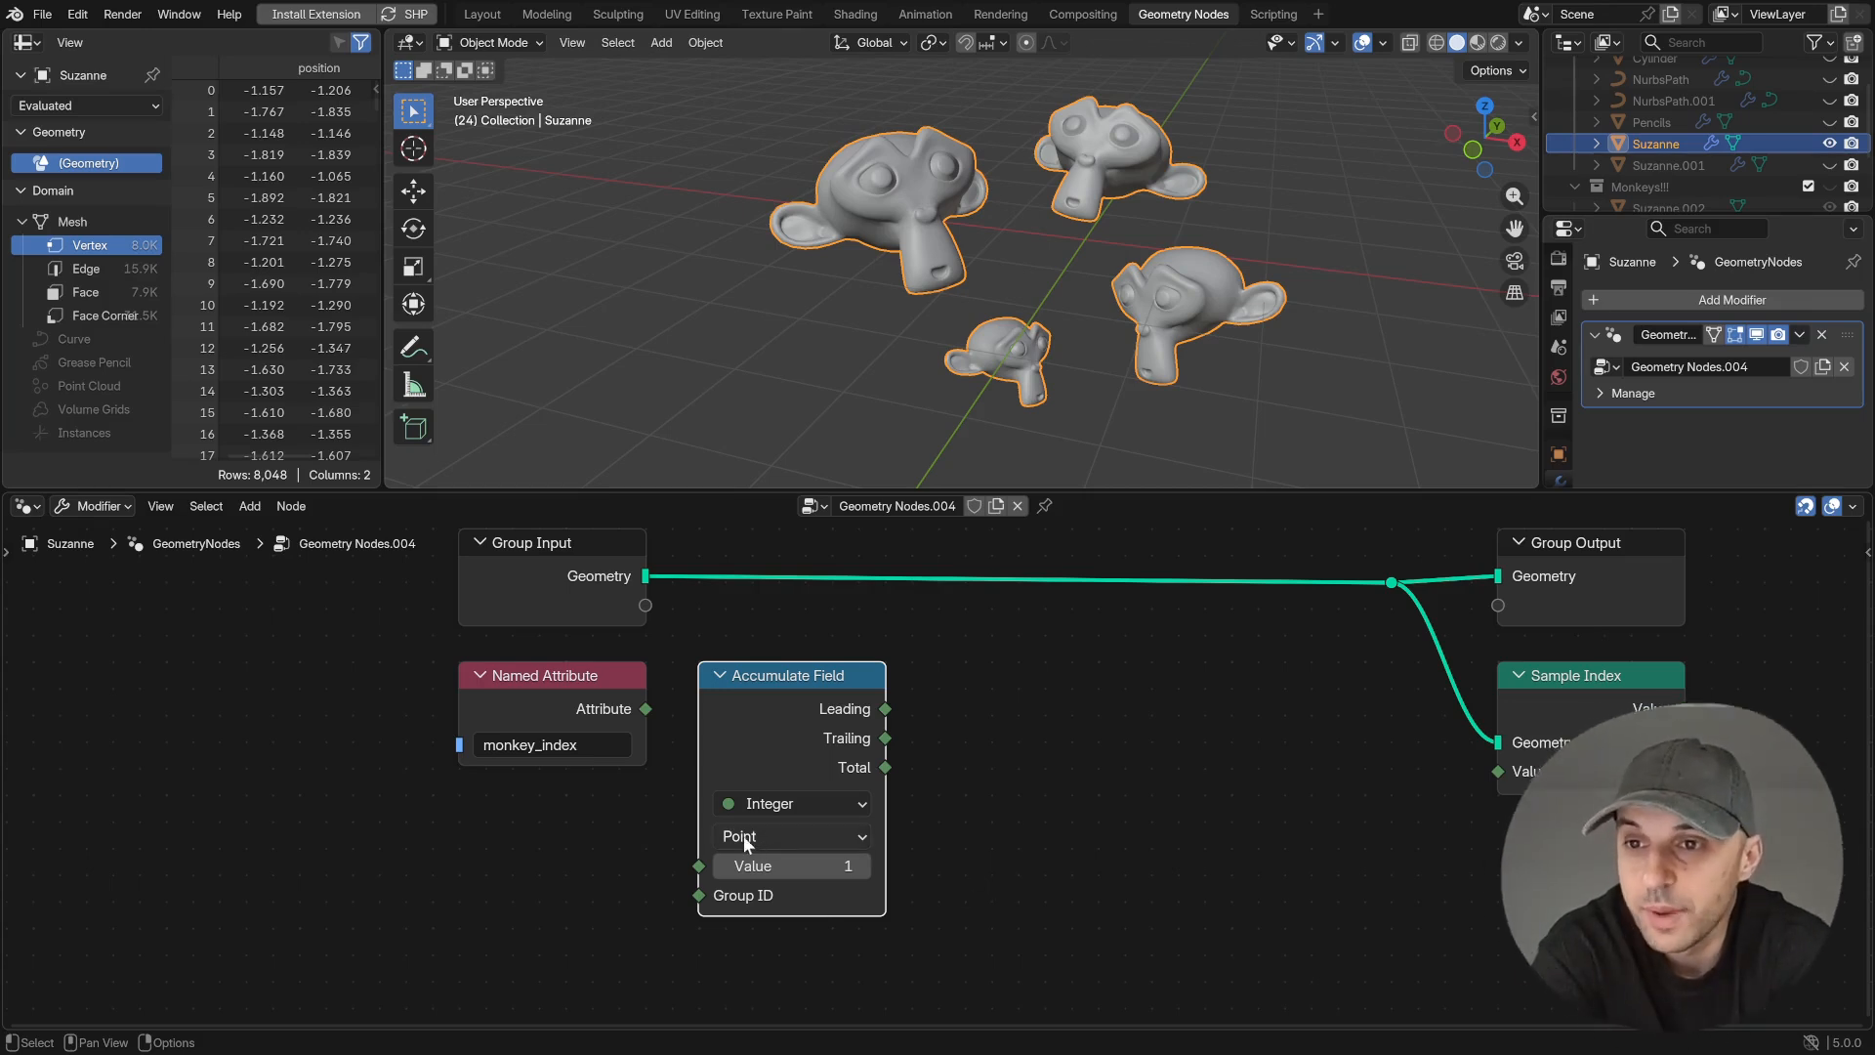
left_click_drag(646, 709, 661, 816)
left_click_drag(686, 898, 695, 896)
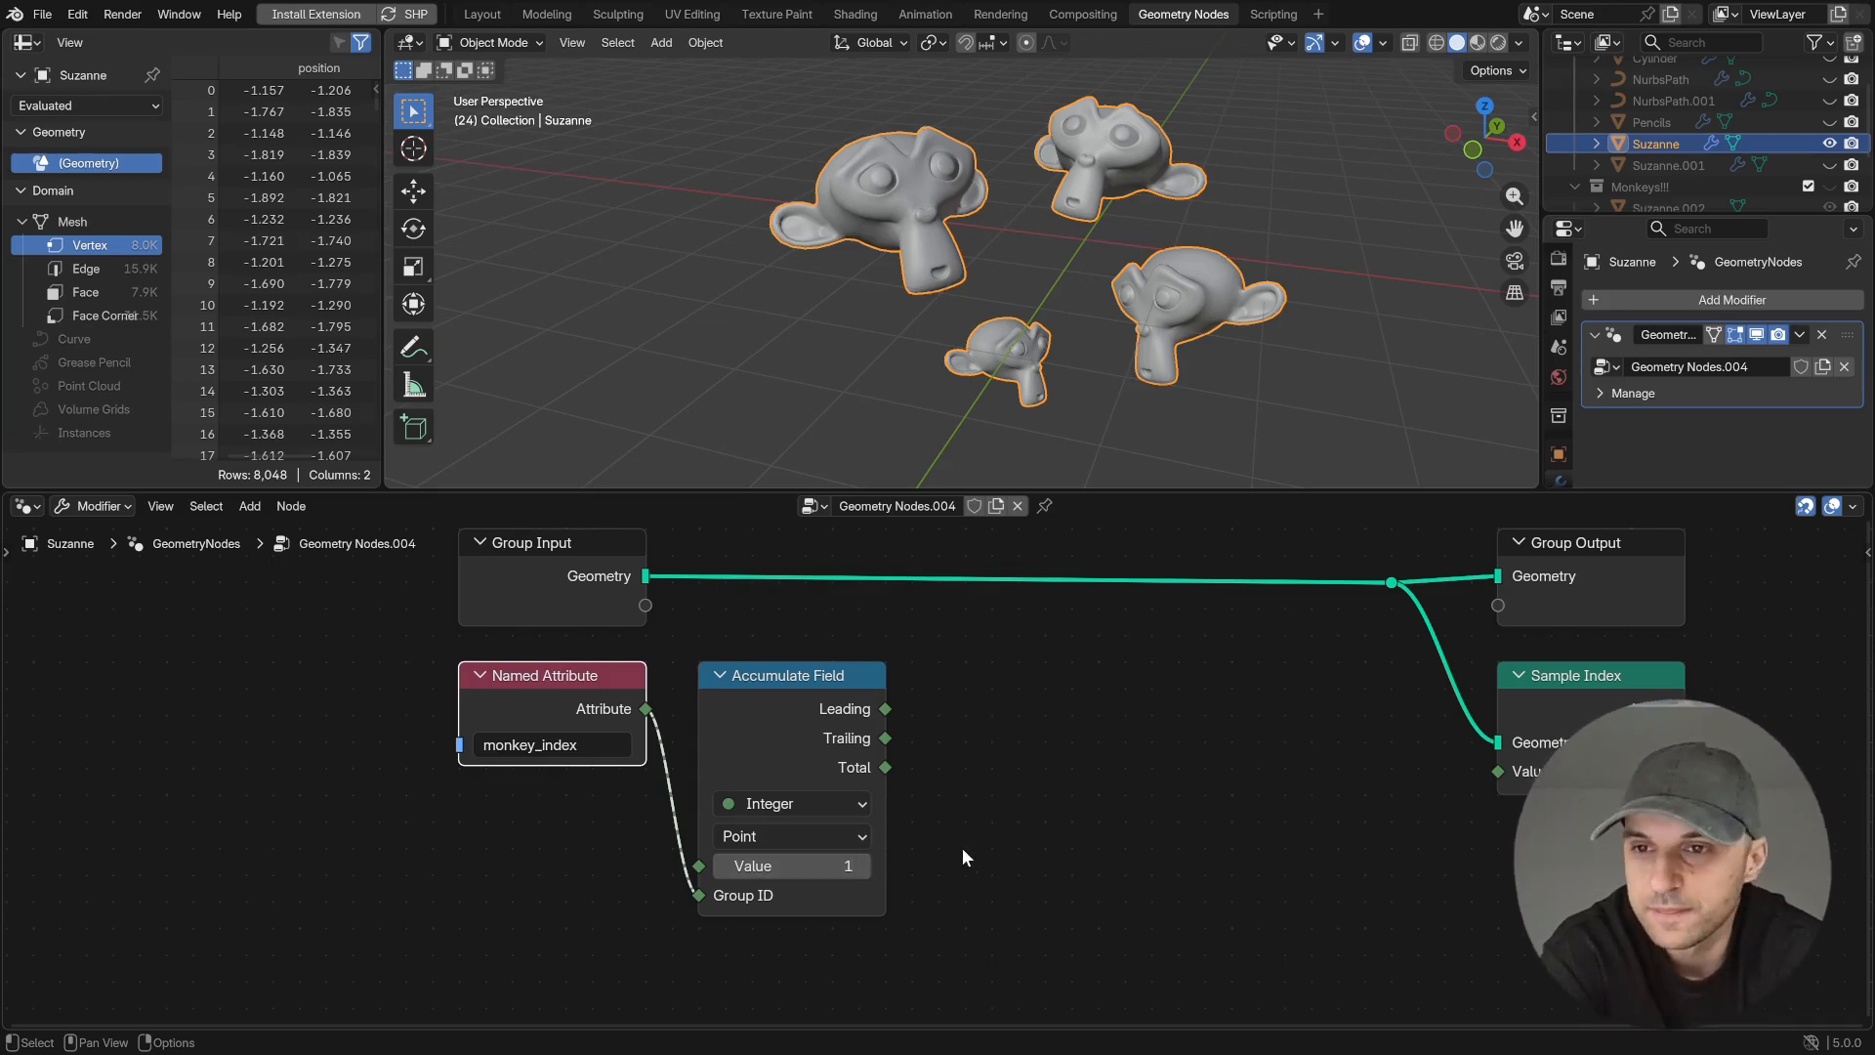
- Add a Compare node set to Integer and Equal, and connect the Accumulate Field's Trailing output to its A input
key("shift+a")
type("comp")
key("Return")
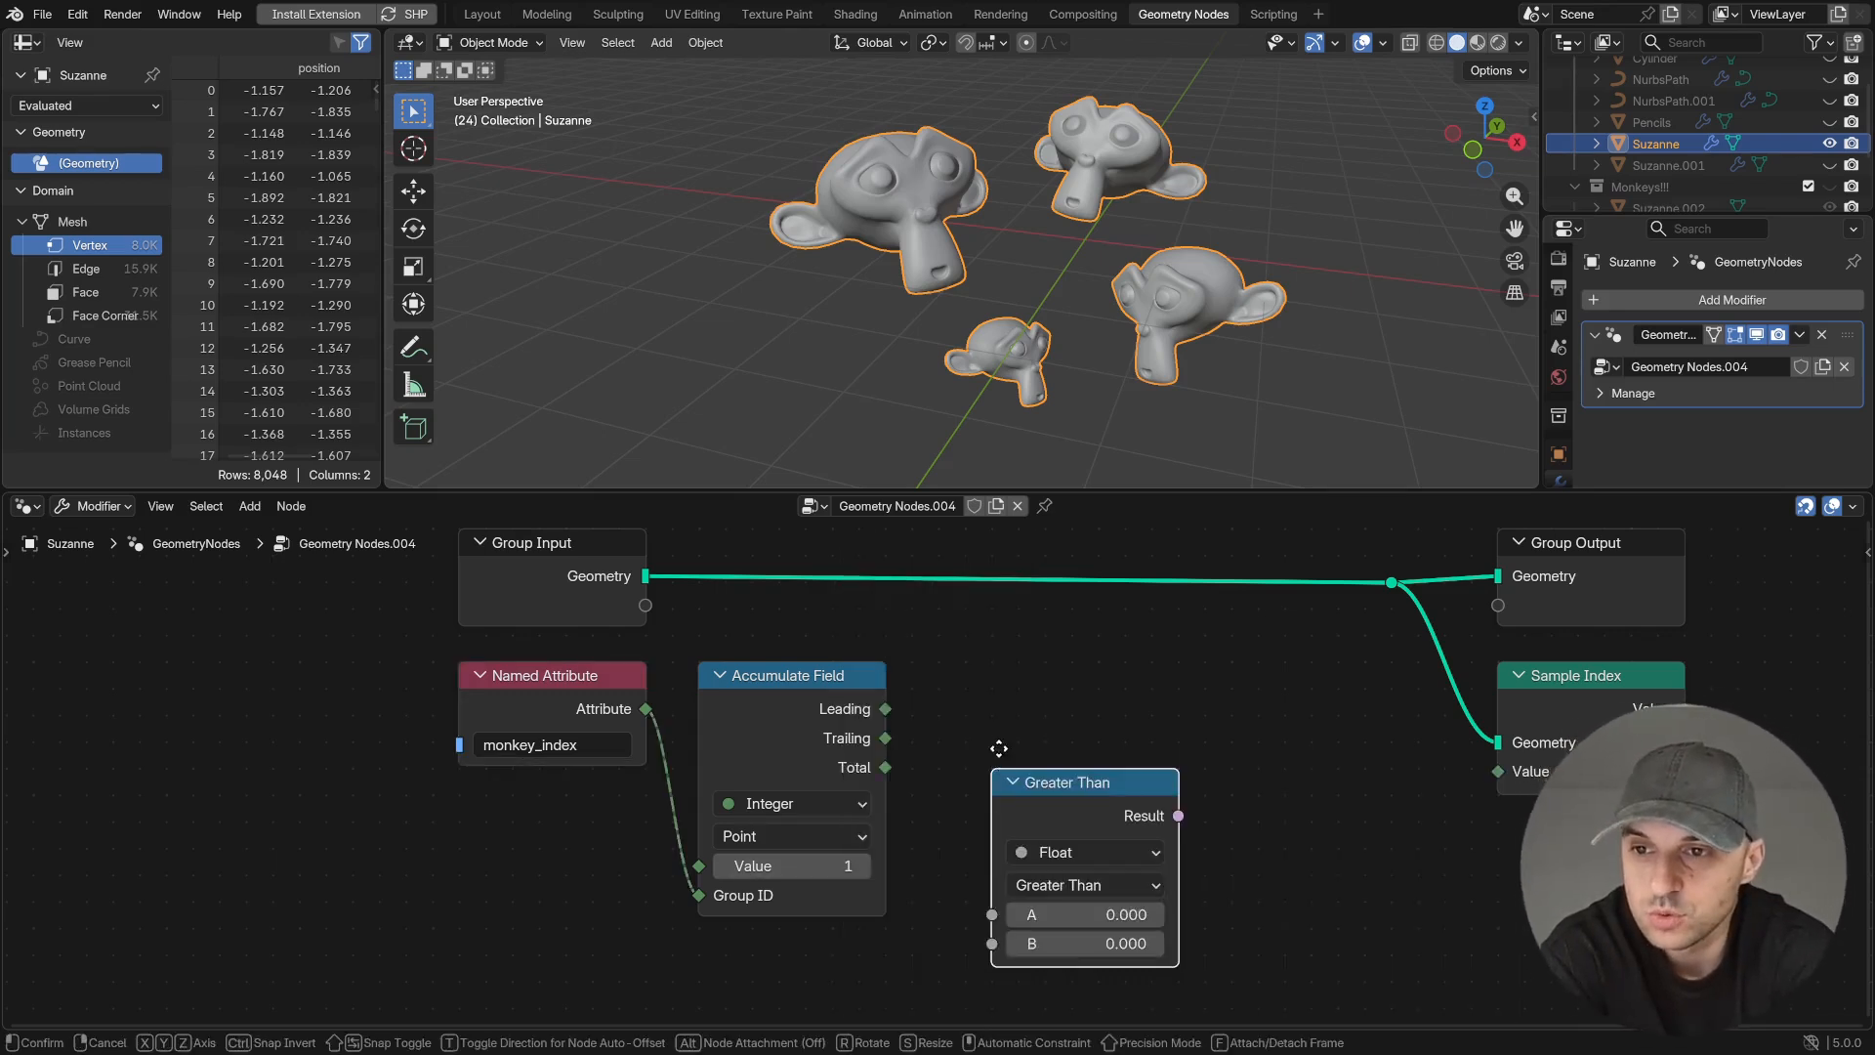
left_click(946, 661)
left_click(1094, 744)
left_click(1015, 842)
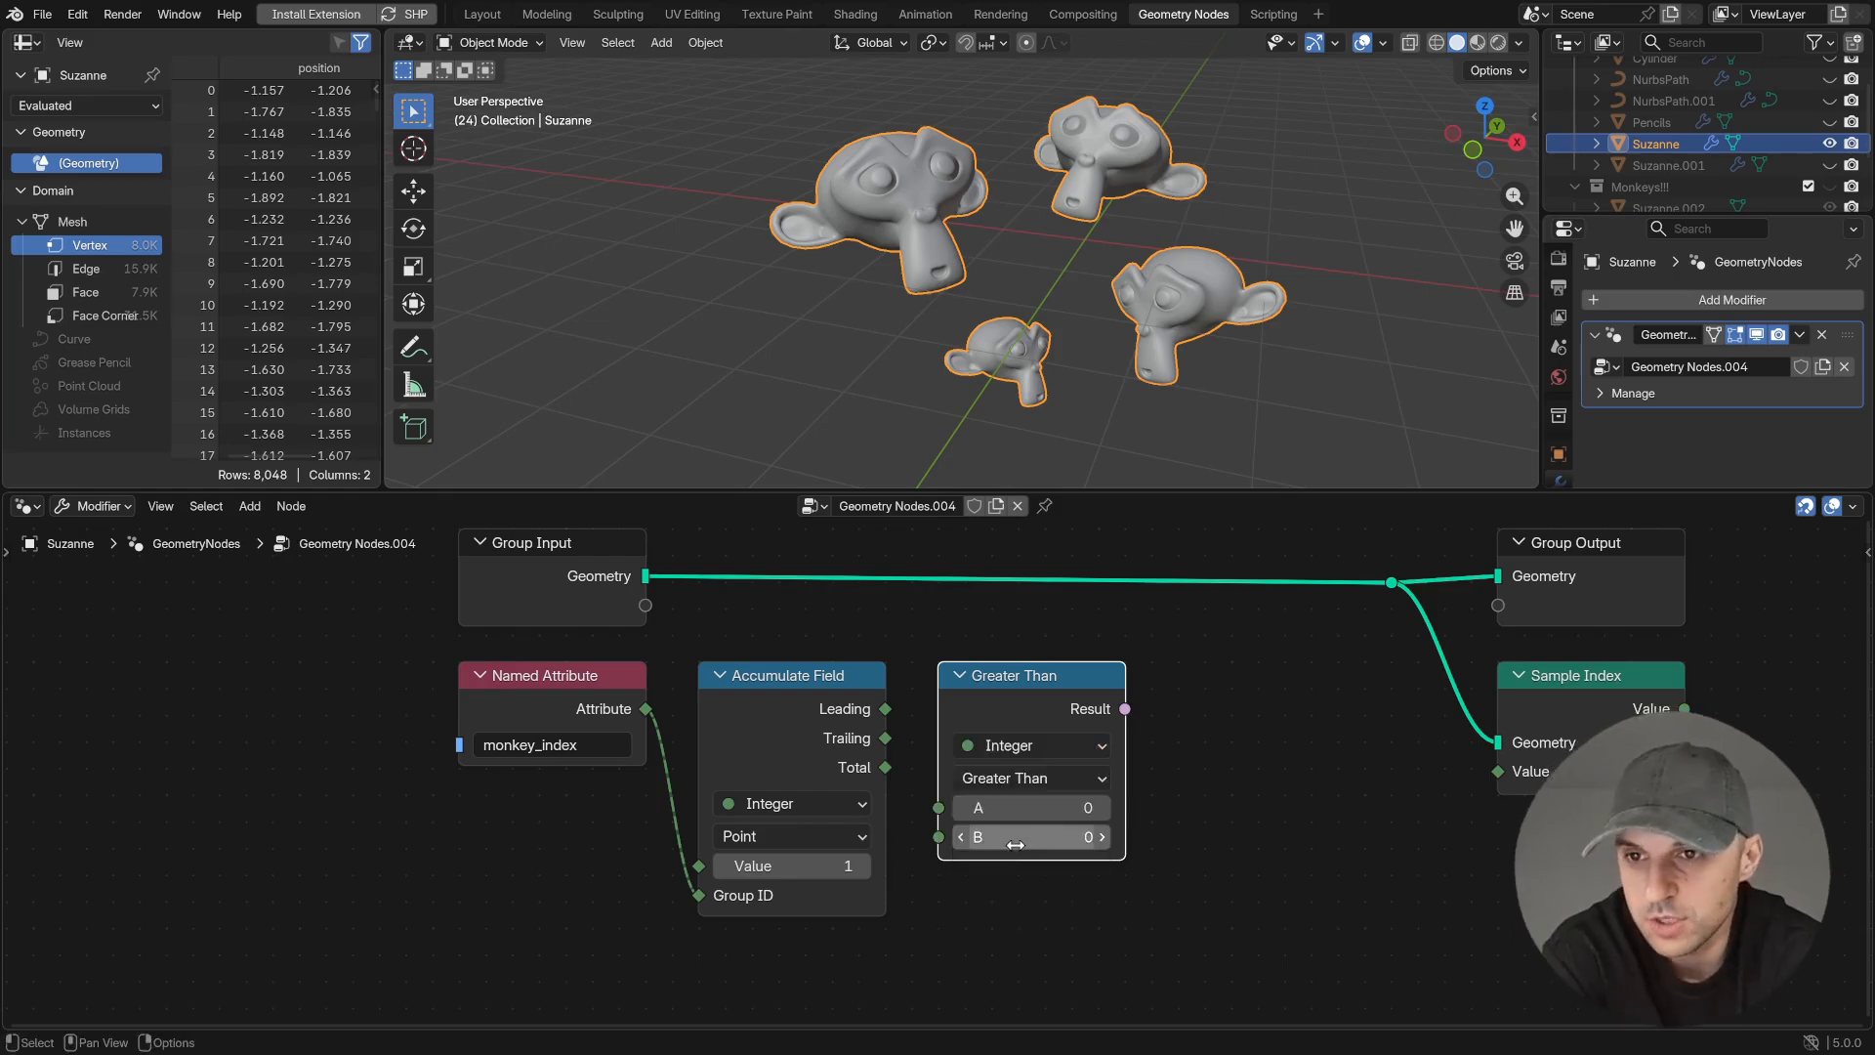
left_click(1098, 778)
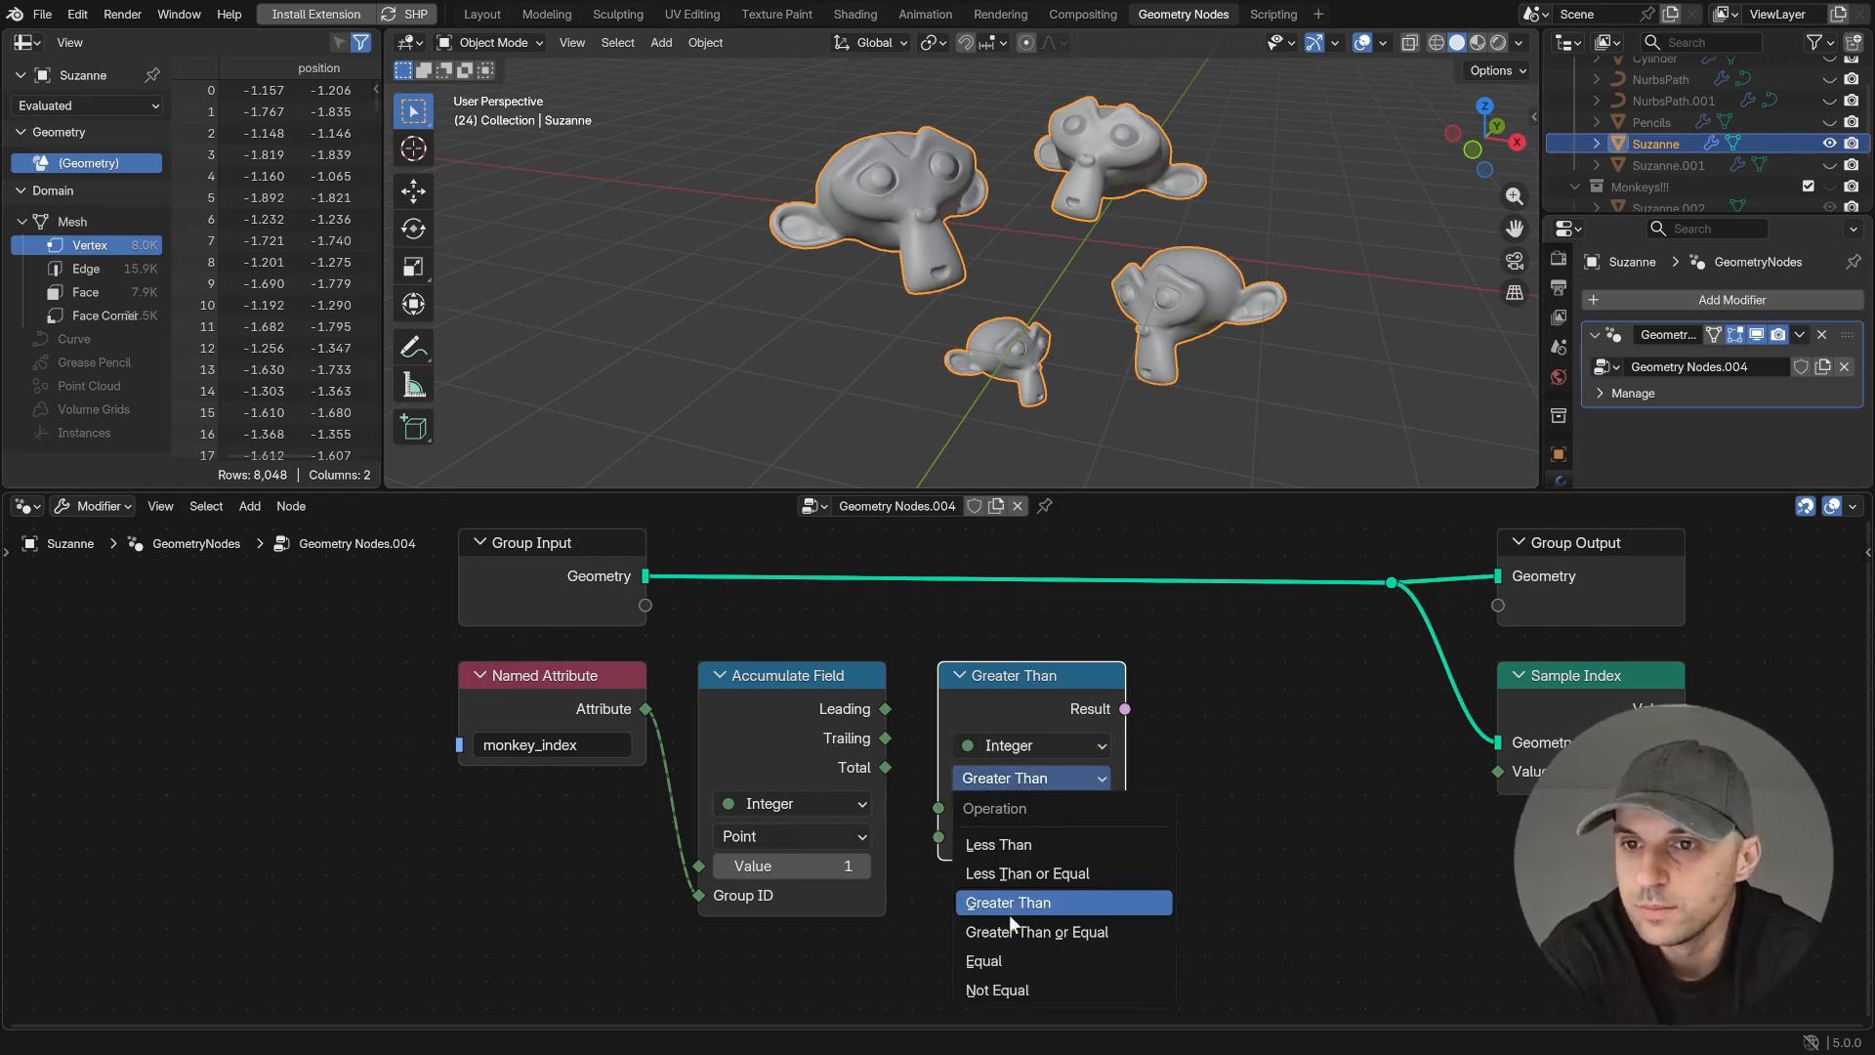
left_click(998, 954)
left_click_drag(885, 737, 943, 698)
left_click_drag(926, 797, 935, 806)
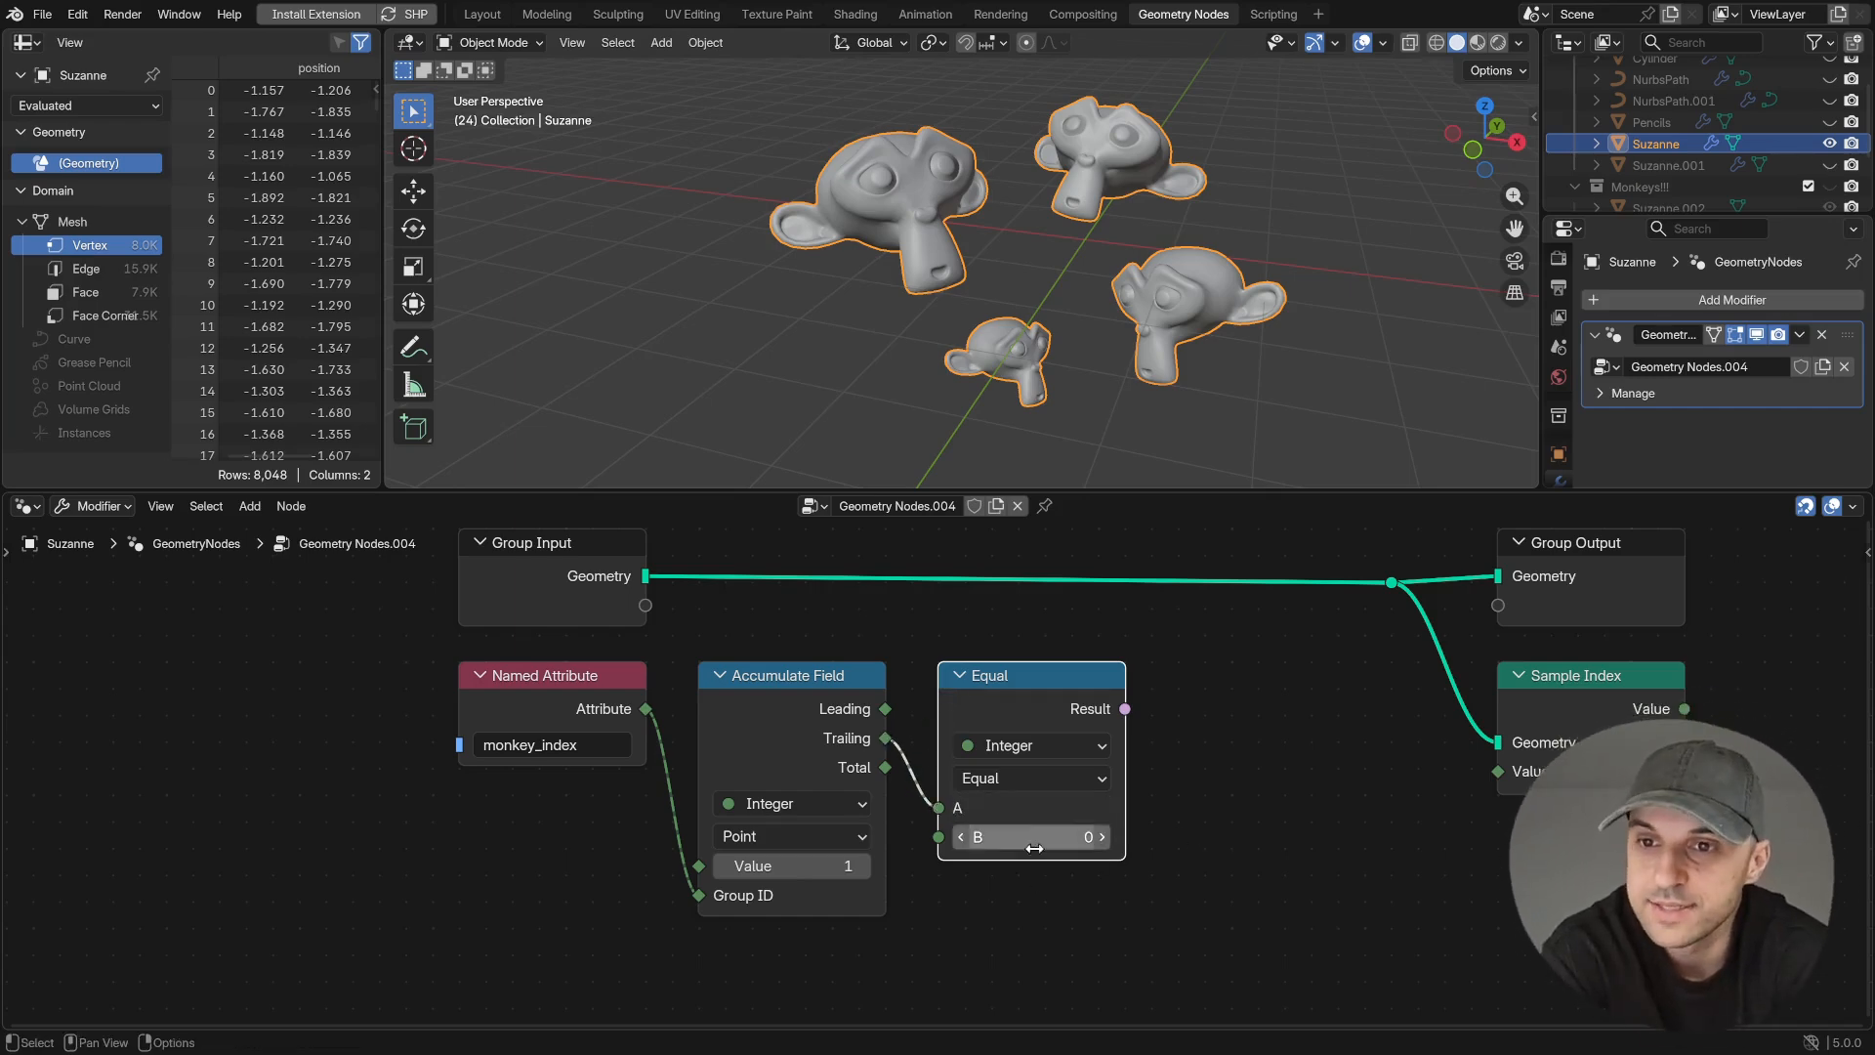
- Duplicate the Accumulate Field node after the Equal node and connect the Equal Result to the copy's Value
left_click(830, 689)
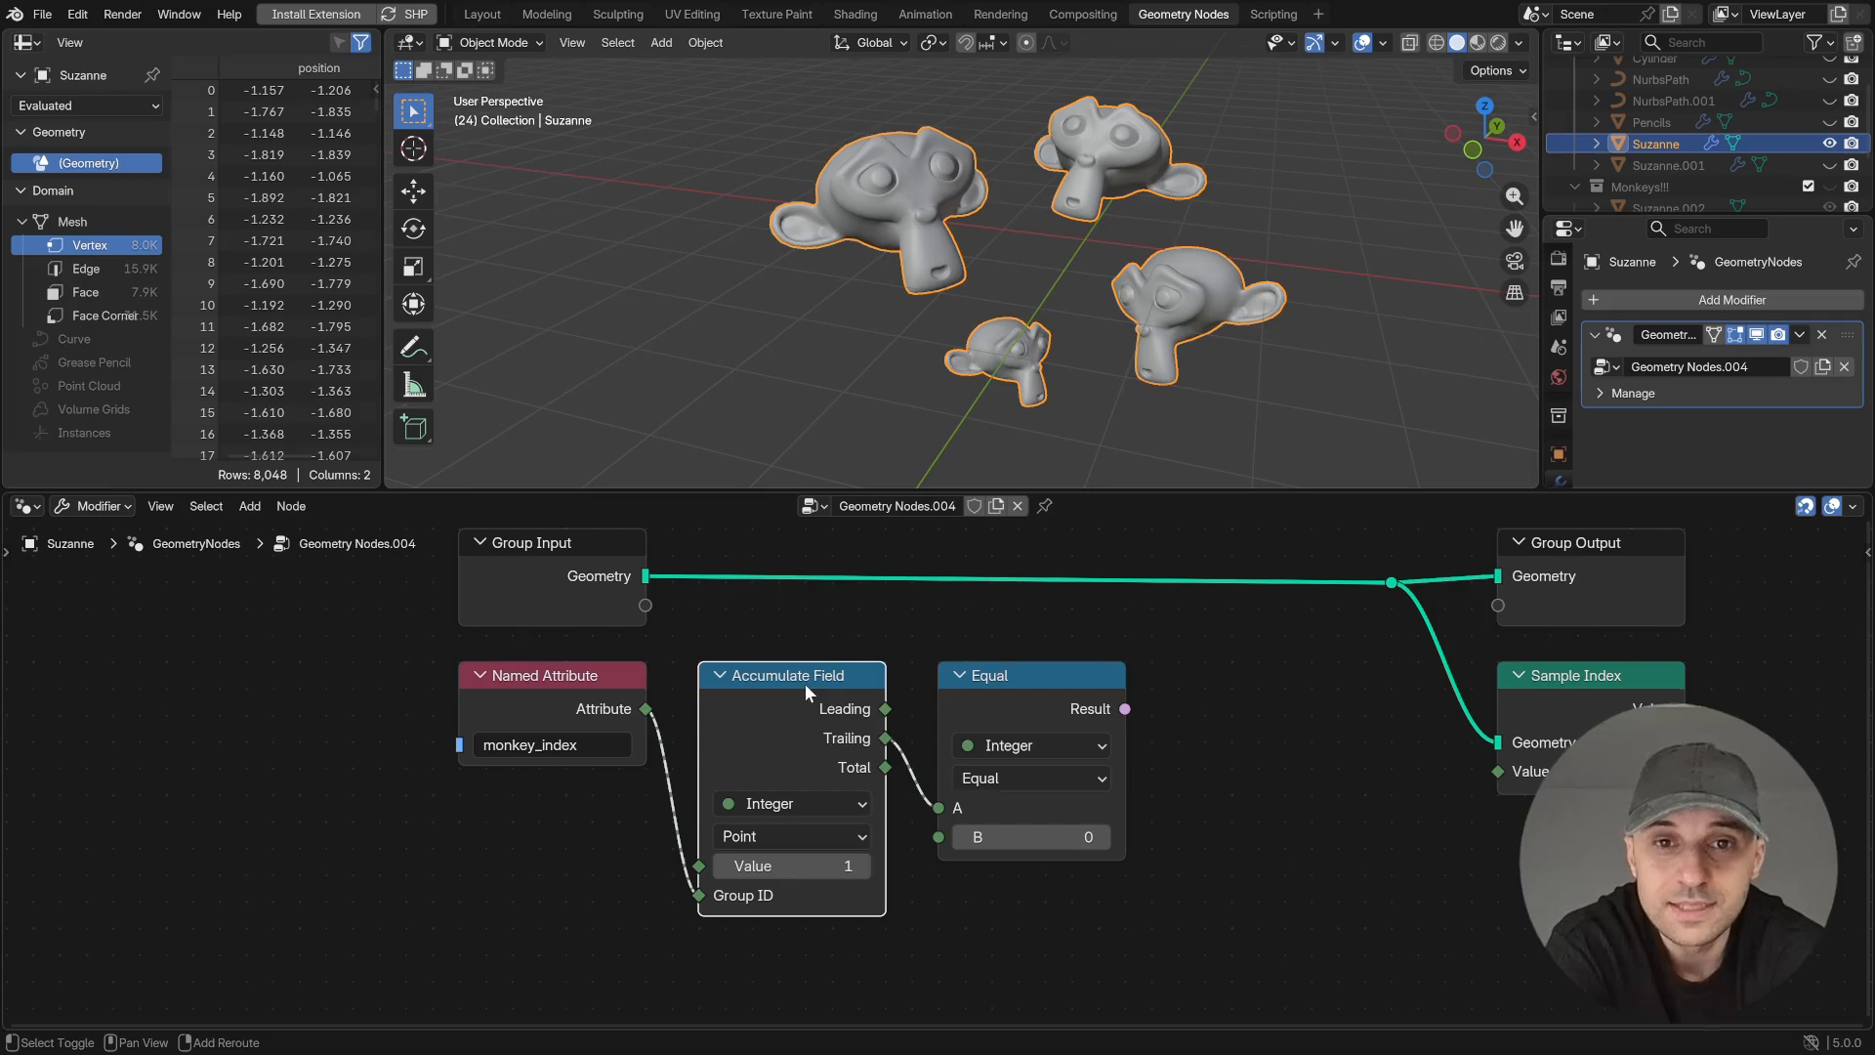
key("shift+d")
left_click(1282, 695)
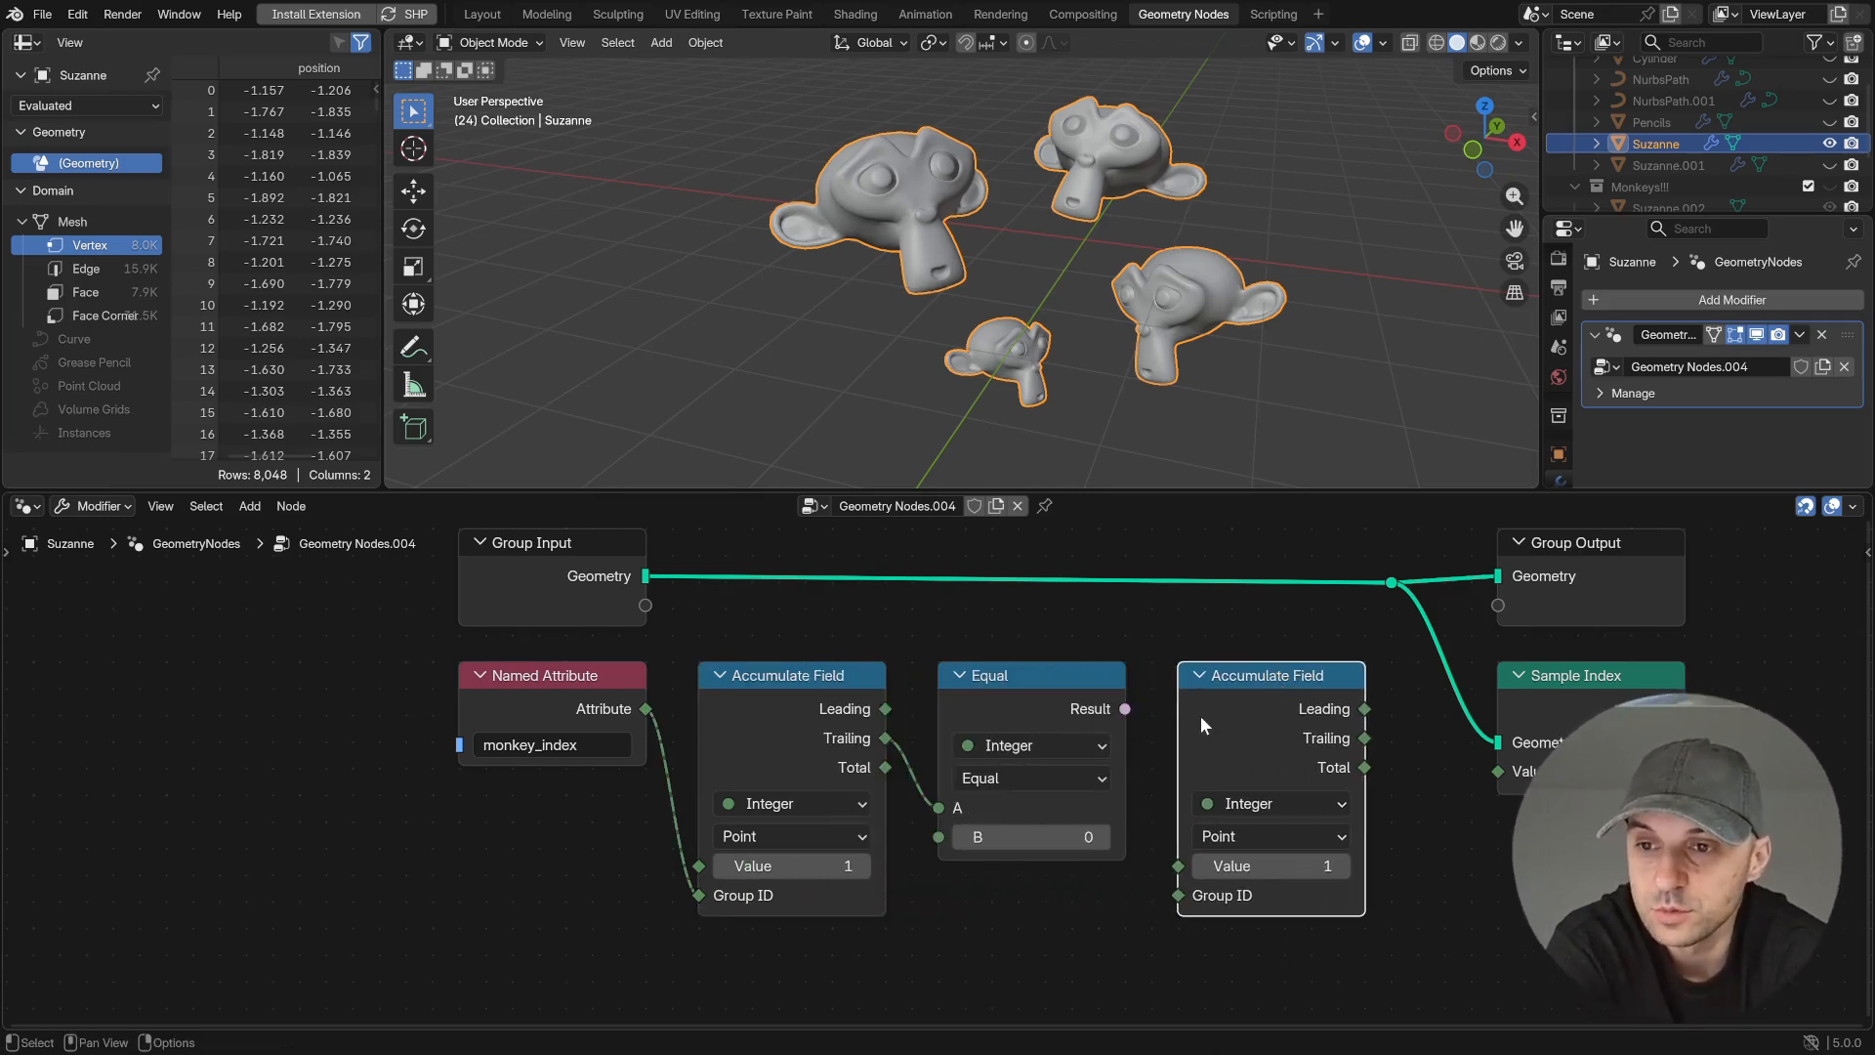
left_click_drag(1126, 709, 1133, 718)
left_click_drag(1168, 814, 1182, 861)
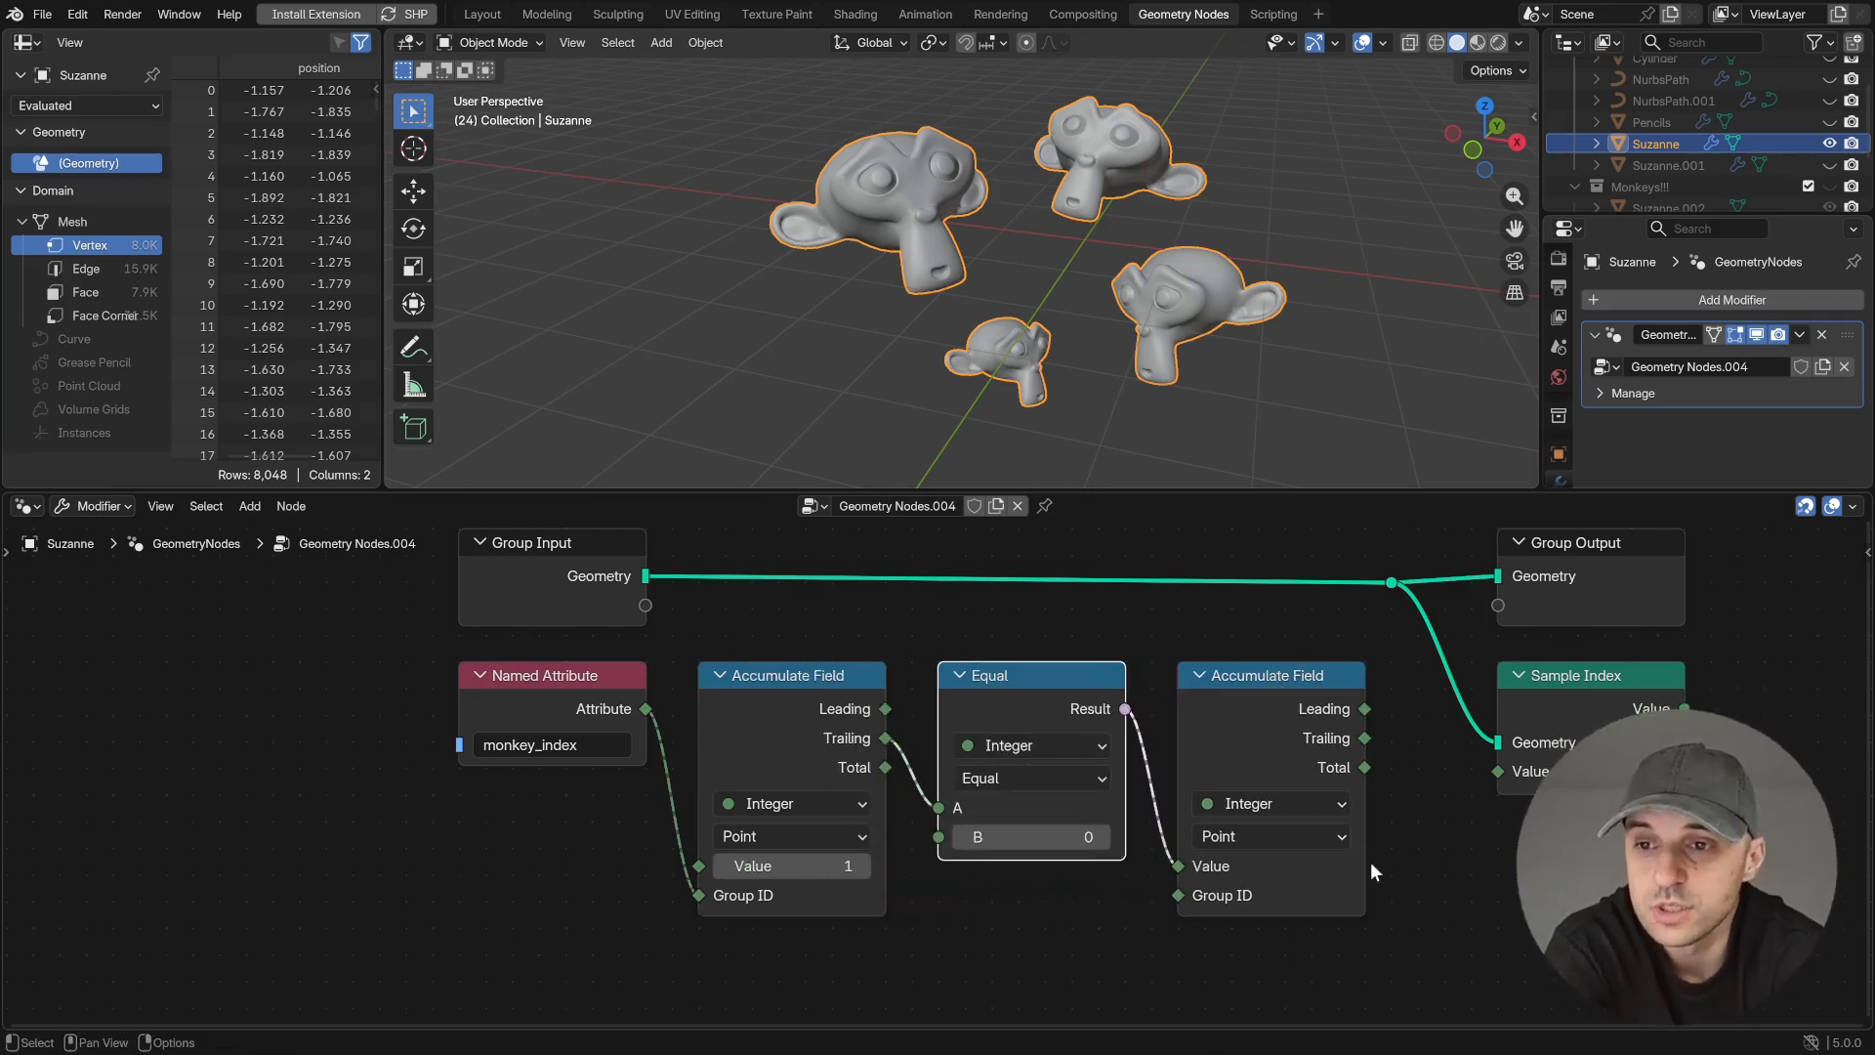
- Preview the second Accumulate Field's Total, connect it to Sample Index's Value and preview the sampled value
middle_click_drag(1255, 860, 1093, 873)
left_click(1205, 776, "ctrl+shift")
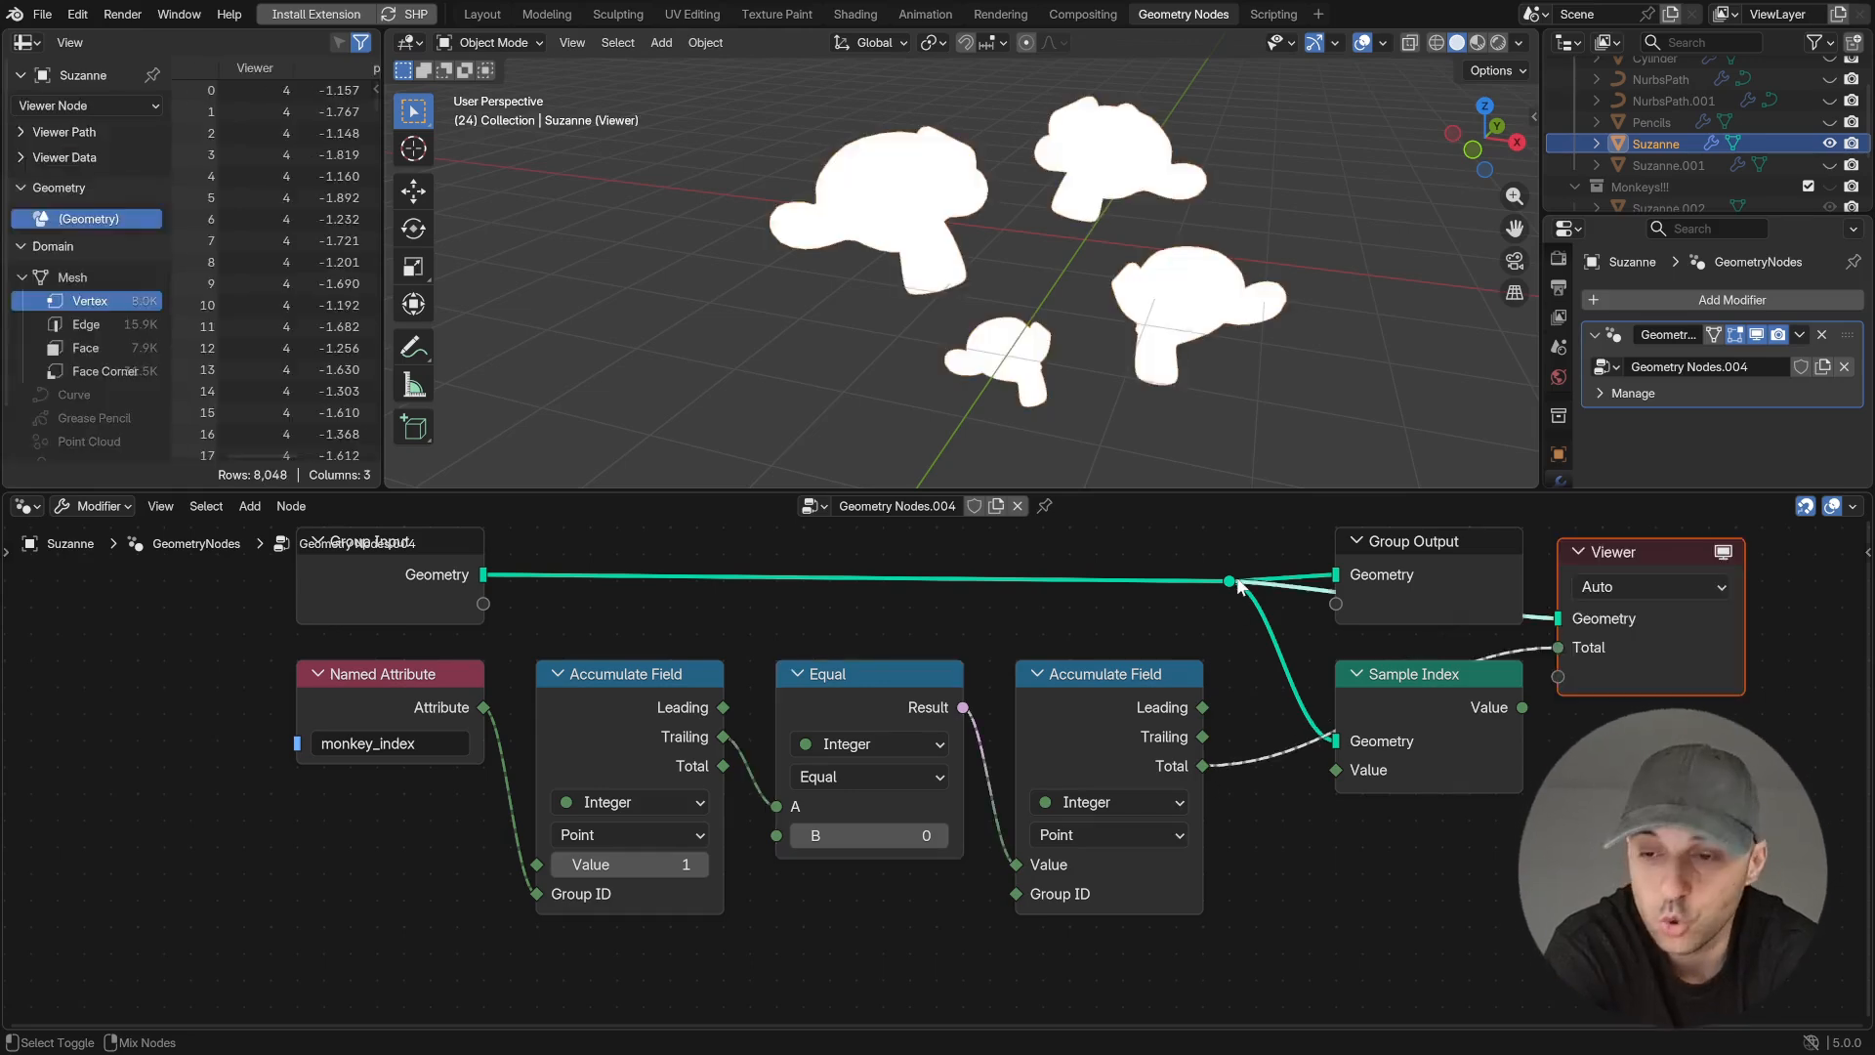
middle_click_drag(1332, 787, 1053, 804)
left_click_drag(923, 783, 1056, 787)
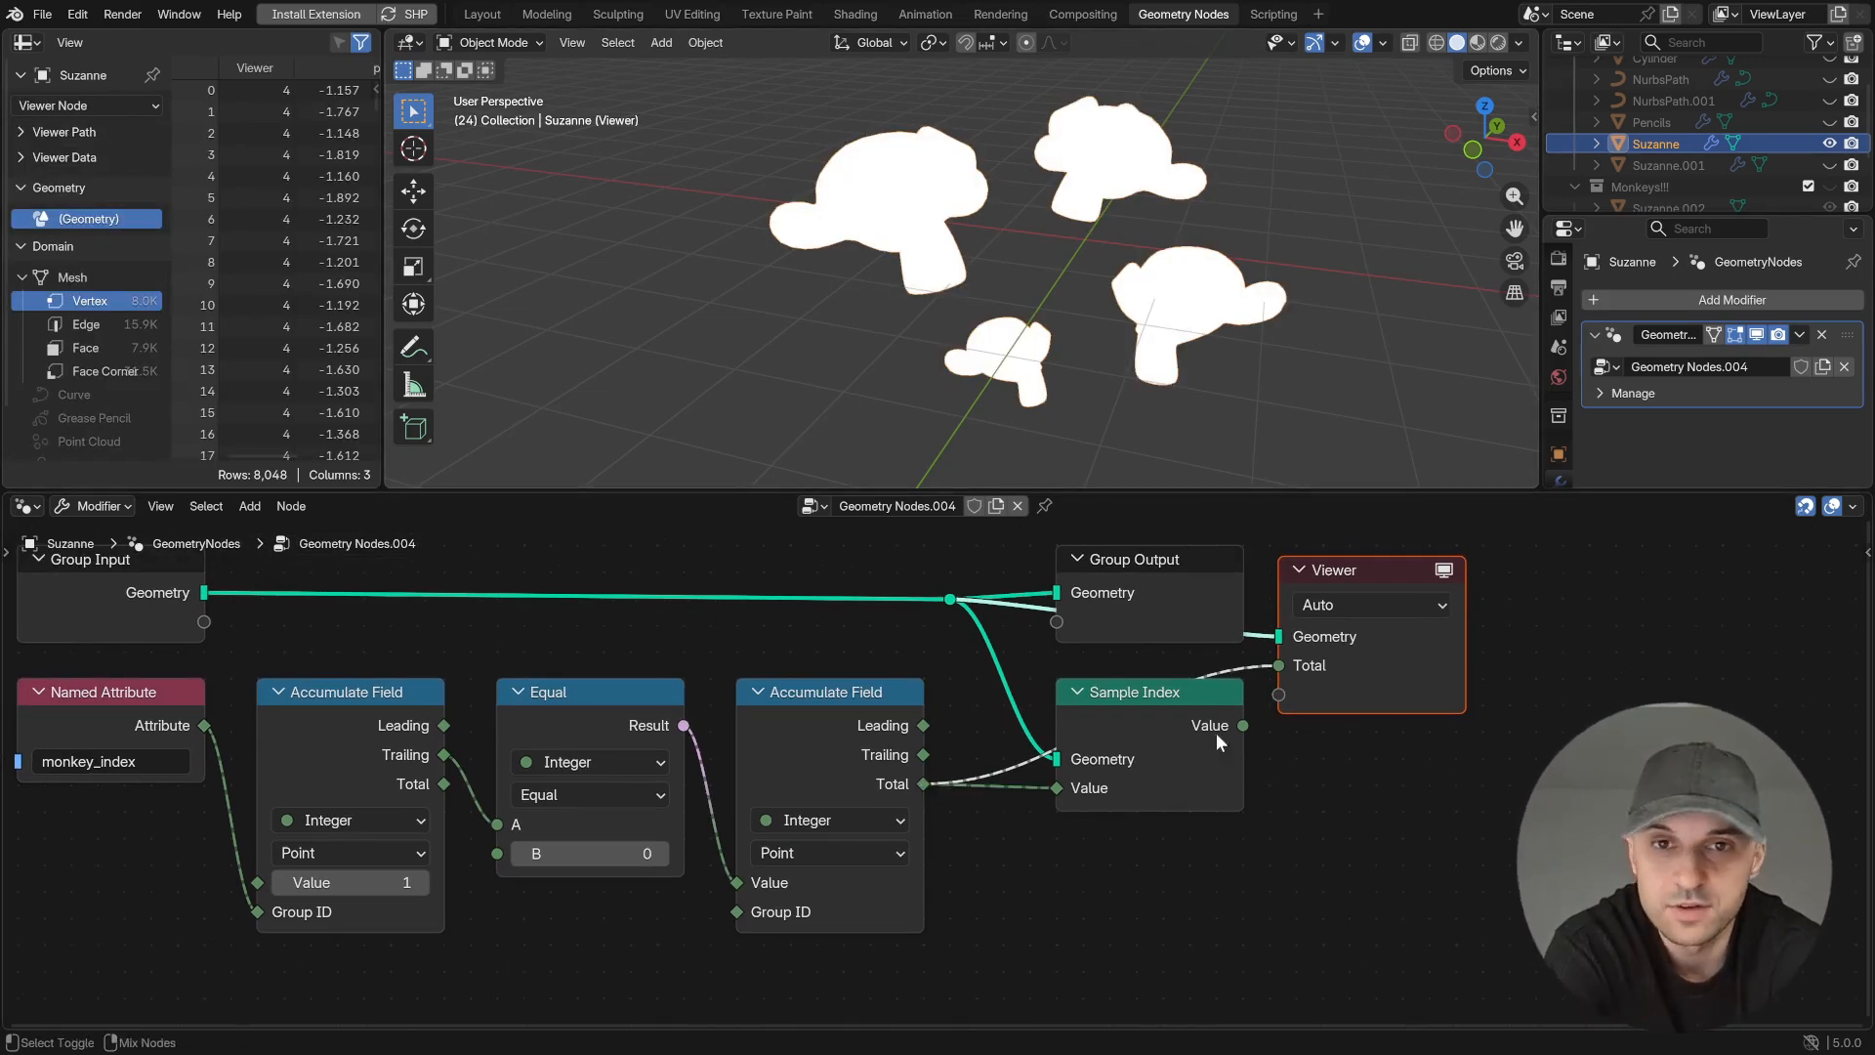
left_click(1195, 736, "ctrl+shift")
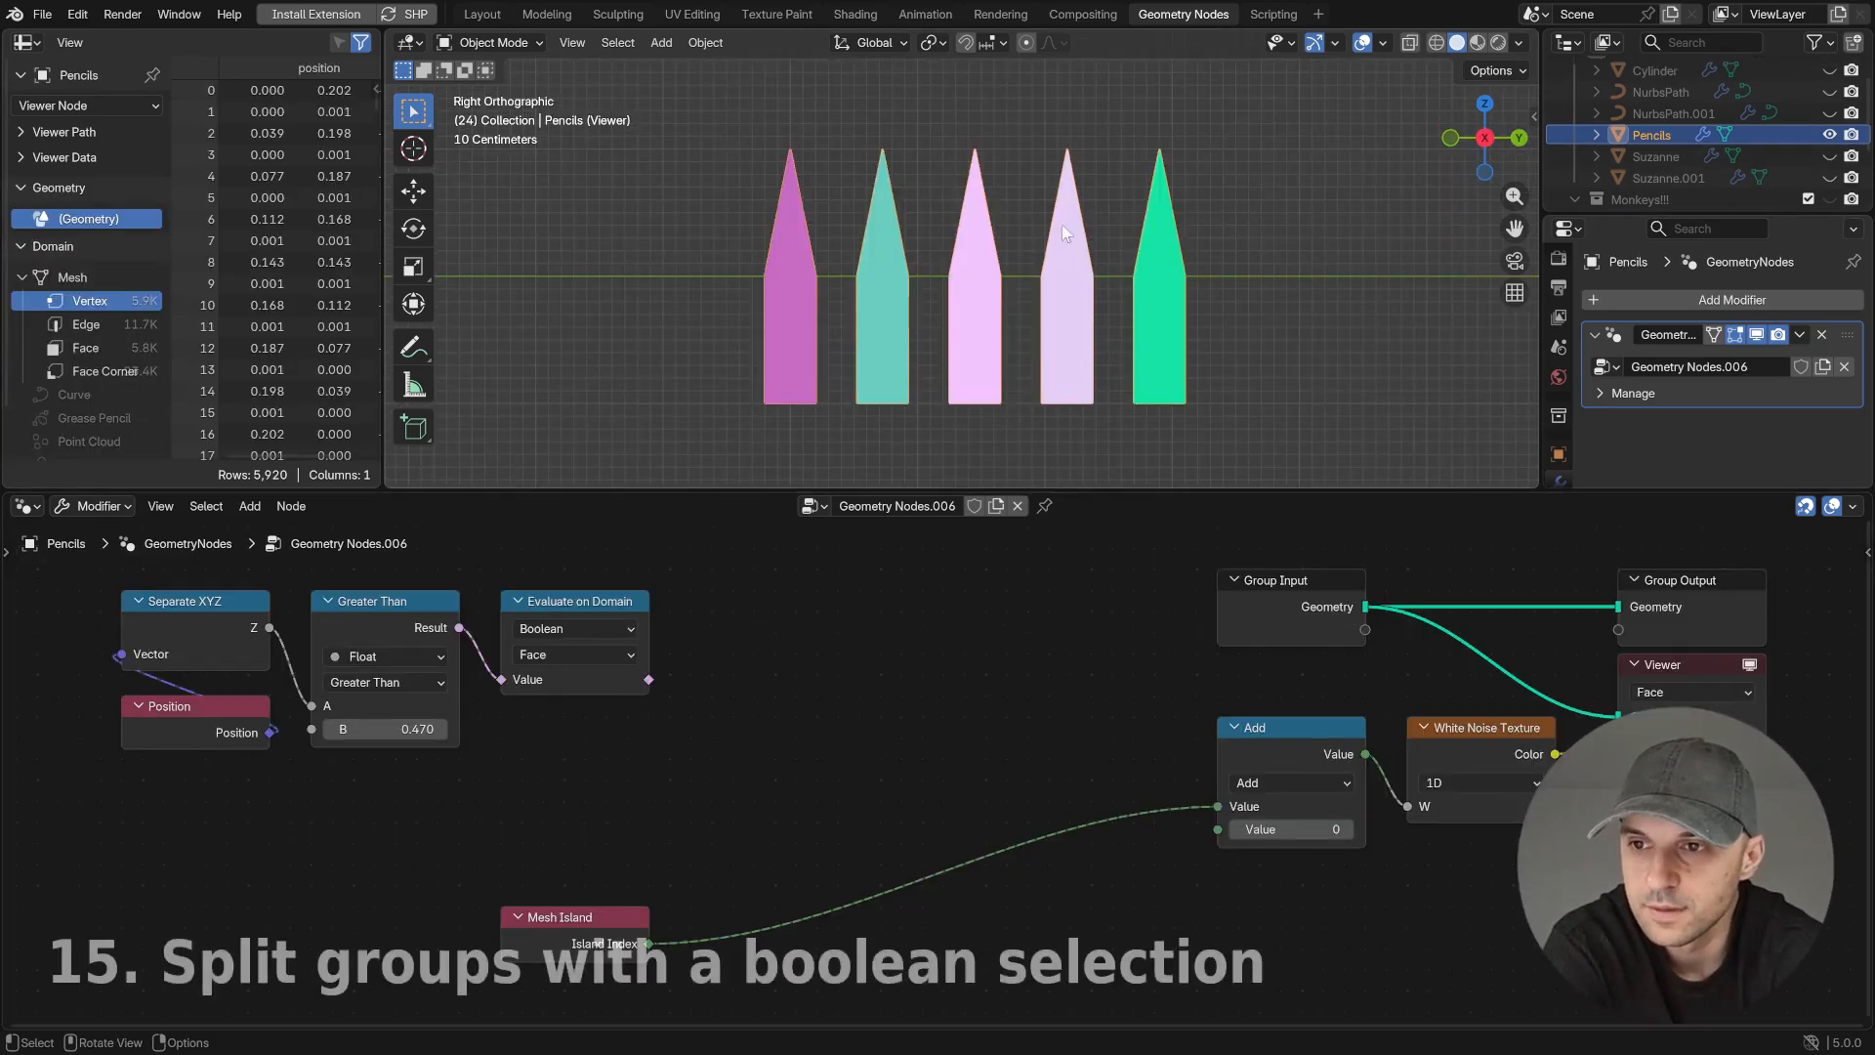
- Preview the pencils' Evaluate on Domain selection and connect it to the Switch input of a new Switch node set to Integer
left_click(648, 680, "ctrl+shift")
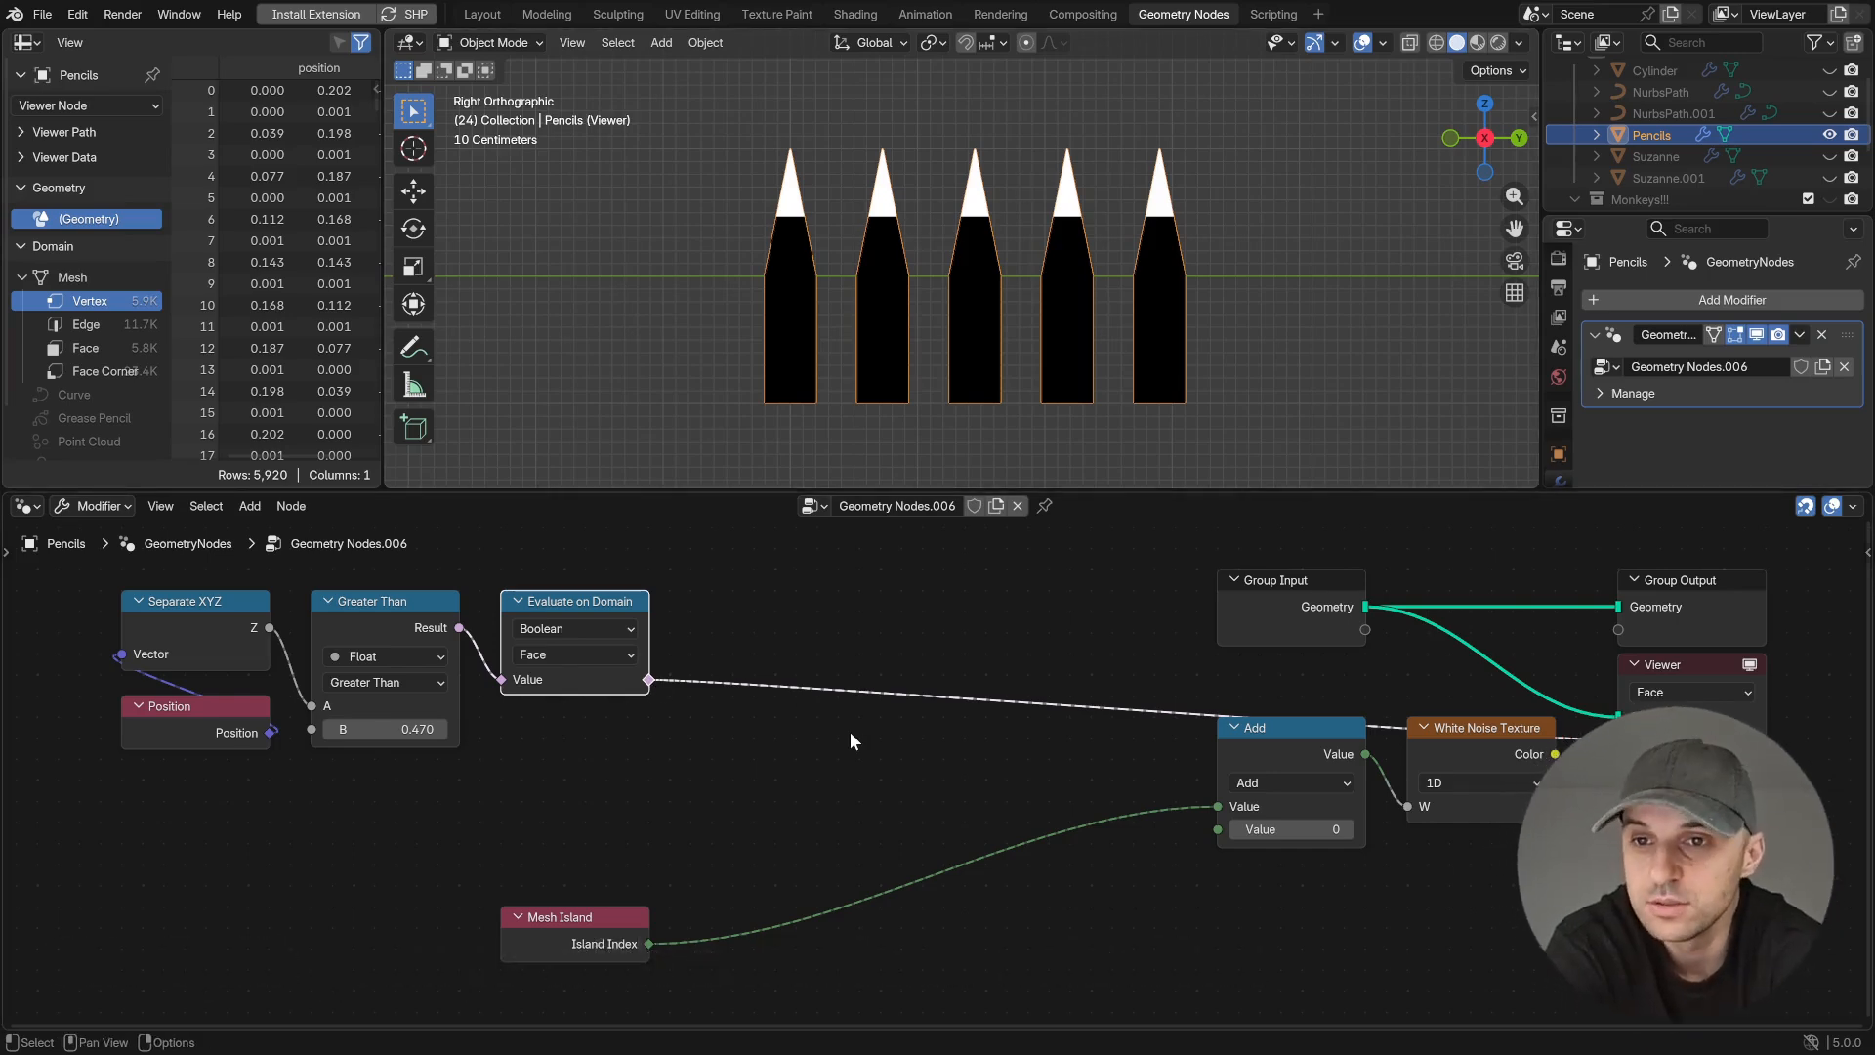
left_click_drag(649, 679, 842, 750)
type("switch")
key("Return")
left_click(905, 766)
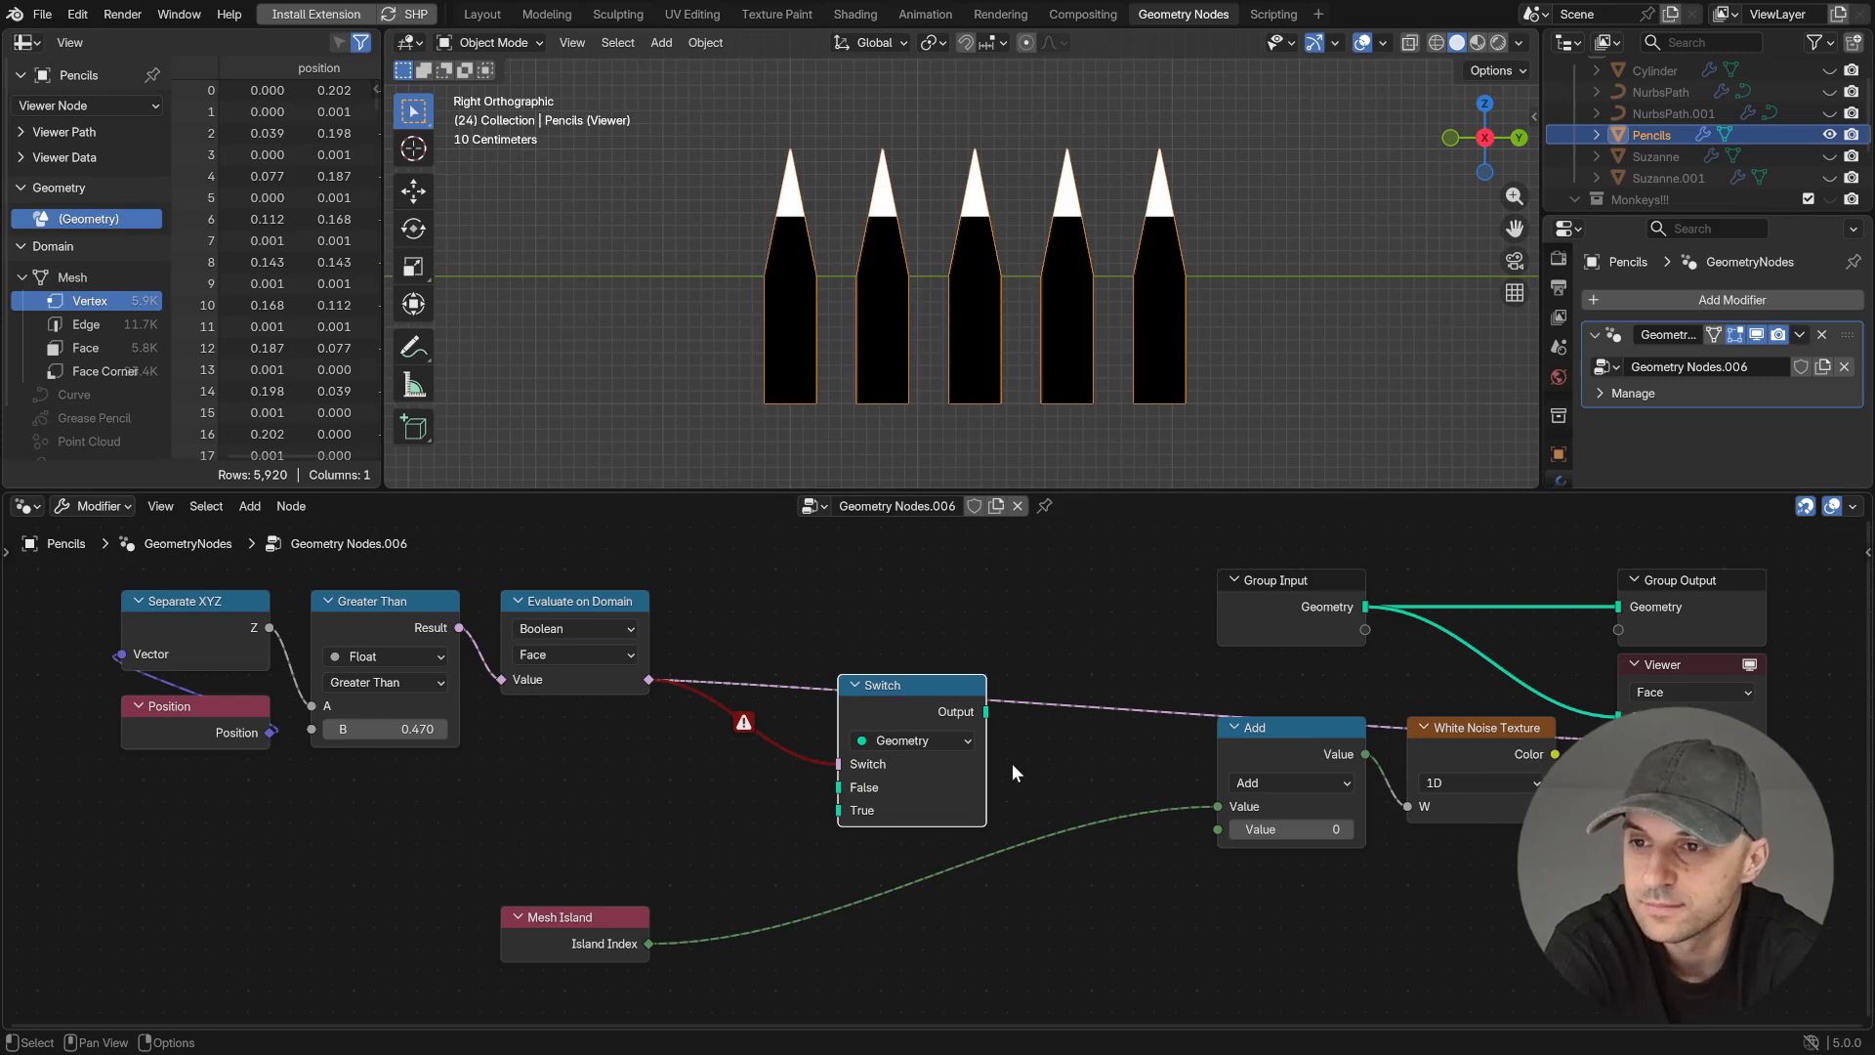
left_click(923, 740)
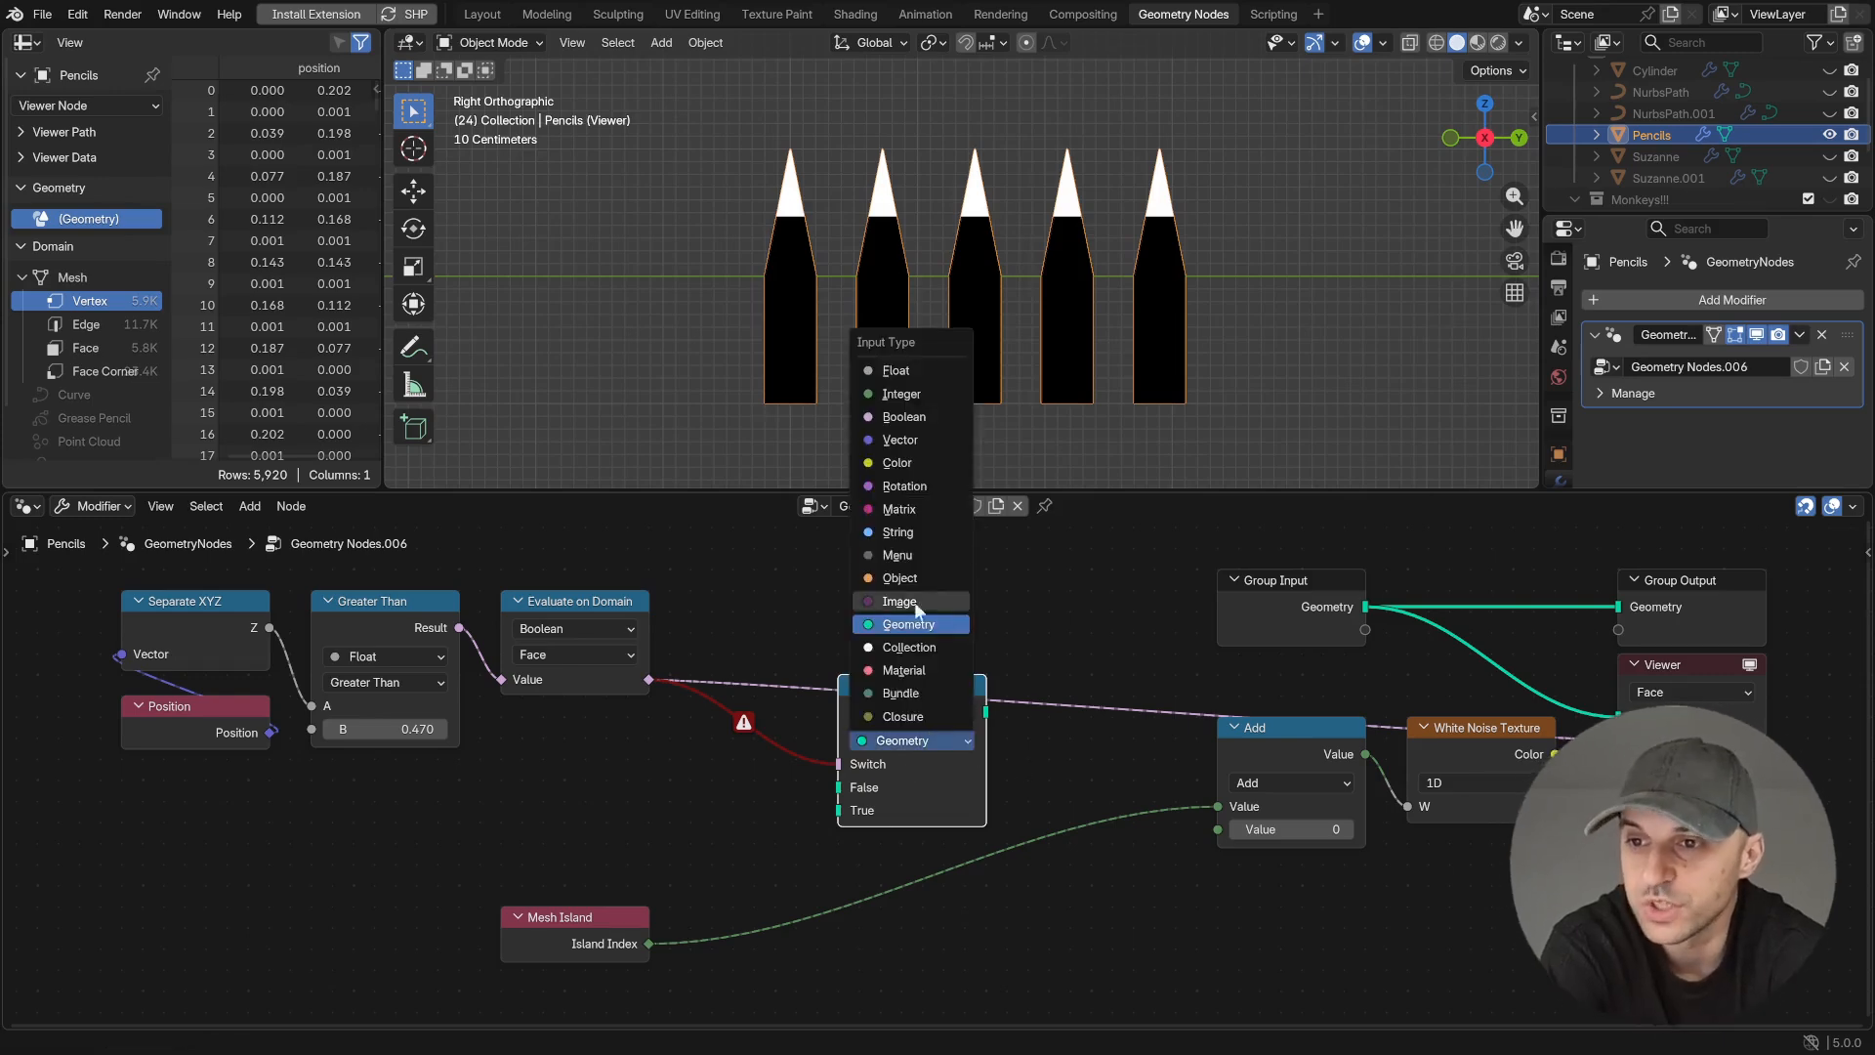
left_click(900, 402)
- Connect Island Index to the Switch's True and its Output to the Add node, and preview the White Noise Texture's Color
left_click_drag(649, 944, 845, 813)
left_click_drag(986, 711, 1217, 805)
left_click(1538, 791, "ctrl+shift")
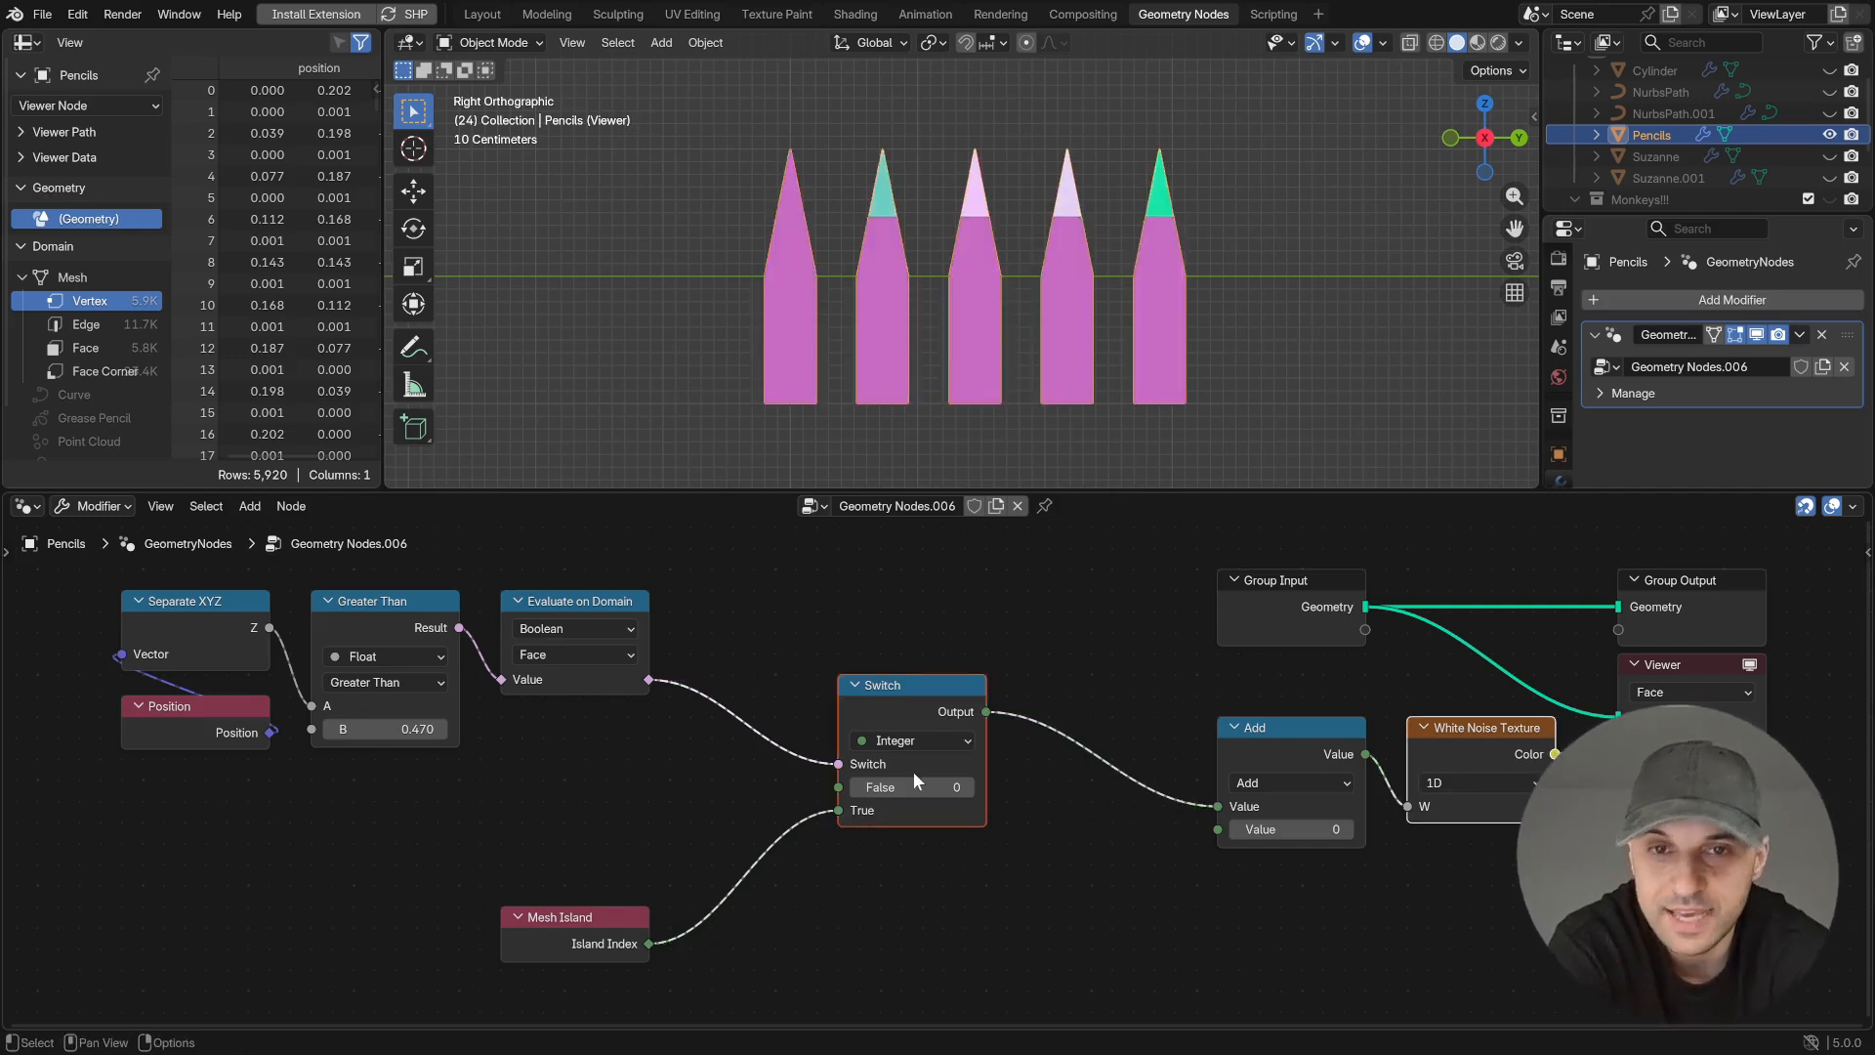
- Set the Switch's False value to -1 and compare the Island Index preview with the White Noise Texture colors
left_click(855, 787)
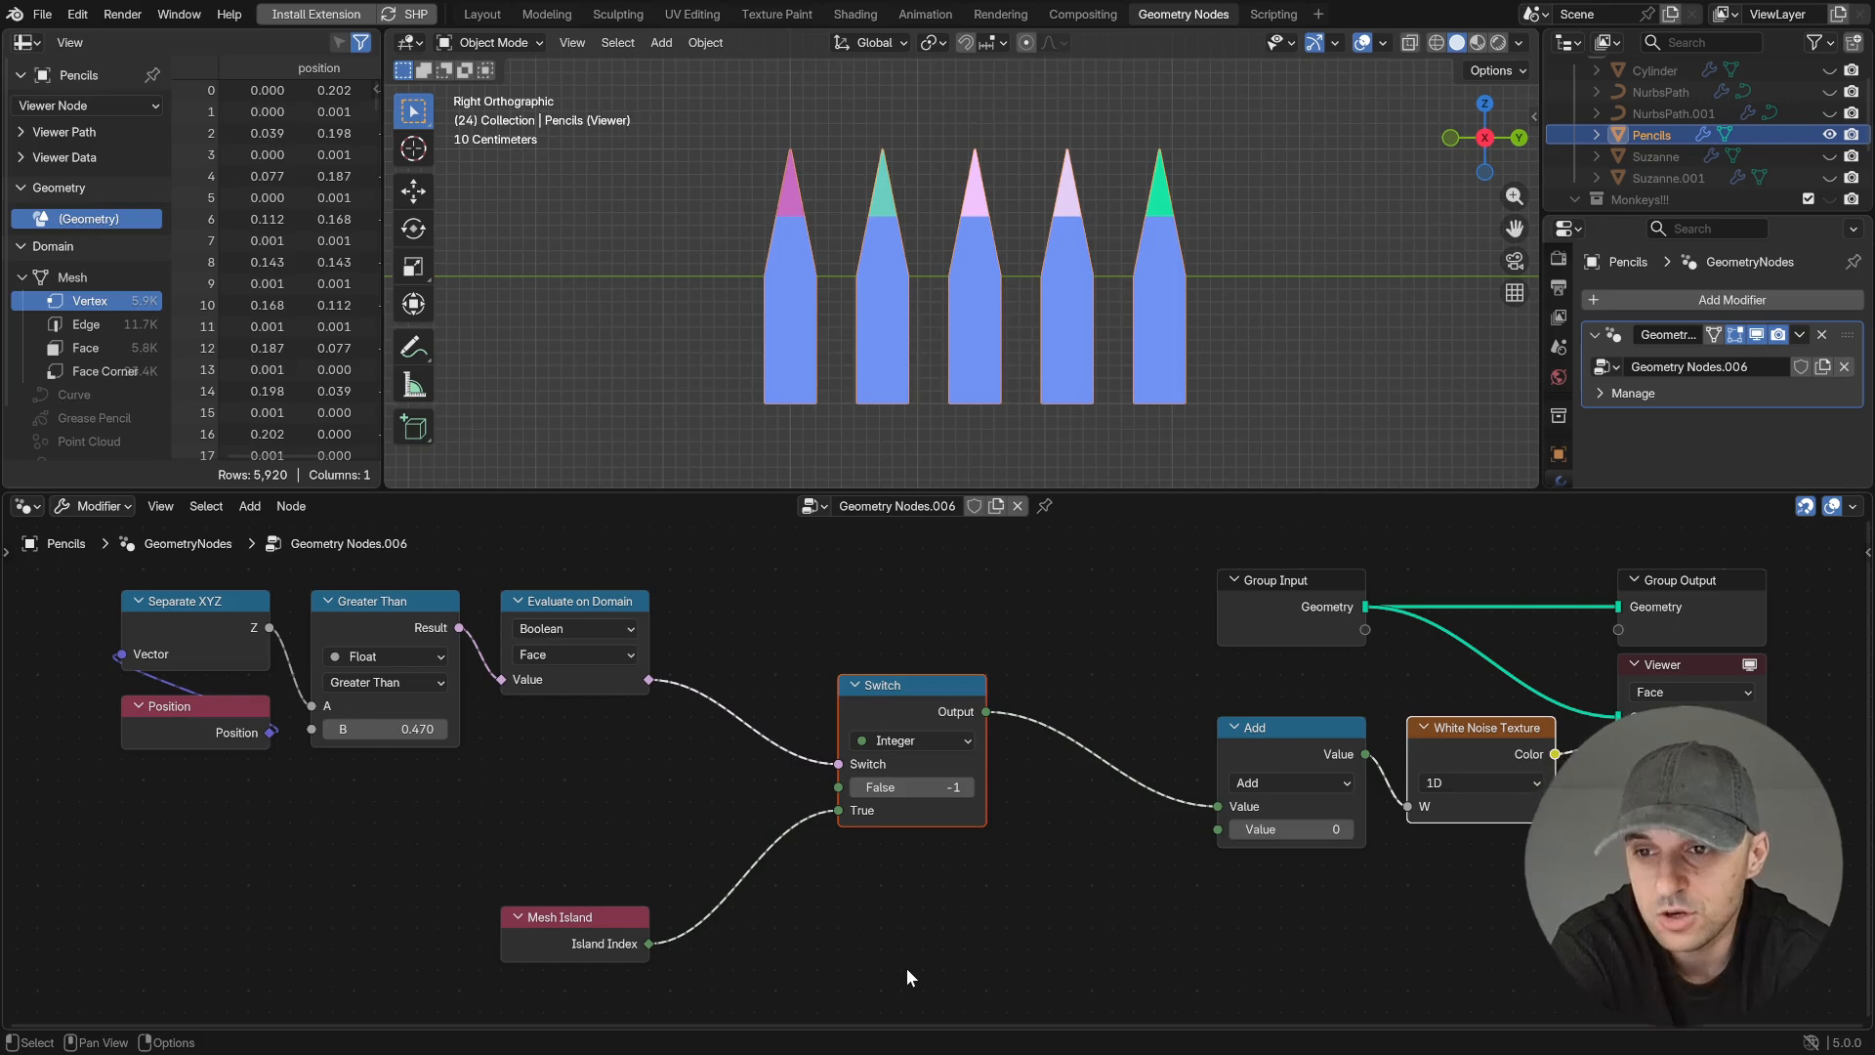
left_click(645, 945, "ctrl+shift")
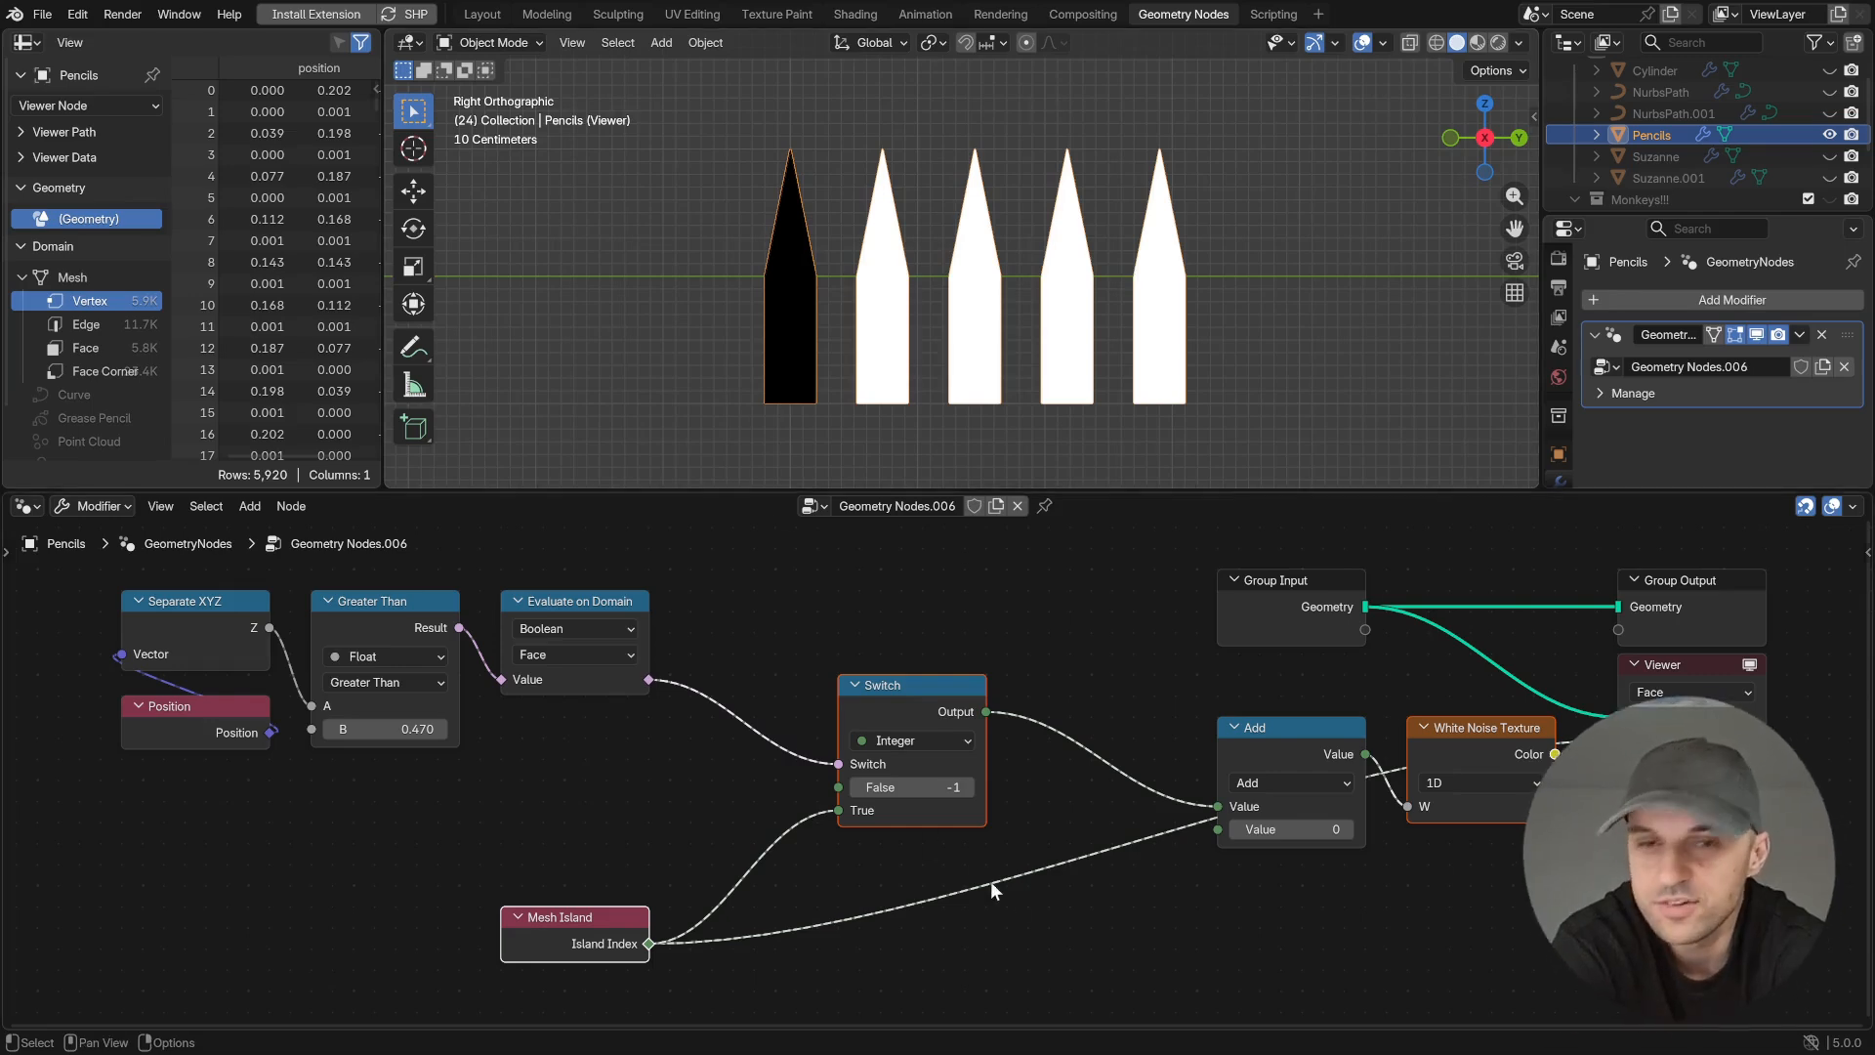
left_click(1469, 806, "ctrl+shift")
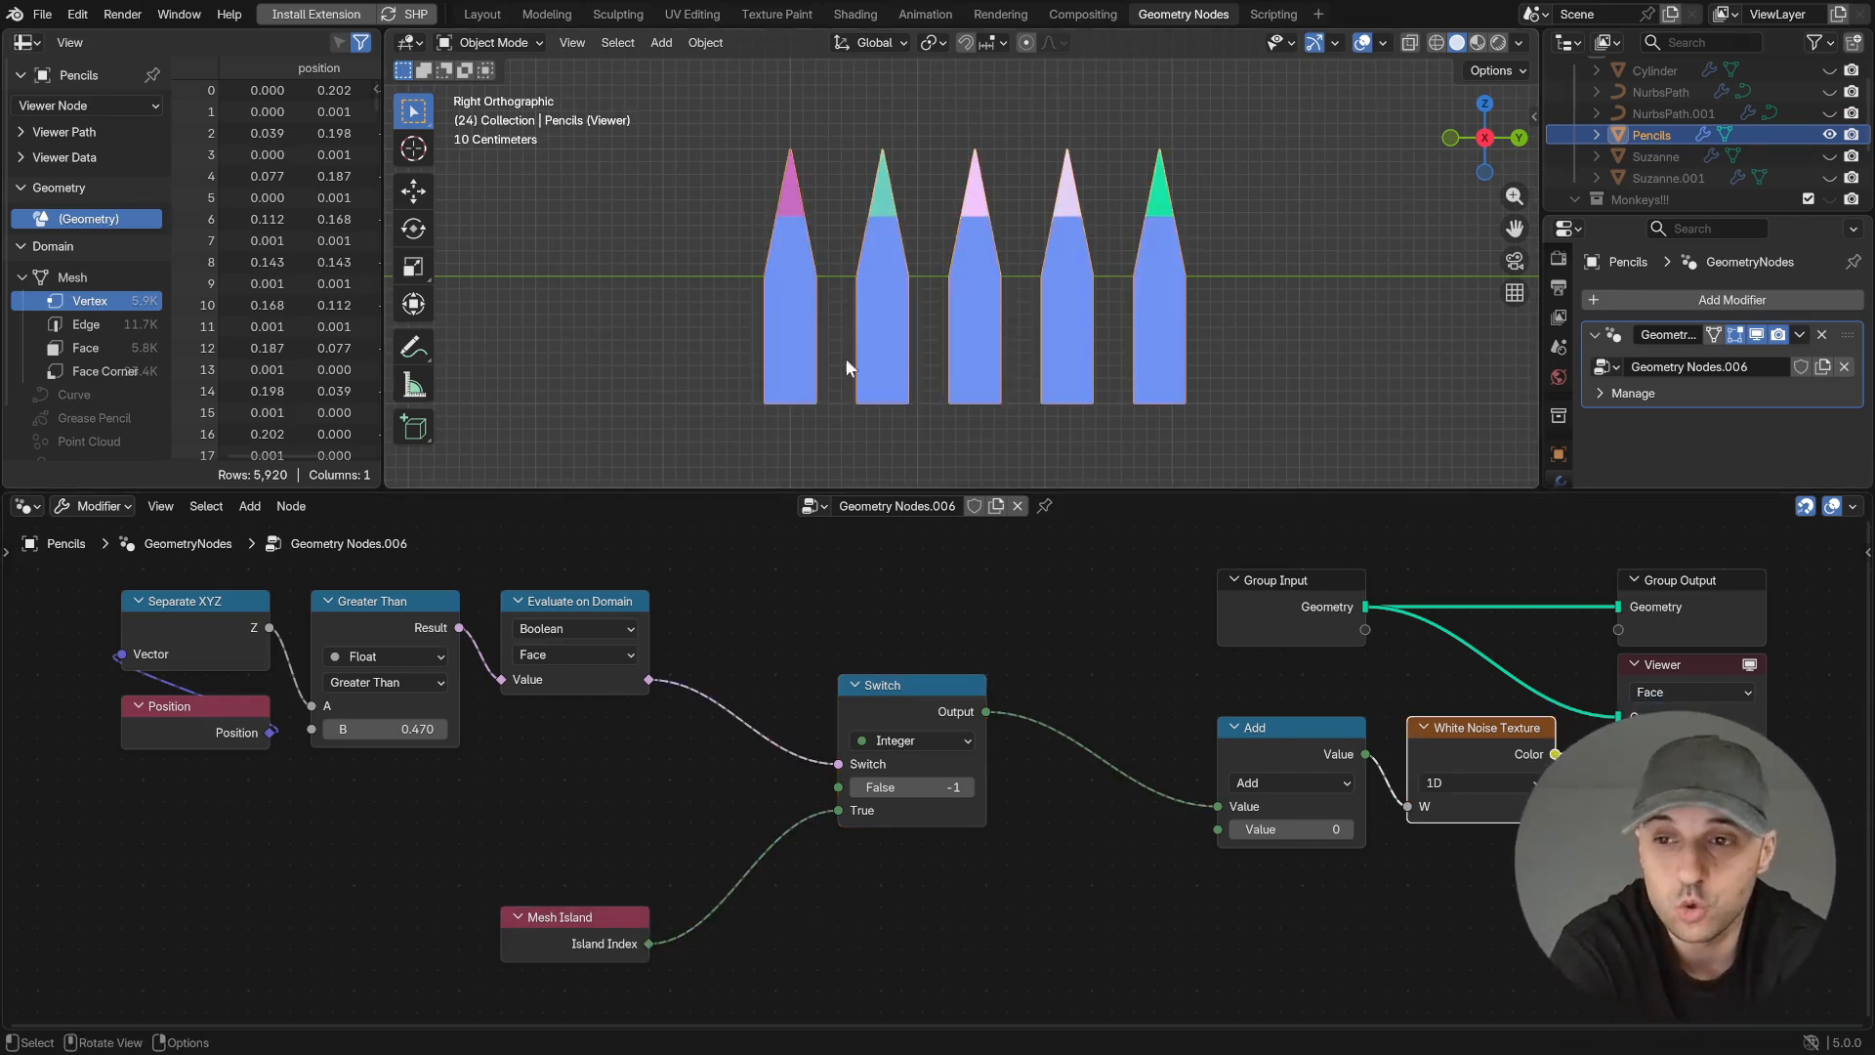
- Add a Negate node between Island Index and the Switch's False input, and collapse it beside the Switch
left_click_drag(882, 707, 1071, 729)
key("shift+a")
type("ne")
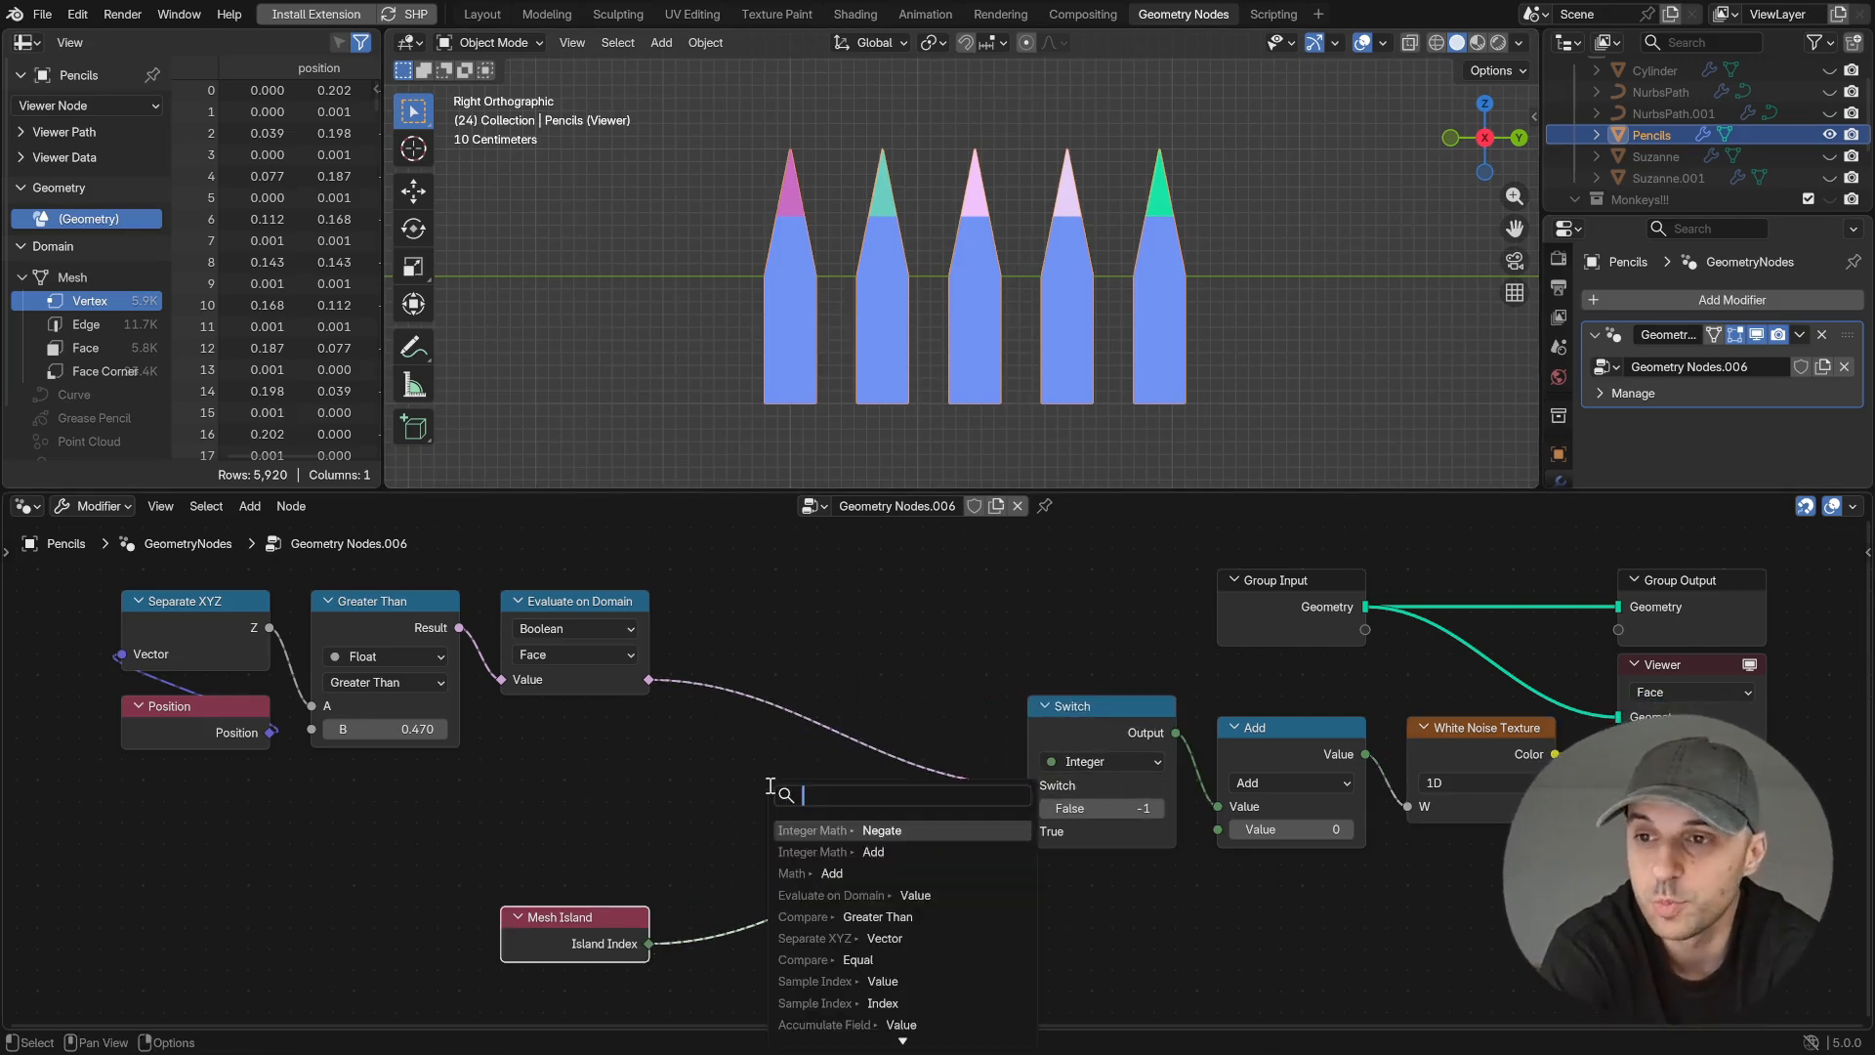
key("Return")
left_click(876, 804)
left_click_drag(881, 796, 1027, 811)
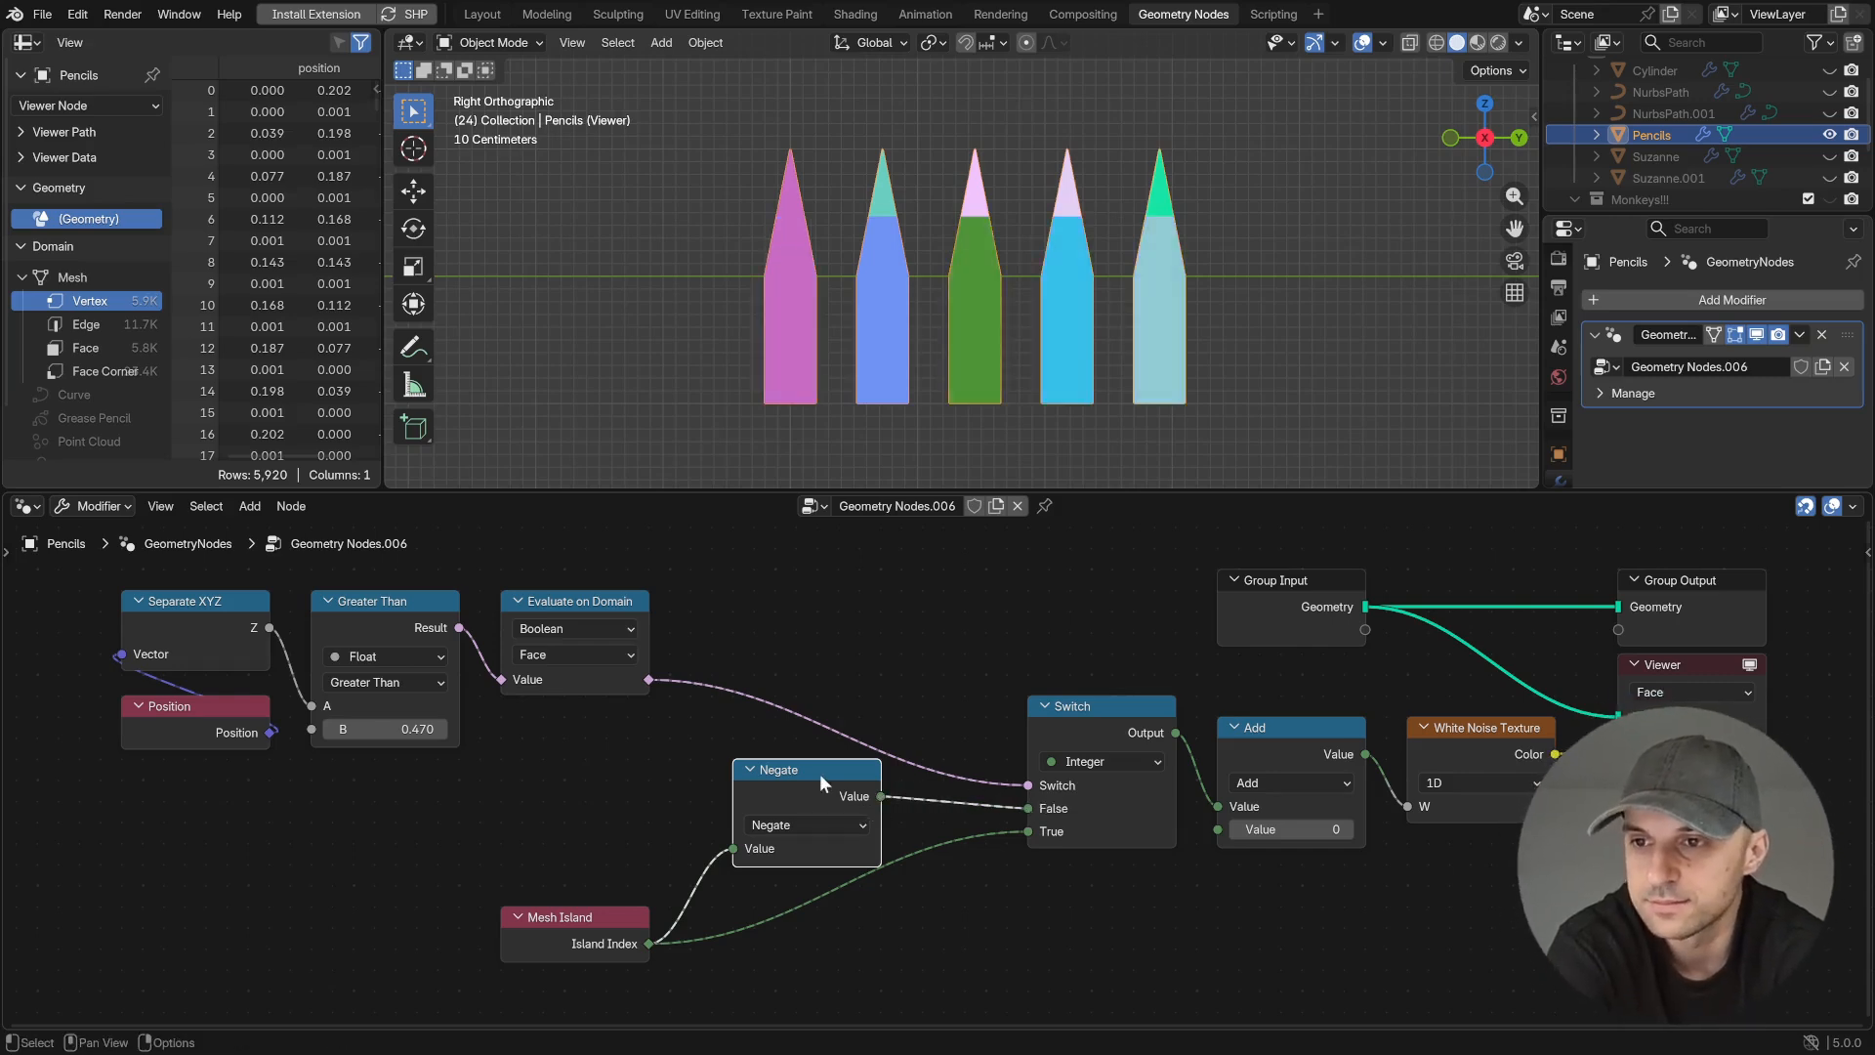
left_click(750, 773)
left_click_drag(751, 772, 809, 817)
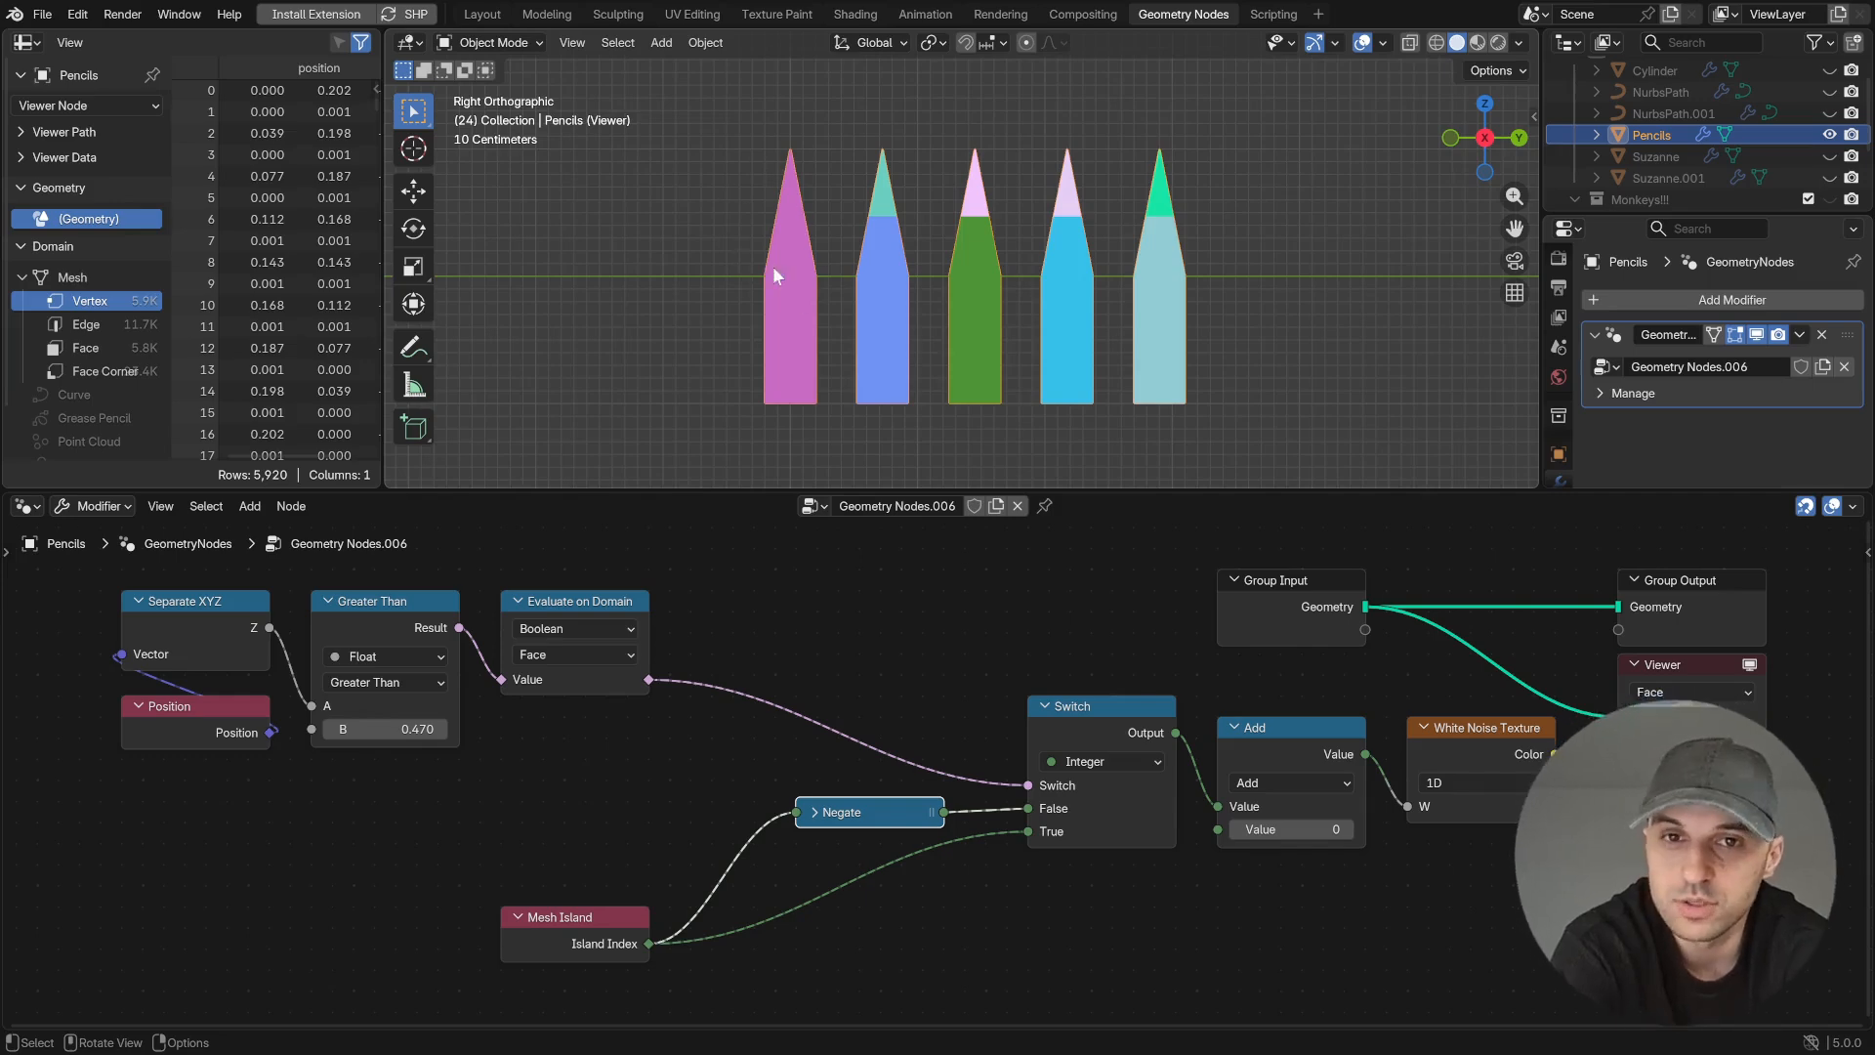
- Insert an Add node after Mesh Island ahead of both Switch branches, and vary the seed value feeding the White Noise Texture
left_click(586, 935, "ctrl+shift")
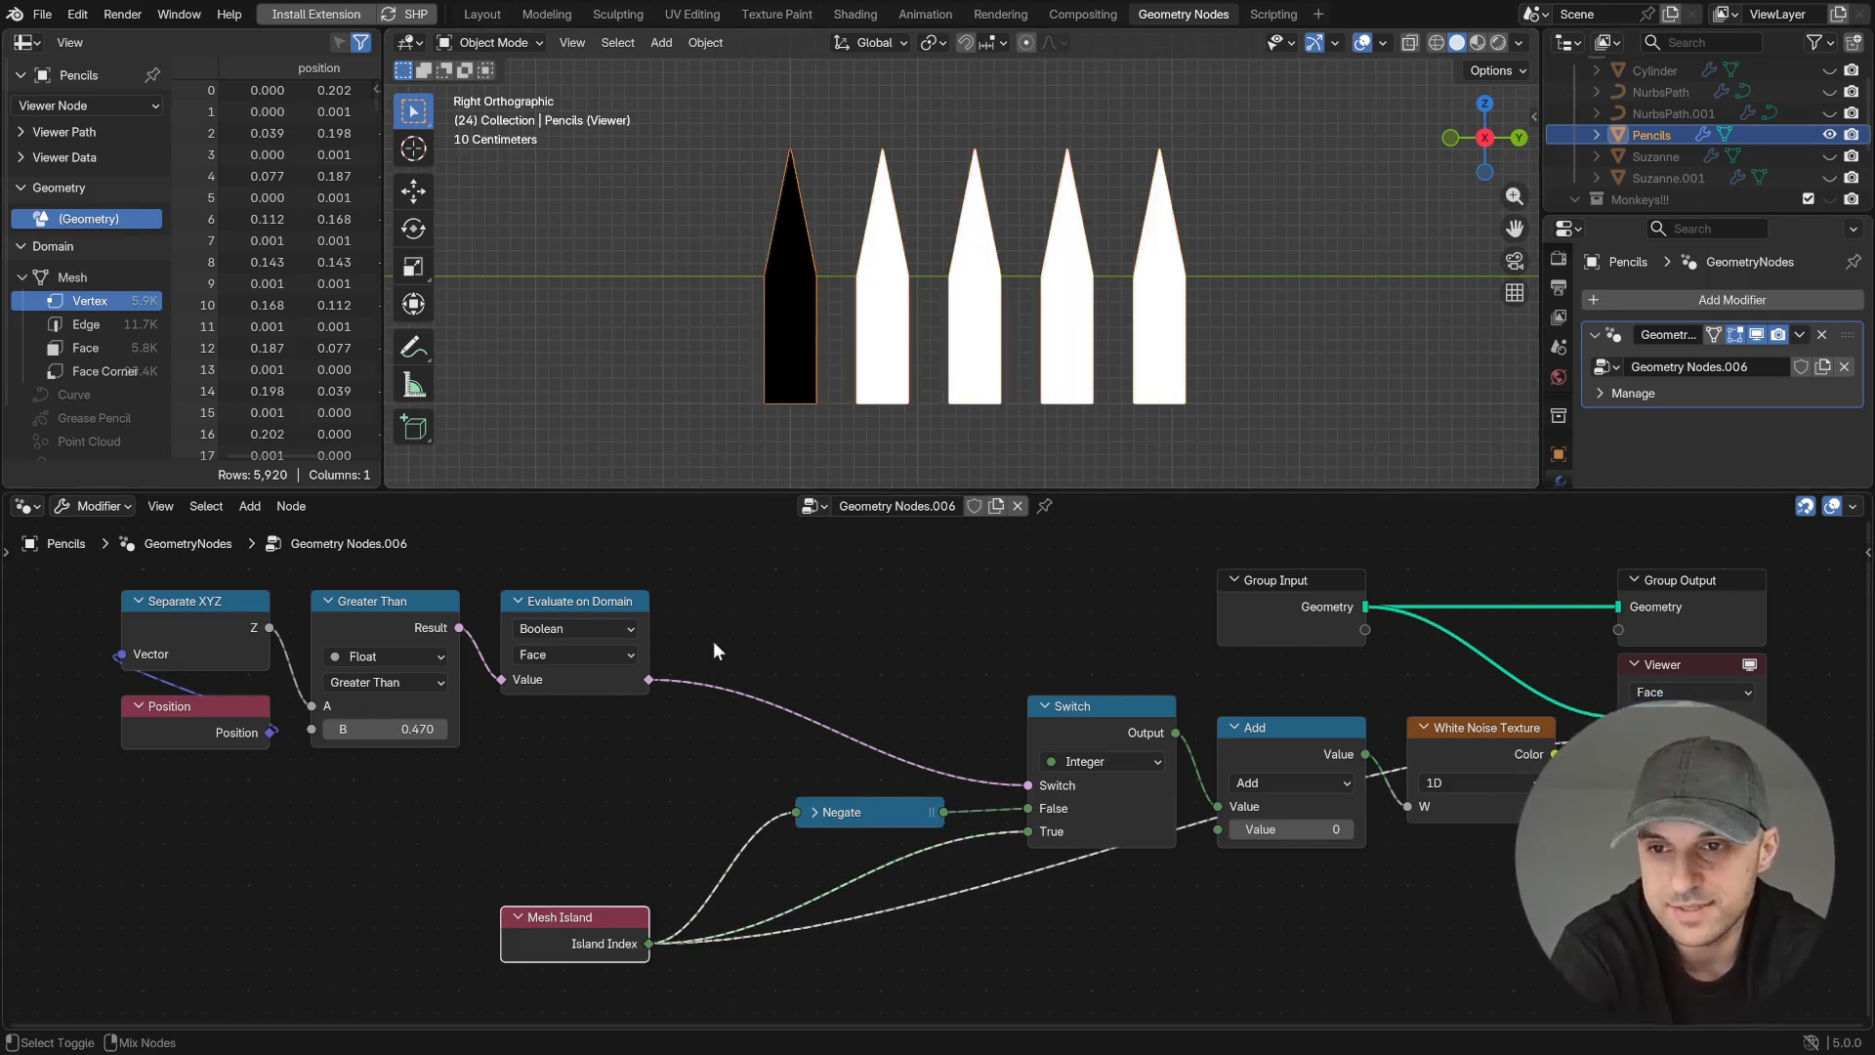
left_click_drag(576, 918, 605, 799)
type("add")
key("Return")
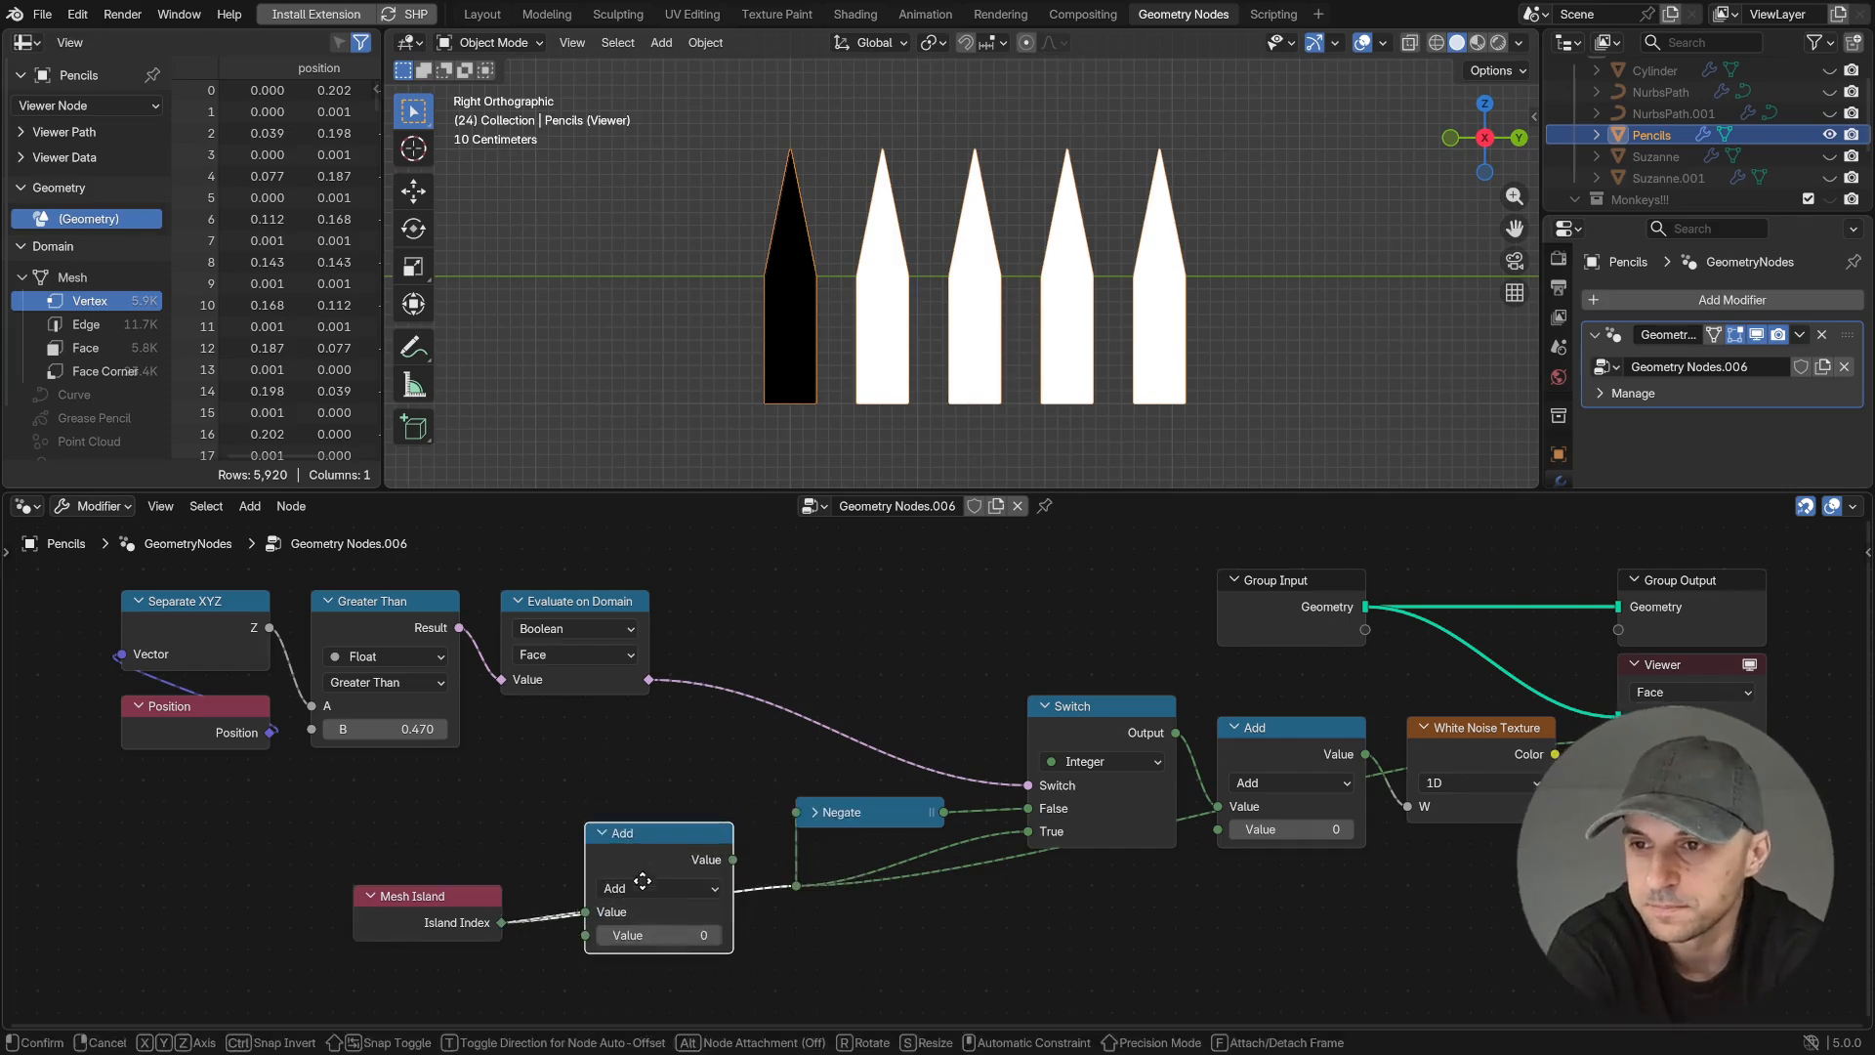
left_click(610, 837)
left_click(1530, 750, "ctrl+shift")
left_click_drag(1338, 829, 1396, 829)
left_click_drag(1397, 829, 1411, 829)
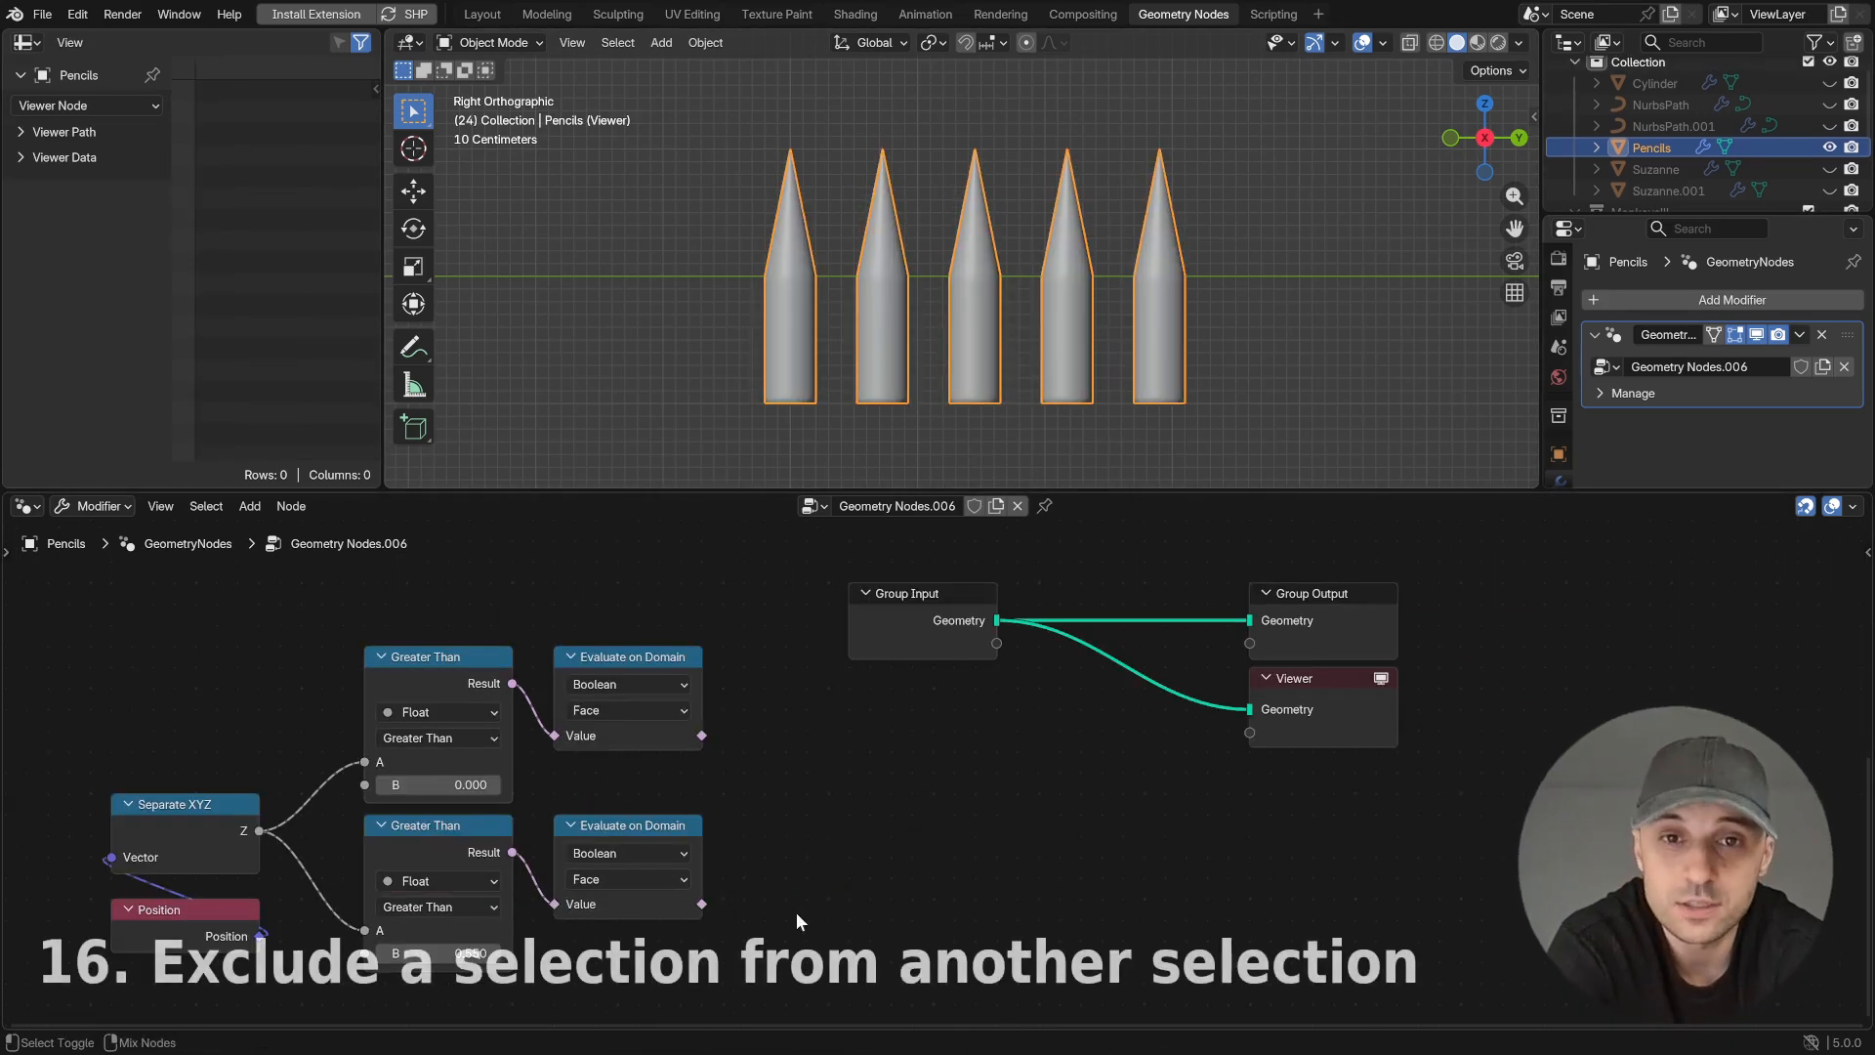
- Preview both Evaluate on Domain selections and insert a Boolean Math Subtract node between the upper one and the Viewer
left_click(688, 896, "ctrl+shift")
left_click(682, 672, "ctrl+shift")
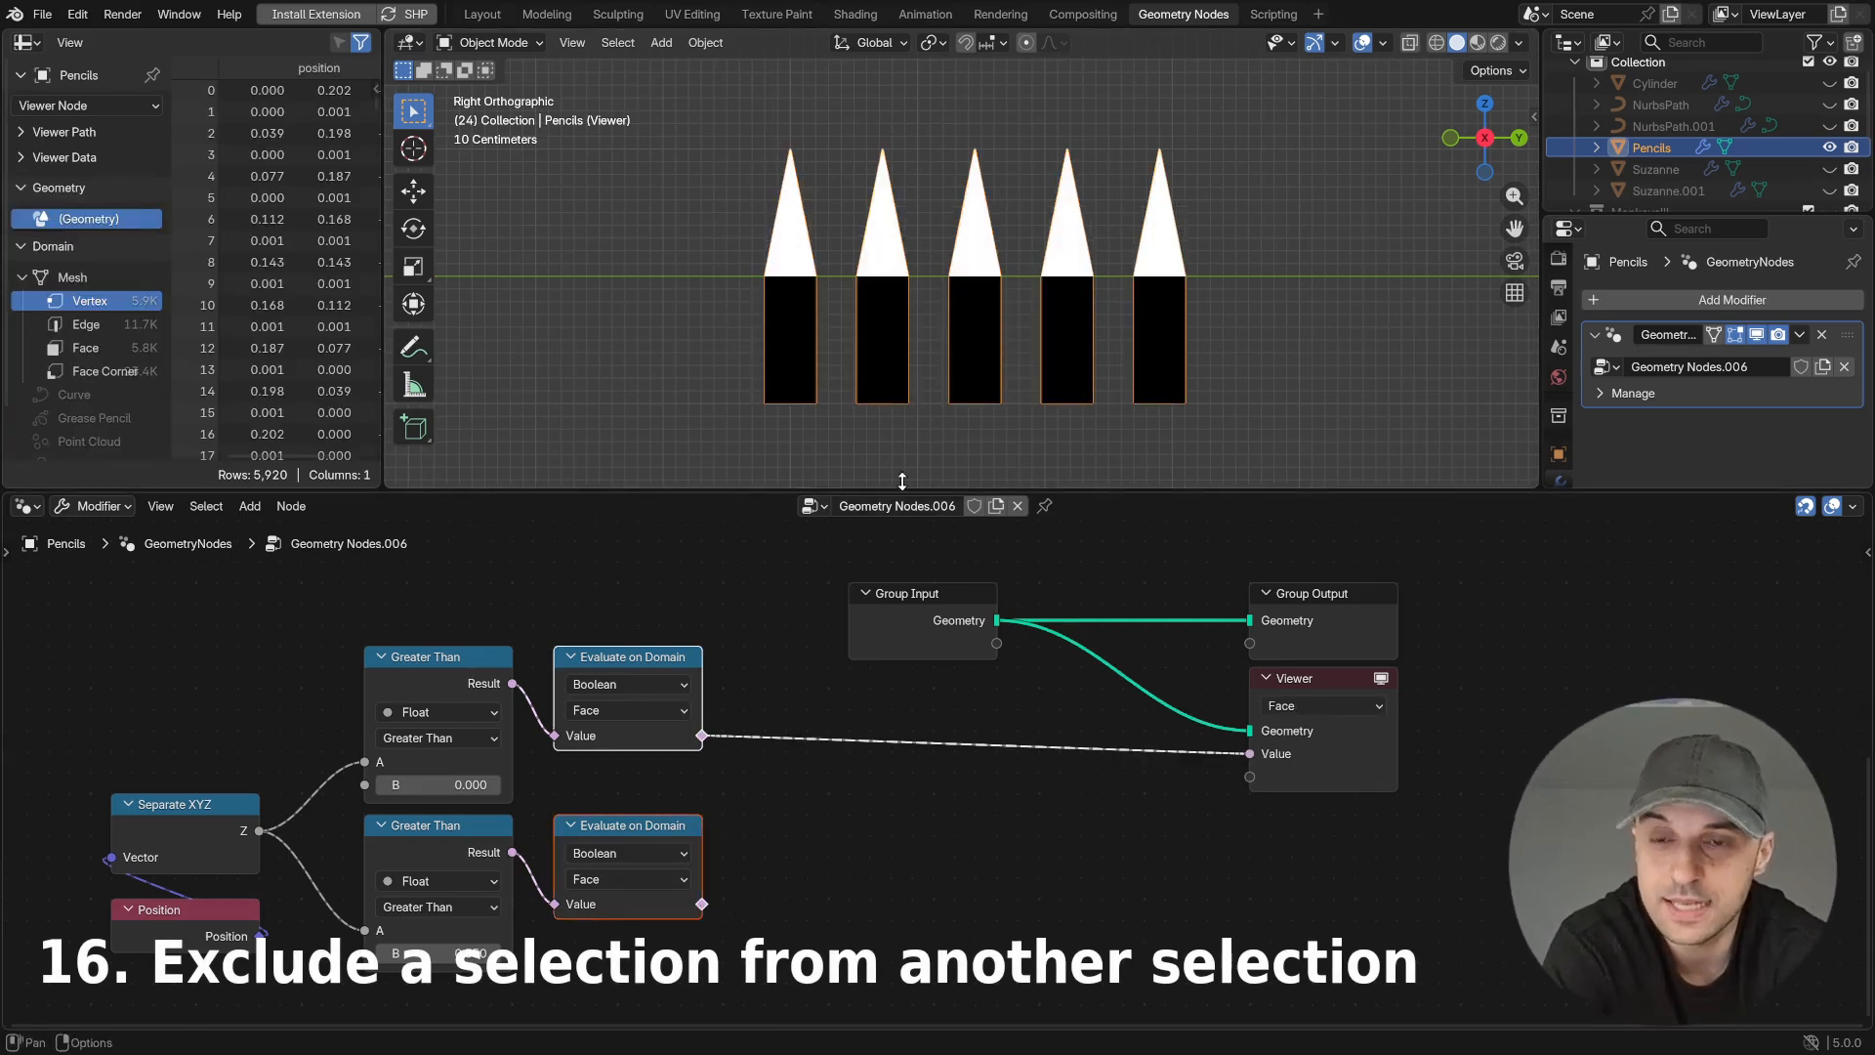
key("shift+a")
type("b")
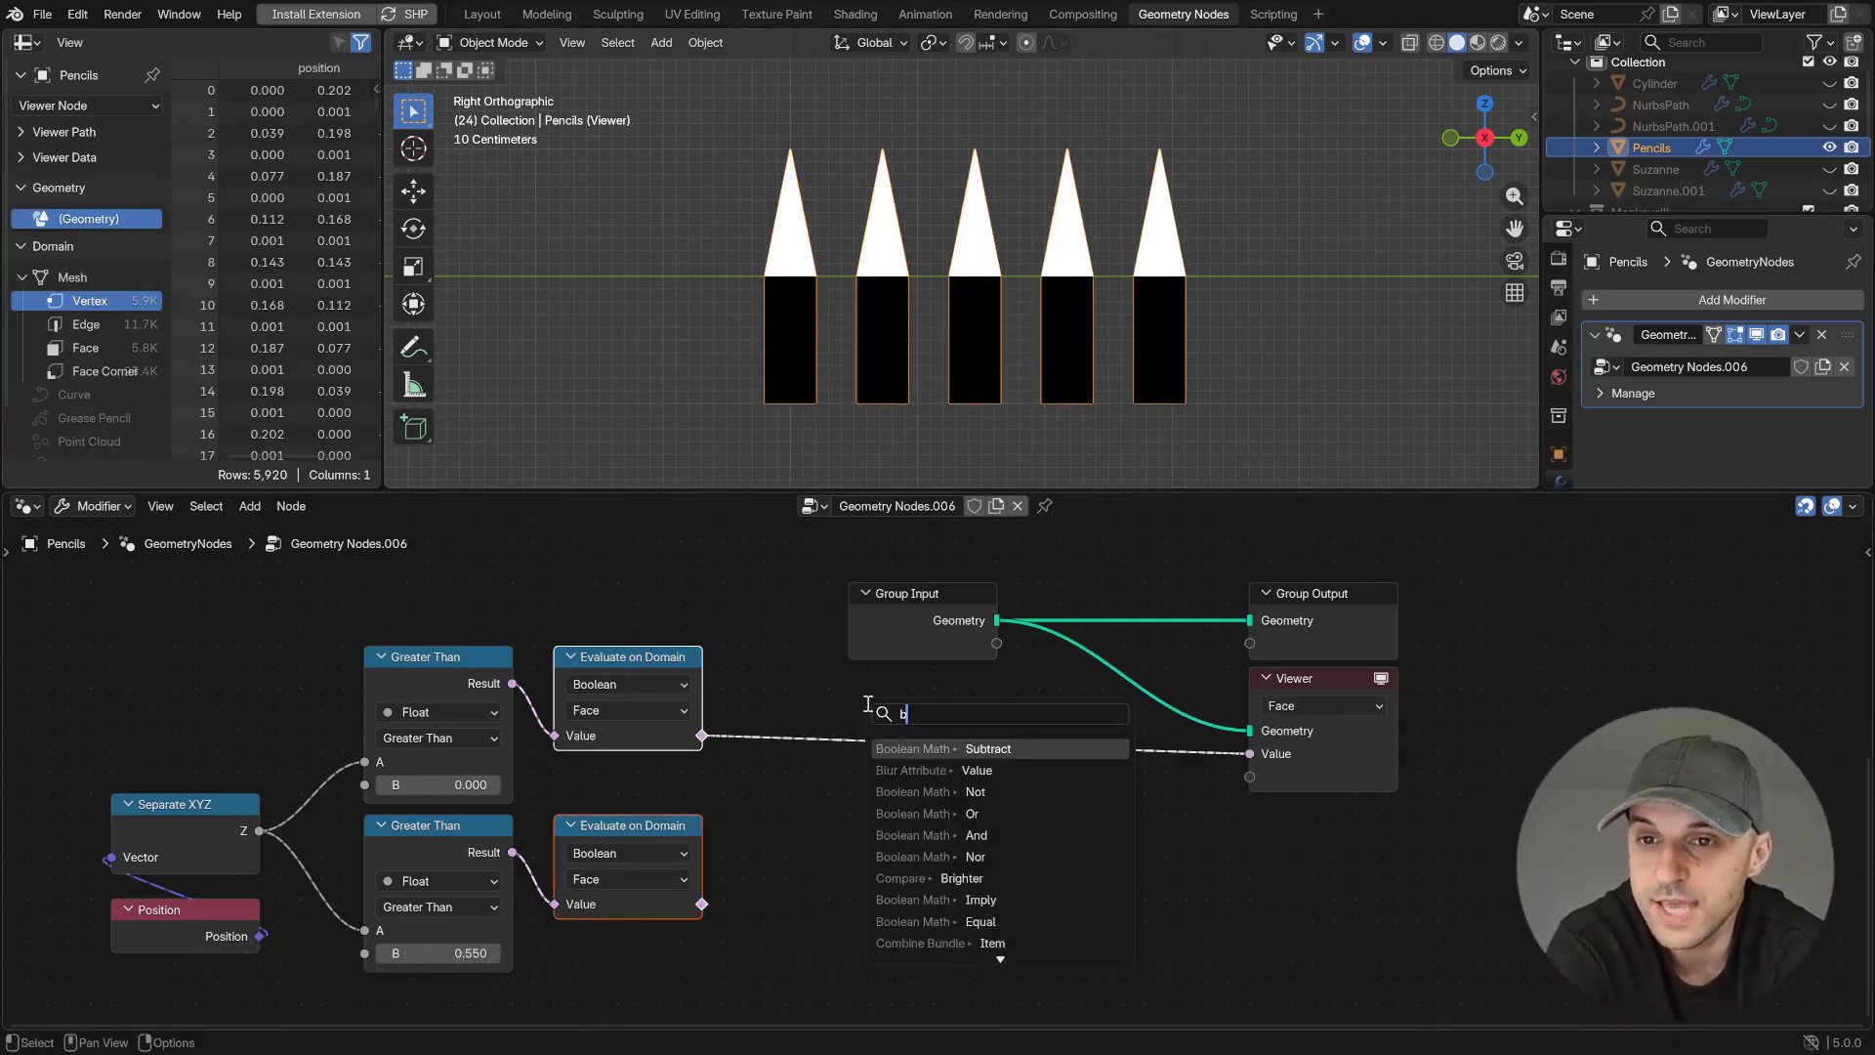
type("sub")
key("Return")
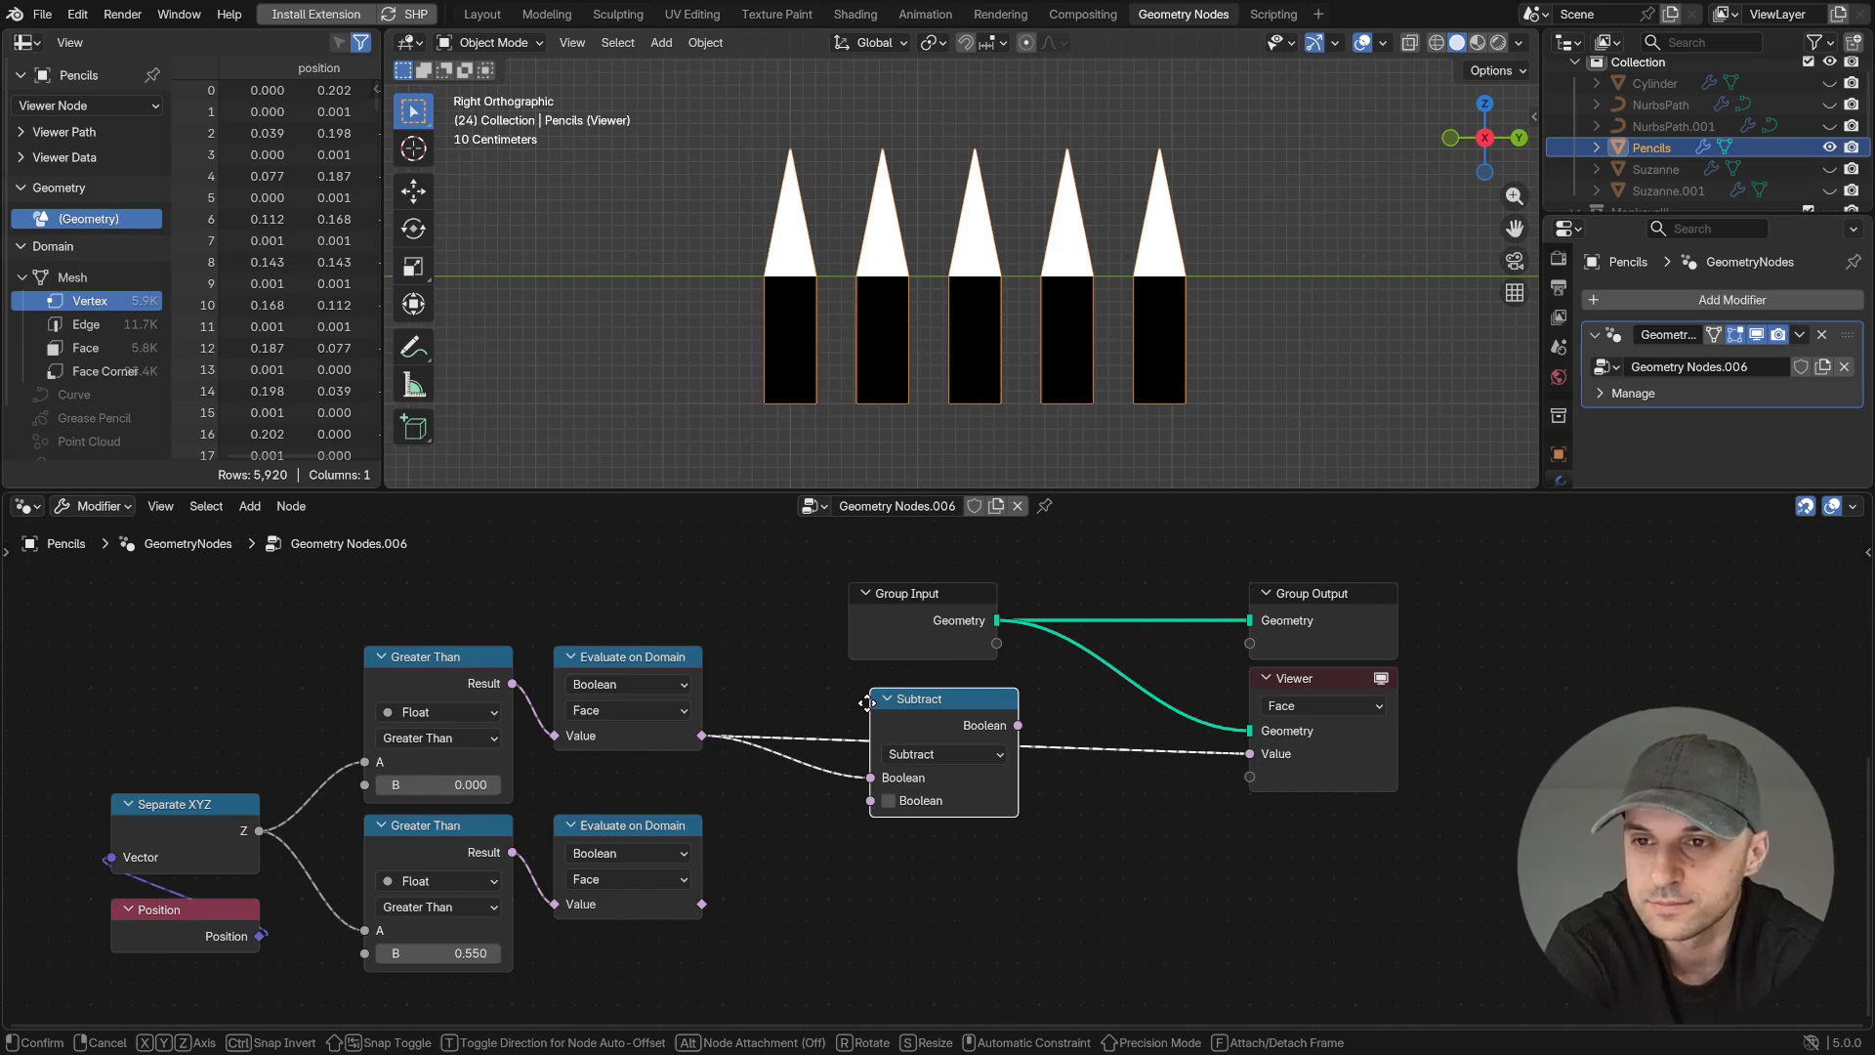
left_click(836, 704)
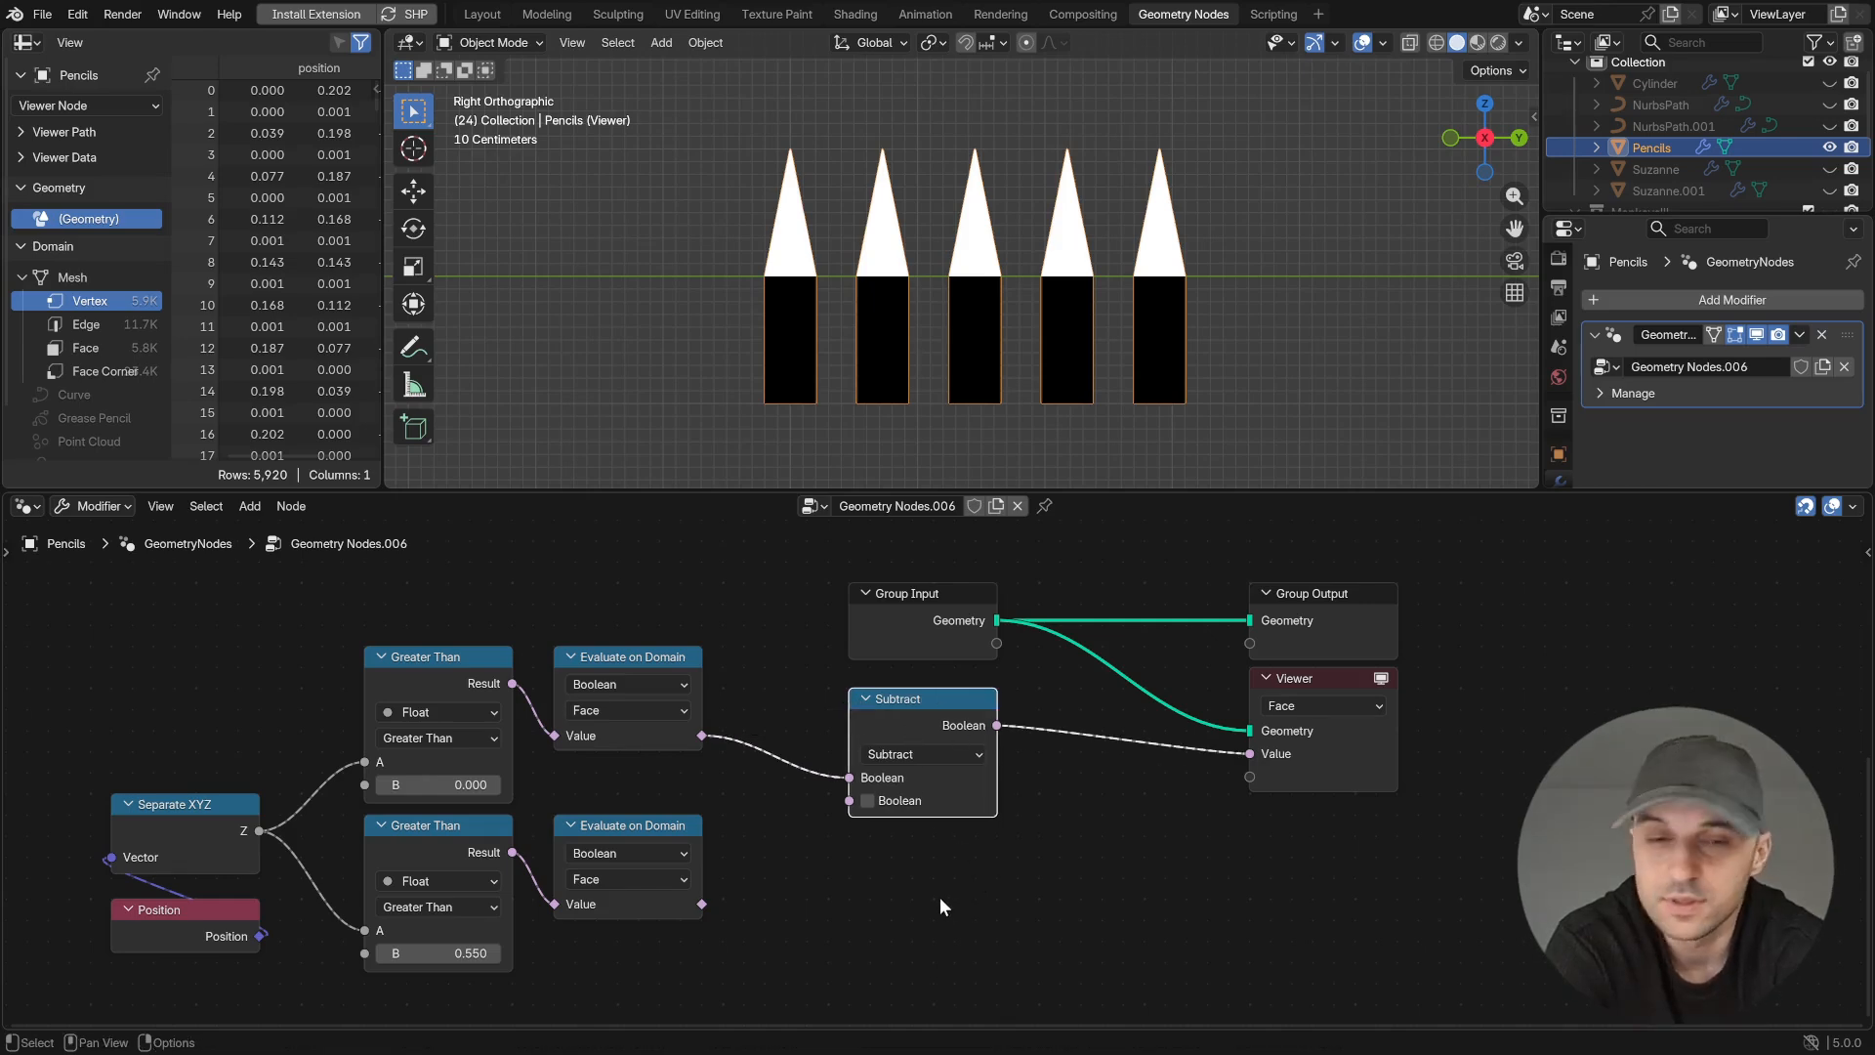
- Connect the lower Evaluate on Domain output to the Subtract node's second Boolean input
left_click_drag(701, 904, 845, 801)
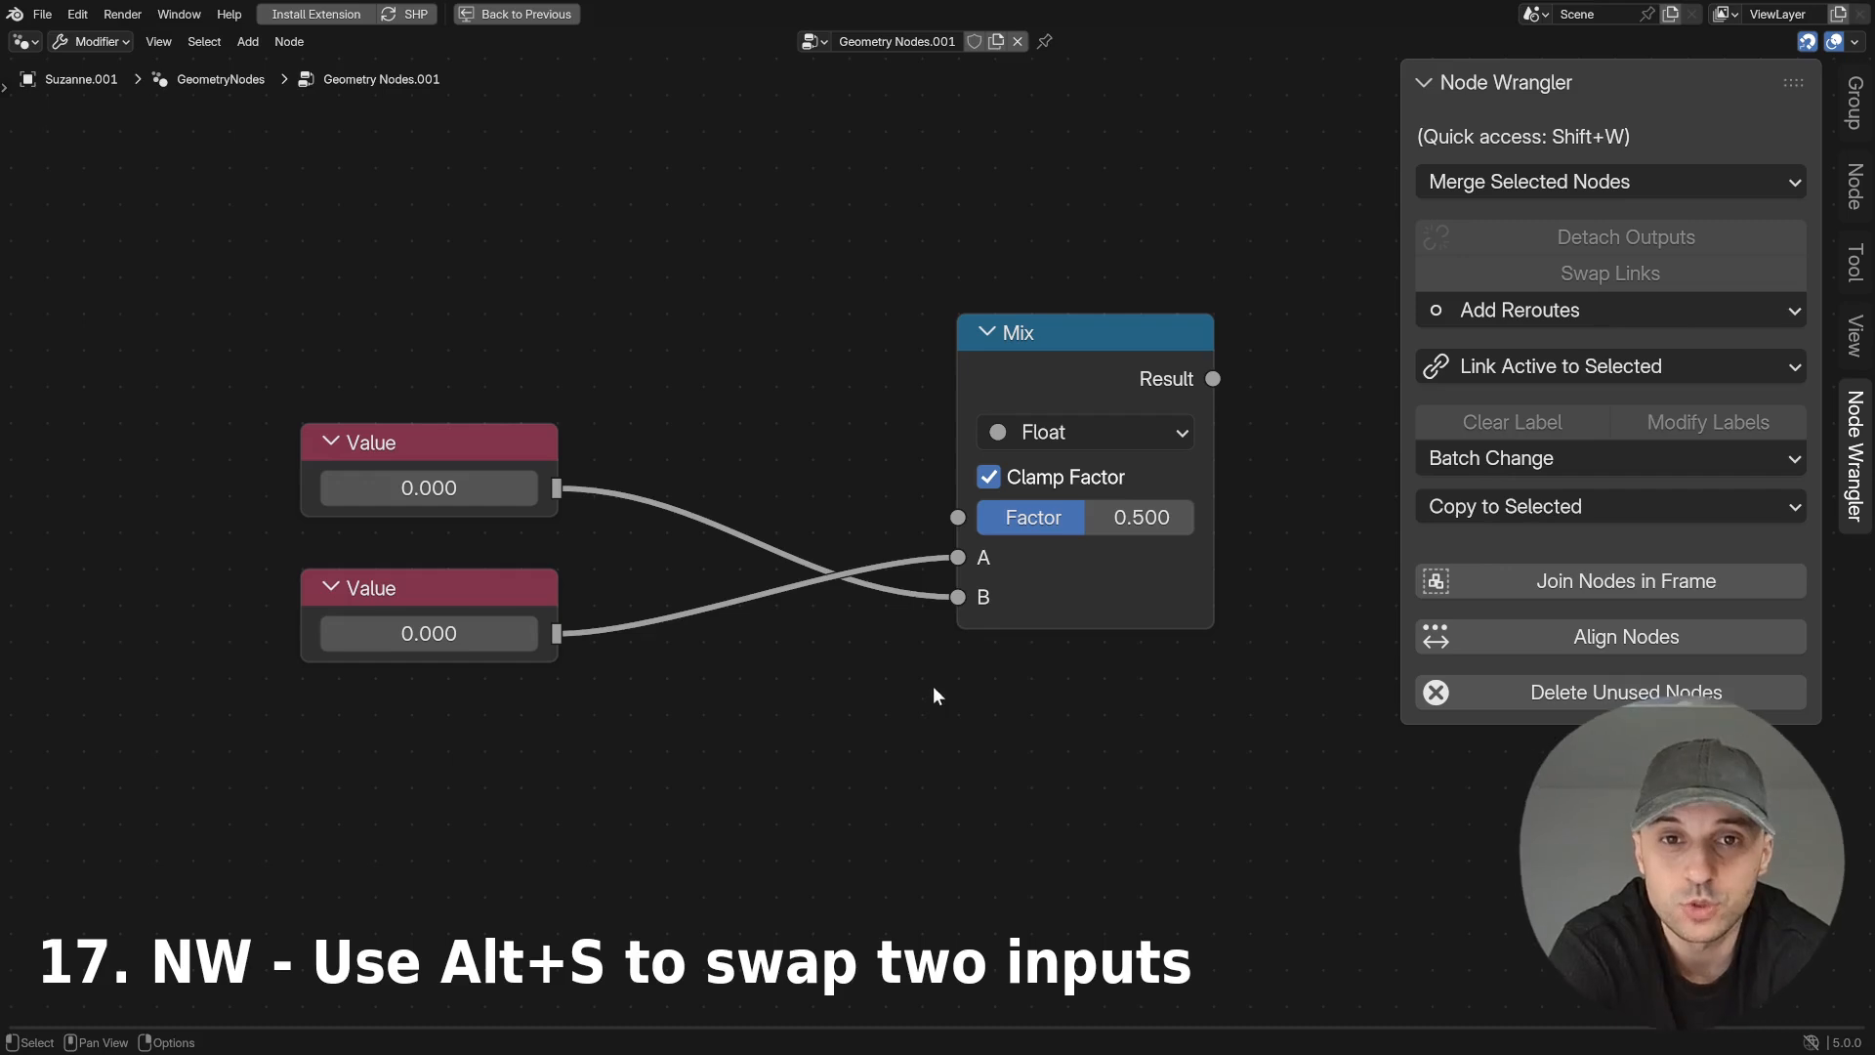
- Move the Mix node closer to the Value nodes and repeatedly swap the links entering its A and B inputs
left_click(1074, 355)
left_click_drag(1074, 354, 1001, 354)
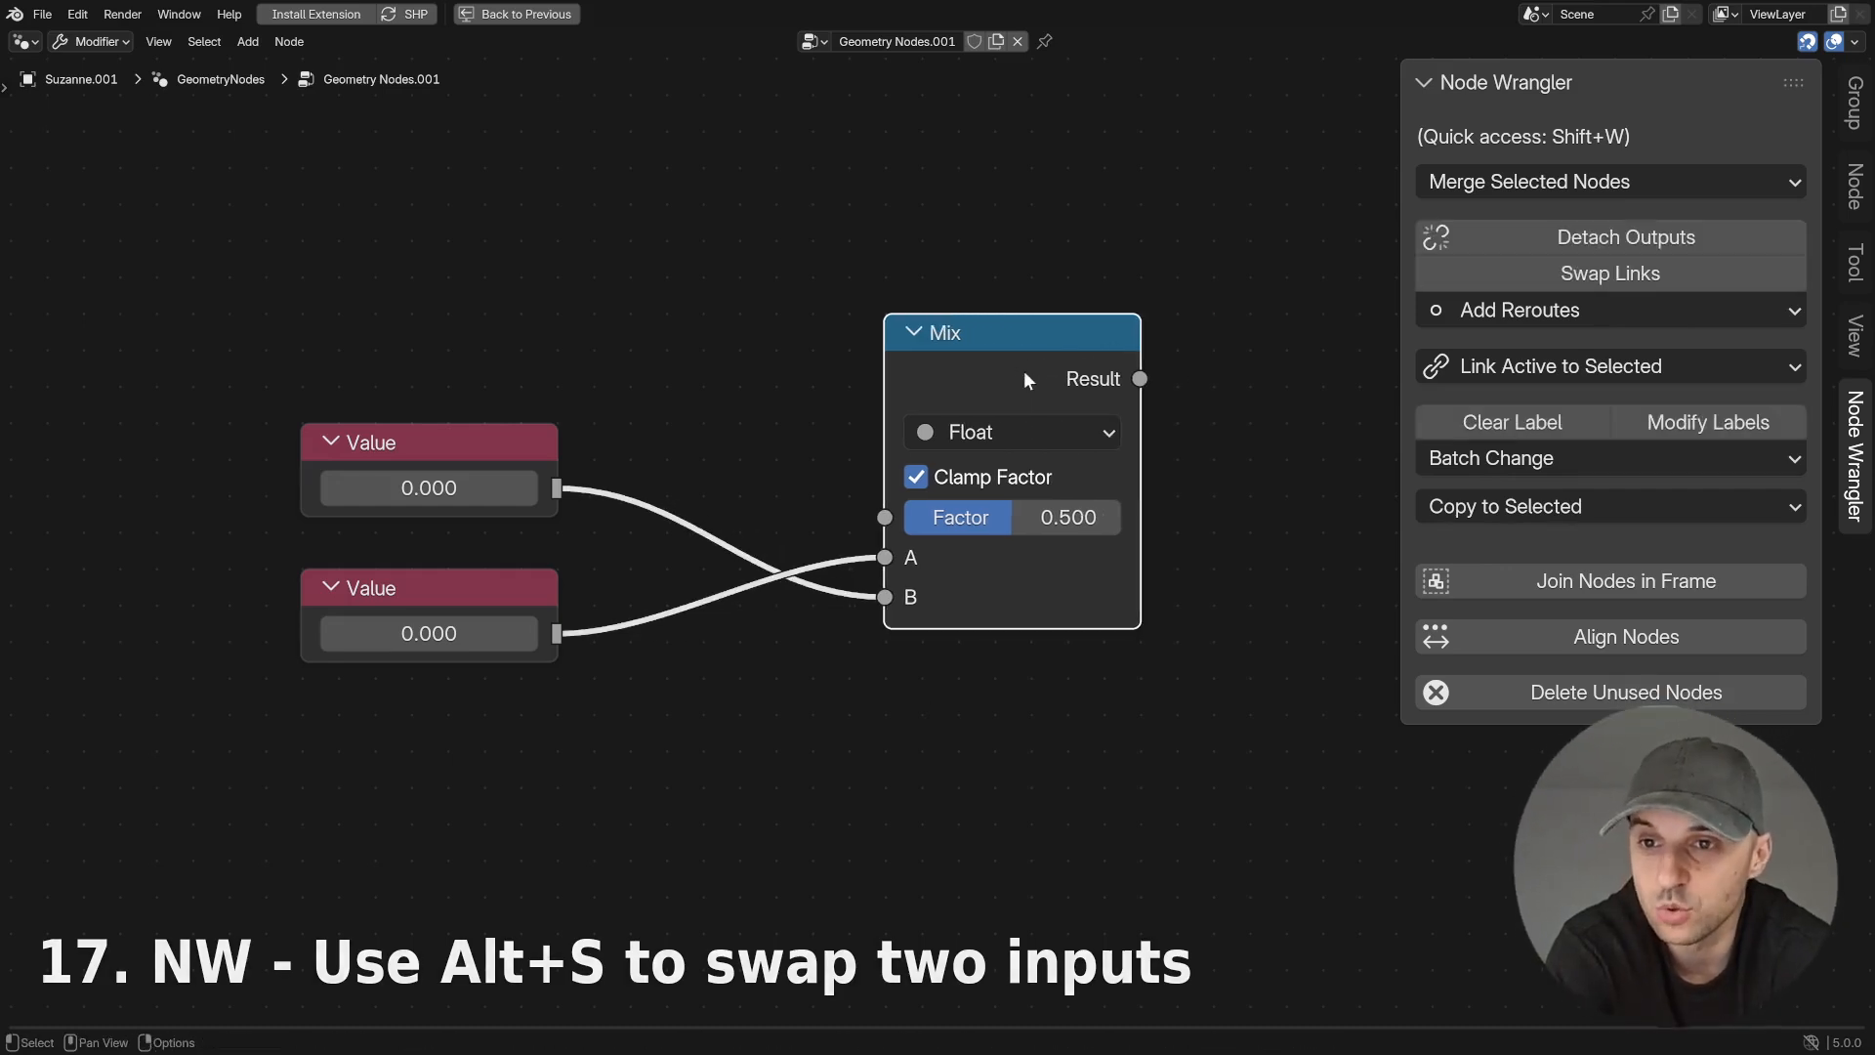
key("alt+s")
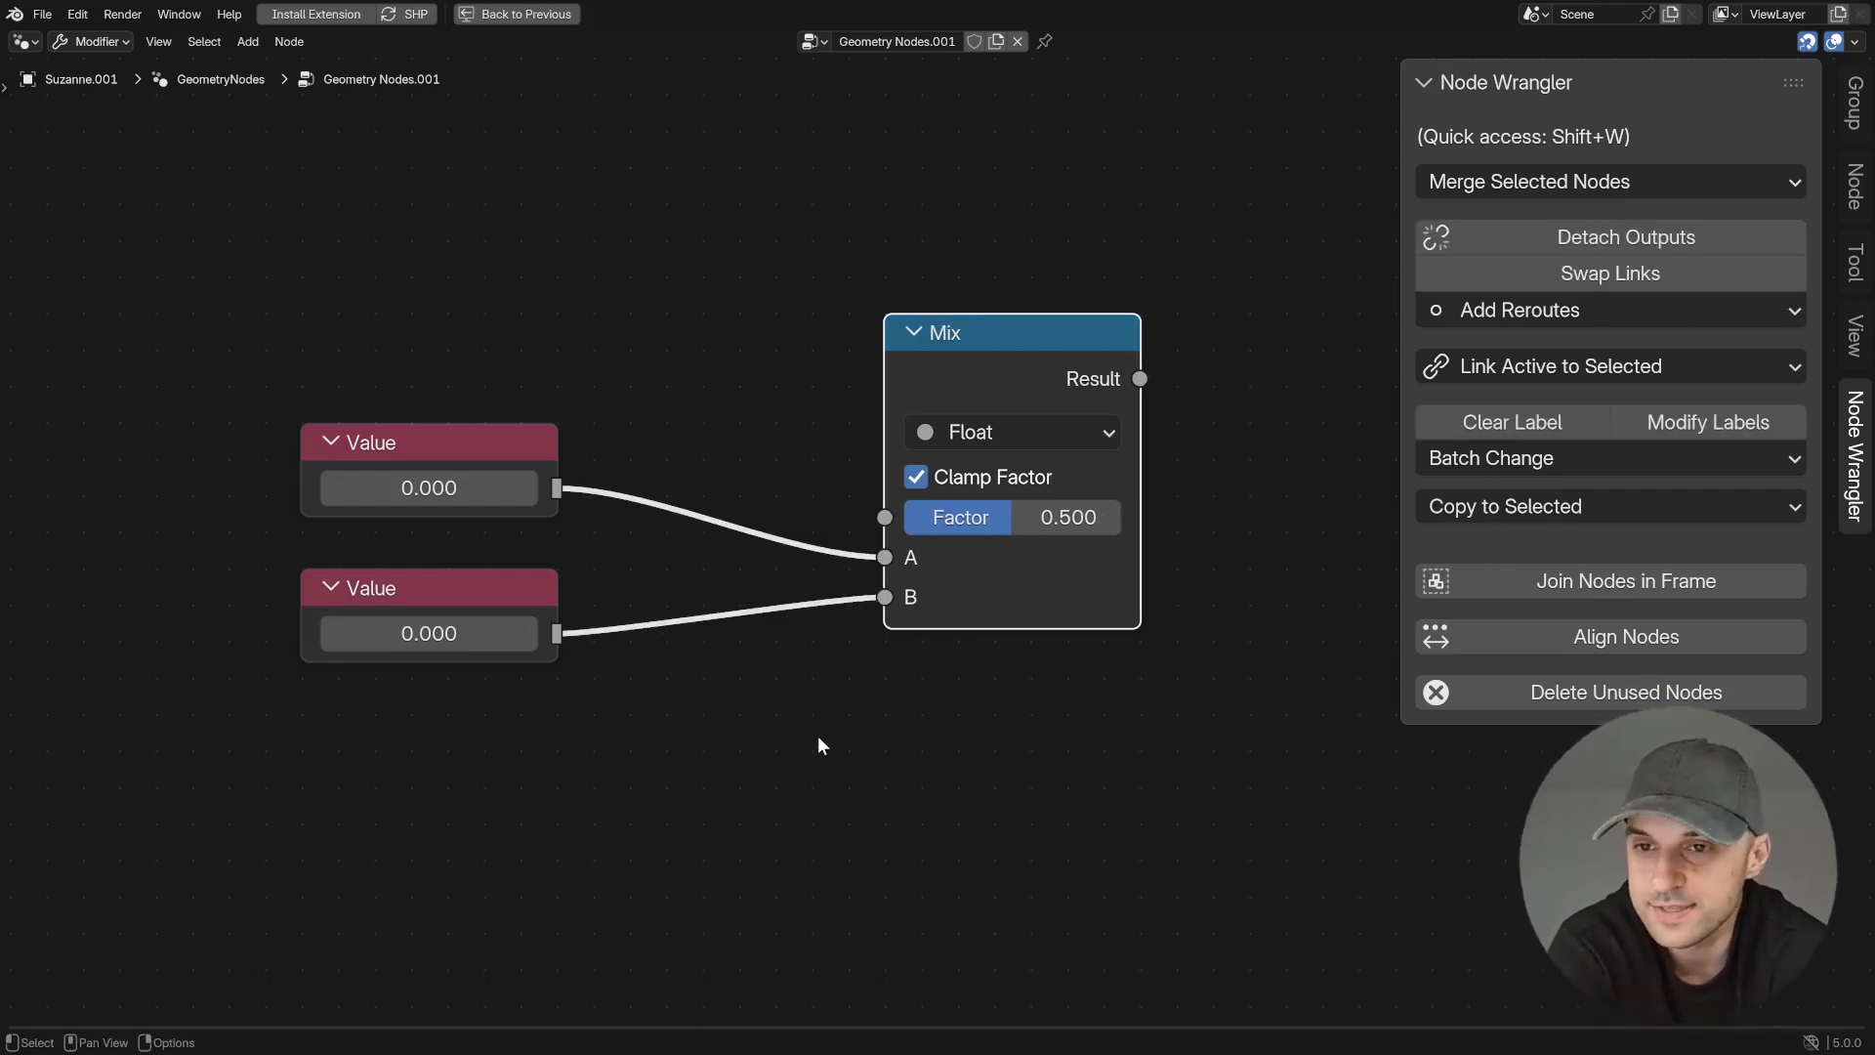
key("alt+s")
key("alt+s")
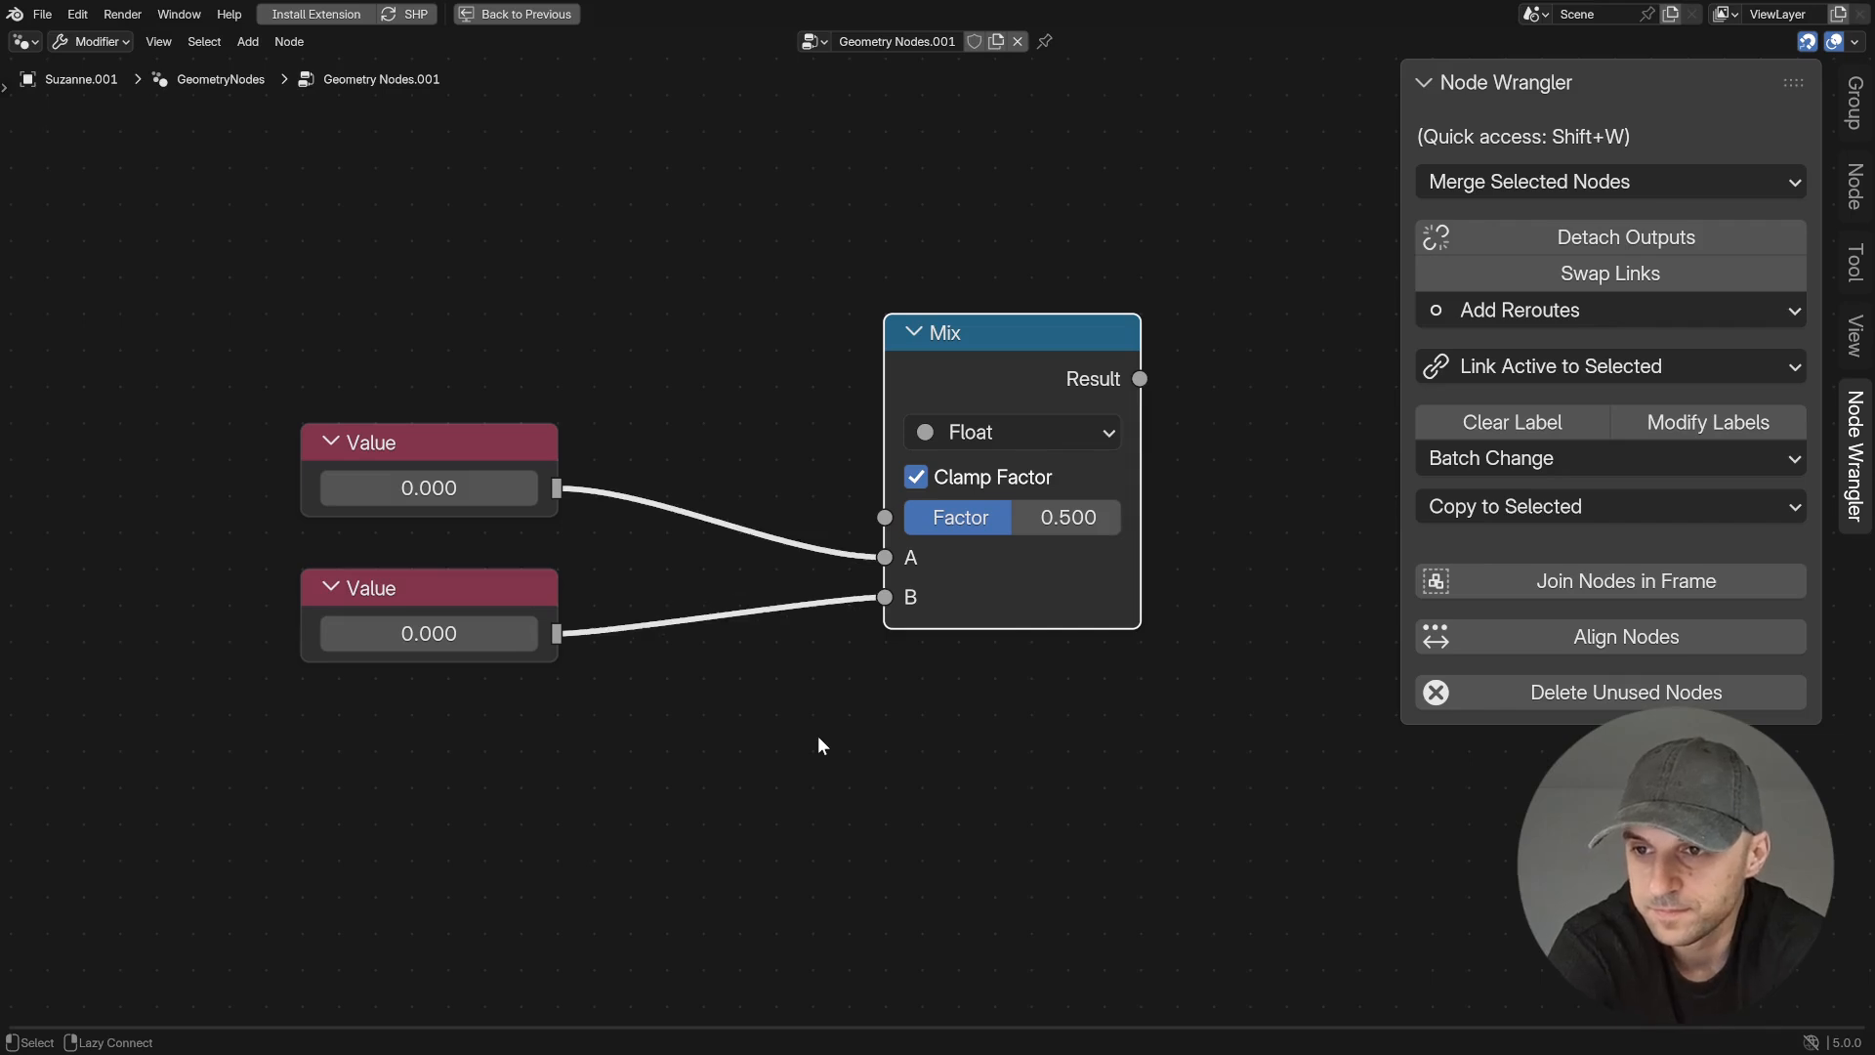
key("alt+s")
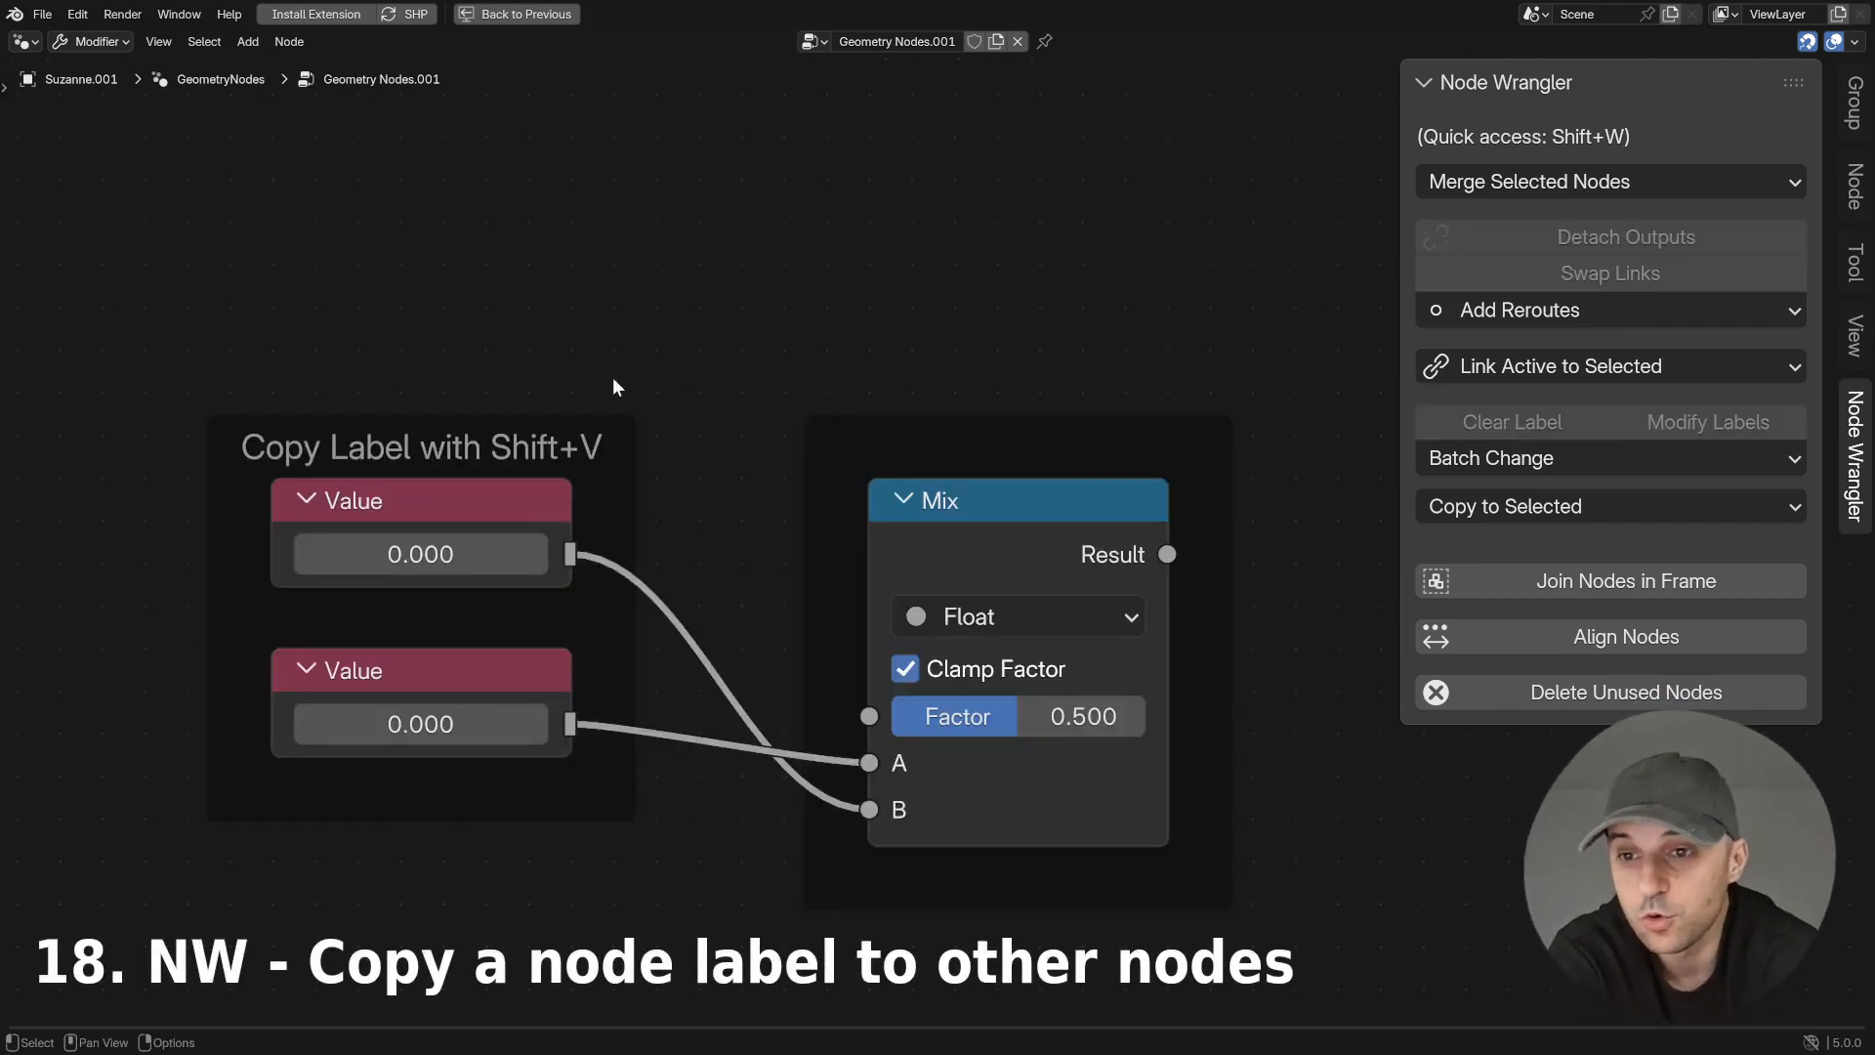
- Copy the label of the frame around the Value nodes to the frame around the Mix node
left_click(1021, 425)
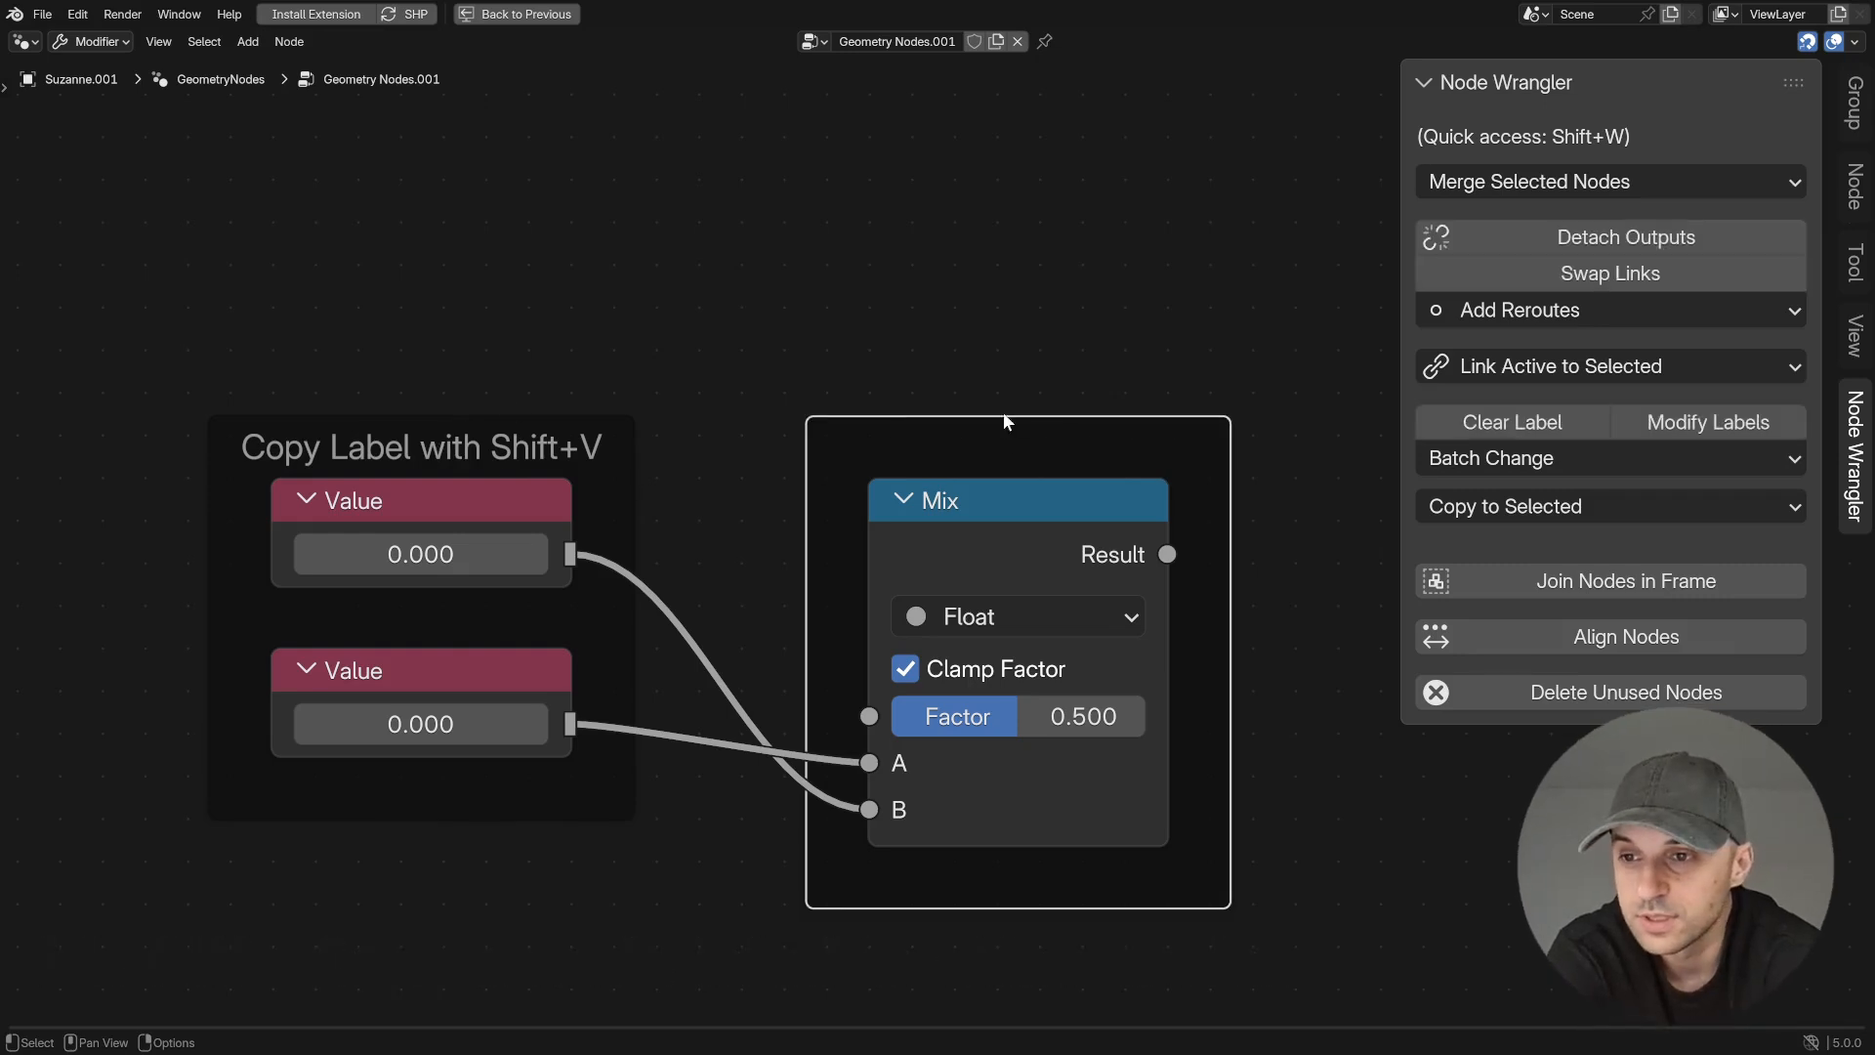
left_click(579, 418, "shift")
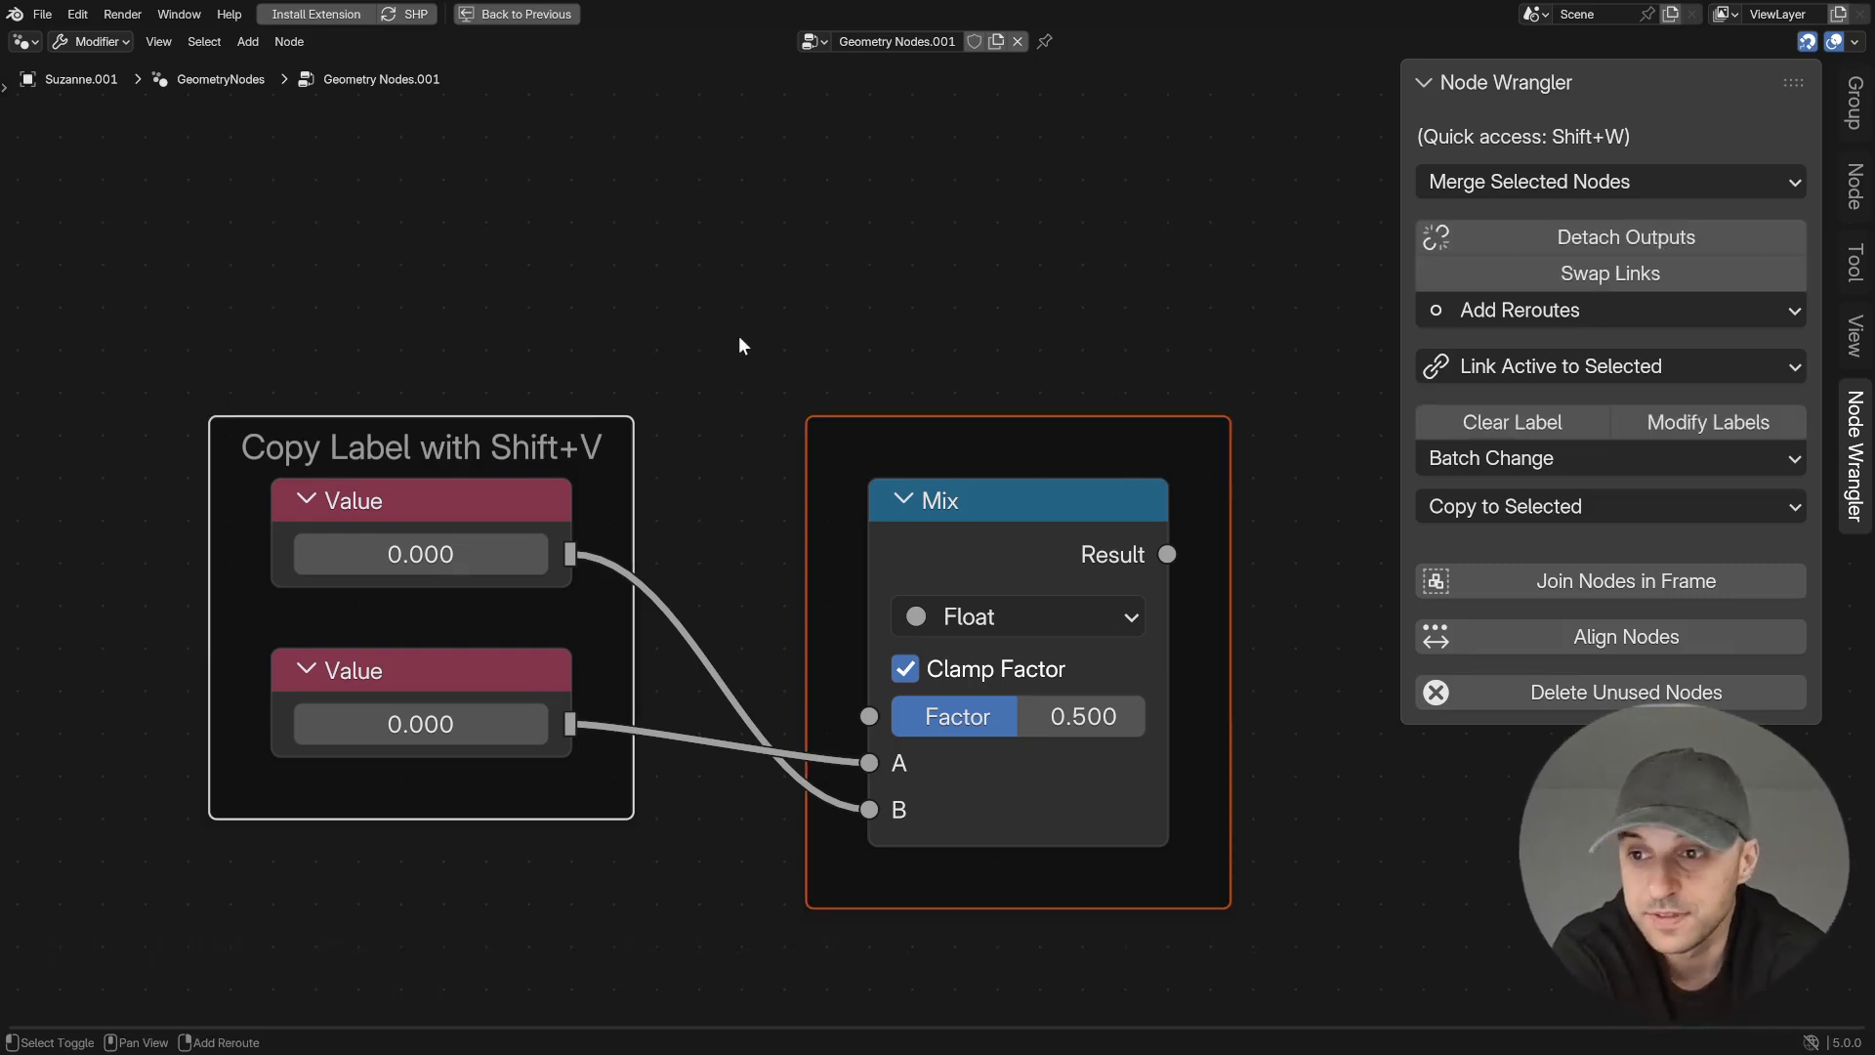
key("shift+v")
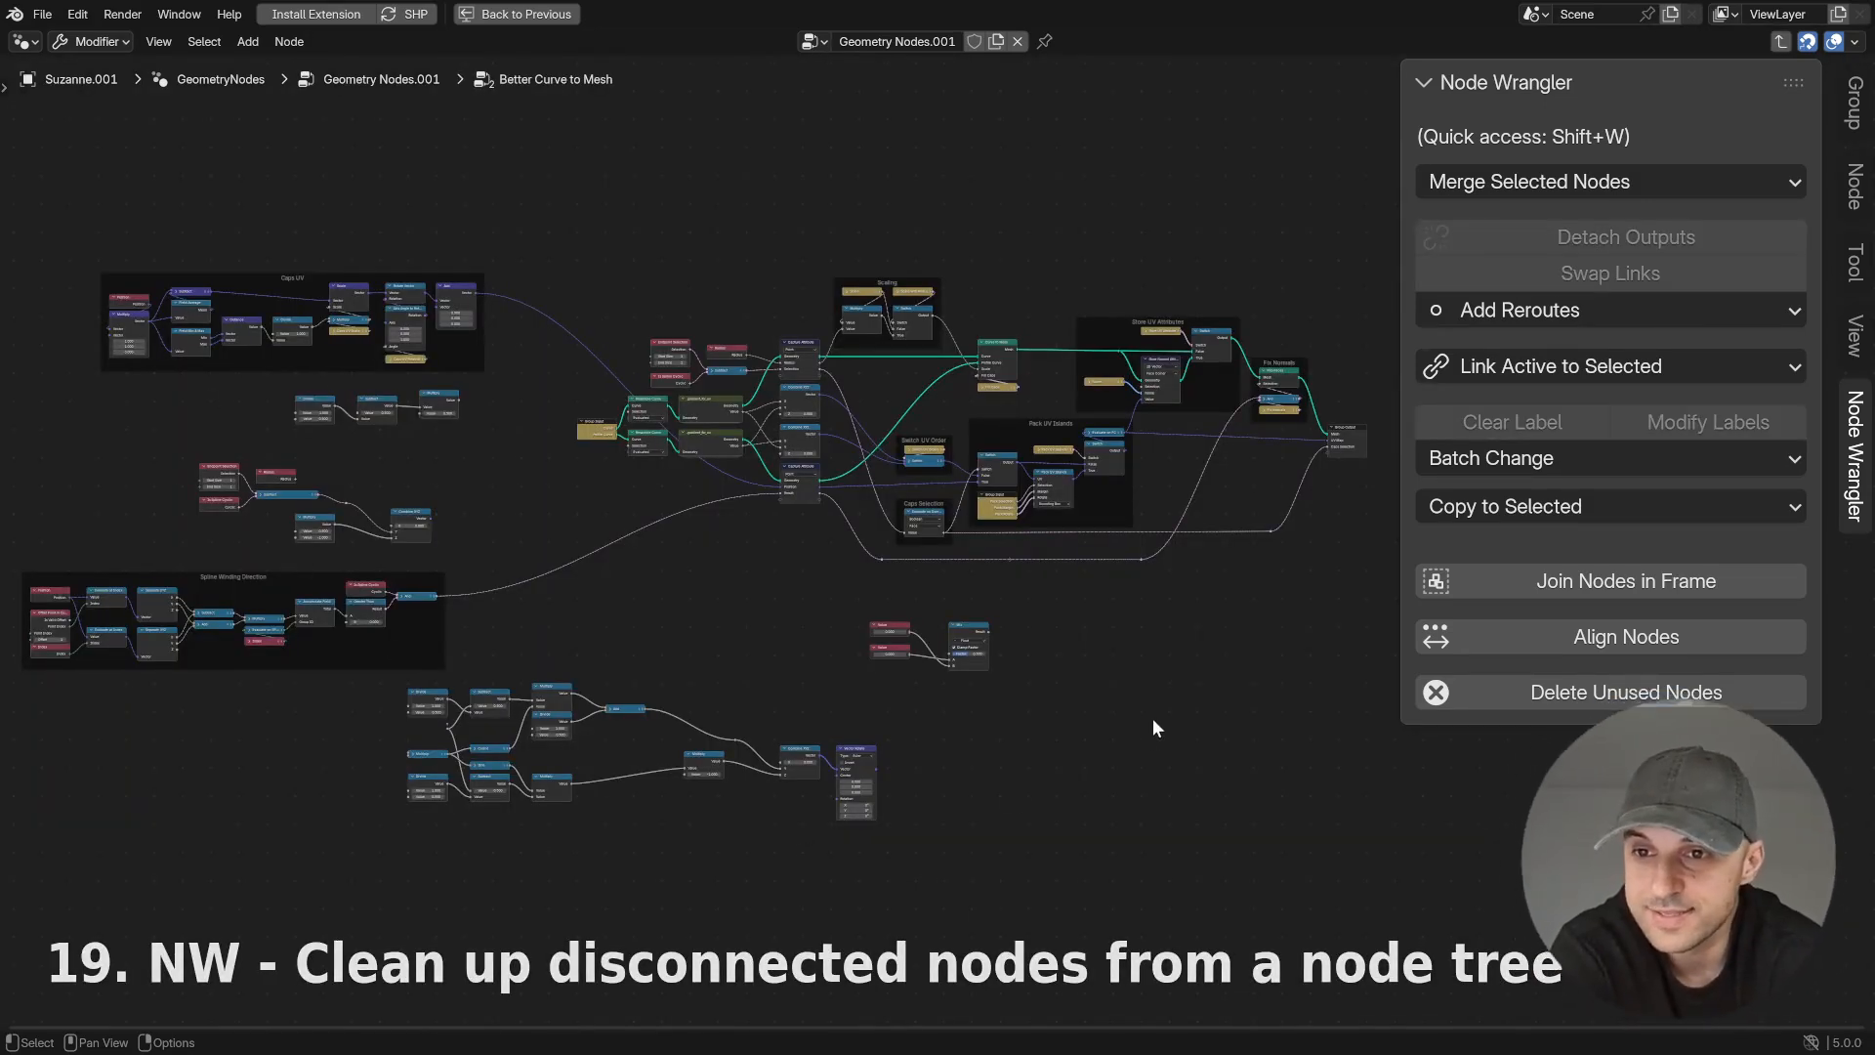
- Delete all unused nodes from the Better Curve to Mesh node tree
middle_click_drag(1154, 723, 1143, 718)
left_click_drag(752, 703, 924, 820)
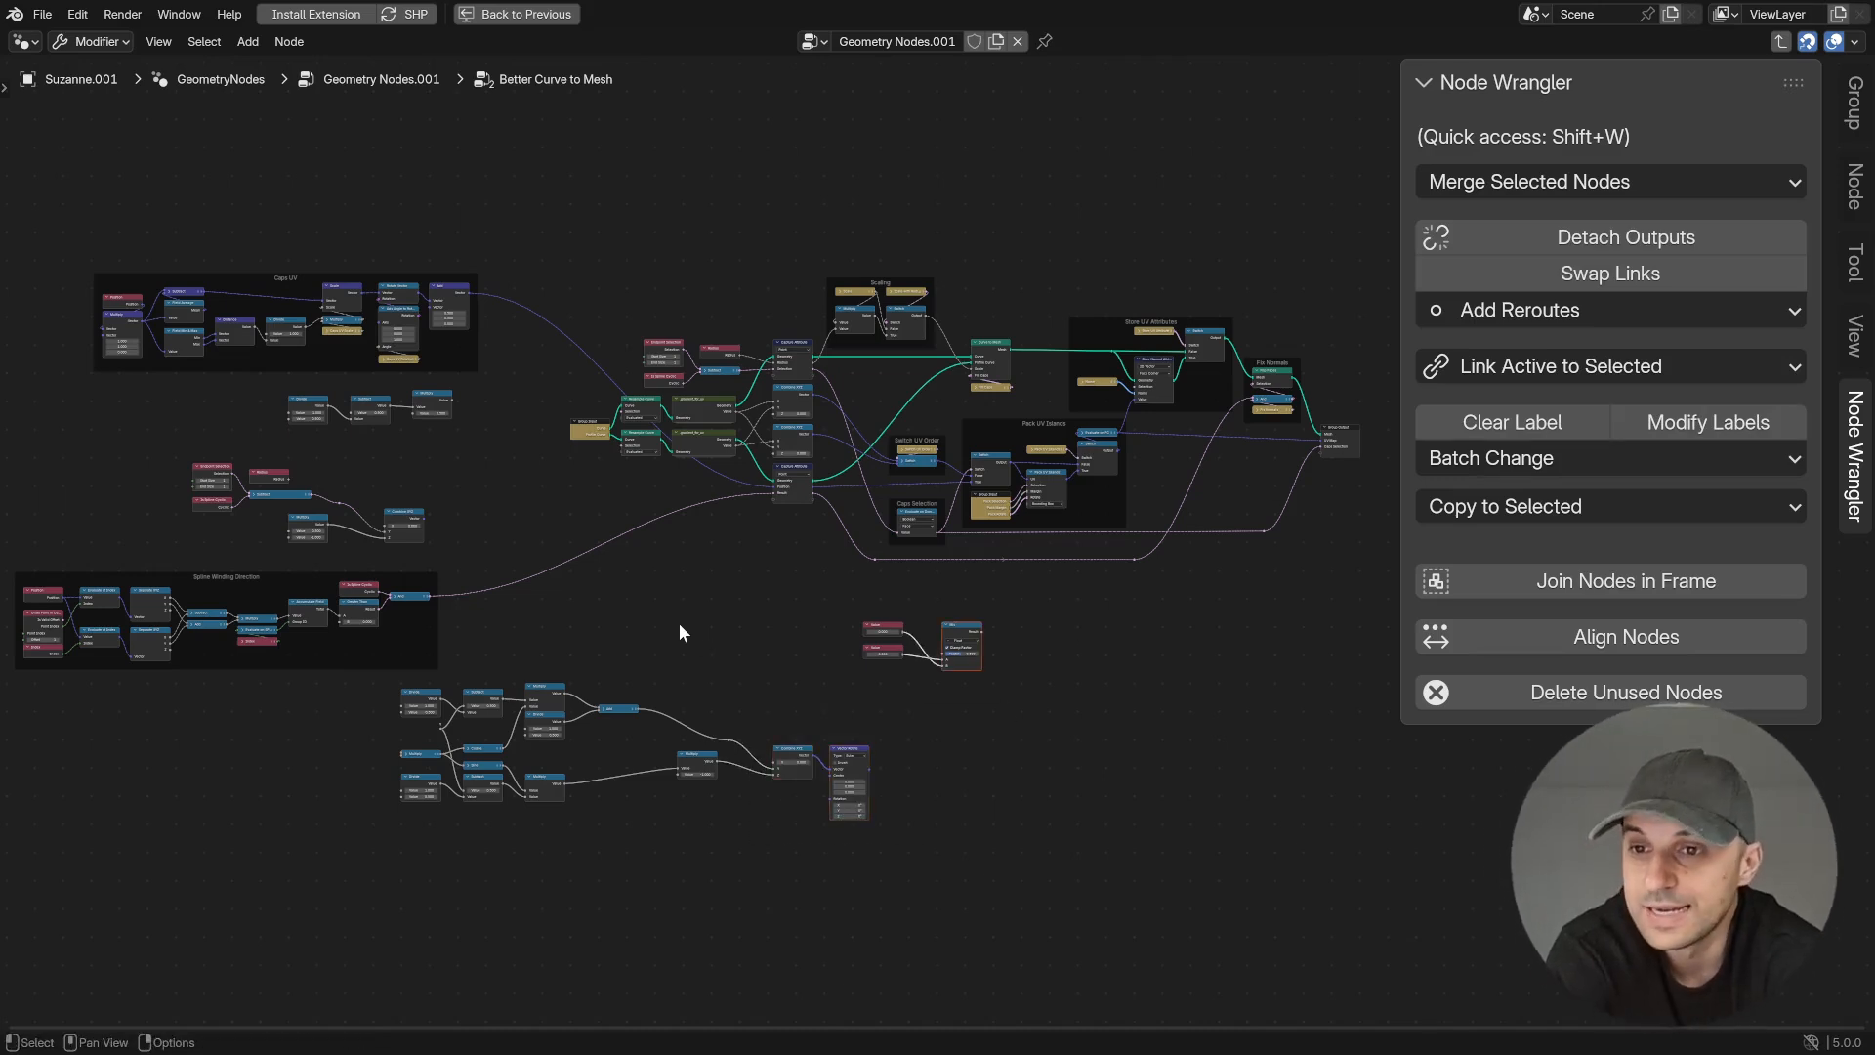
left_click(724, 617)
key("alt+x")
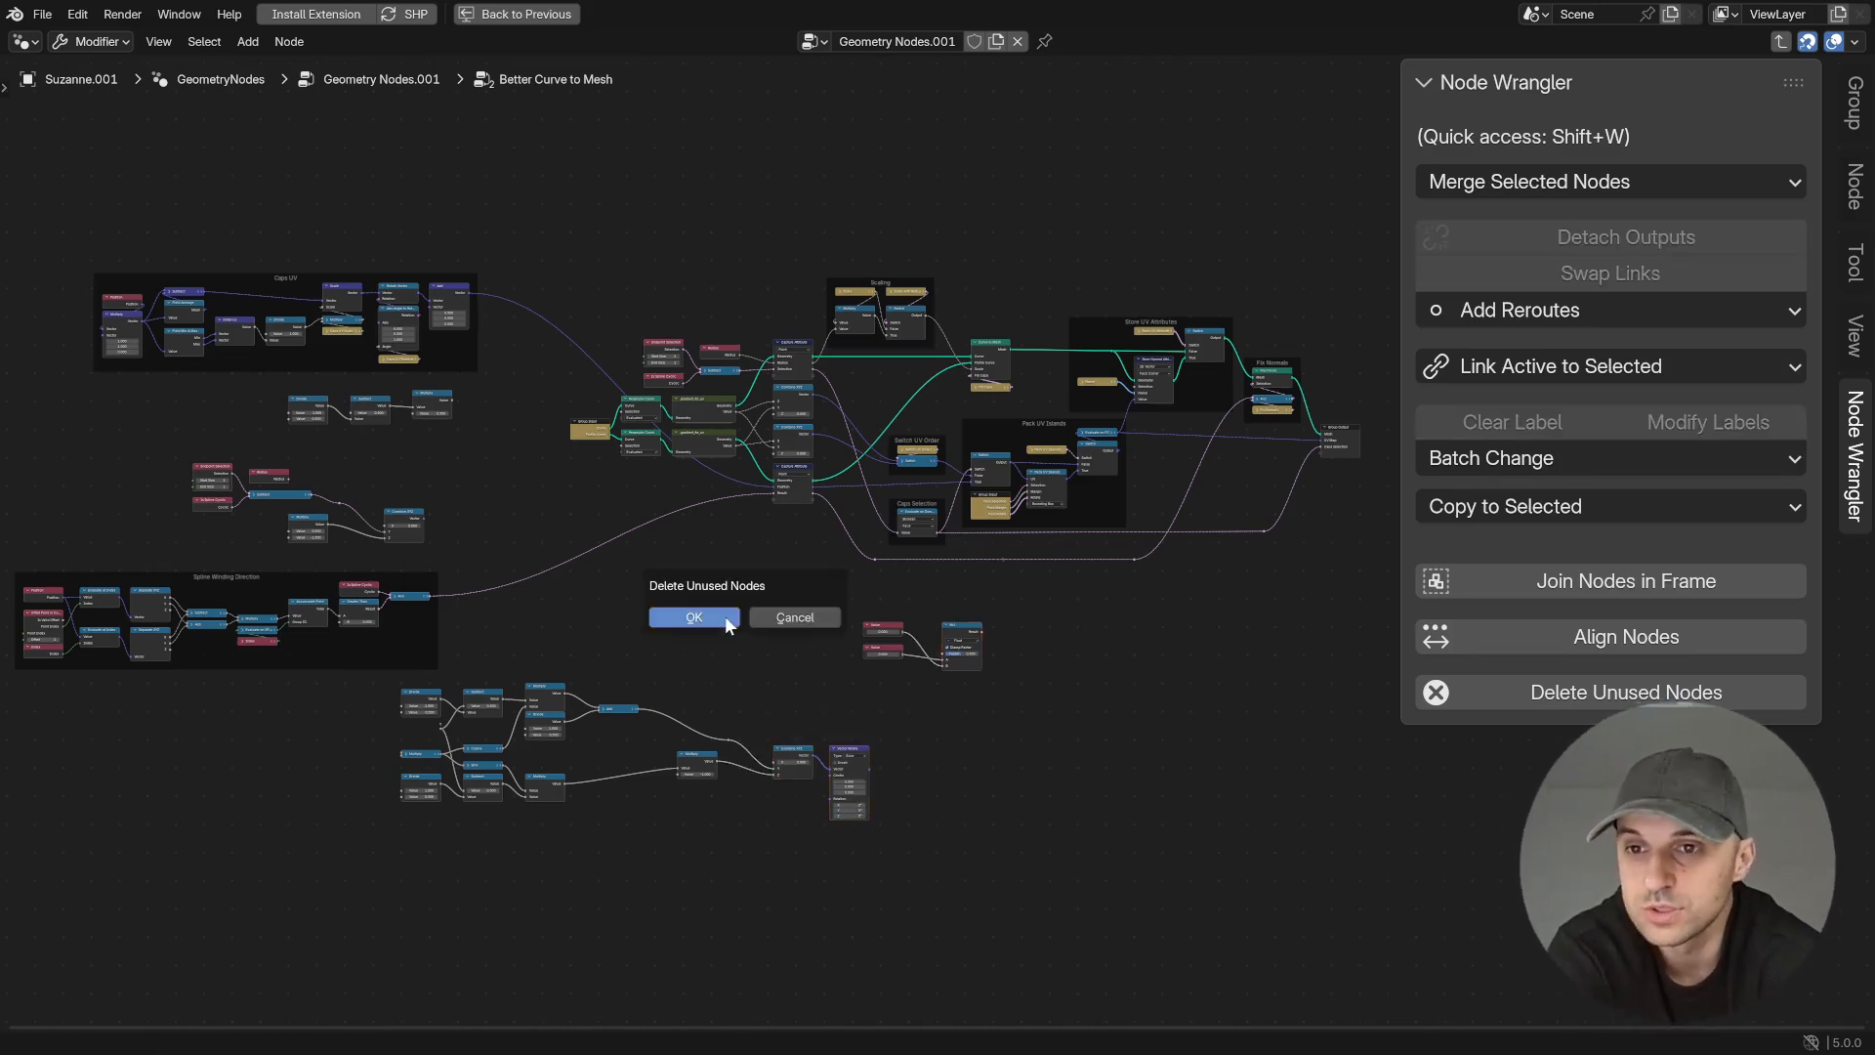
left_click(693, 617)
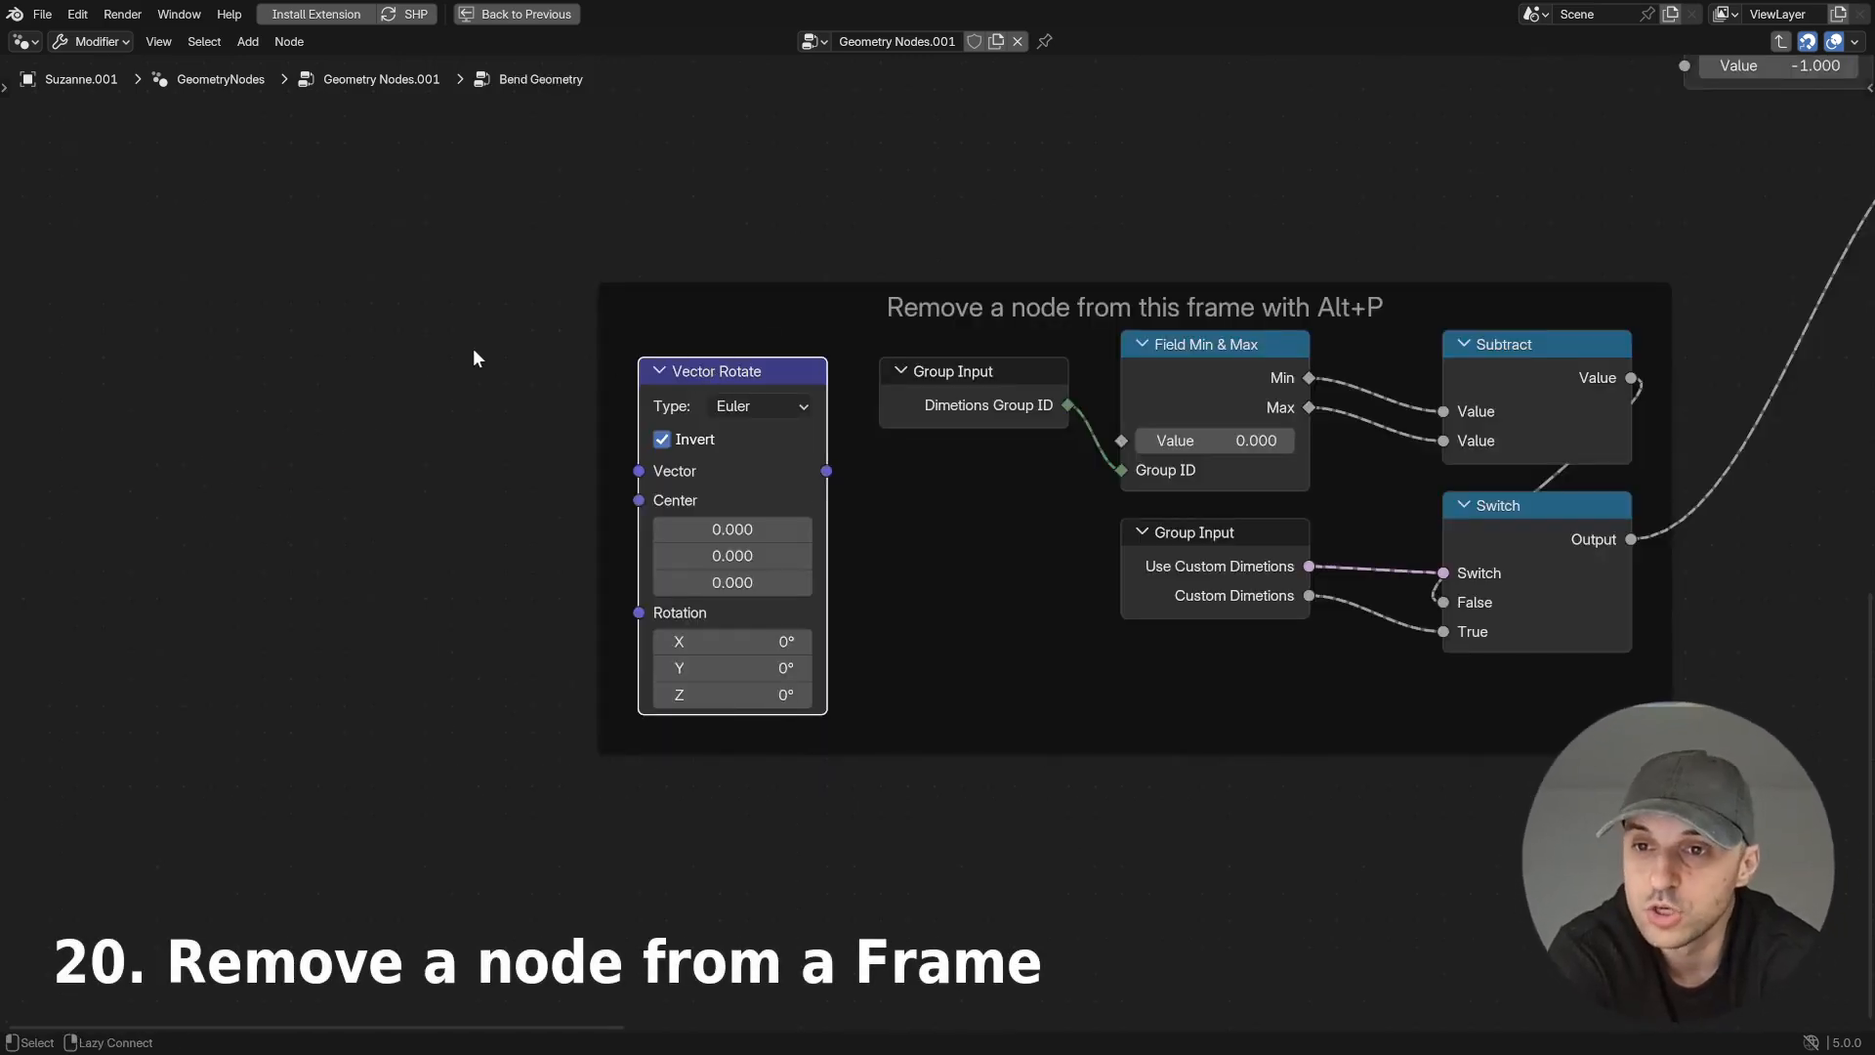
- Remove the Vector Rotate node from its frame and place it outside, to the left of the frame
key("alt+p")
key("g")
left_click(277, 343)
left_click_drag(534, 369, 488, 377)
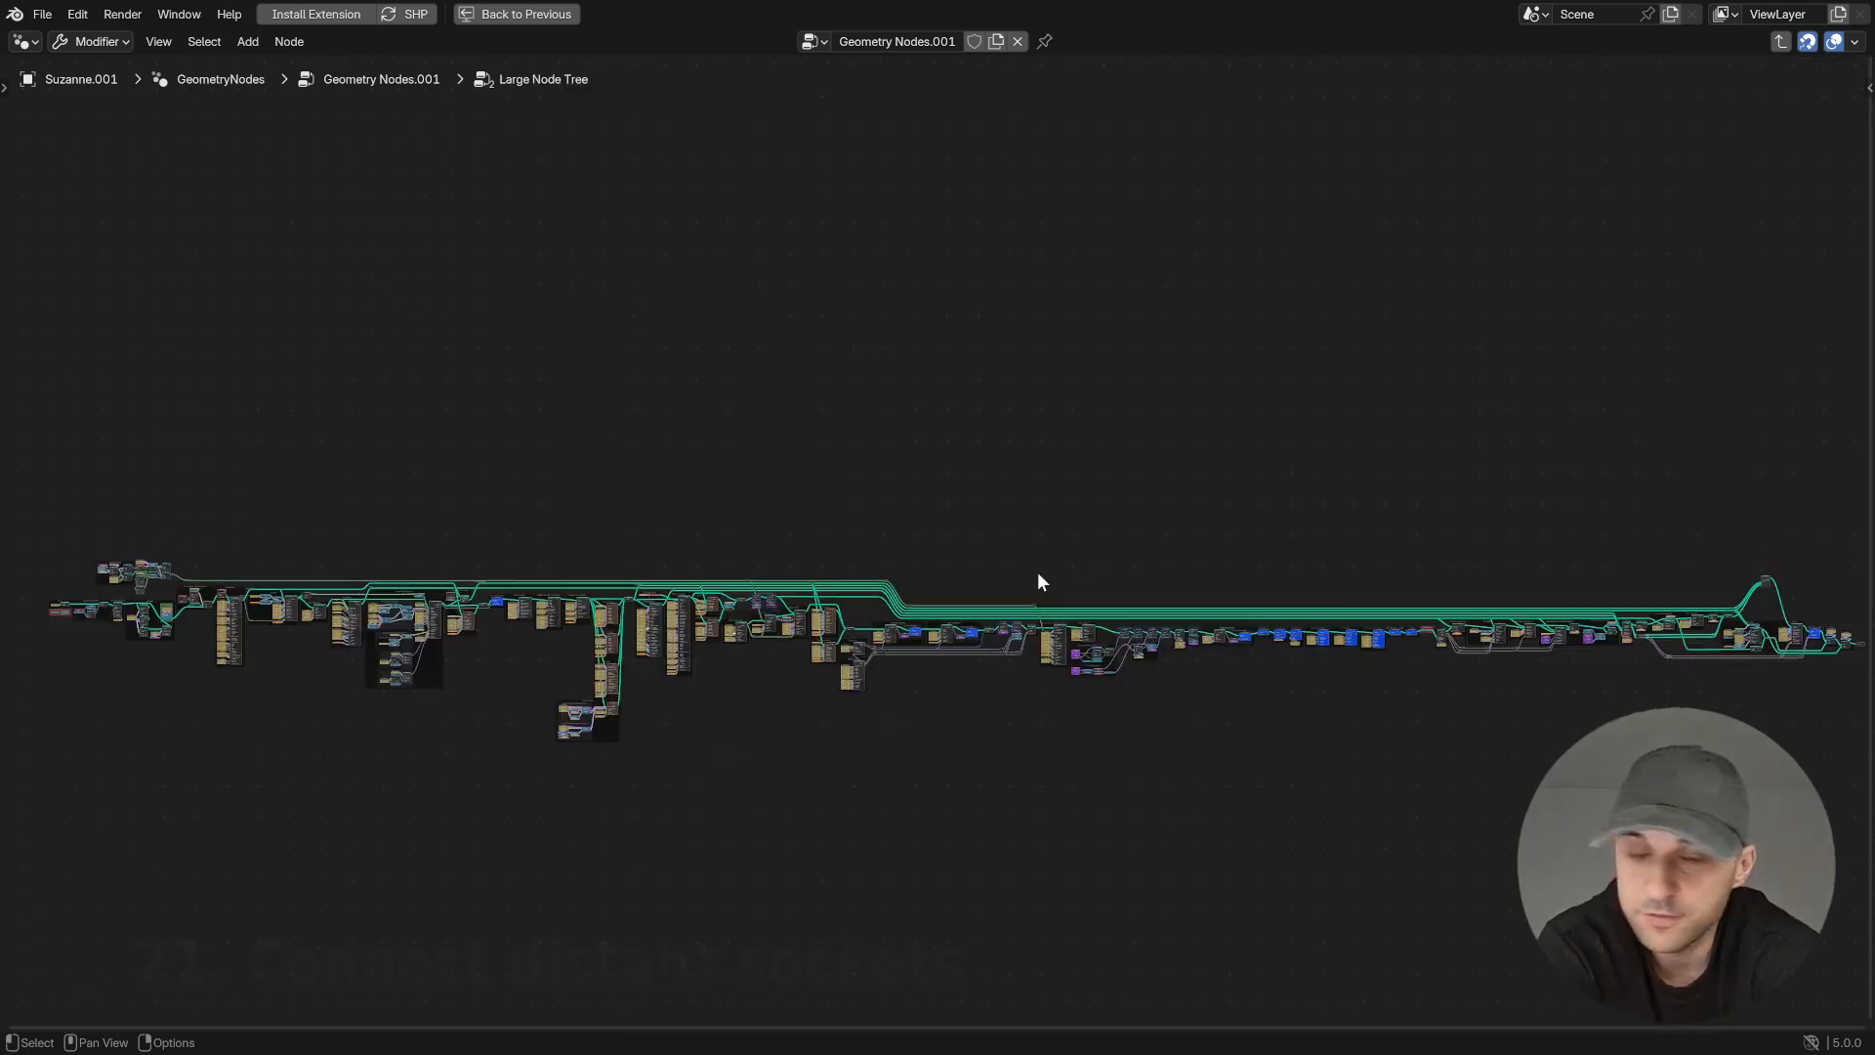
- Examine the full length of the Large Node Tree from its first nodes to its far end
middle_click_drag(194, 583, 256, 577)
middle_click_drag(1250, 587, 1200, 589)
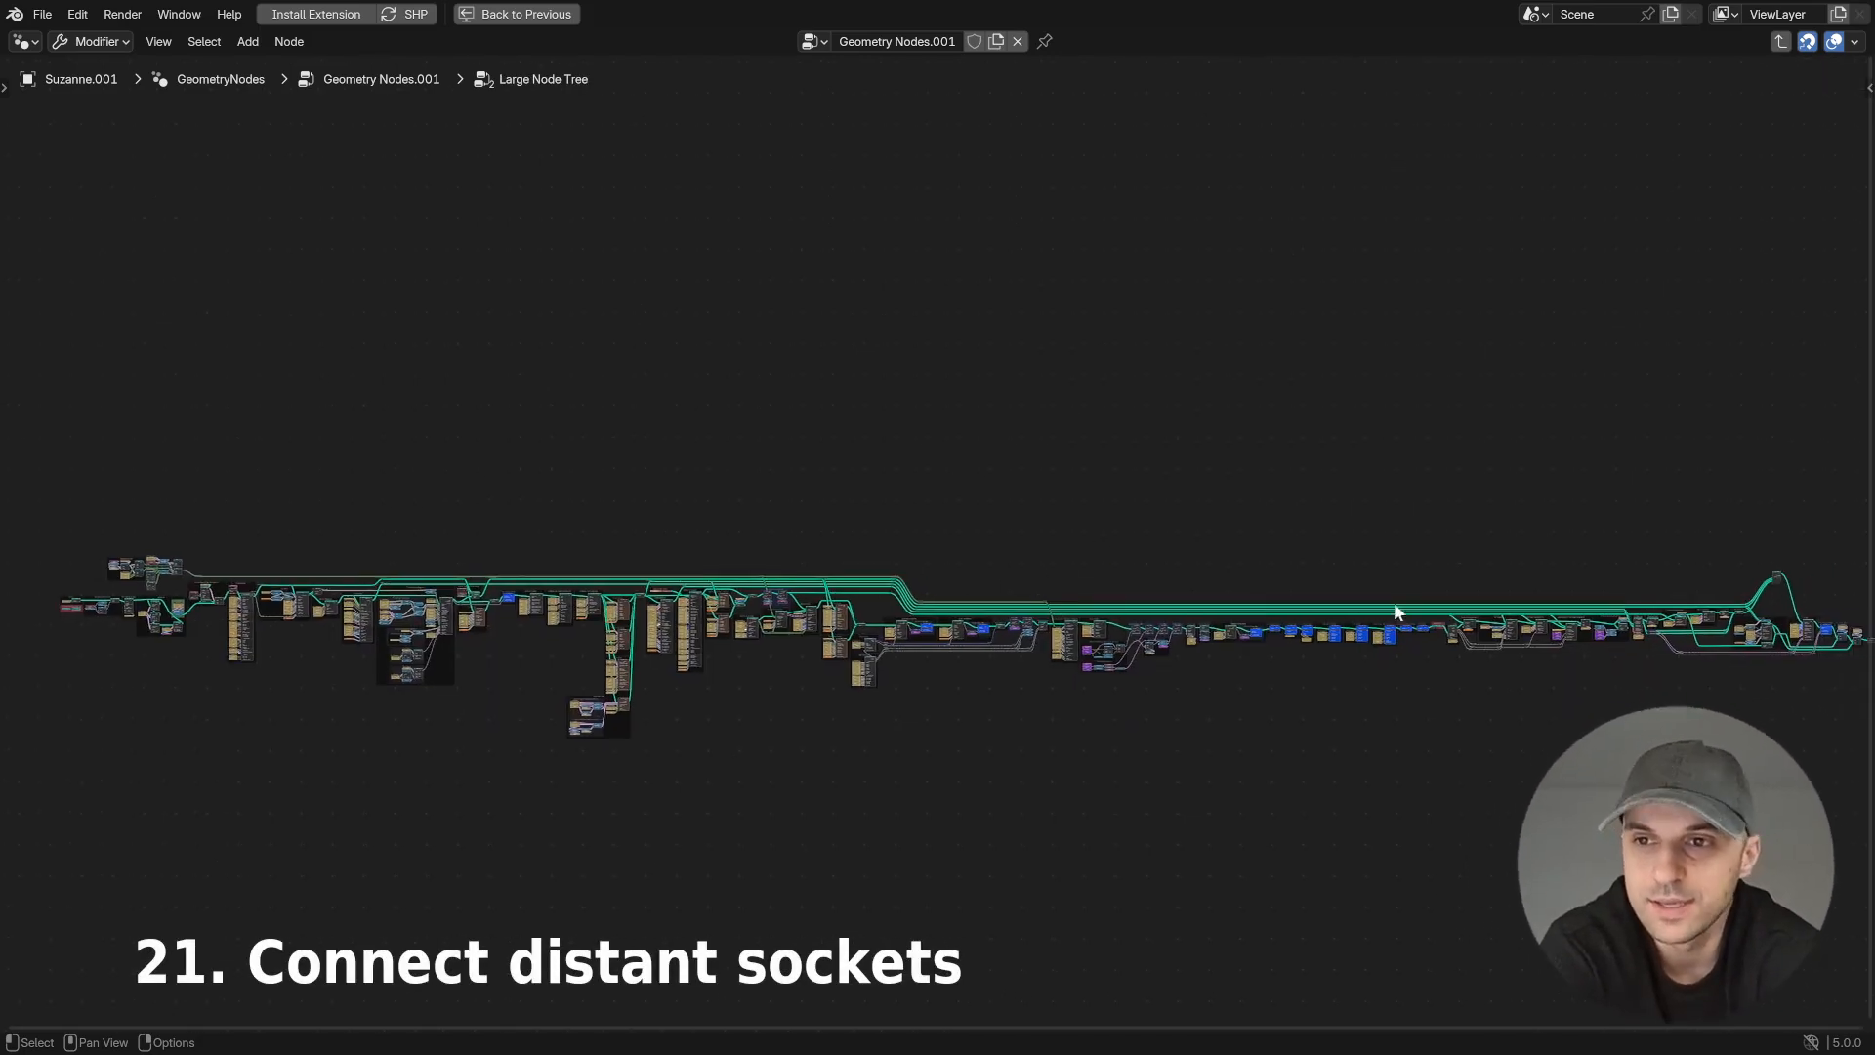
scroll(105, 551, "up", 1)
left_click_drag(55, 560, 1595, 594)
middle_click_drag(1595, 594, 1293, 576)
middle_click_drag(186, 552, 1713, 639)
- Link the output of the upper Switch near the RESOLUTION frame to the Index input of the distant geometry Index Switch
middle_click_drag(1133, 635, 976, 390, "ctrl")
middle_click_drag(977, 391, 969, 182, "ctrl")
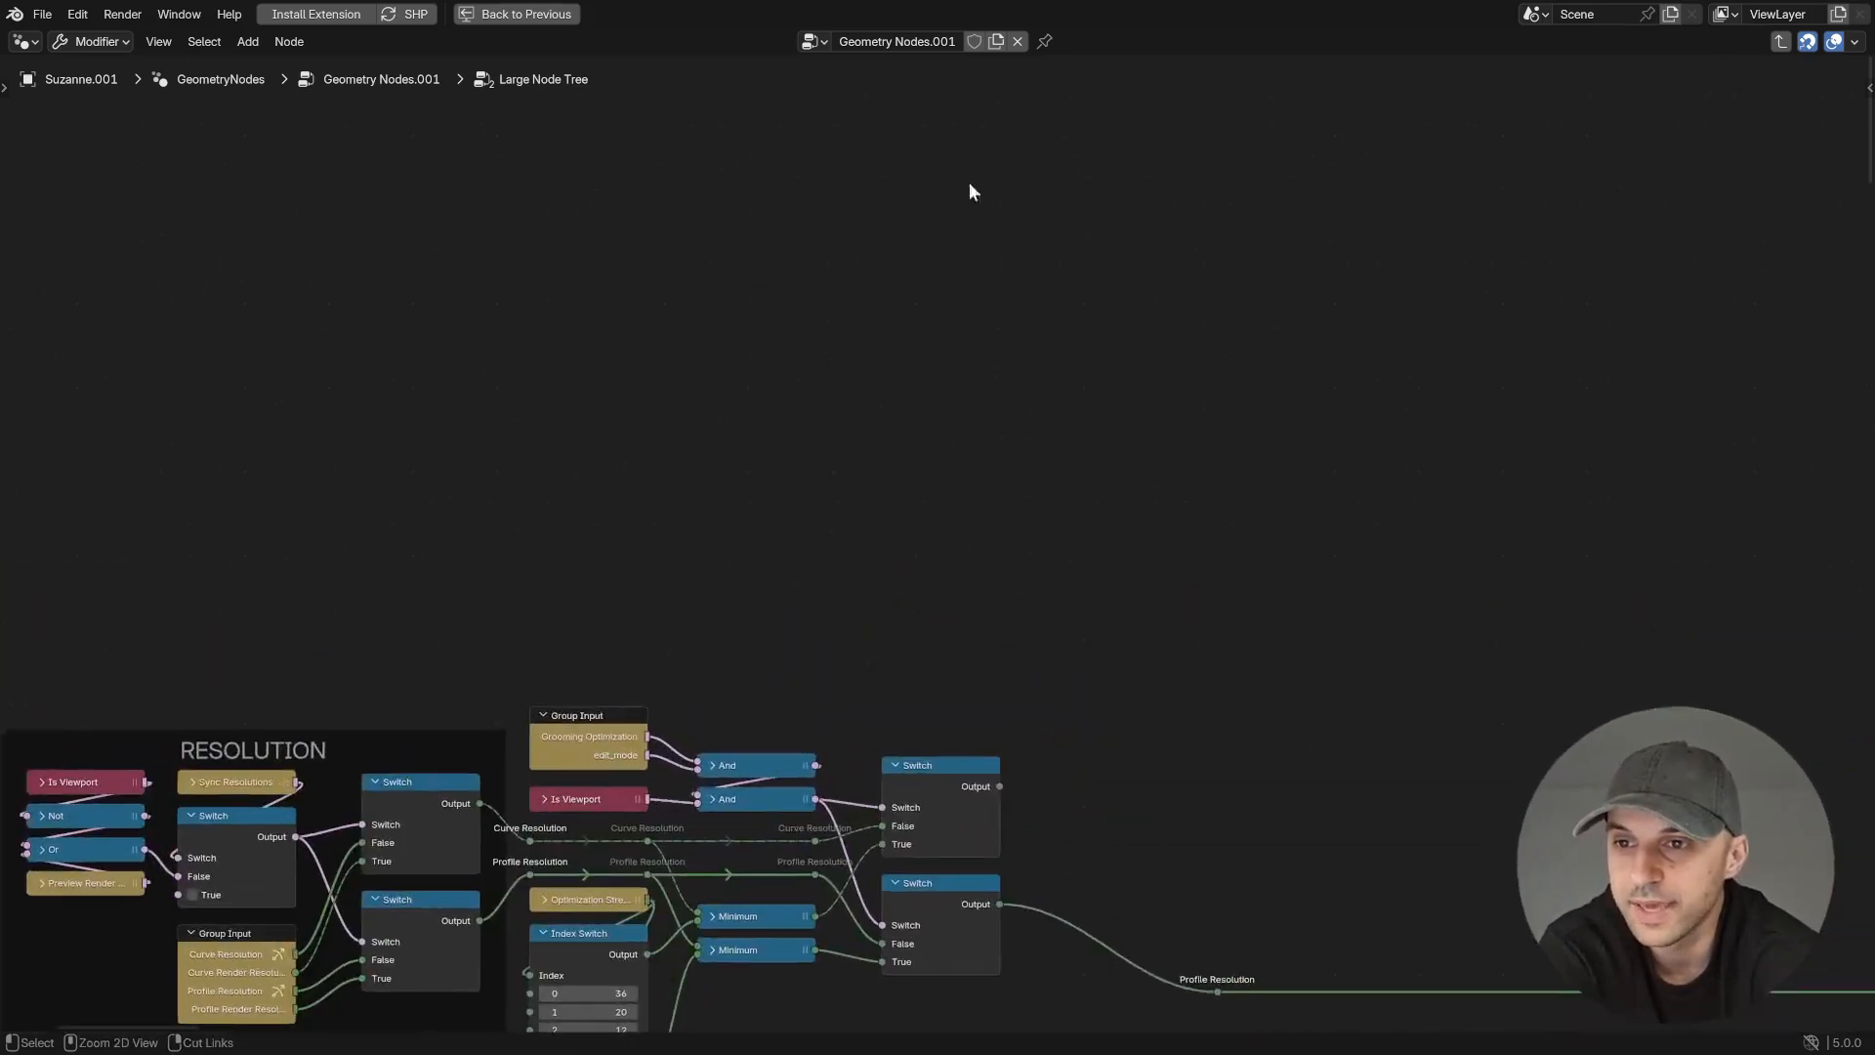
left_click(994, 789)
middle_click_drag(1138, 837, 1010, 629, "ctrl")
middle_click_drag(1137, 576, 1180, 162, "ctrl")
middle_click_drag(1456, 449, 1390, 451)
middle_click_drag(1162, 504, 1122, 980, "ctrl")
middle_click_drag(1142, 792, 920, 452)
left_click(969, 572, "shift")
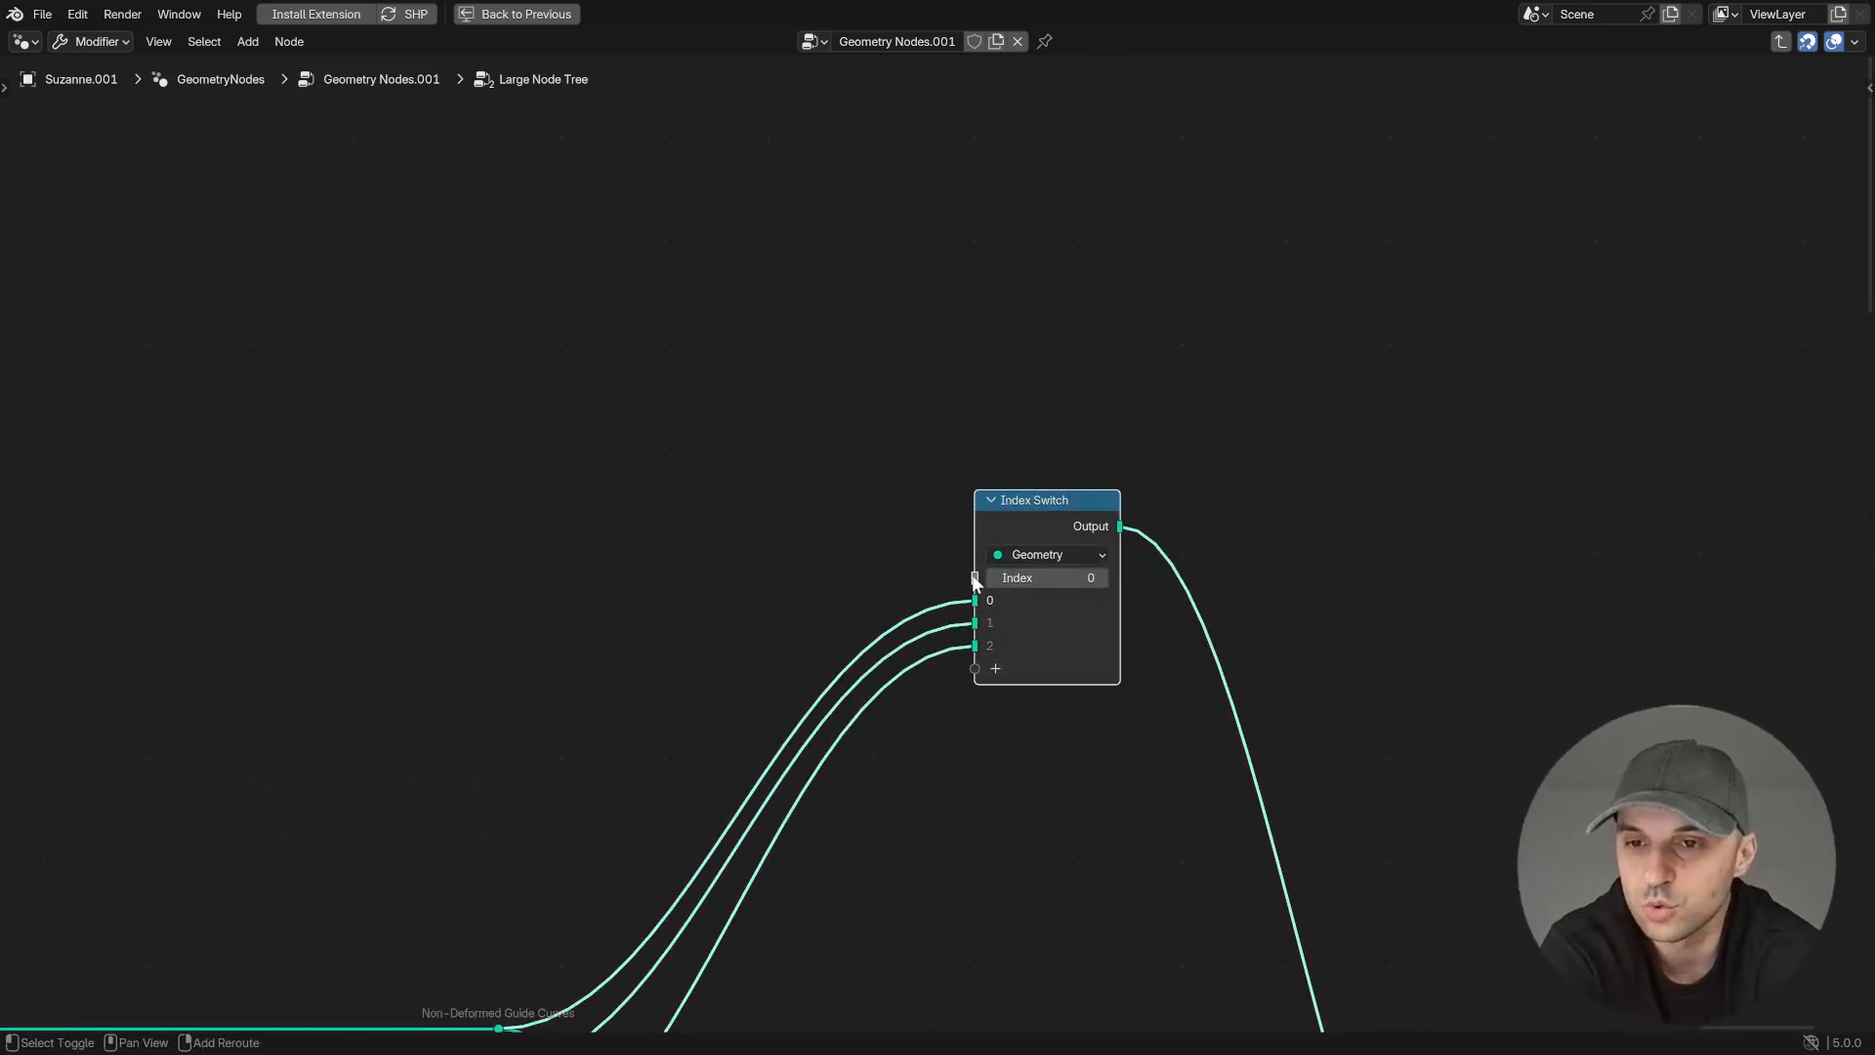
key("f")
middle_click_drag(876, 600, 809, 731, "ctrl")
middle_click_drag(256, 533, 1131, 775)
middle_click_drag(46, 575, 357, 605)
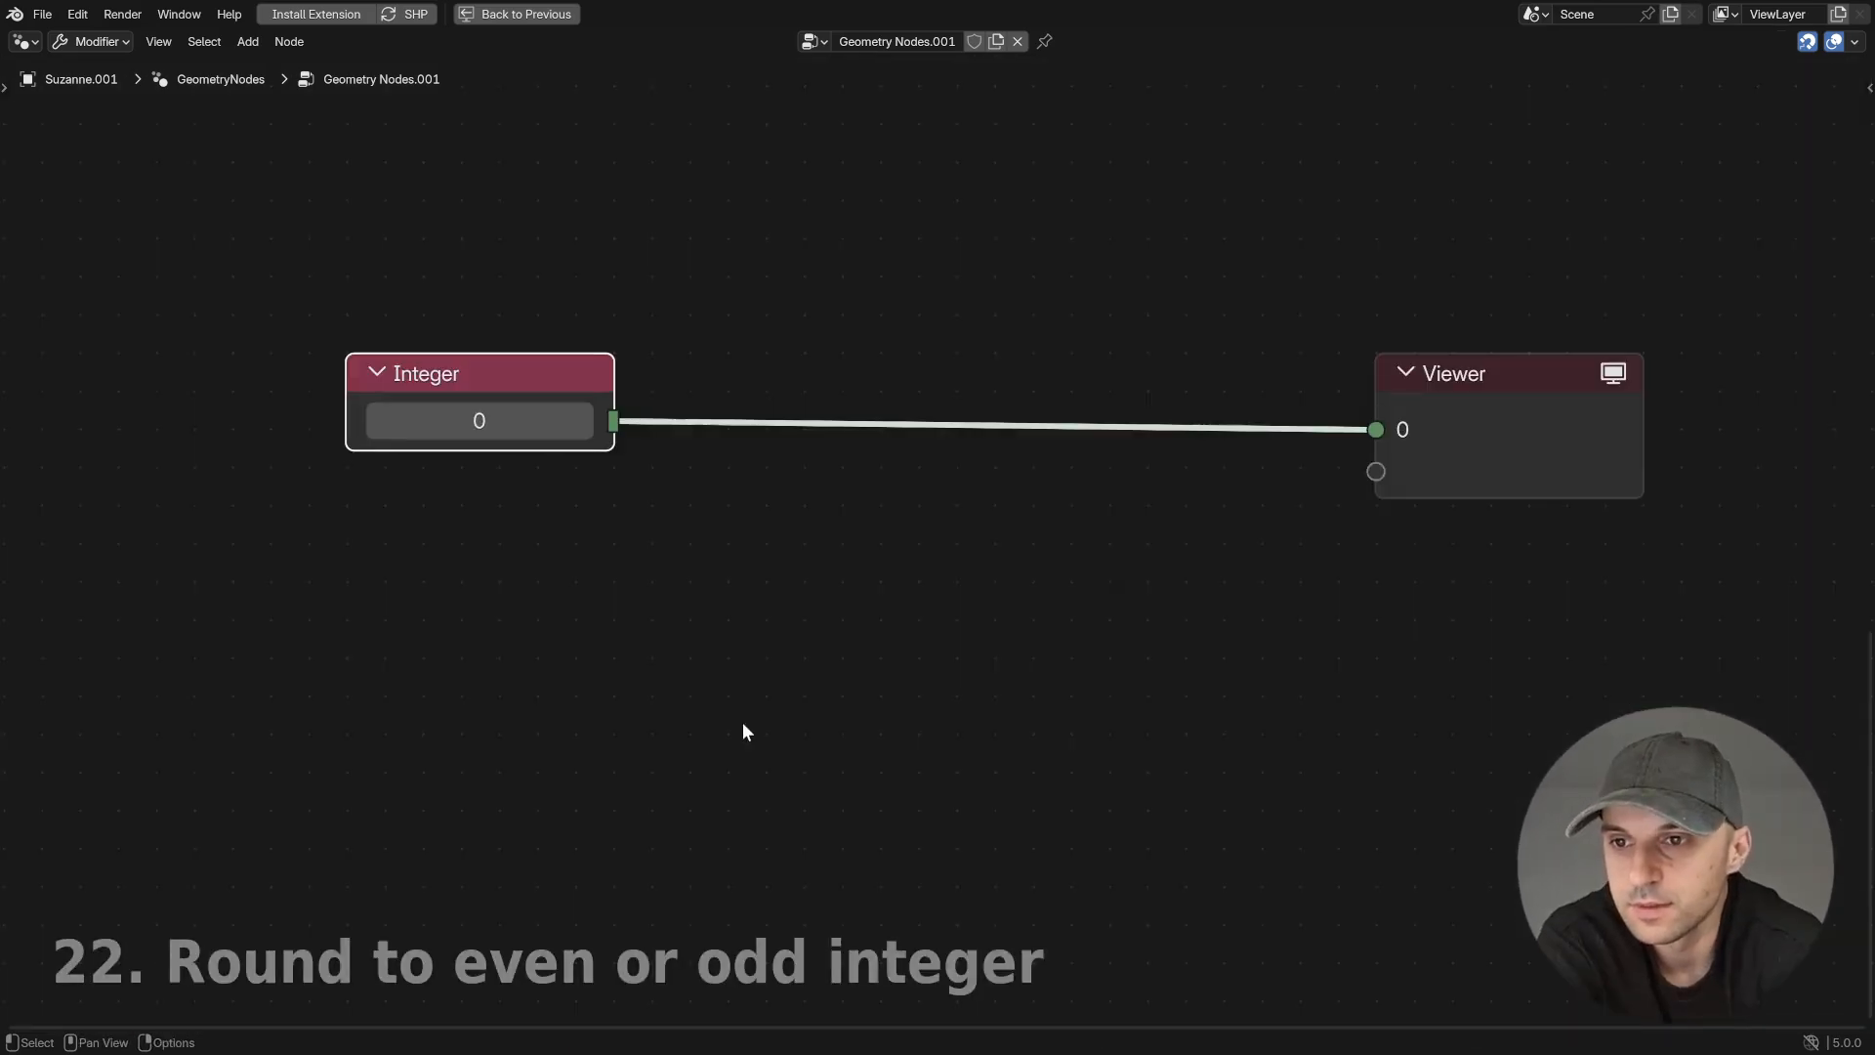
- Set the Integer to 5 and add an Integer Math Modulo node fed by it, placed below the link to the Viewer
left_click(582, 421)
left_click(582, 421)
left_click(582, 421)
left_click(582, 421)
left_click(582, 421)
left_click_drag(613, 421, 769, 593)
type("mod")
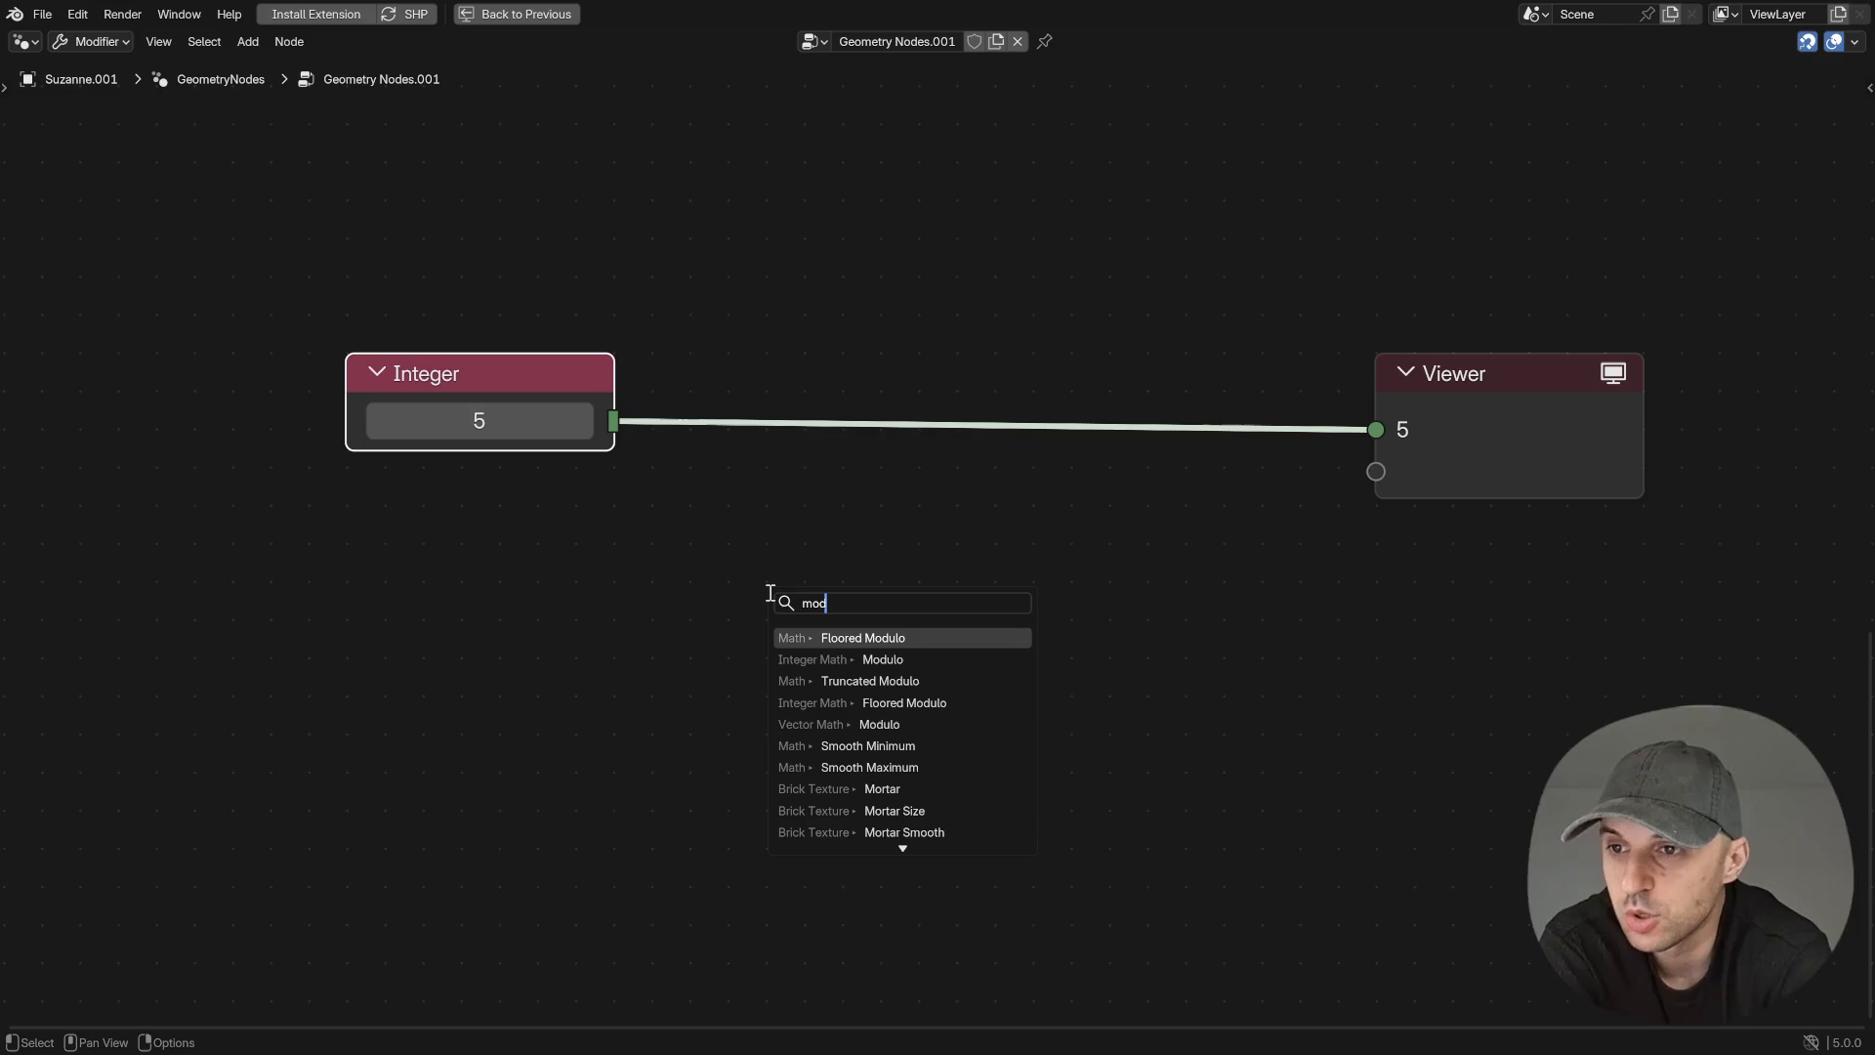
key("Down")
key("Return")
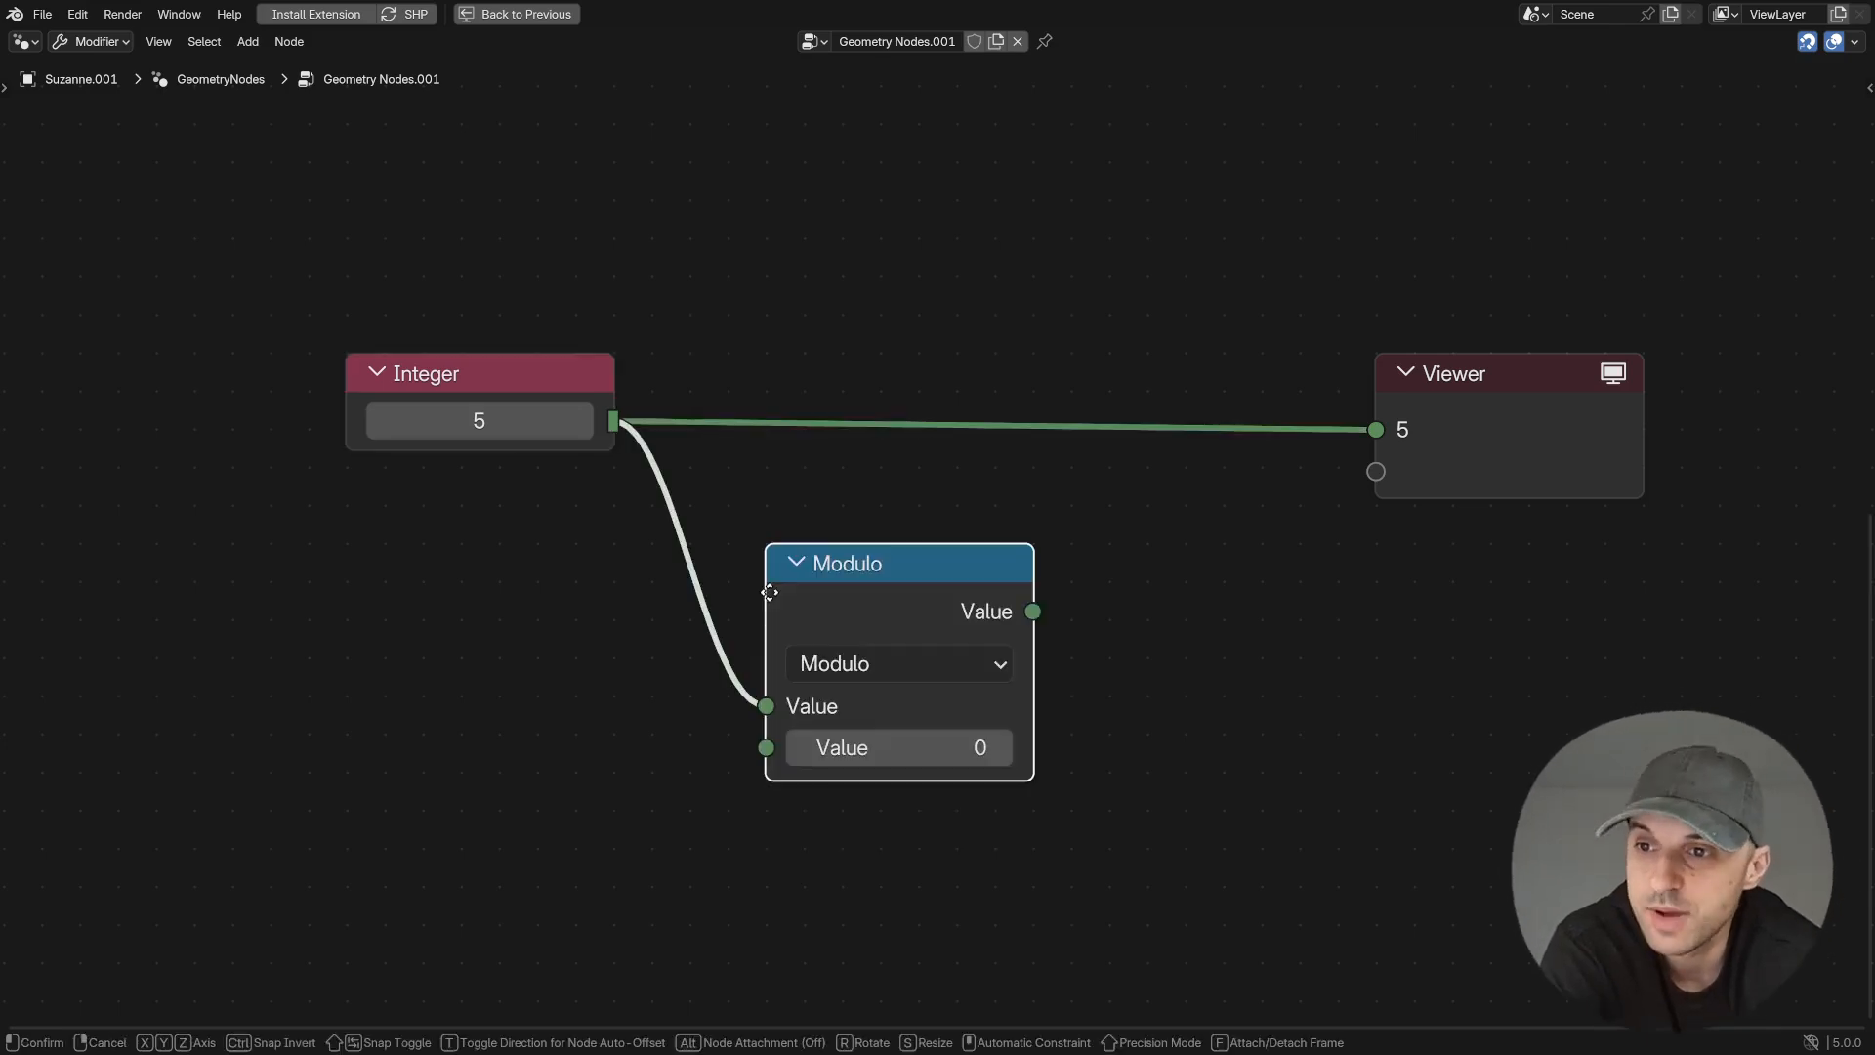
left_click(722, 515)
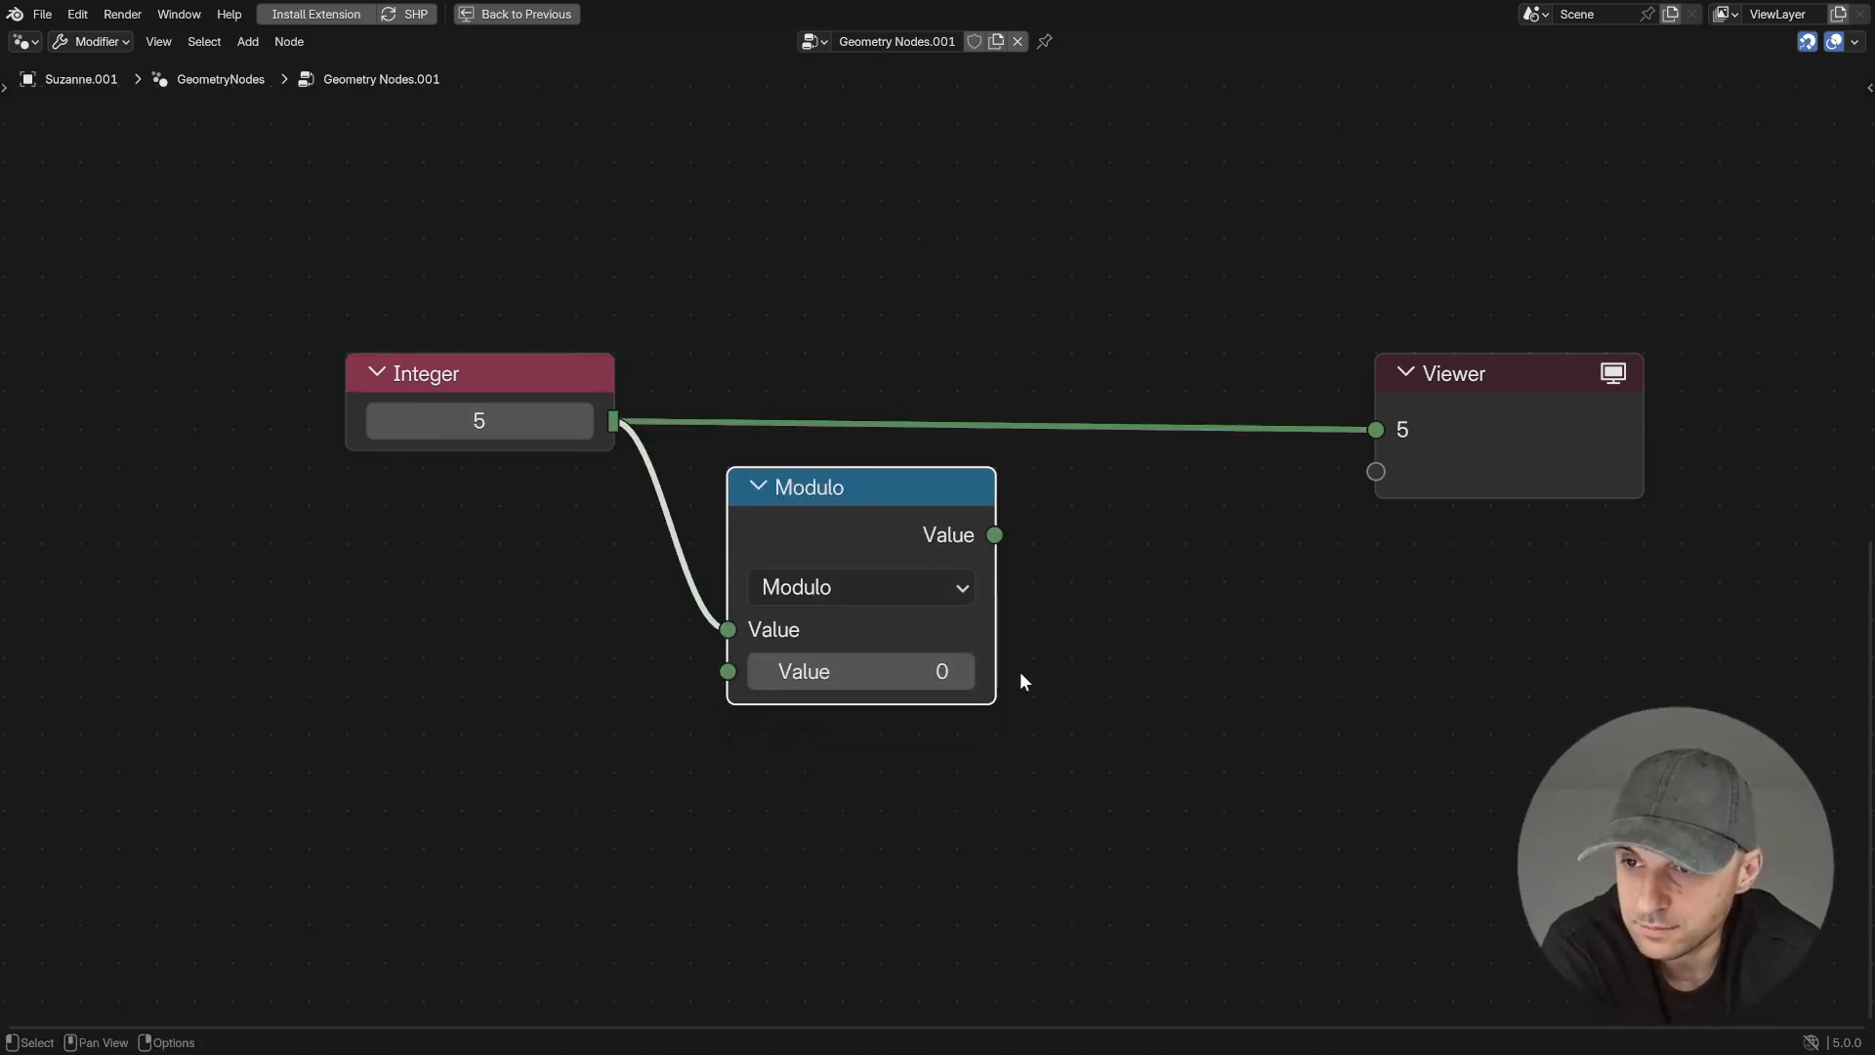
- Set the Modulo node's second value to 2 and connect its output to the Viewer
left_click(965, 671)
left_click(965, 671)
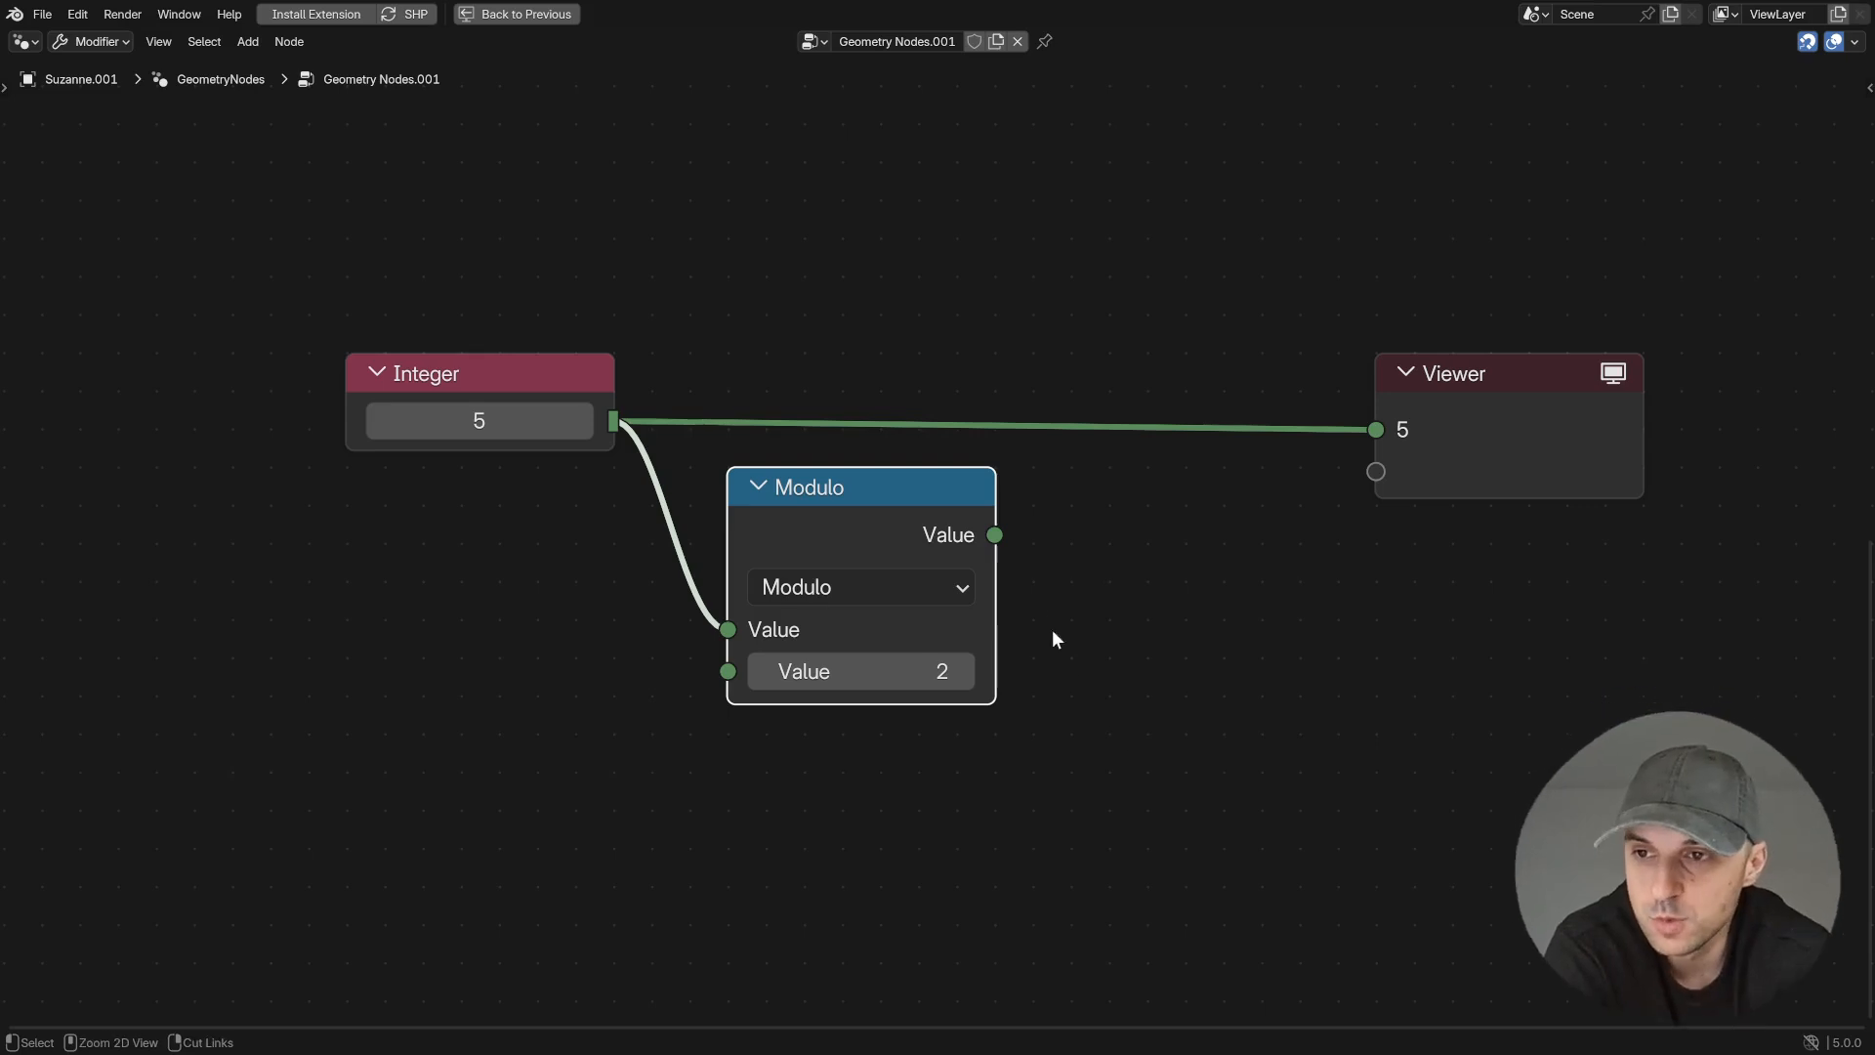
left_click(996, 536, "ctrl+shift")
- Raise the Integer stepwise to 11 while checking the Modulo result in the Viewer
left_click(584, 421)
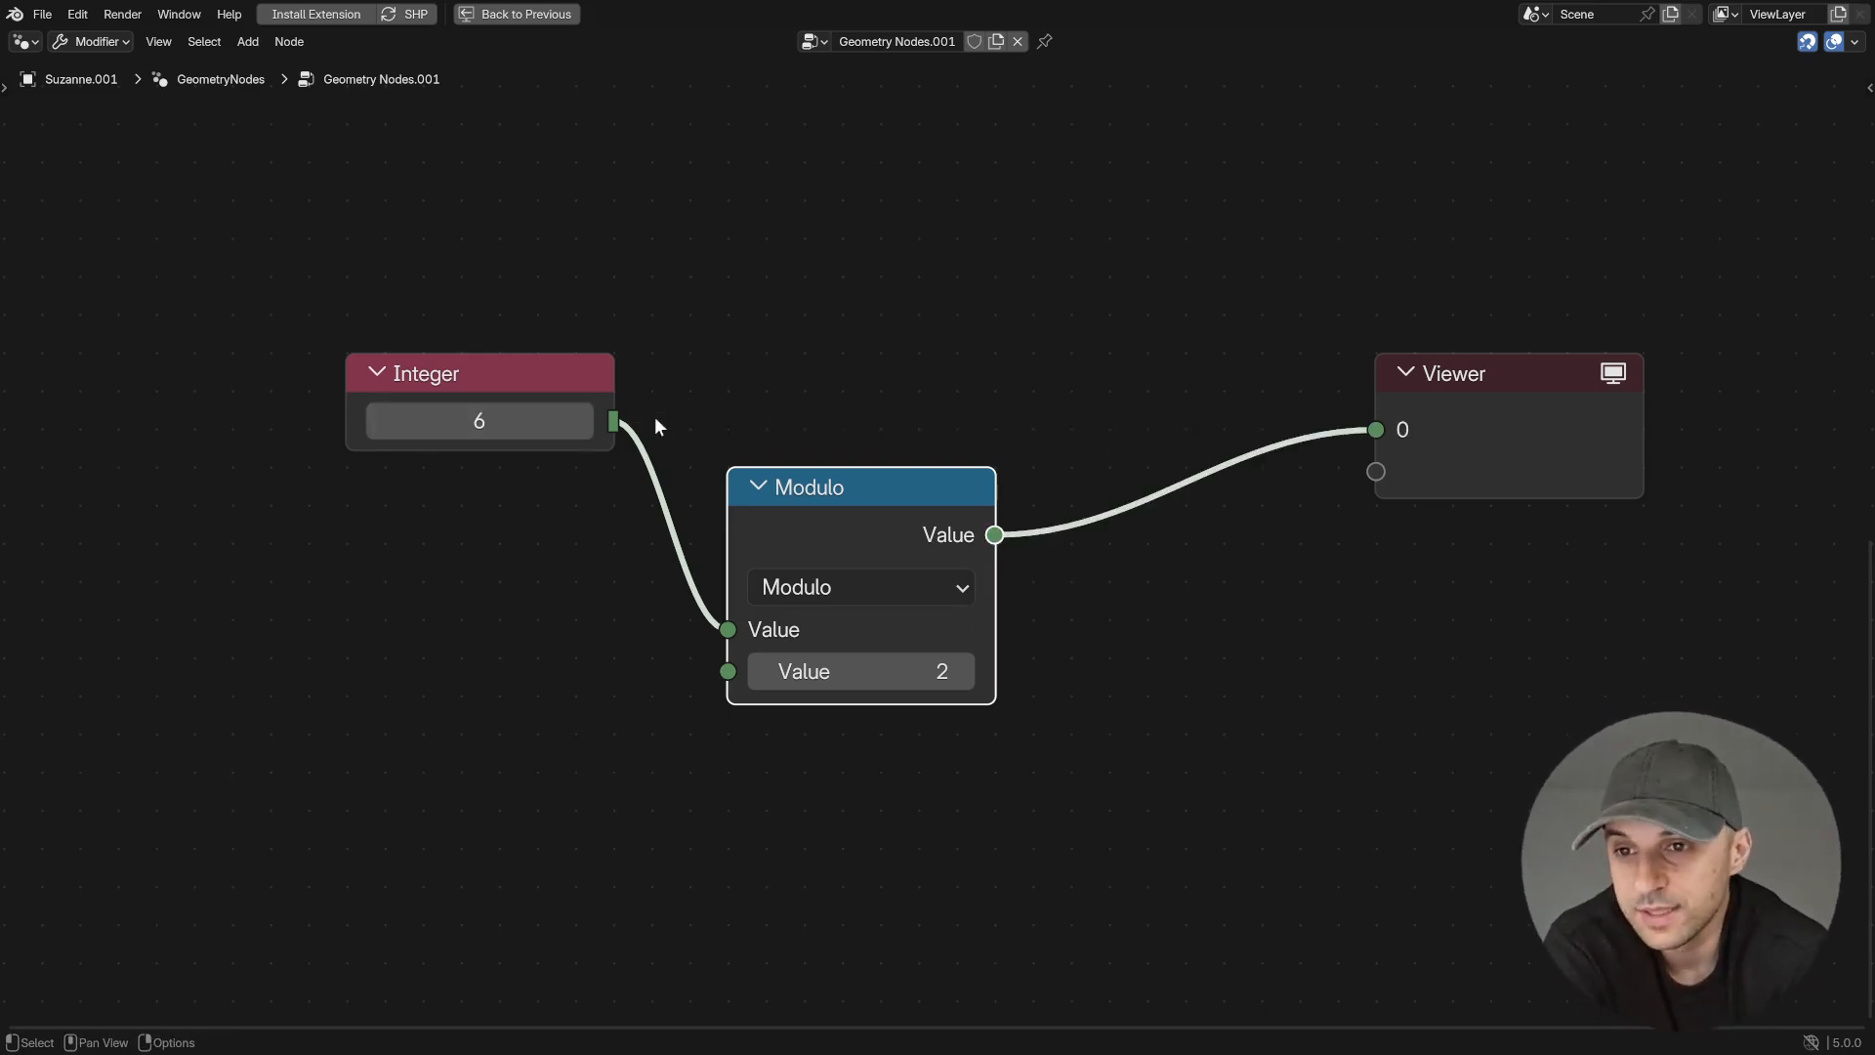
left_click(582, 420)
left_click(583, 421)
left_click(583, 421)
left_click(583, 421)
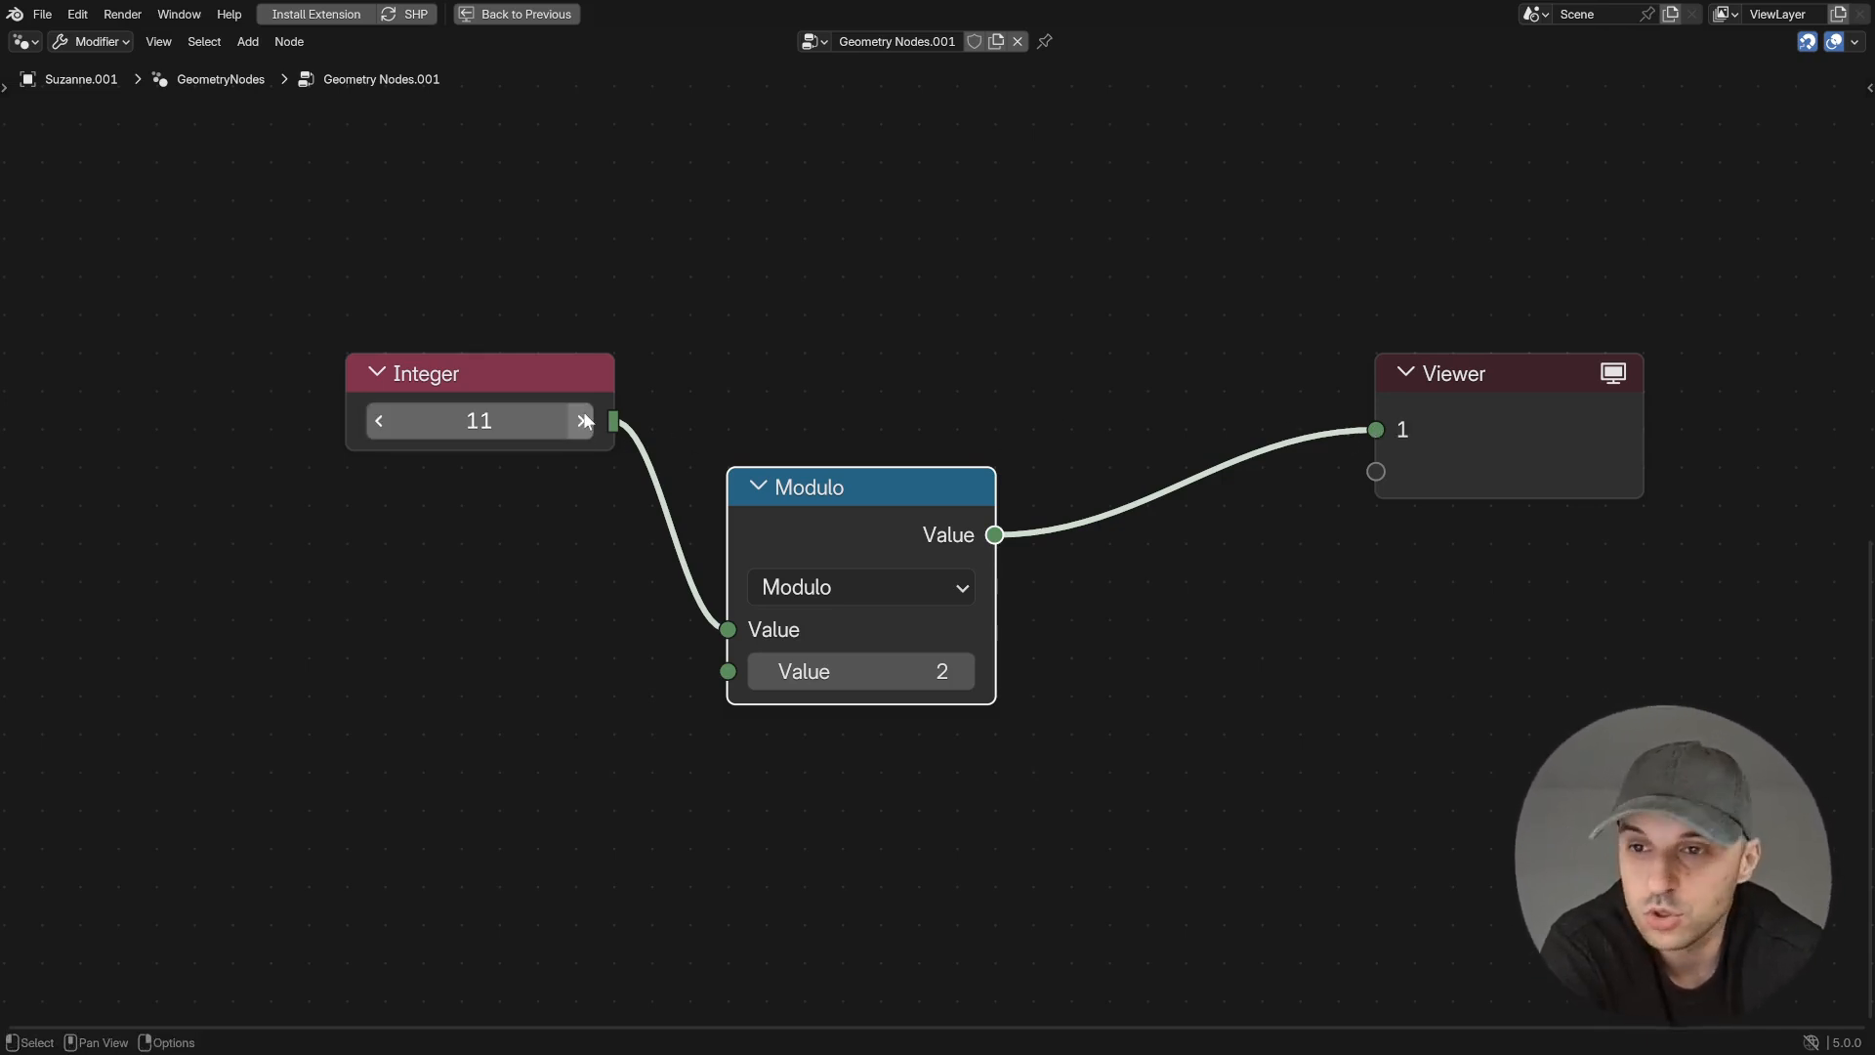
- Place Modulo below the Integer, add a Subtract node taking Modulo from the Integer, preview it, and raise the Integer to 17
left_click_drag(866, 537, 483, 530)
left_click_drag(616, 538, 767, 484)
type("sub")
left_click(867, 521)
left_click(823, 455)
left_click_drag(614, 422, 768, 447)
left_click_drag(869, 344, 793, 421)
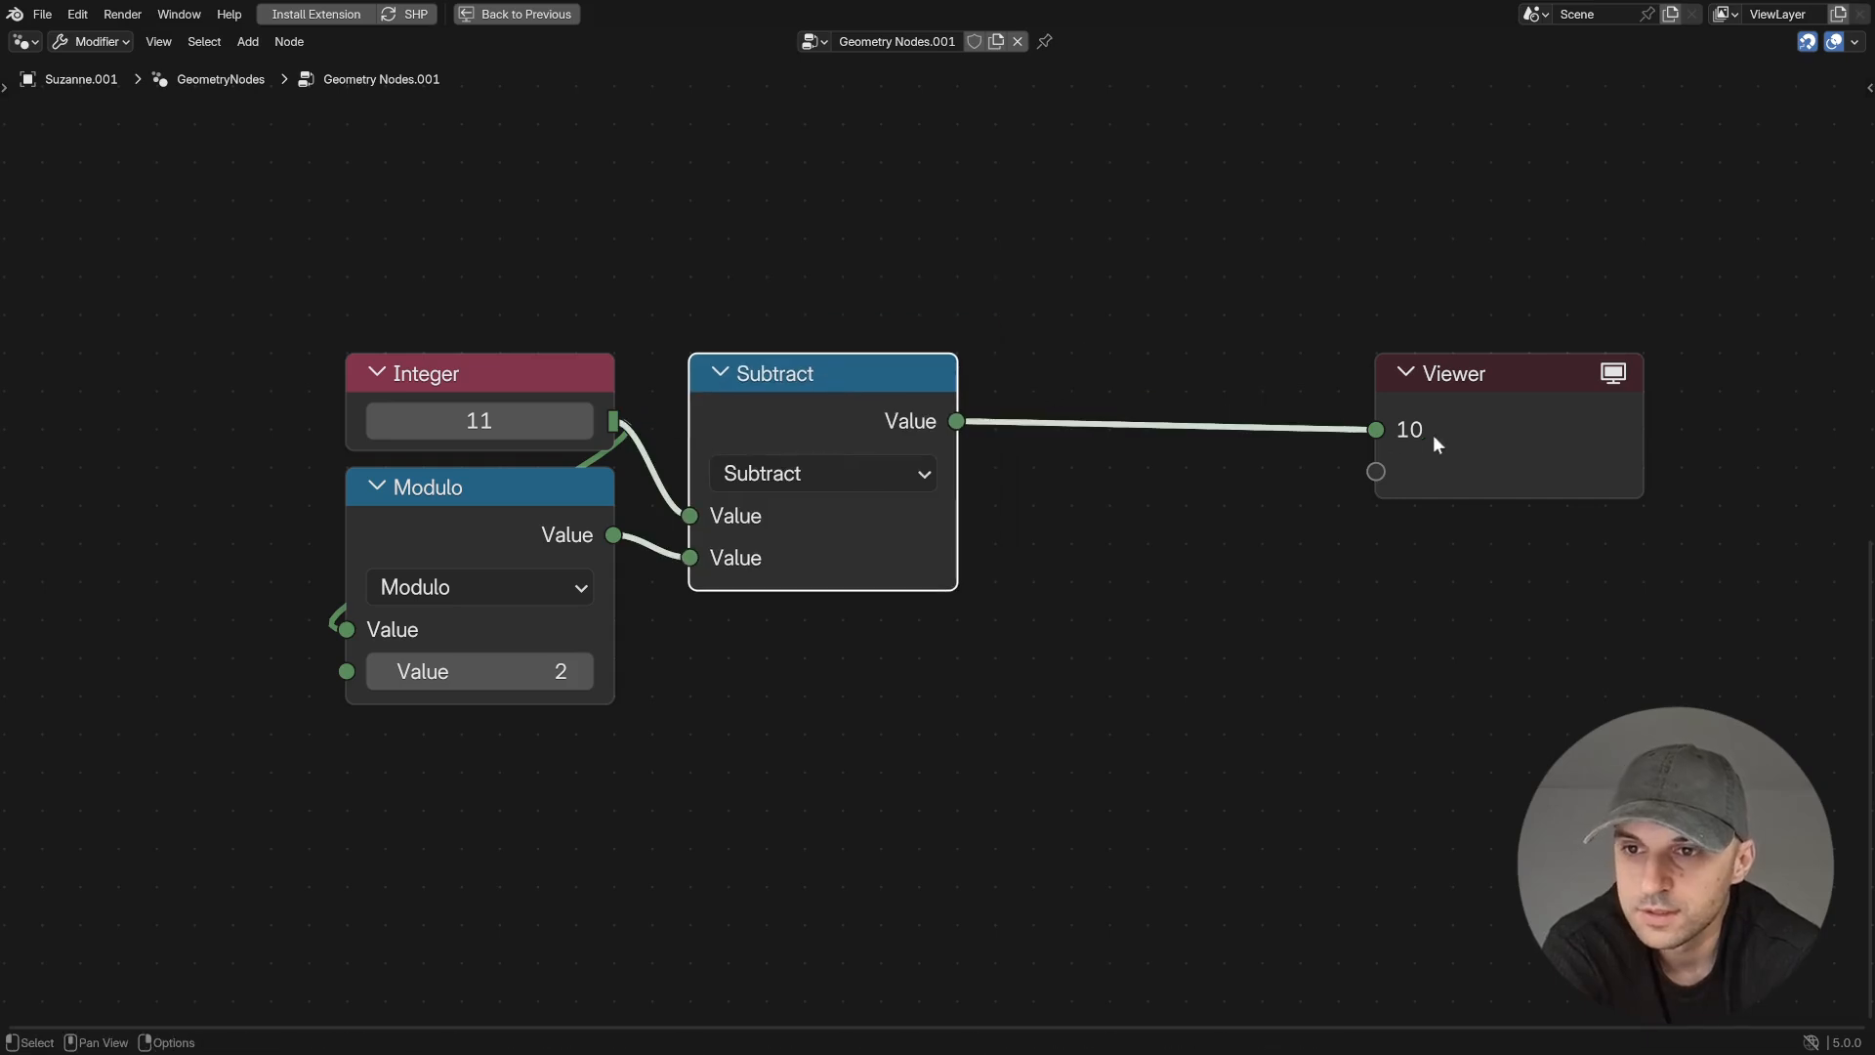
left_click_drag(518, 425, 547, 425)
left_click(581, 421)
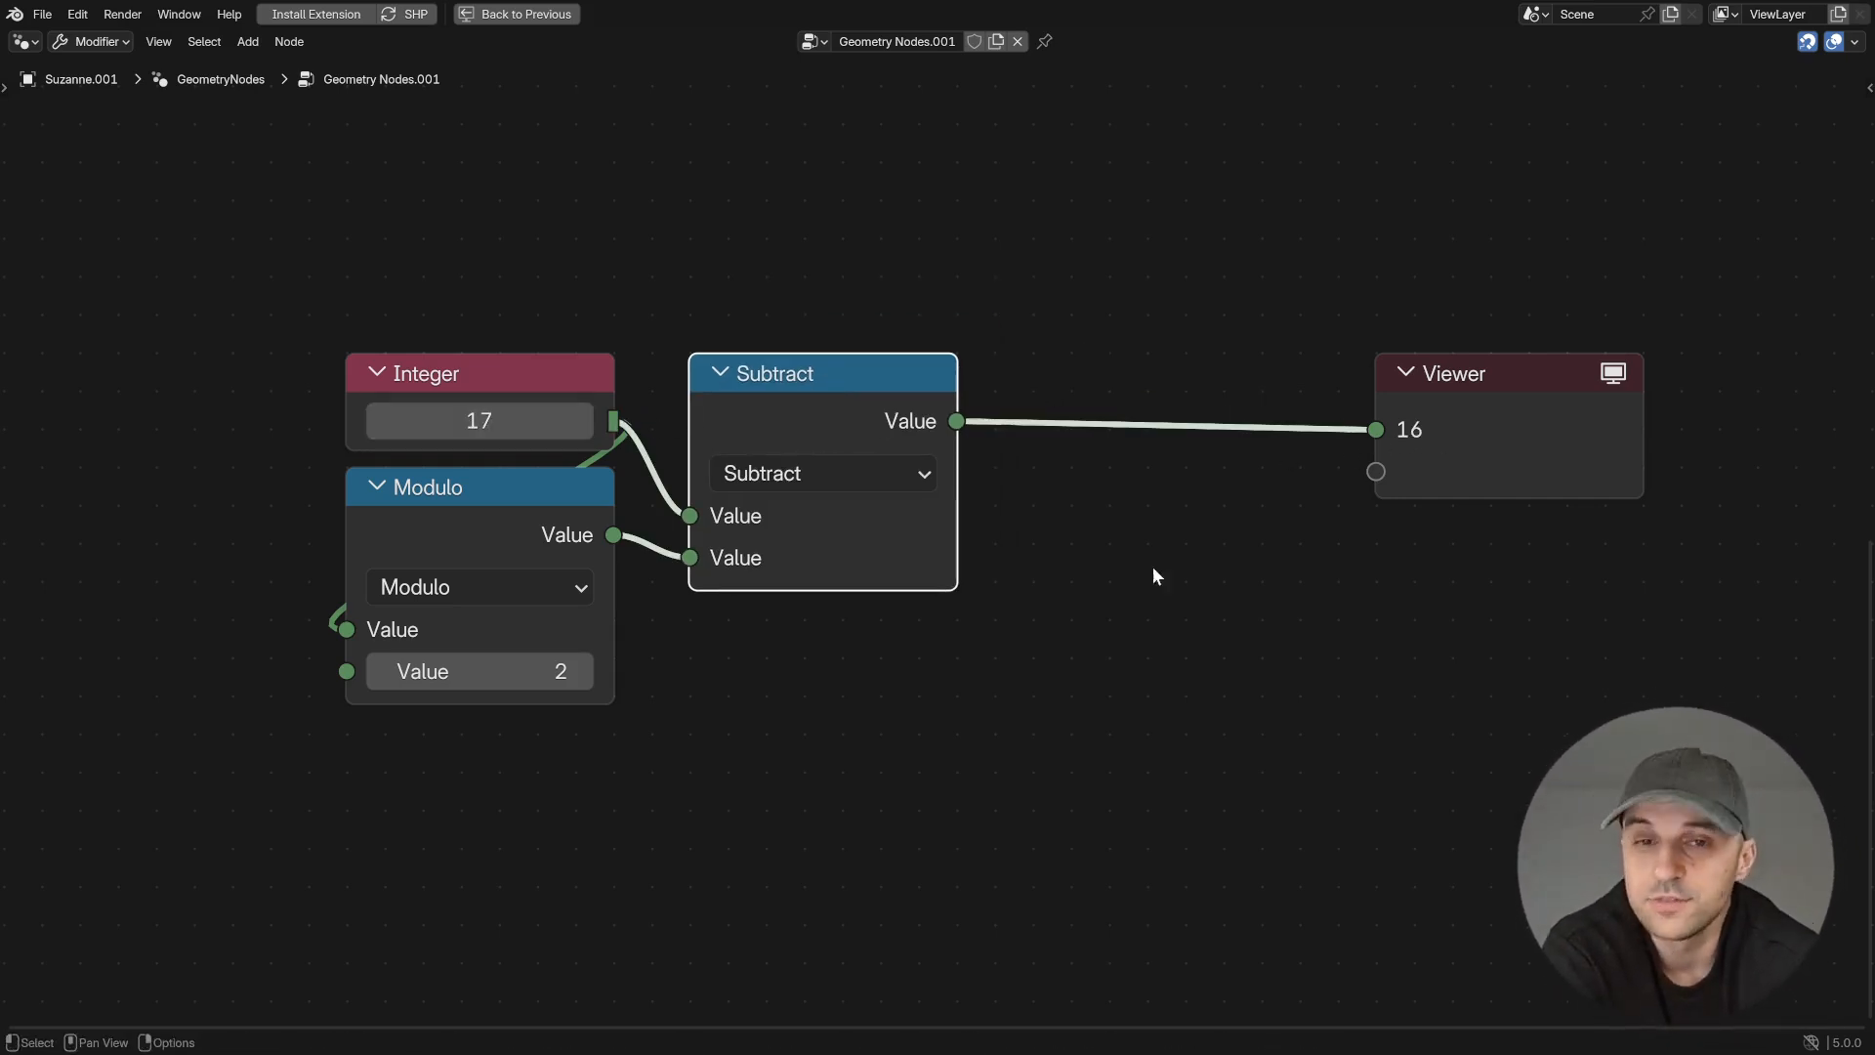
- Add a Math Add node with value 1 between Subtract and the Viewer
left_click_drag(958, 422, 1095, 508)
type("add")
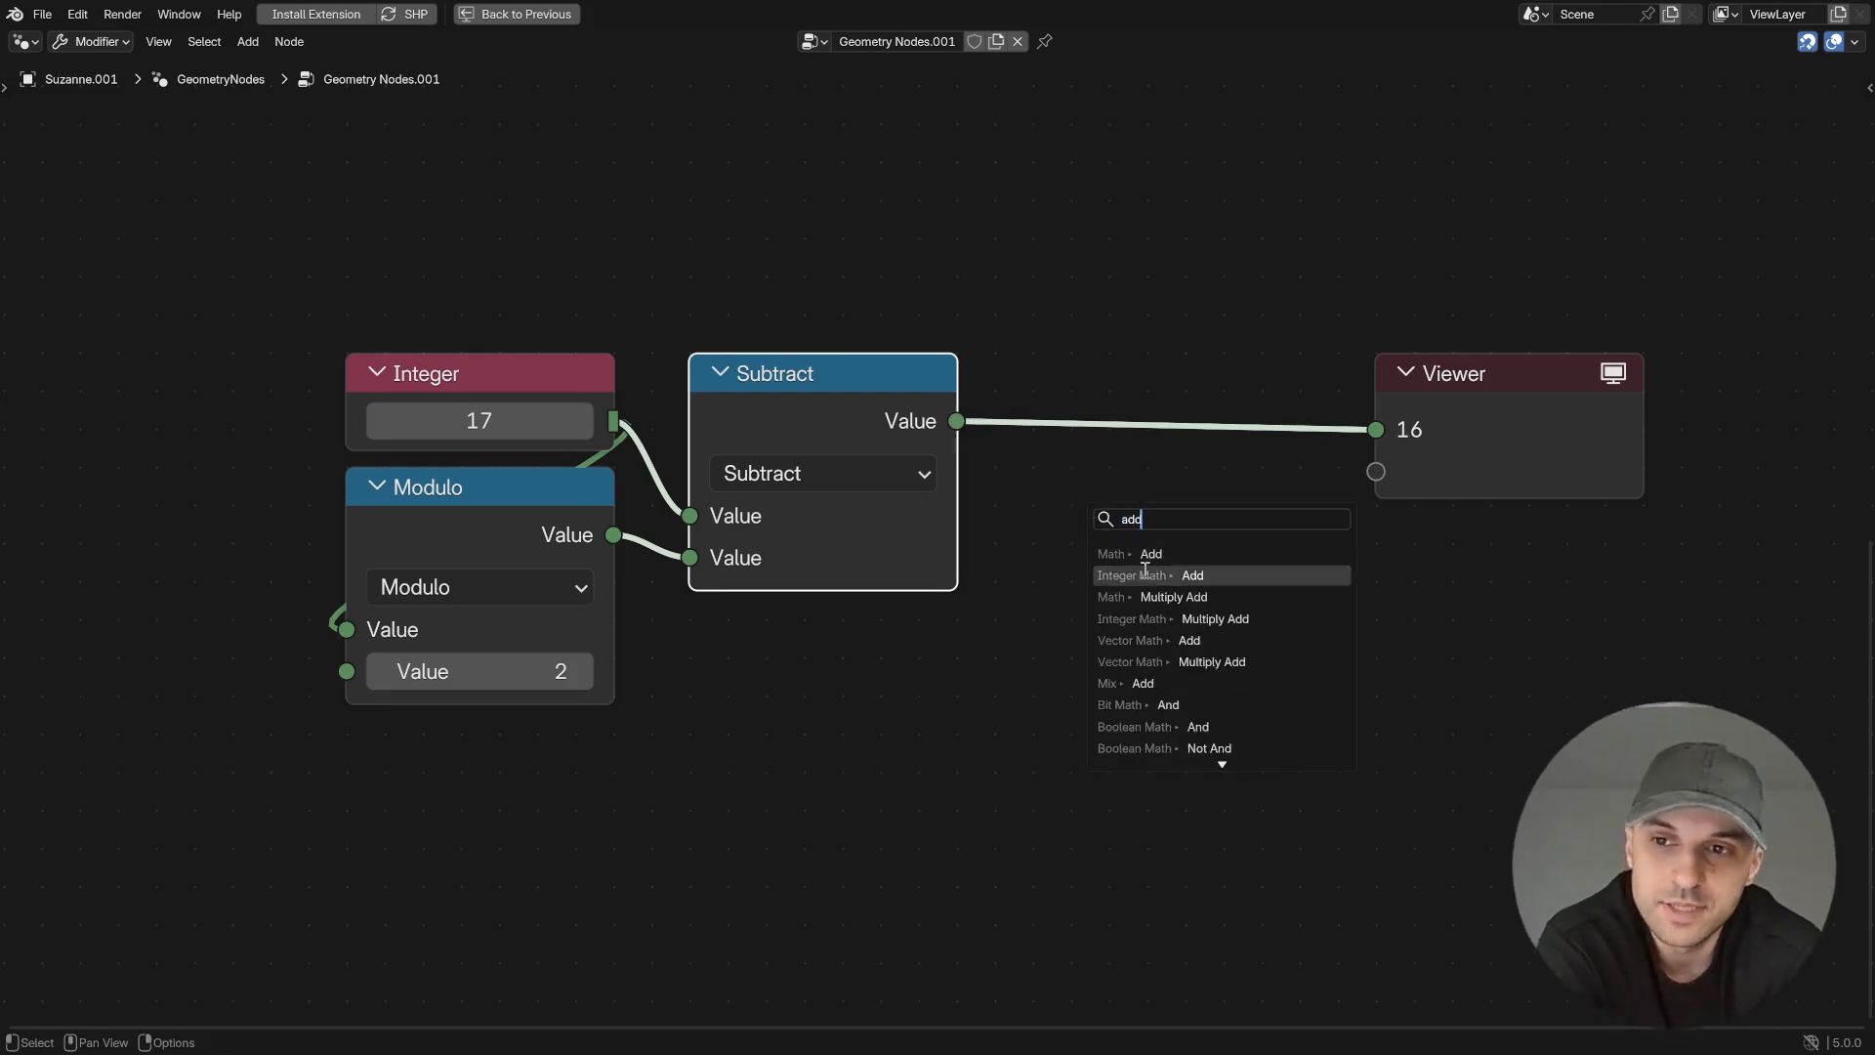
key("Return")
left_click(1084, 464)
left_click(1228, 558)
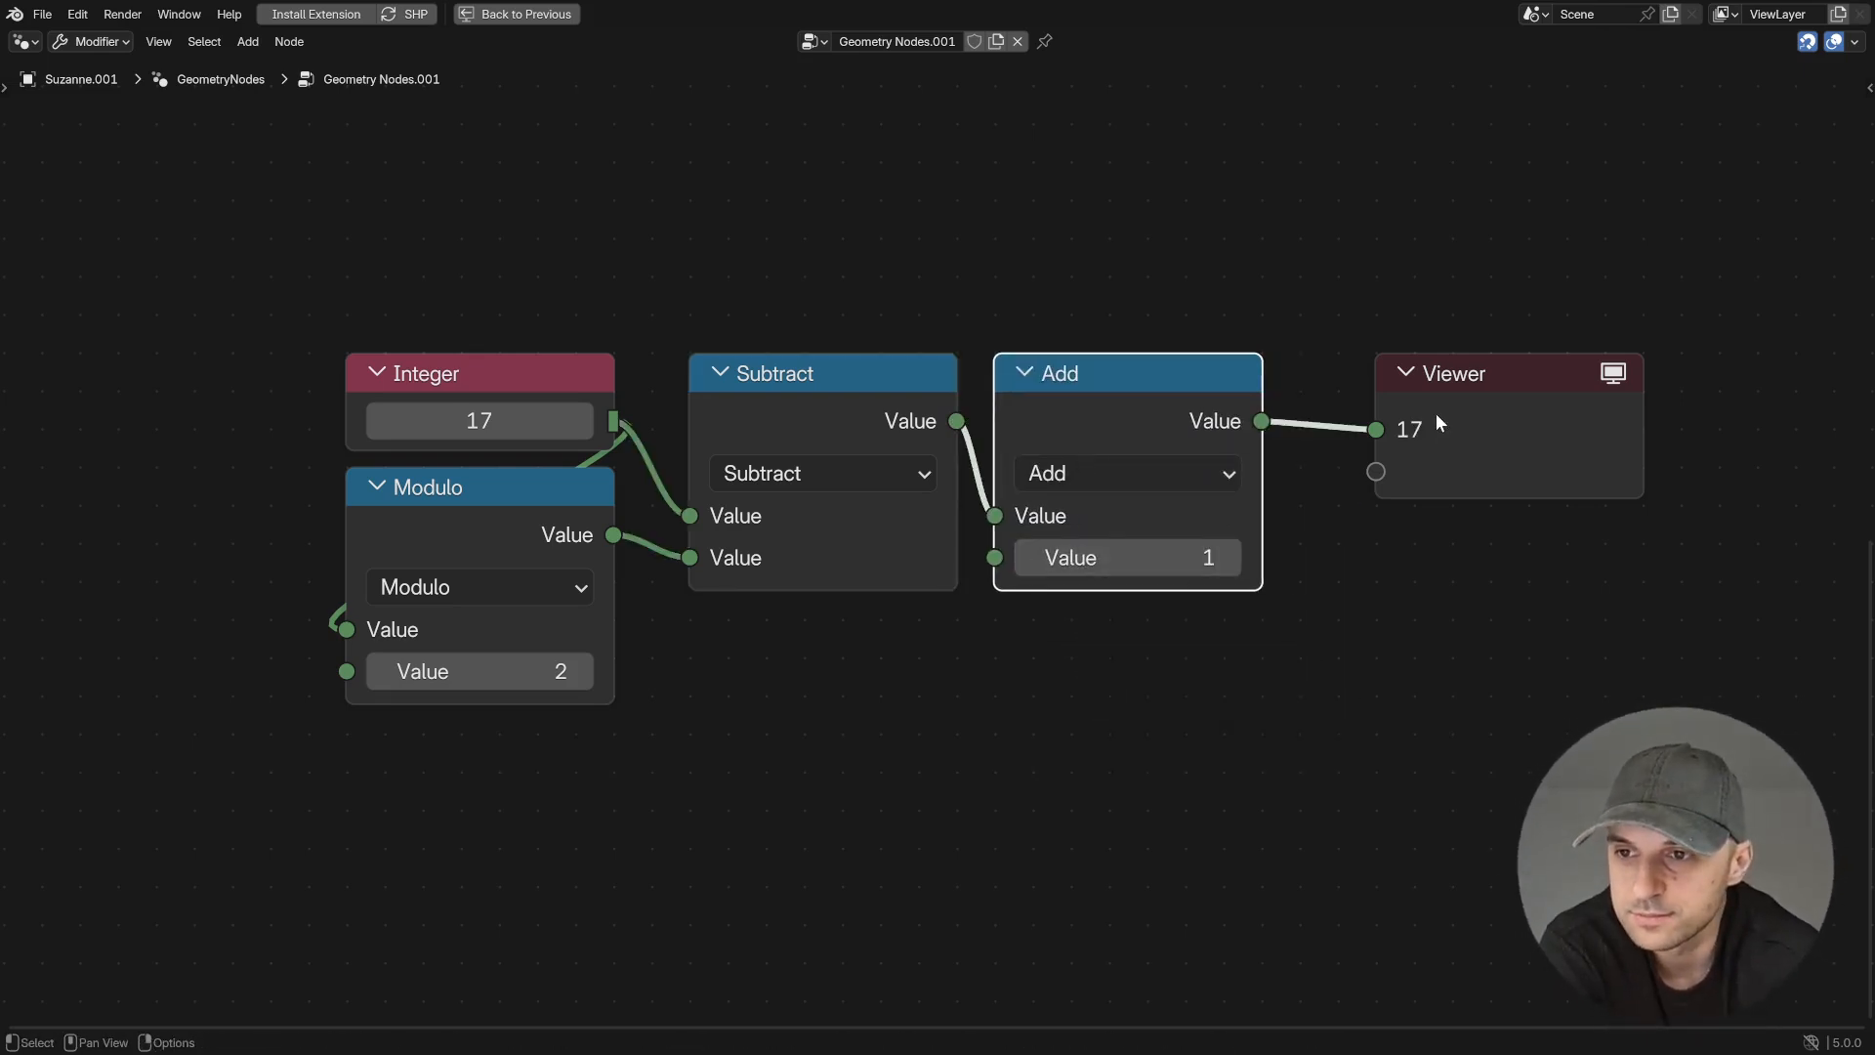
- Raise the Integer stepwise to 30 while checking the Viewer, and remove the Add node while keeping the link
left_click(583, 421)
left_click(583, 422)
left_click(583, 422)
left_click(583, 421)
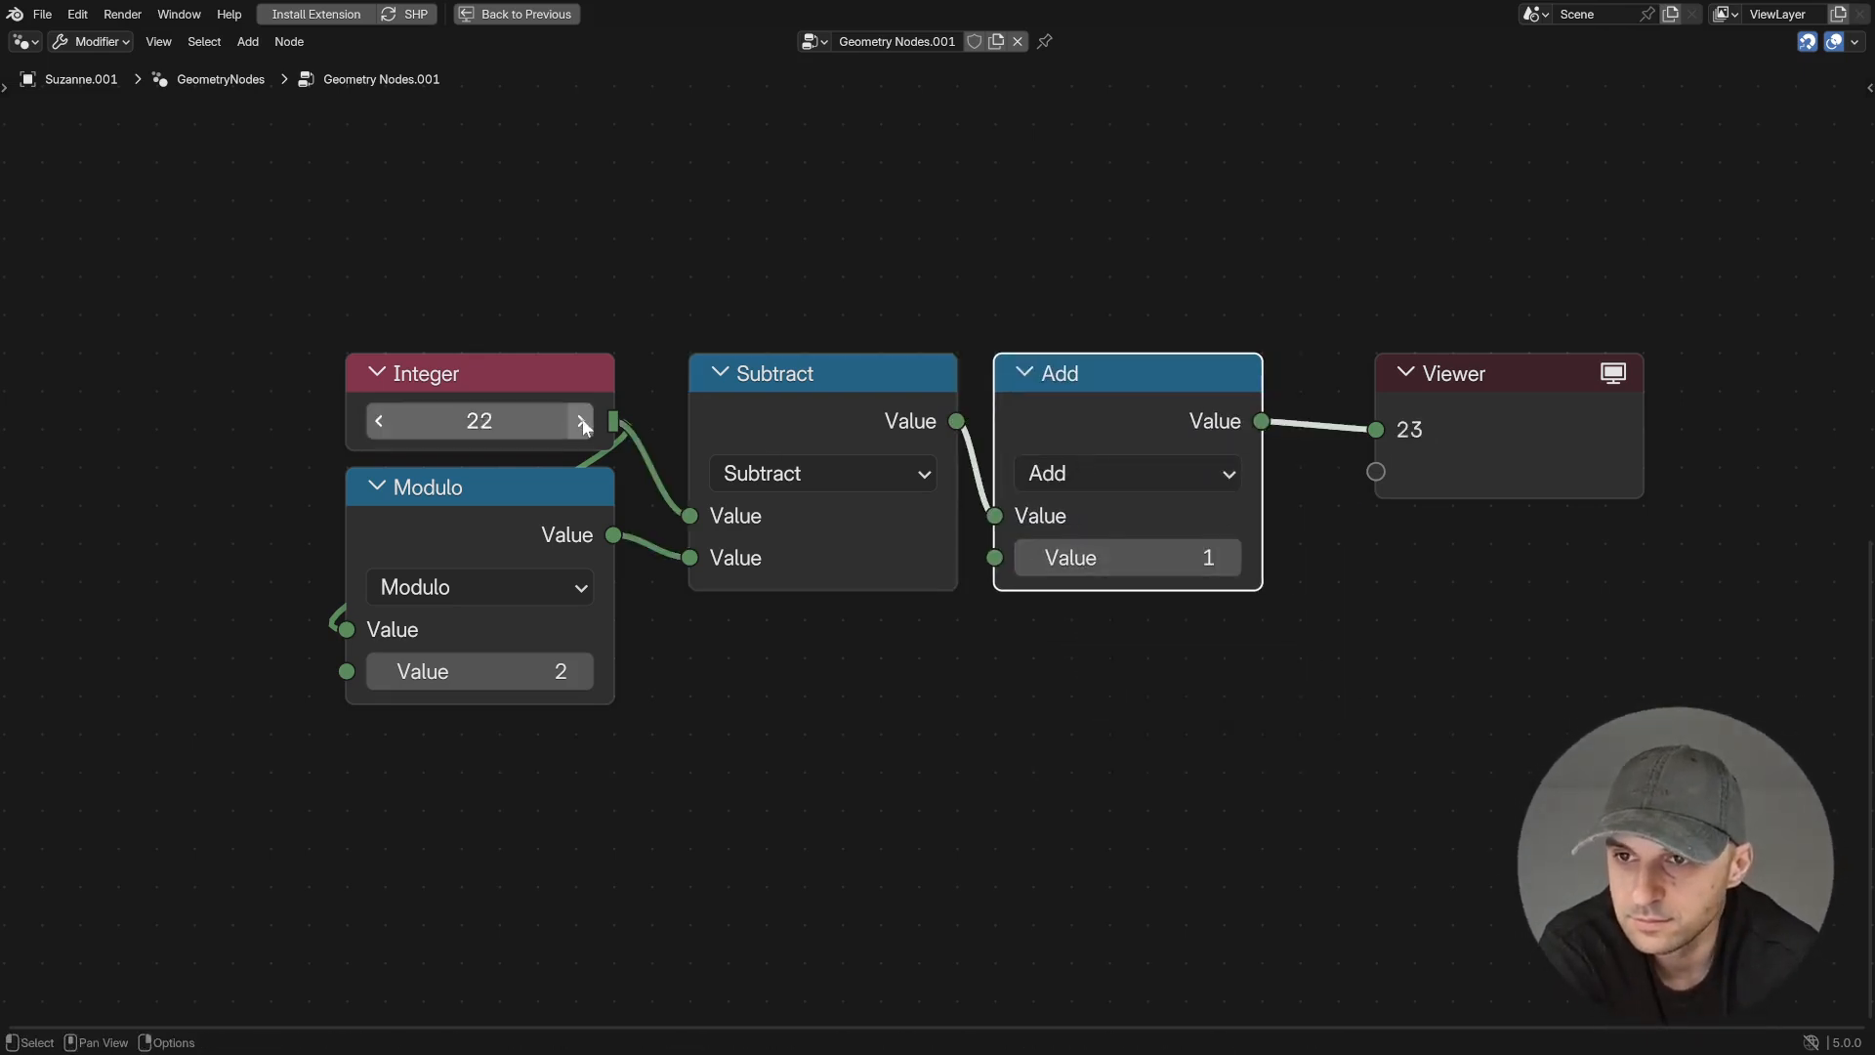
left_click(583, 422)
left_click_drag(1107, 705, 1172, 472)
key("ctrl+x")
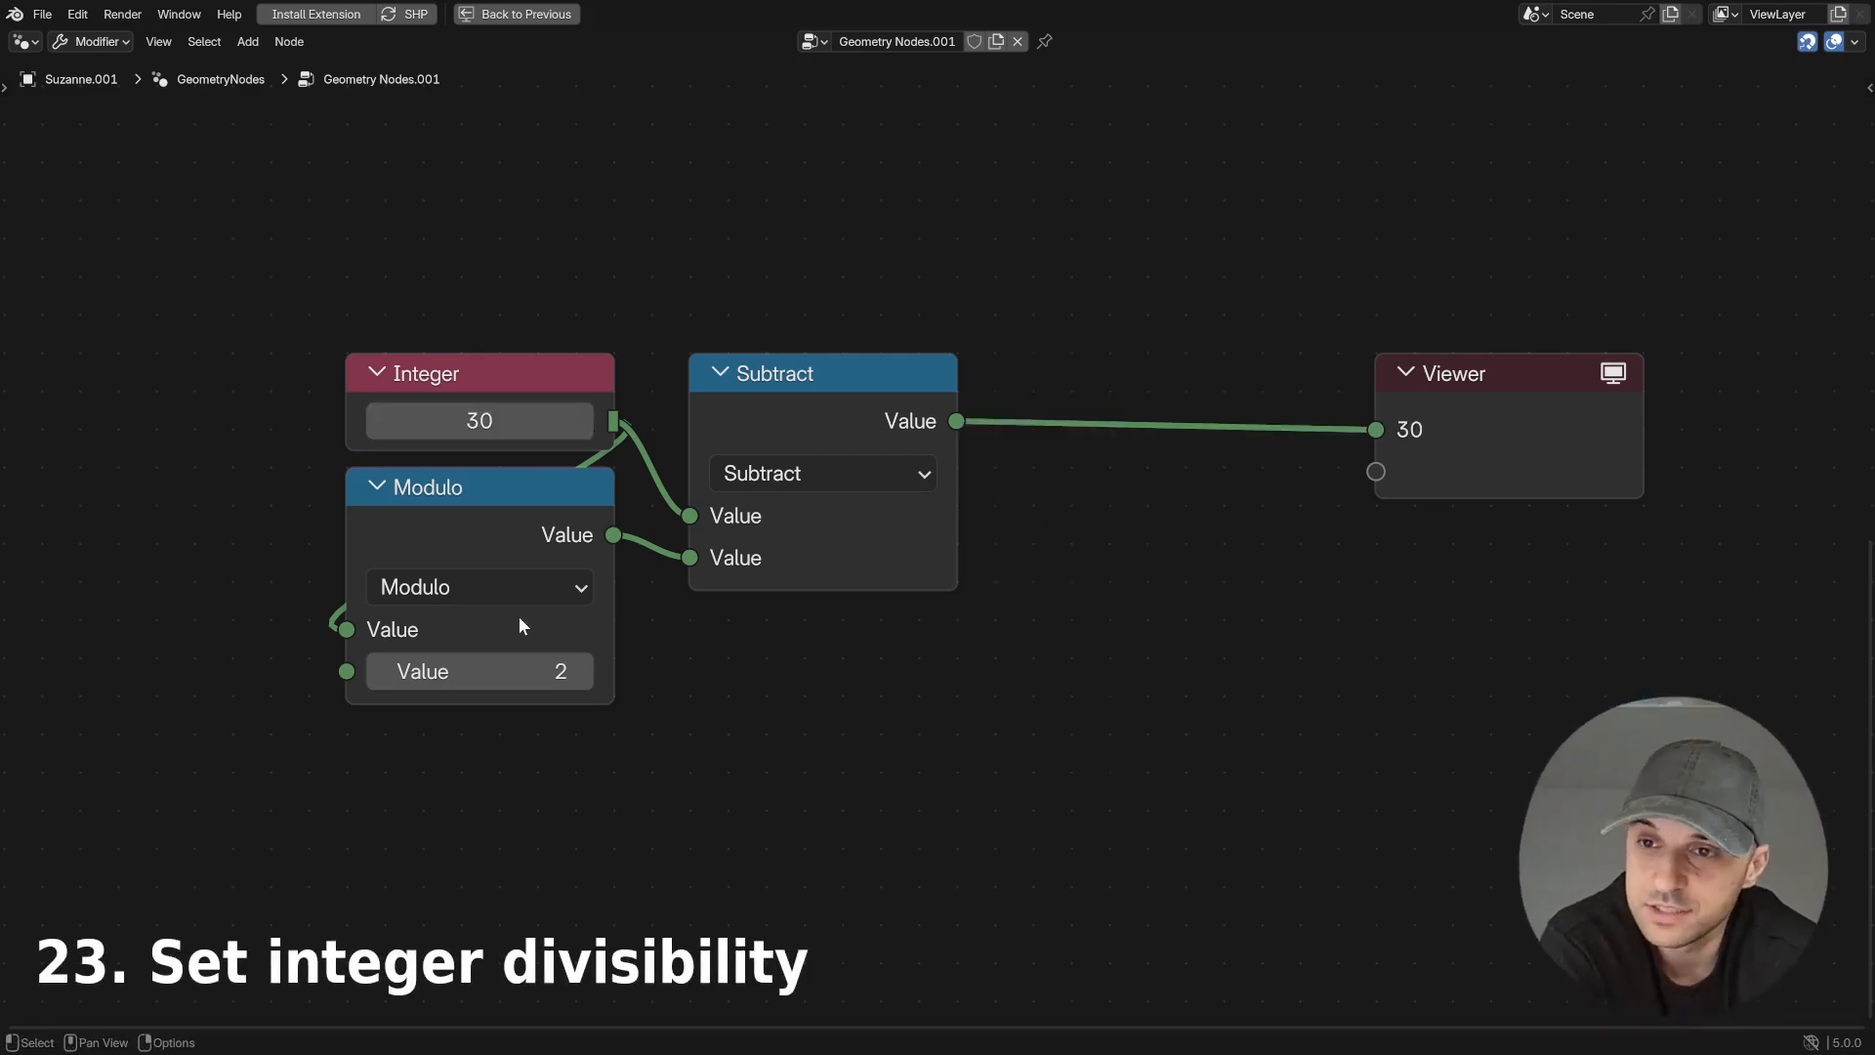
- Set the Modulo node's second value to 5 and vary the Integer, ending at 19, while checking the Viewer
left_click(528, 671)
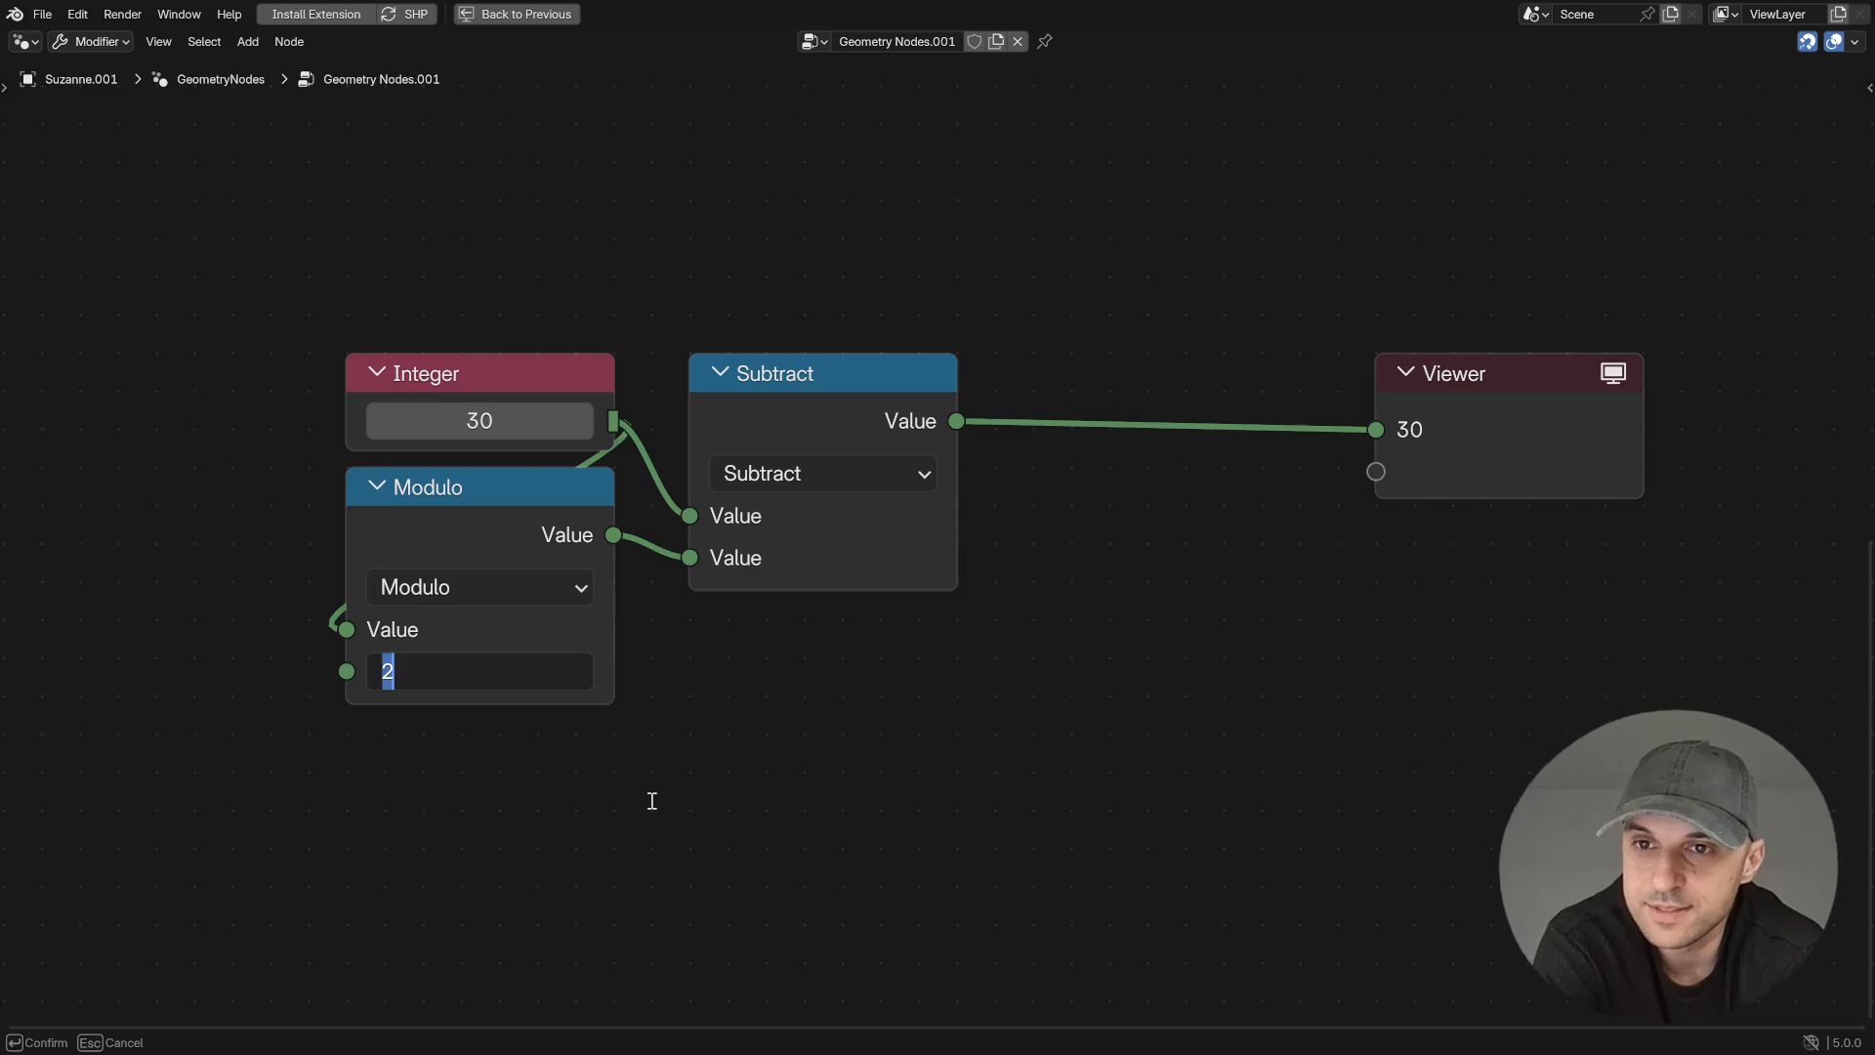
key("Return")
left_click_drag(380, 419, 1427, 459)
left_click(379, 420)
left_click(379, 419)
left_click(583, 425)
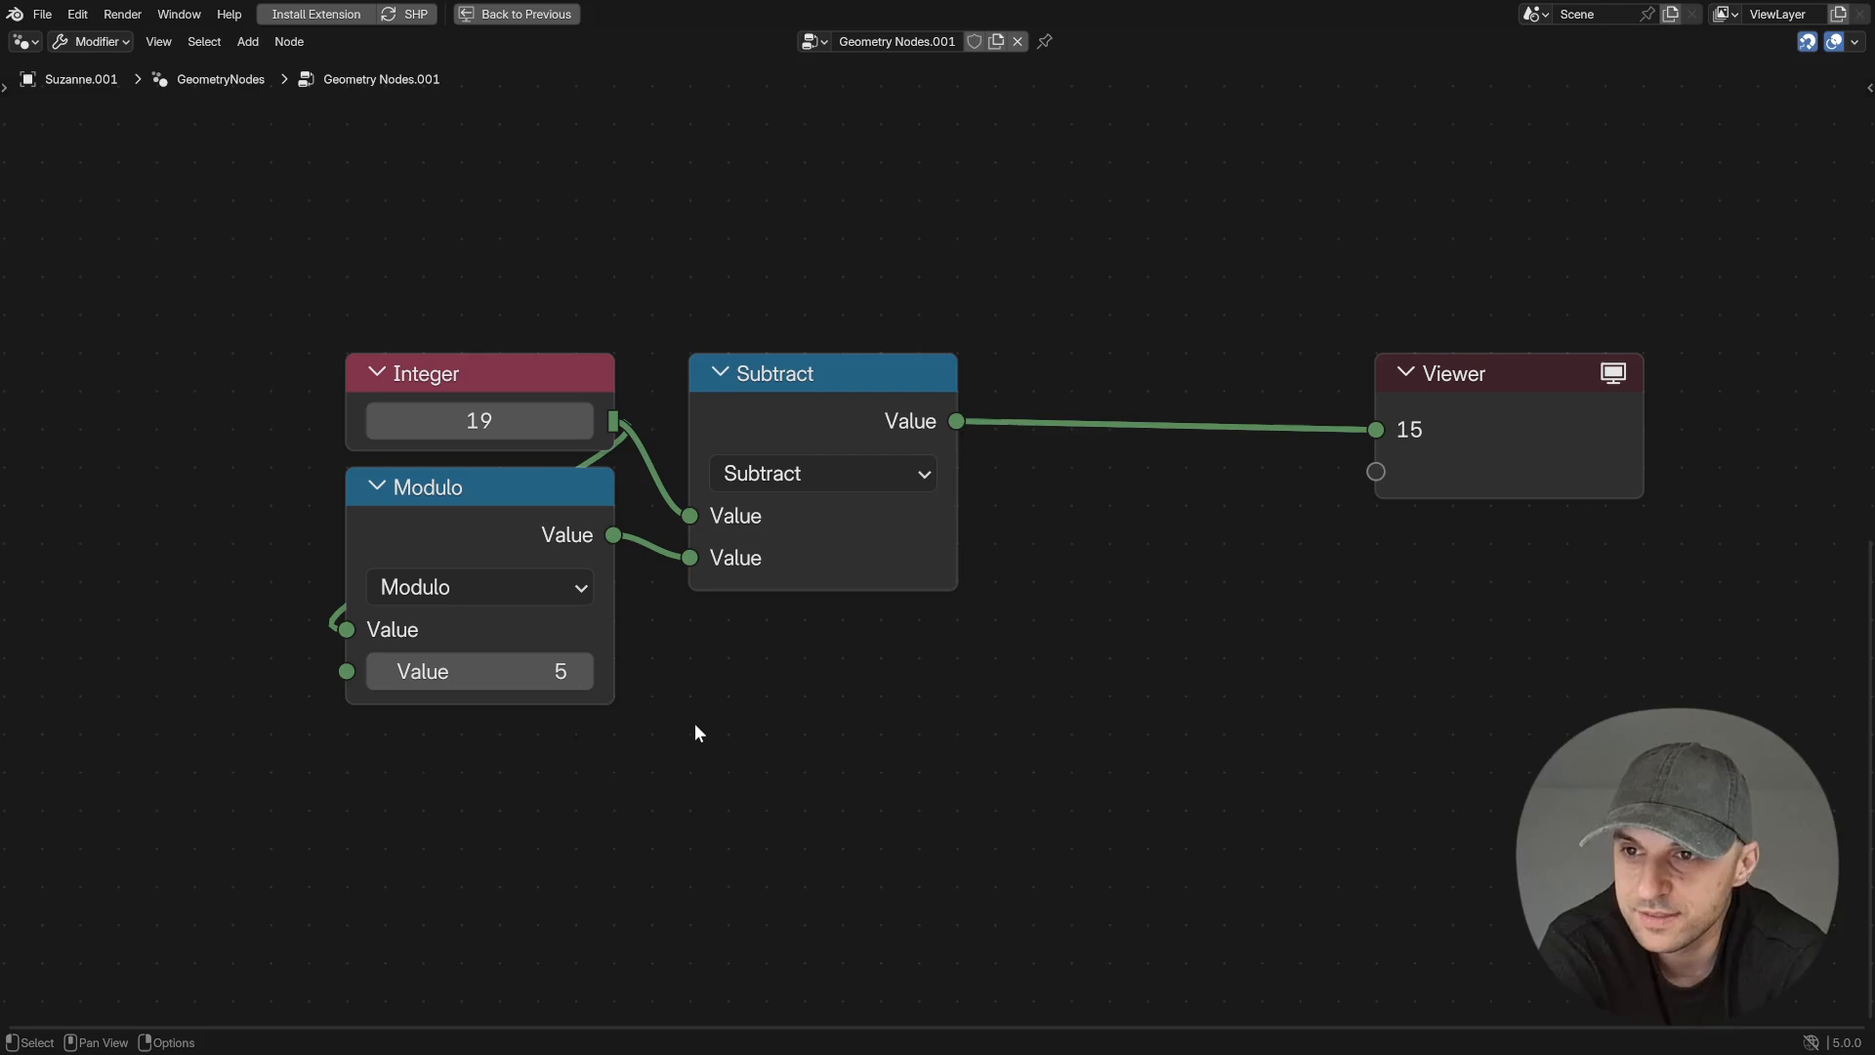
- Move the Integer node away from Modulo and add a second Integer node set to 5, linked to Modulo's second value
middle_click_drag(592, 674, 949, 719)
scroll(985, 718, "down", 5)
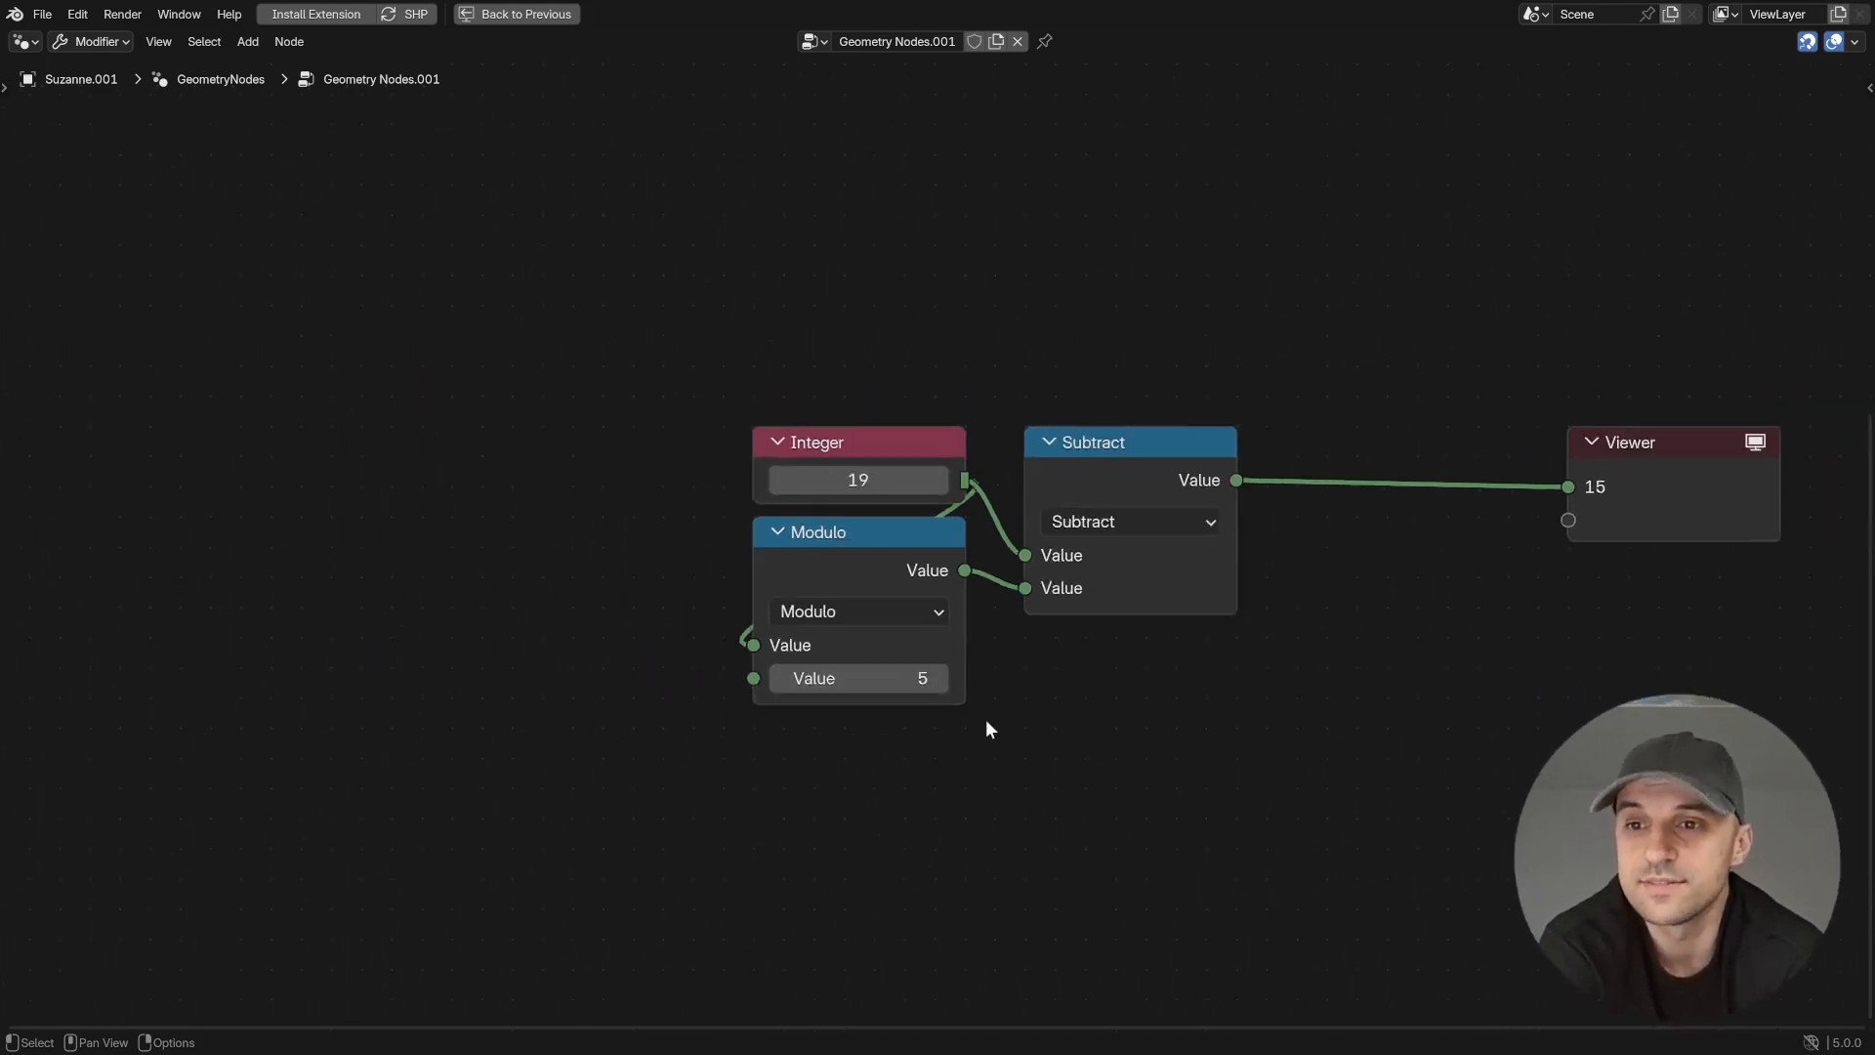
left_click_drag(877, 457, 490, 405)
key("shift+a")
type("int")
key("Return")
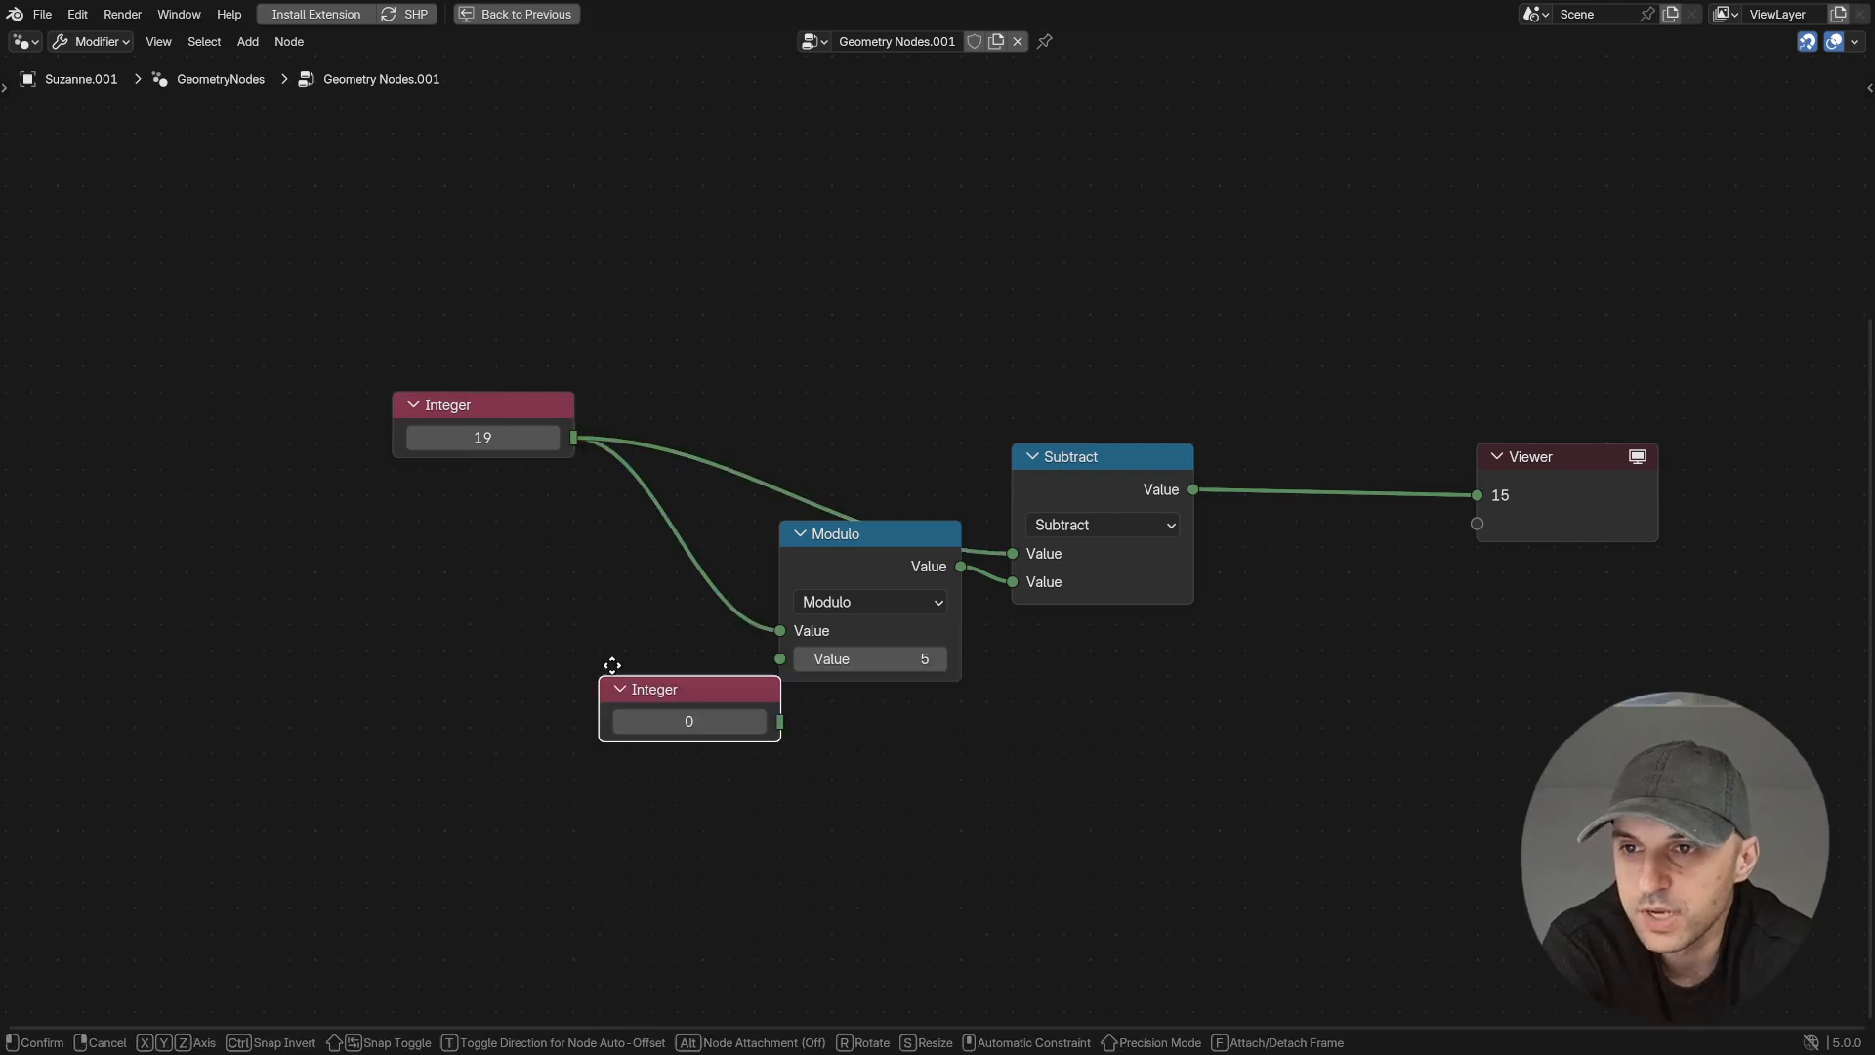
left_click(405, 641)
left_click(478, 693)
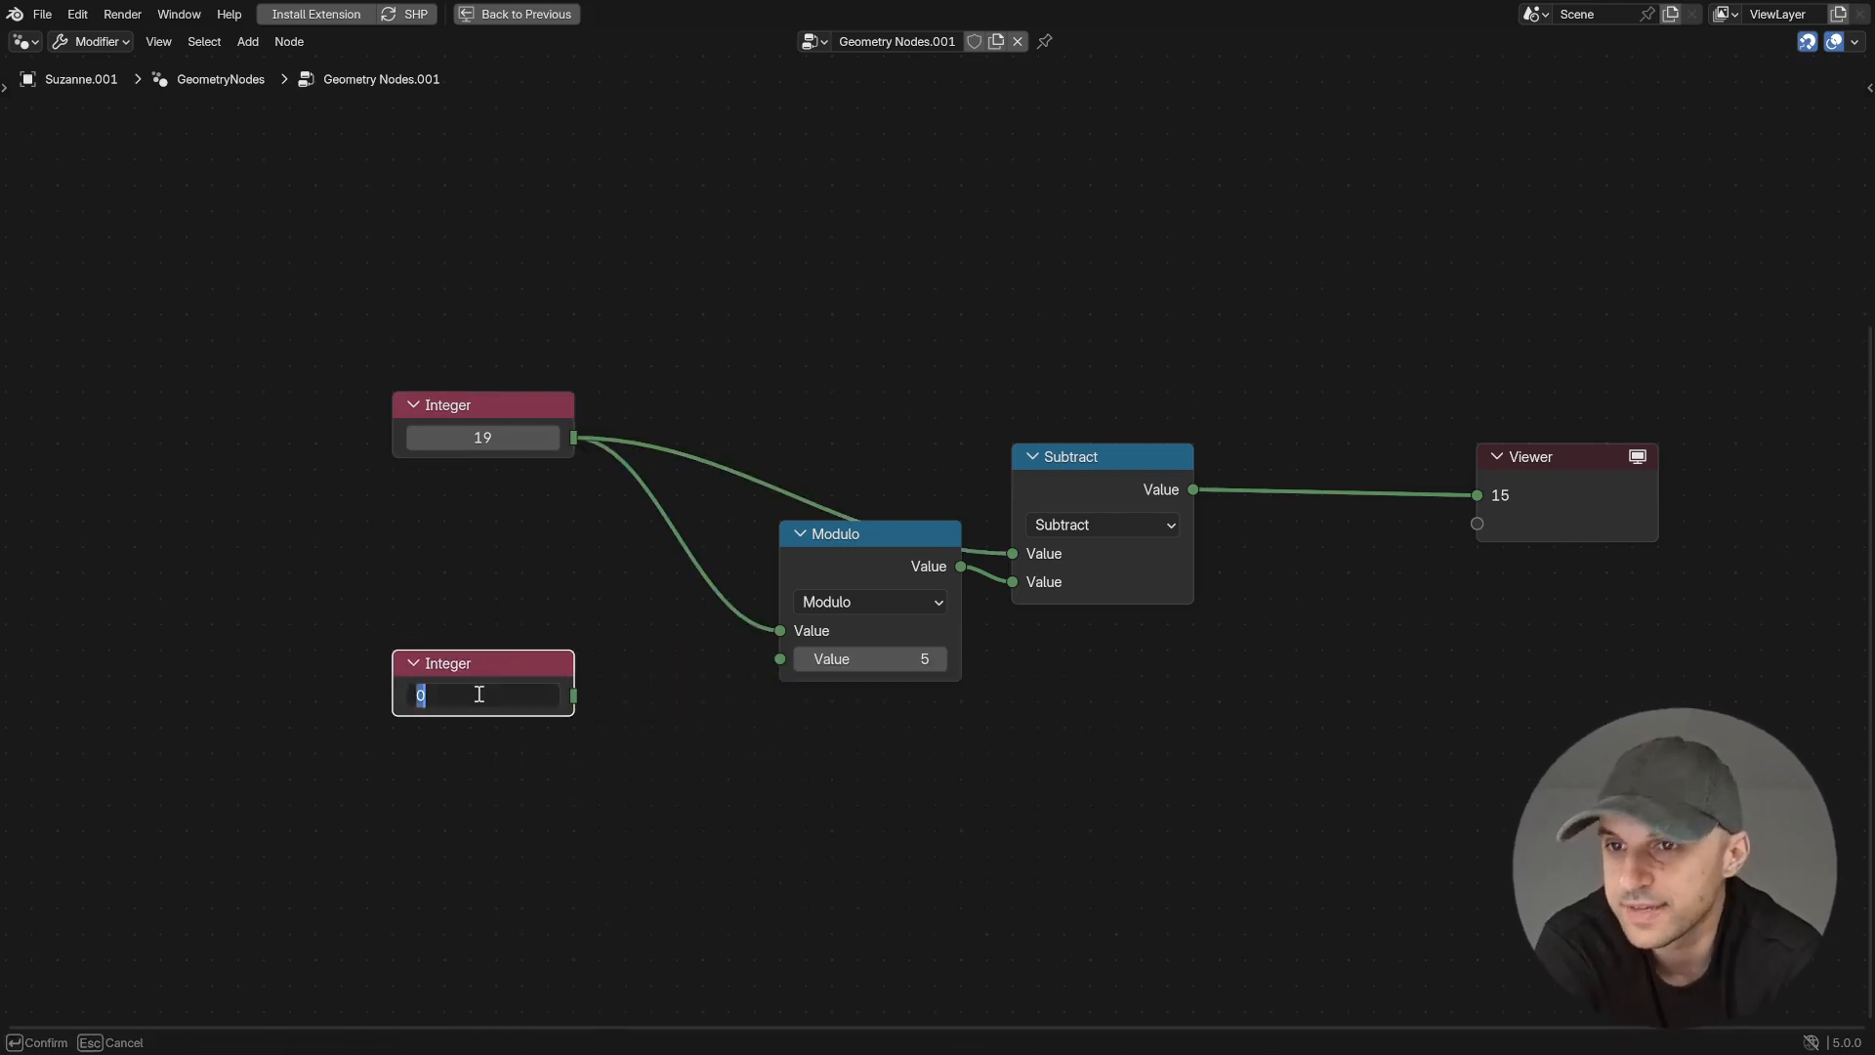
key("Return")
left_click_drag(573, 695, 750, 688)
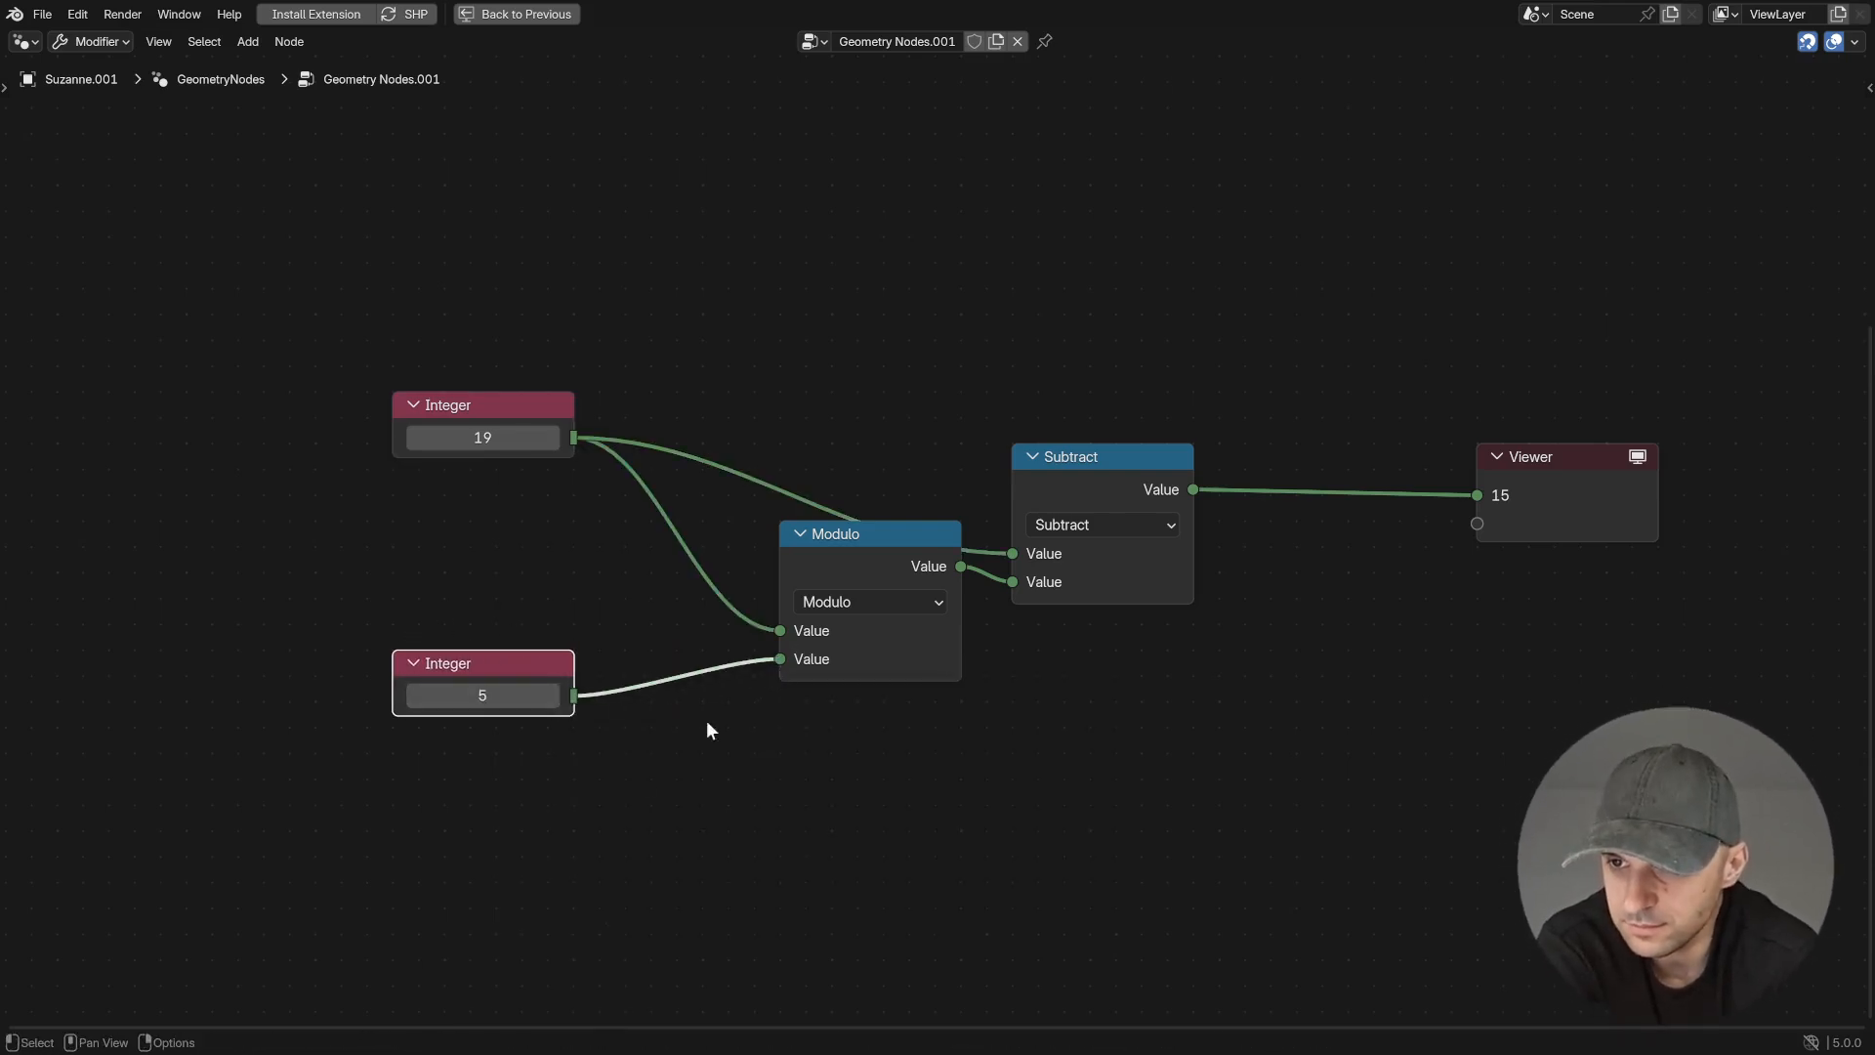
- Add a Math Divide node fed by the Integer set to 5, set its divisor to 2, and move that Integer below it
key("shift+a")
type("div")
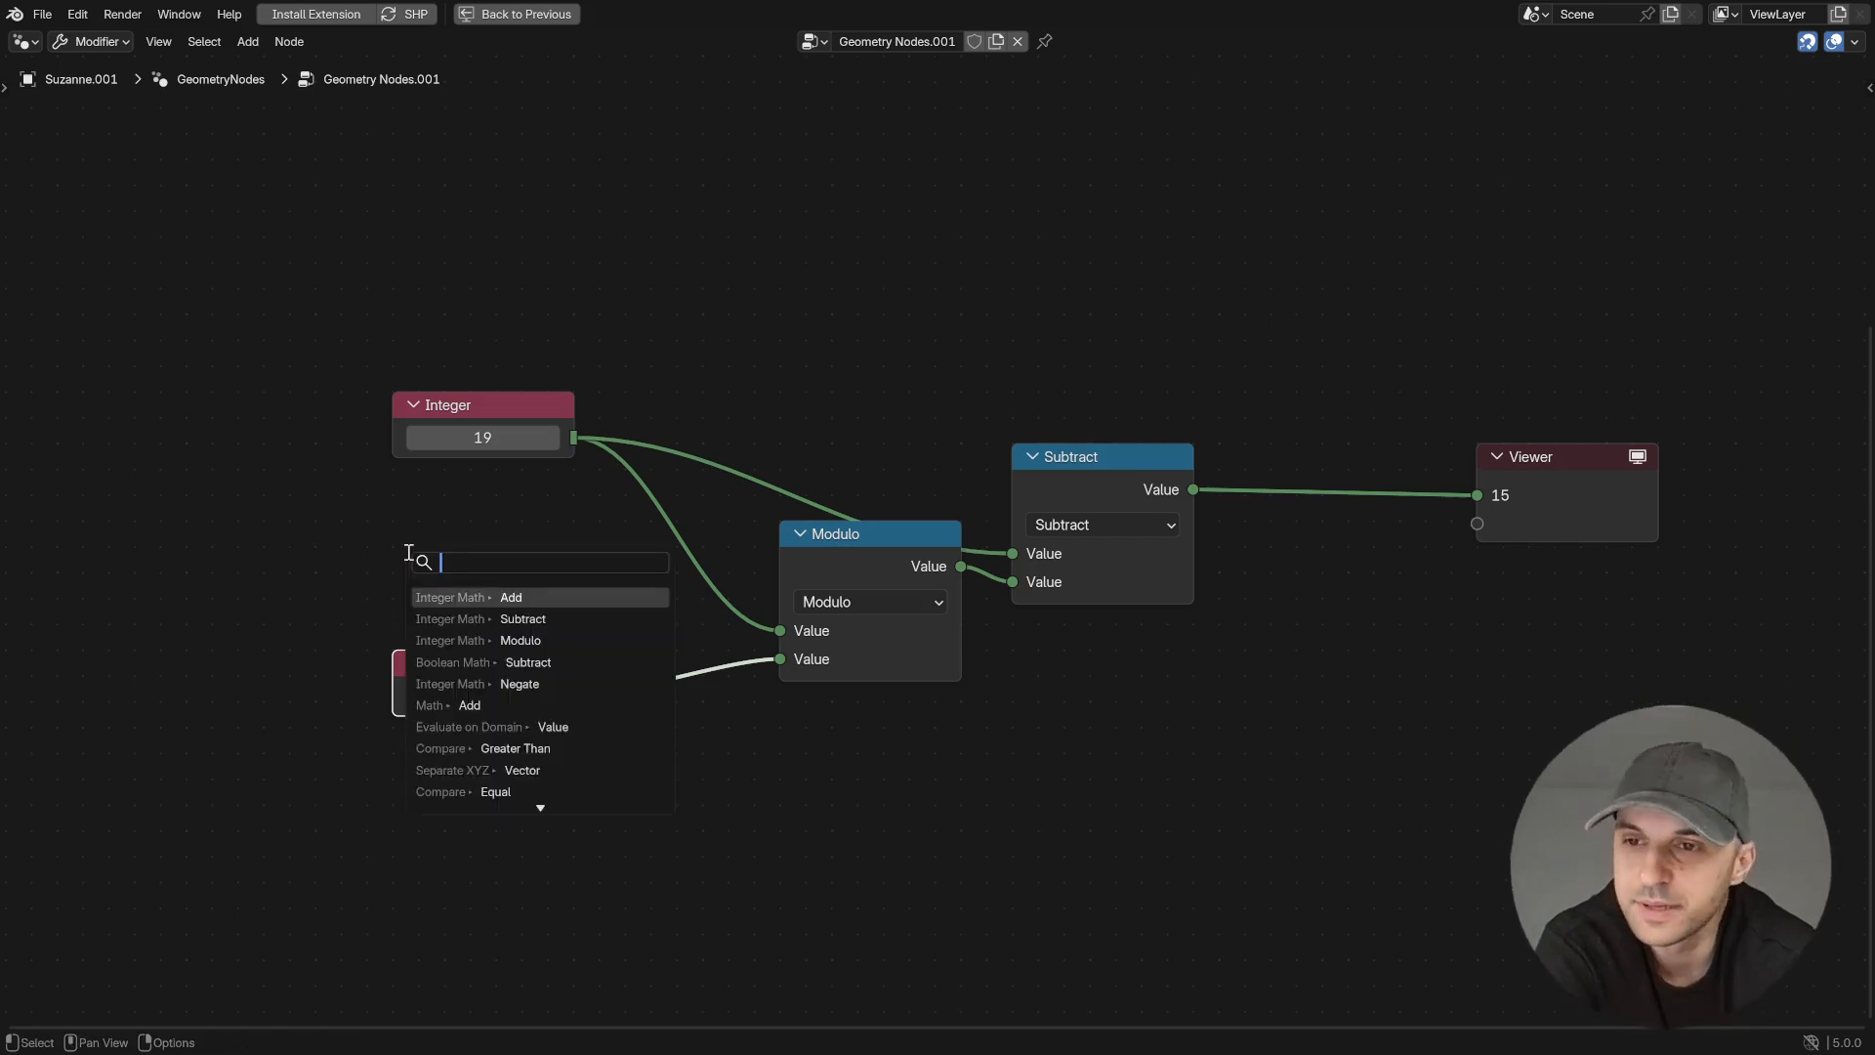
key("Return")
left_click(385, 506)
left_click(485, 637)
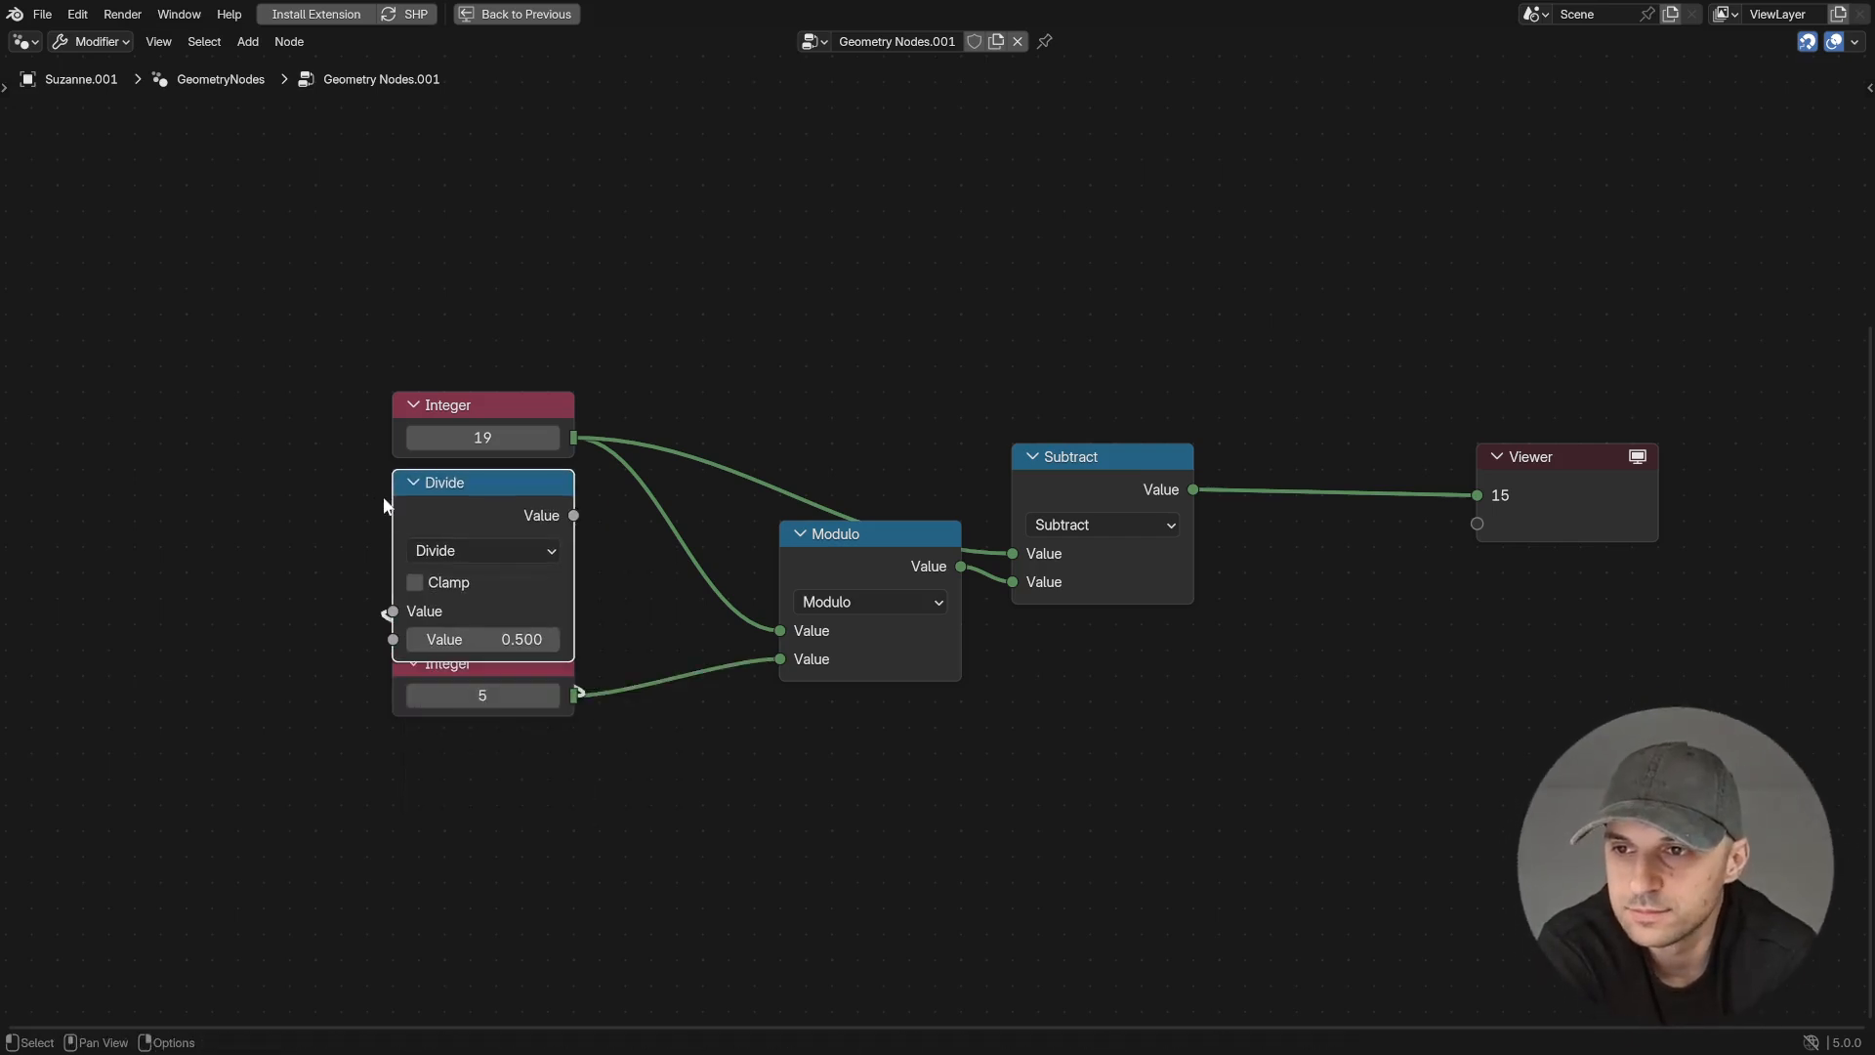
type("2")
key("Return")
left_click_drag(441, 677, 459, 697)
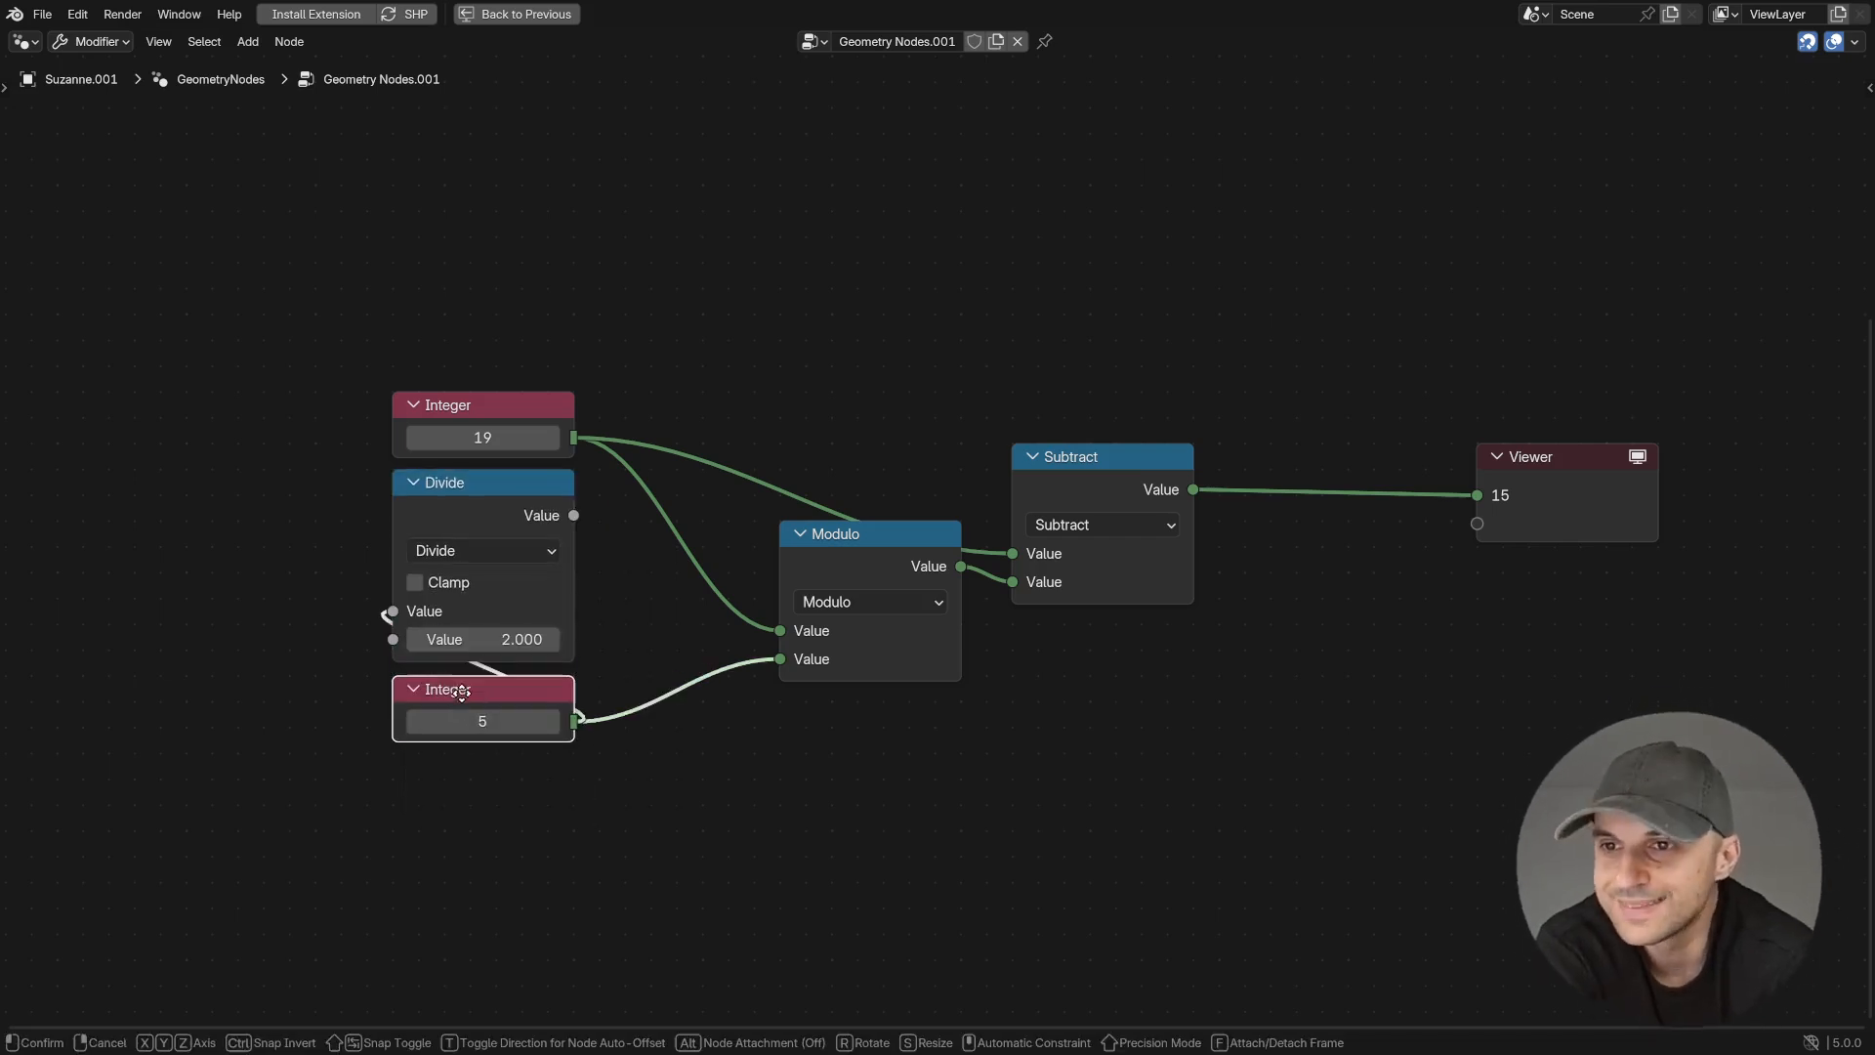
- Move the Integer and Divide nodes away from Modulo and place a reroute on the upper Integer's outgoing links
left_click_drag(635, 802, 459, 430)
left_click_drag(558, 407, 377, 406)
right_click_drag(591, 444, 603, 548, "shift")
key("g")
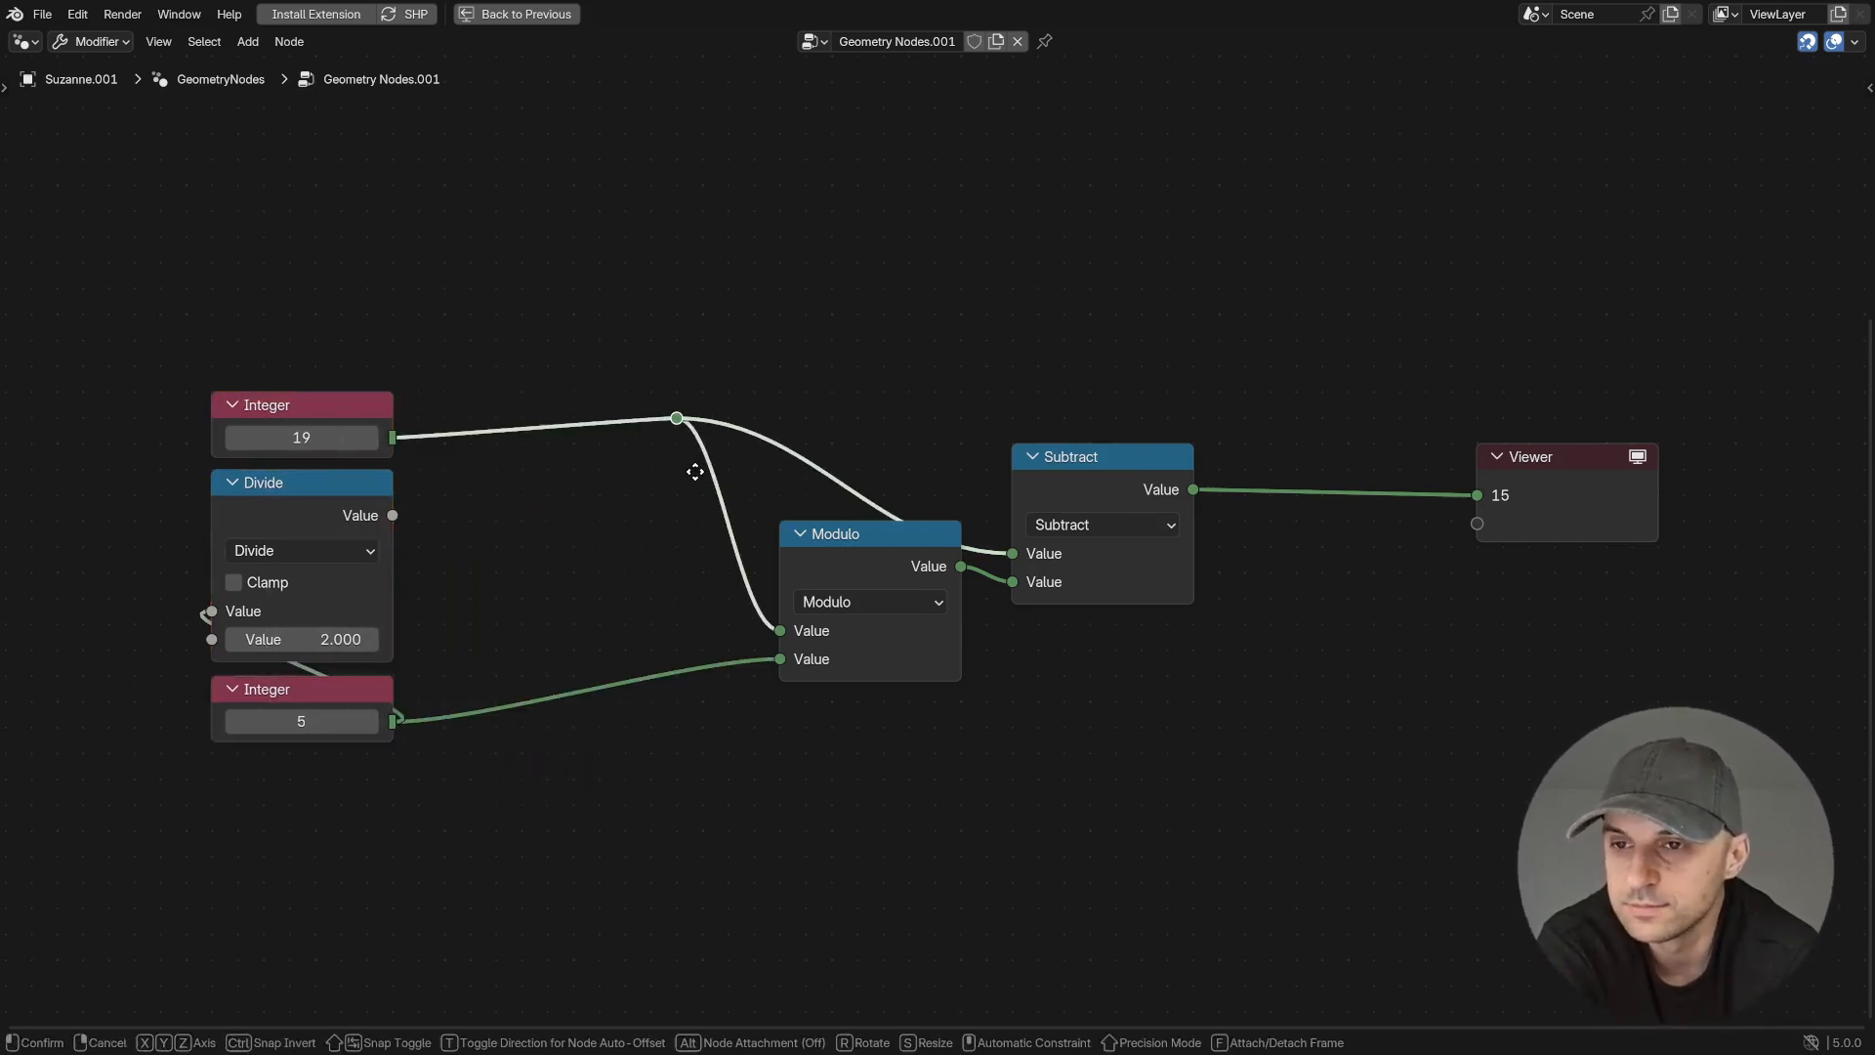
left_click(703, 479)
- Add an integer Add node between the upper Integer and the reroute, with Divide's output linked to its second value
left_click_drag(394, 437, 519, 511)
type("add")
key("Return")
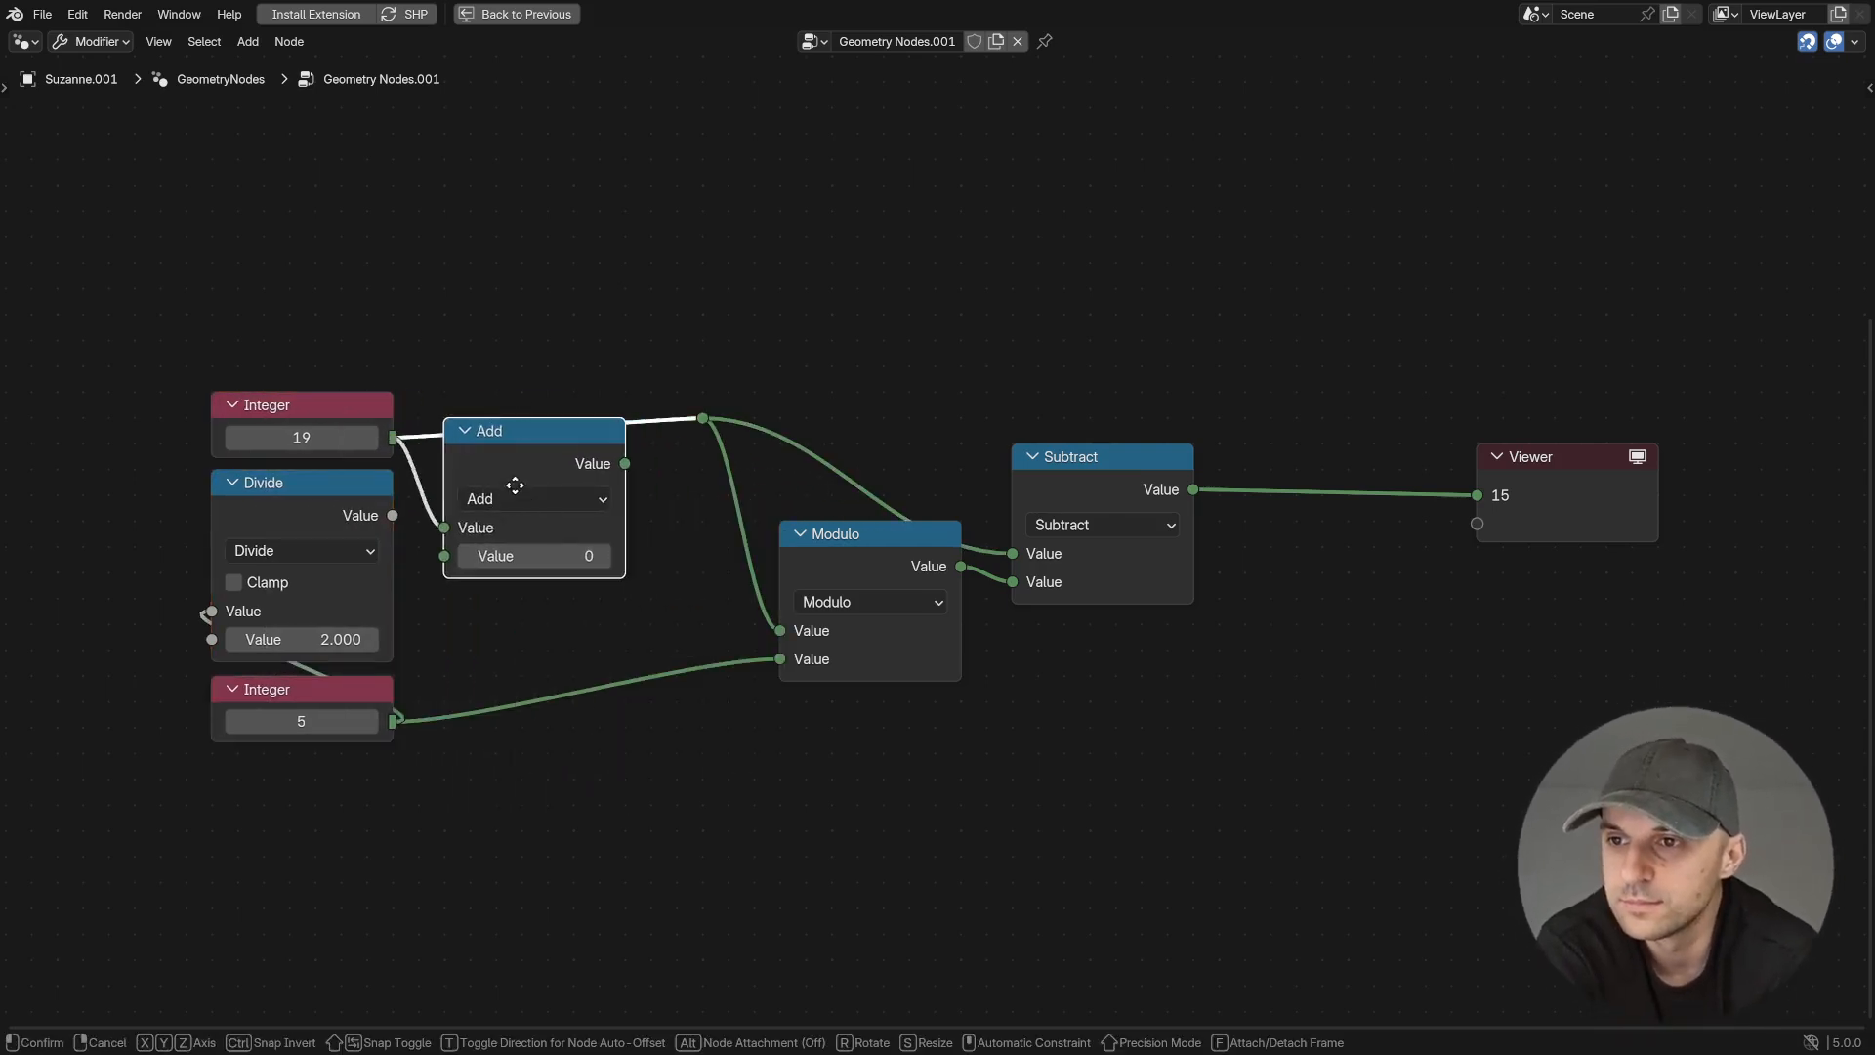
left_click_drag(392, 514, 444, 529)
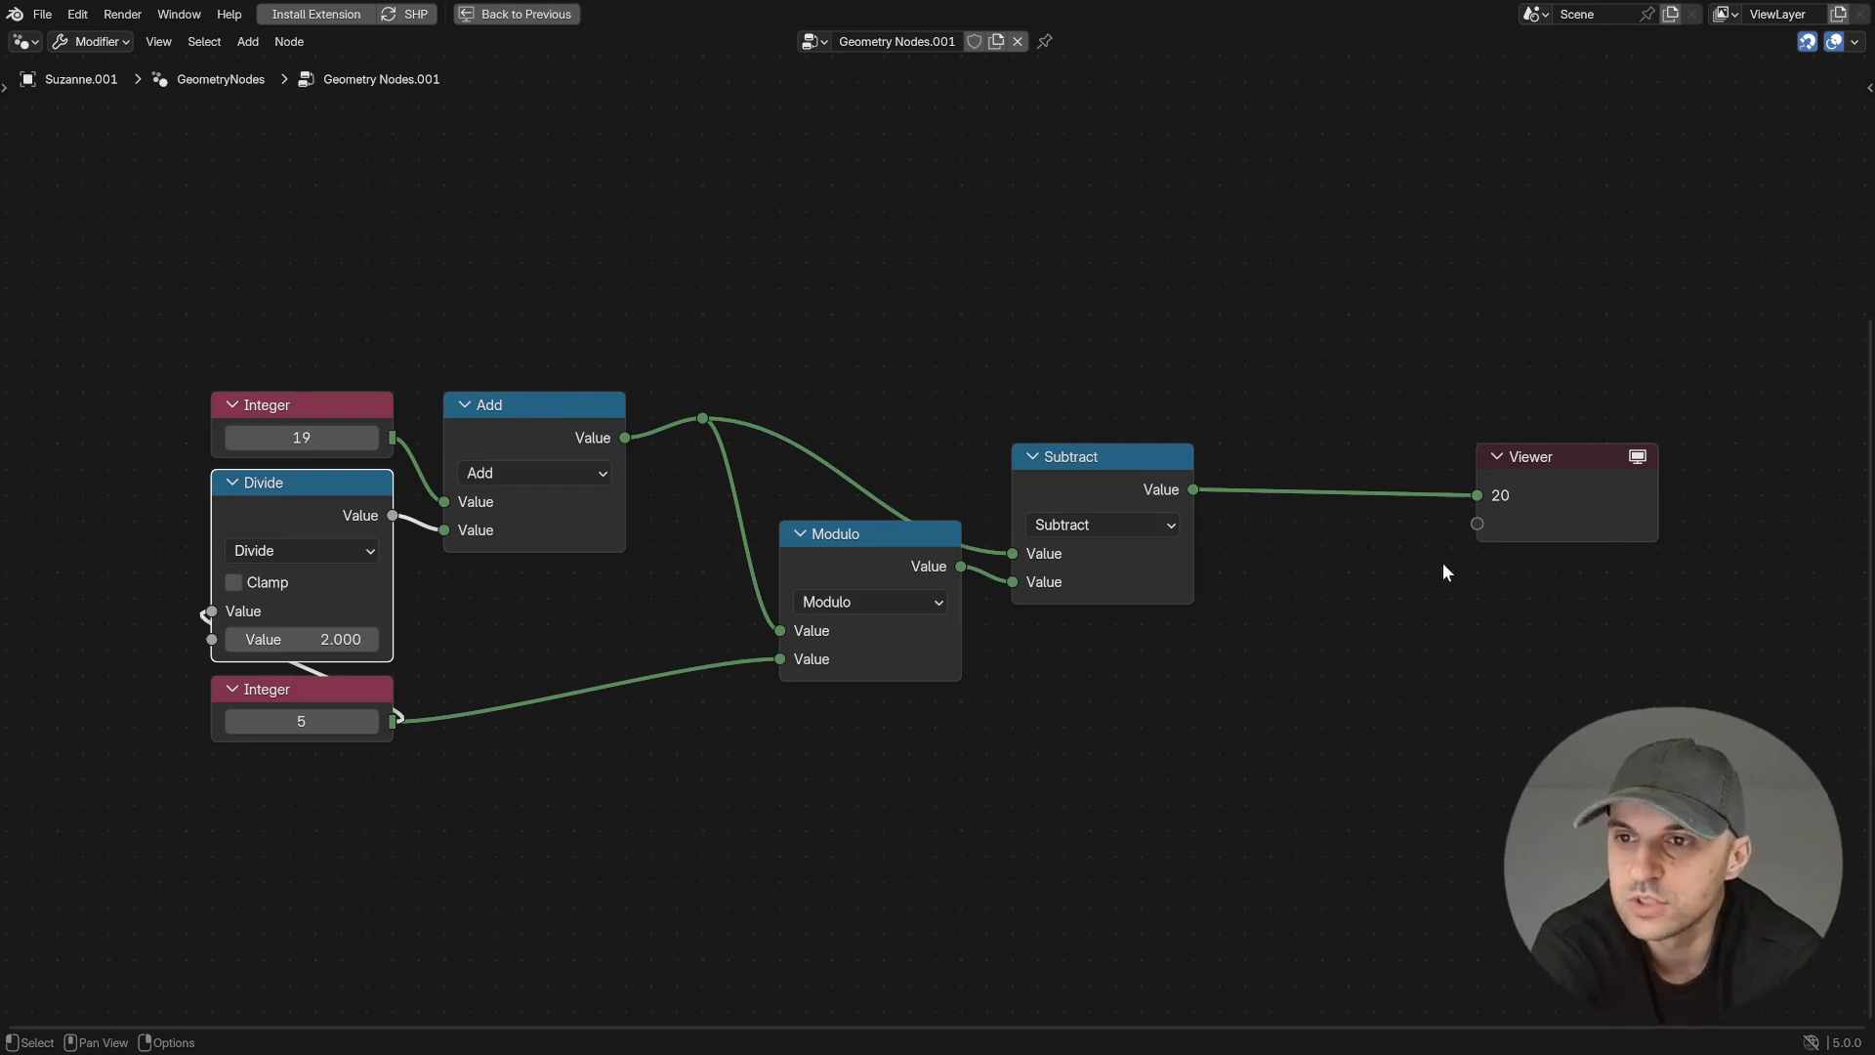
- Vary the upper Integer while checking the Viewer, ending with the value -9
left_click_drag(301, 438, 336, 438)
left_click(371, 438)
left_click(371, 439)
left_click(371, 438)
left_click(371, 438)
left_click(371, 438)
left_click(371, 438)
left_click(326, 439)
type("-9")
key("Return")
middle_click_drag(728, 681, 1004, 724)
scroll(1004, 725, "up", 4)
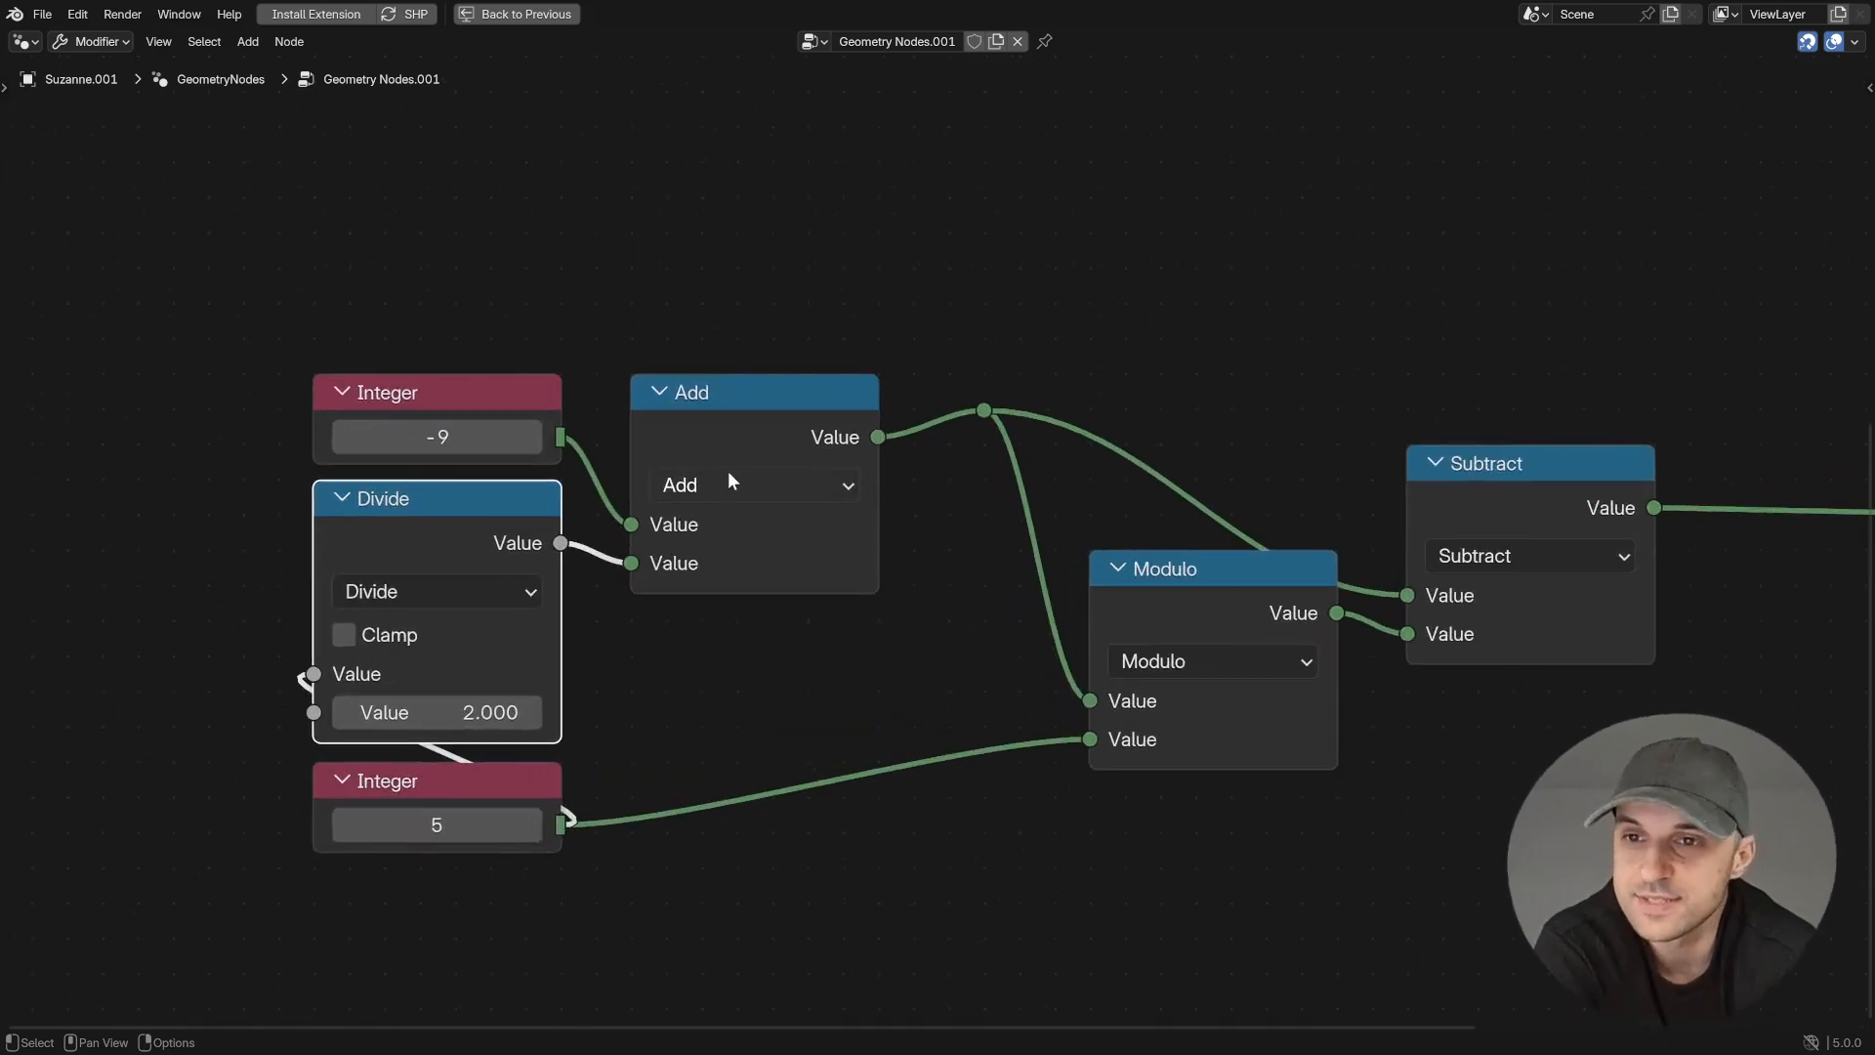
- Make room before the Add node by moving Divide and its Integer down and the -9 Integer farther away
scroll(753, 934, "down", 3)
middle_click_drag(752, 934, 1004, 907)
left_click_drag(913, 874, 741, 528)
key("g")
left_click(597, 684)
left_click_drag(736, 416, 372, 305)
- Add a Math Sign node fed by the -9 Integer, collapse it and place it just below that Integer
left_click_drag(527, 319, 389, 426)
type("sig")
key("Return")
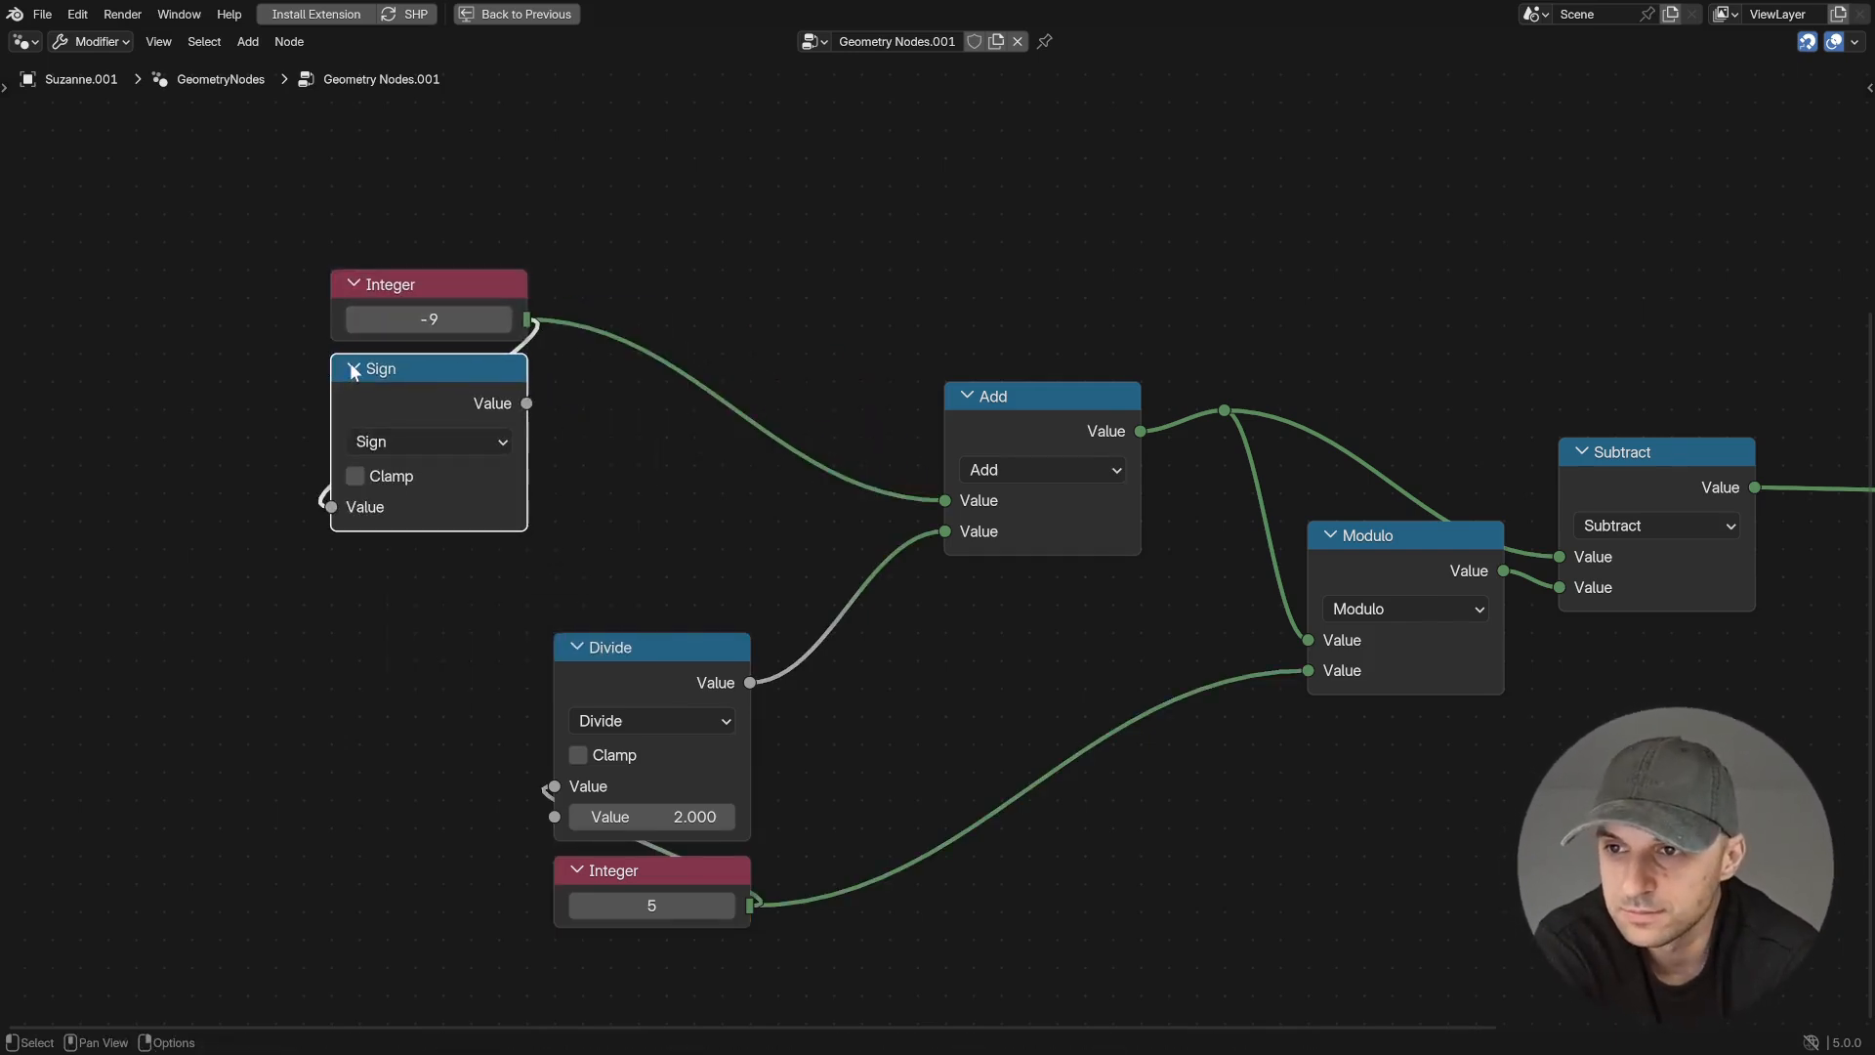
key("h")
left_click(431, 391)
- Add a Math Multiply node between Divide and Add, multiplying Divide's result by the Sign output
key("shift+a")
type("mul")
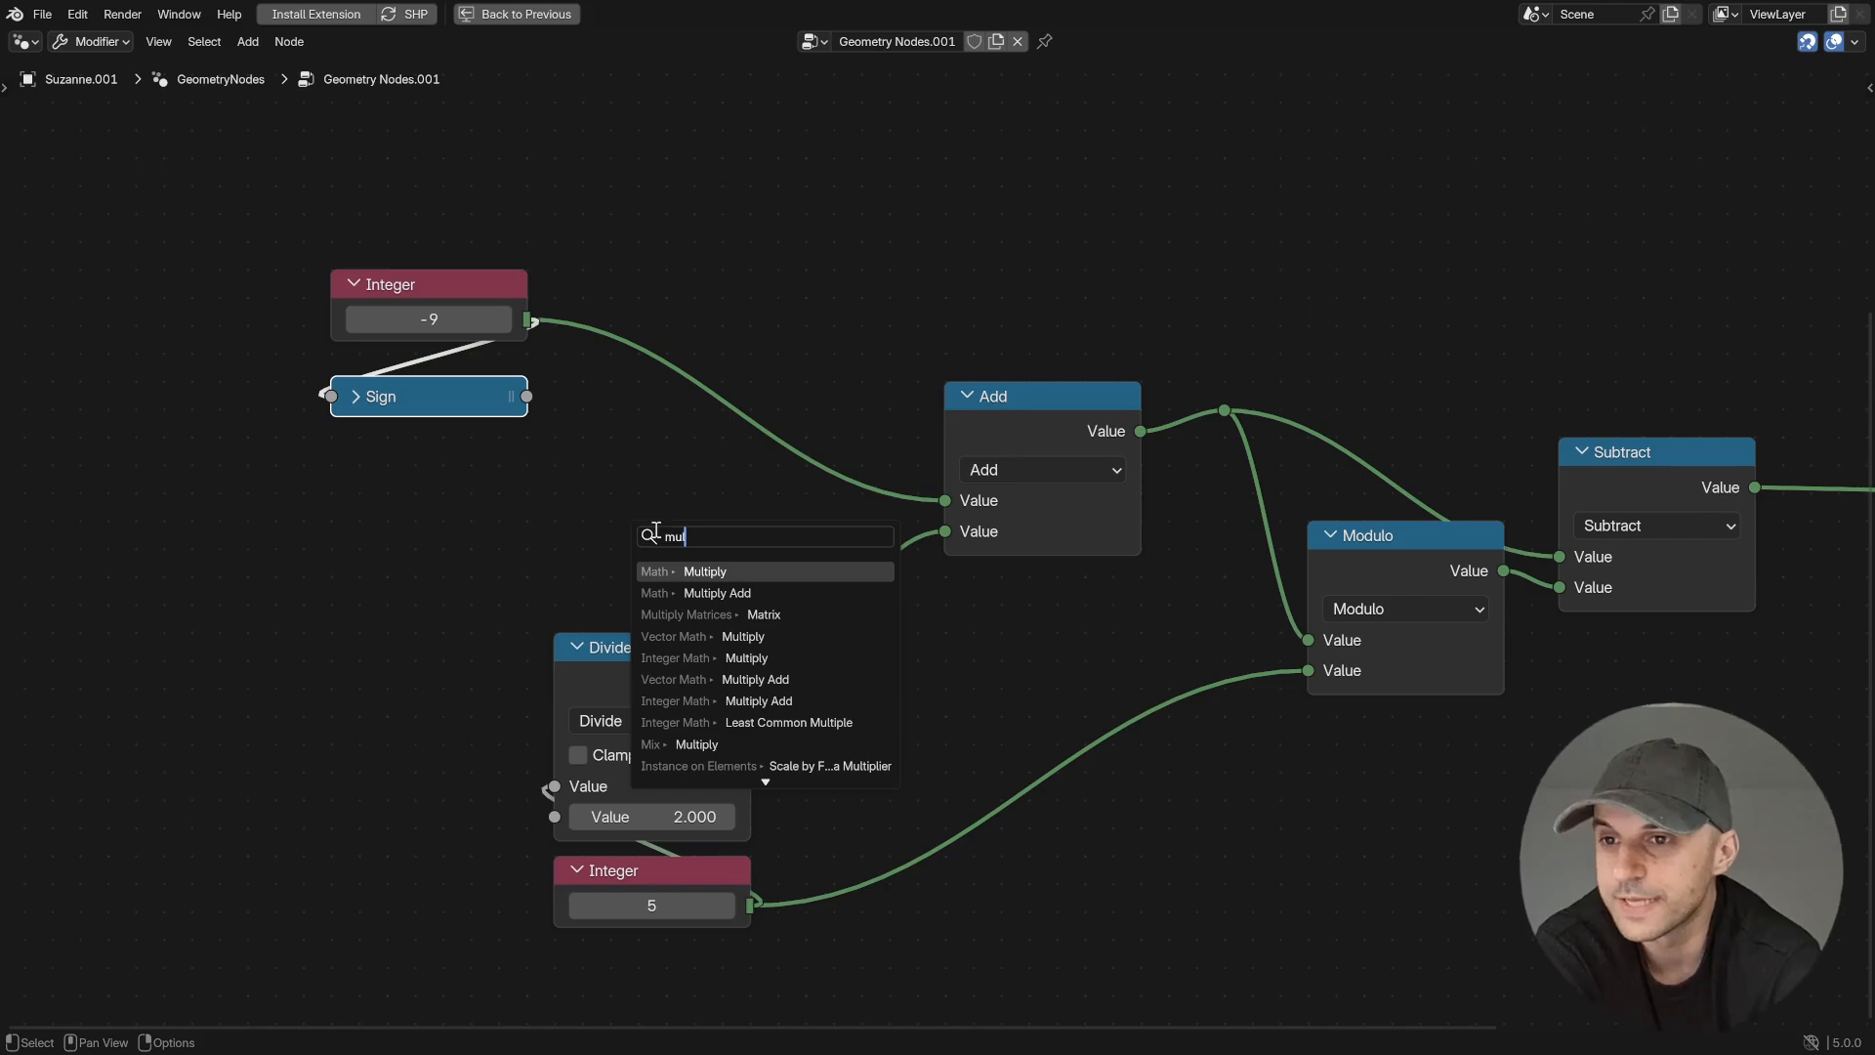
key("Return")
left_click(745, 578)
left_click_drag(721, 543, 555, 596)
- Tidy the network by moving the Add, Modulo and Viewer nodes closer together, and step the upper Integer down
left_click_drag(488, 478, 317, 327)
left_click_drag(985, 398, 931, 282)
middle_click_drag(1270, 635, 1037, 586)
middle_click_drag(1037, 586, 1048, 674, "ctrl")
left_click_drag(1670, 426, 1456, 425)
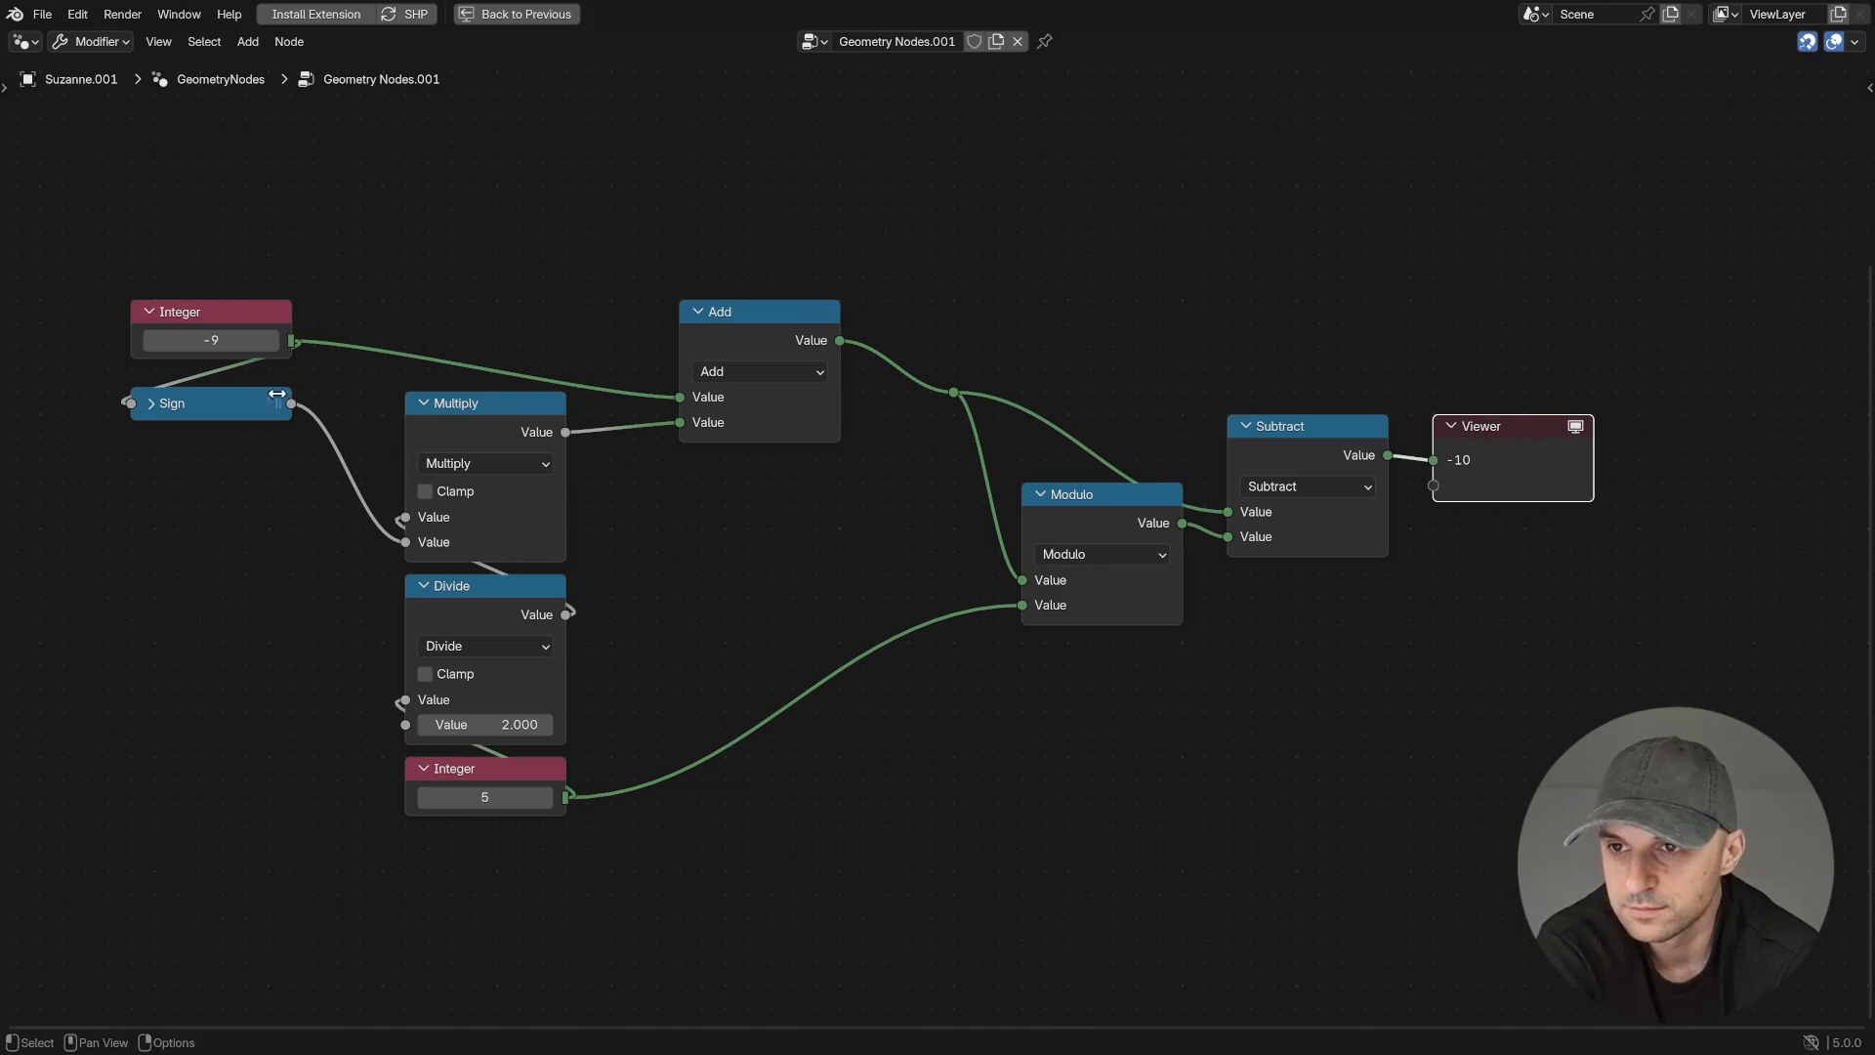
left_click(139, 339)
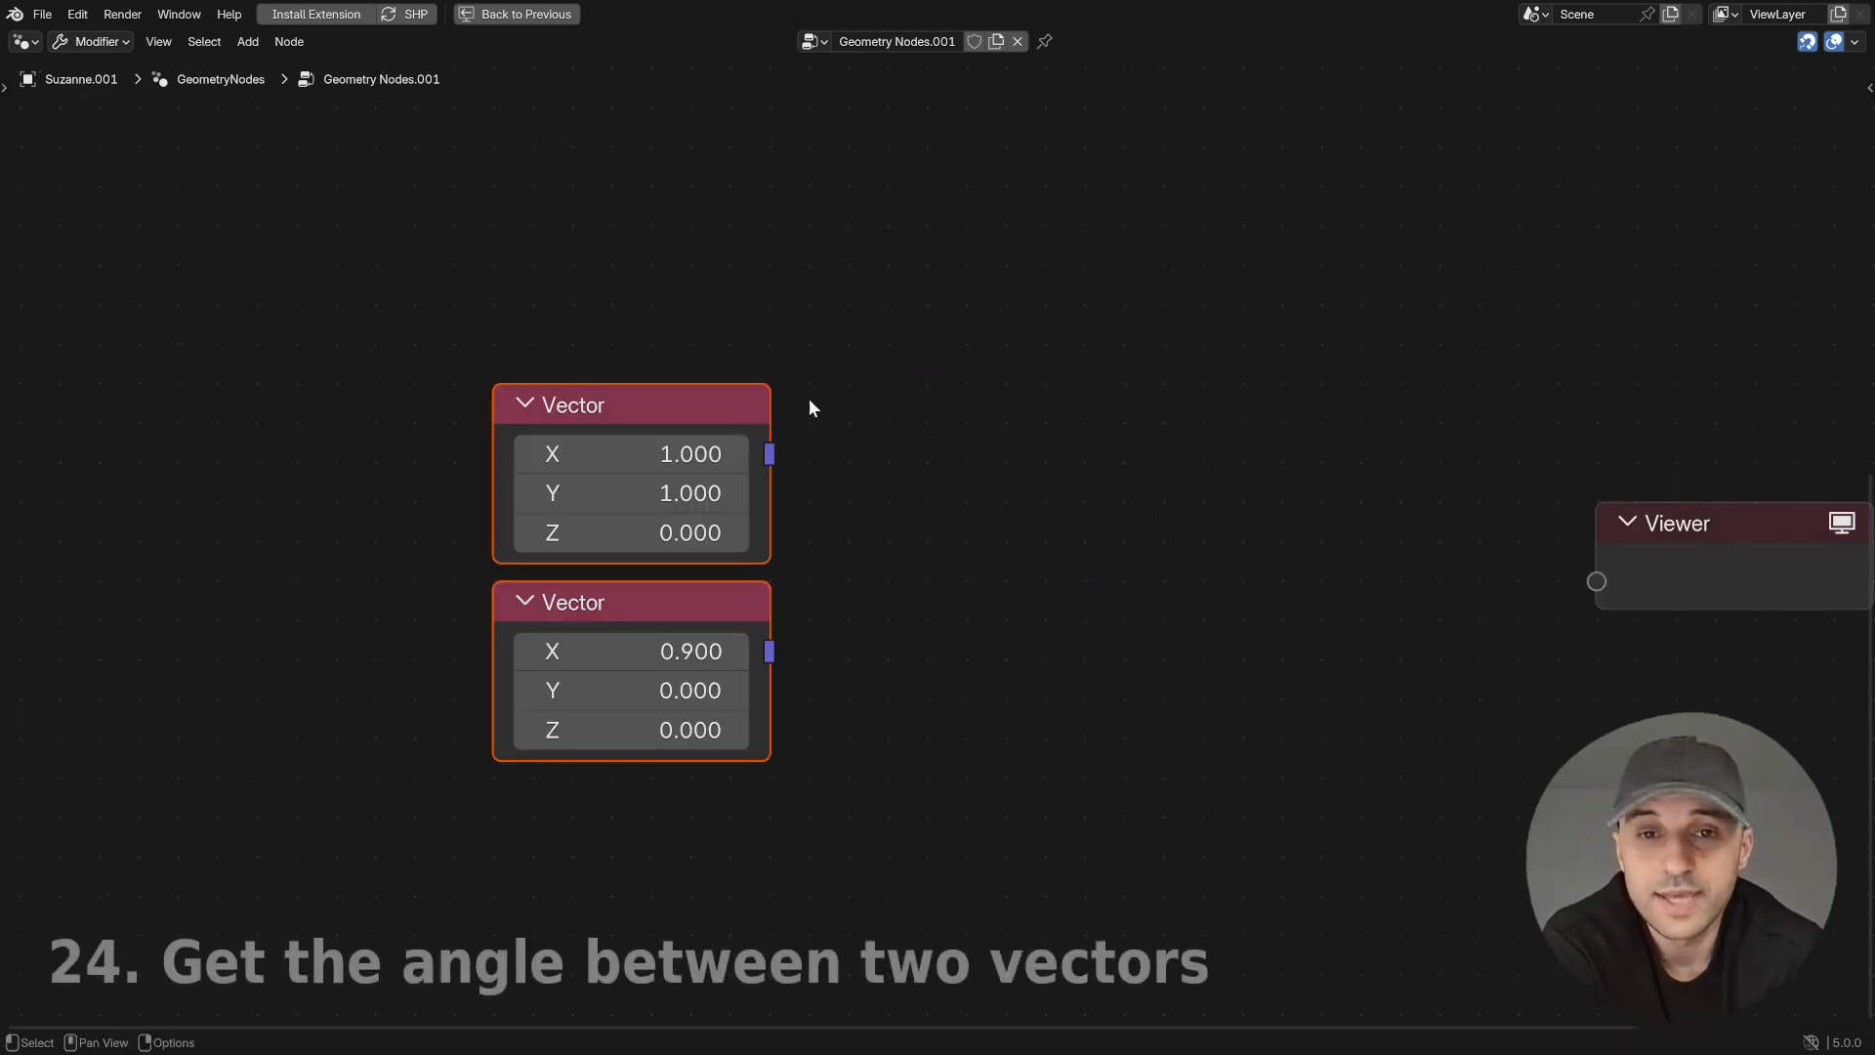
- Add a Normalize node after each of the two Vector nodes, duplicating the first for the second Vector
left_click_drag(770, 455, 916, 421)
type("norm")
key("Return")
left_click(916, 422)
key("shift+d")
left_click(1037, 652)
left_click_drag(770, 652, 926, 753)
left_click_drag(1306, 741, 679, 444)
scroll(878, 469, "down", 2)
left_click_drag(1096, 488, 938, 458)
- Add a Dot Product node fed by both Normalize nodes, line up the second Normalize, and connect the result to the Viewer
left_click(765, 430)
type("dot")
key("Return")
left_click(875, 382)
left_click_drag(793, 602, 860, 554)
left_click_drag(722, 570, 758, 612)
scroll(1053, 637, "down", 1)
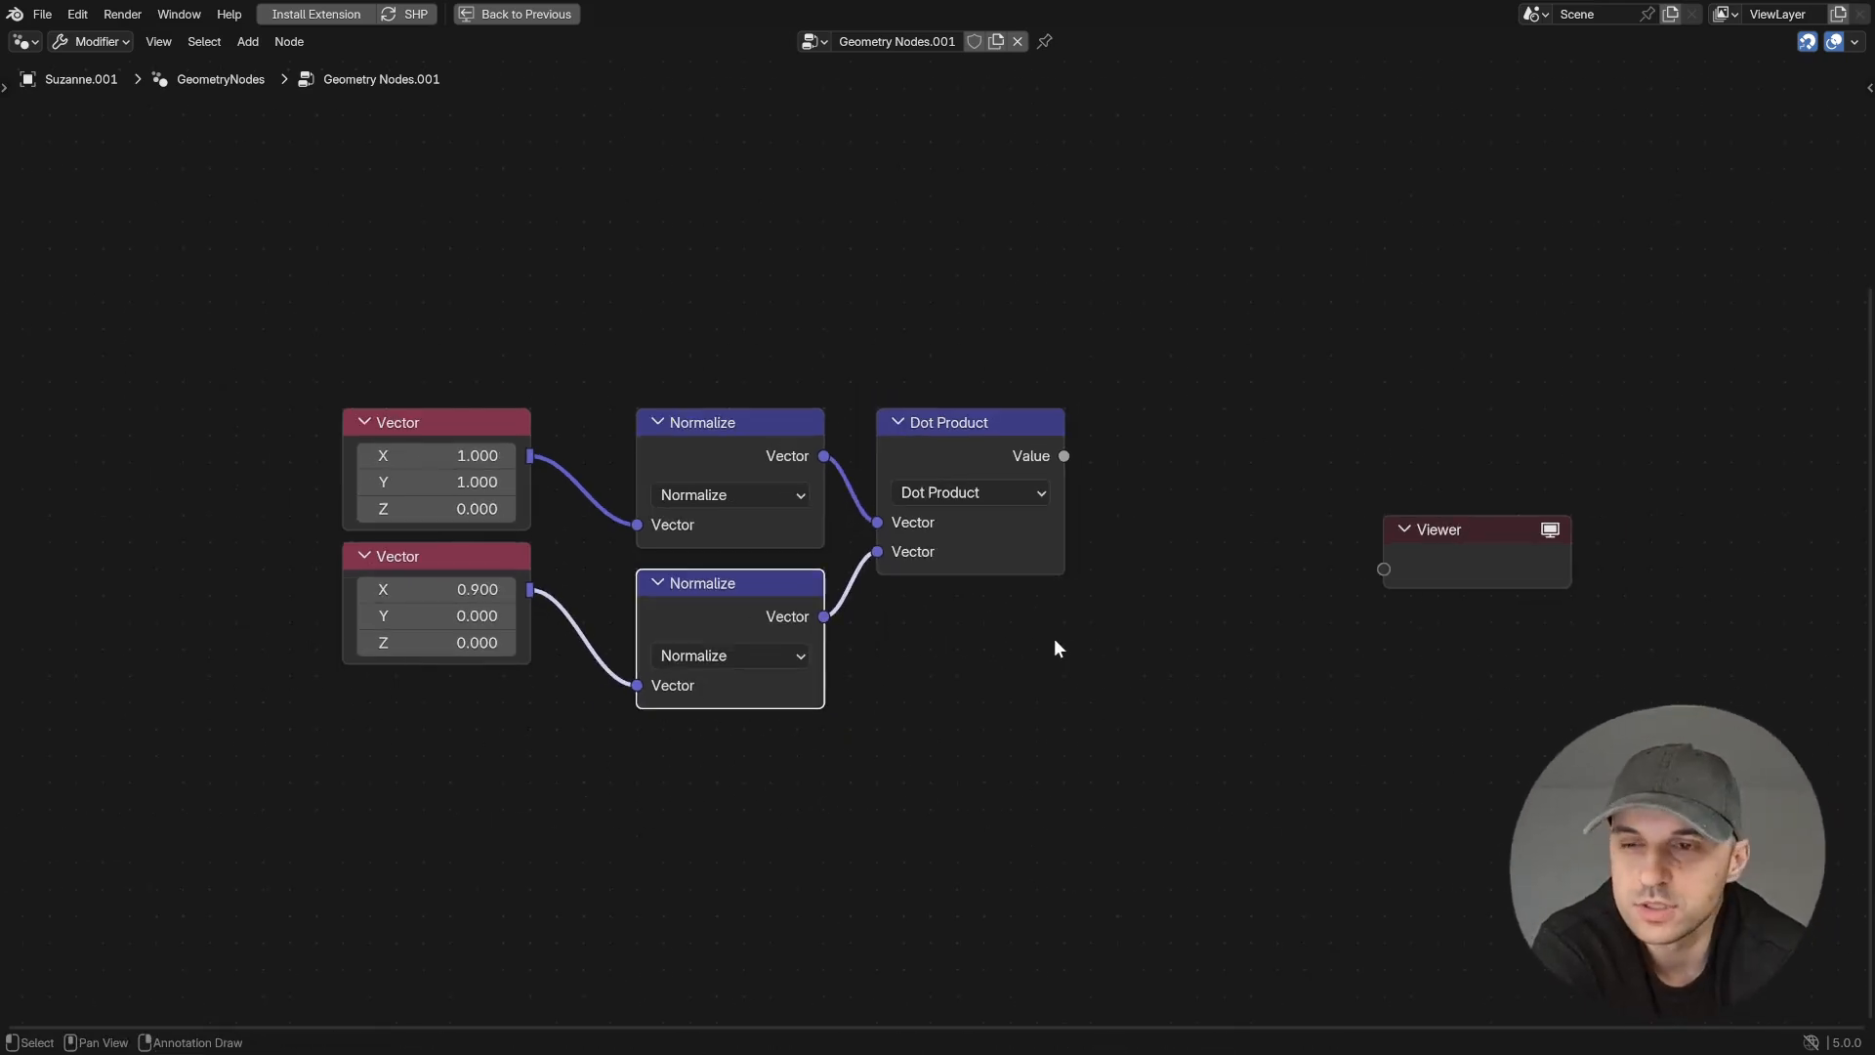
left_click(1066, 457, "ctrl+shift")
middle_click_drag(1116, 555, 1046, 590)
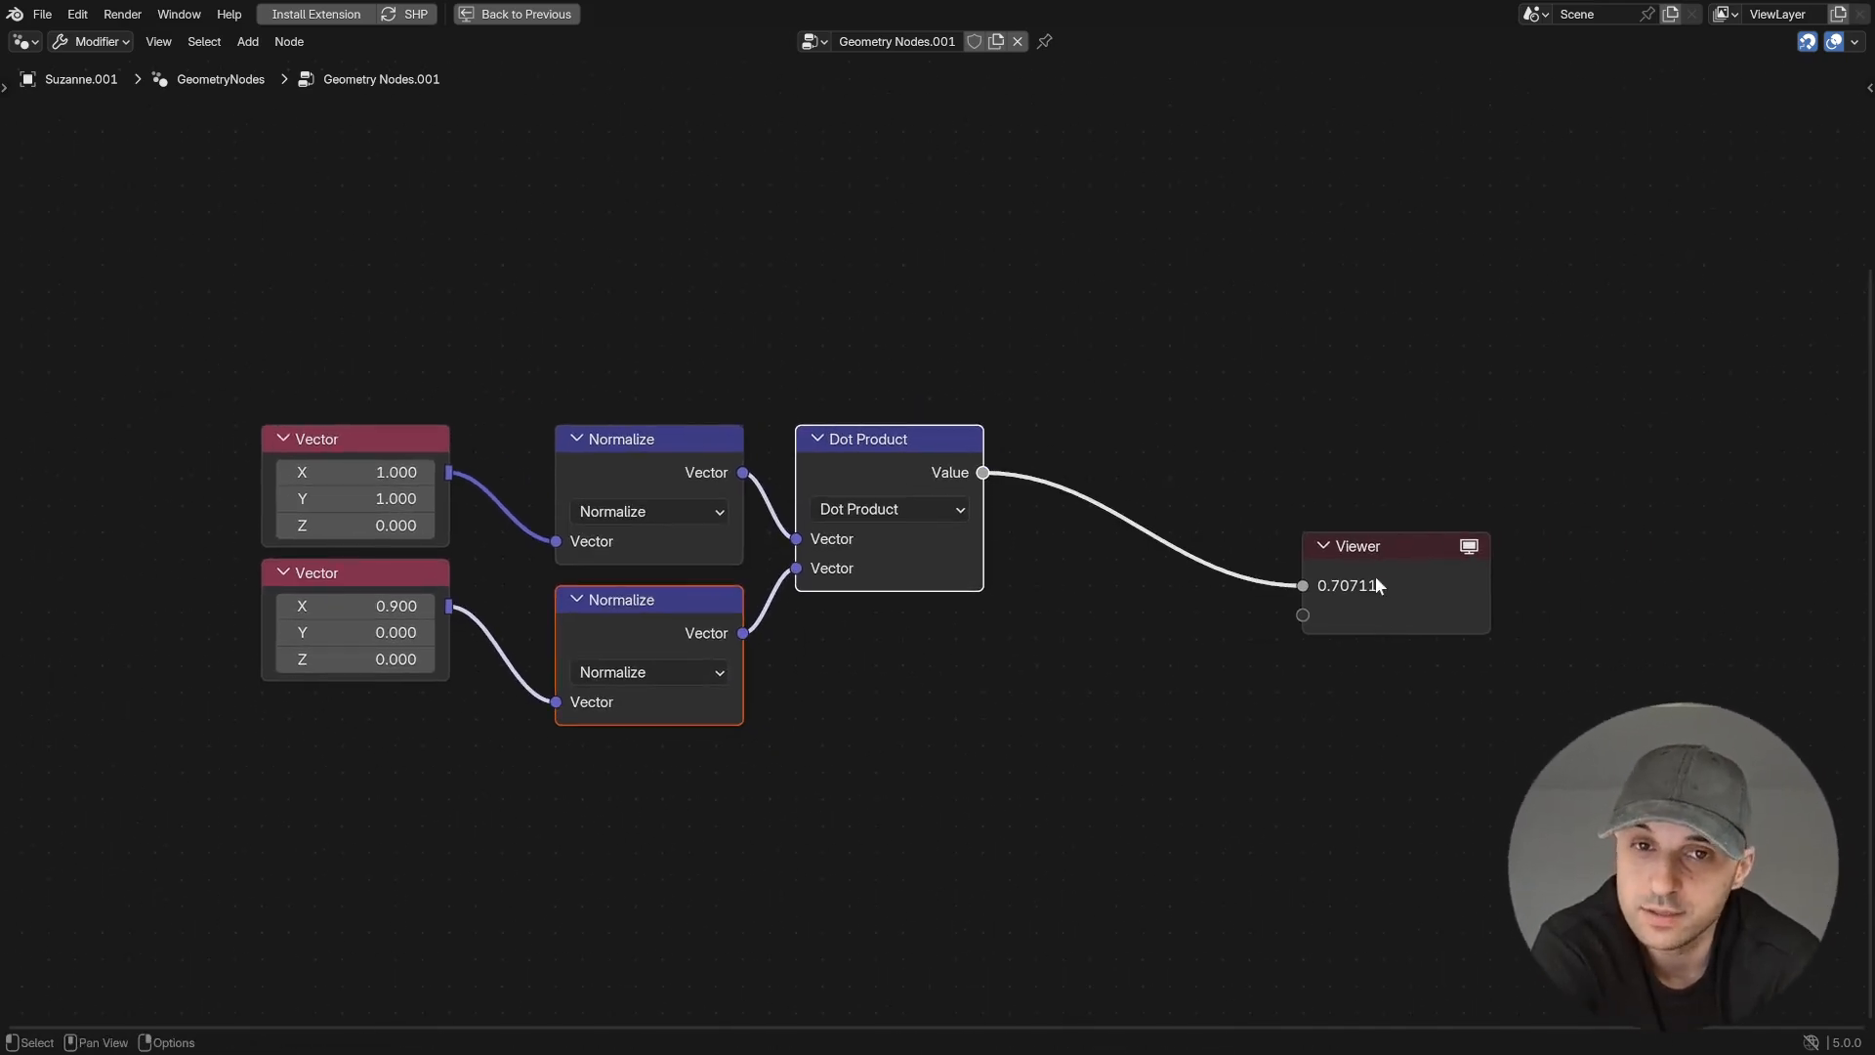
- Shift the vector nodes away from the Viewer and insert a Math Arccosine node between Dot Product and the Viewer
left_click_drag(1141, 765, 401, 406)
mouse_move(926, 473)
left_mouse_down()
mouse_move(794, 500)
mouse_move(929, 436)
left_mouse_up()
type("arcc")
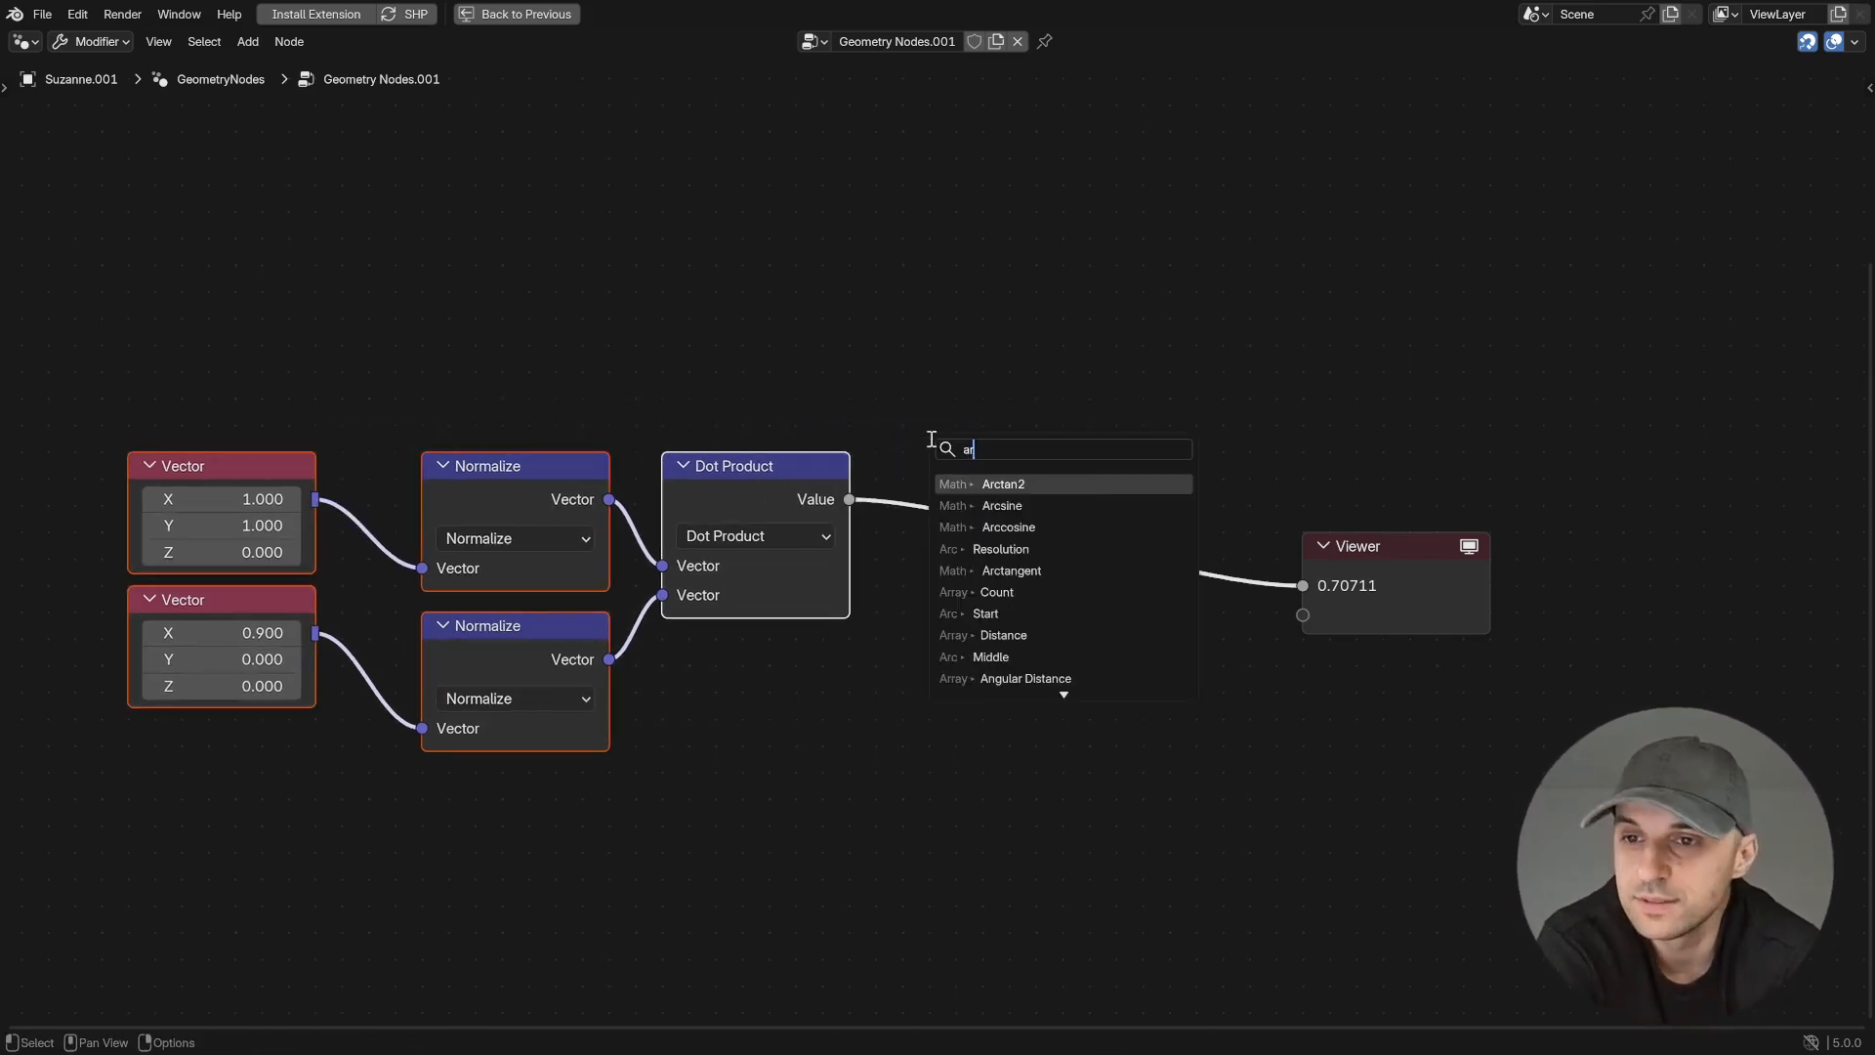
key("Return")
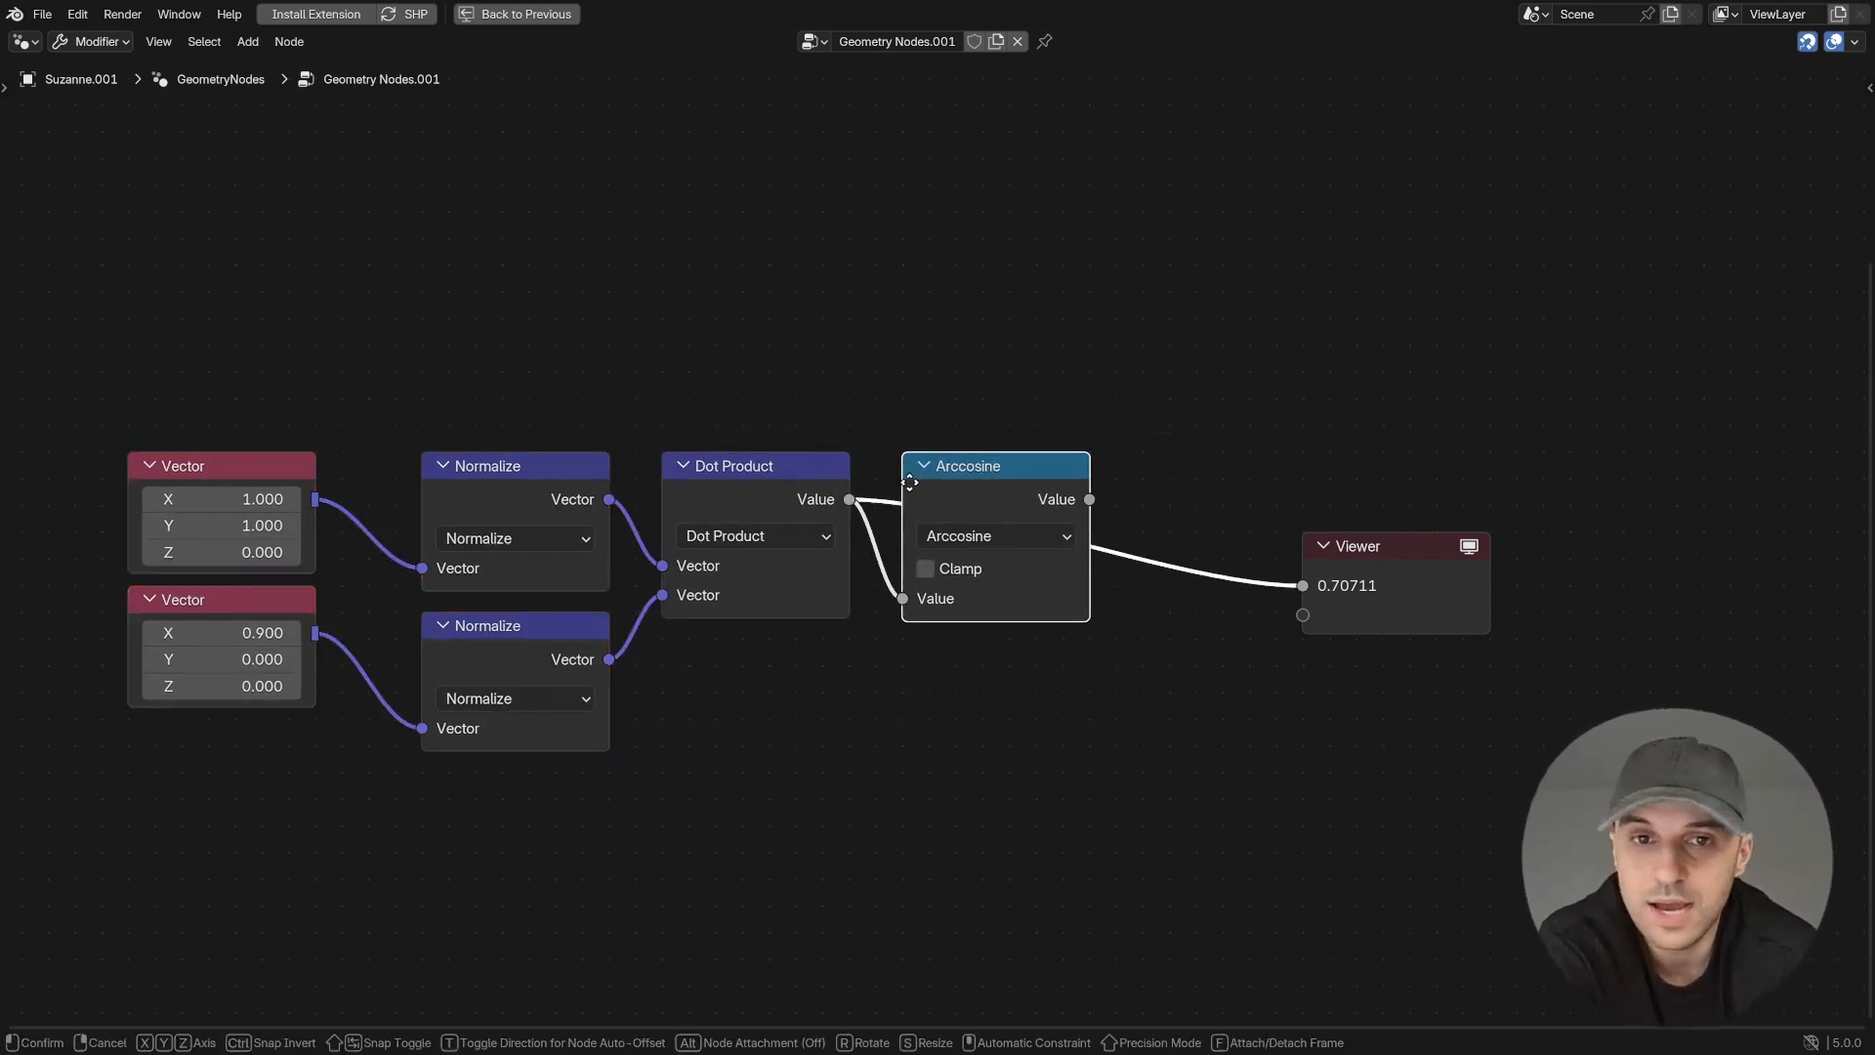
left_click(903, 494)
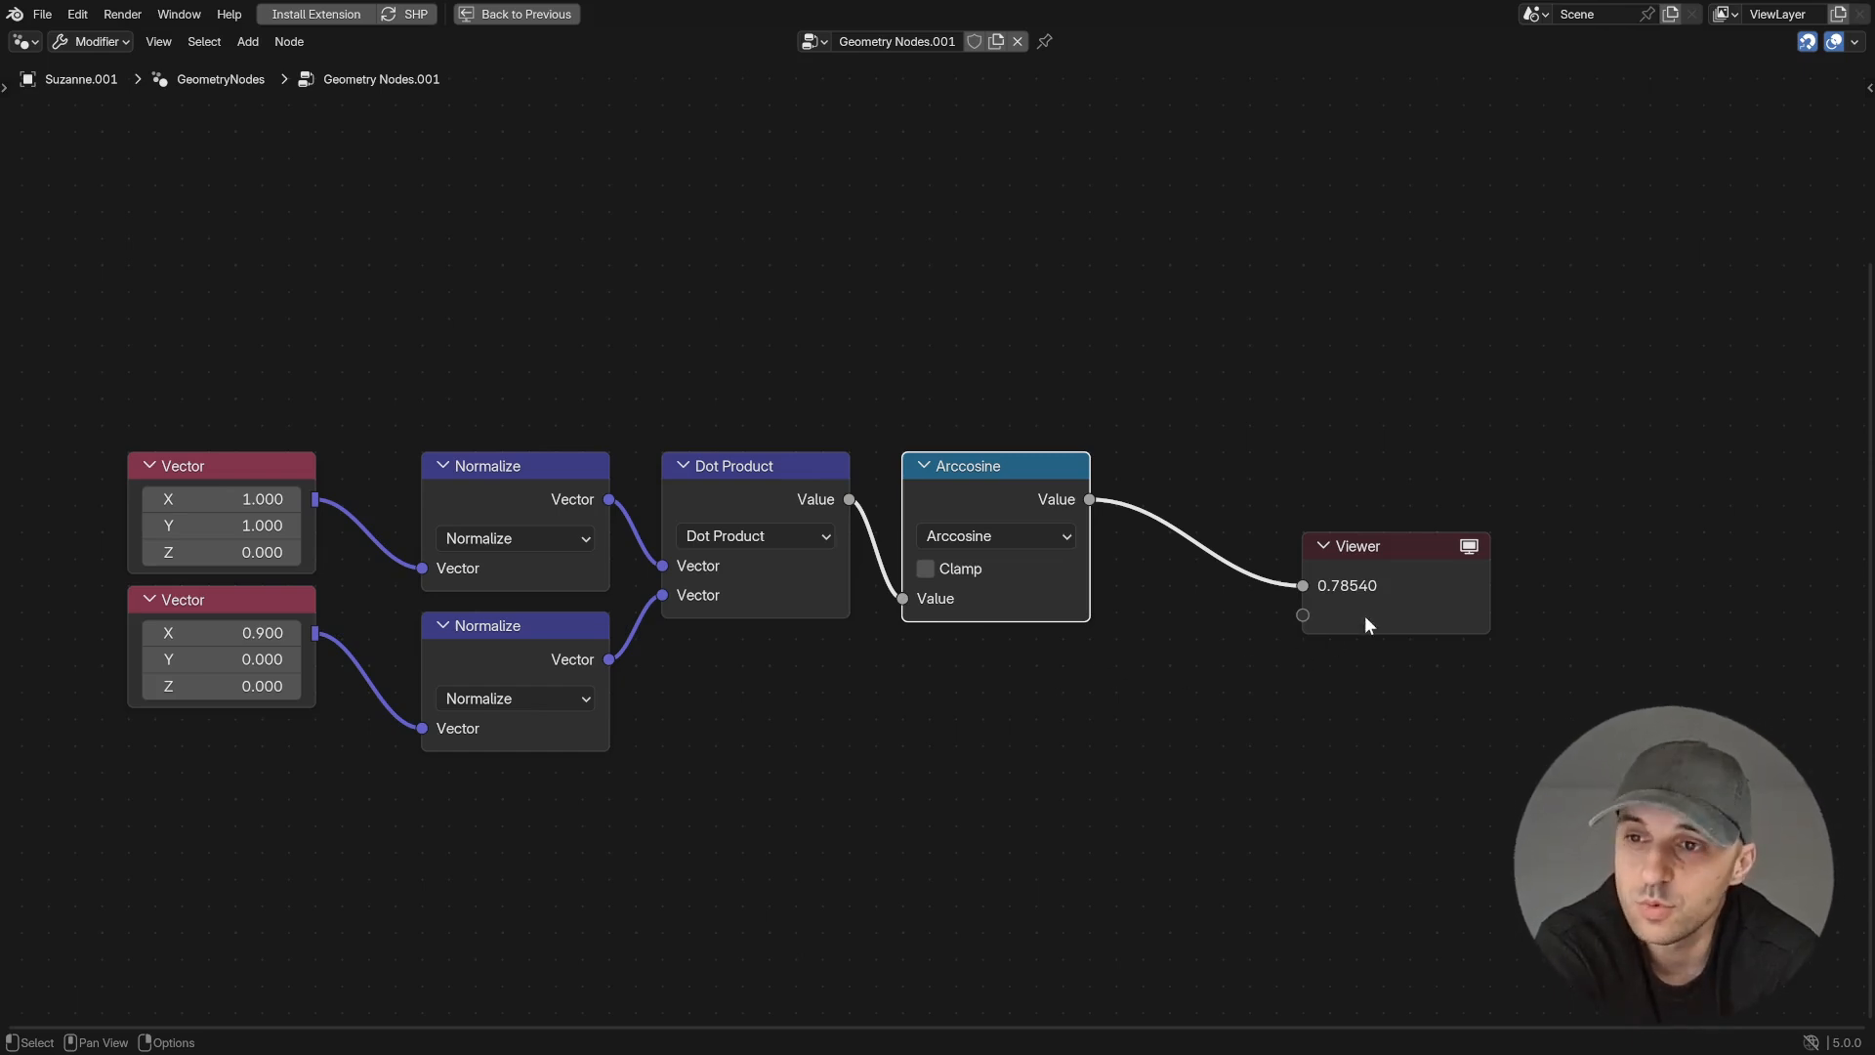
- Shift the chain away from the Viewer, insert a To Degrees node after Arccosine, and frame the whole network
left_click_drag(1107, 746, 213, 399)
left_click_drag(1000, 505, 1062, 459)
type("to d")
key("Return")
left_click(998, 480)
key("Home")
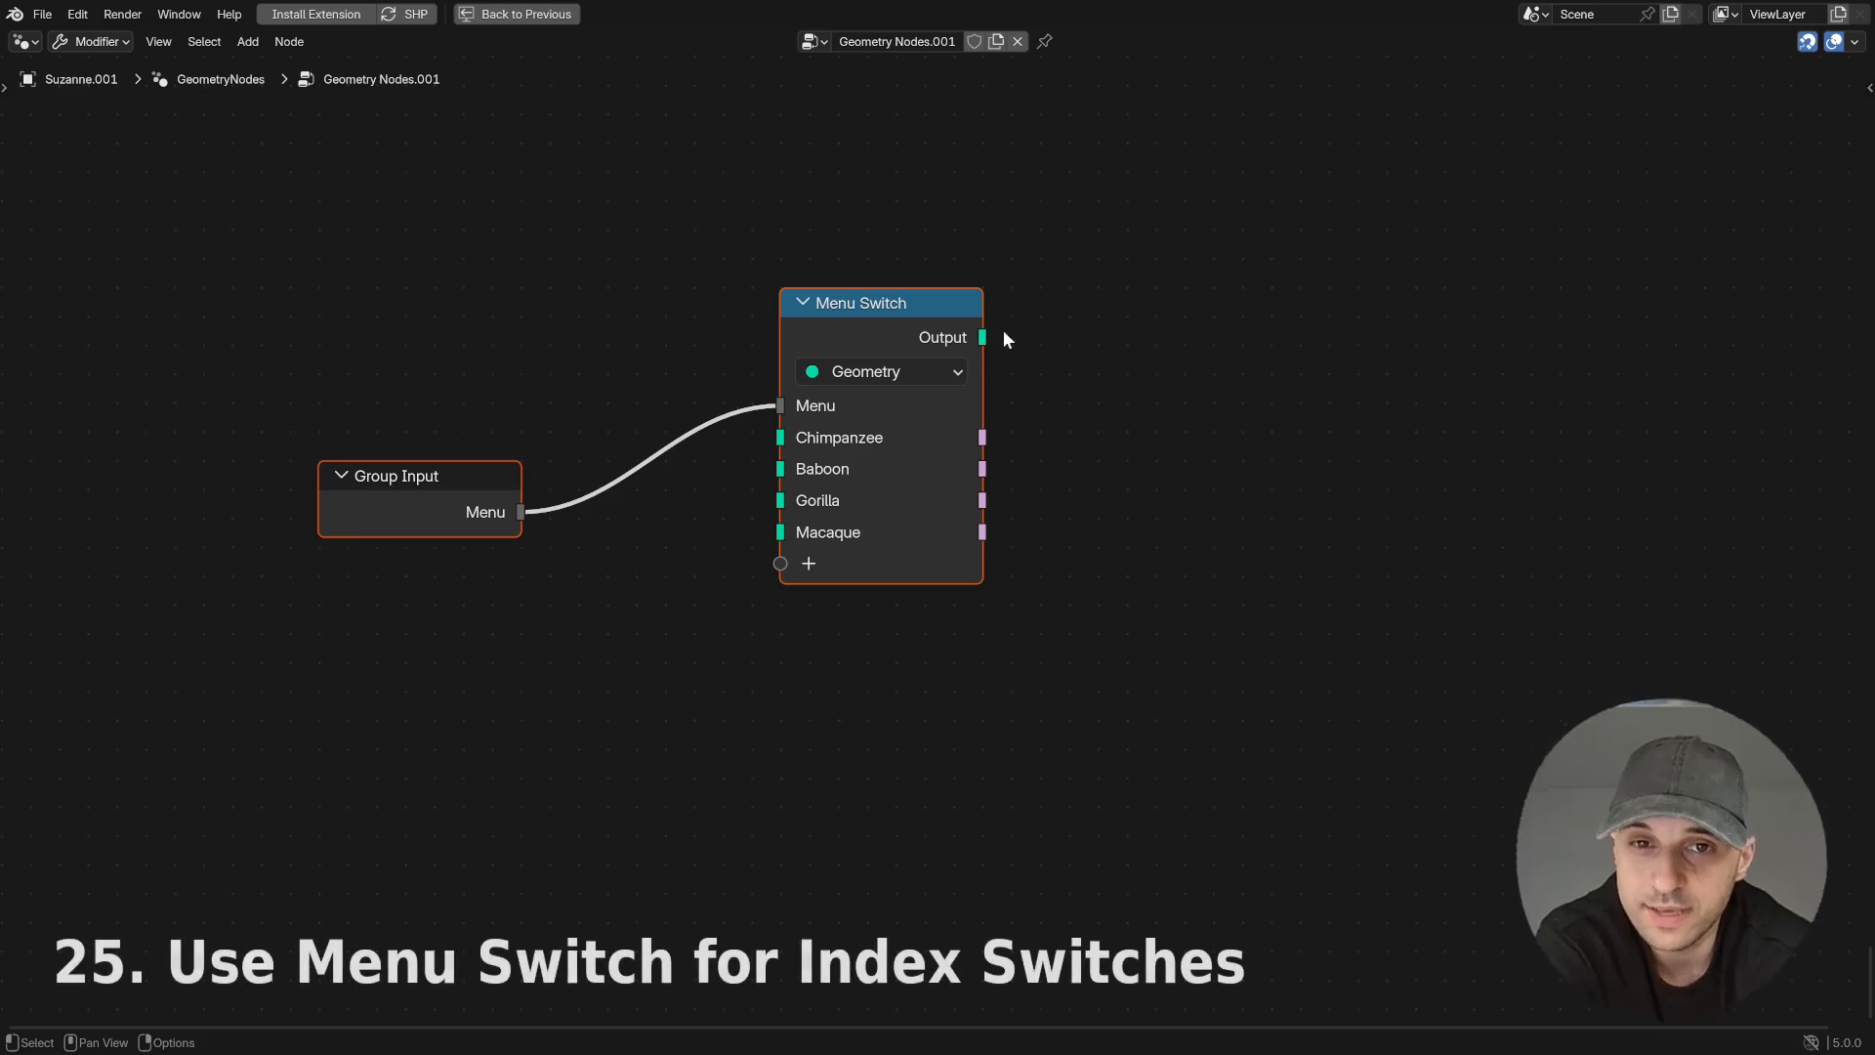
- Try duplicating the Menu Switch below the original with its Group Input link kept, and delete the duplicate
left_click(853, 304)
key("shift+d")
left_click(867, 609)
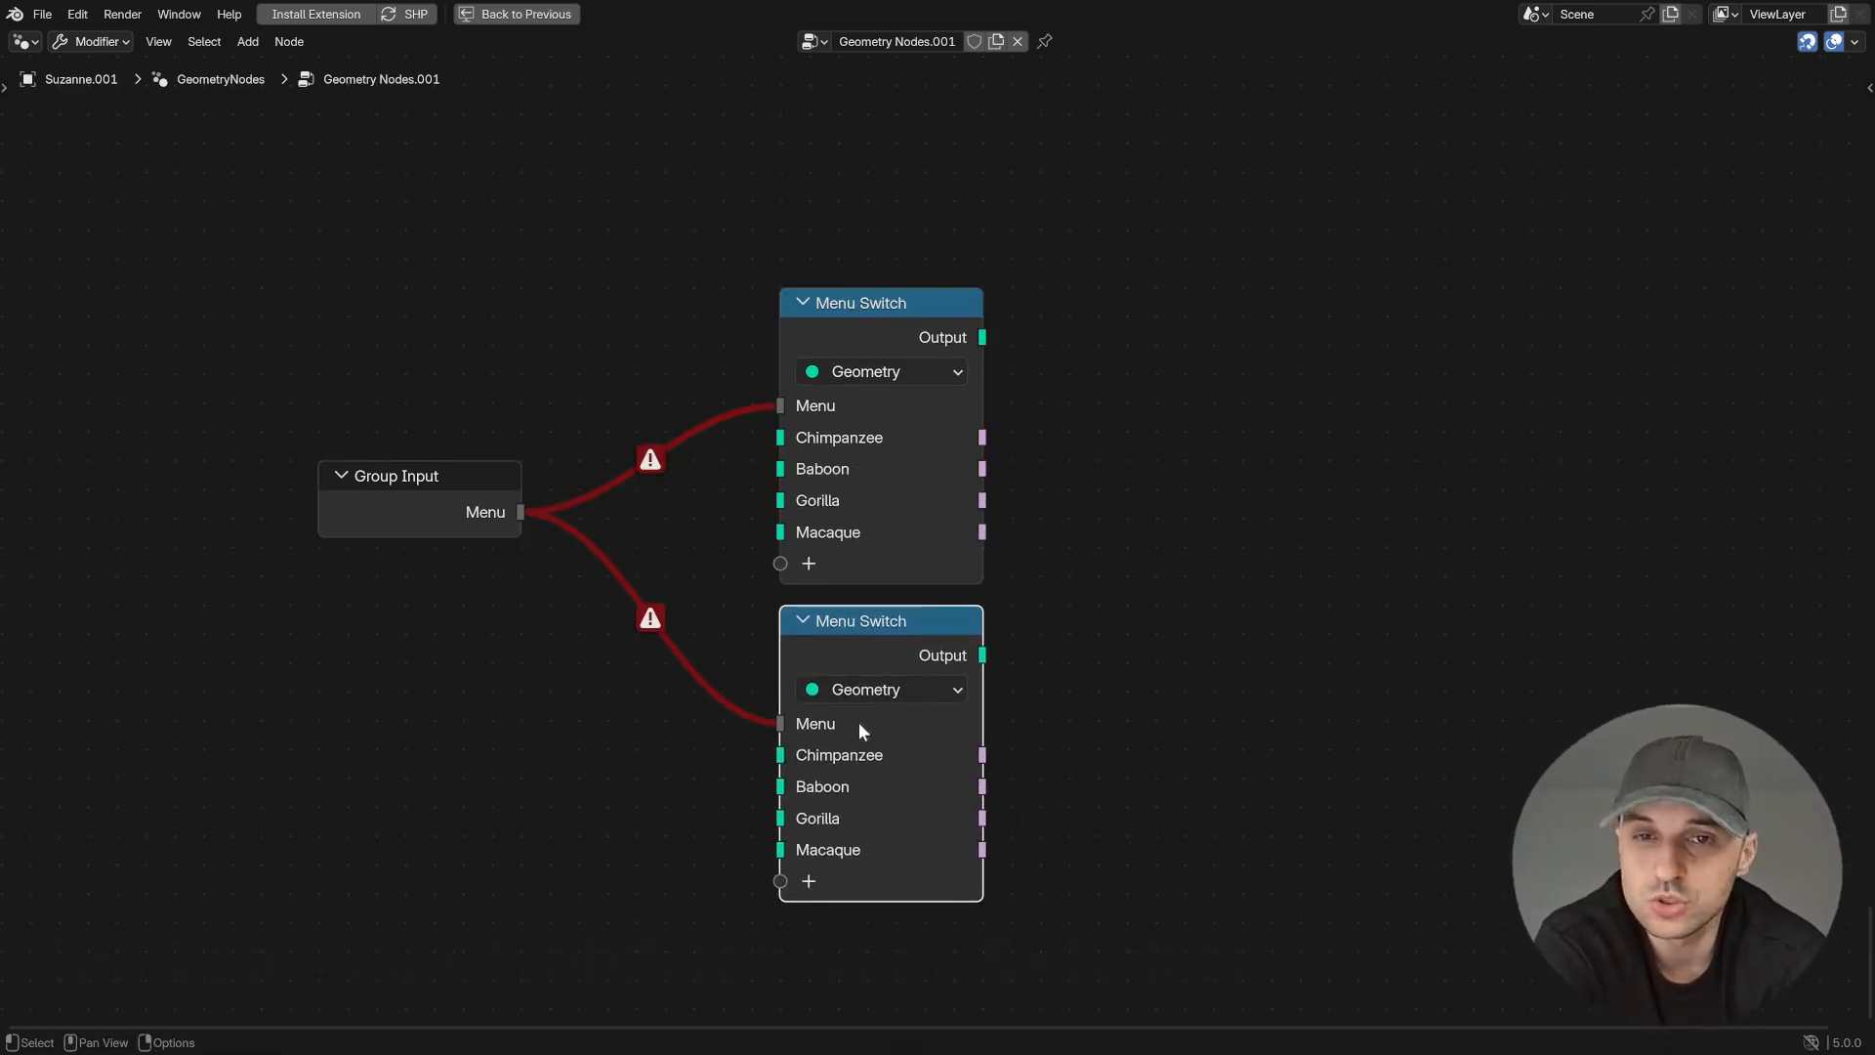
left_click_drag(1063, 251, 722, 898)
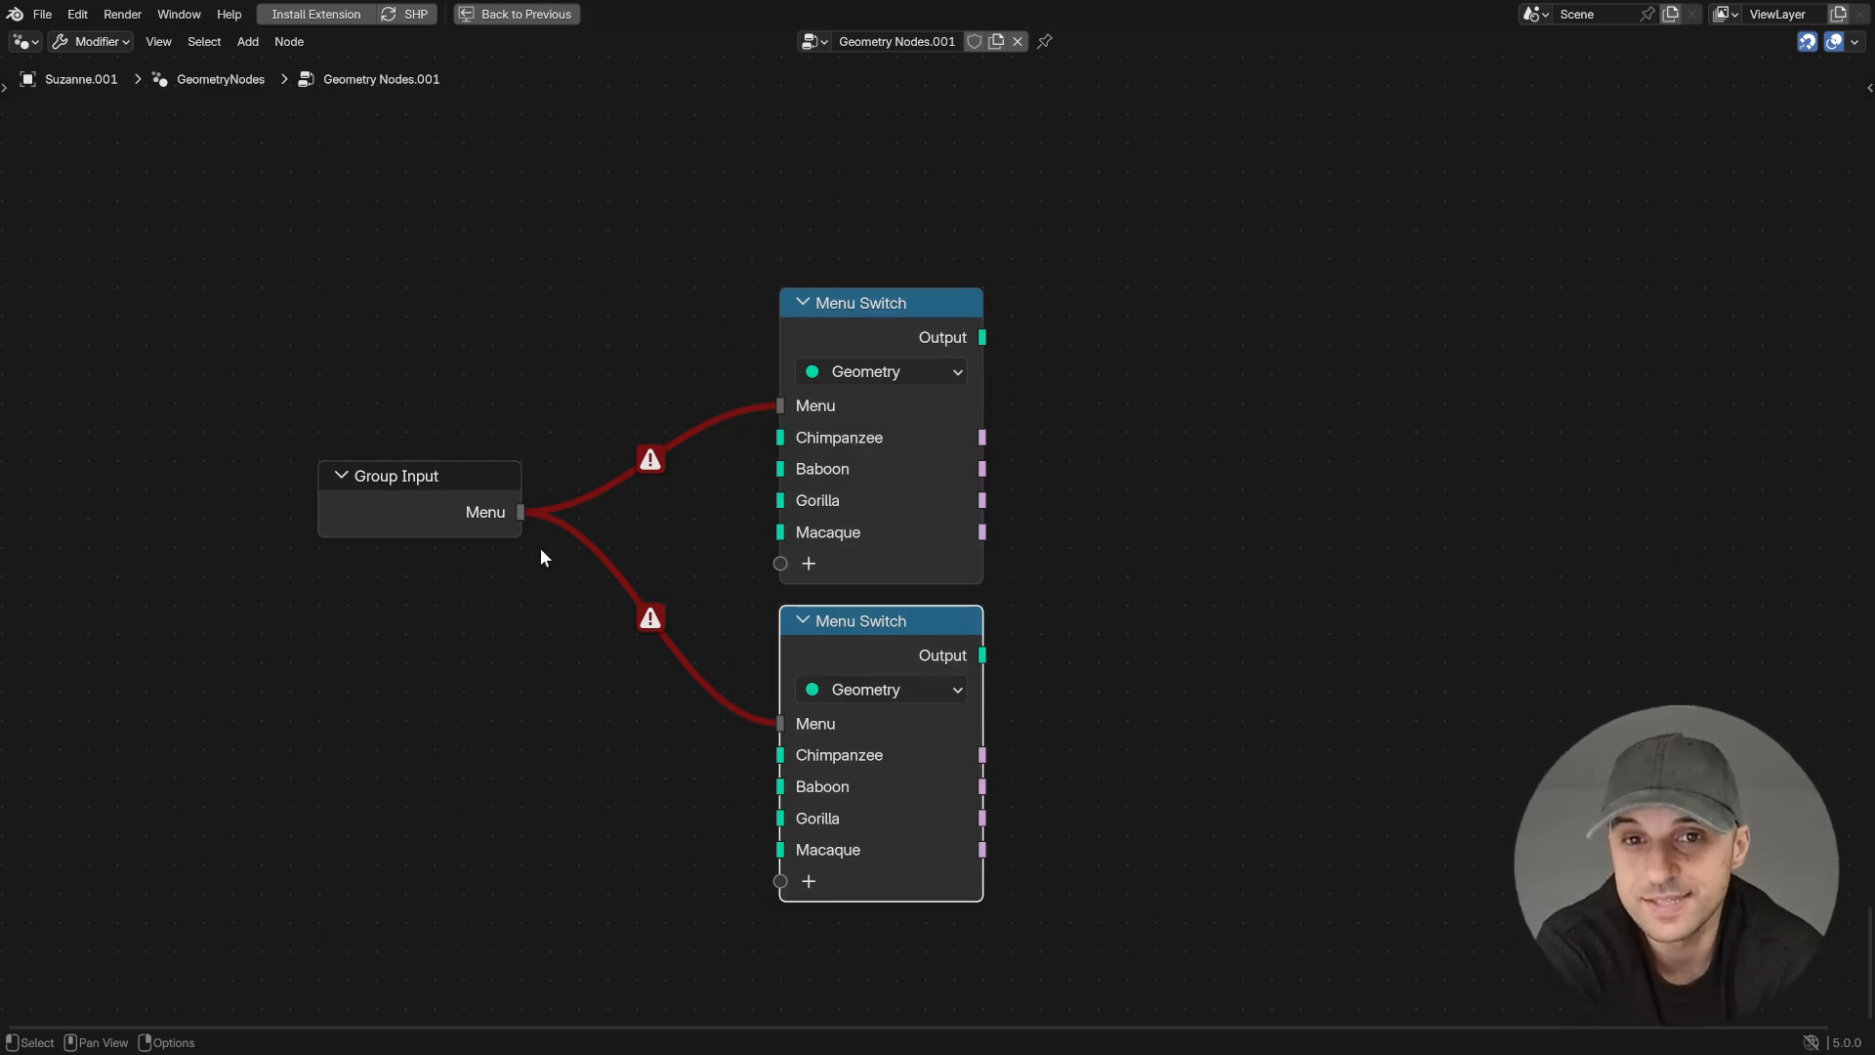
key("x")
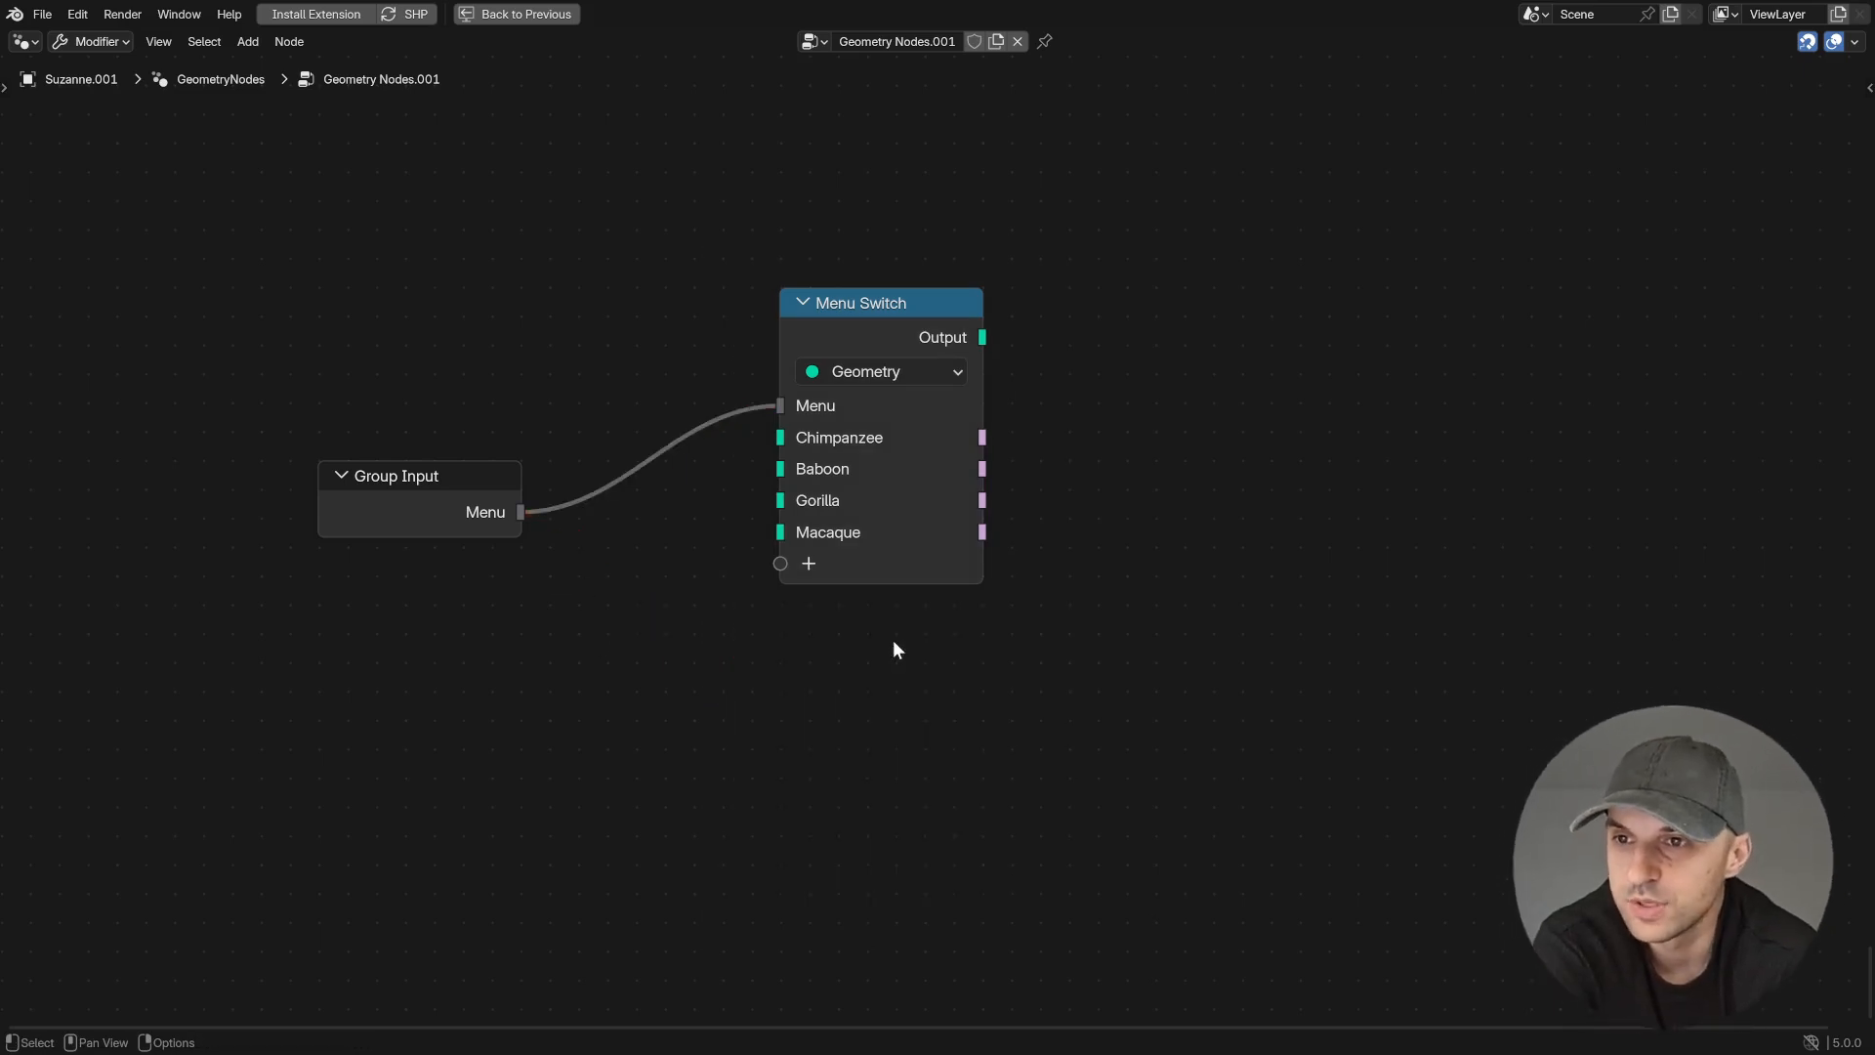
- Set the Menu Switch type to Integer and its values to 1 for Baboon, 2 for Gorilla and 3 for Macaque
left_click(835, 371)
left_click(864, 475)
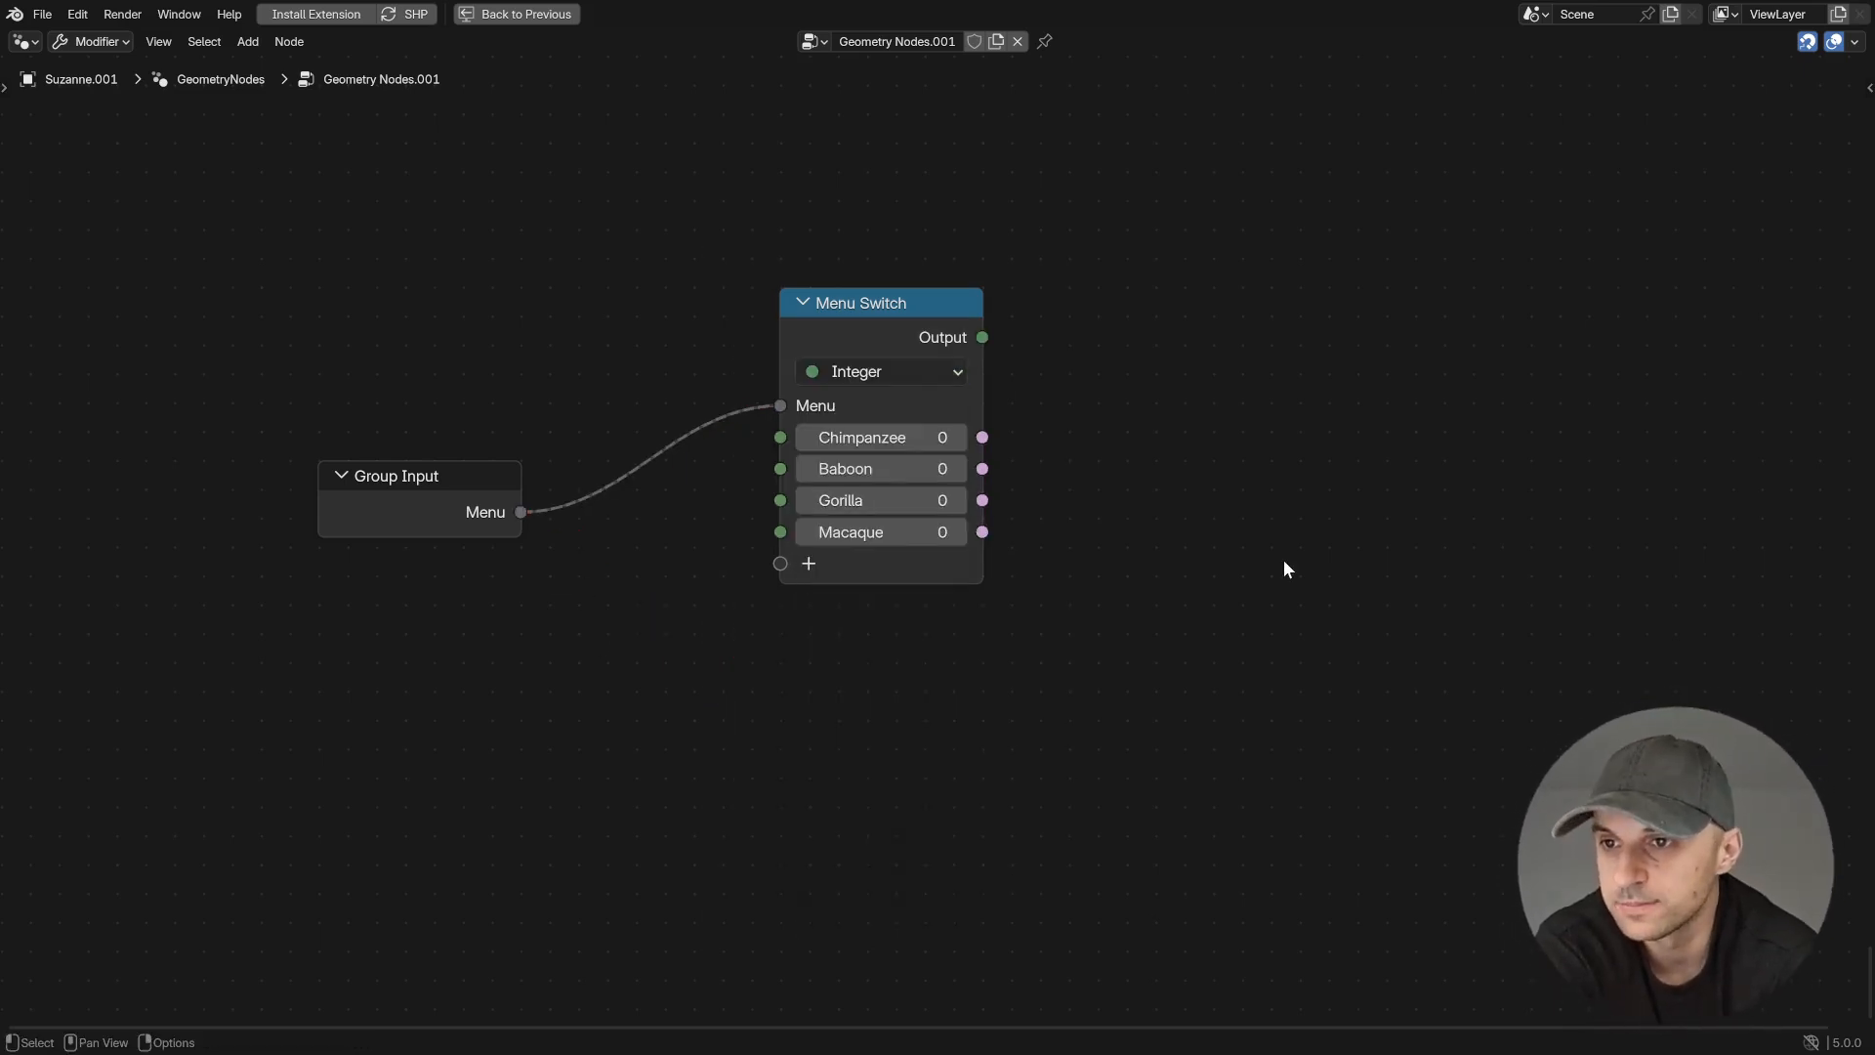
left_click(958, 469)
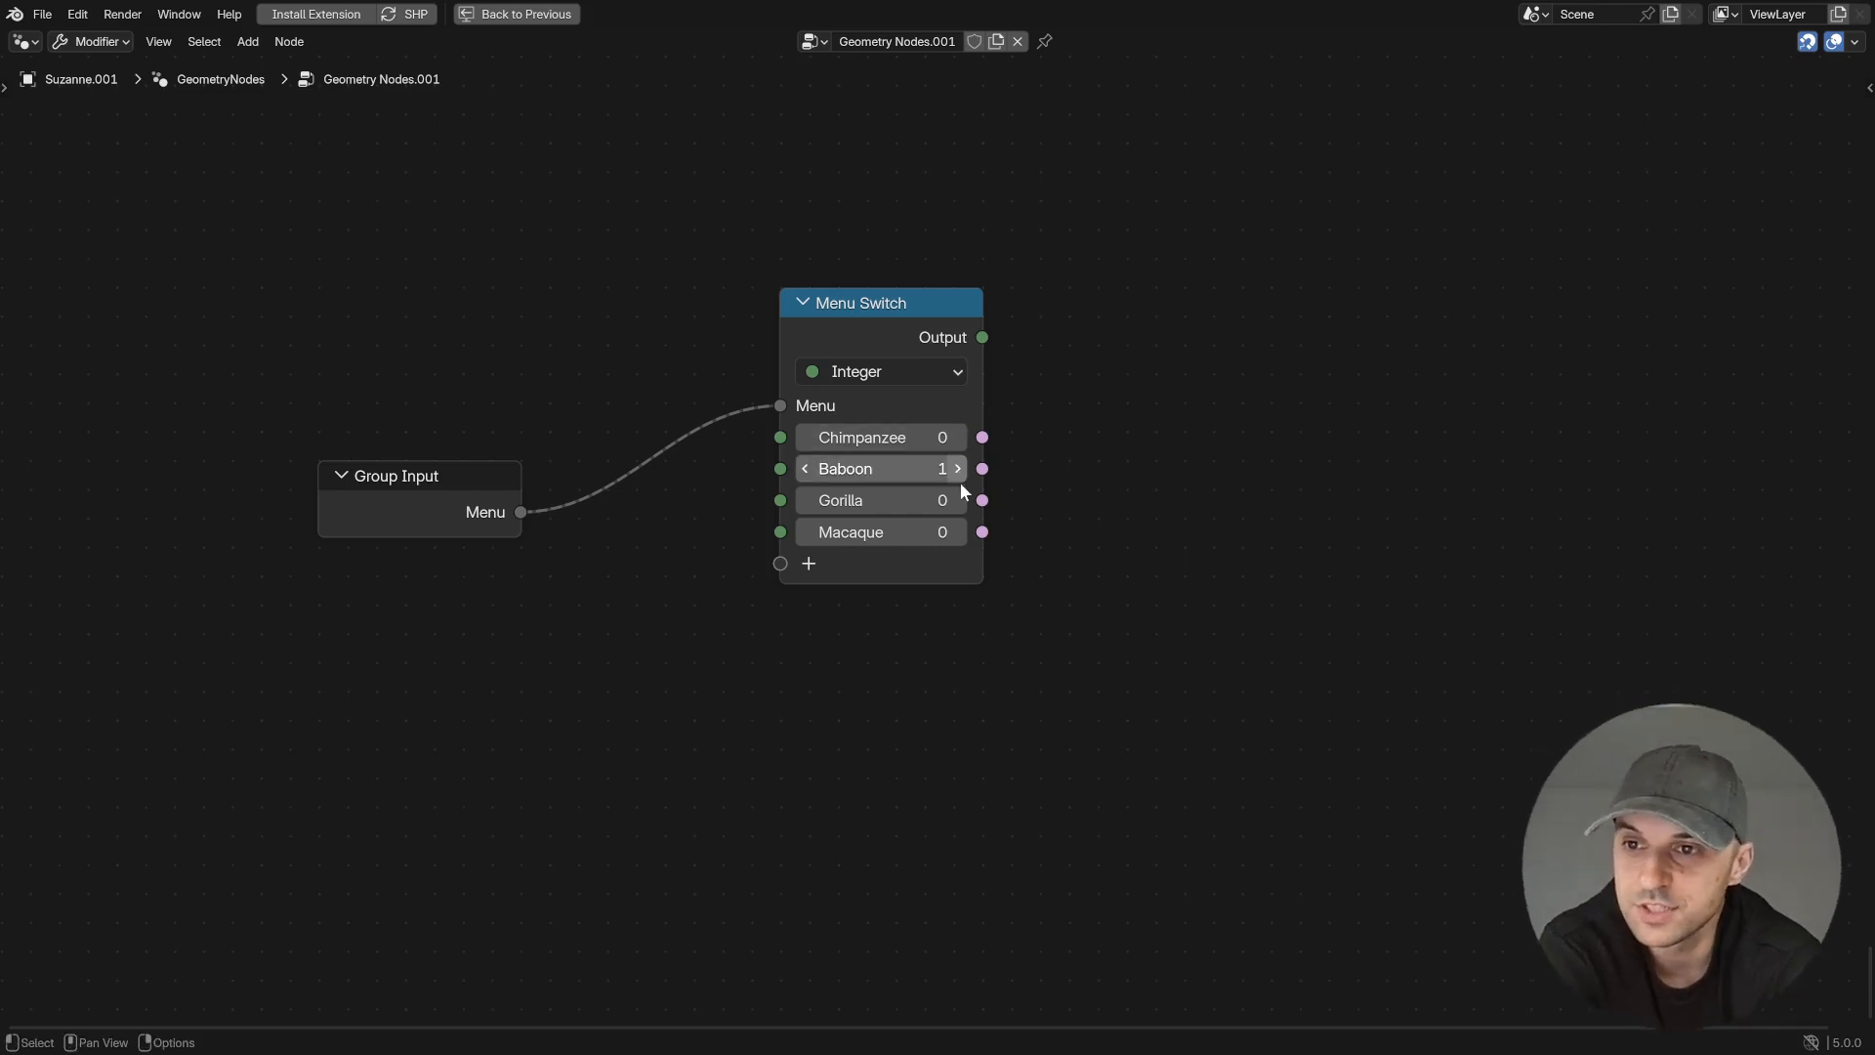
left_click(958, 500)
left_click(958, 500)
left_click(959, 532)
left_click(959, 531)
left_click(958, 531)
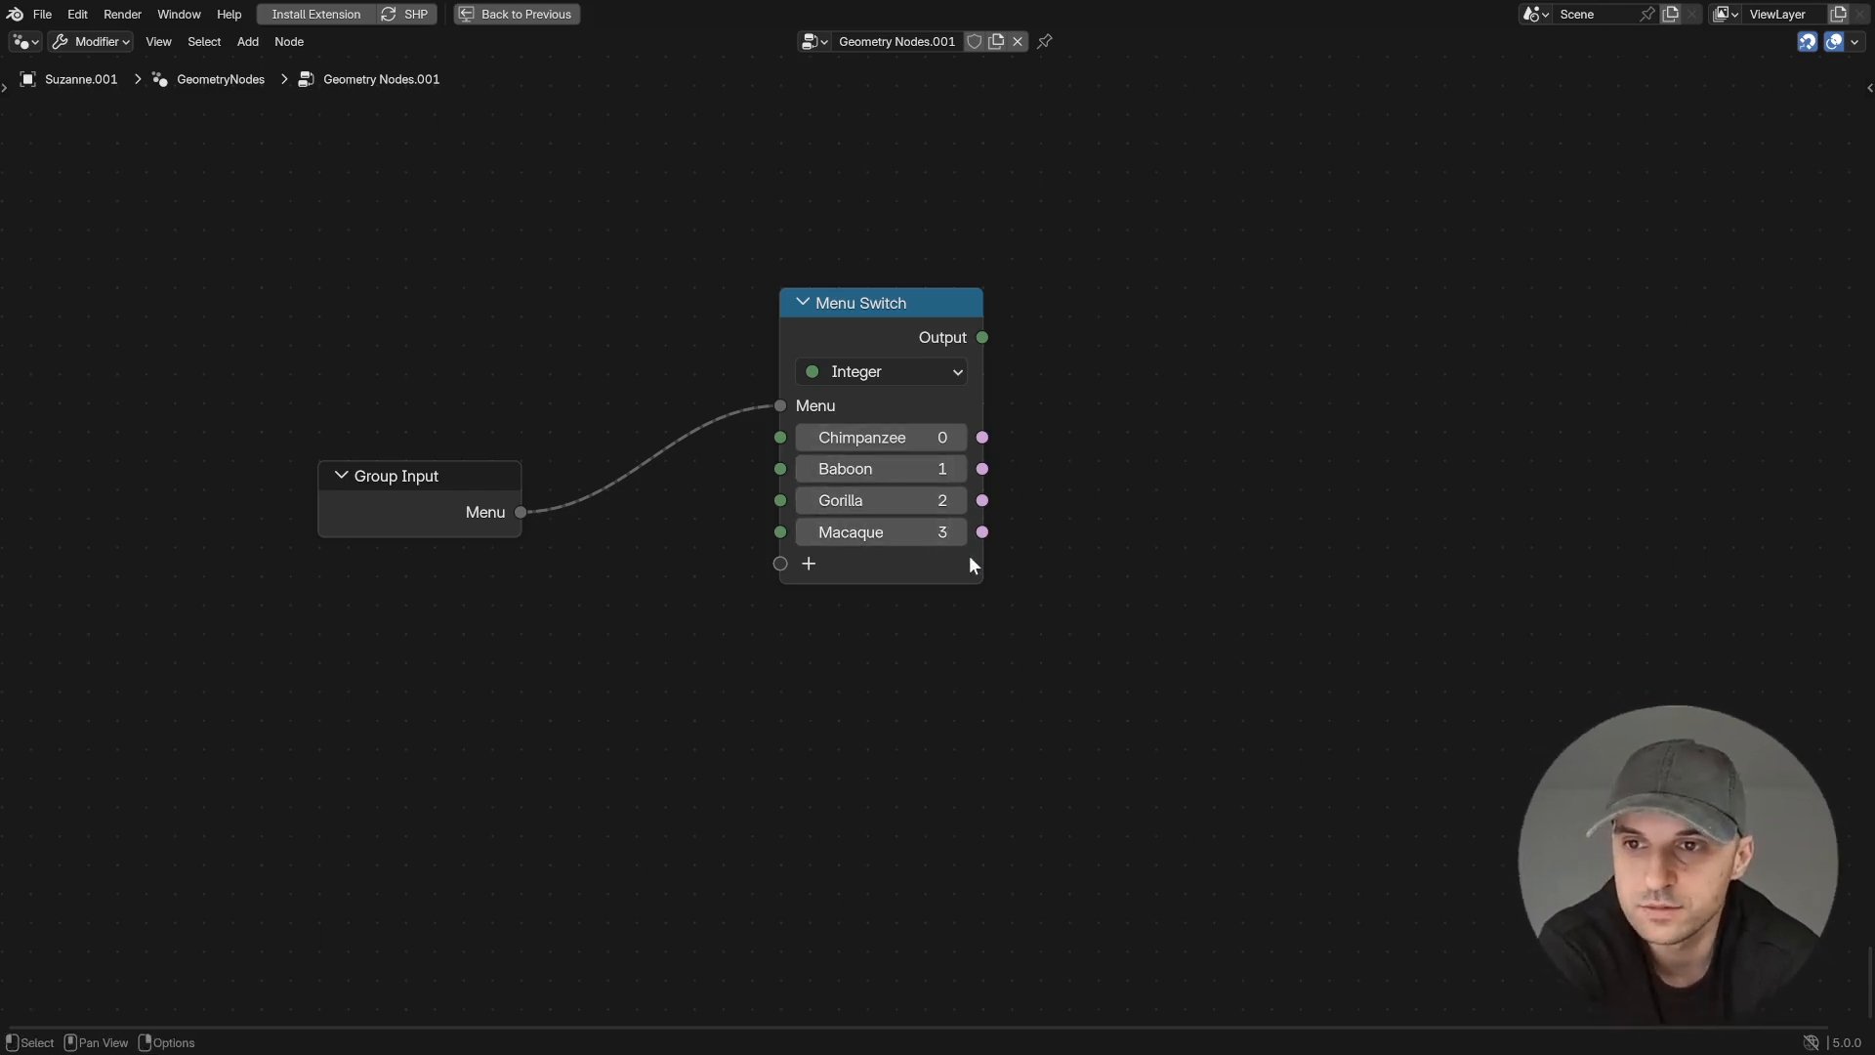
- Add an Index Switch with its Index linked to the Menu Switch output, and extend it with items for Gorilla and Macaque
middle_click_drag(1113, 697, 1036, 775)
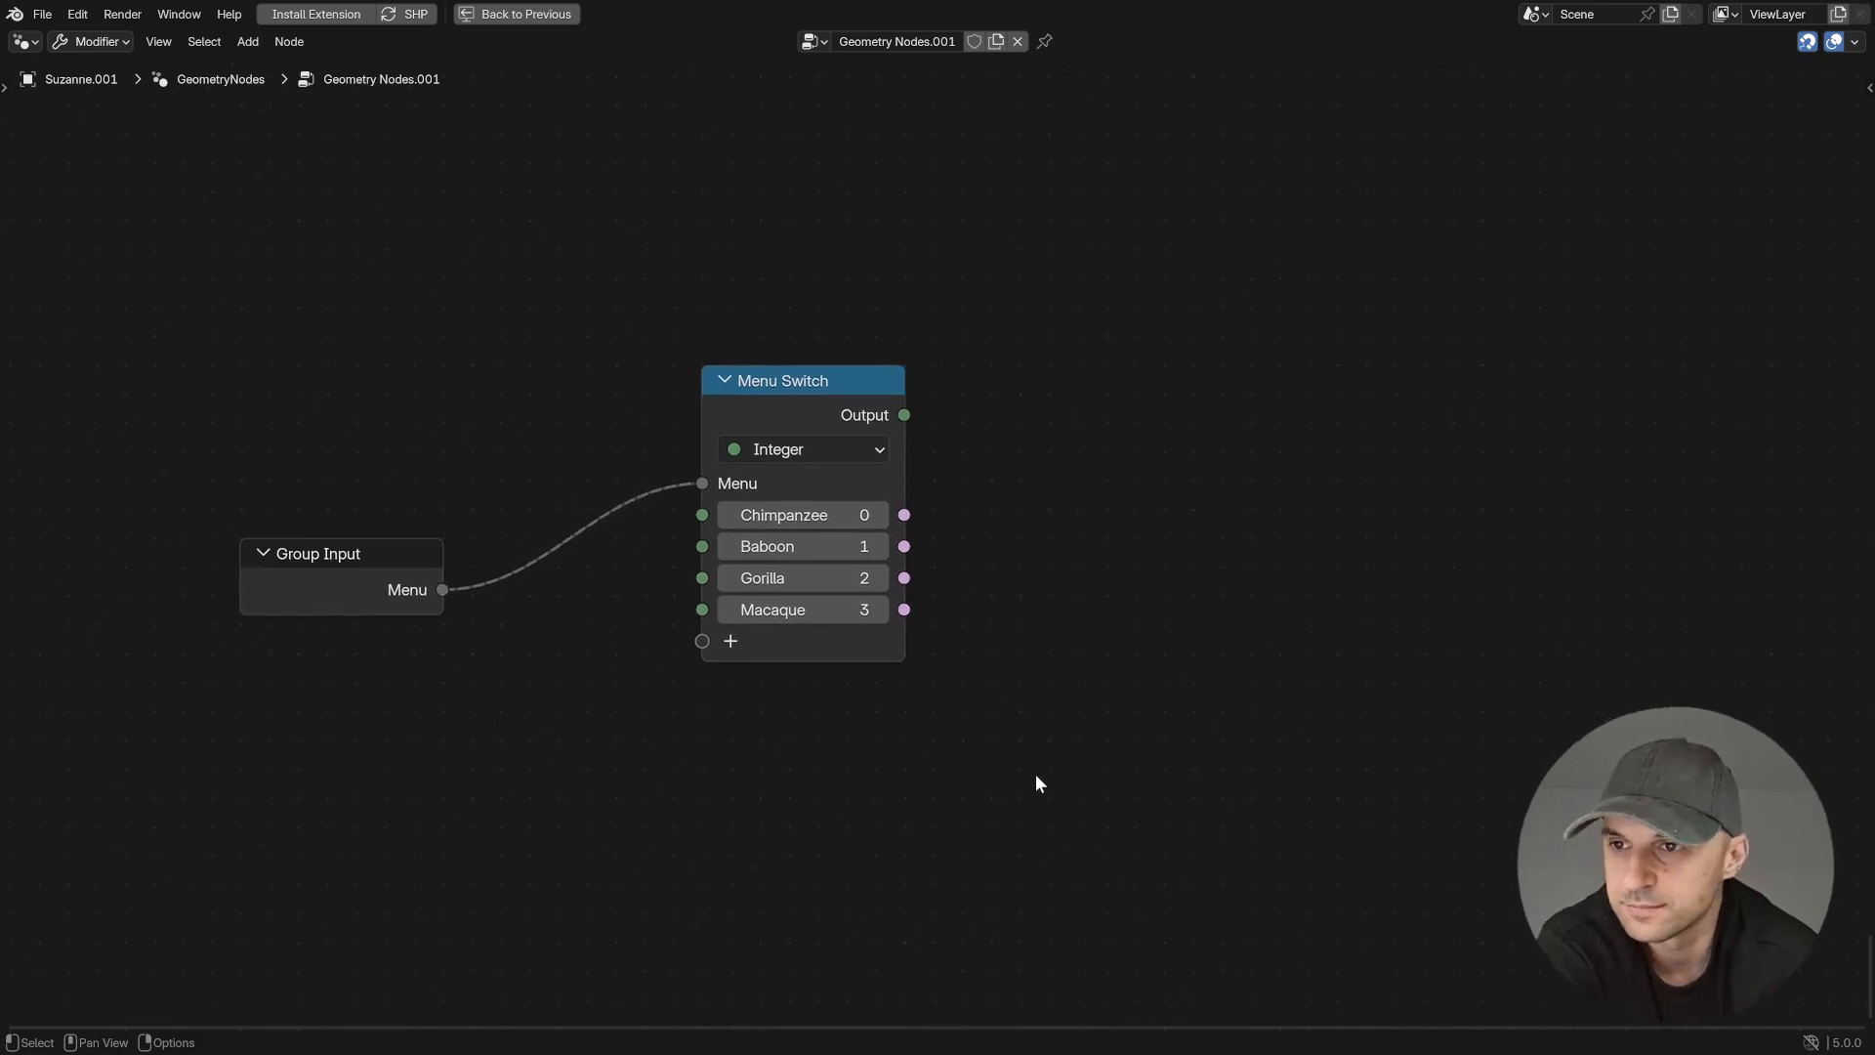
left_click_drag(905, 415, 1235, 324)
type("ind sw")
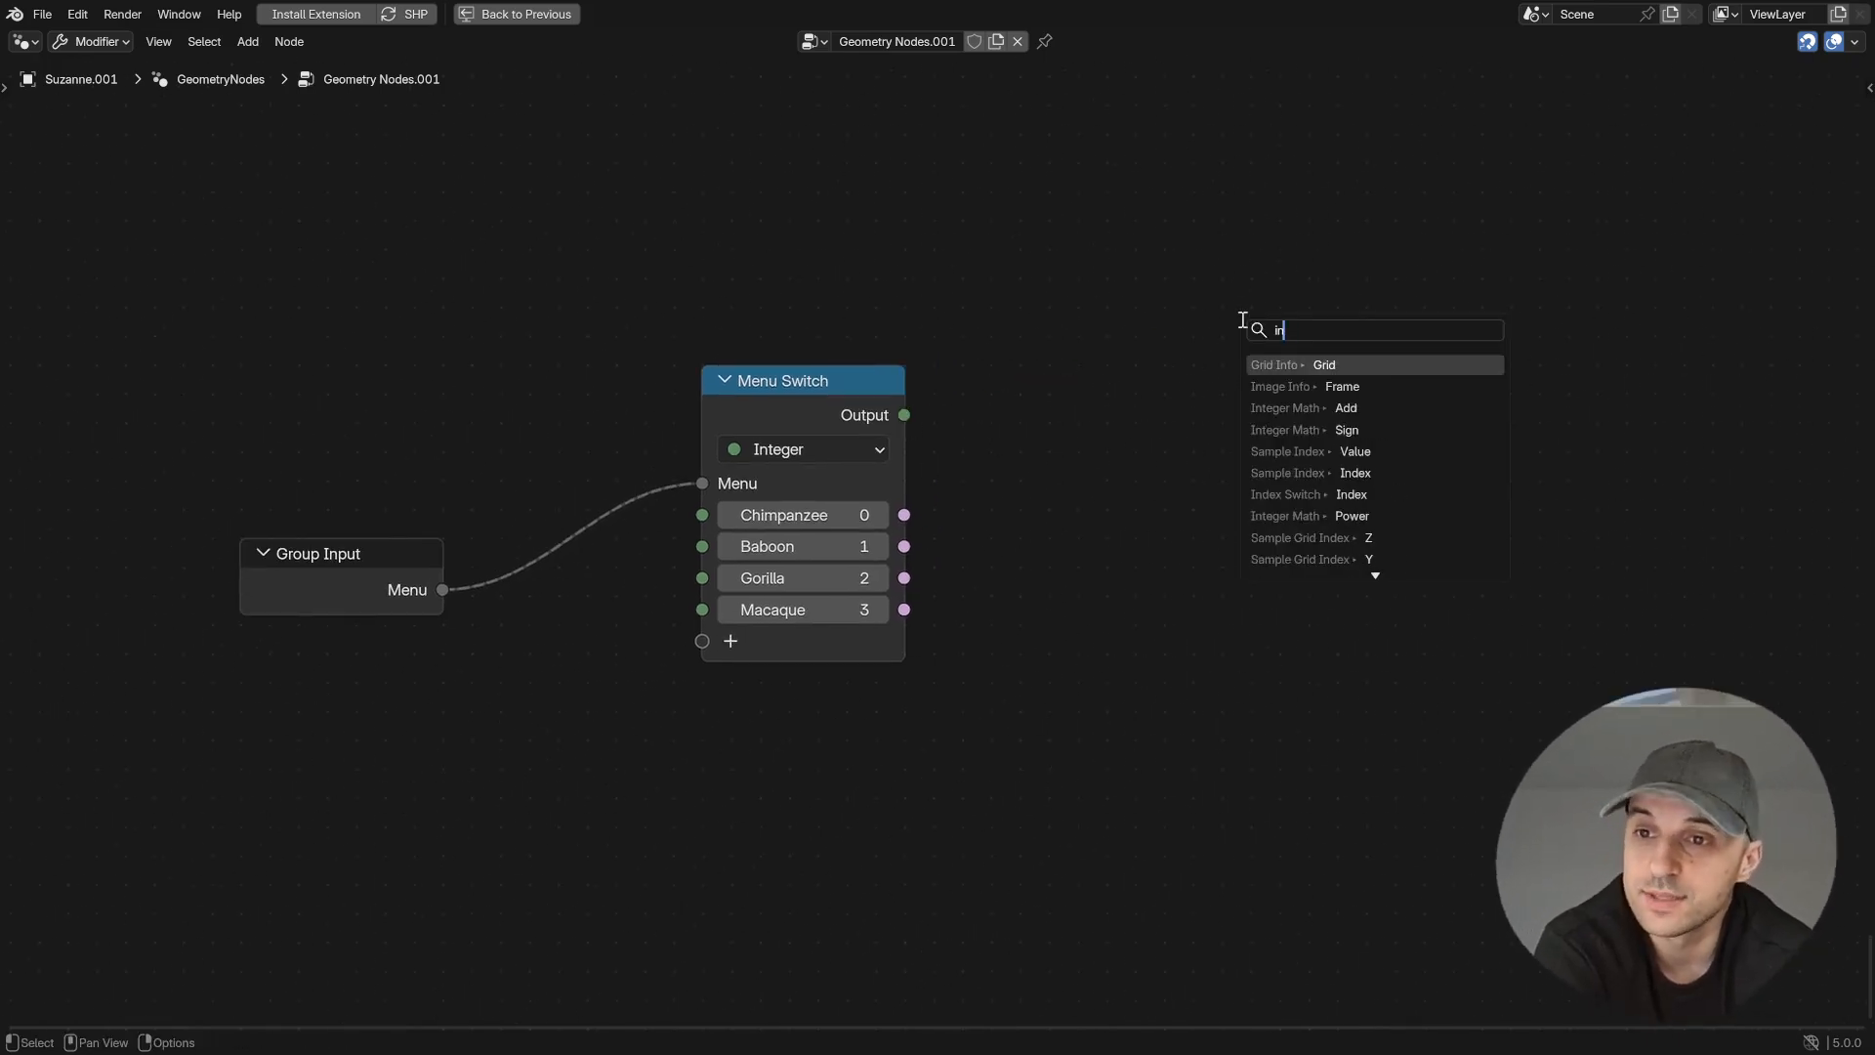
key("Return")
left_click(1155, 320)
middle_click_drag(1333, 600, 1205, 565)
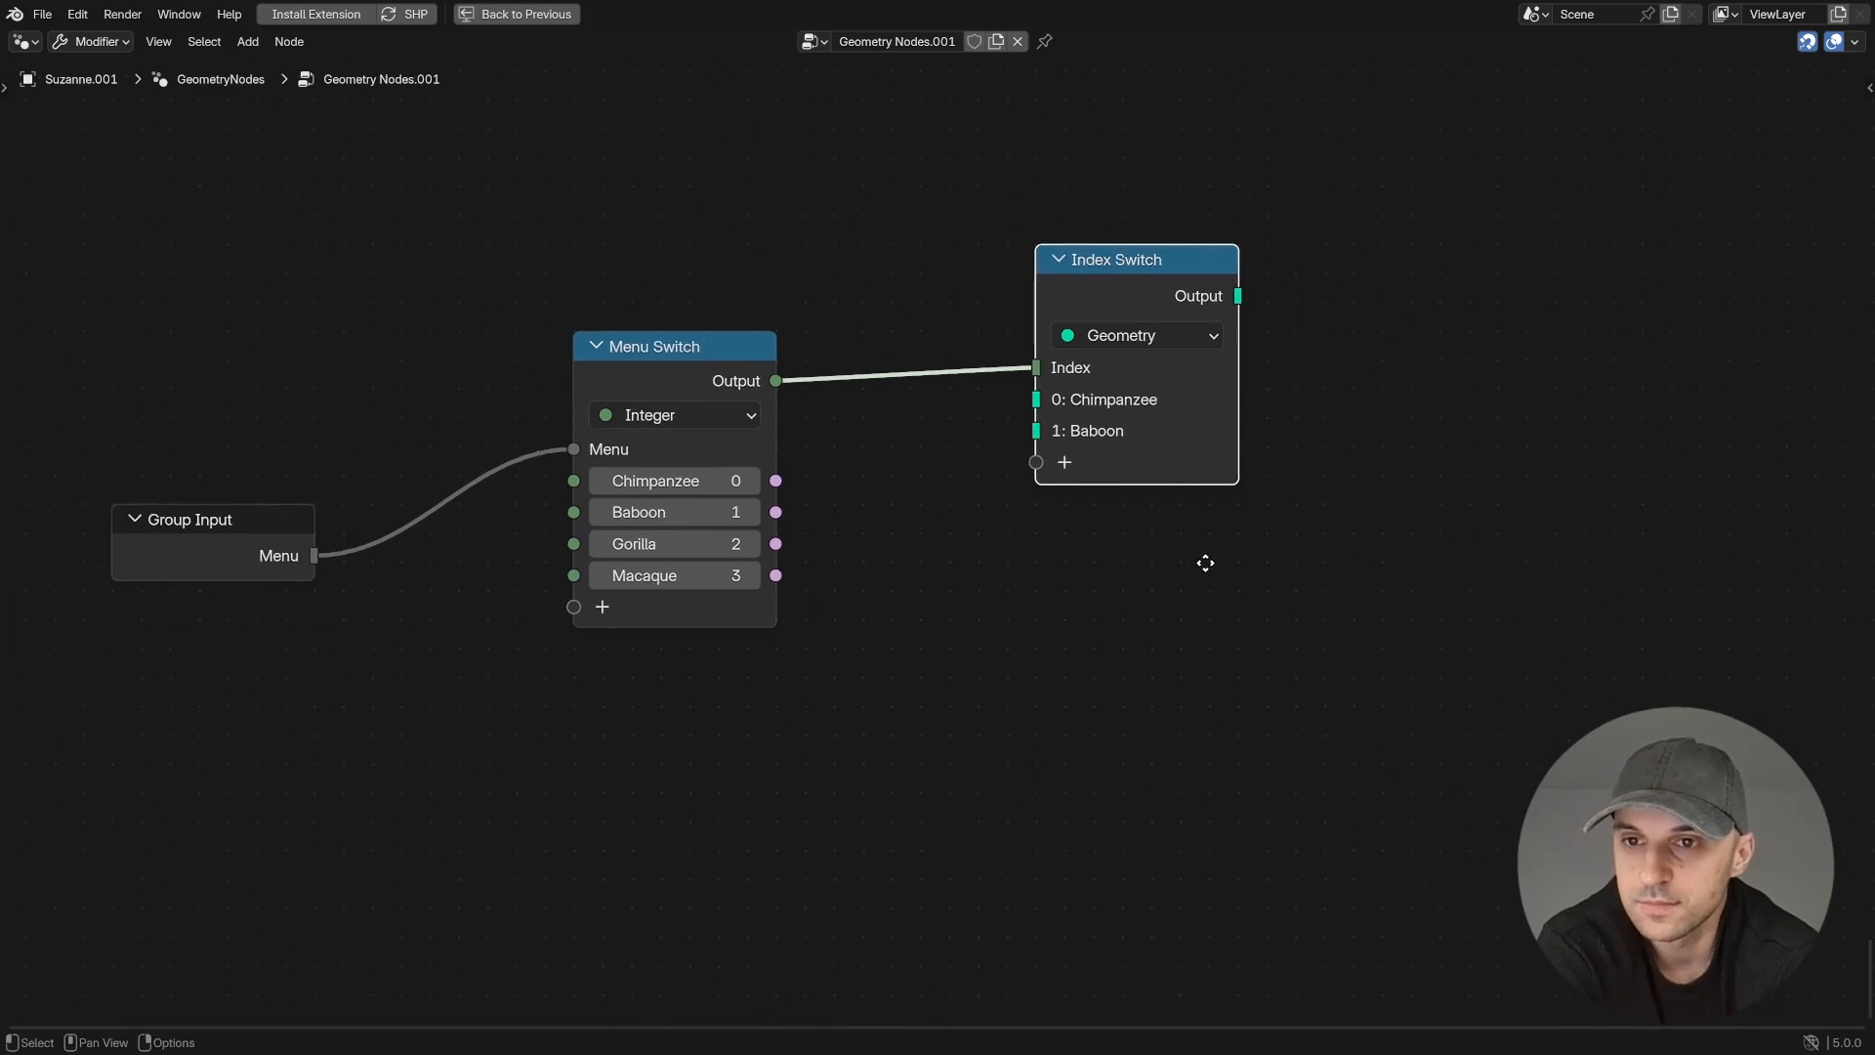
left_click(1067, 463)
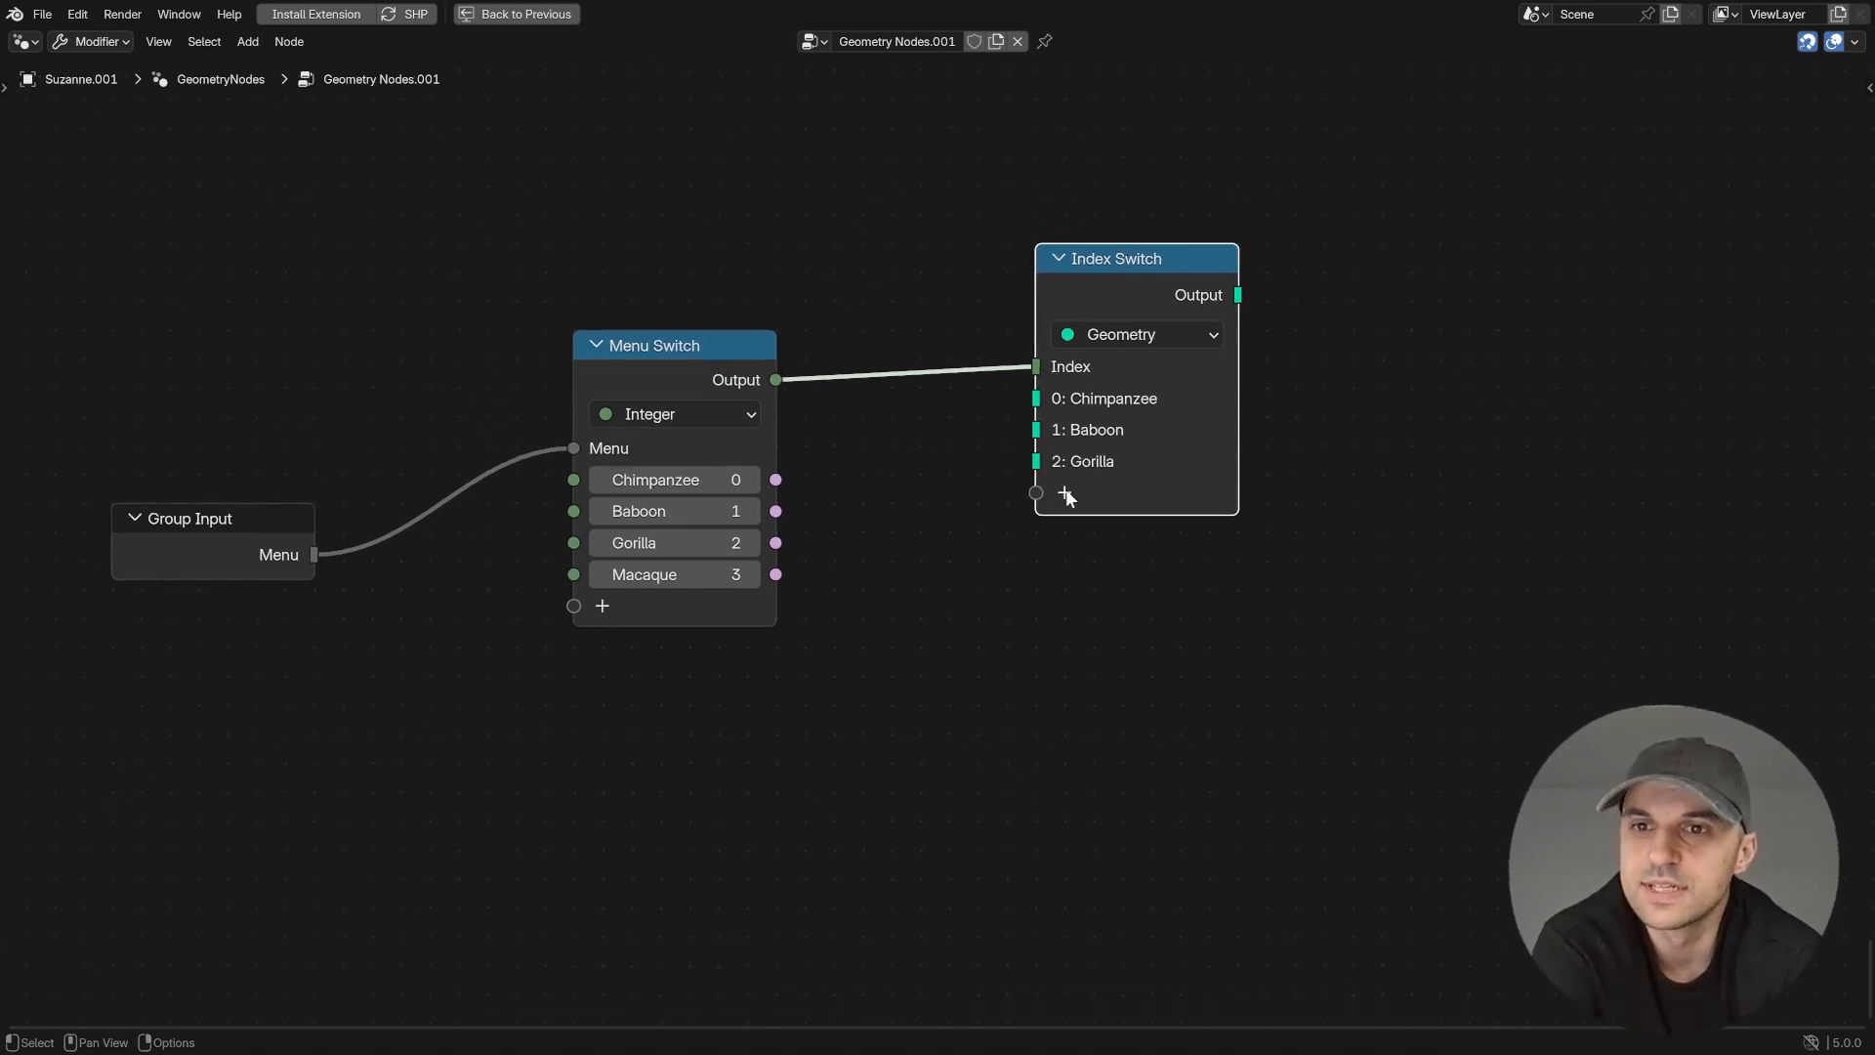
left_click(1065, 491)
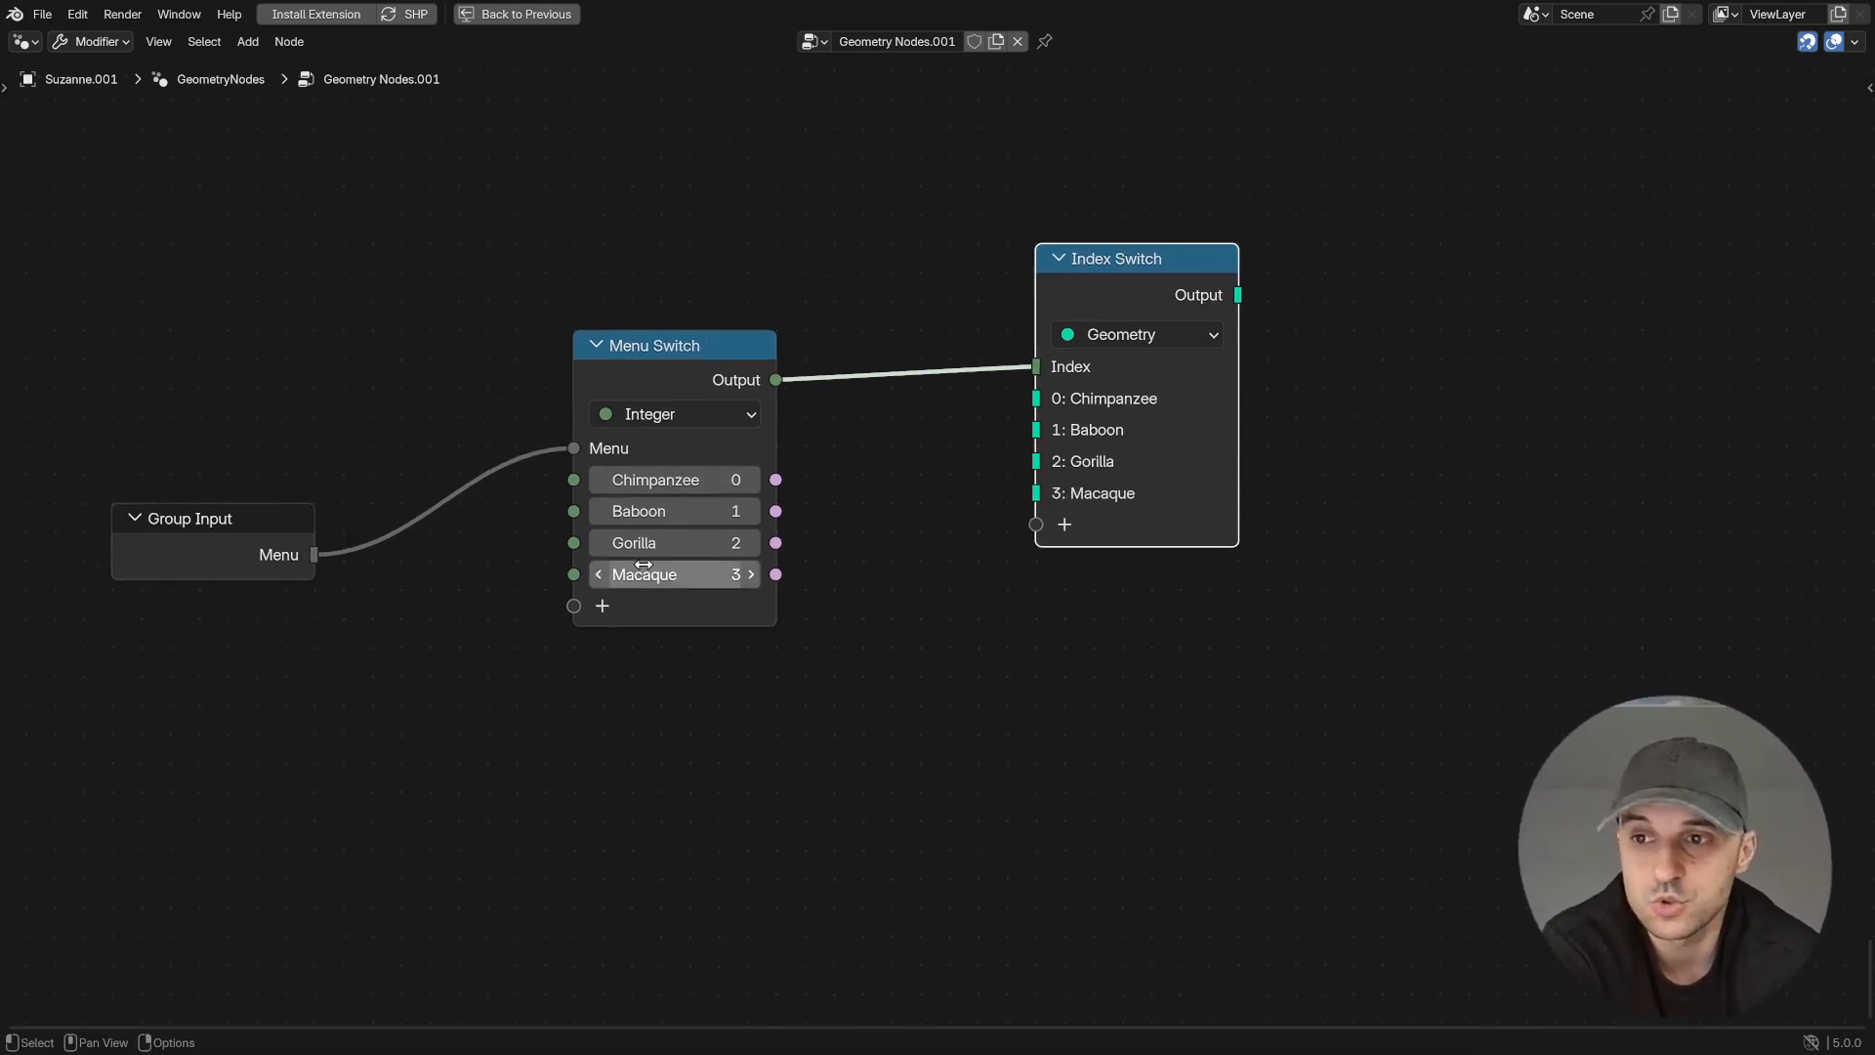
- Duplicate the Index Switch twice with its Menu Switch link kept, stacking the copies below the original
scroll(1047, 664, "down", 2)
left_click_drag(1061, 357, 1082, 273)
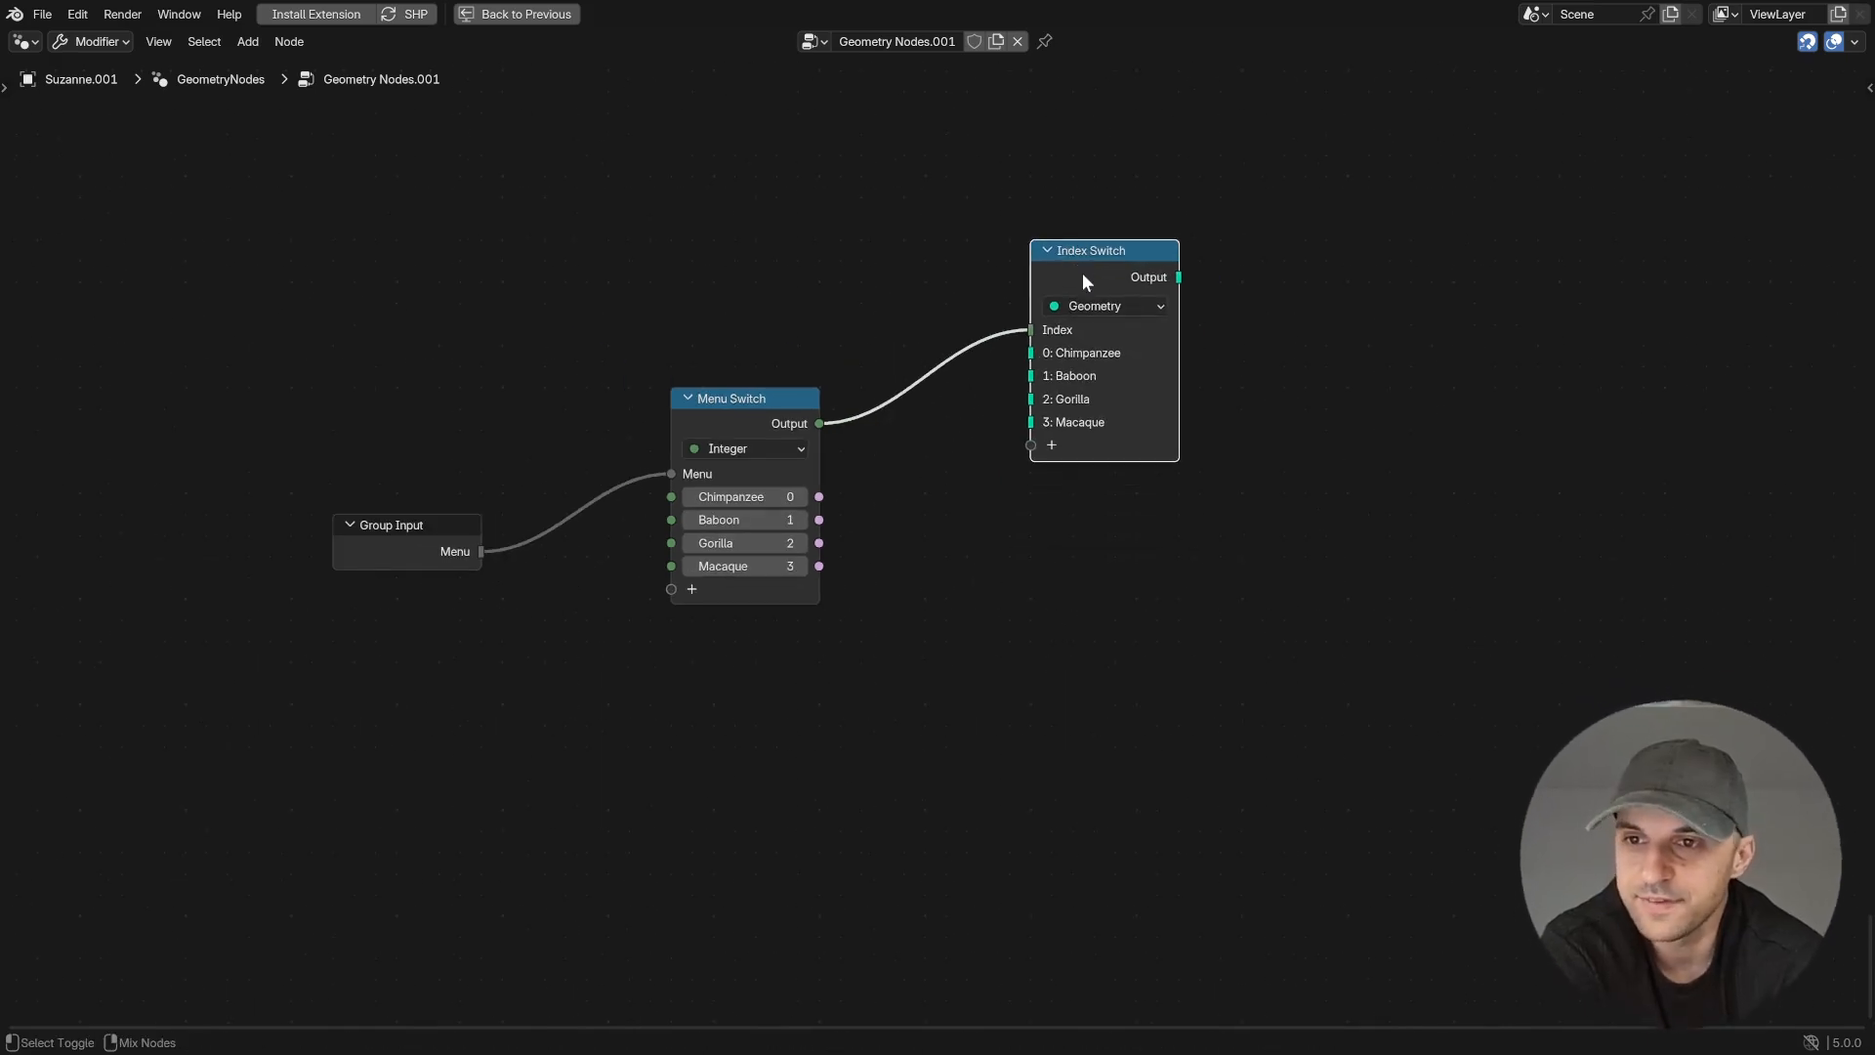
key("ctrl+shift+d")
left_click(1075, 506)
key("ctrl+shift+d")
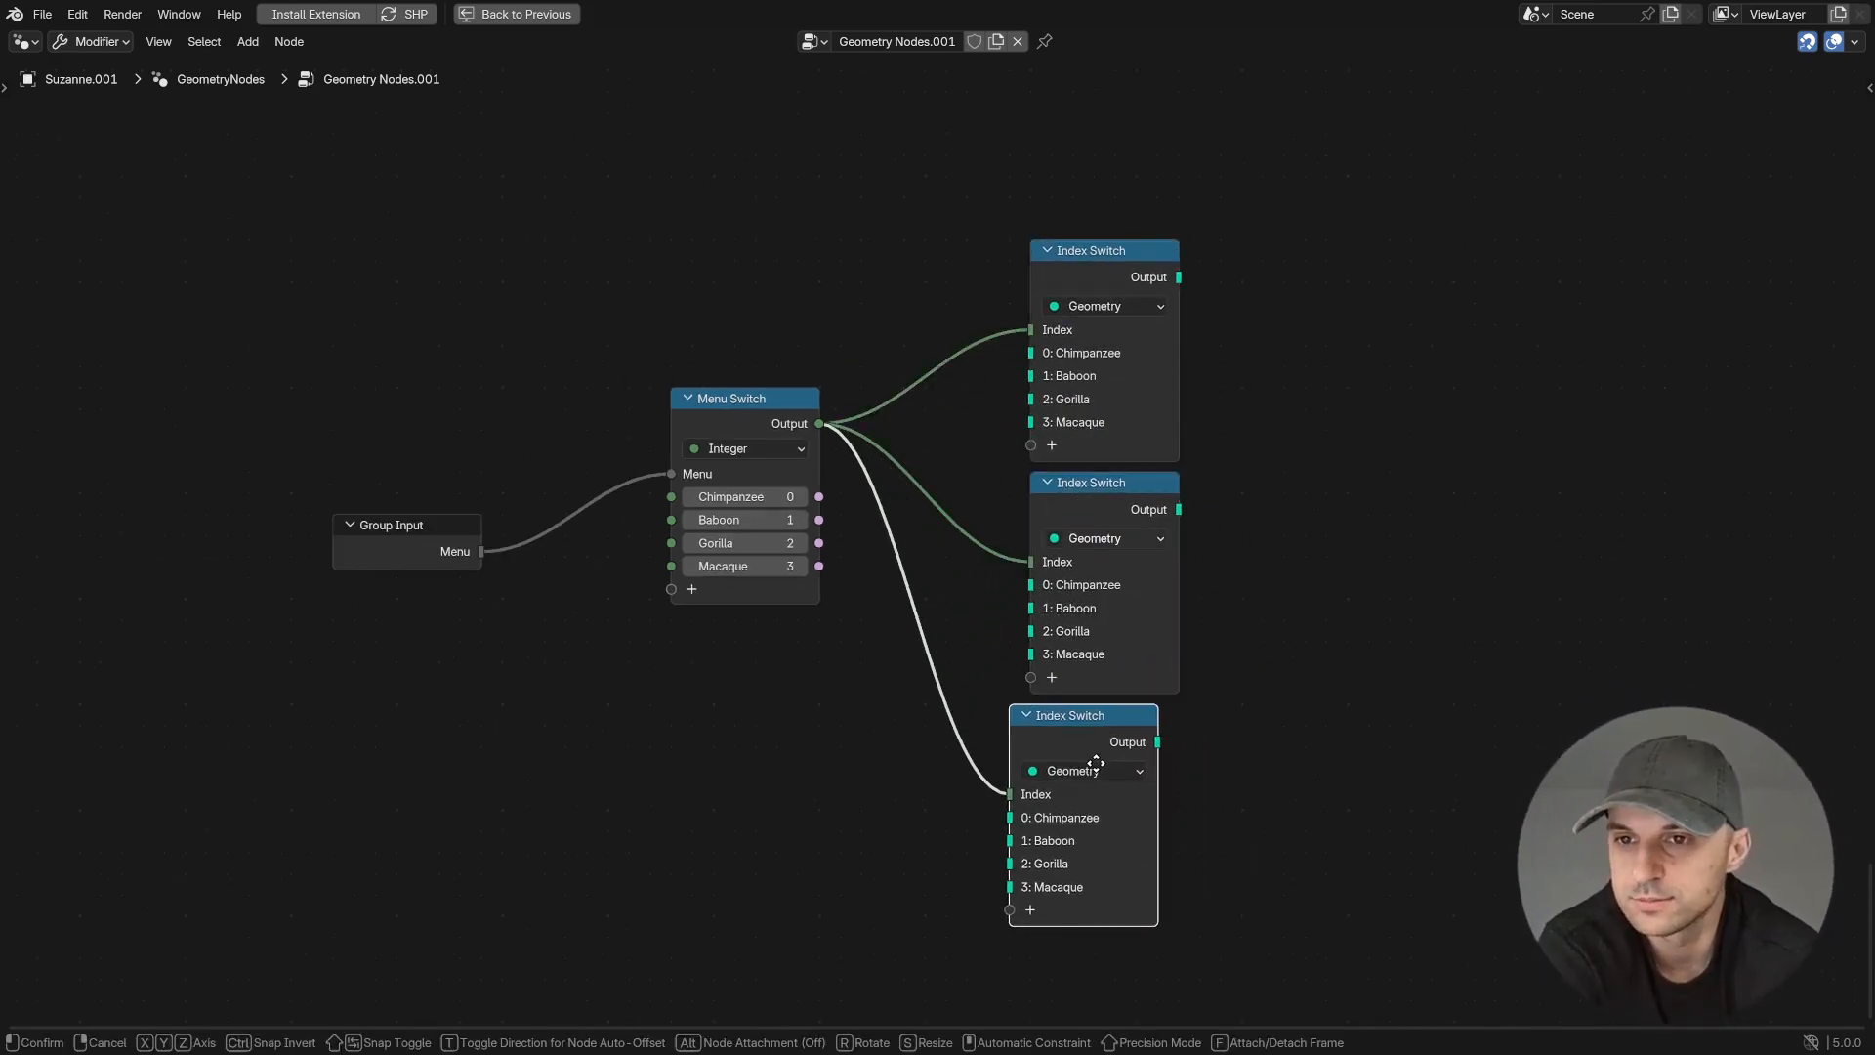
left_click(1076, 738)
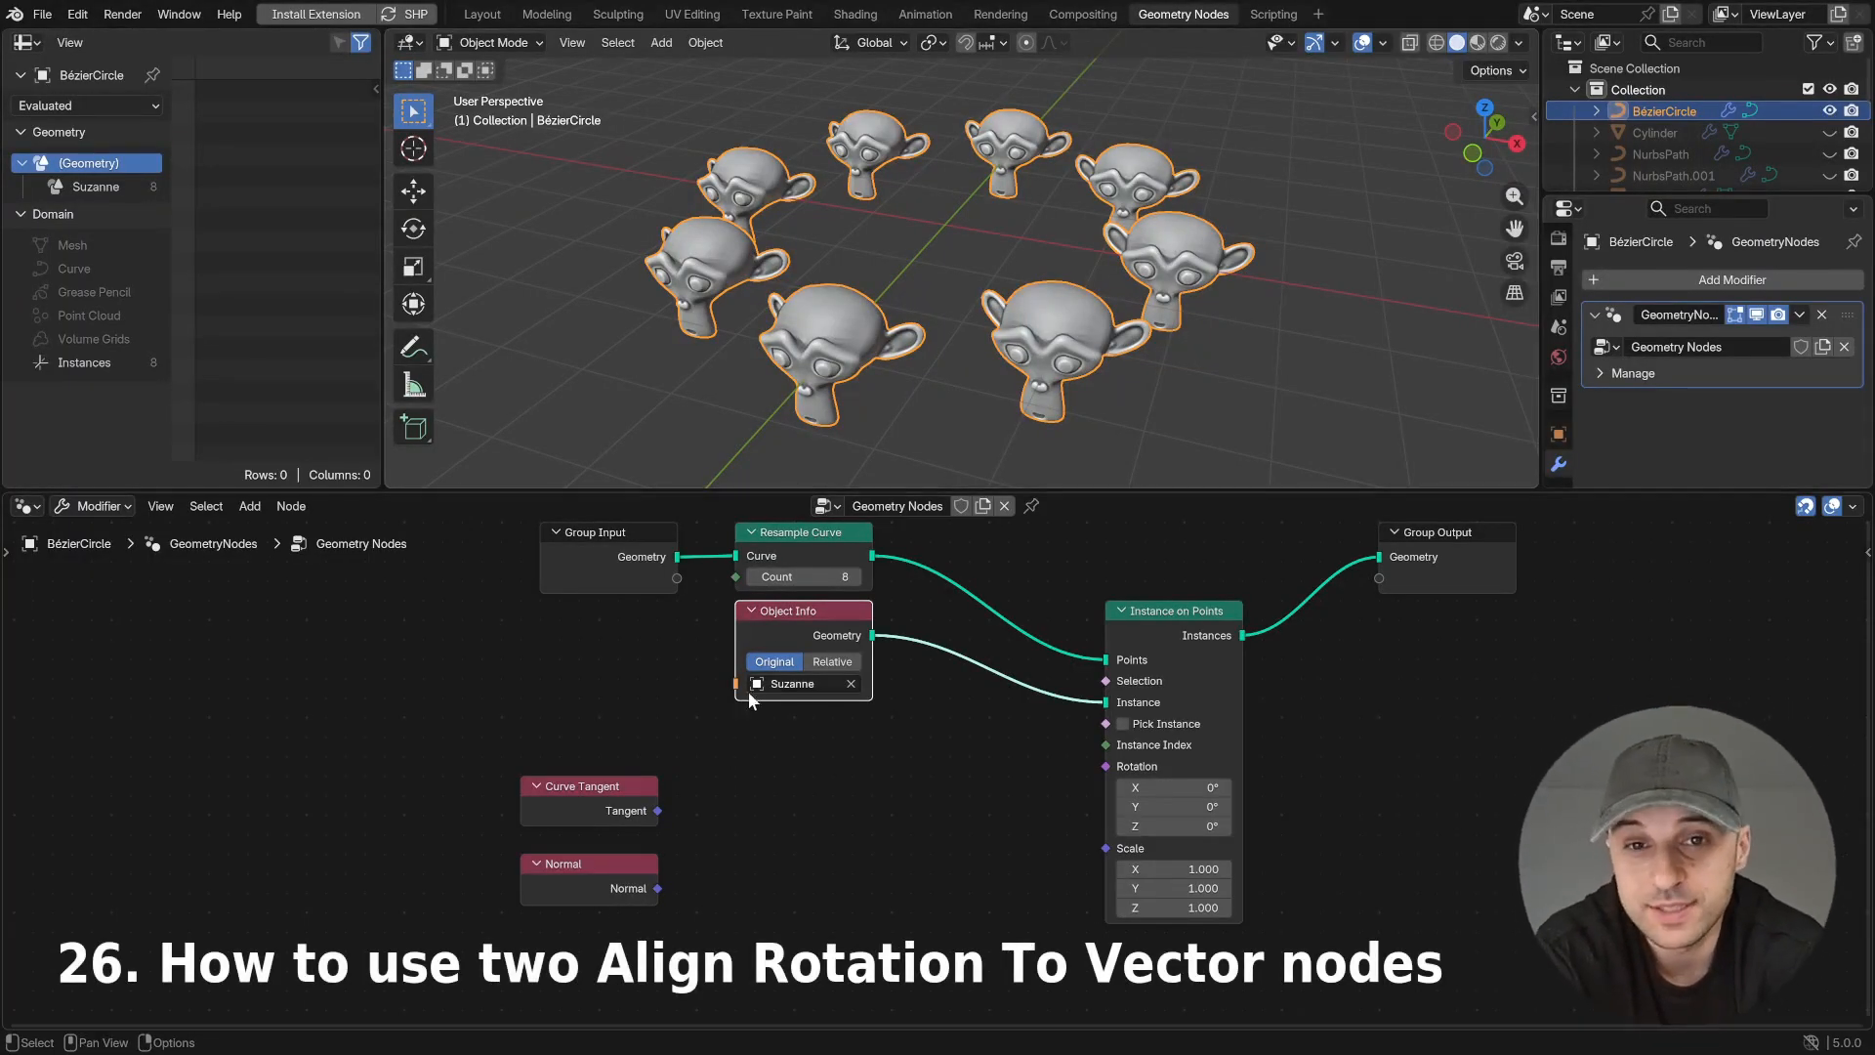
- Add an Align Rotation to Vector node driven by Curve Tangent and link it to the Rotation of Instance on Points
key("shift+a")
type("align")
key("Return")
left_click(747, 727)
left_click_drag(892, 788, 1124, 755)
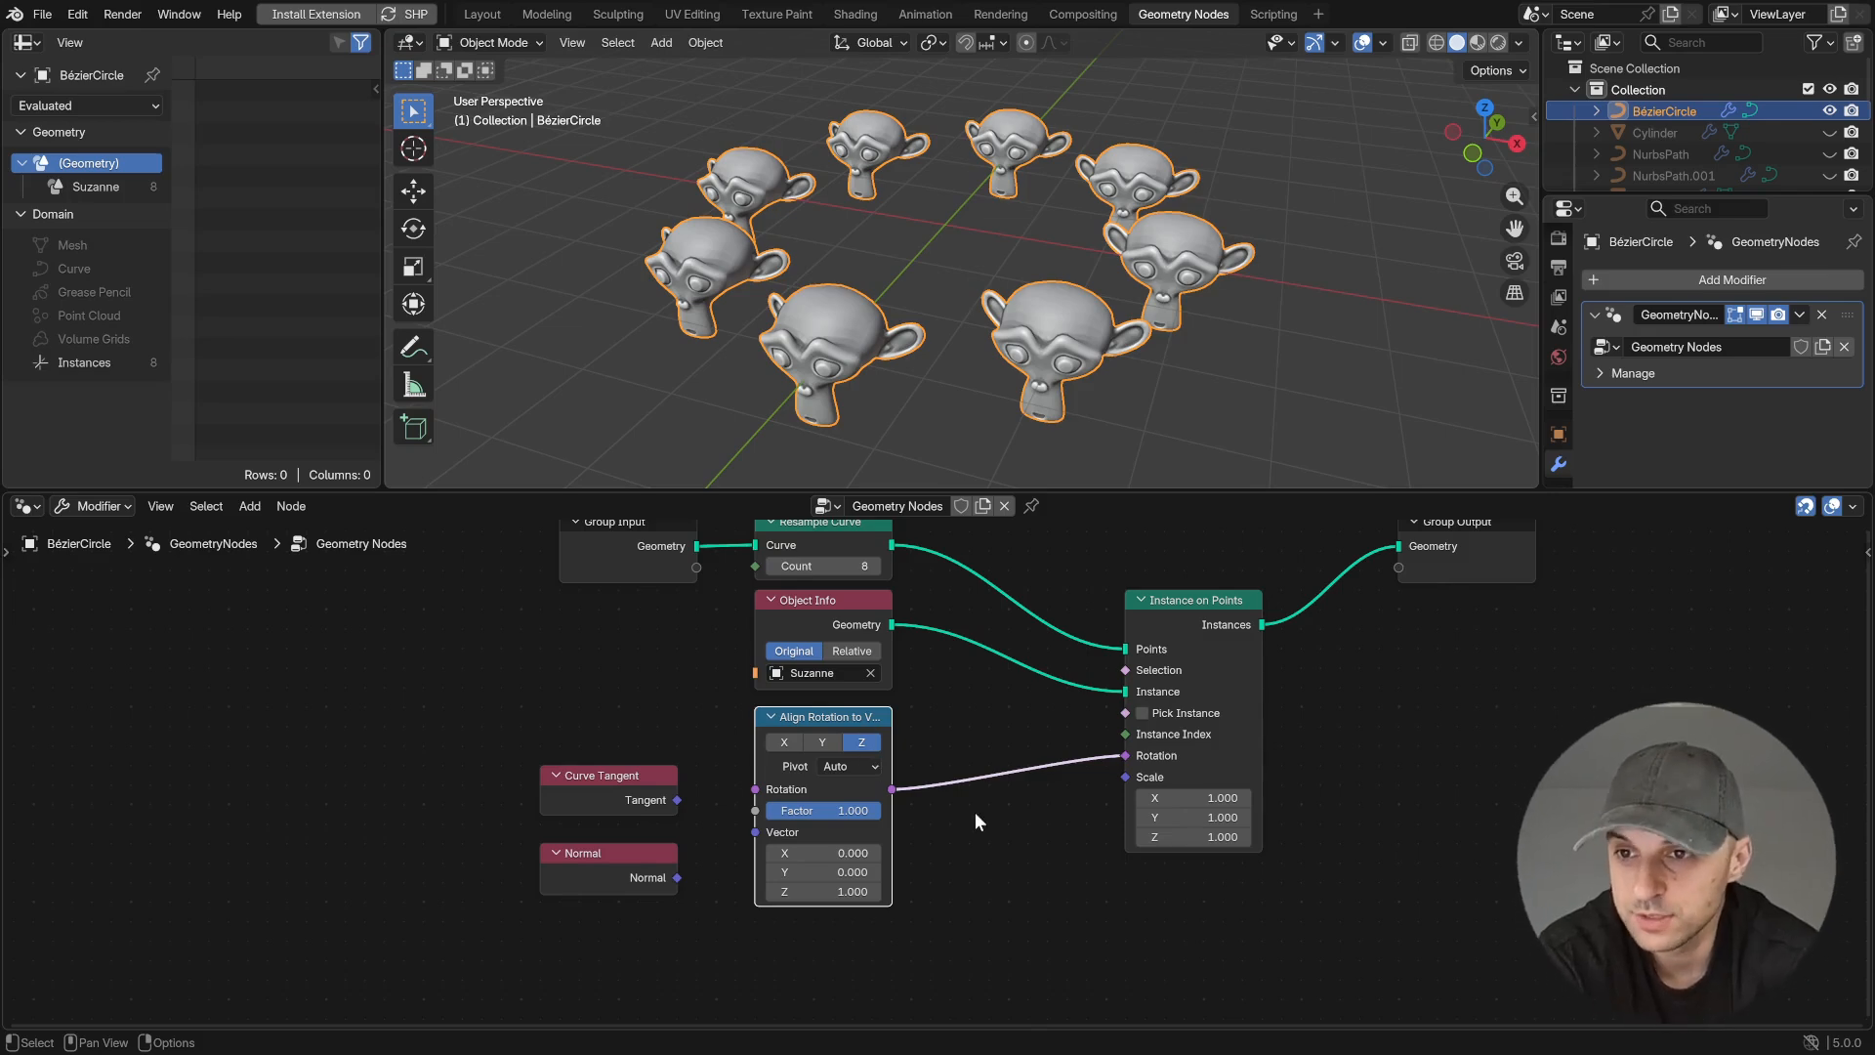
left_click_drag(678, 799, 754, 832)
middle_click_drag(747, 868, 895, 889)
middle_click_drag(1079, 347, 1104, 359)
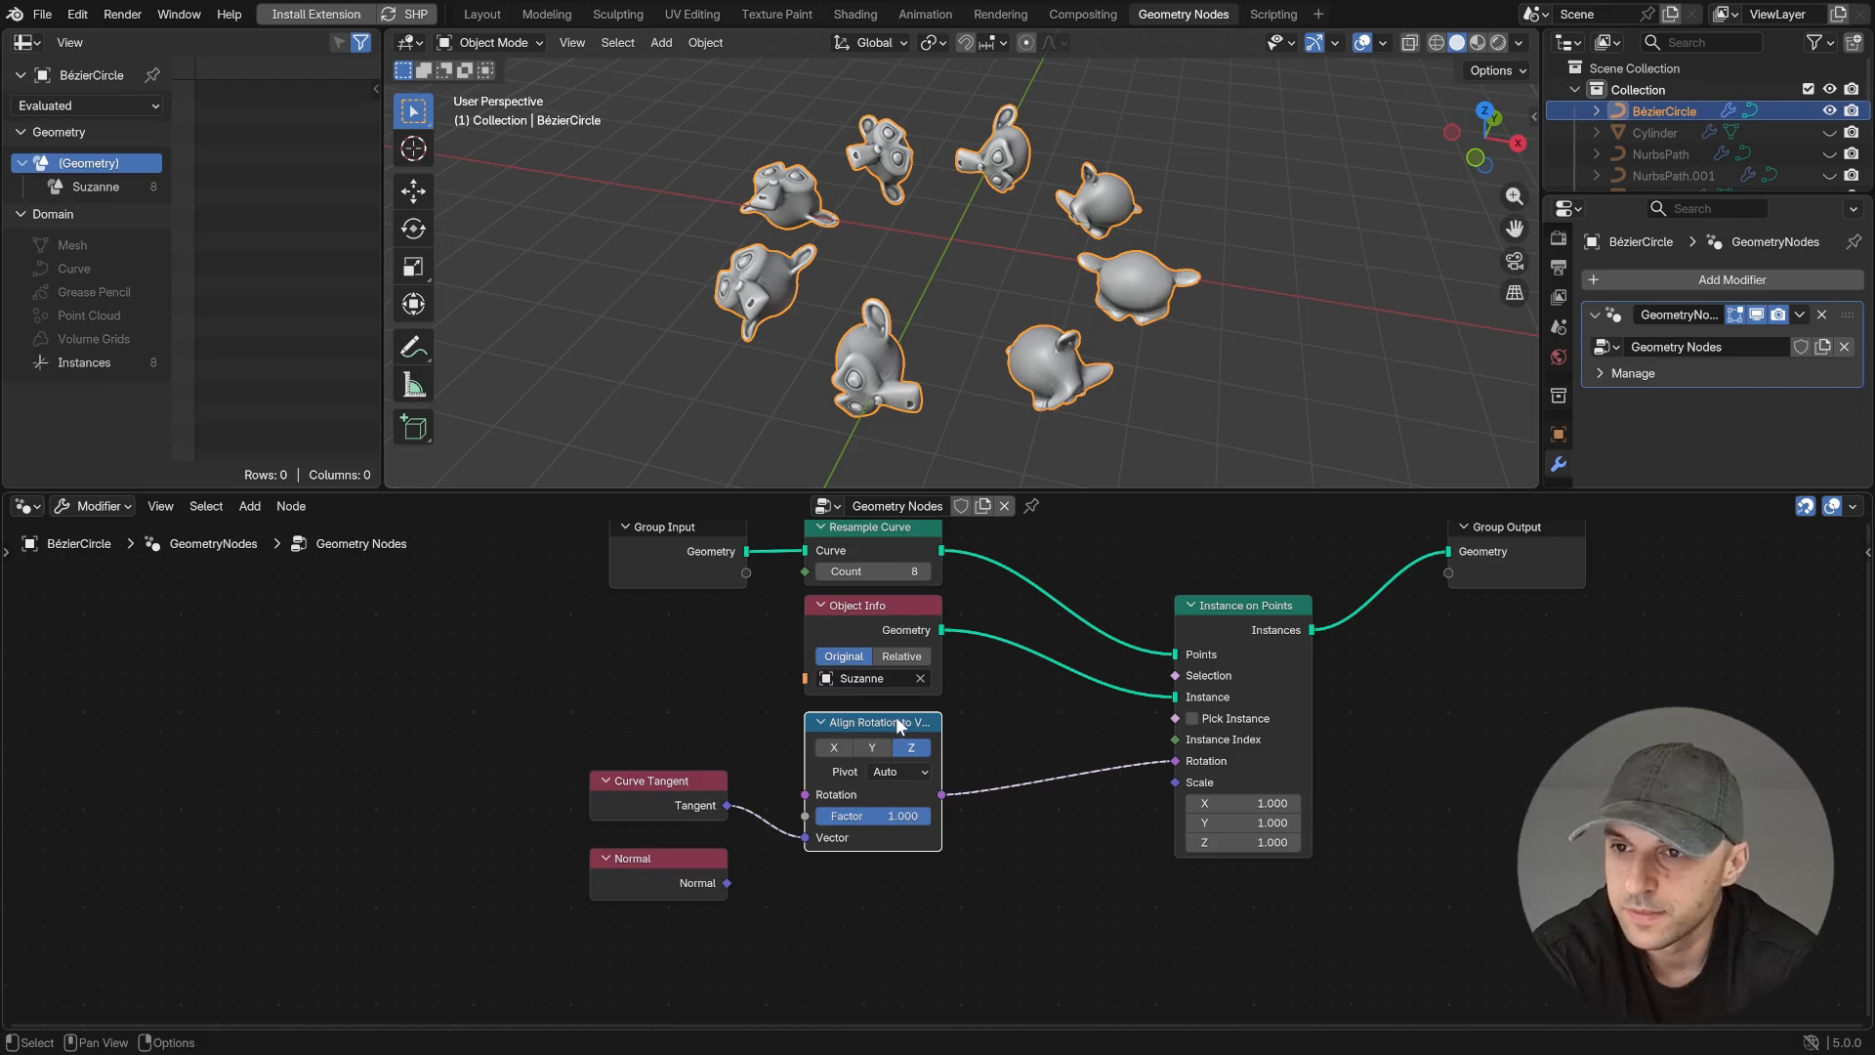
- Duplicate the Align Rotation to Vector node and insert the copy between the original and Instance on Points' Rotation
key("shift+d")
left_click(1081, 789)
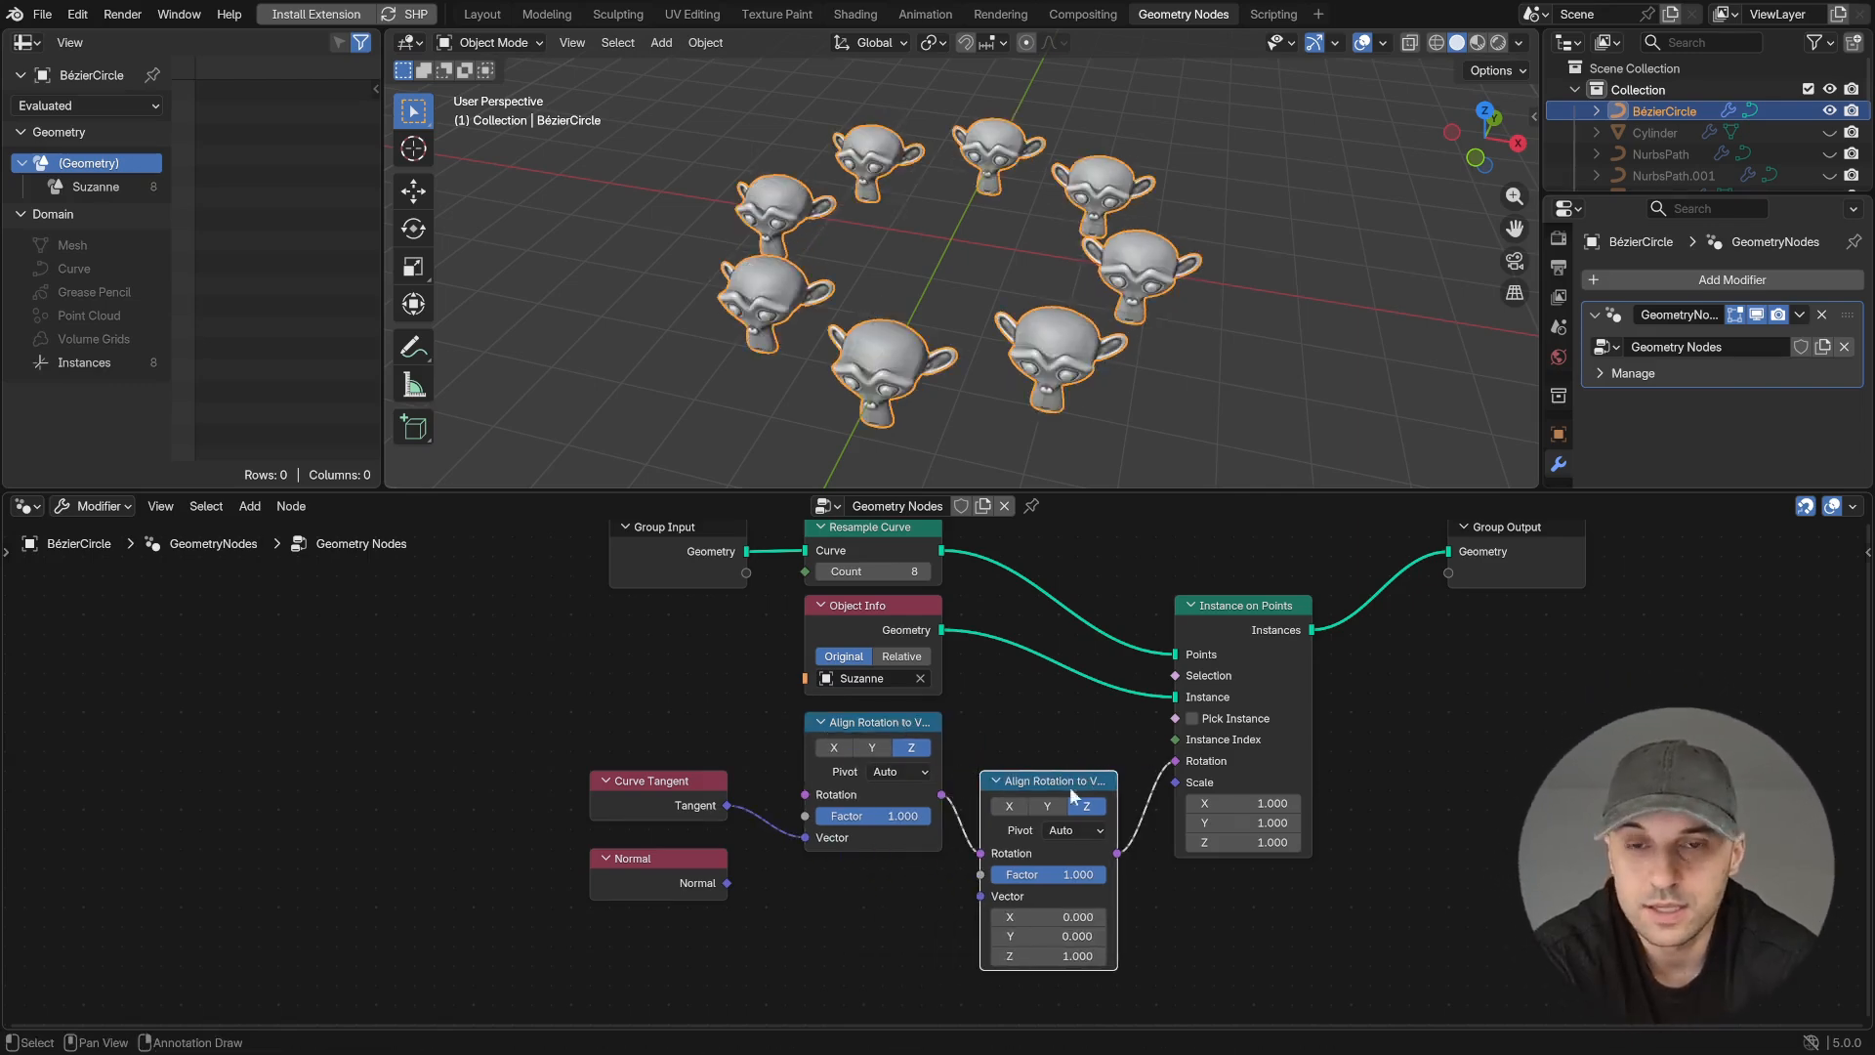
middle_click_drag(897, 909, 862, 874)
scroll(860, 872, "up", 1)
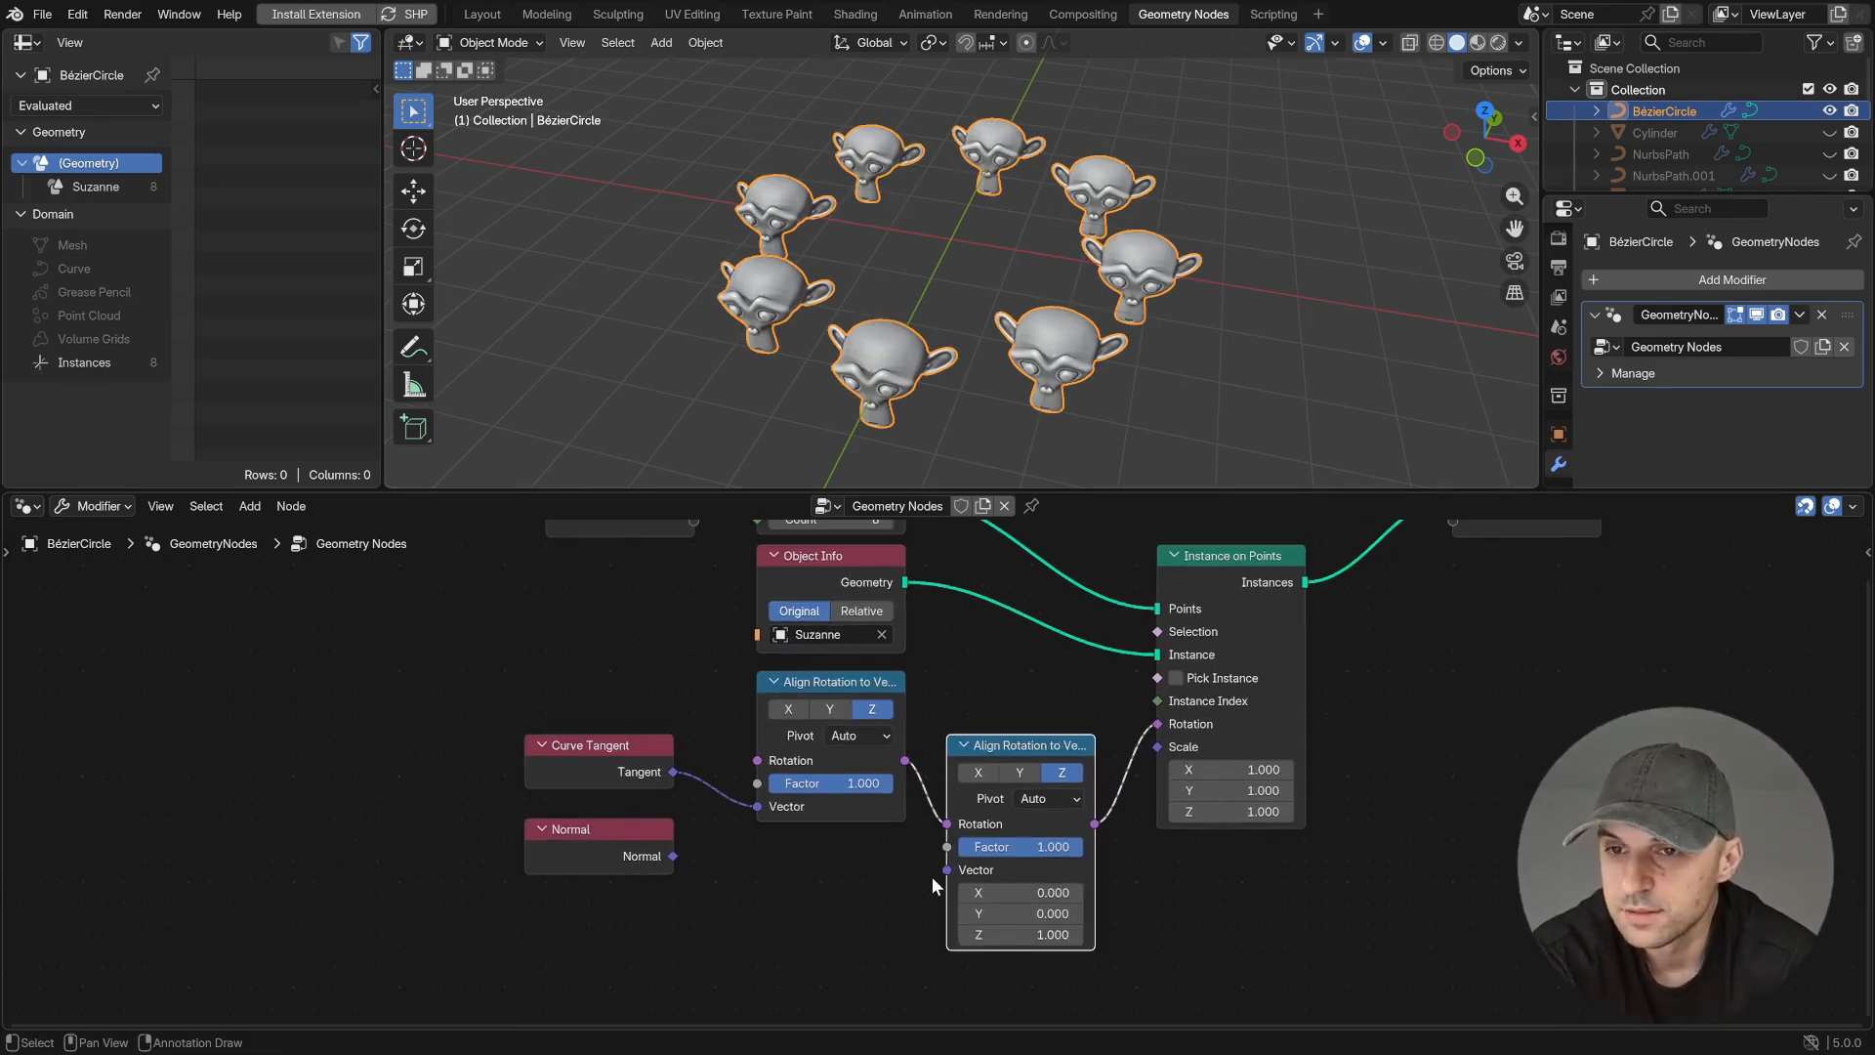
- Set the second Align Rotation to Vector node to the Y axis with Pivot Z, and link Normal to its Vector
left_click(1021, 772)
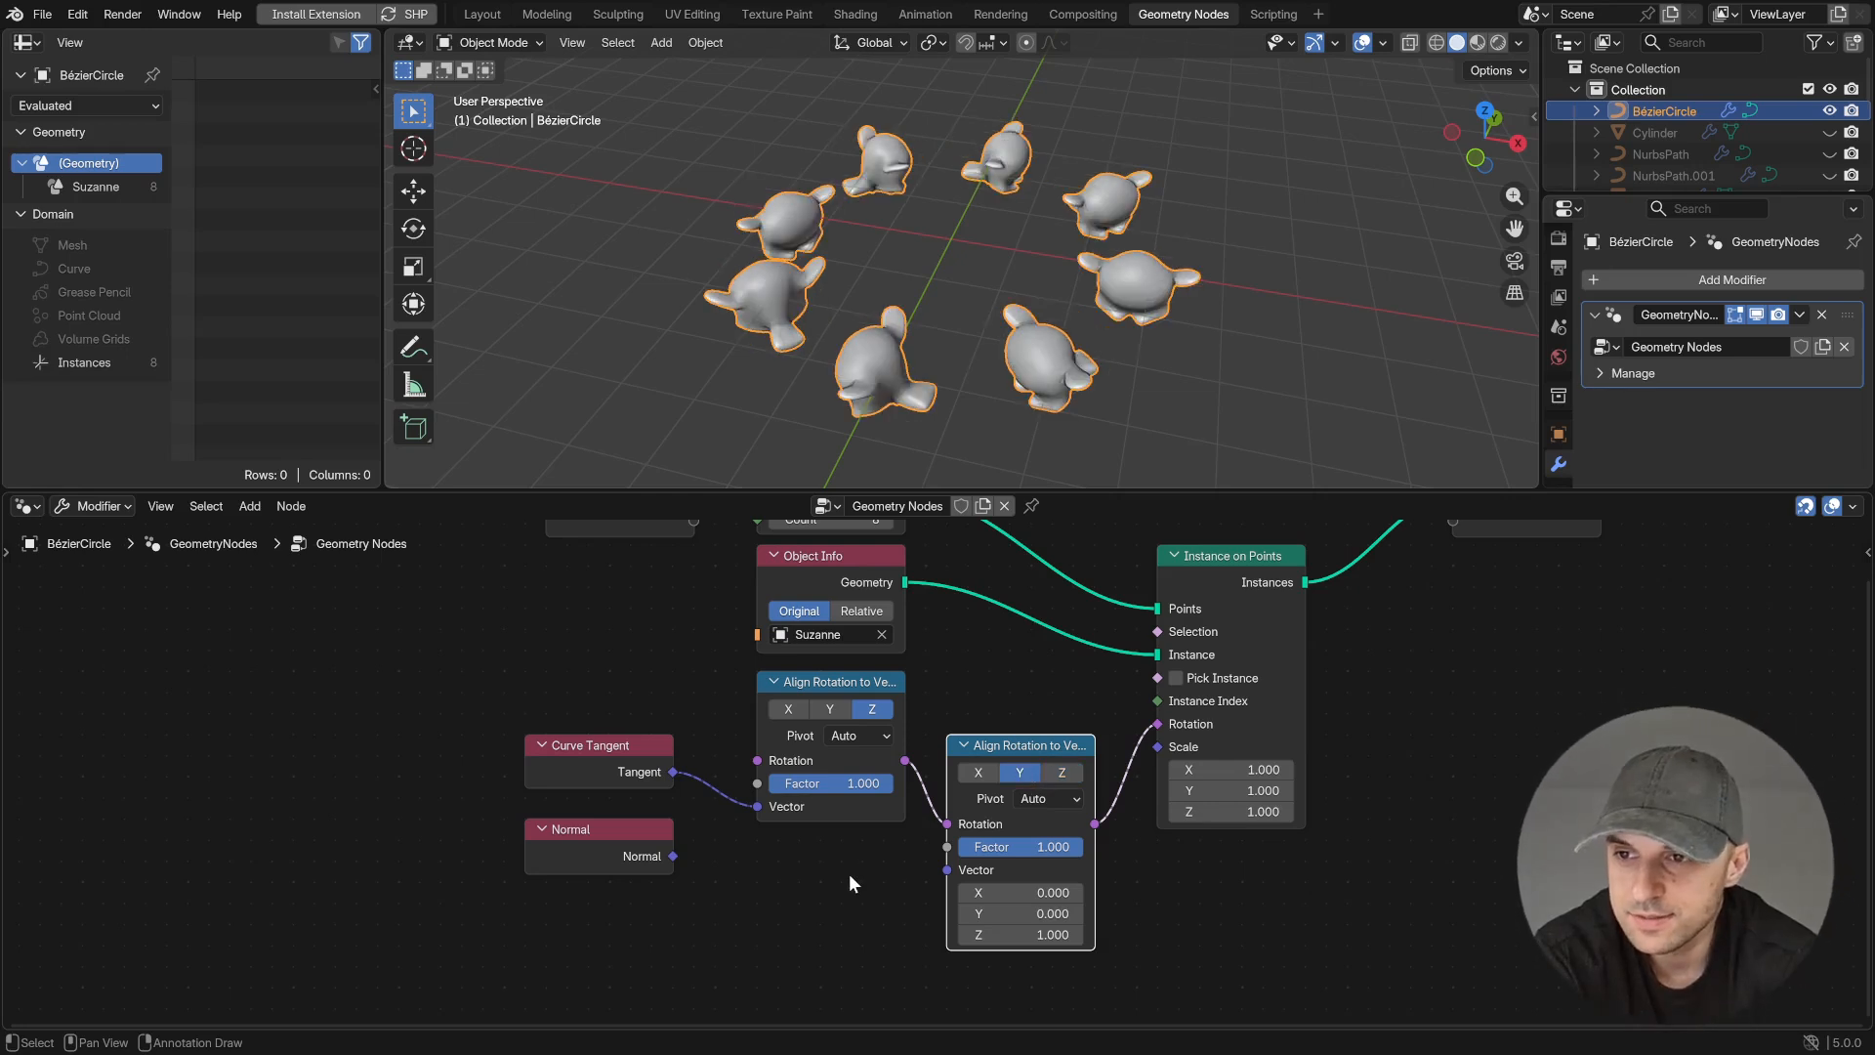
left_click(1051, 804)
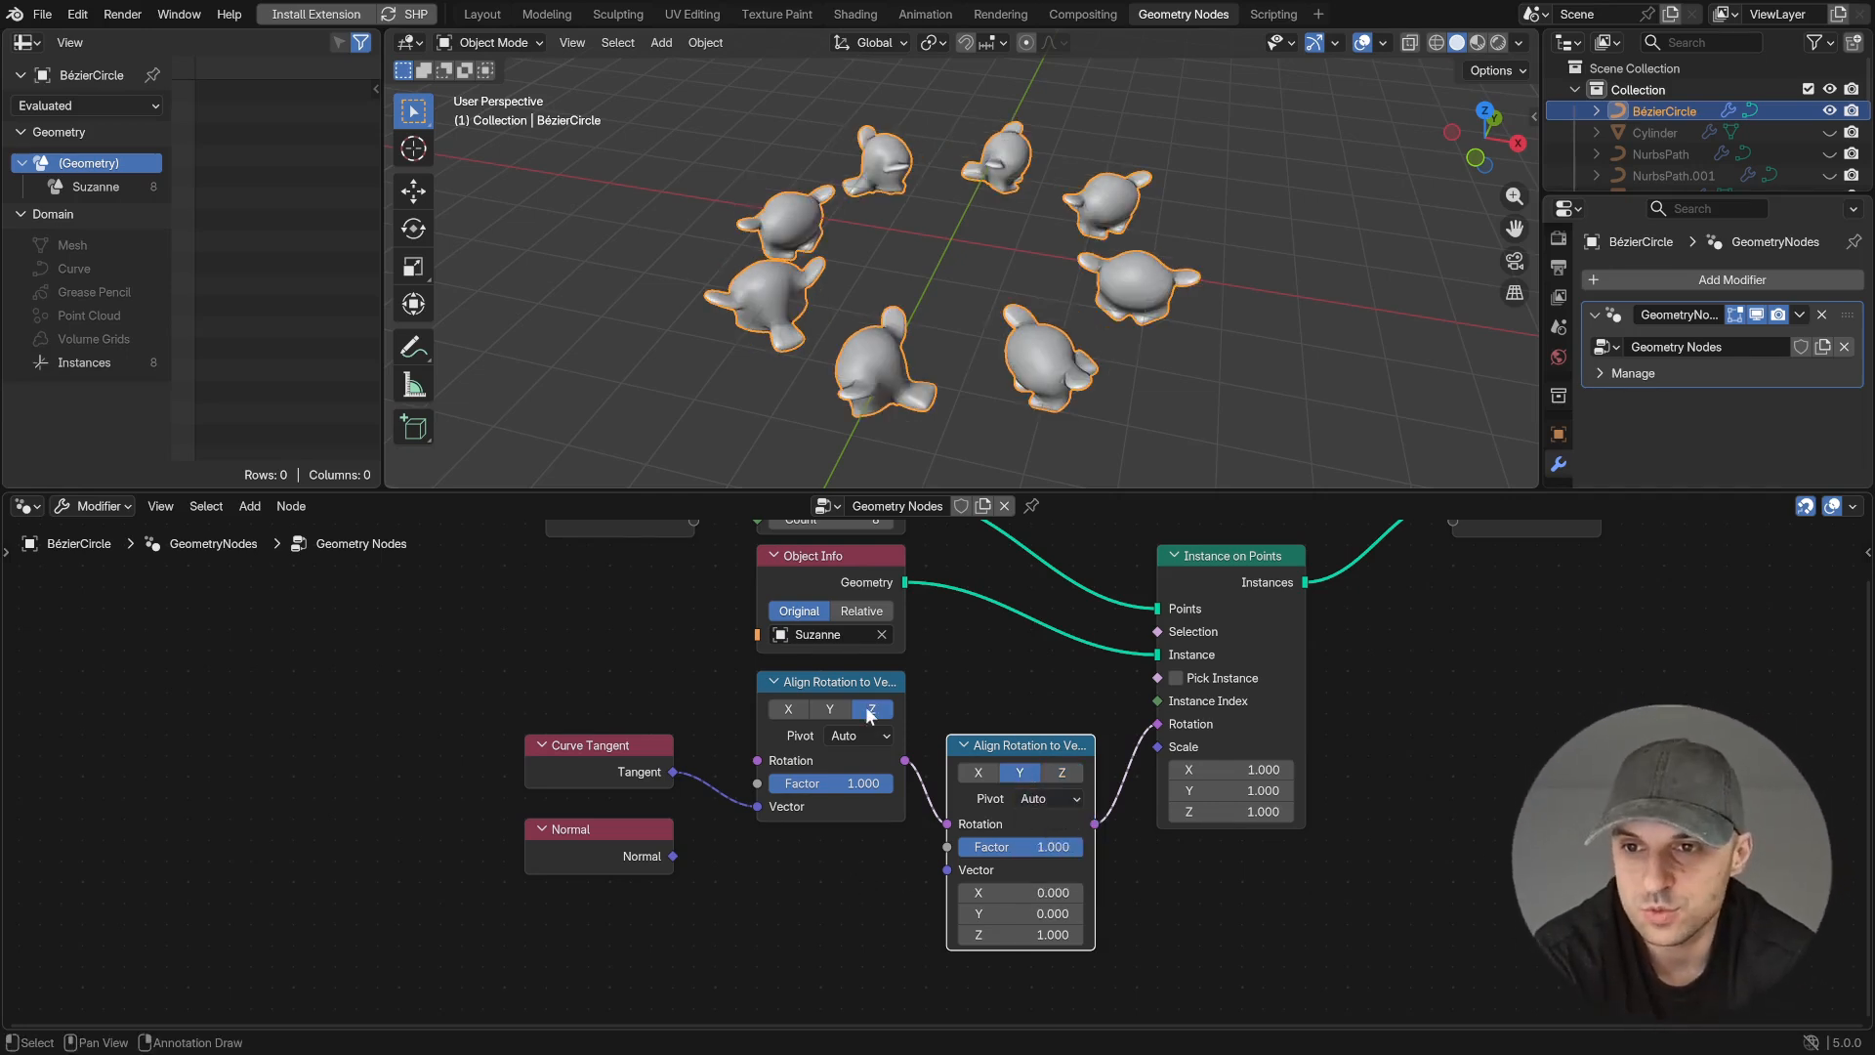
left_click(1047, 799)
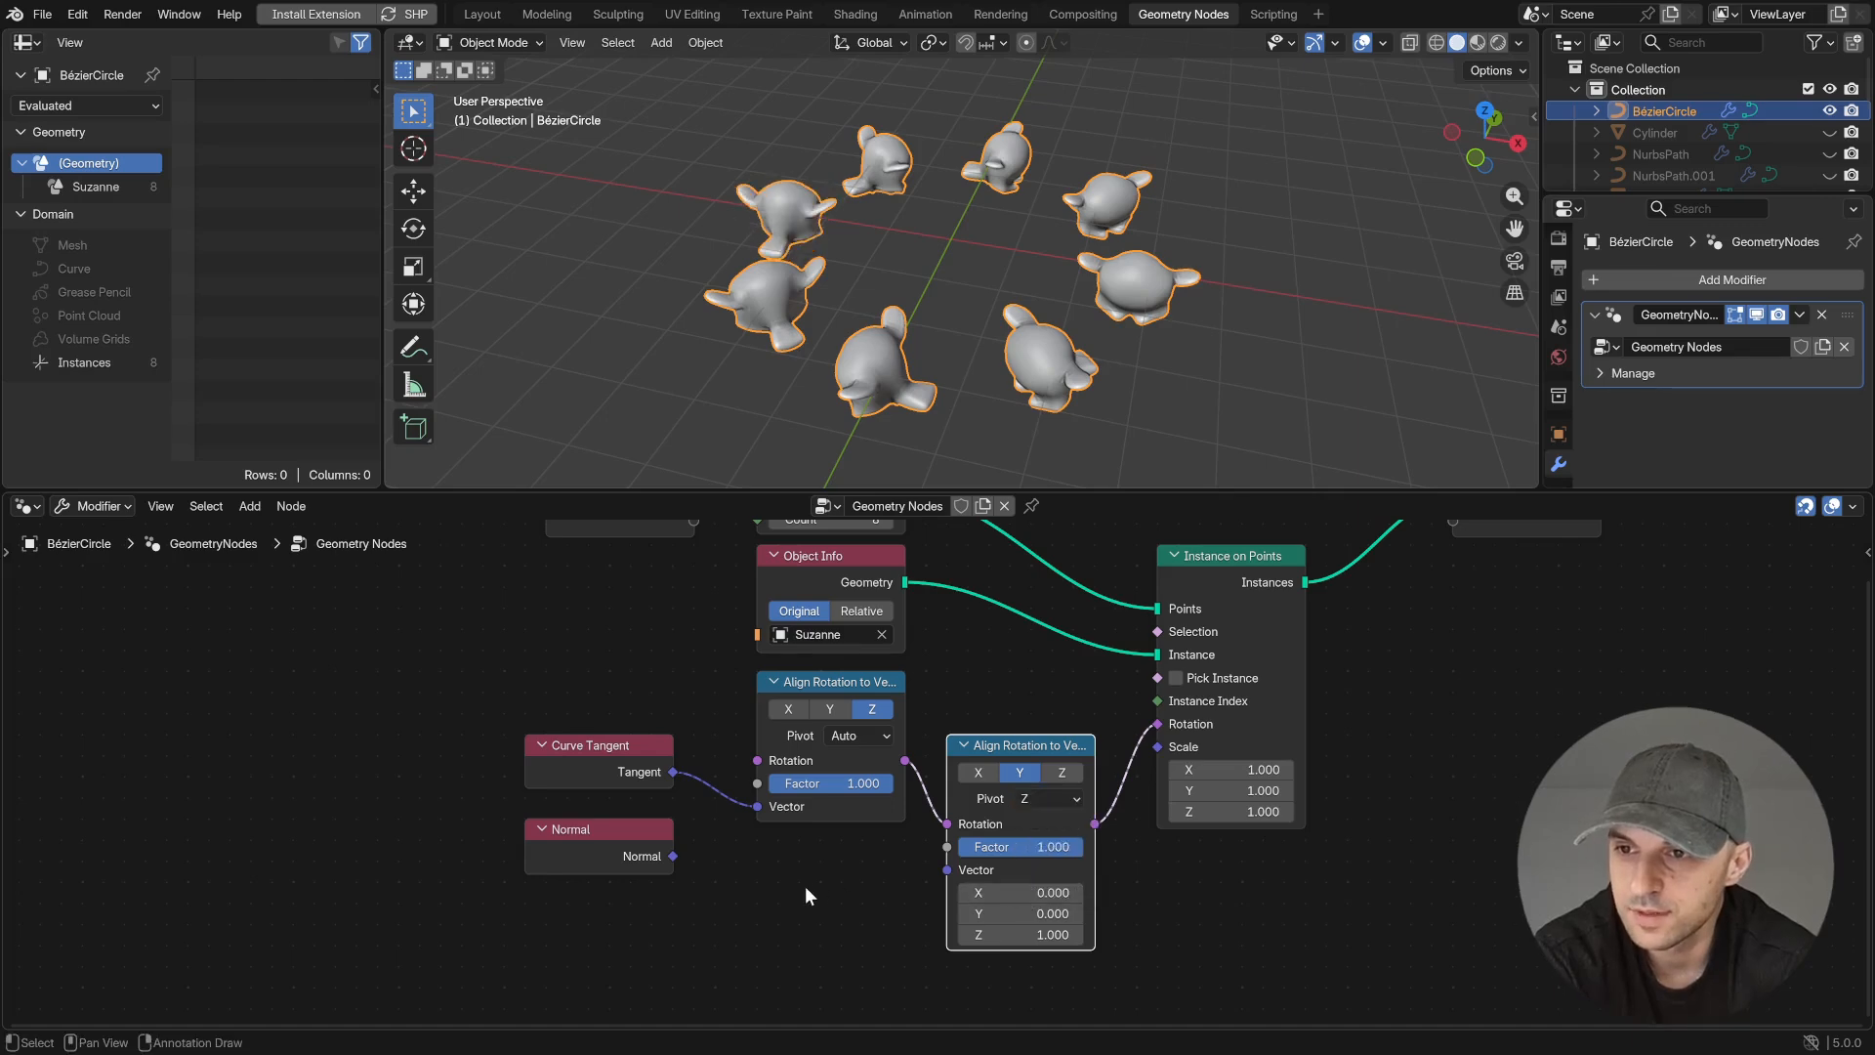
left_click_drag(673, 856, 946, 869)
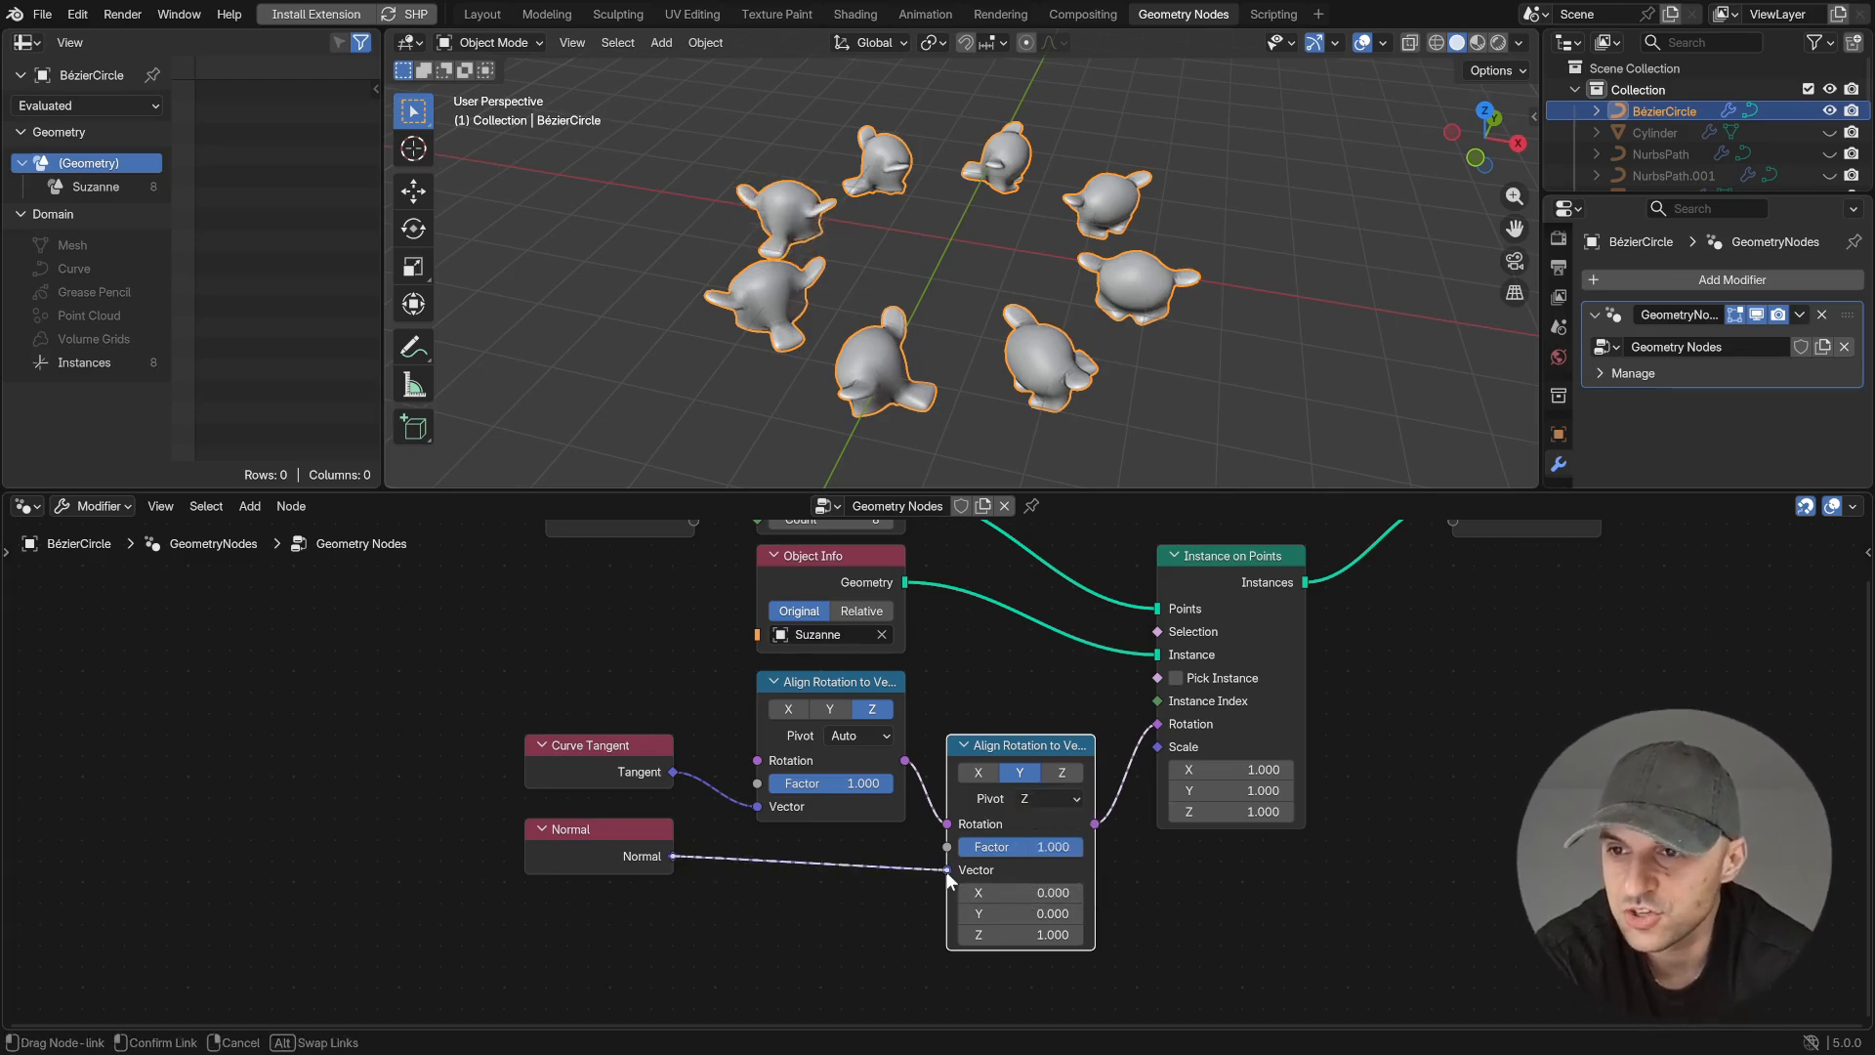
middle_click_drag(920, 440, 733, 447)
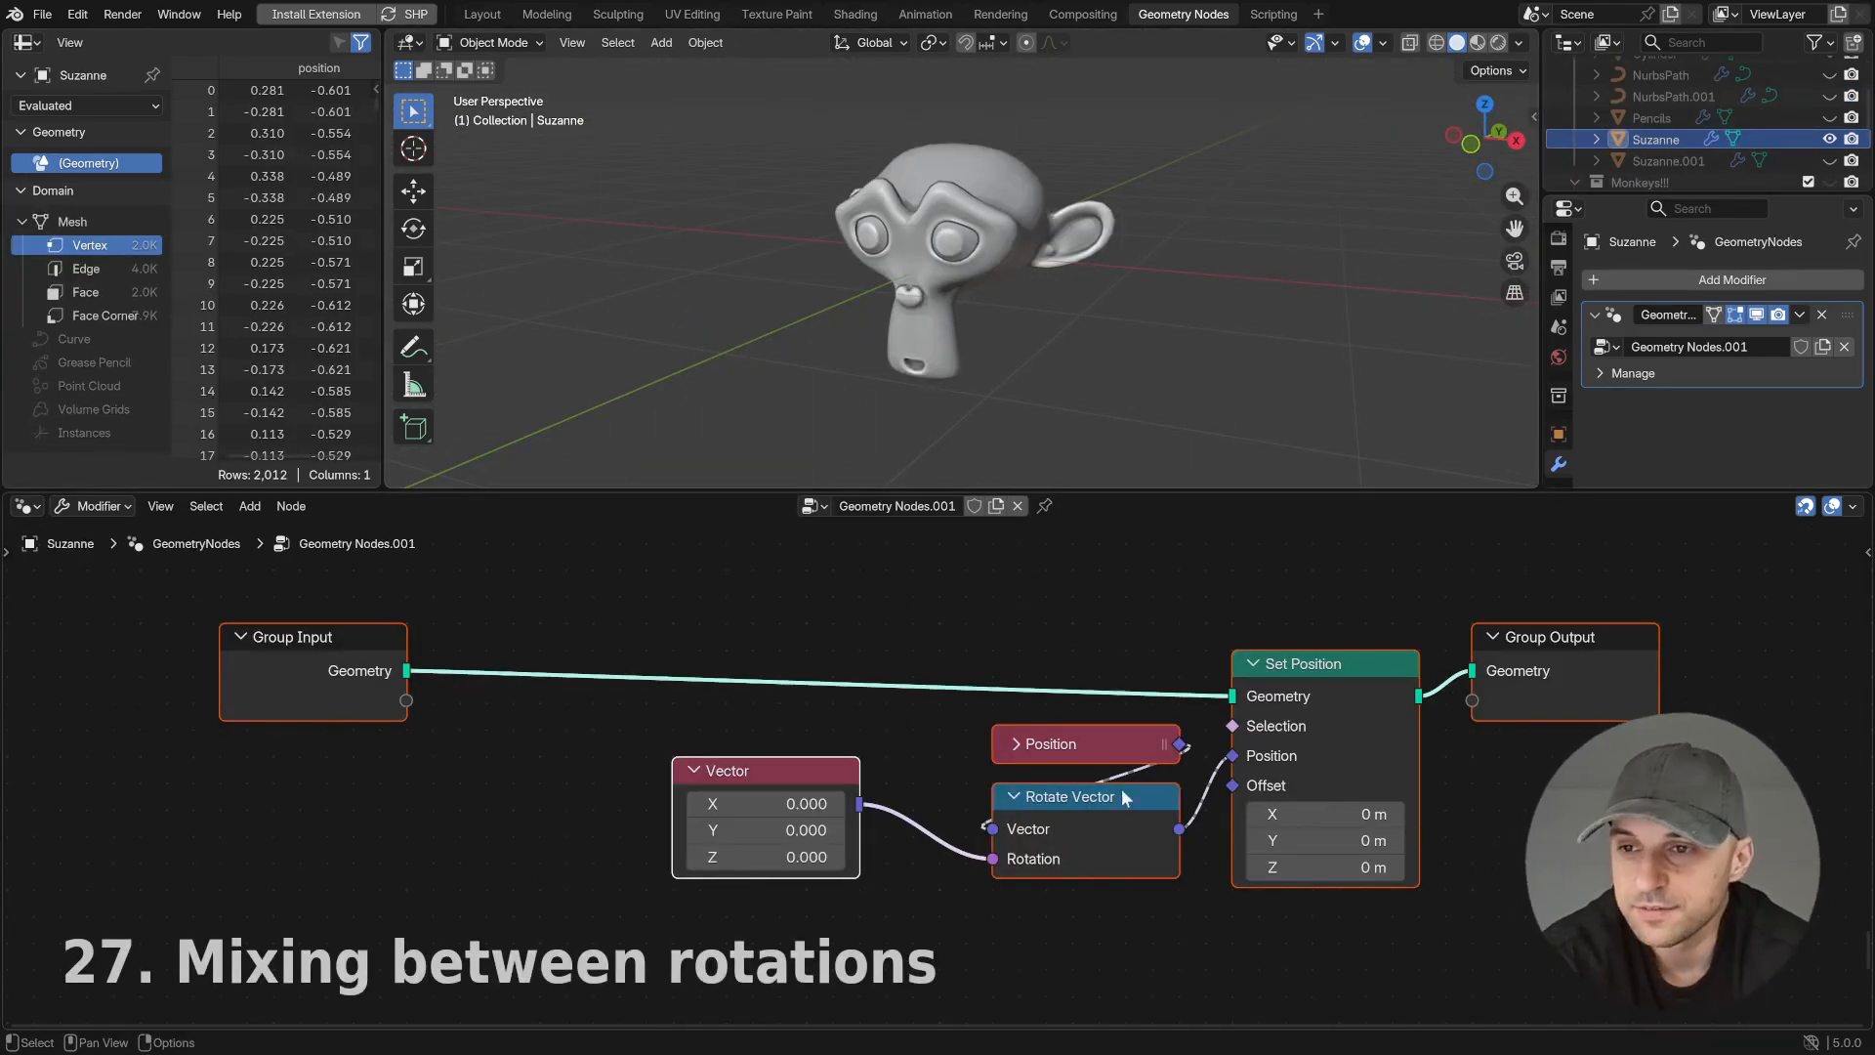
- Link the Vector Mix node's Result to Rotate Vector's Rotation and raise the shared Factor to 1.000
left_click_drag(752, 804, 897, 859)
scroll(1057, 923, "down", 1)
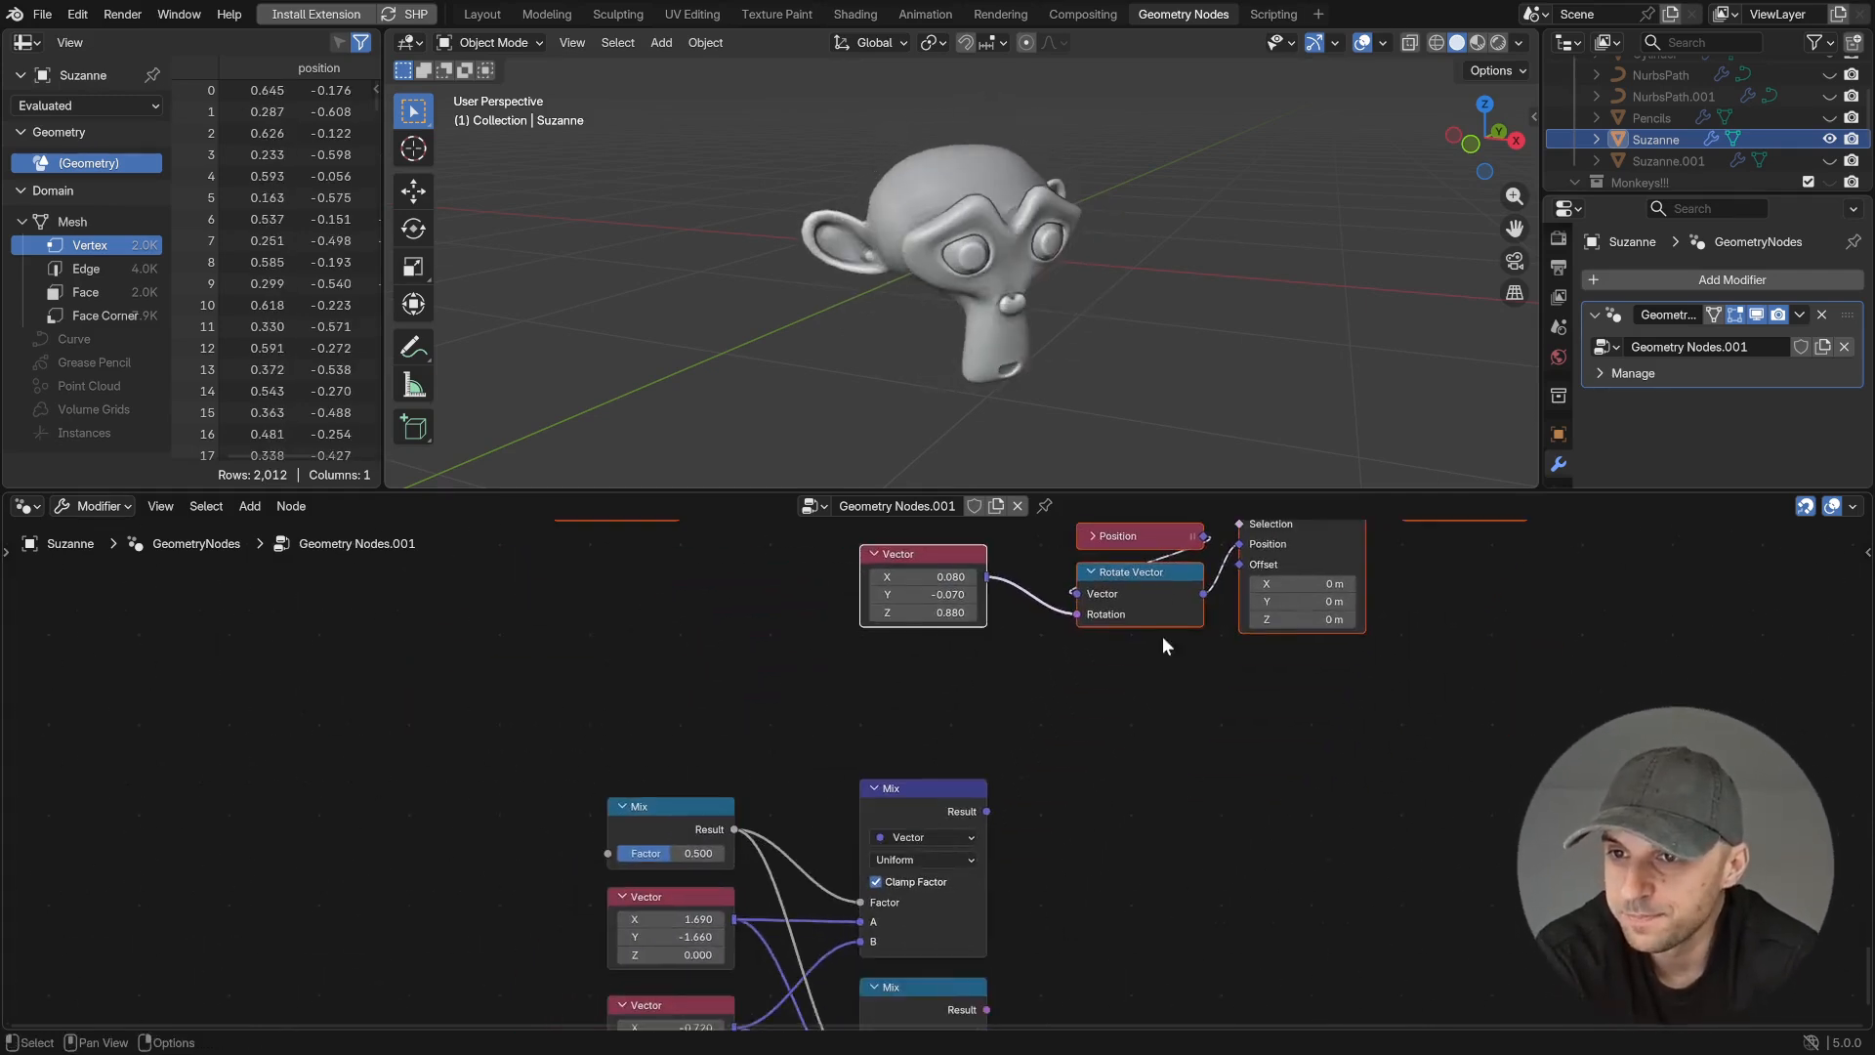
left_click_drag(995, 702, 1084, 631)
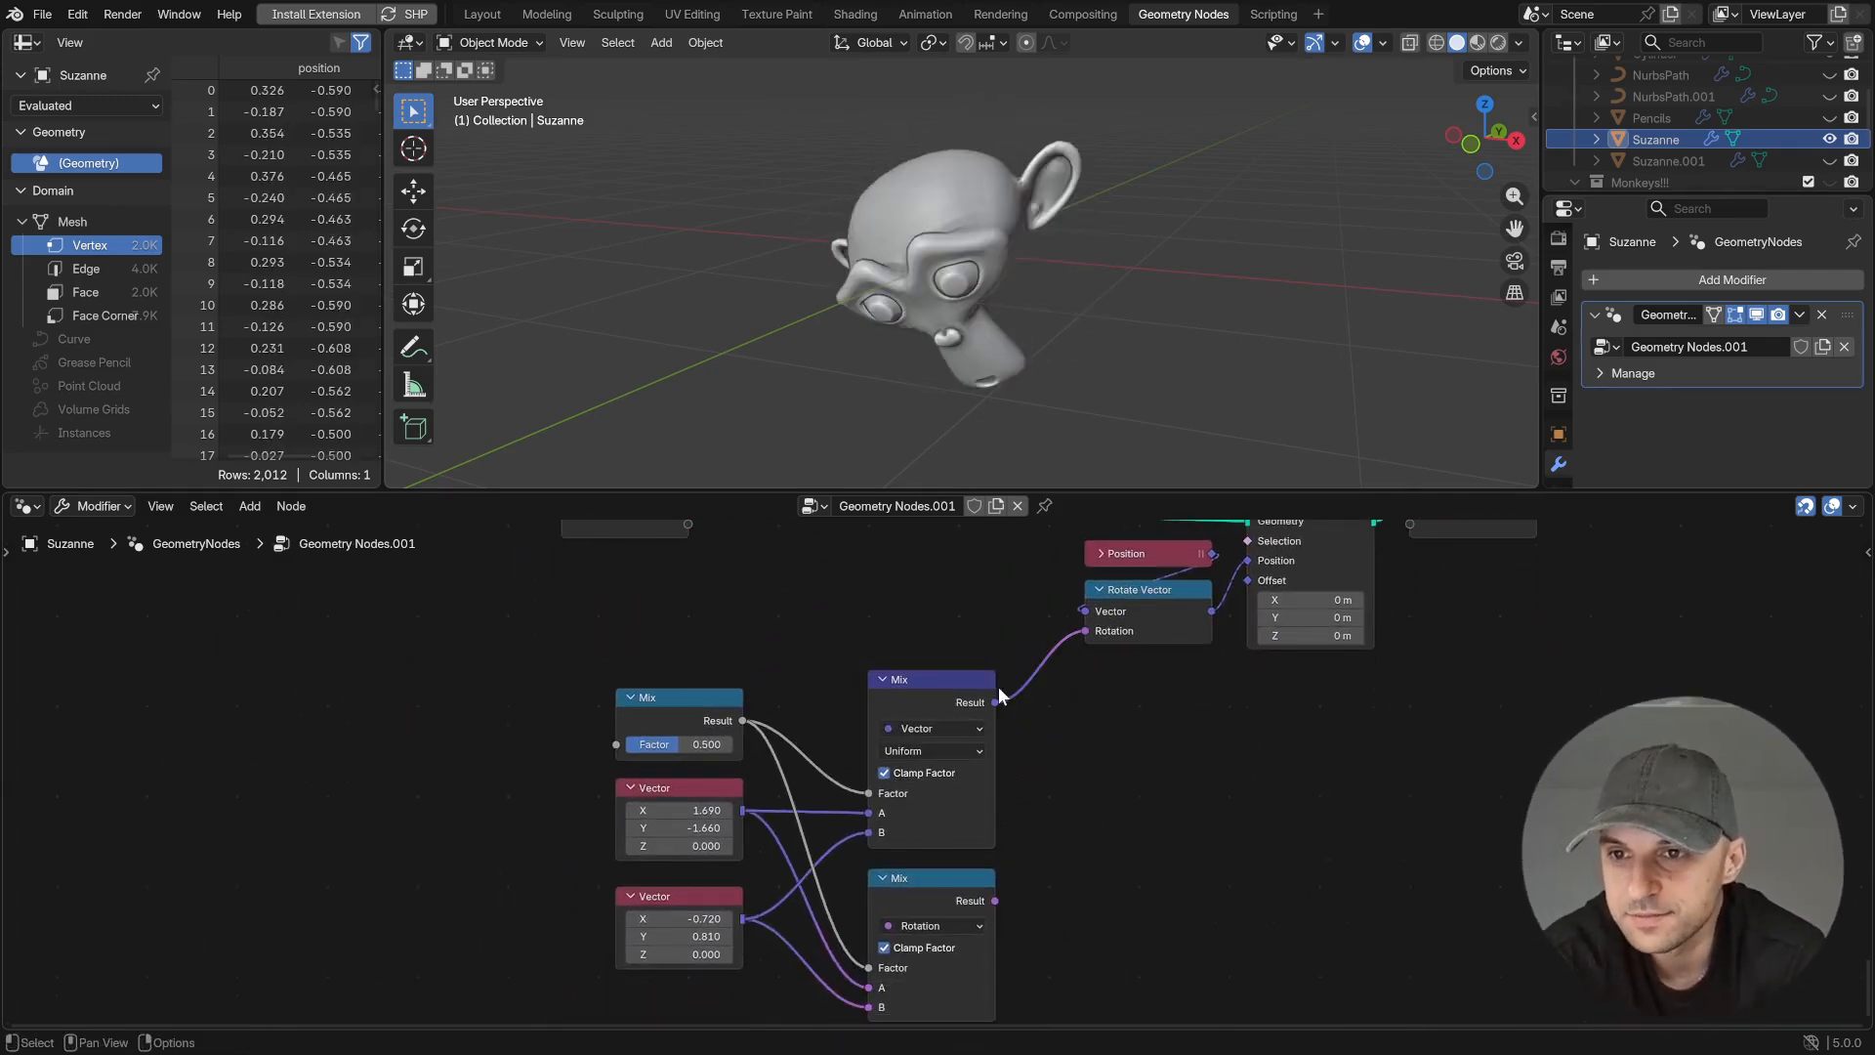
left_click_drag(684, 744, 733, 744)
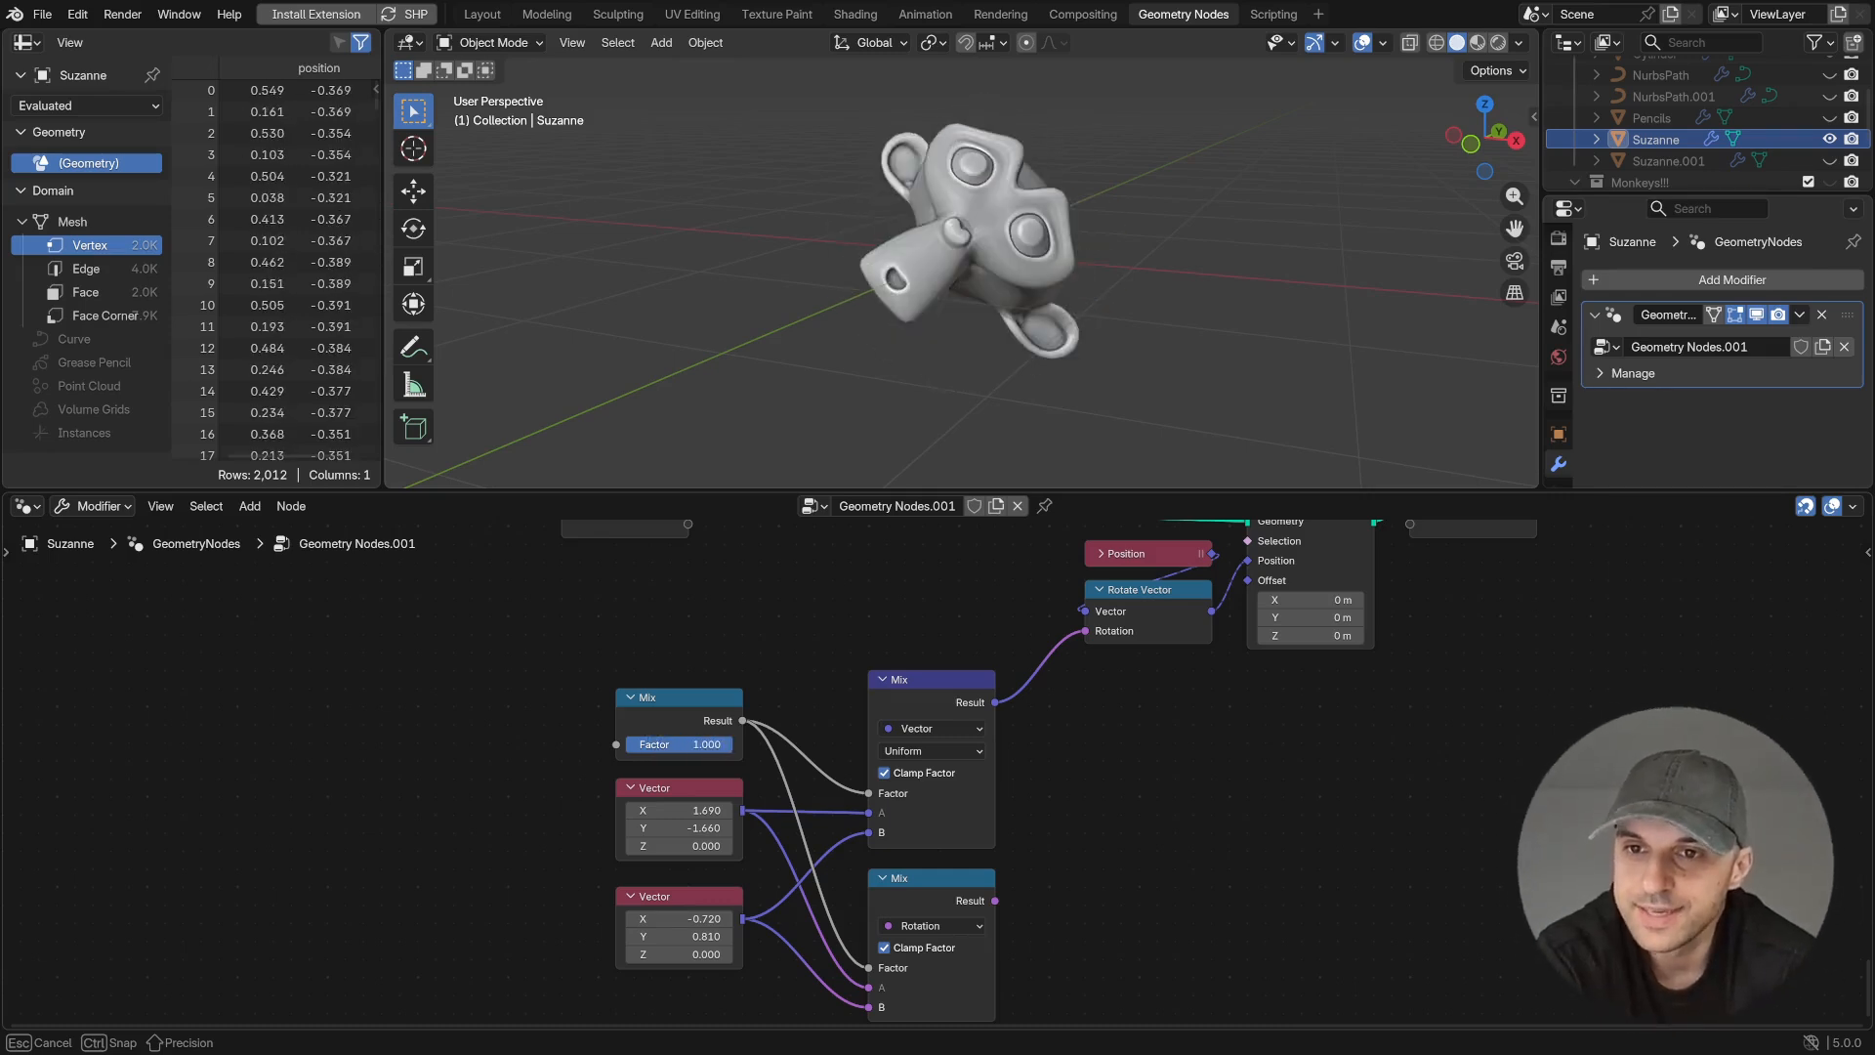
- Compare both blends by linking the Rotation Mix to Rotate Vector's Rotation, relinking the Vector Mix, and varying the shared Factor each time
left_click_drag(995, 901, 1092, 663)
middle_click_drag(919, 887, 911, 845)
left_click_drag(708, 702, 748, 700)
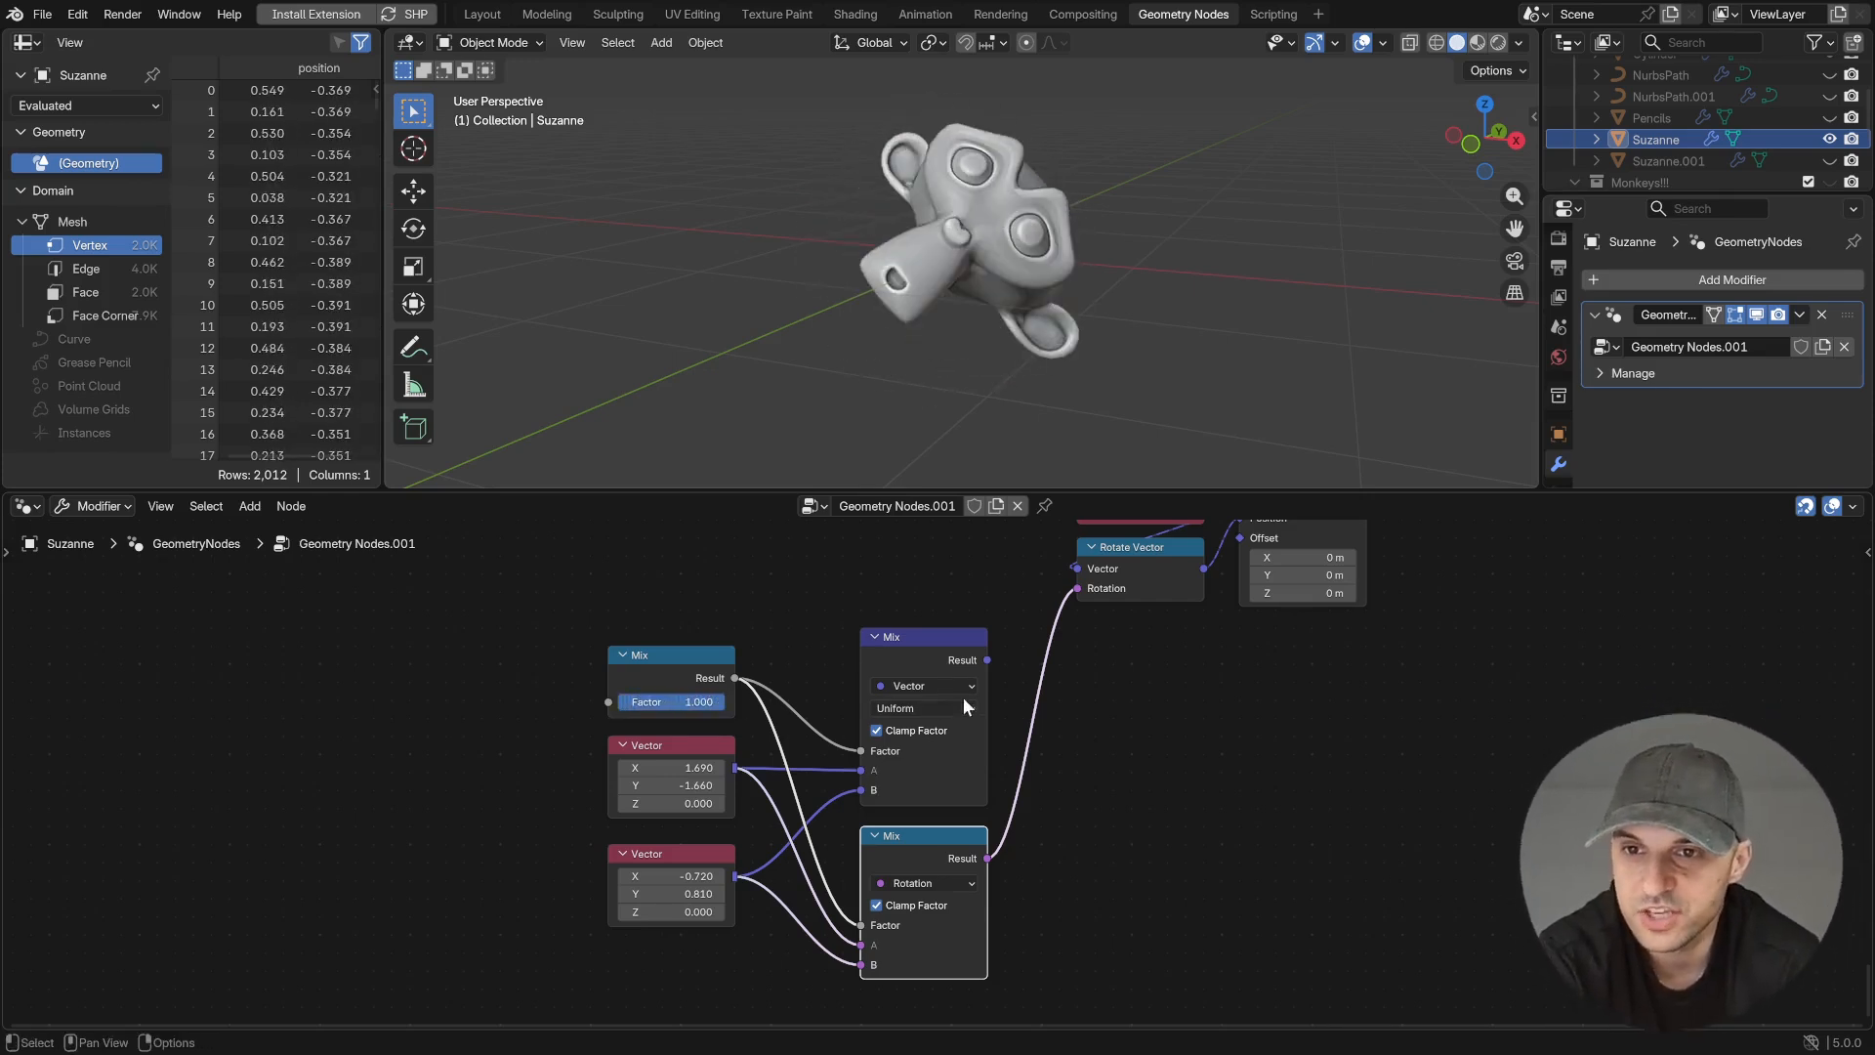
left_click_drag(987, 660, 1077, 588)
mouse_move(699, 702)
left_mouse_down()
mouse_move(646, 702)
mouse_move(723, 702)
mouse_move(627, 702)
mouse_move(677, 702)
left_mouse_up()
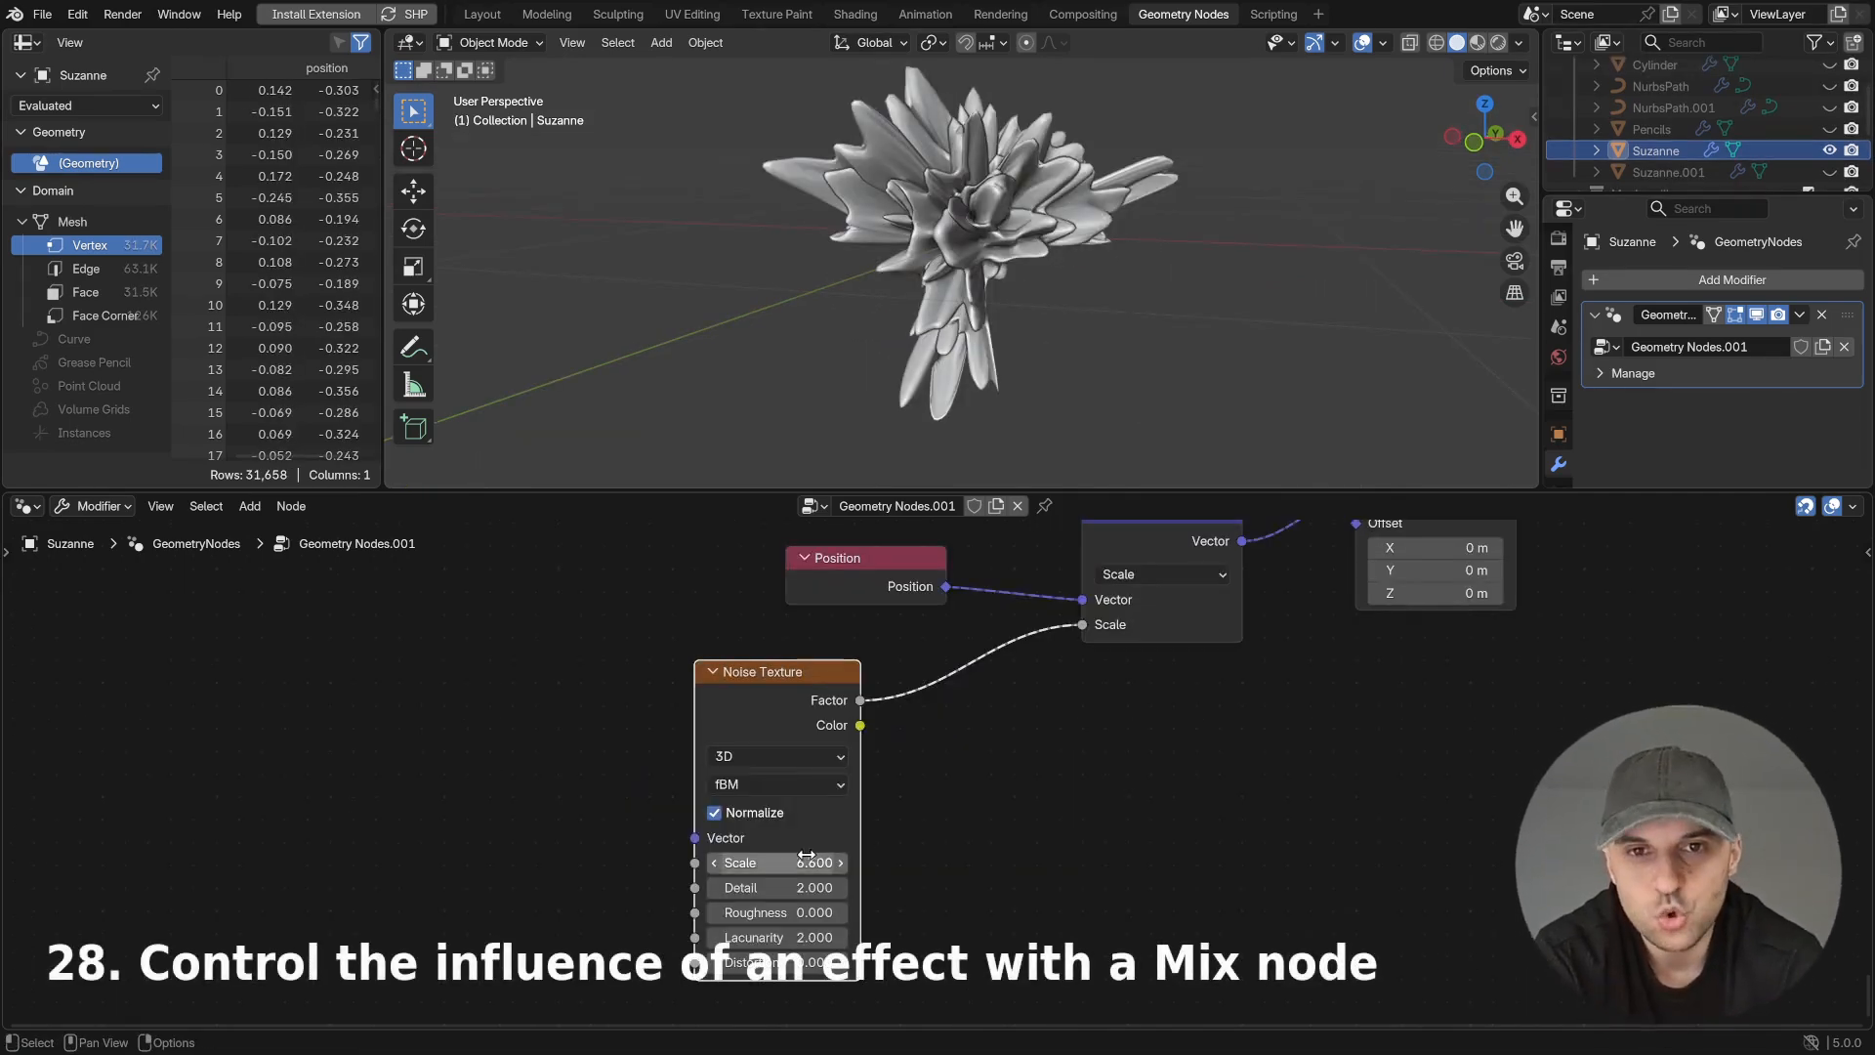
- Set the Noise Texture's Scale to 6.000 and insert a Float Mix before the Scale node, with the noise Factor feeding input B
mouse_move(776, 862)
left_mouse_down()
mouse_move(840, 862)
mouse_move(806, 862)
left_mouse_up()
left_click_drag(859, 700, 978, 749)
type("mix")
key("Return")
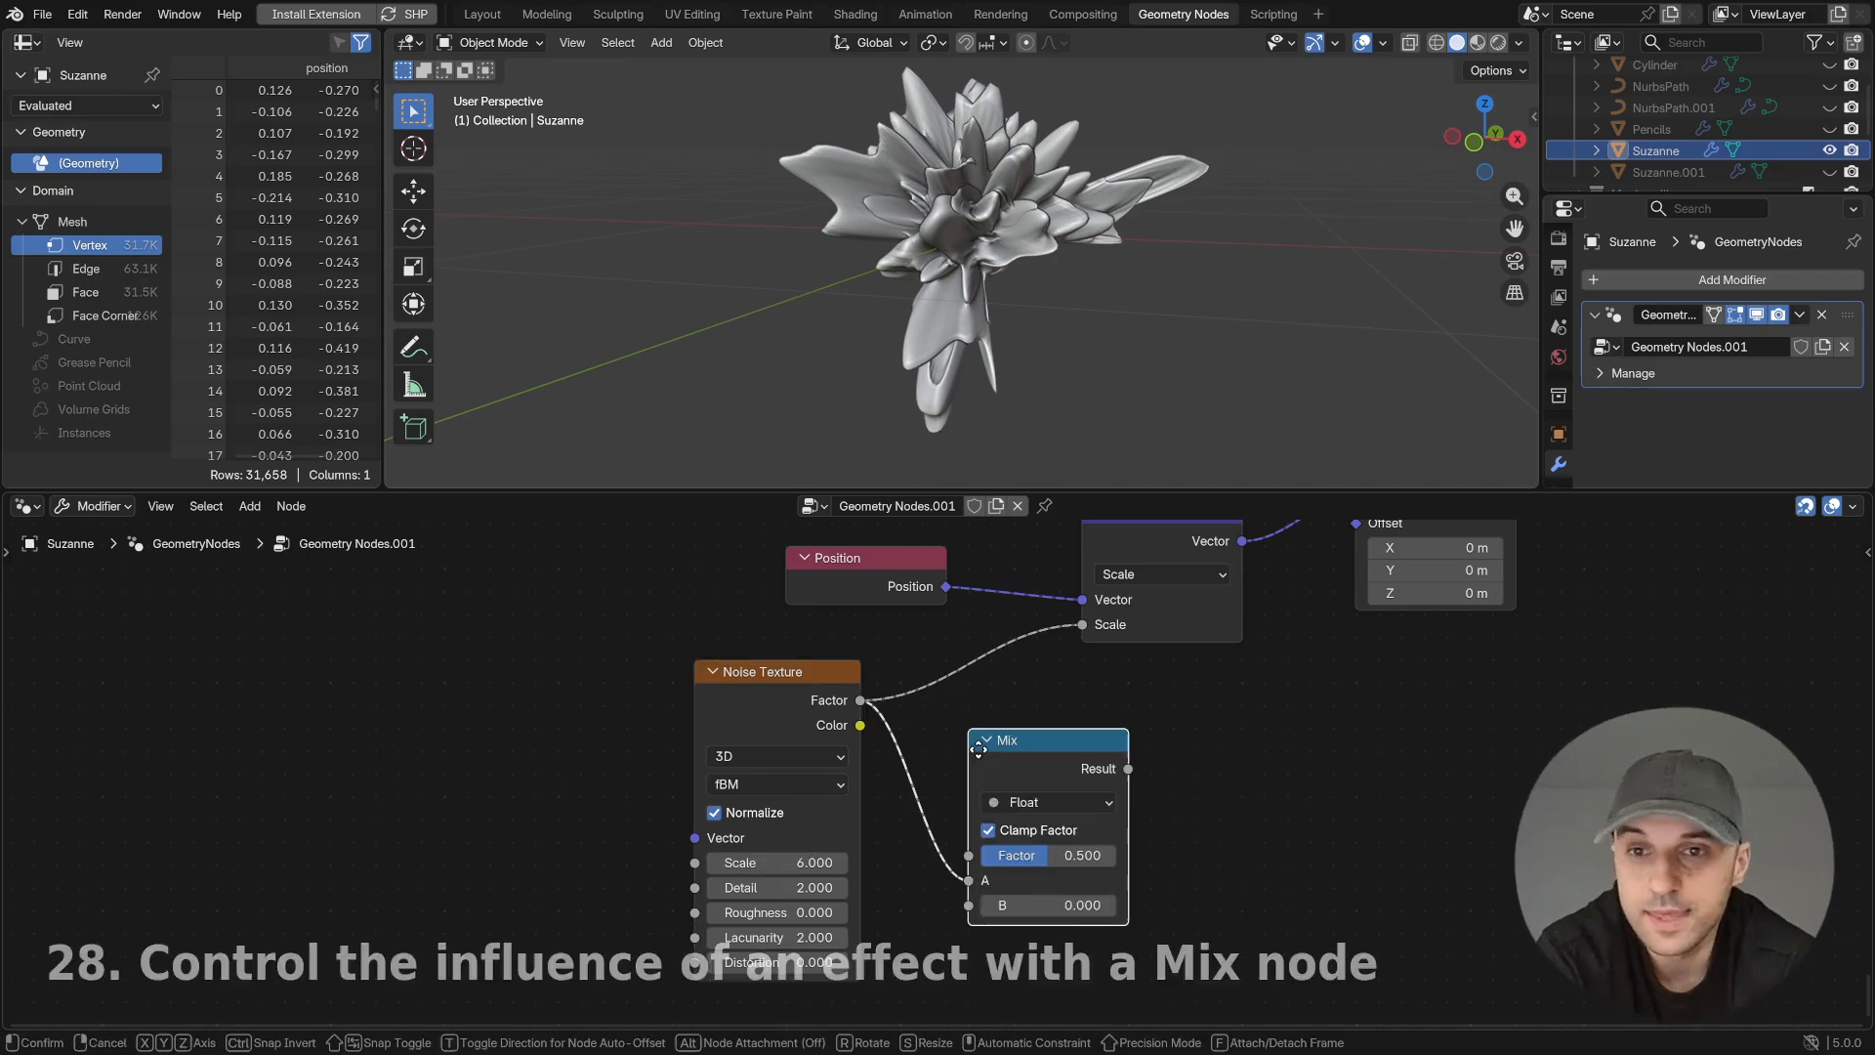
left_click(842, 657)
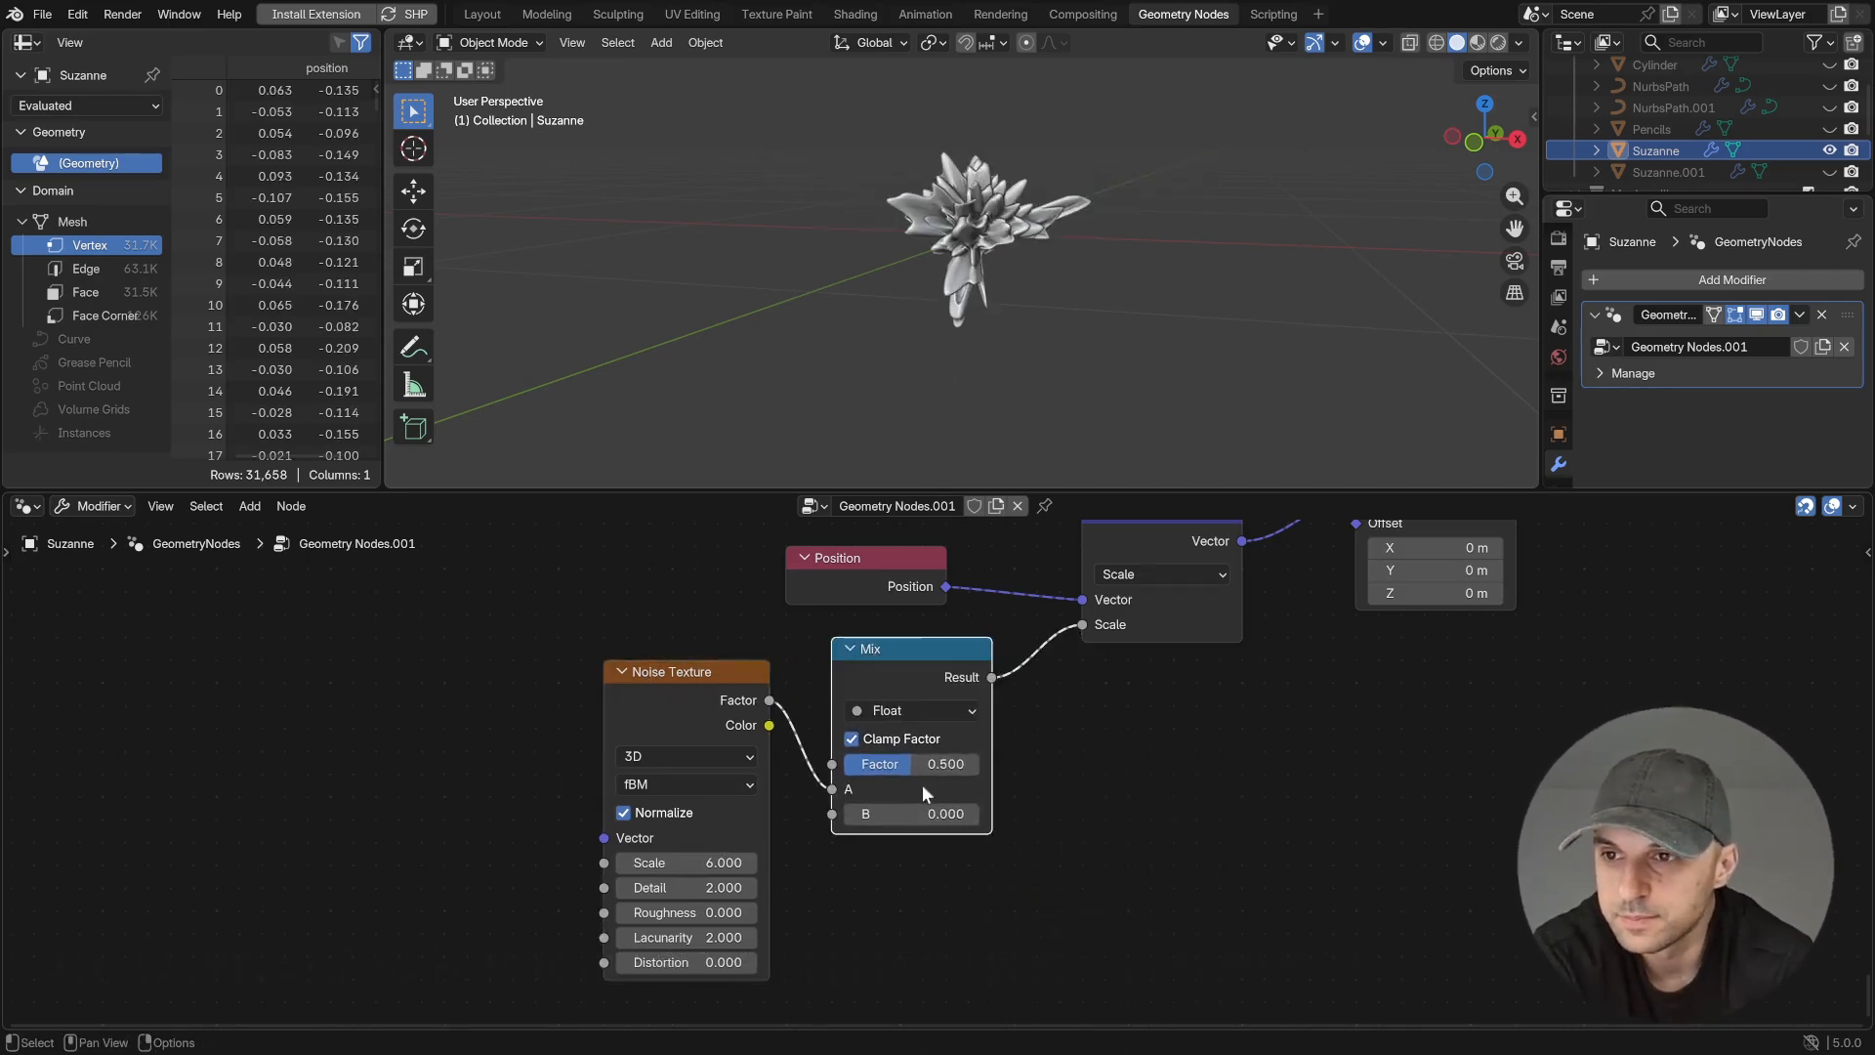
mouse_move(832, 791)
left_mouse_down()
mouse_move(794, 815)
mouse_move(832, 813)
left_mouse_up()
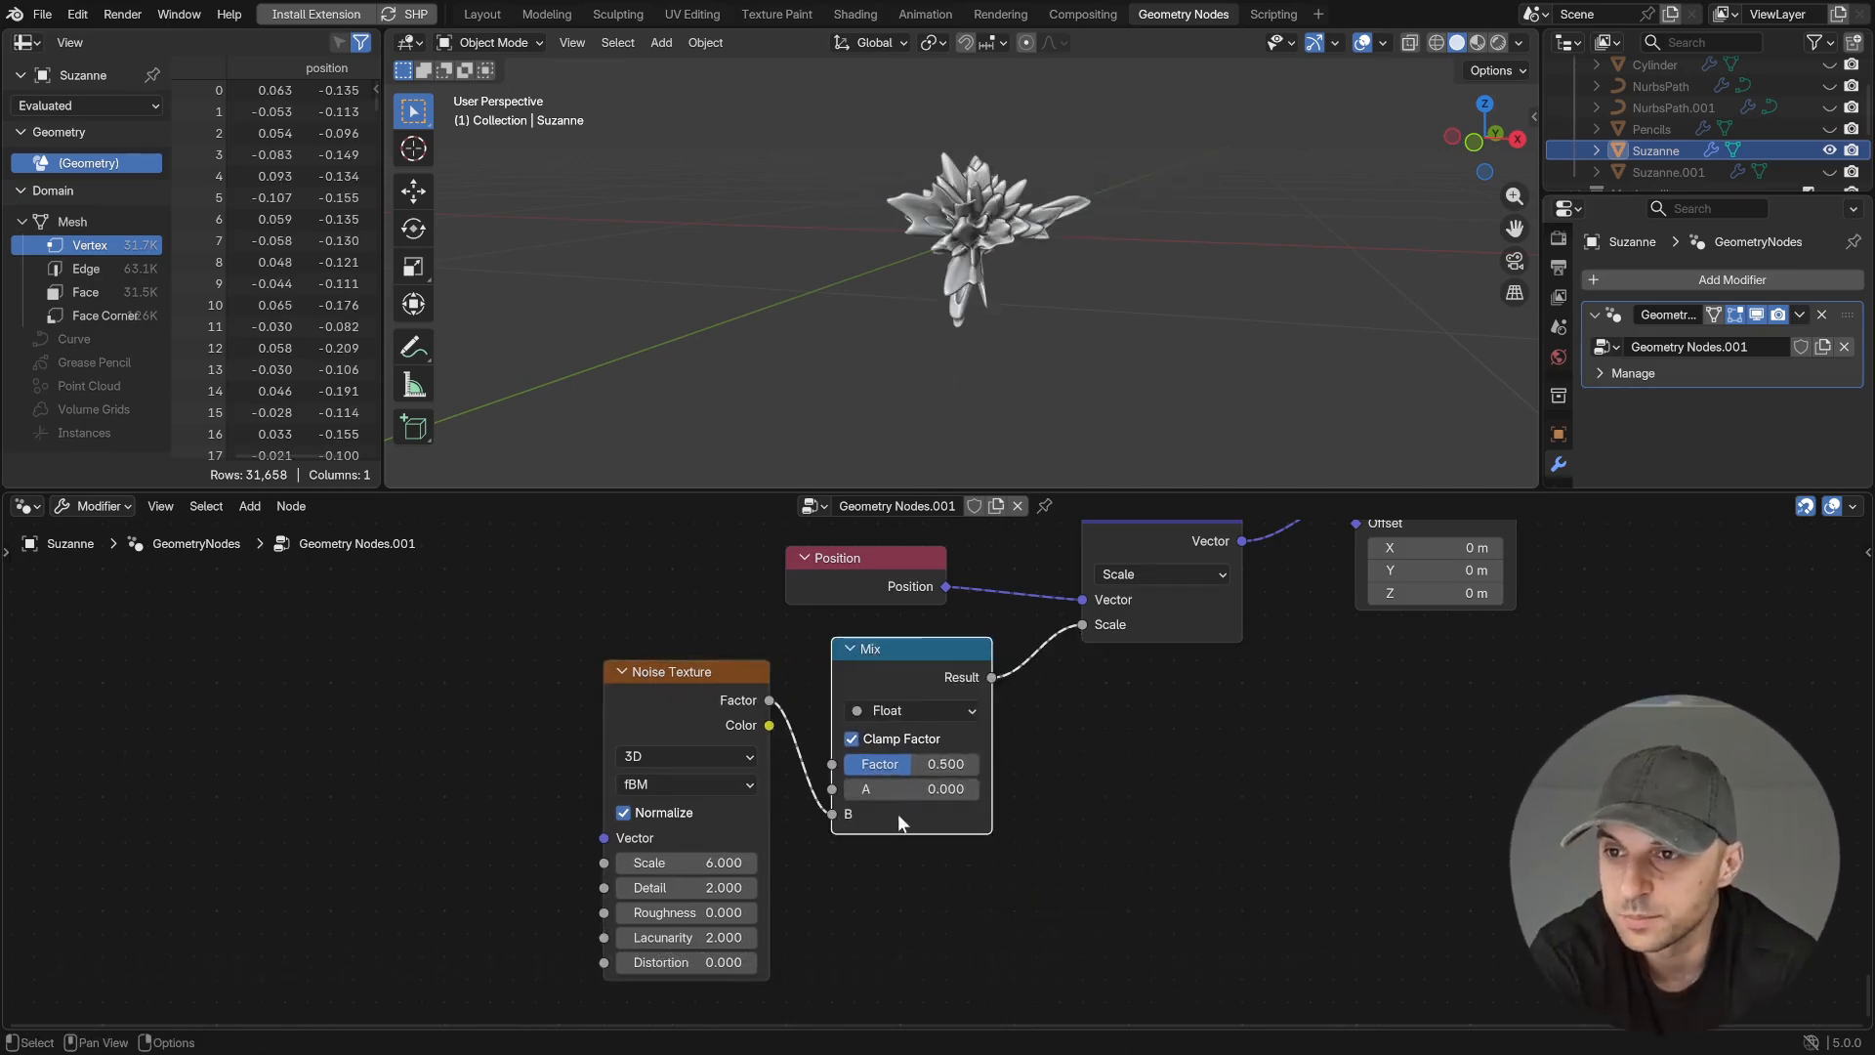
- Set the Mix node's Factor to 0.000 and its A input to 1
left_click_drag(927, 767, 844, 768)
left_click(888, 787)
left_click(1068, 827)
middle_click_drag(1083, 810, 1080, 841)
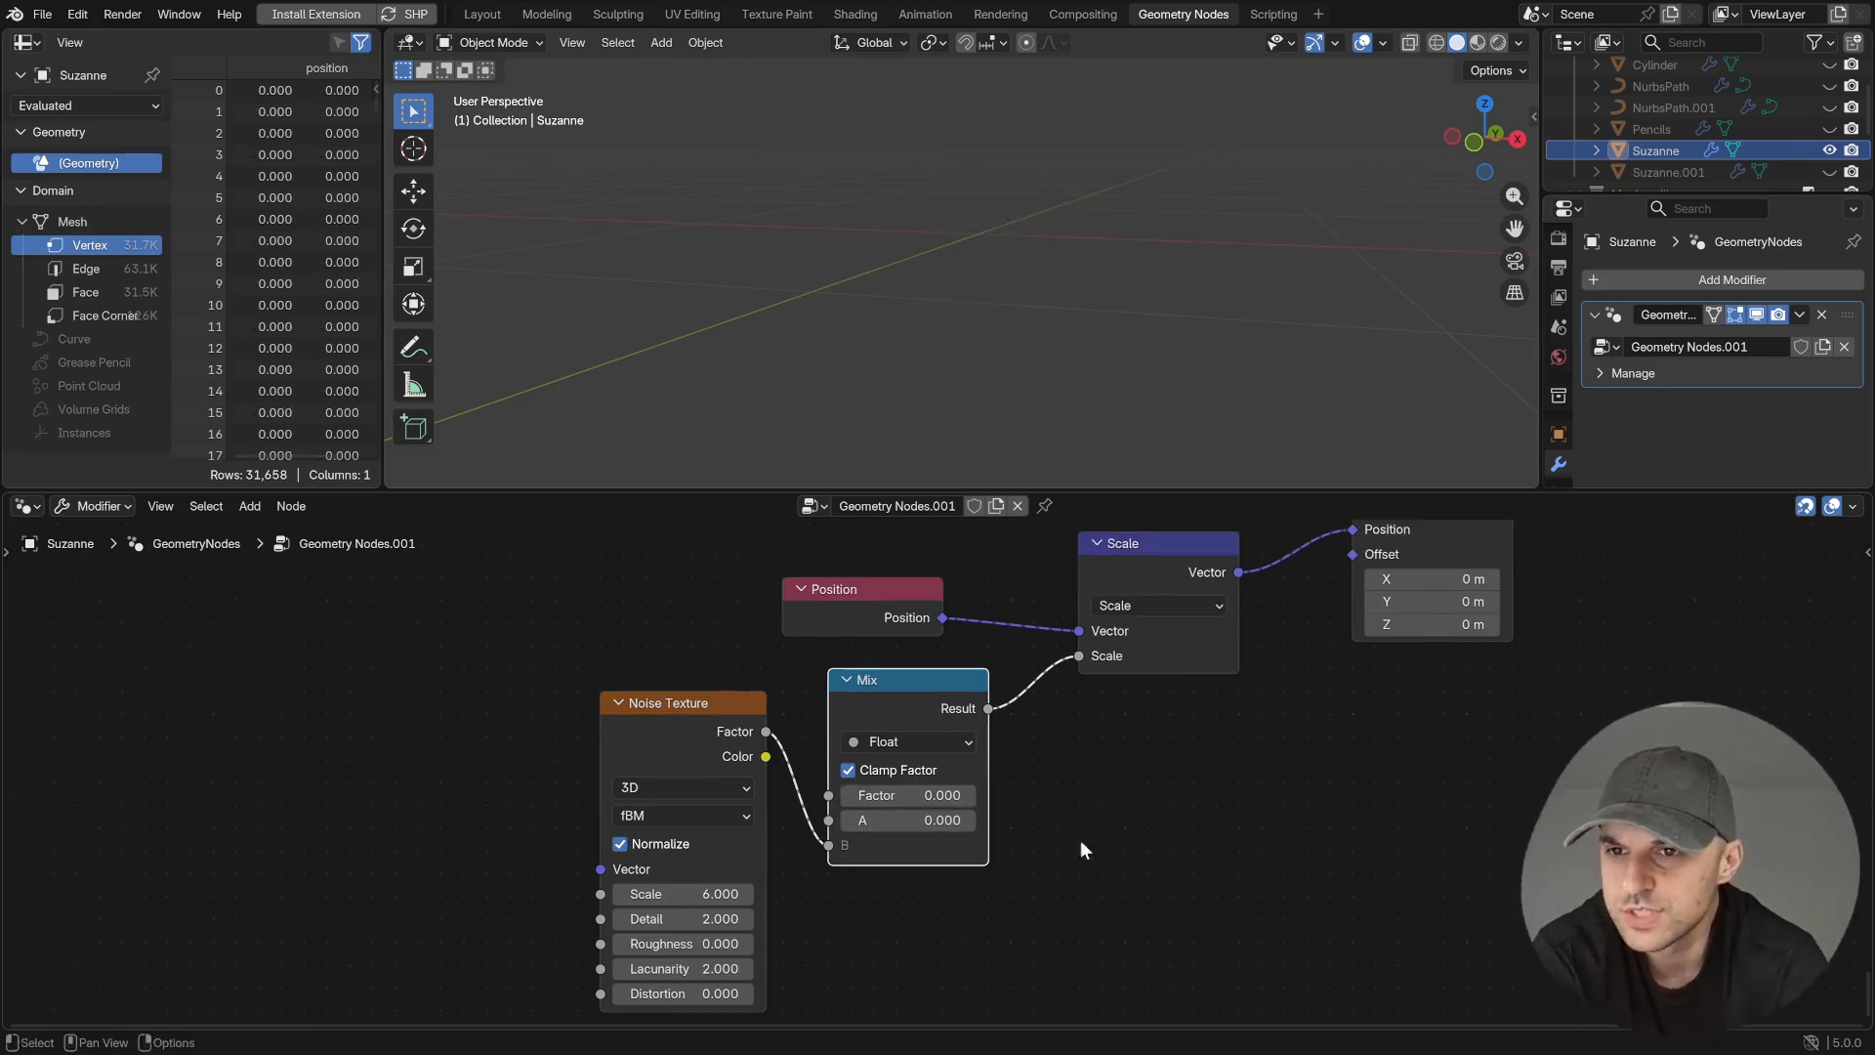
left_click(928, 820)
type("1")
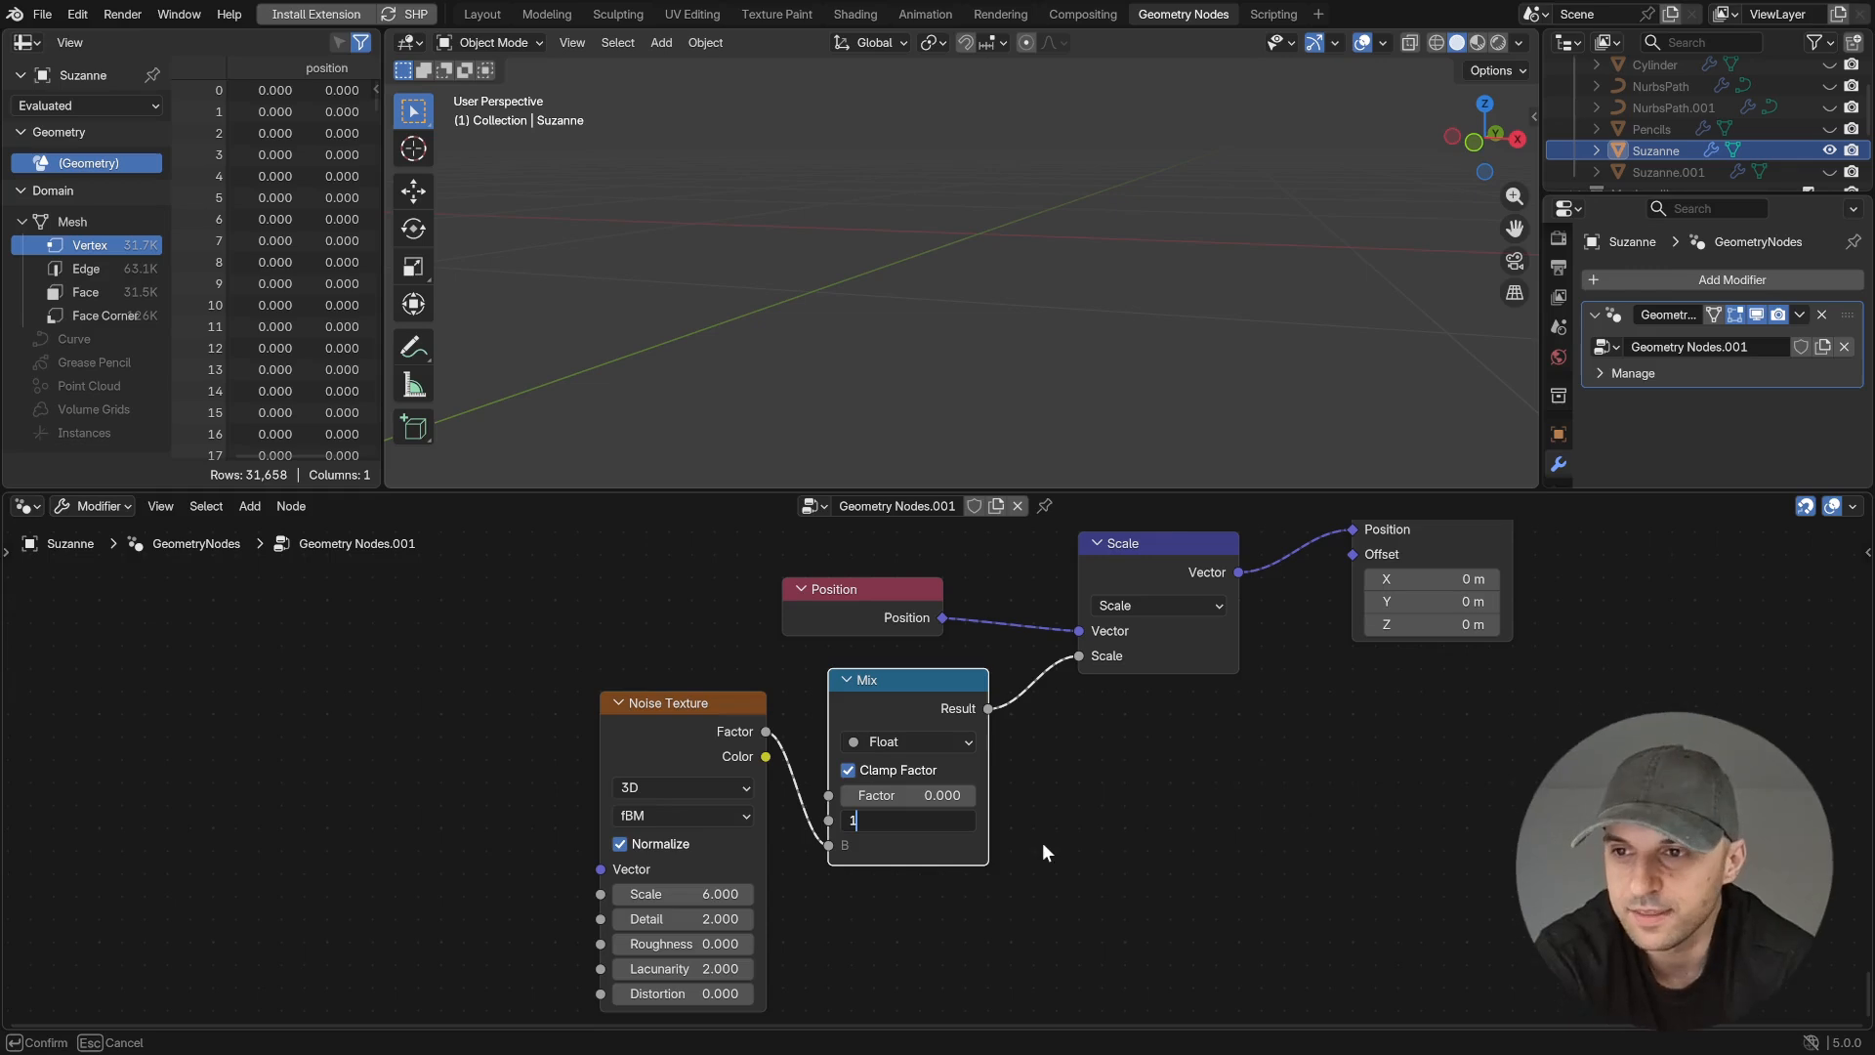
key("Return")
- Vary the Mix Factor and the Noise Texture's Scale to control how strongly the noise deforms the mesh
scroll(1005, 371, "down", 3)
left_click_drag(935, 797, 981, 797)
mouse_move(684, 893)
left_mouse_down()
mouse_move(723, 894)
mouse_move(699, 894)
left_mouse_up()
left_click_drag(932, 797, 886, 797)
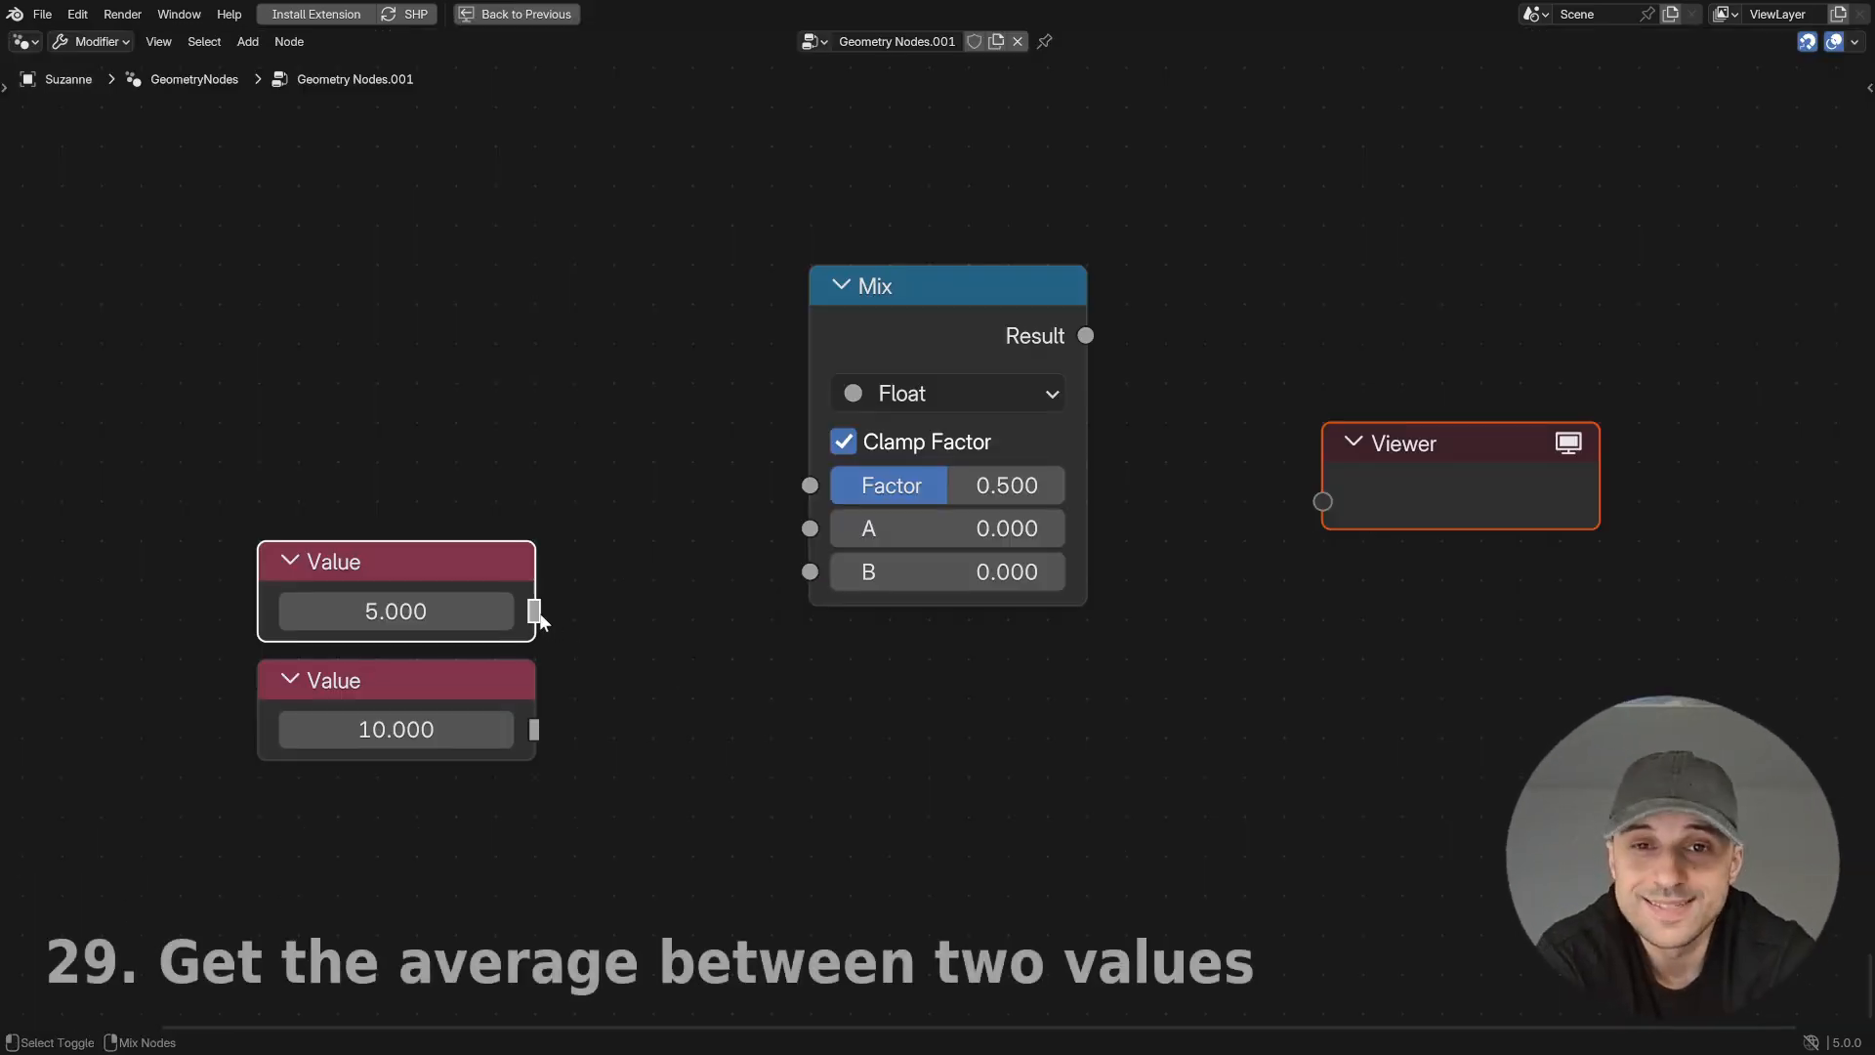
- Feed the 5.000 and 10.000 Value nodes into Mix inputs A and B, view the Result in the Viewer, and vary both values
left_click(538, 620, "ctrl+shift")
left_click(542, 728, "ctrl+shift")
left_click_drag(534, 612, 809, 528)
left_click_drag(534, 728, 810, 572)
left_click(1089, 320, "ctrl+shift")
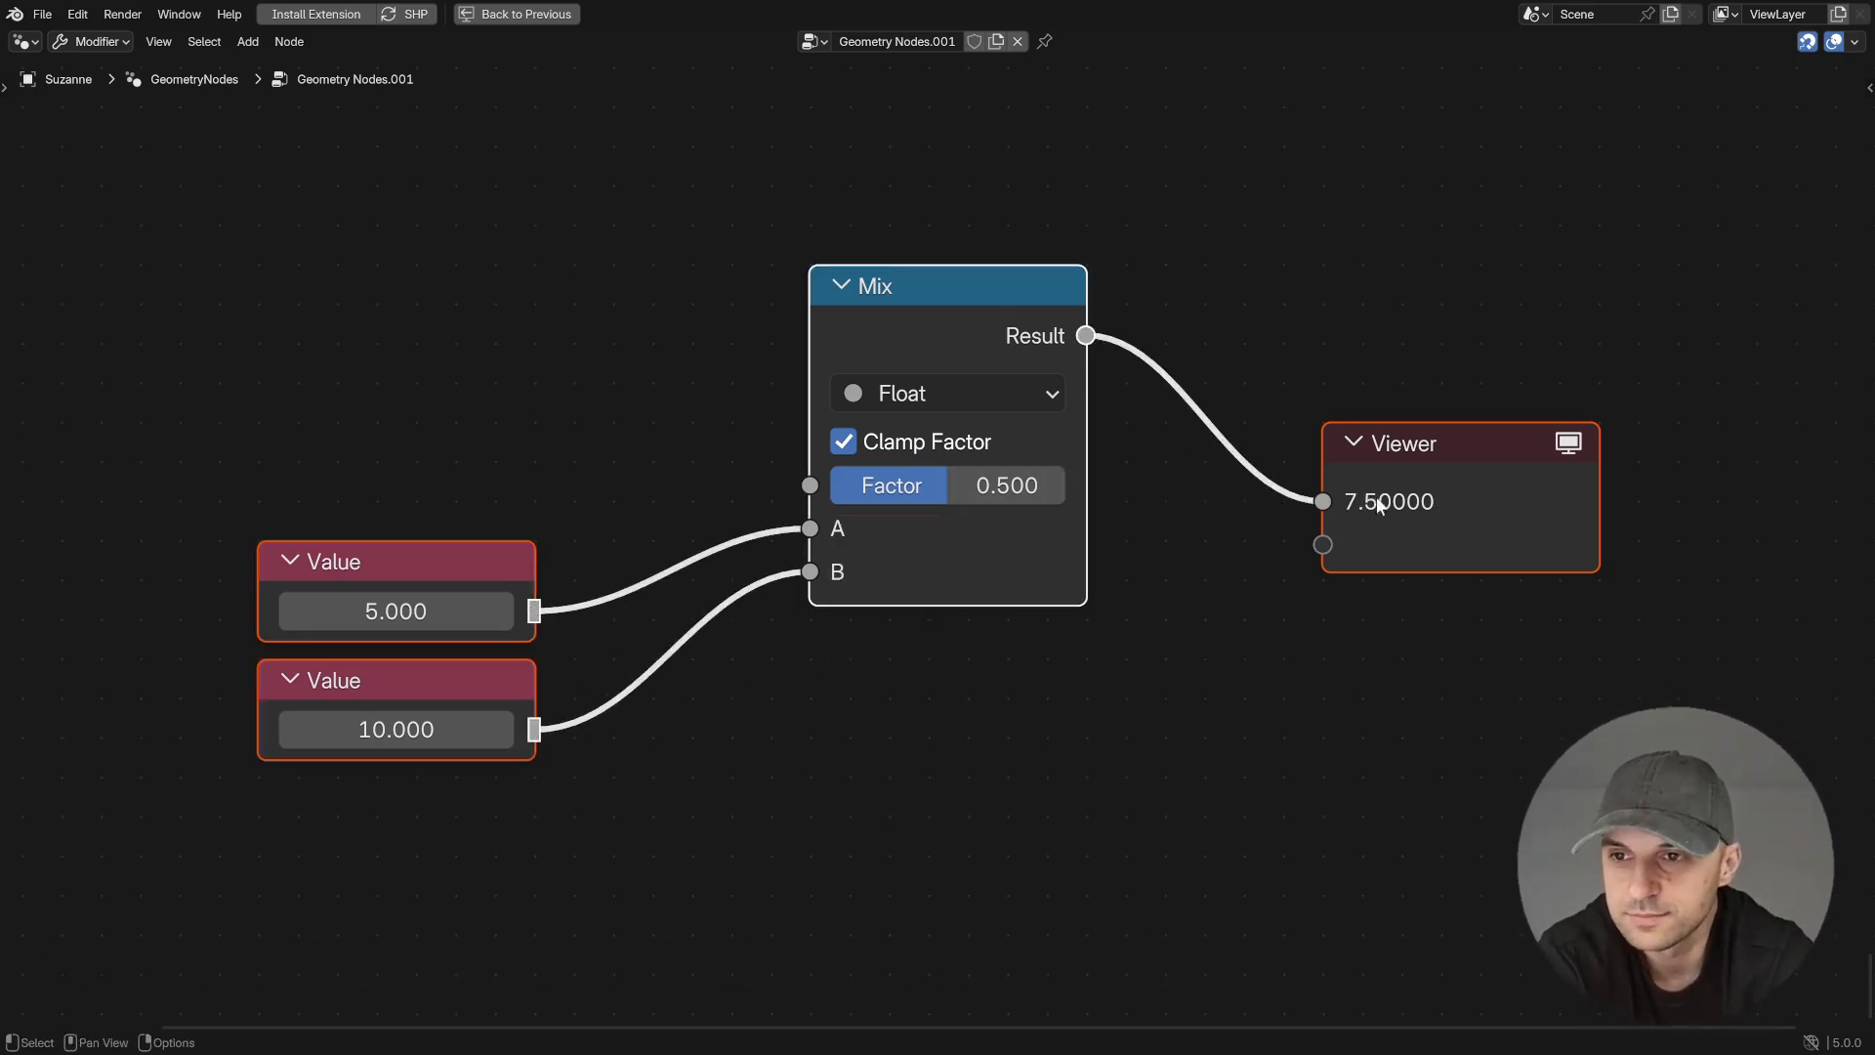
left_click_drag(396, 611, 430, 610)
left_click_drag(400, 727, 435, 728)
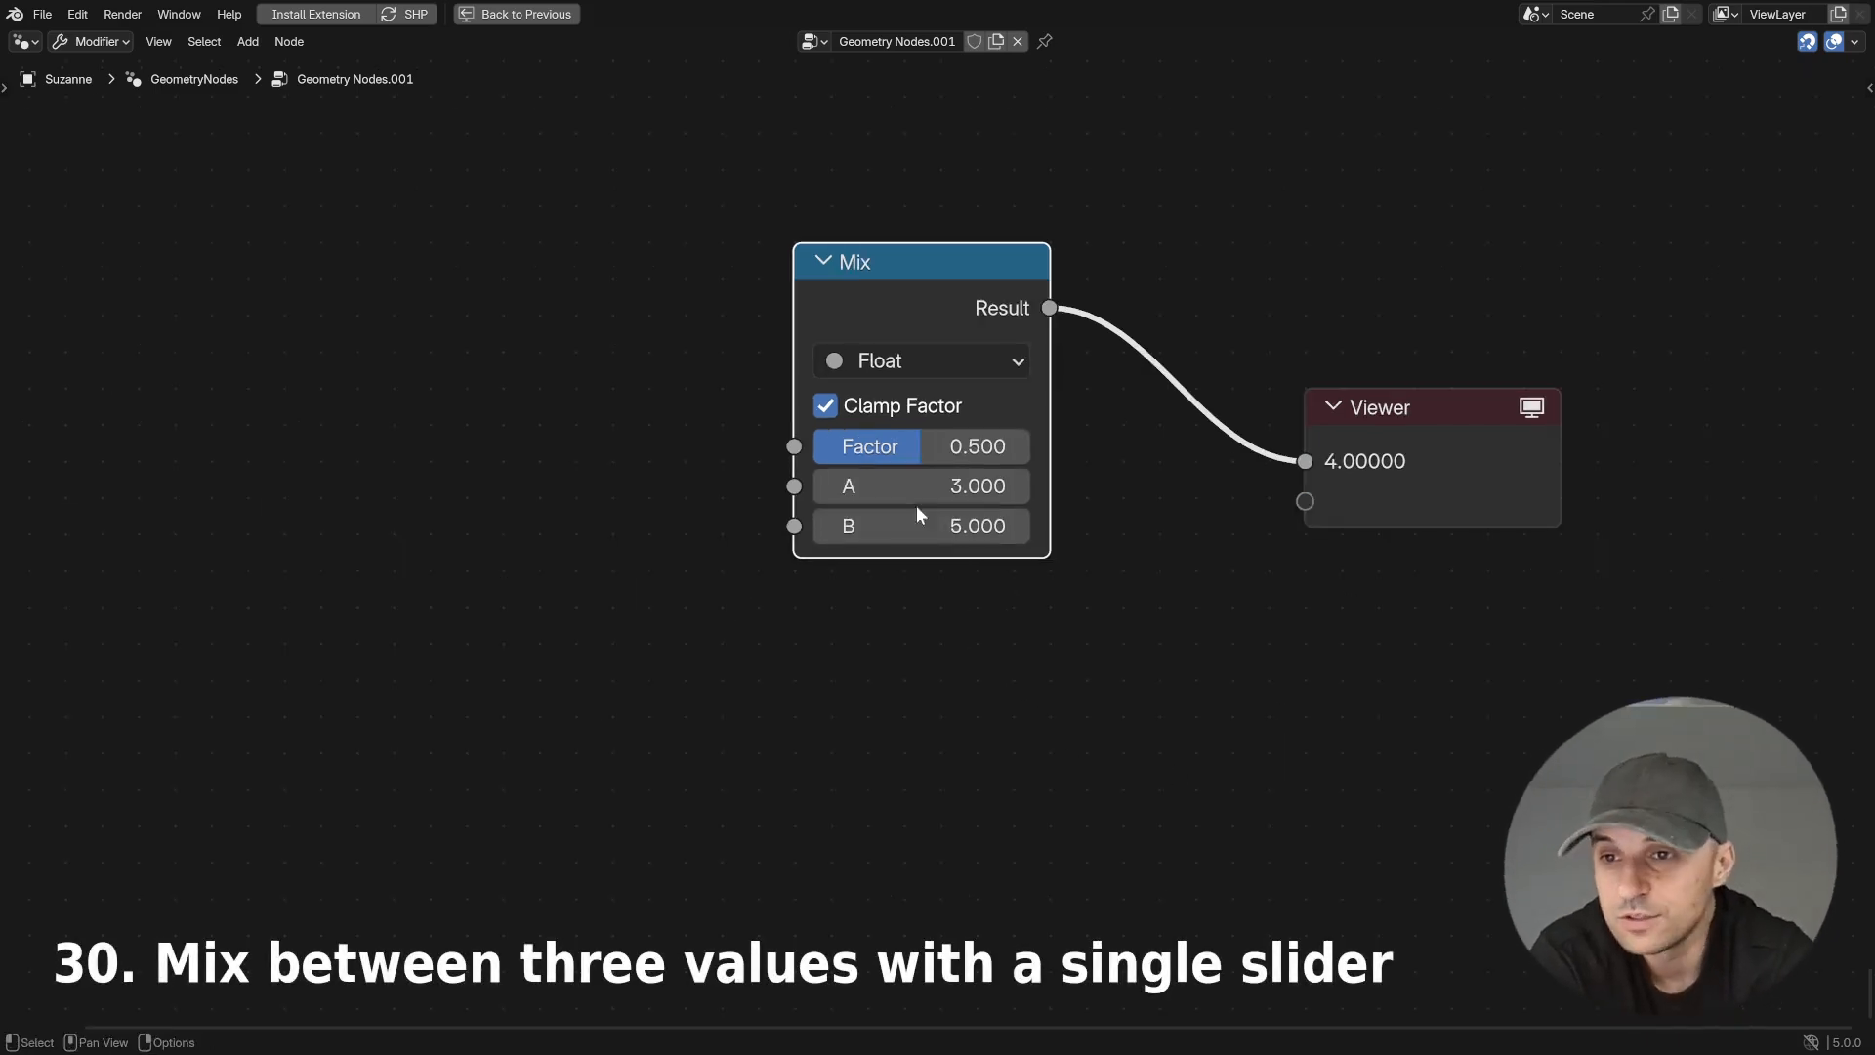
- Duplicate the Mix node below the original and link the original's Result to the copy's A input
left_click_drag(945, 455, 928, 455)
right_click(928, 455)
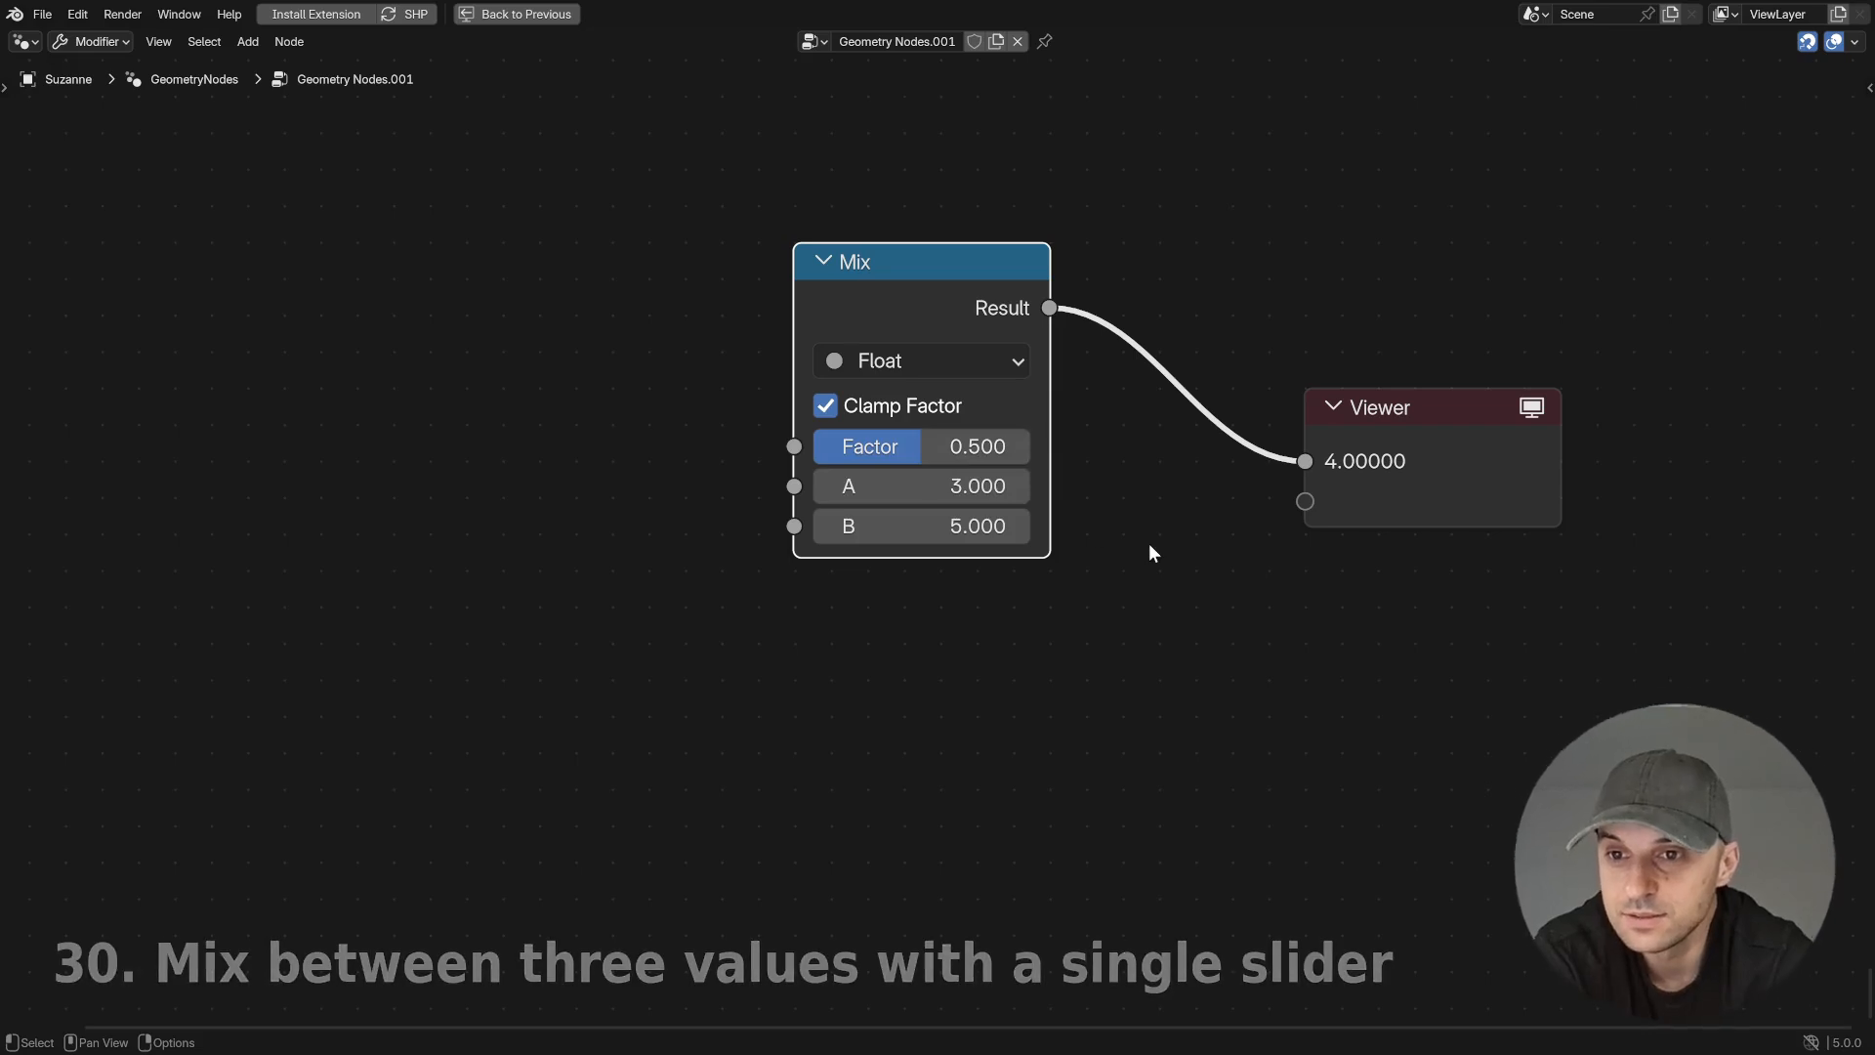
key("shift+d")
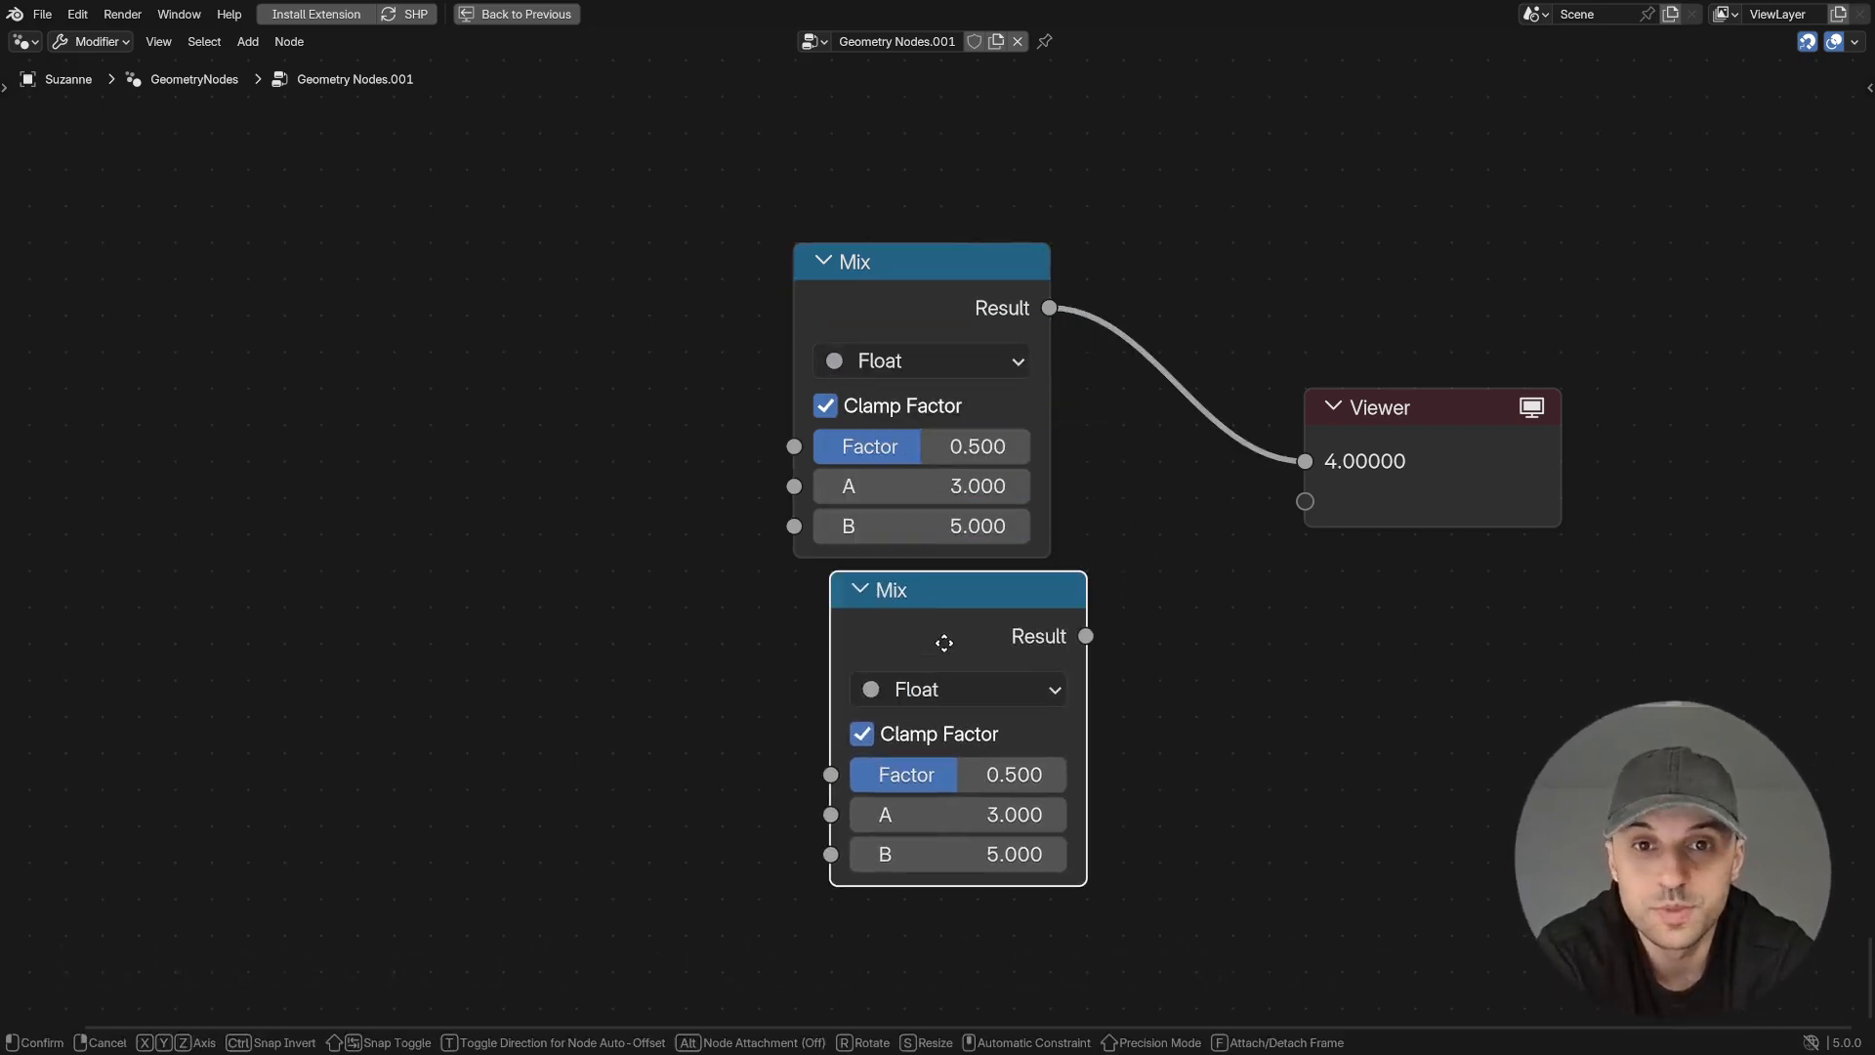
left_click(920, 647)
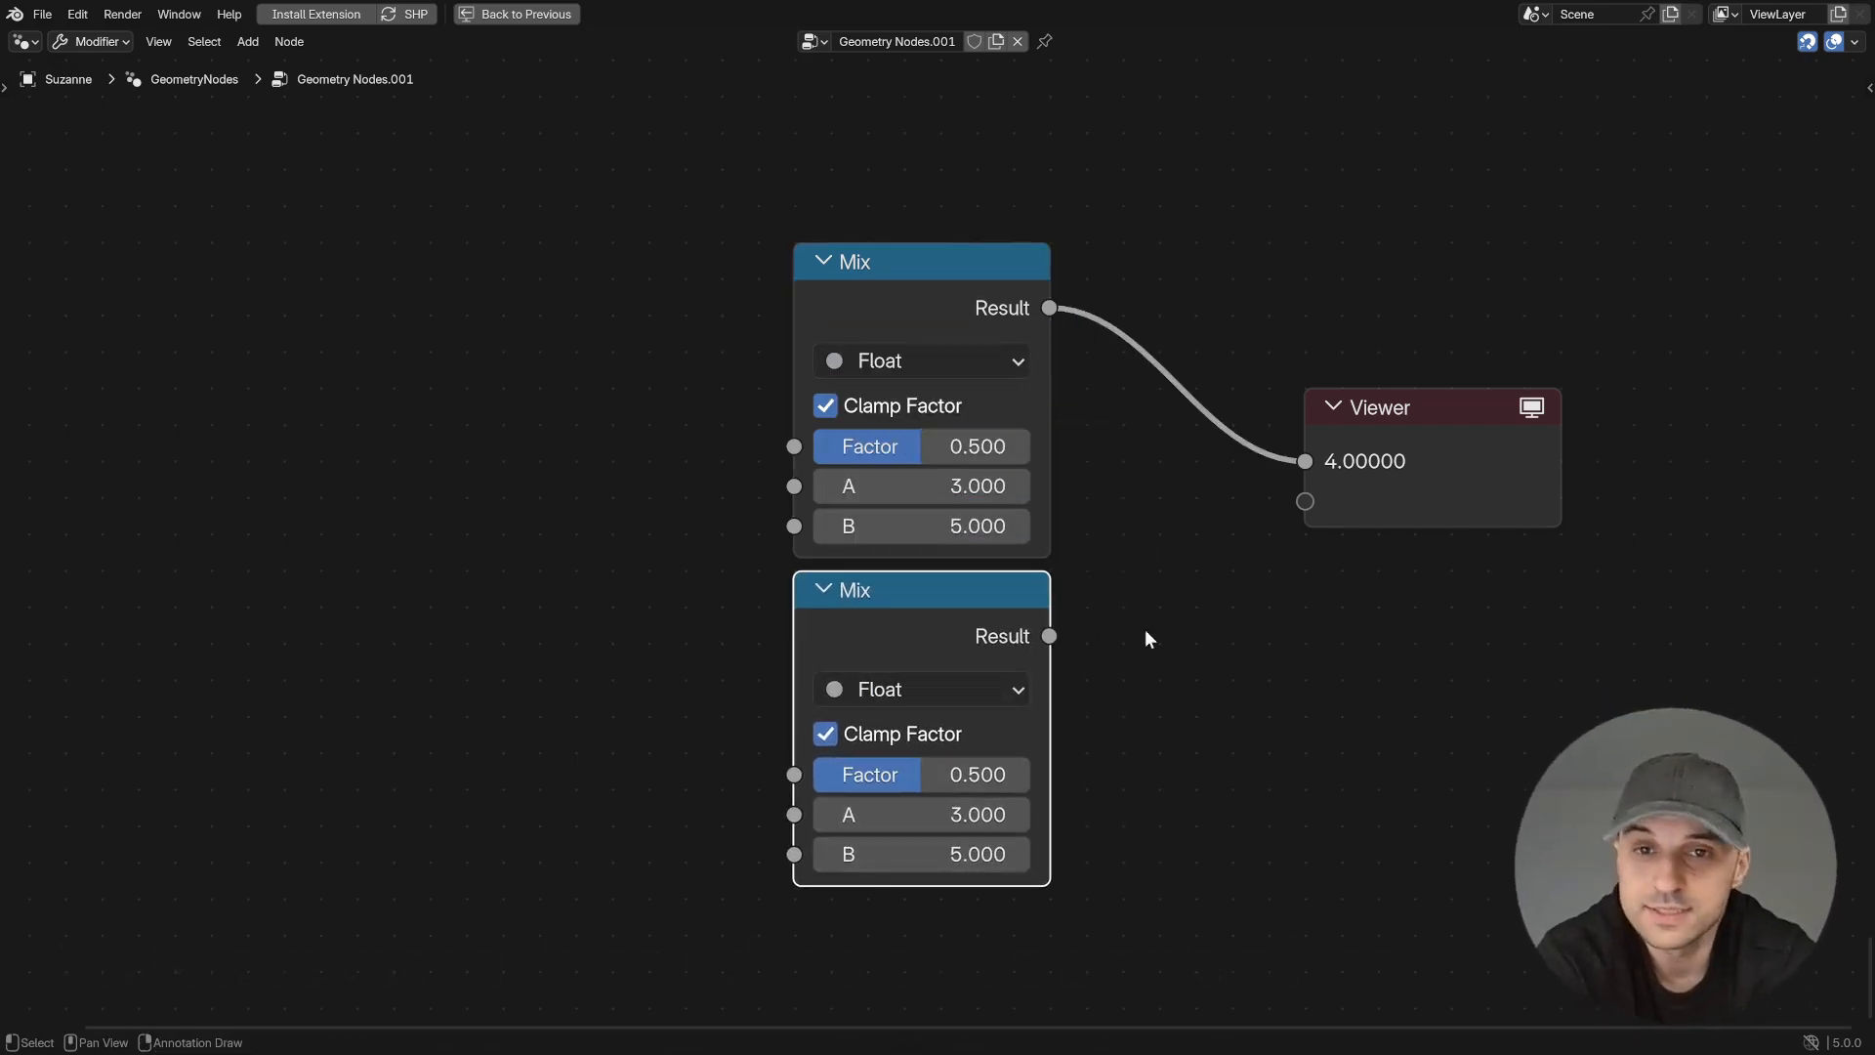
left_click_drag(1050, 308, 1118, 234)
left_click_drag(1125, 491, 823, 817)
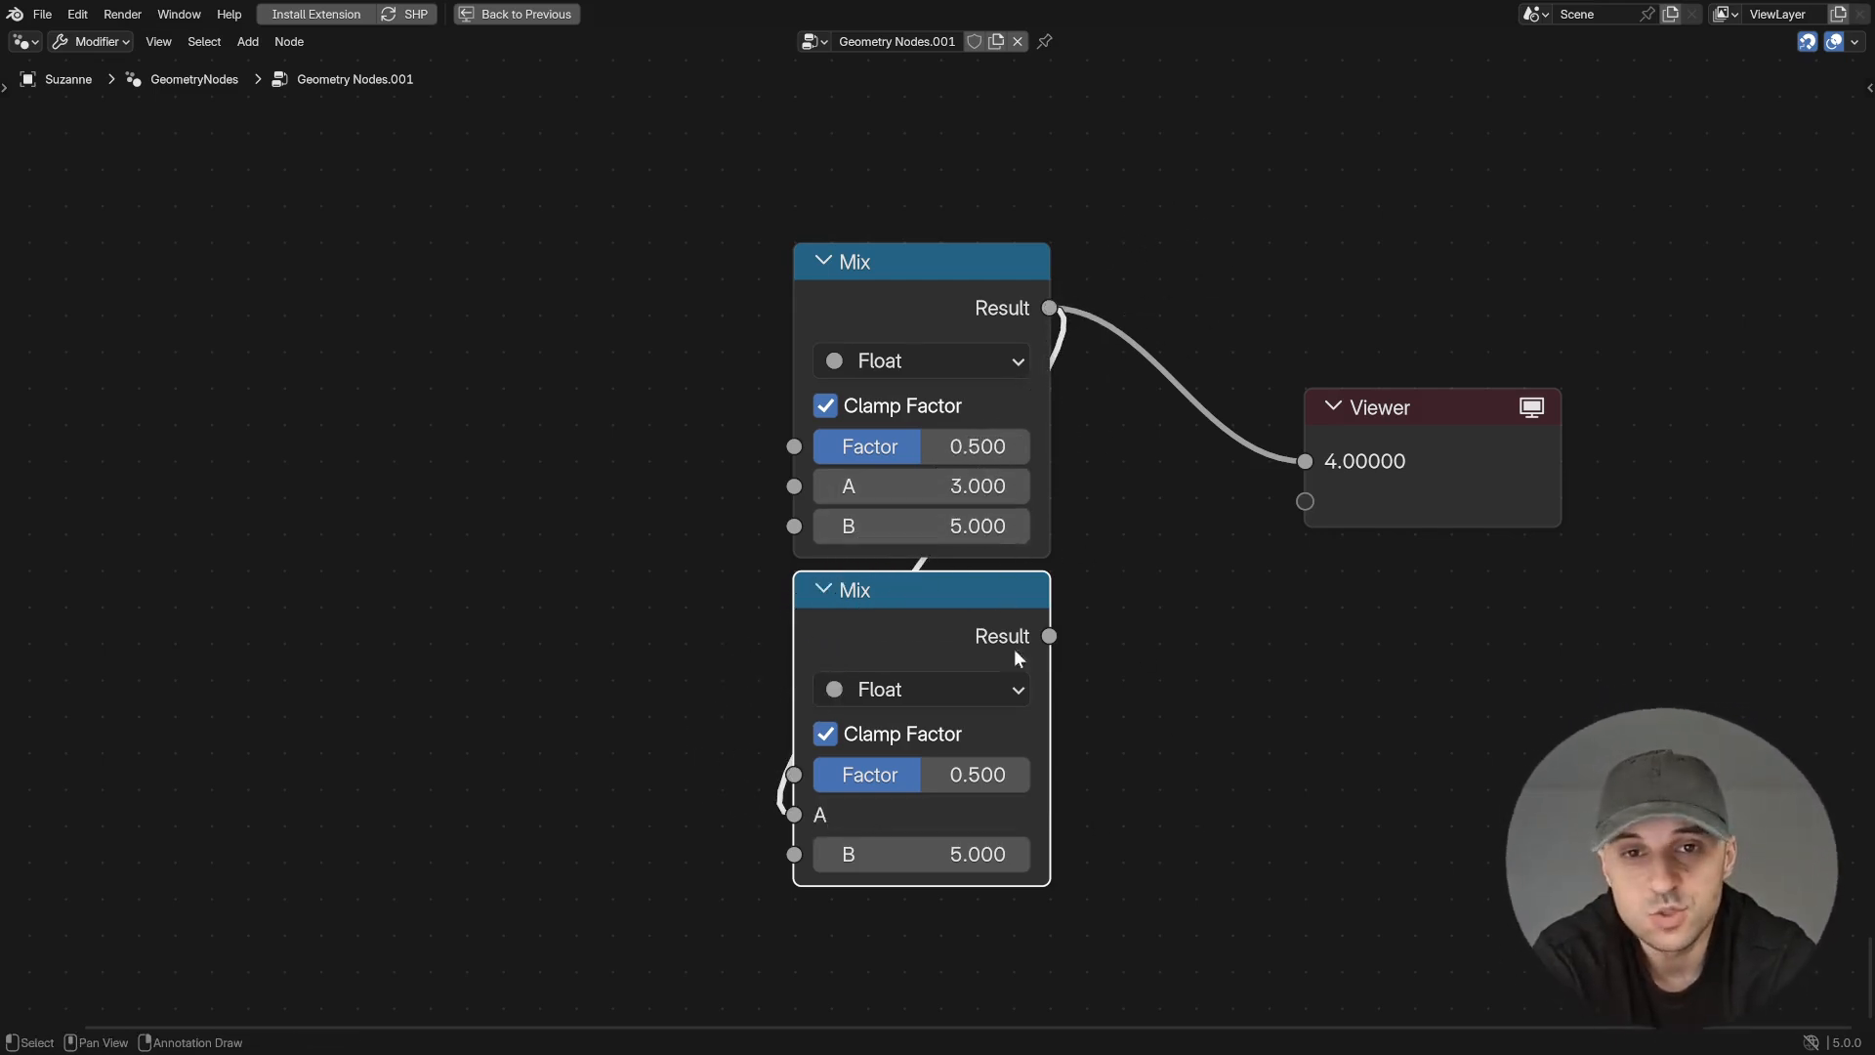
- Set the lower Mix node's B input to 7 and send its Result to the Viewer
left_click(976, 853)
type("7")
key("Return")
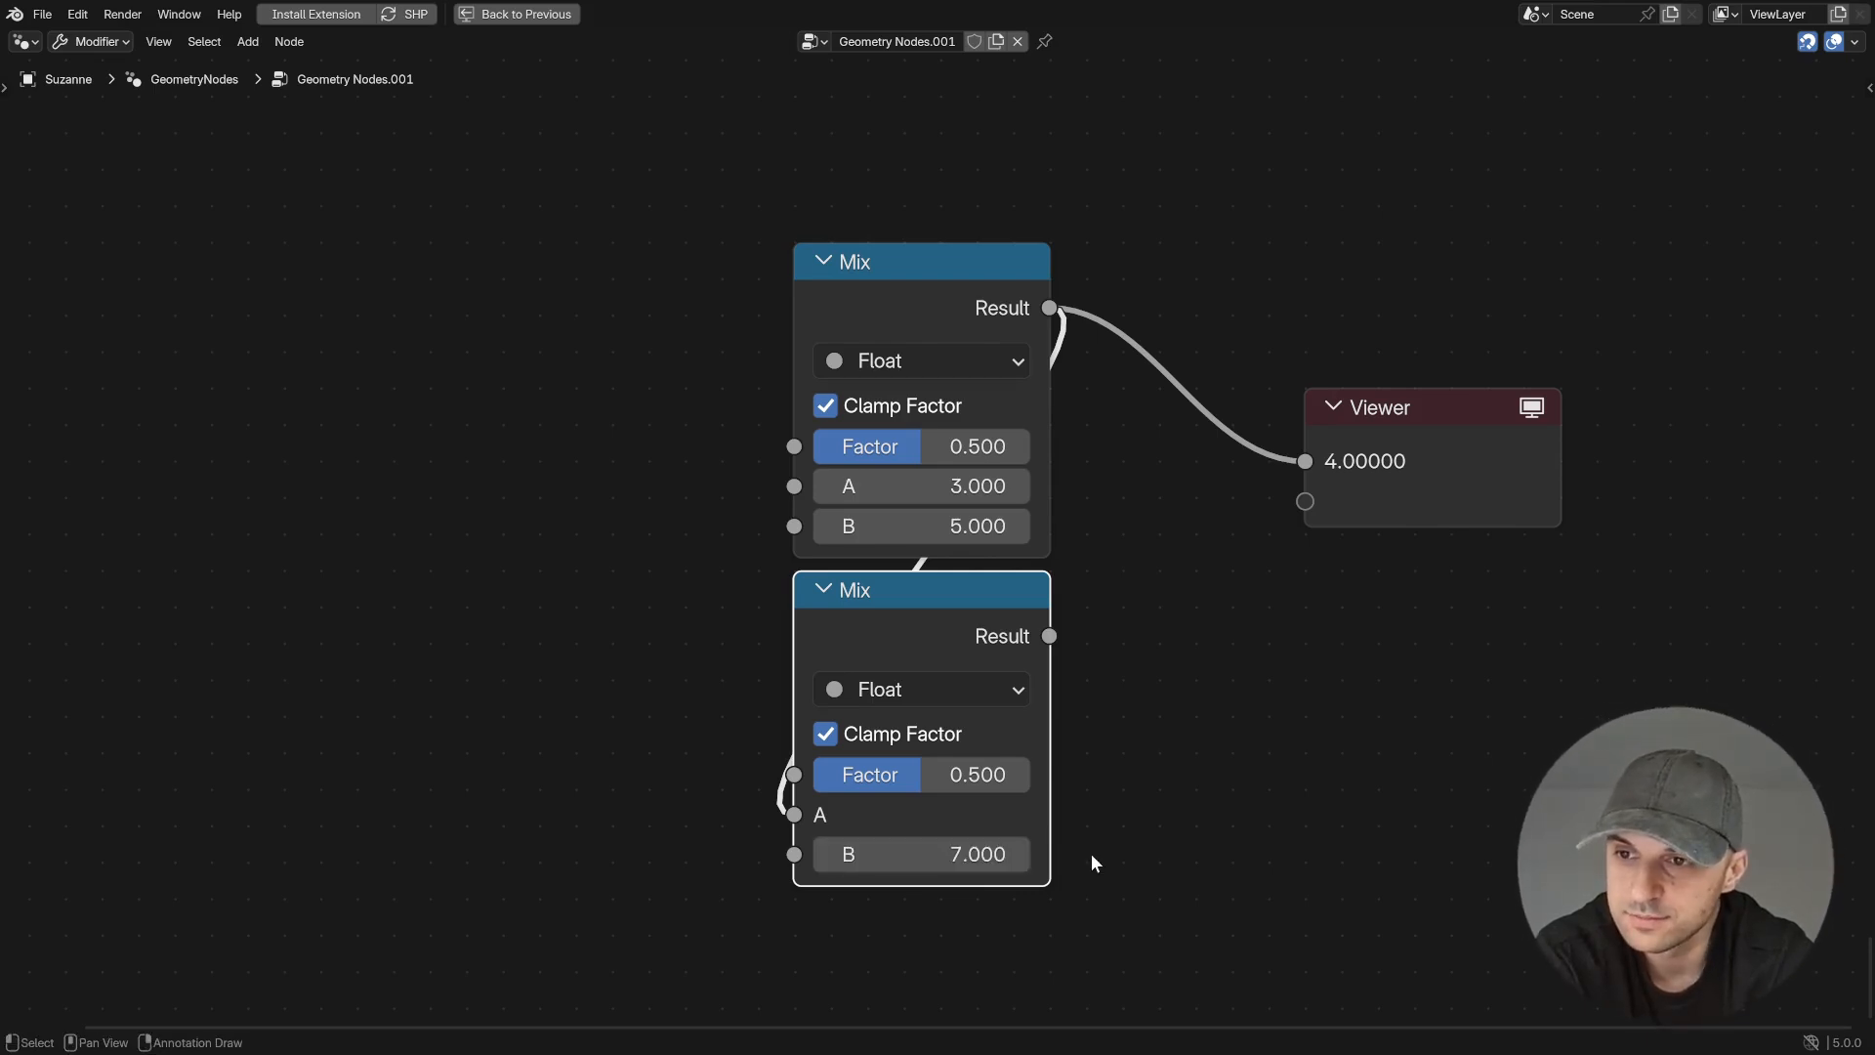
left_click(1040, 648, "ctrl+shift")
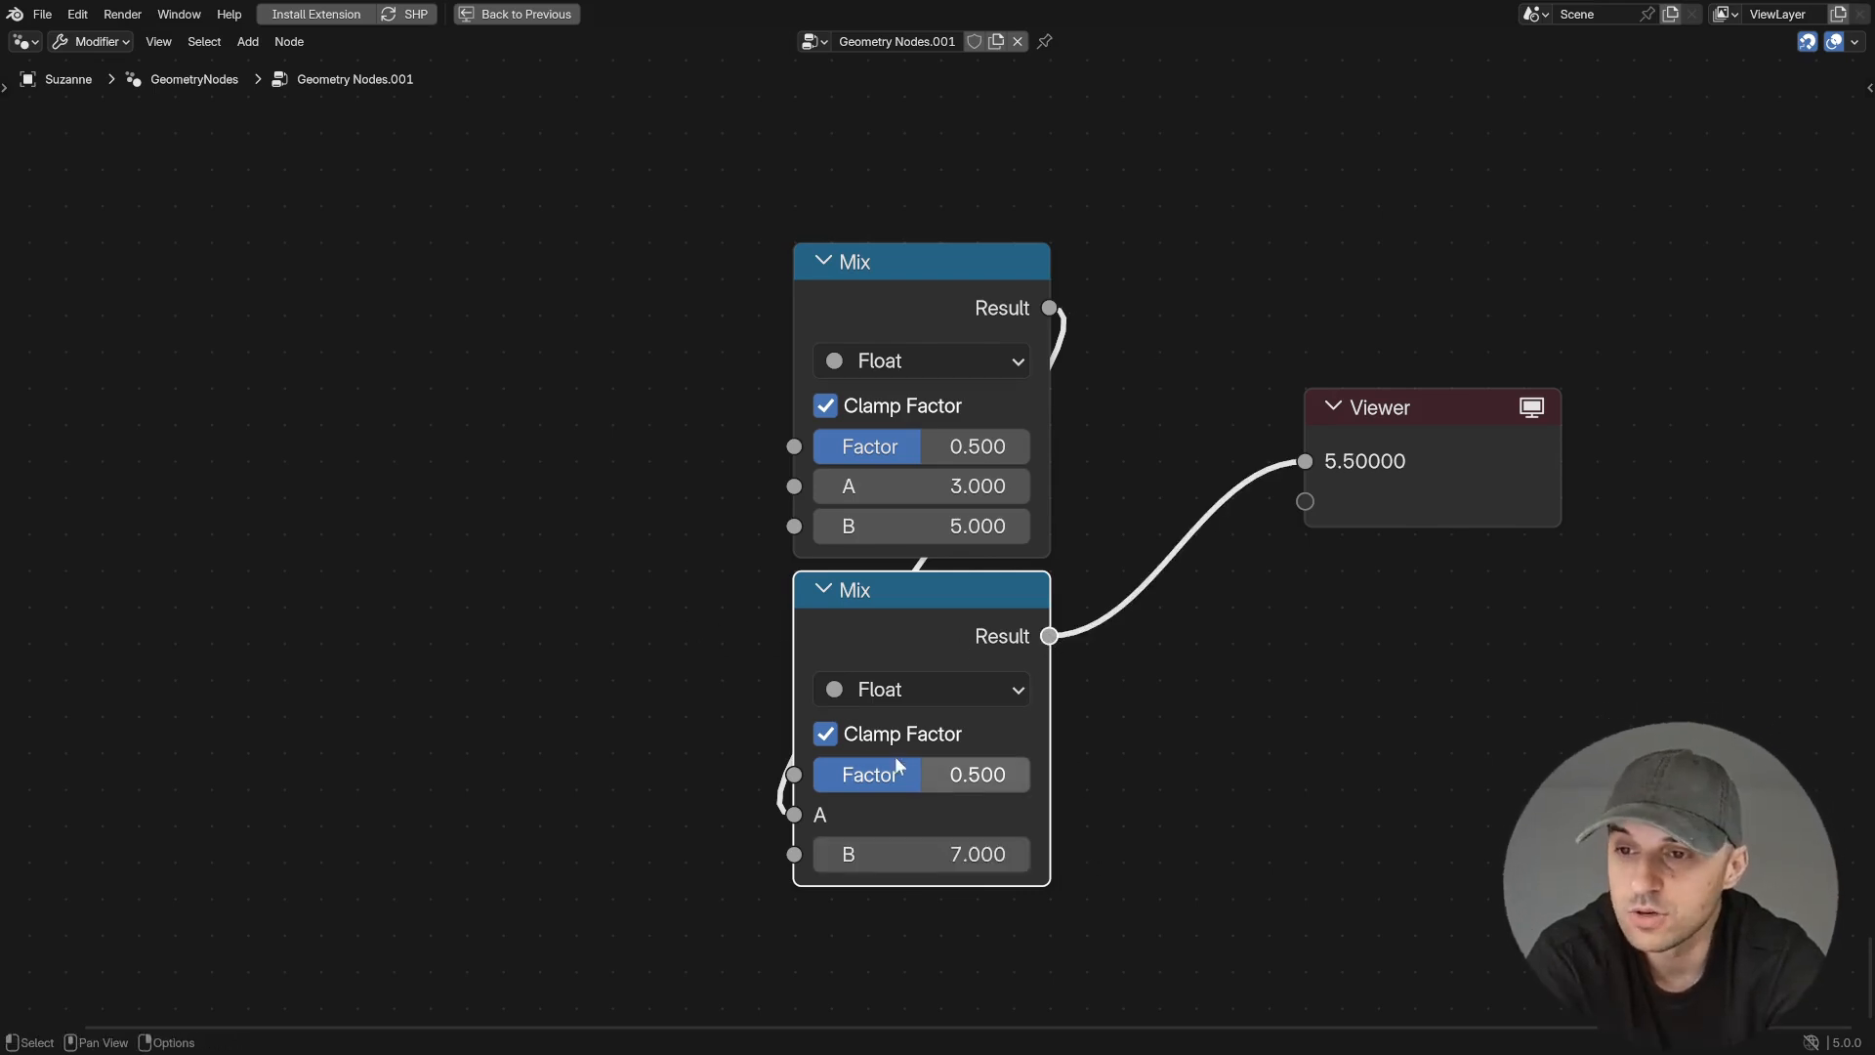
- Duplicate the upper Mix node, place the copy to its left, and set the copy's A to 0 and B to 2
key("shift+d")
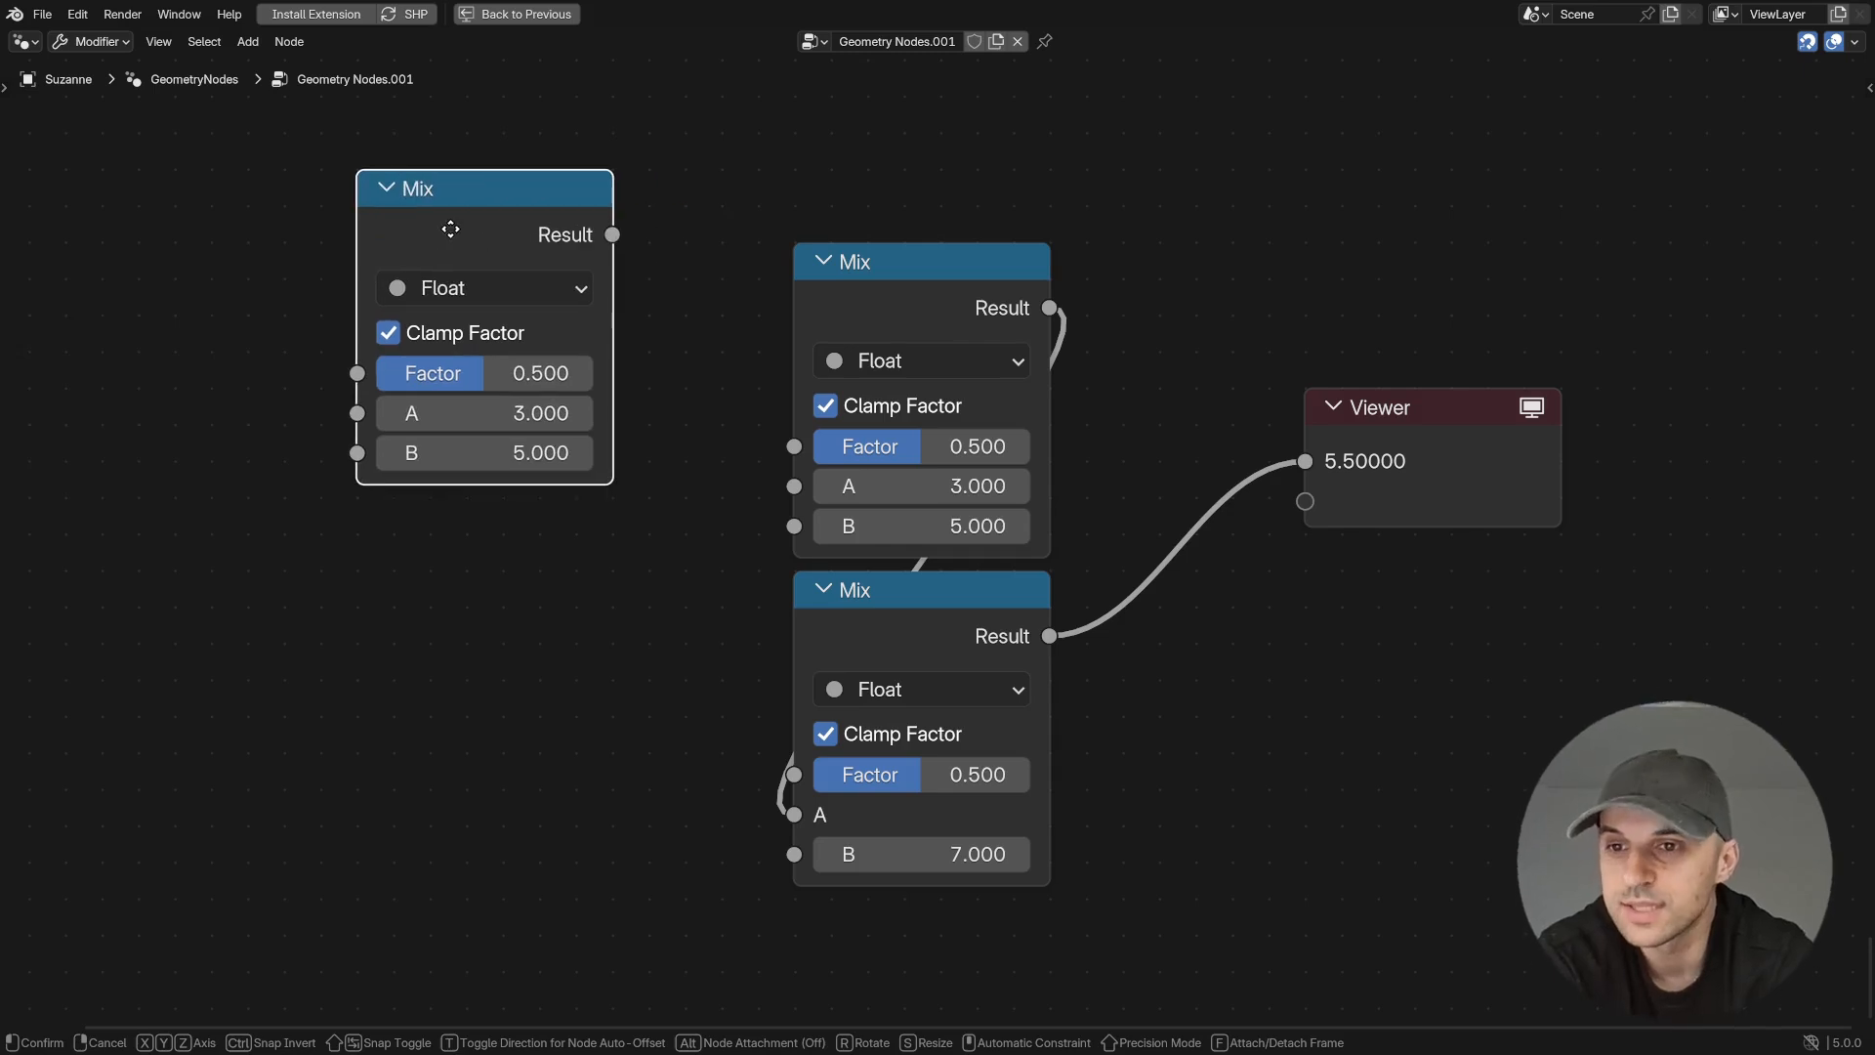
left_click(507, 234)
left_click(524, 412)
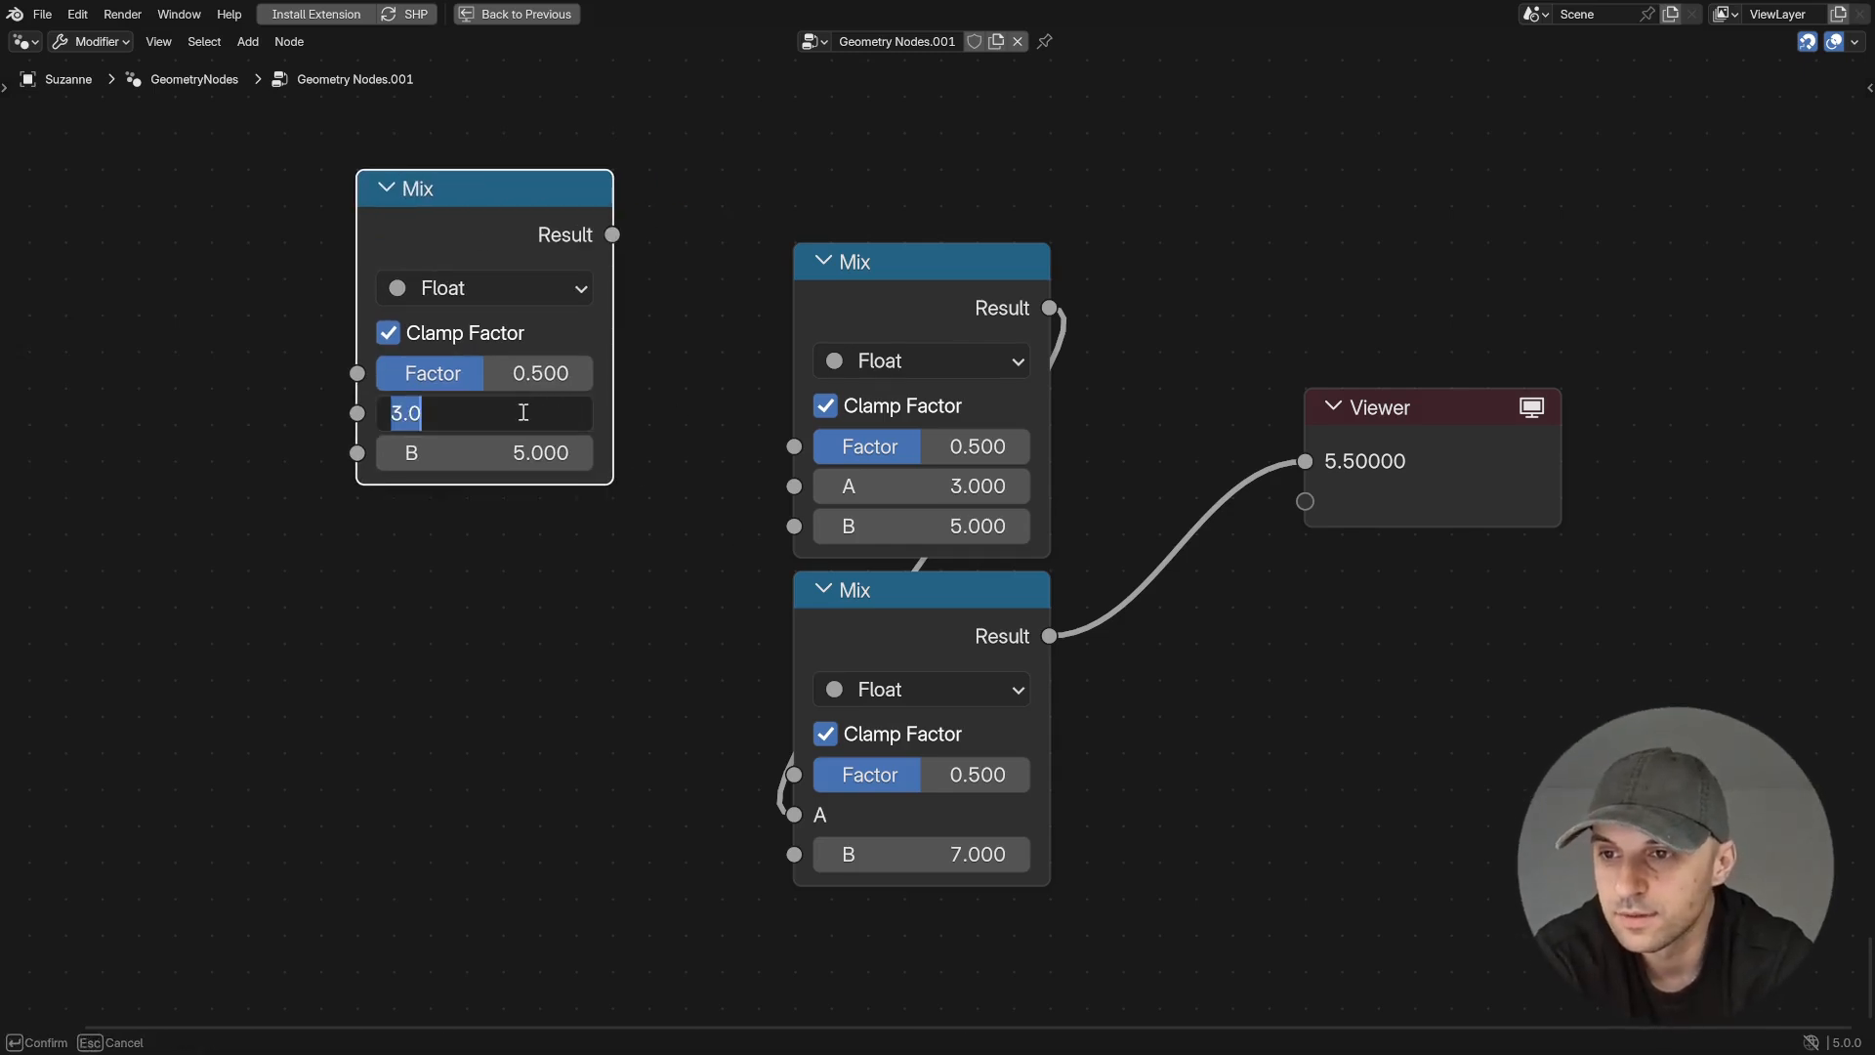
type("0")
key("Tab")
type("2")
key("Return")
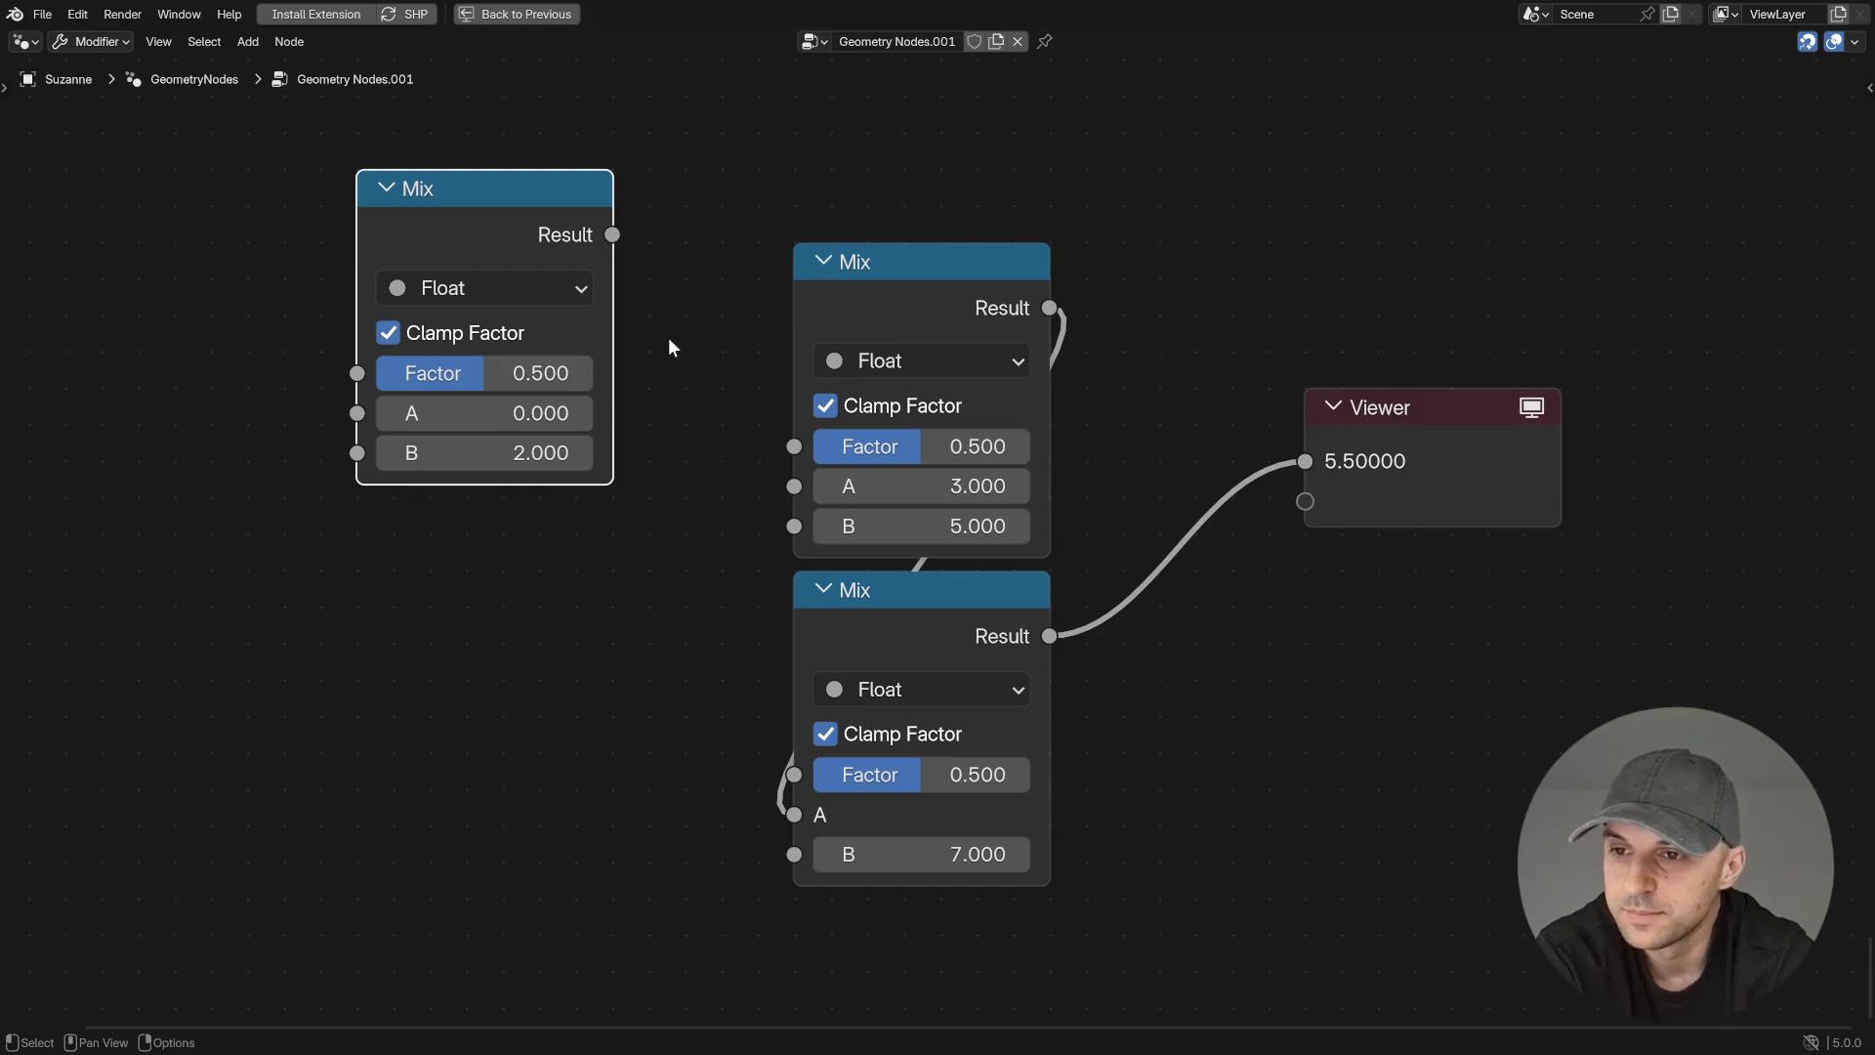
- Link the new Mix's Result directly to the upper Mix's Factor, and through a Subtract node of 1 to the lower Mix's Factor
left_click_drag(616, 235, 794, 446)
left_click_drag(613, 236, 794, 775)
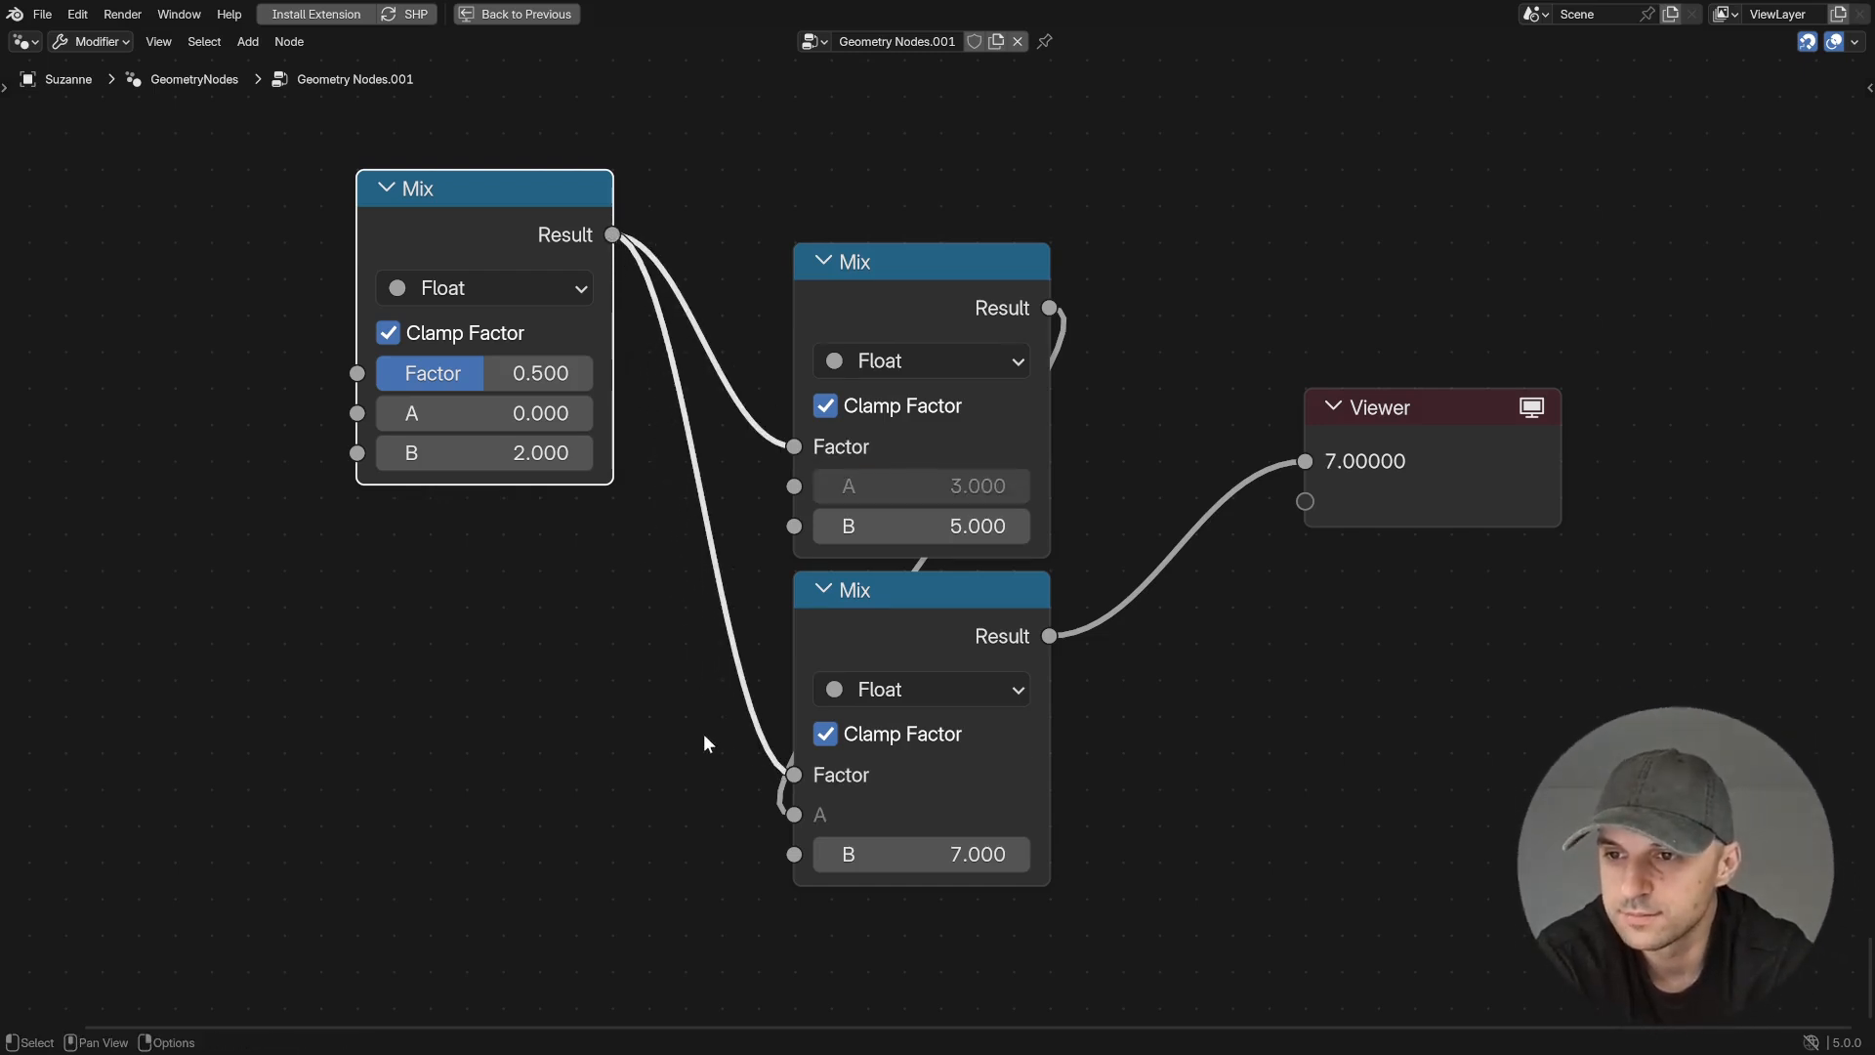
left_click_drag(612, 235, 322, 564)
type("sub")
key("Return")
left_click(360, 567)
left_click(488, 774)
type("1")
key("Return")
left_click_drag(612, 600, 786, 777)
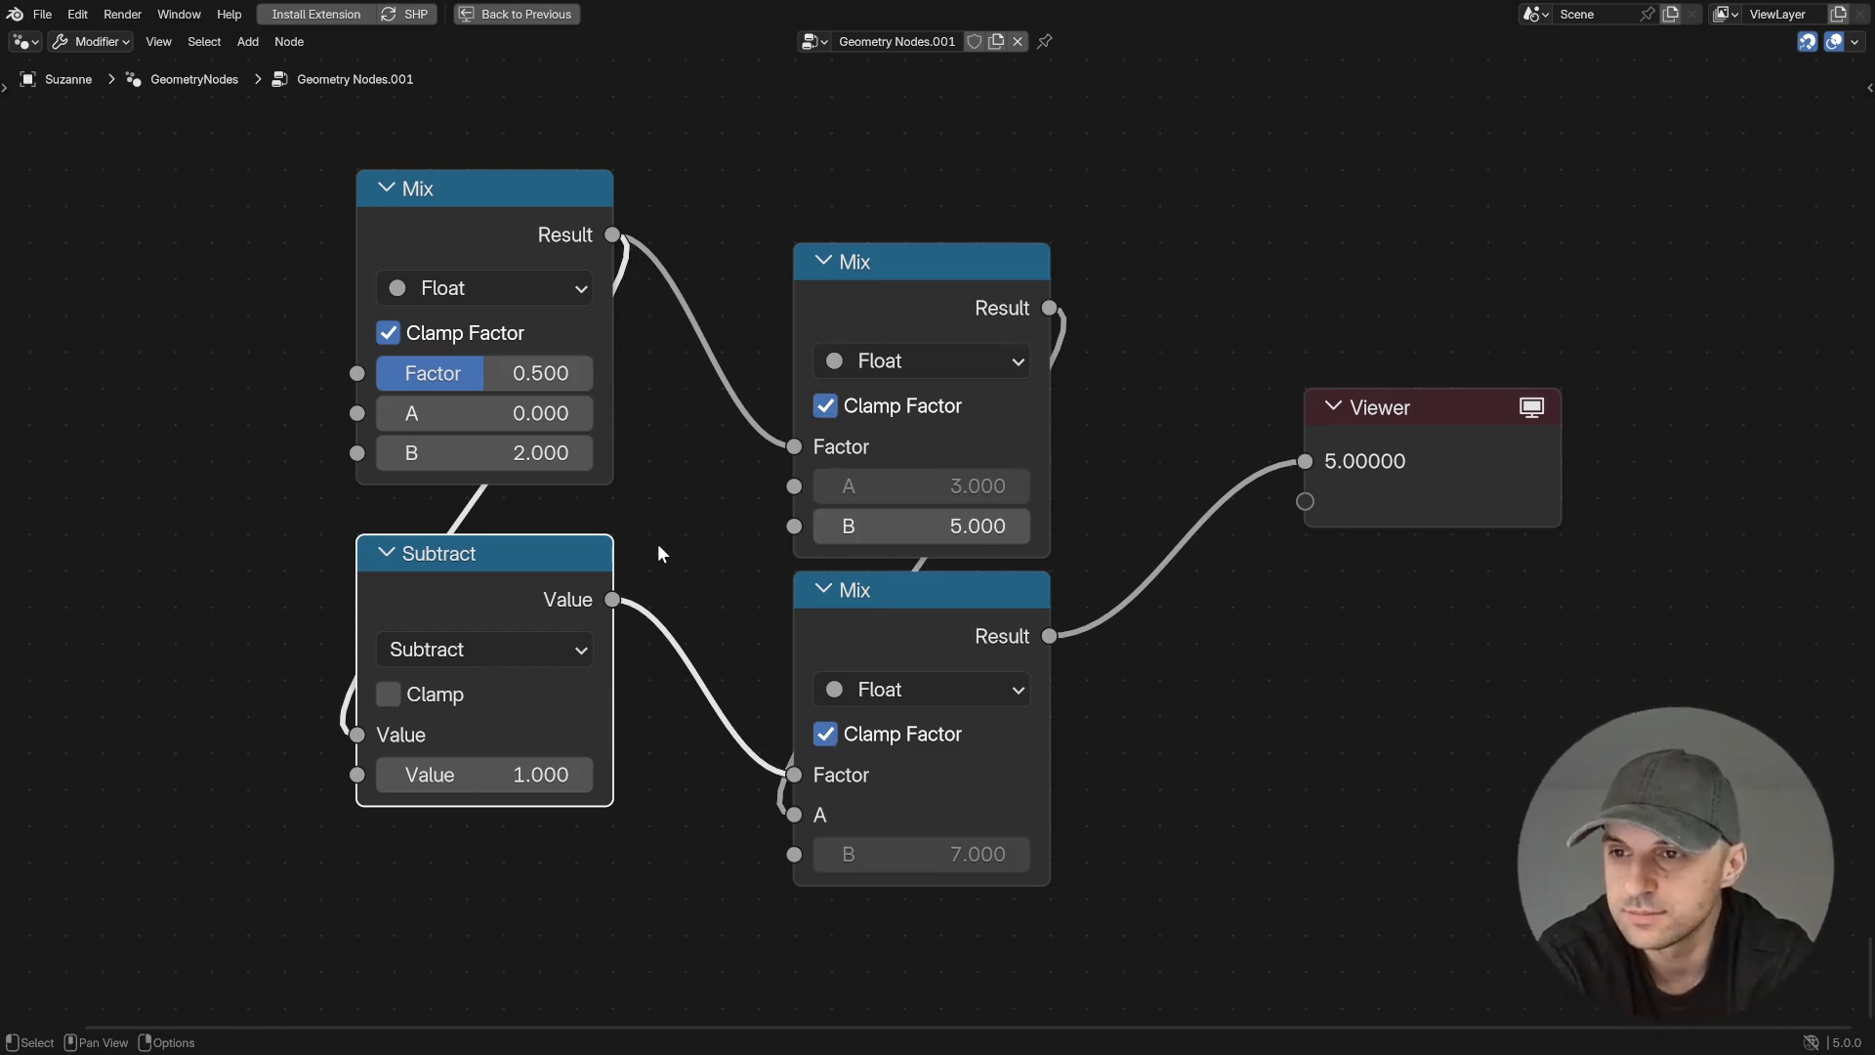
- Sweep the controlling Mix node's Factor to test the blend between the three values
left_click_drag(580, 379, 369, 373)
left_click_drag(536, 373, 587, 373)
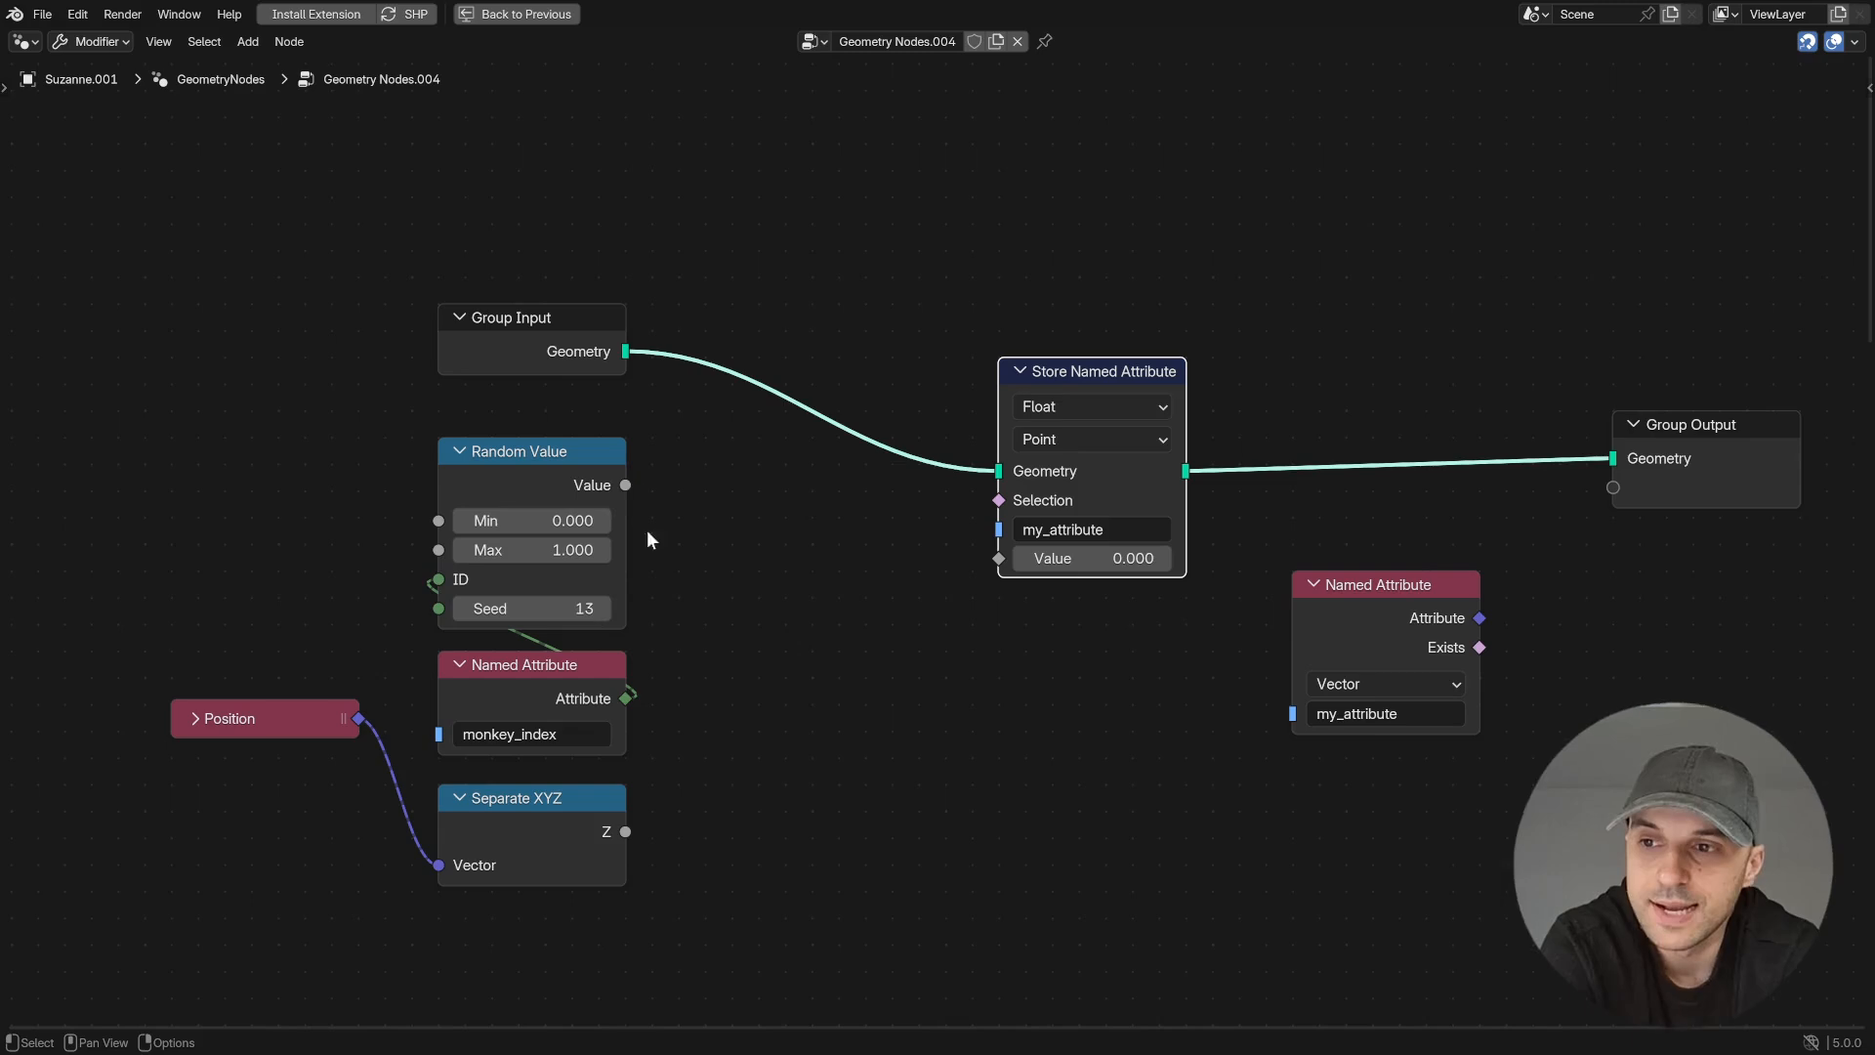
- Add a Combine XYZ node fed by Random Value in X, the monkey_index attribute in Y, and the separated Z in Z
left_click_drag(625, 484, 767, 625)
type("comb")
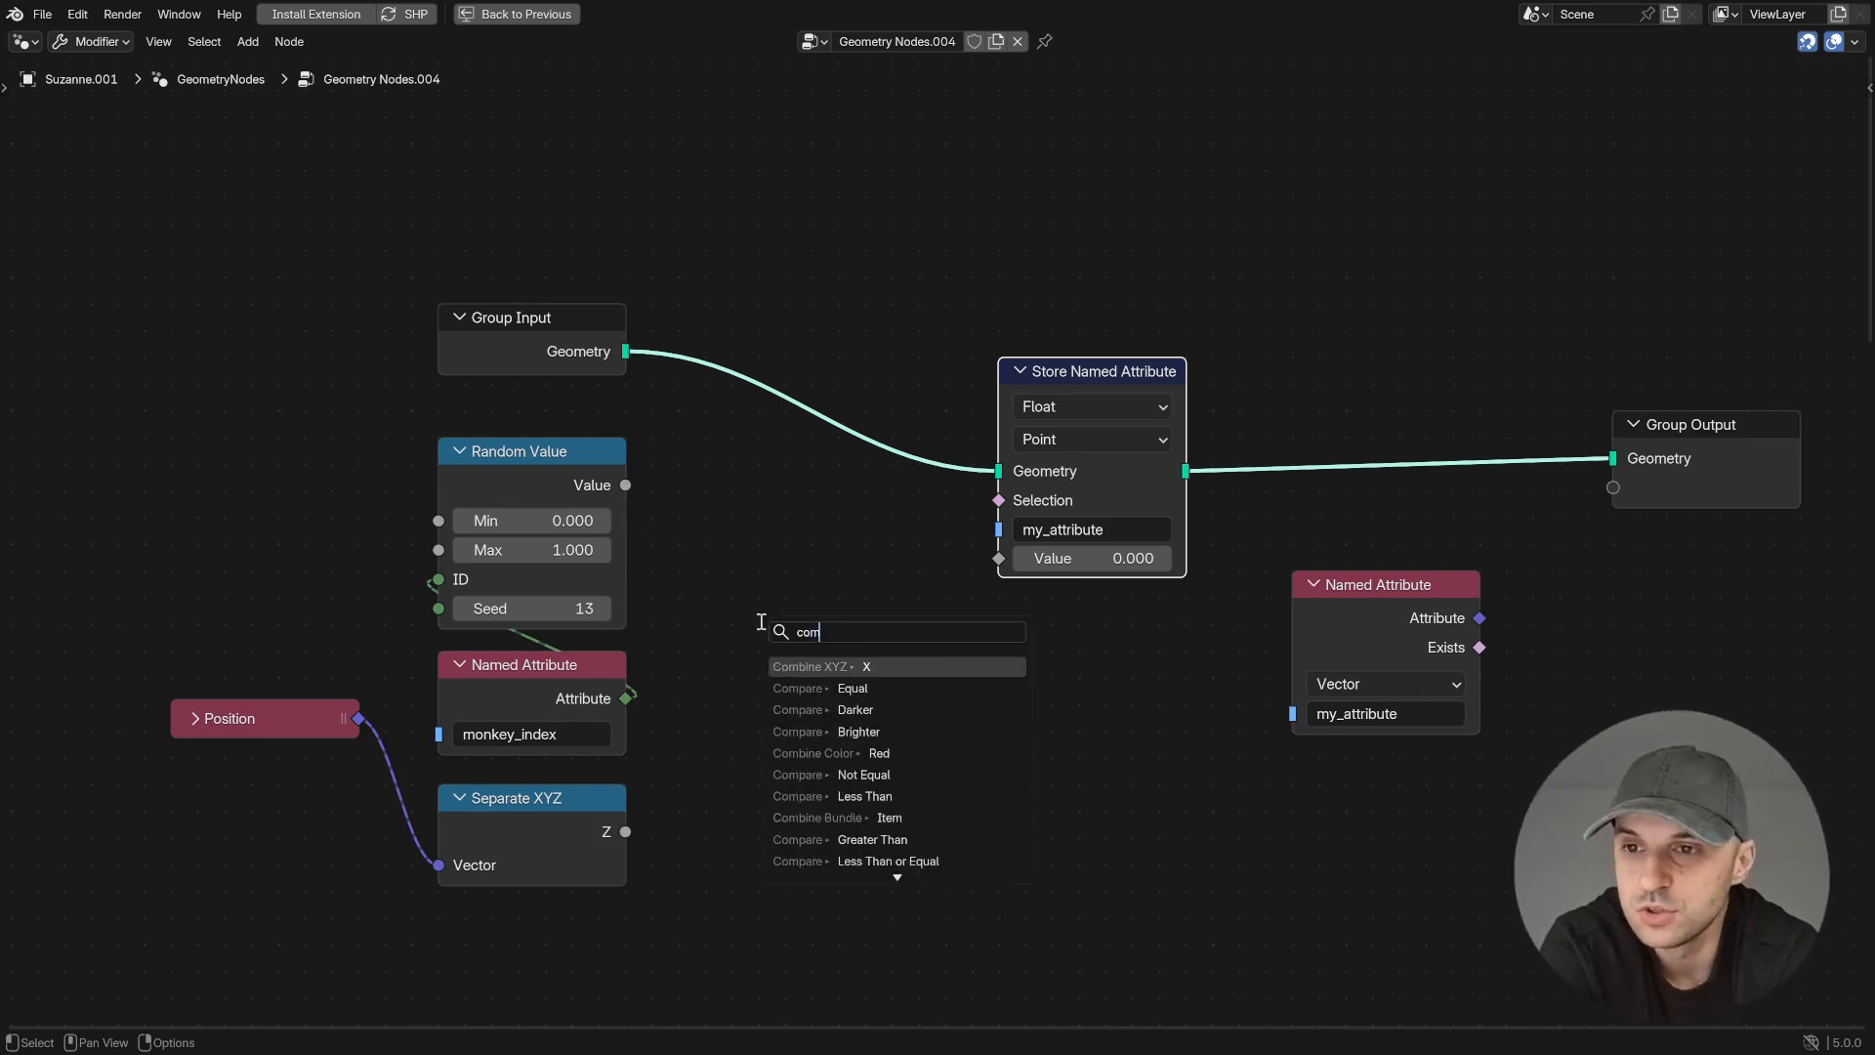
key("Return")
left_click_drag(626, 697, 732, 681)
left_click_drag(625, 831, 732, 710)
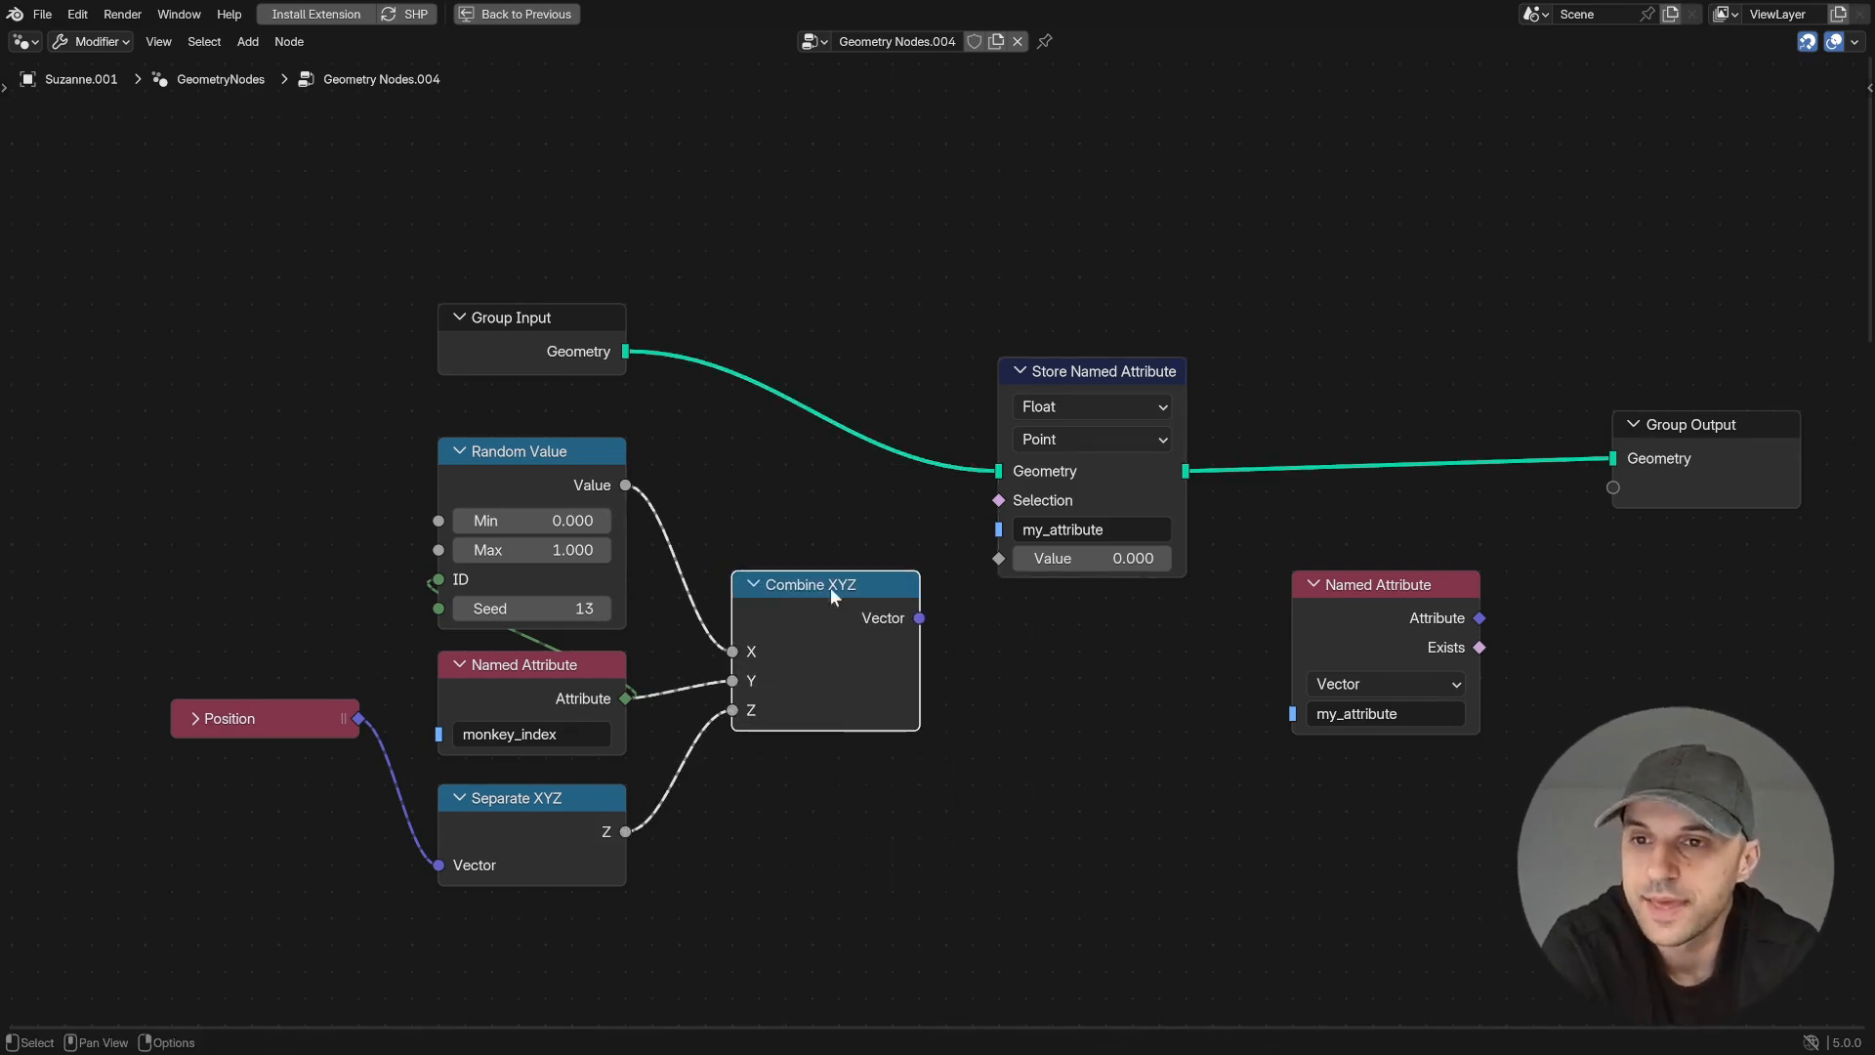
- Set Store Named Attribute's data type to Vector and link the Combine XYZ output to its Value
left_click(1092, 407)
left_click(1039, 564)
left_click_drag(919, 618, 996, 558)
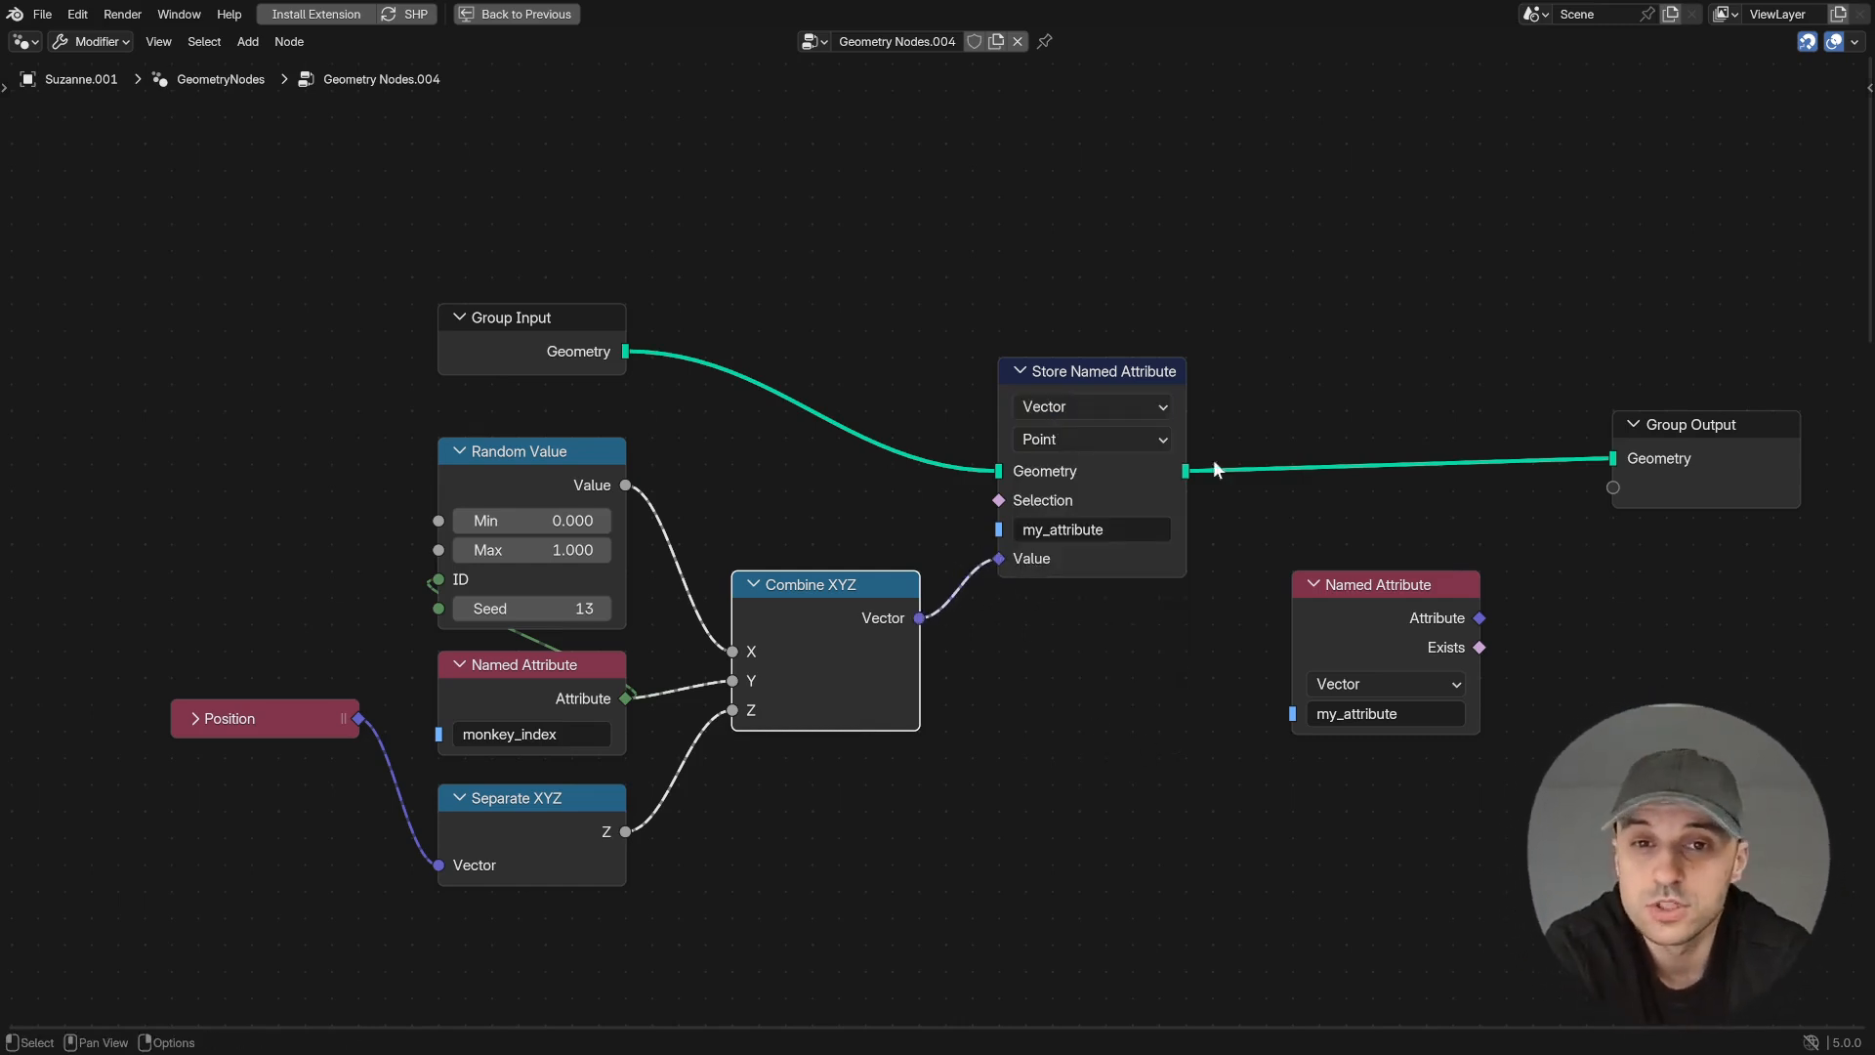
left_click(1108, 374)
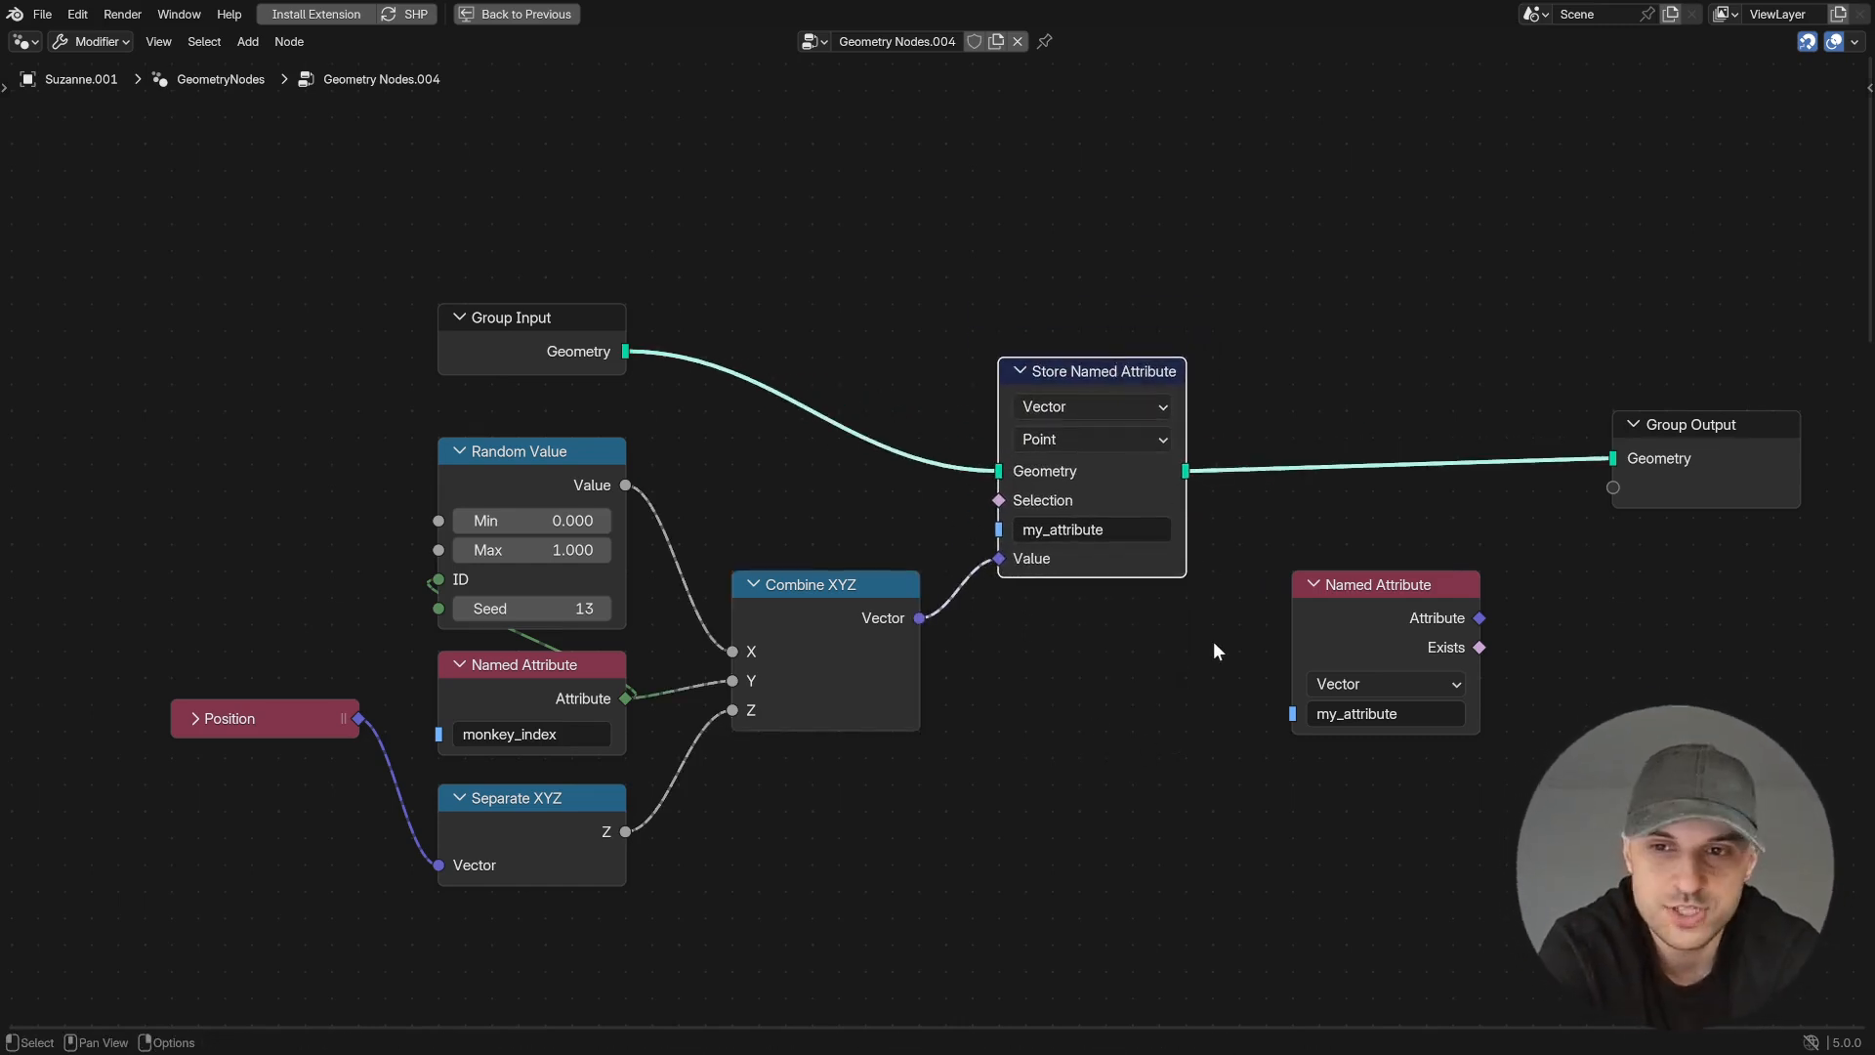
- Add a Separate XYZ node linked to the Attribute output of the my_attribute Named Attribute node
middle_click_drag(1193, 642, 1082, 635)
left_click_drag(1370, 614, 1451, 646)
type("se")
key("Return")
left_click(1424, 620)
- Restore the full workspace layout and preview the stored geometry and a Separate XYZ component in the Viewer
key("ctrl+space")
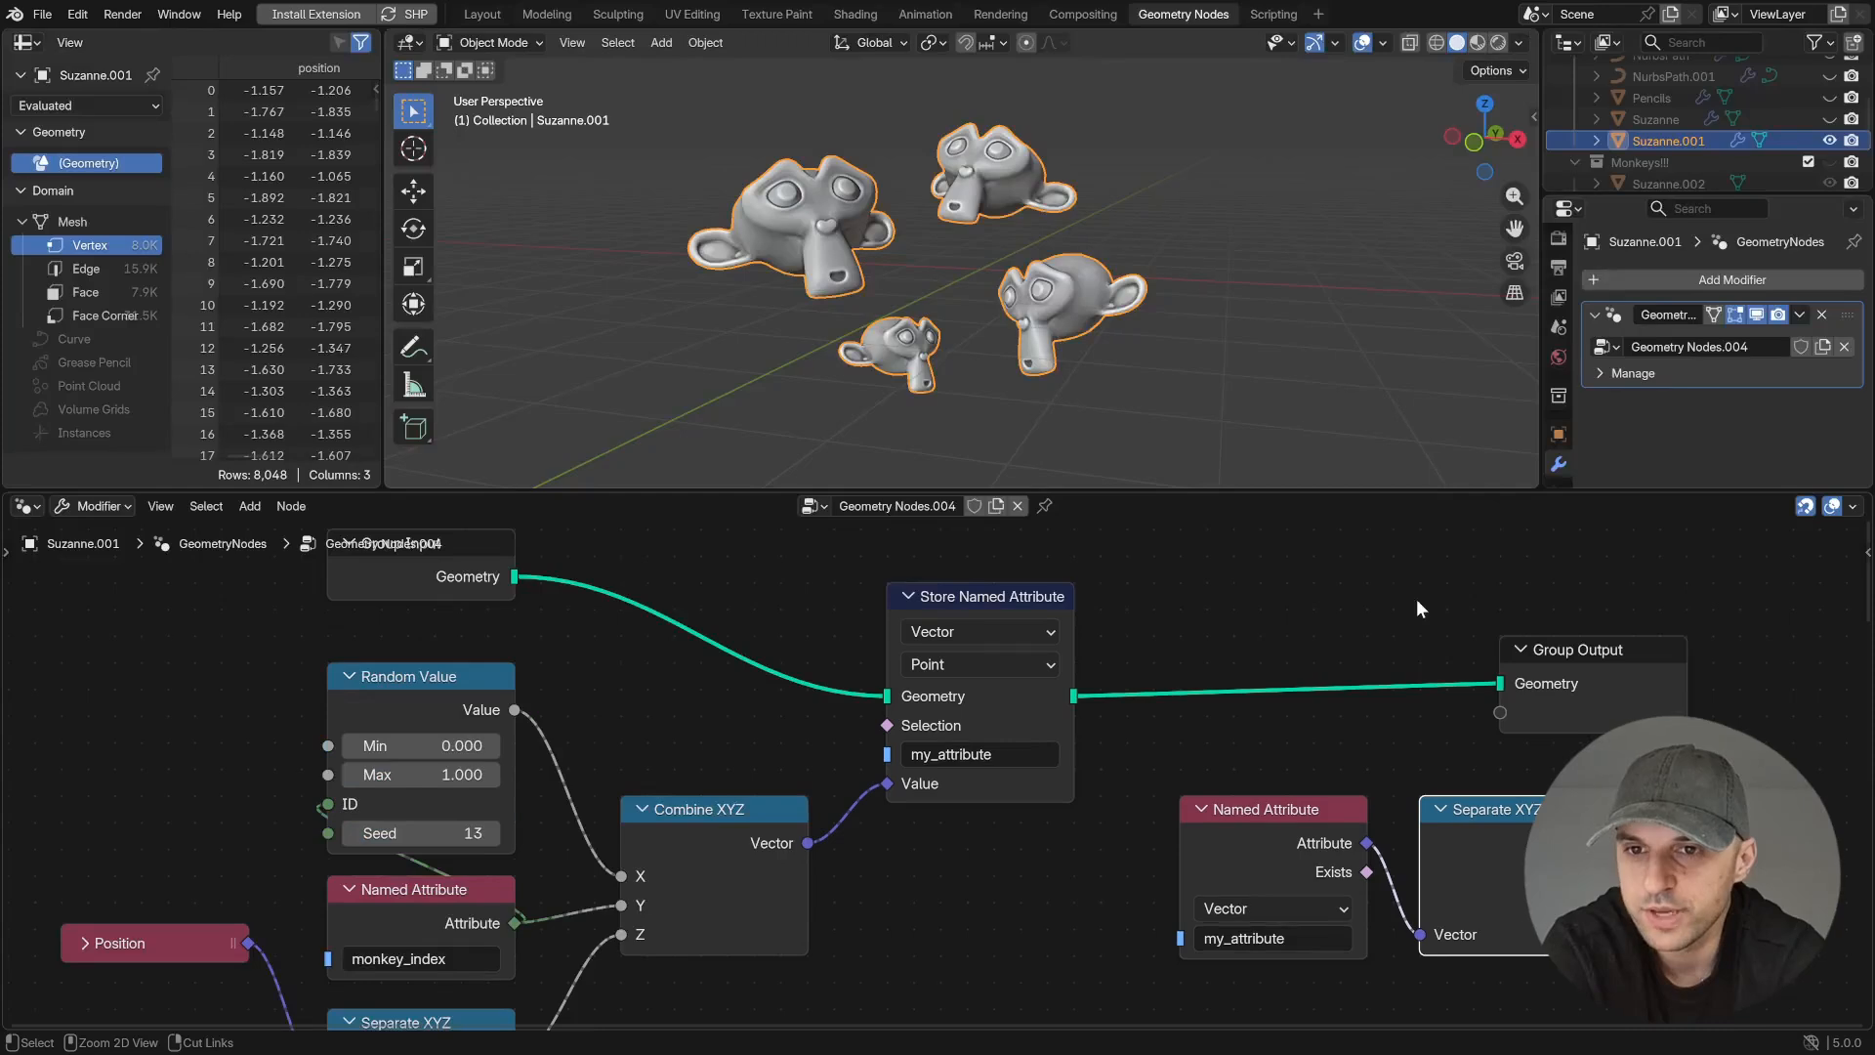
left_click(1079, 695, "ctrl+shift")
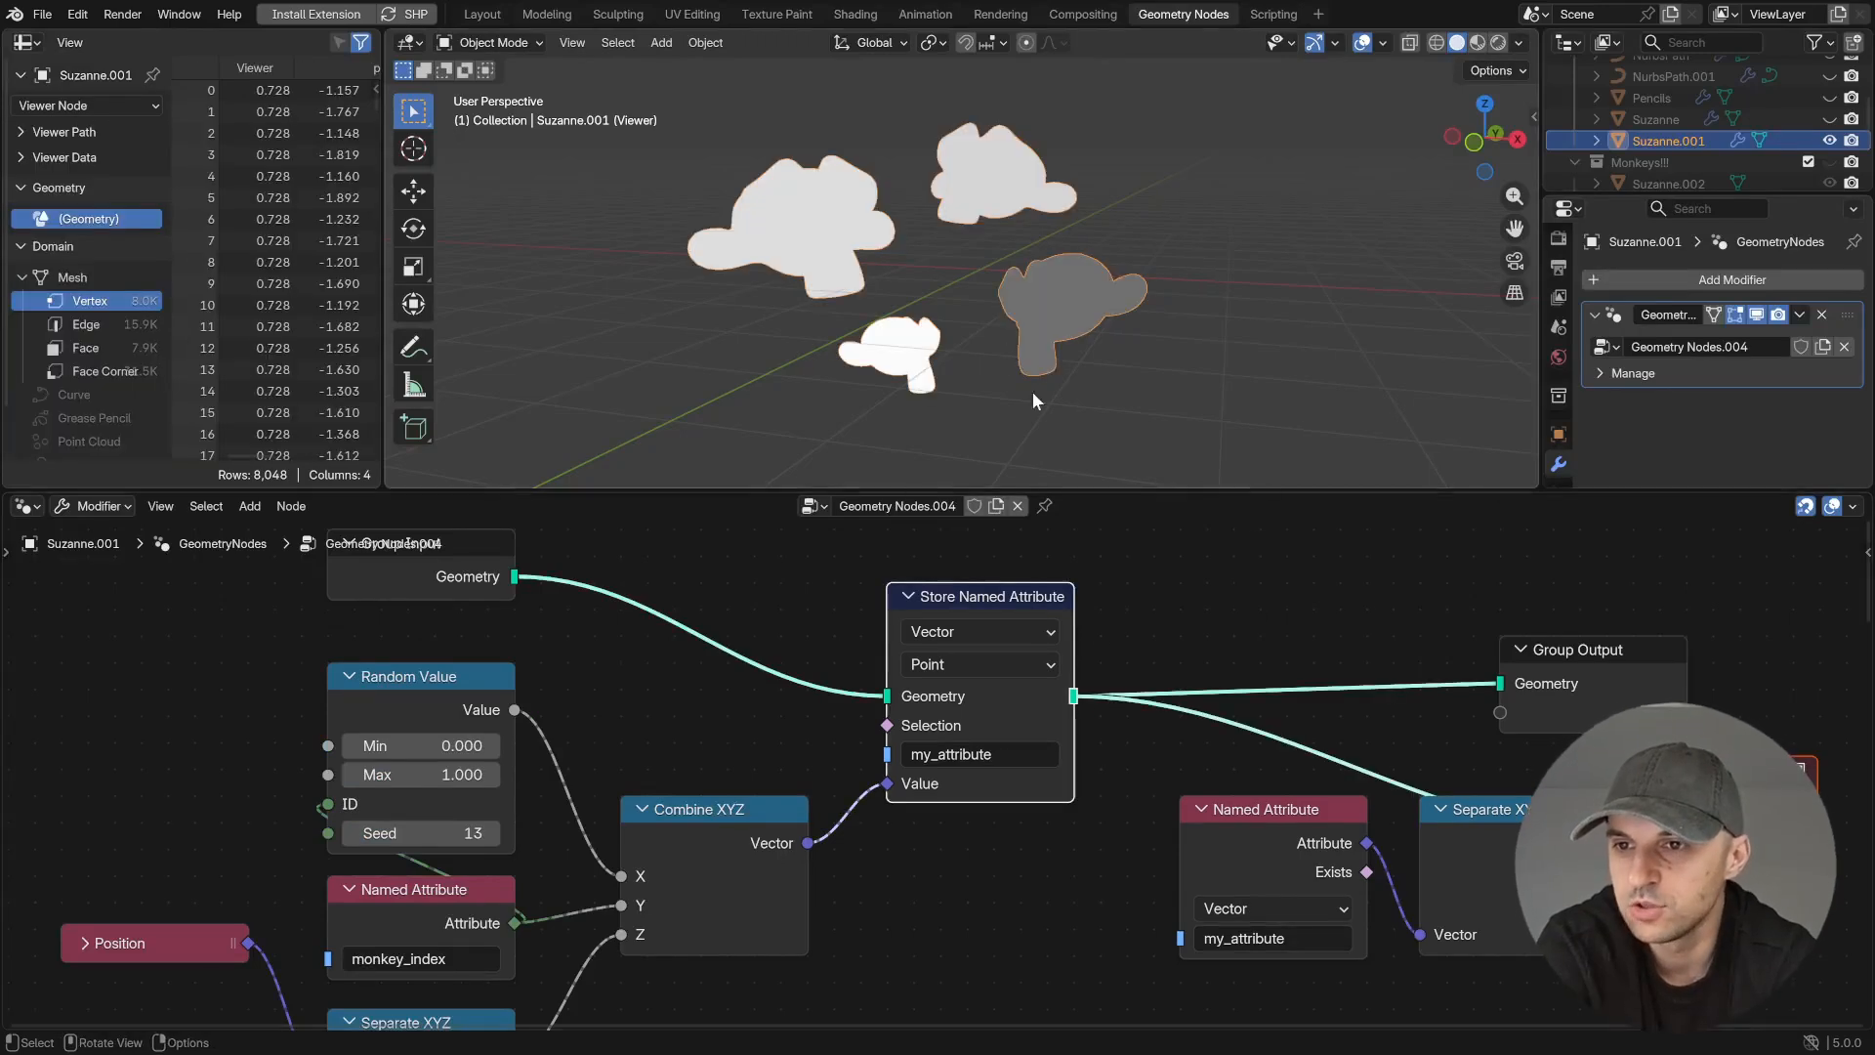
left_click(1538, 842, "ctrl+shift")
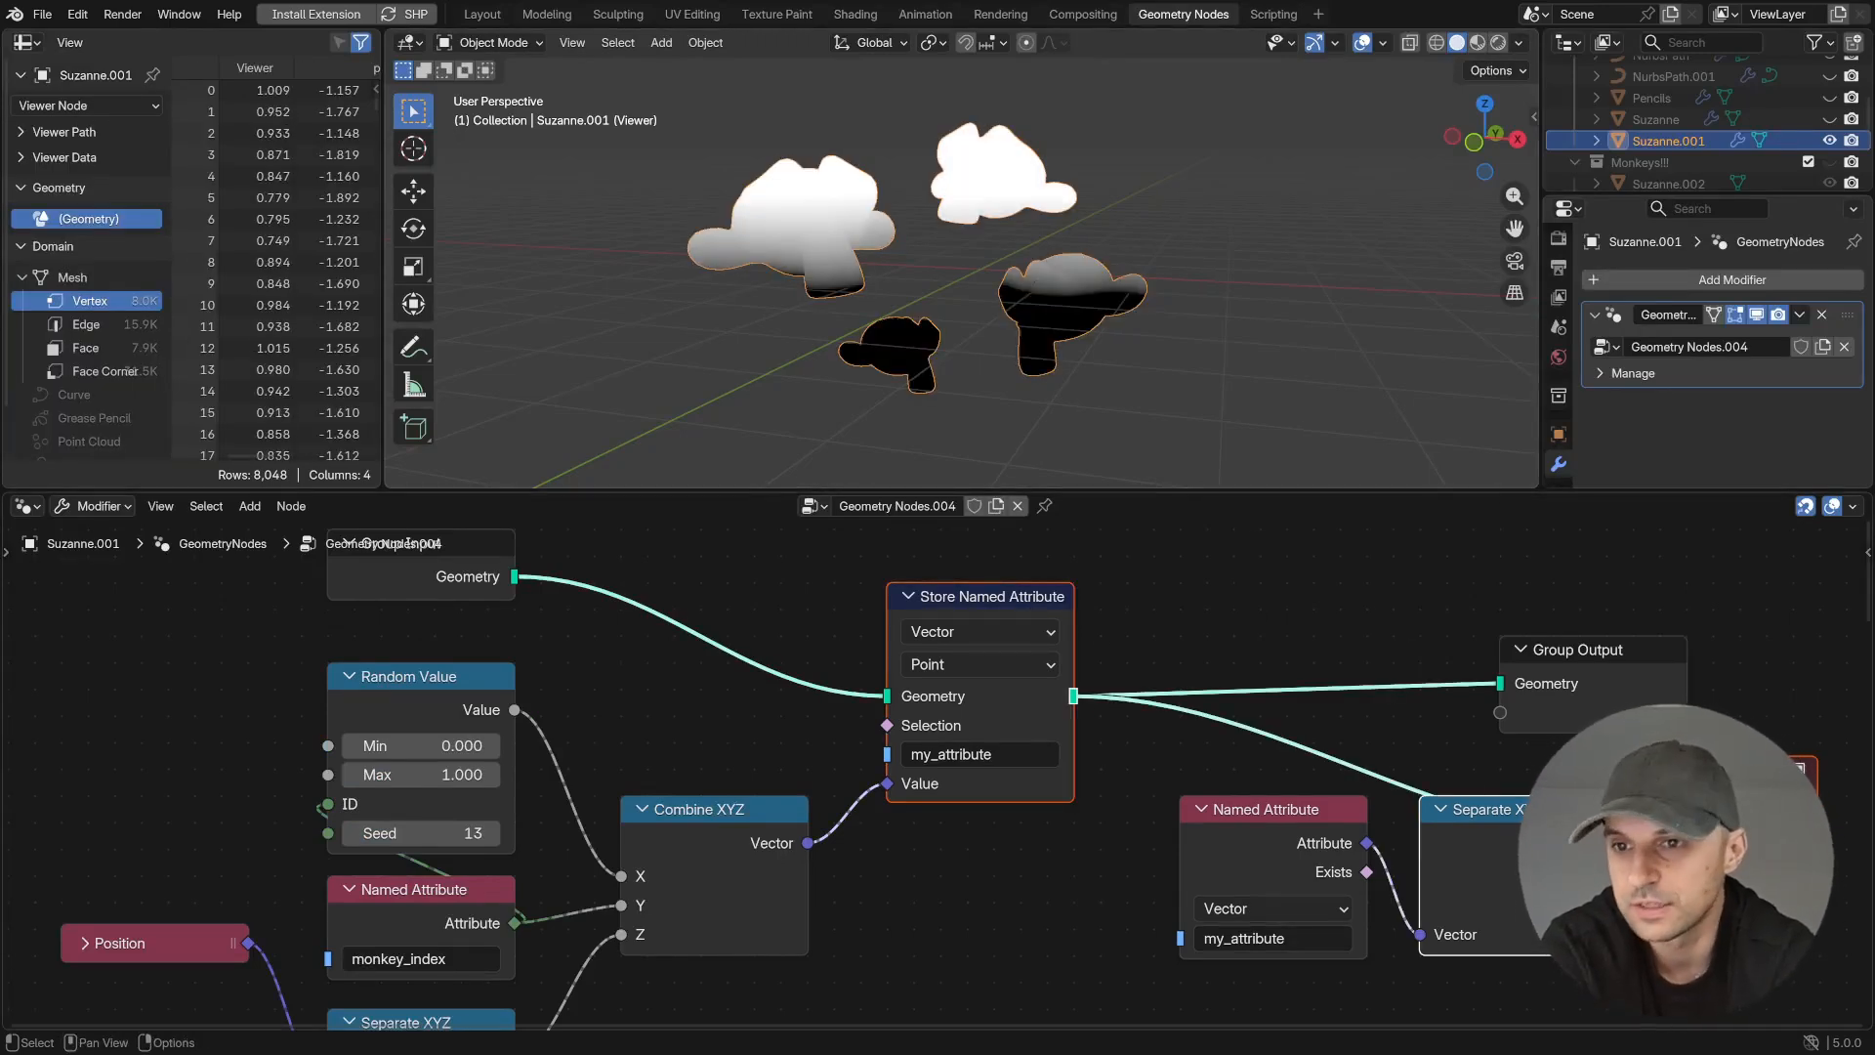
- Examine the example node setups that pack values into color_attribute with Combine Color and matrix_attribute with Combine Matrix
middle_click_drag(1028, 969, 887, 552)
scroll(894, 639, "up", 2)
middle_click_drag(894, 641, 880, 668)
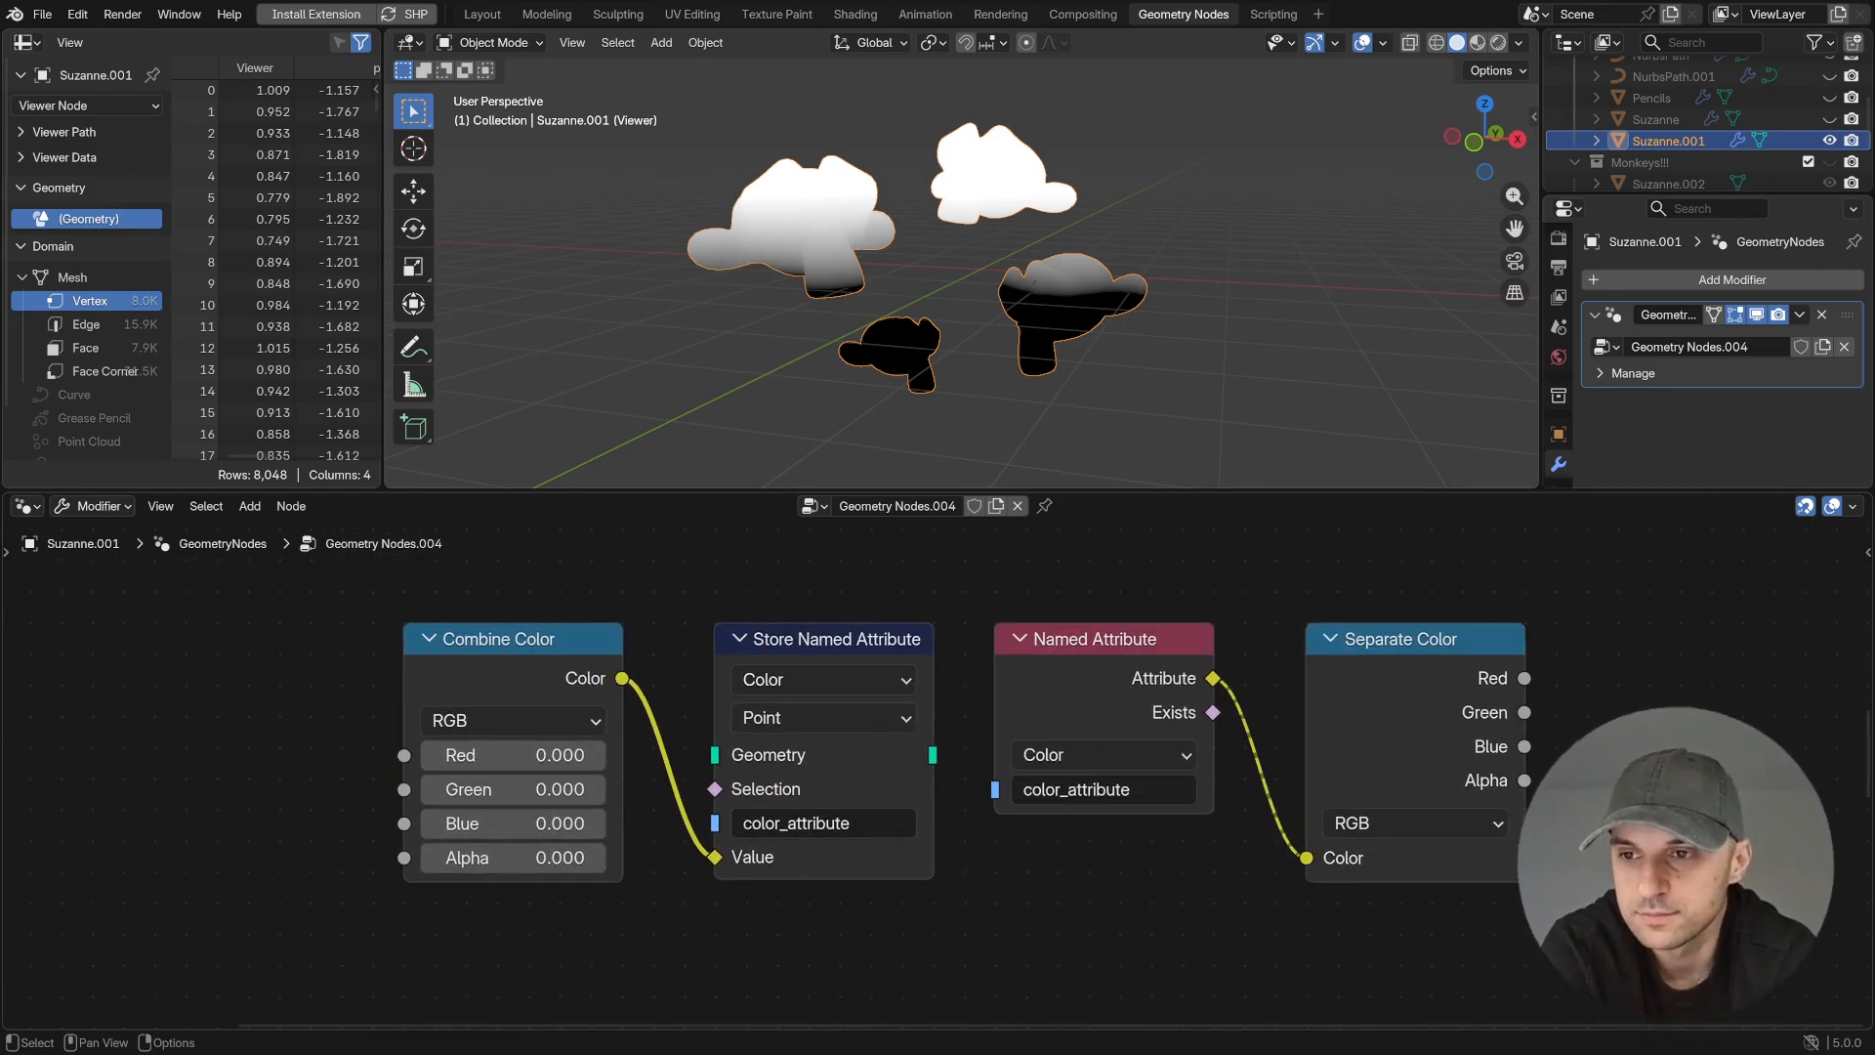
middle_click_drag(1193, 783, 1172, 863, "ctrl")
middle_click_drag(1164, 863, 1146, 430)
middle_click_drag(1146, 942, 1170, 584, "ctrl")
key("ctrl+space")
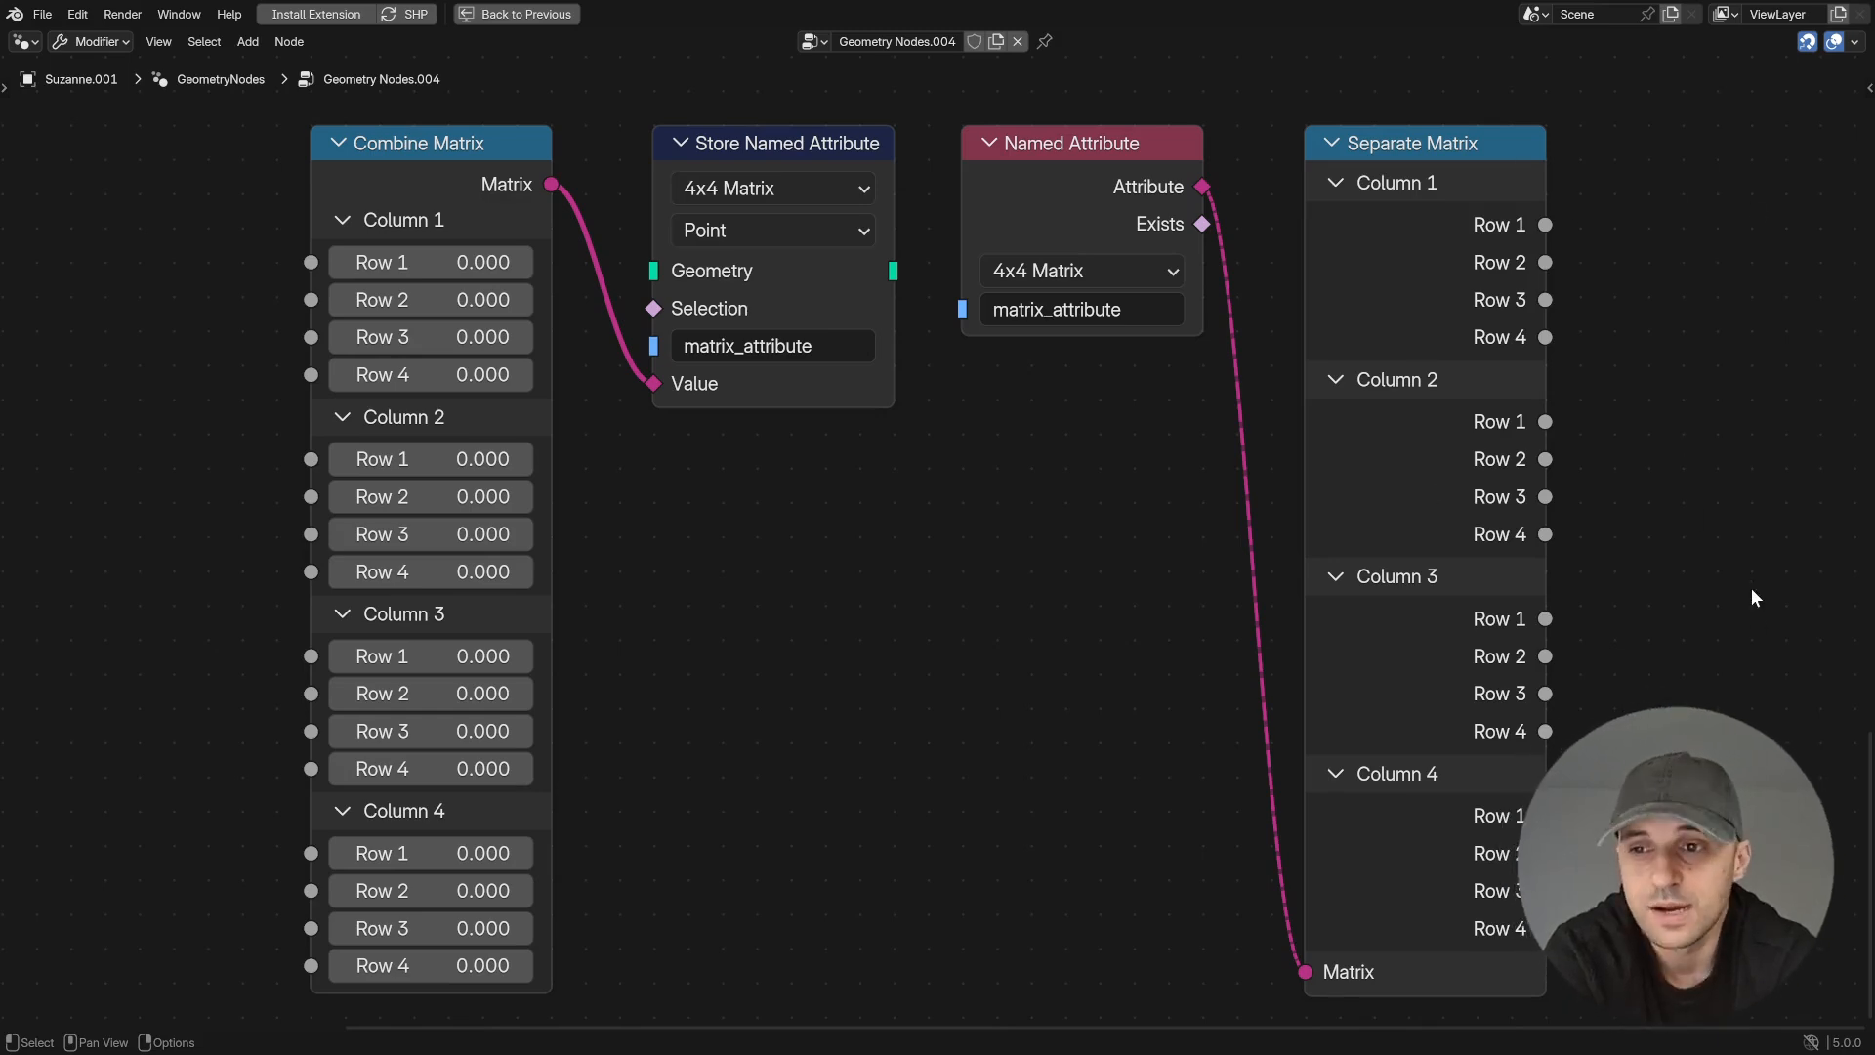
- Return to the my_attribute setup and review how its Combine XYZ vector is stored and separated again
scroll(1041, 660, "down", 3)
scroll(1041, 667, "down", 4)
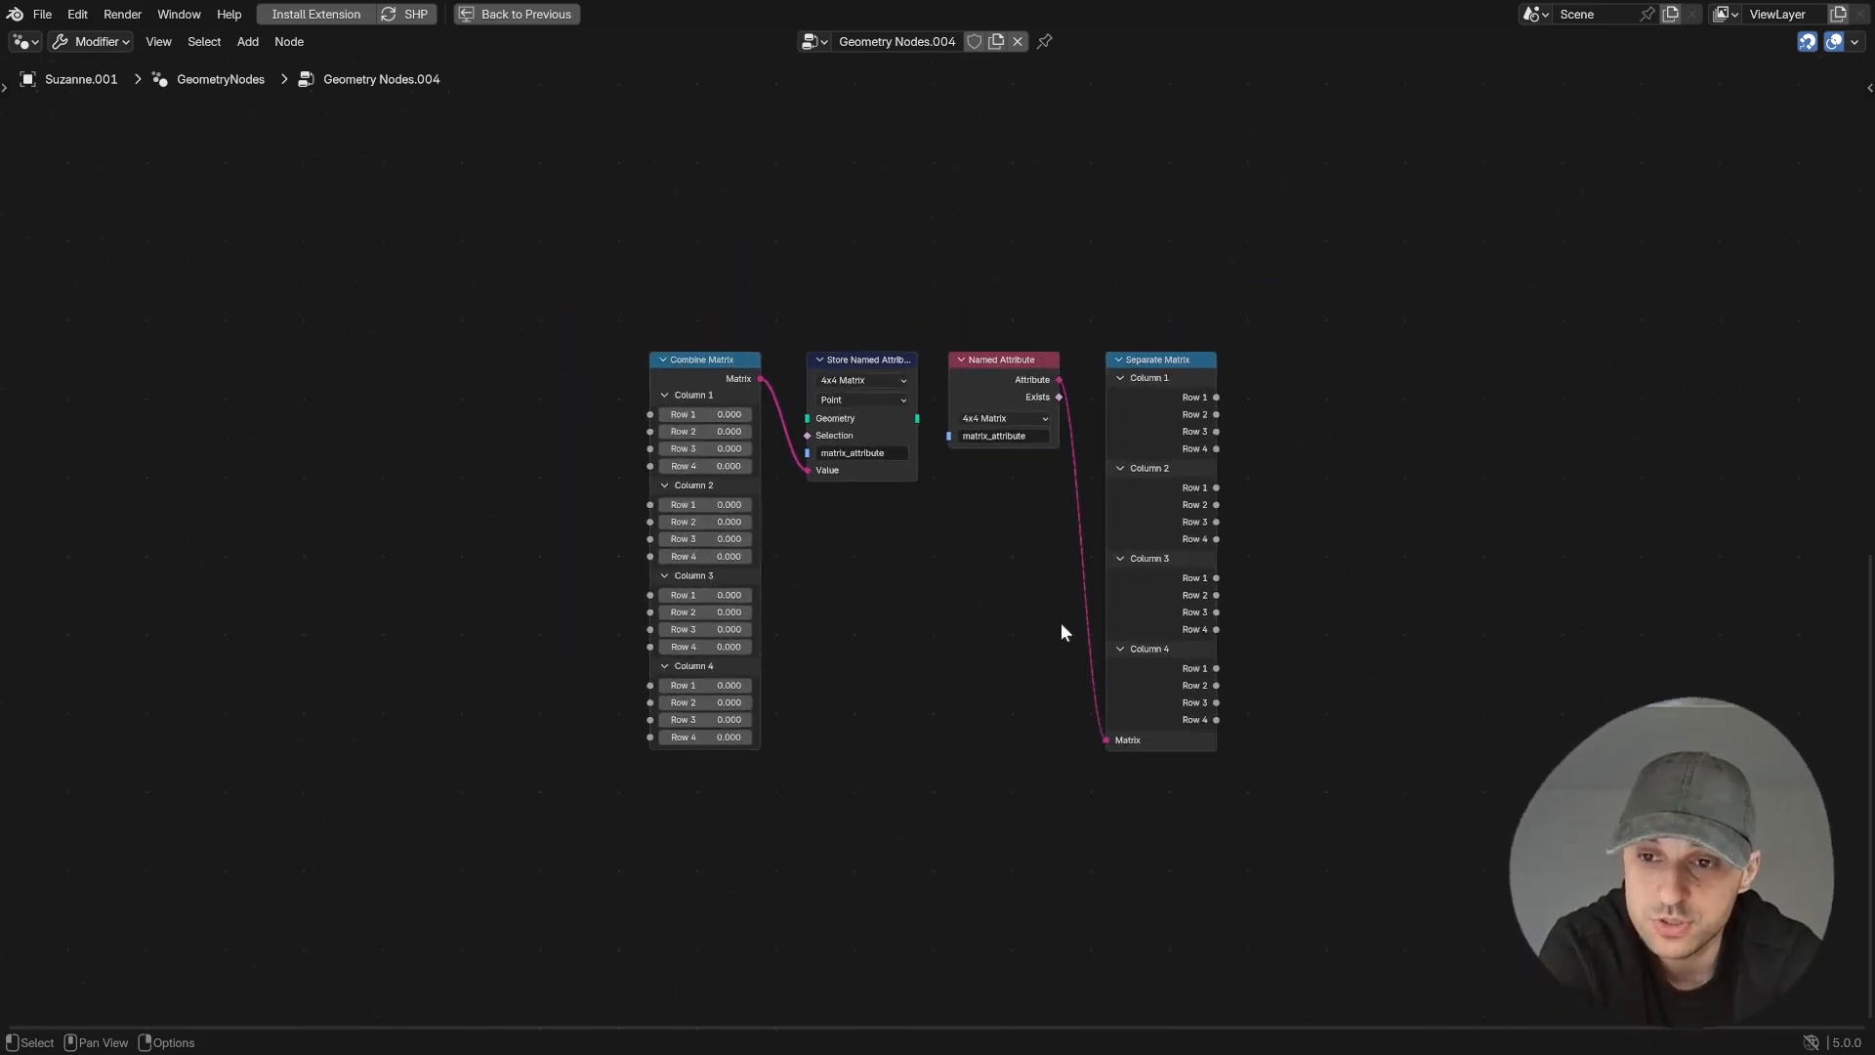
middle_click_drag(1151, 193, 1179, 287)
scroll(1137, 518, "up", 3)
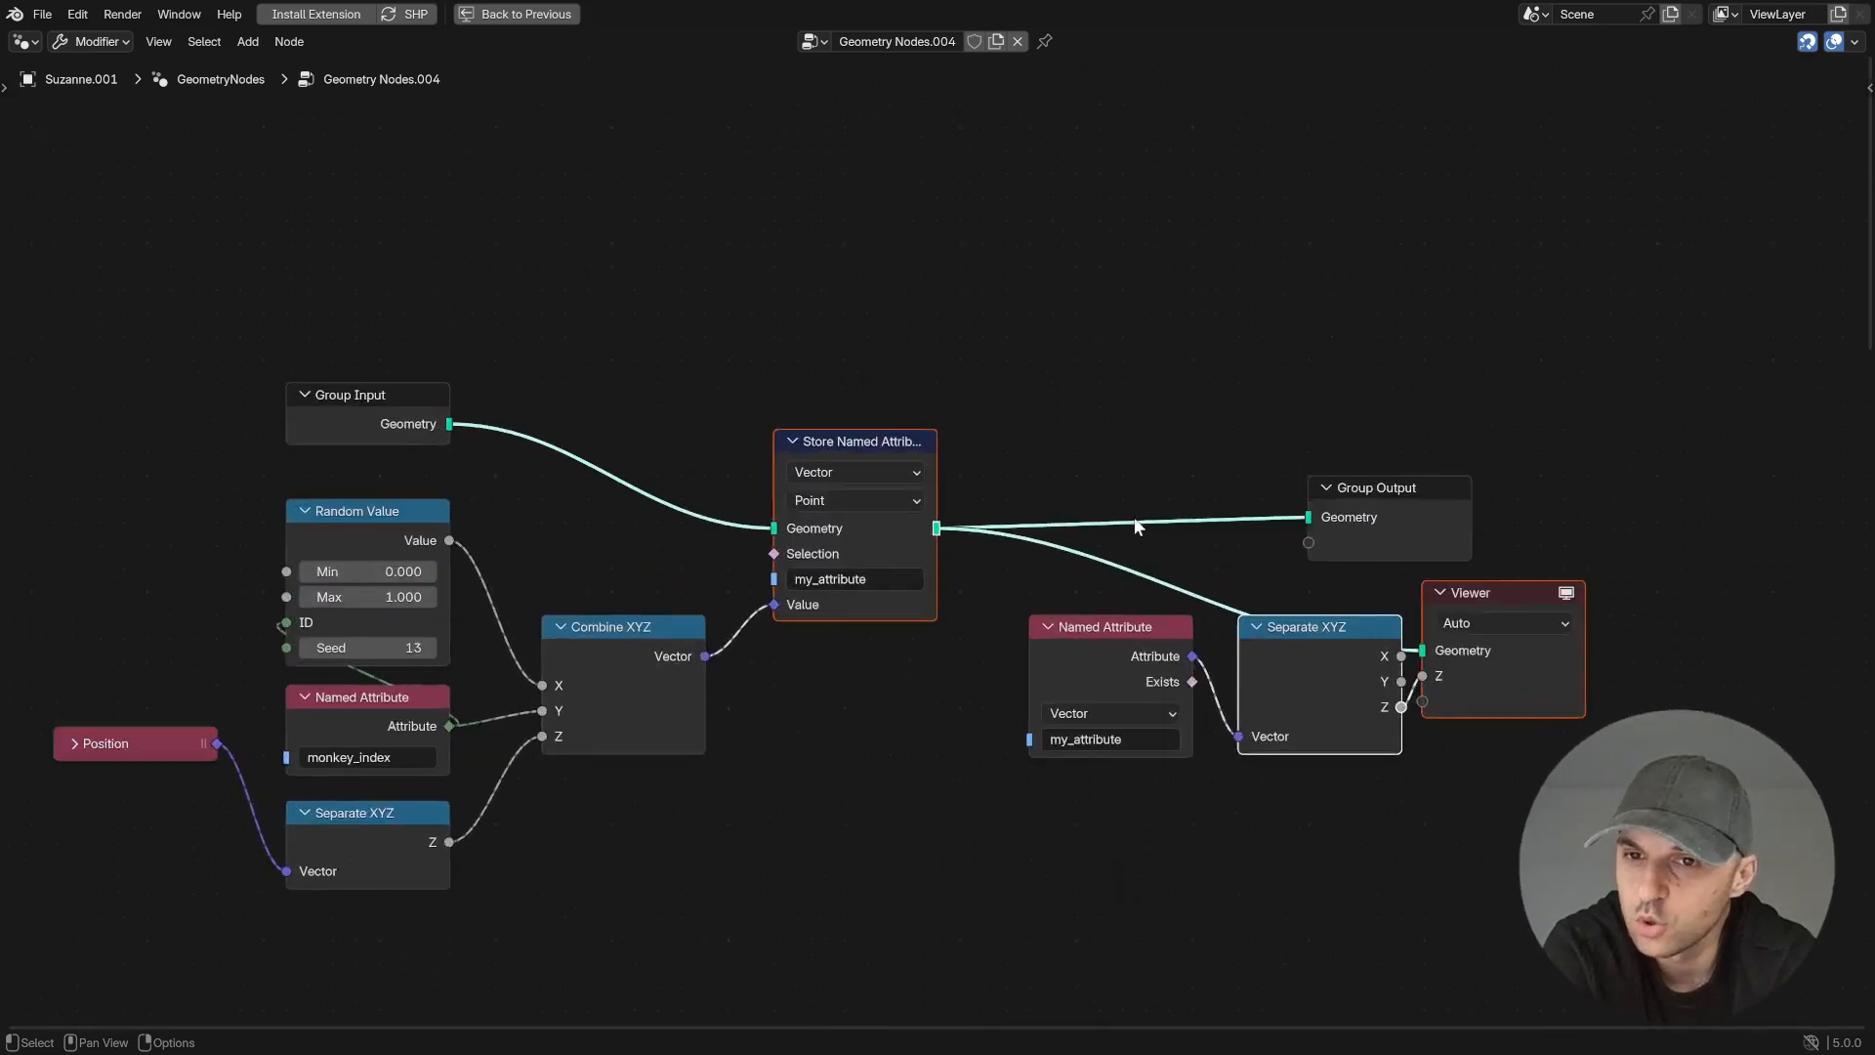
key("ctrl+space")
middle_click_drag(1169, 658, 1322, 556)
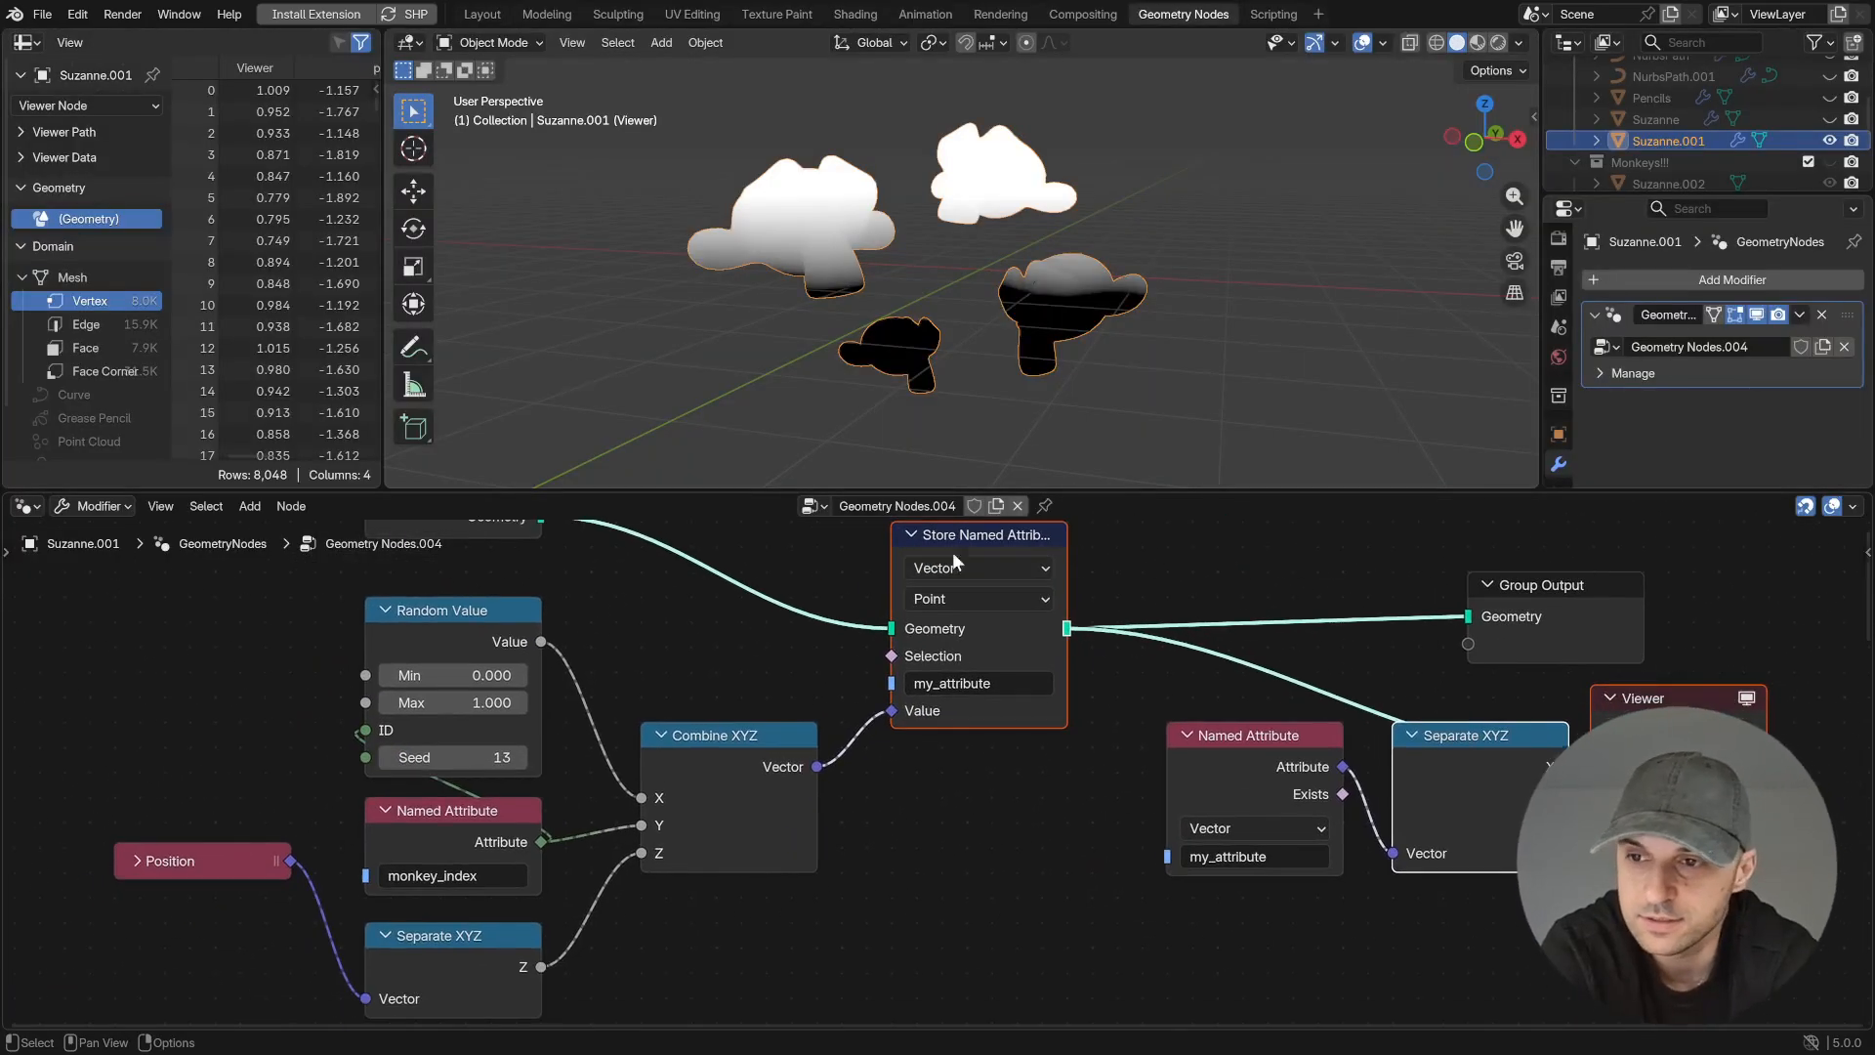
middle_click_drag(955, 816, 984, 899, "ctrl")
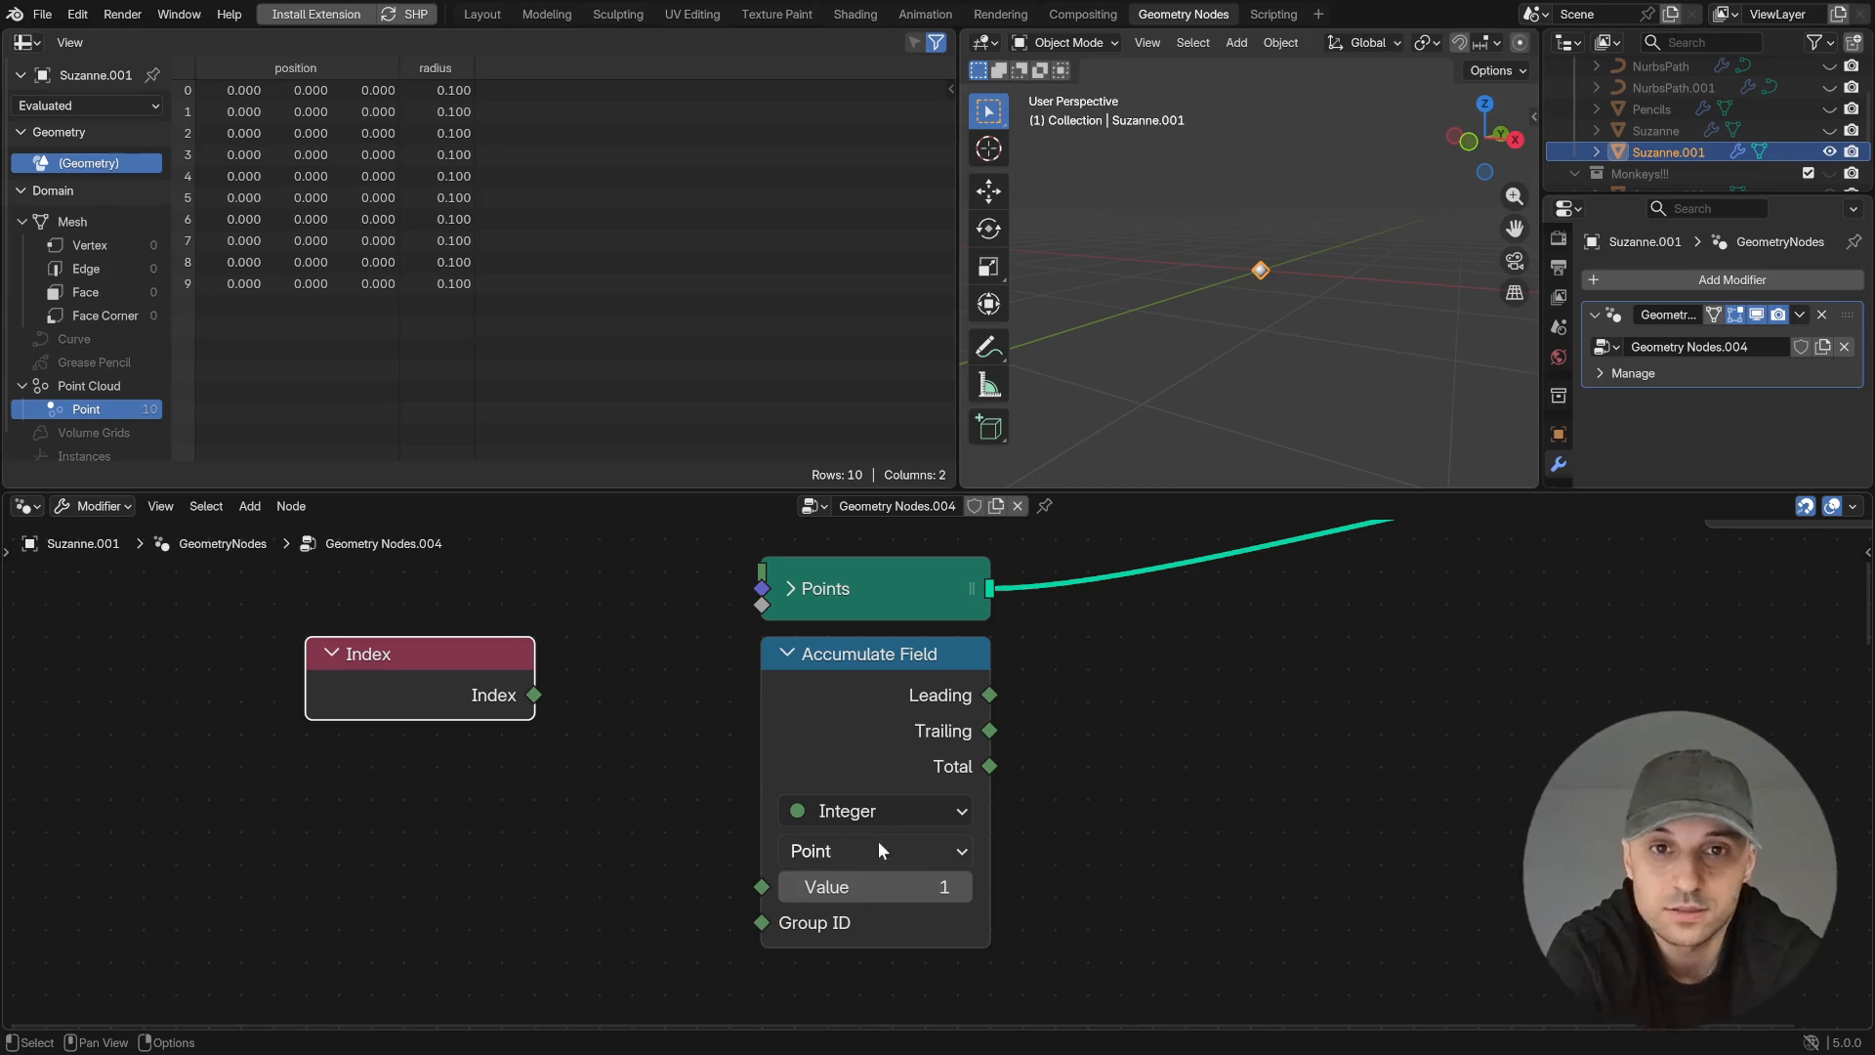
- Link Index to the Accumulate Field's Value and preview its Leading output with the Points geometry in the Viewer
left_click_drag(534, 694, 761, 887)
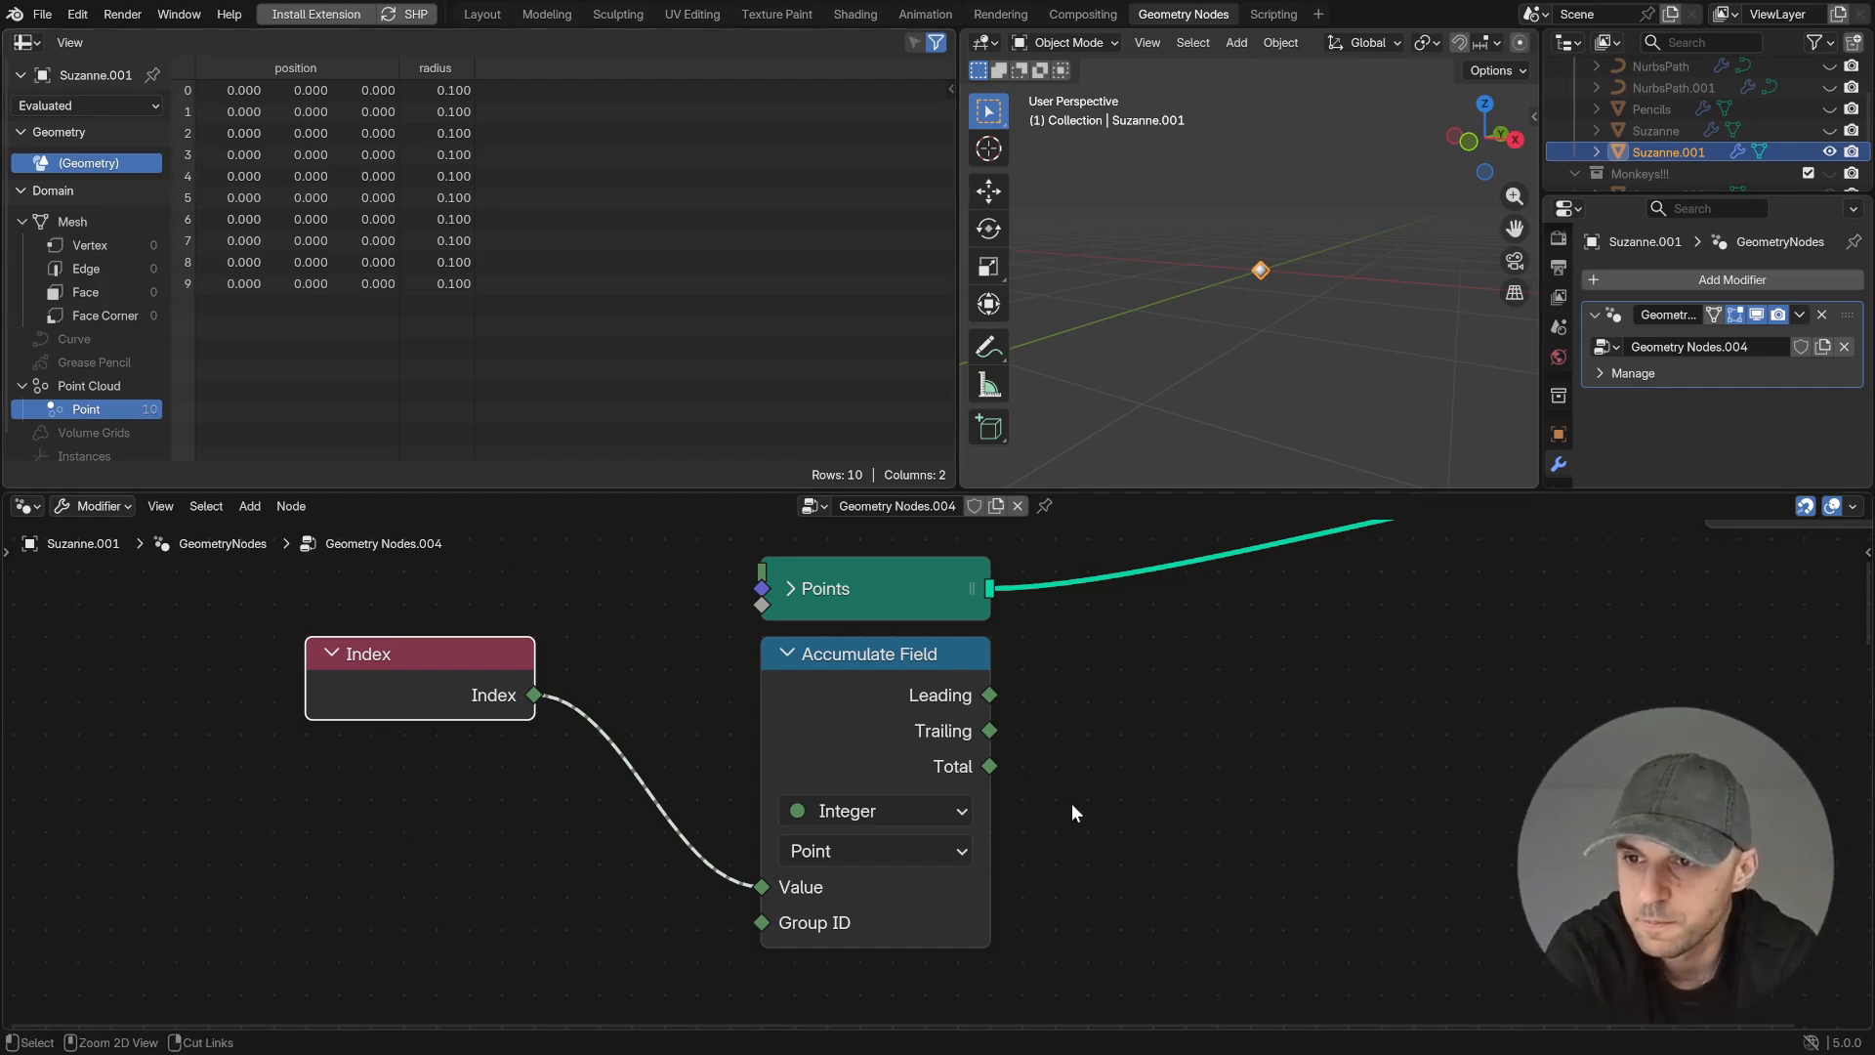
left_click(991, 694, "ctrl+shift")
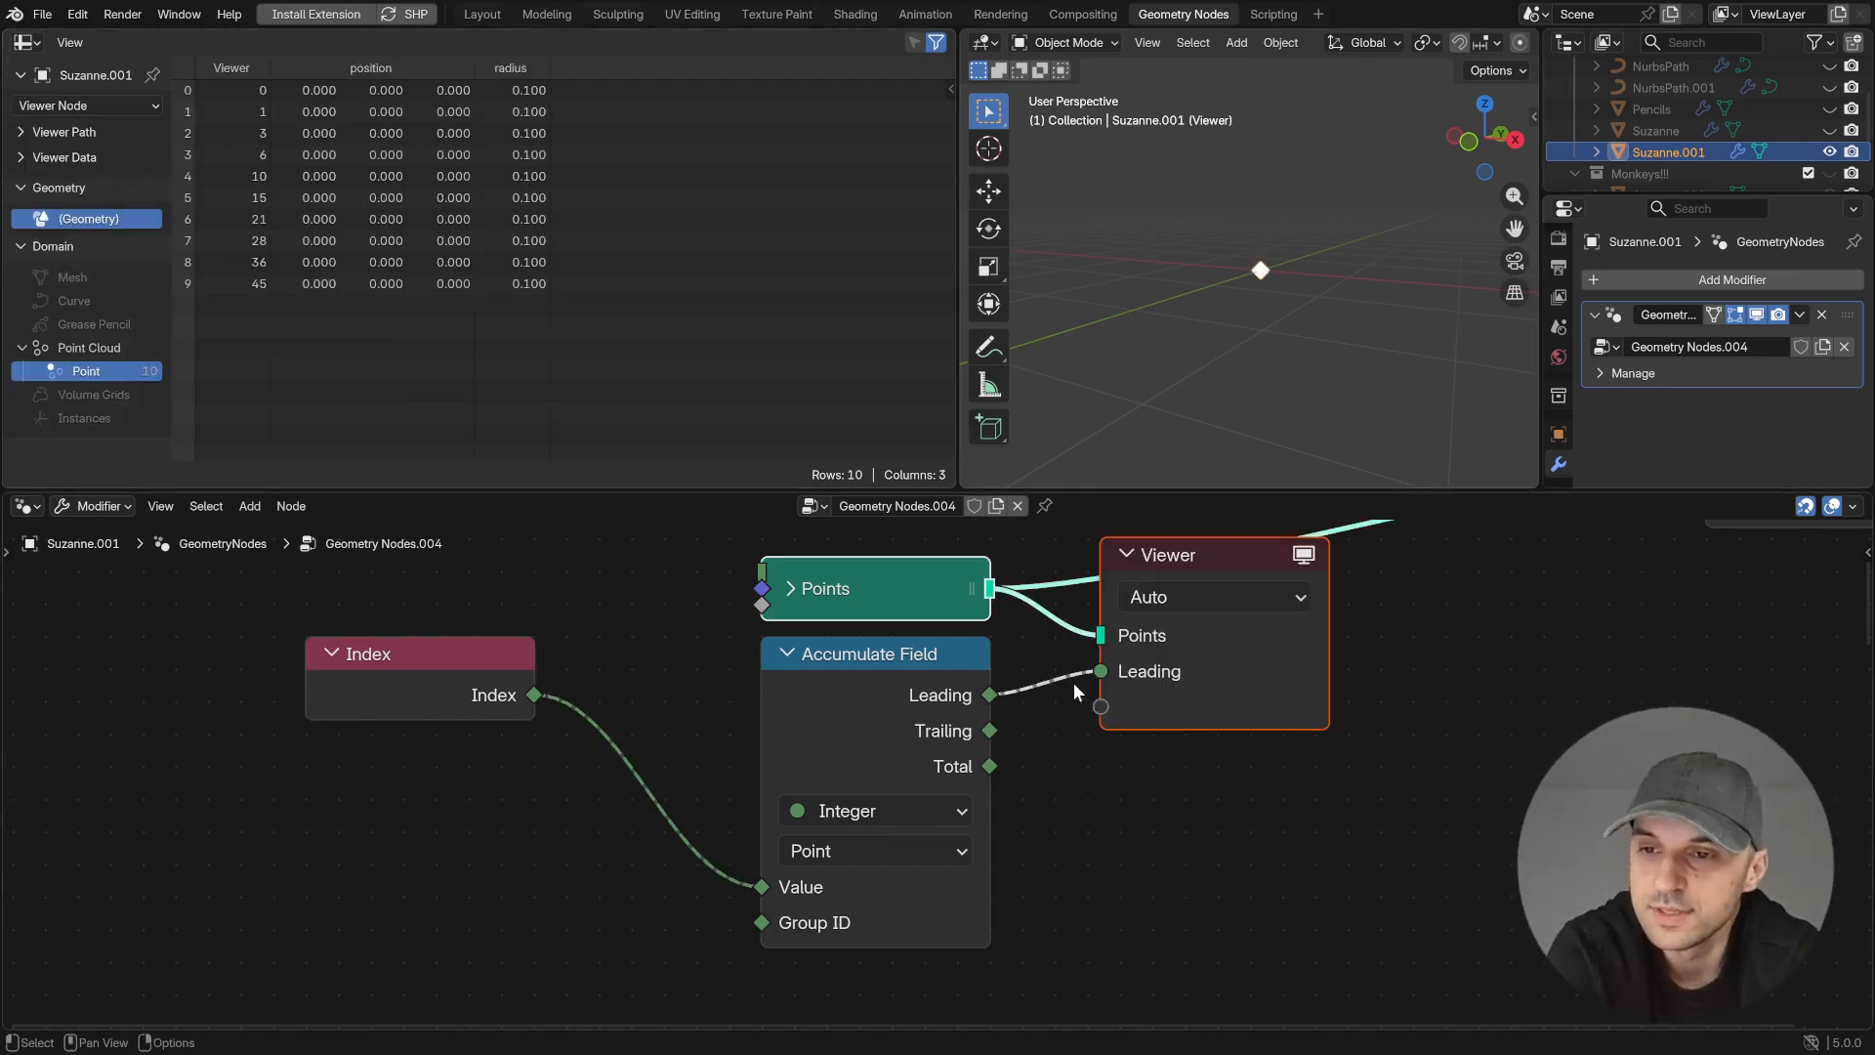
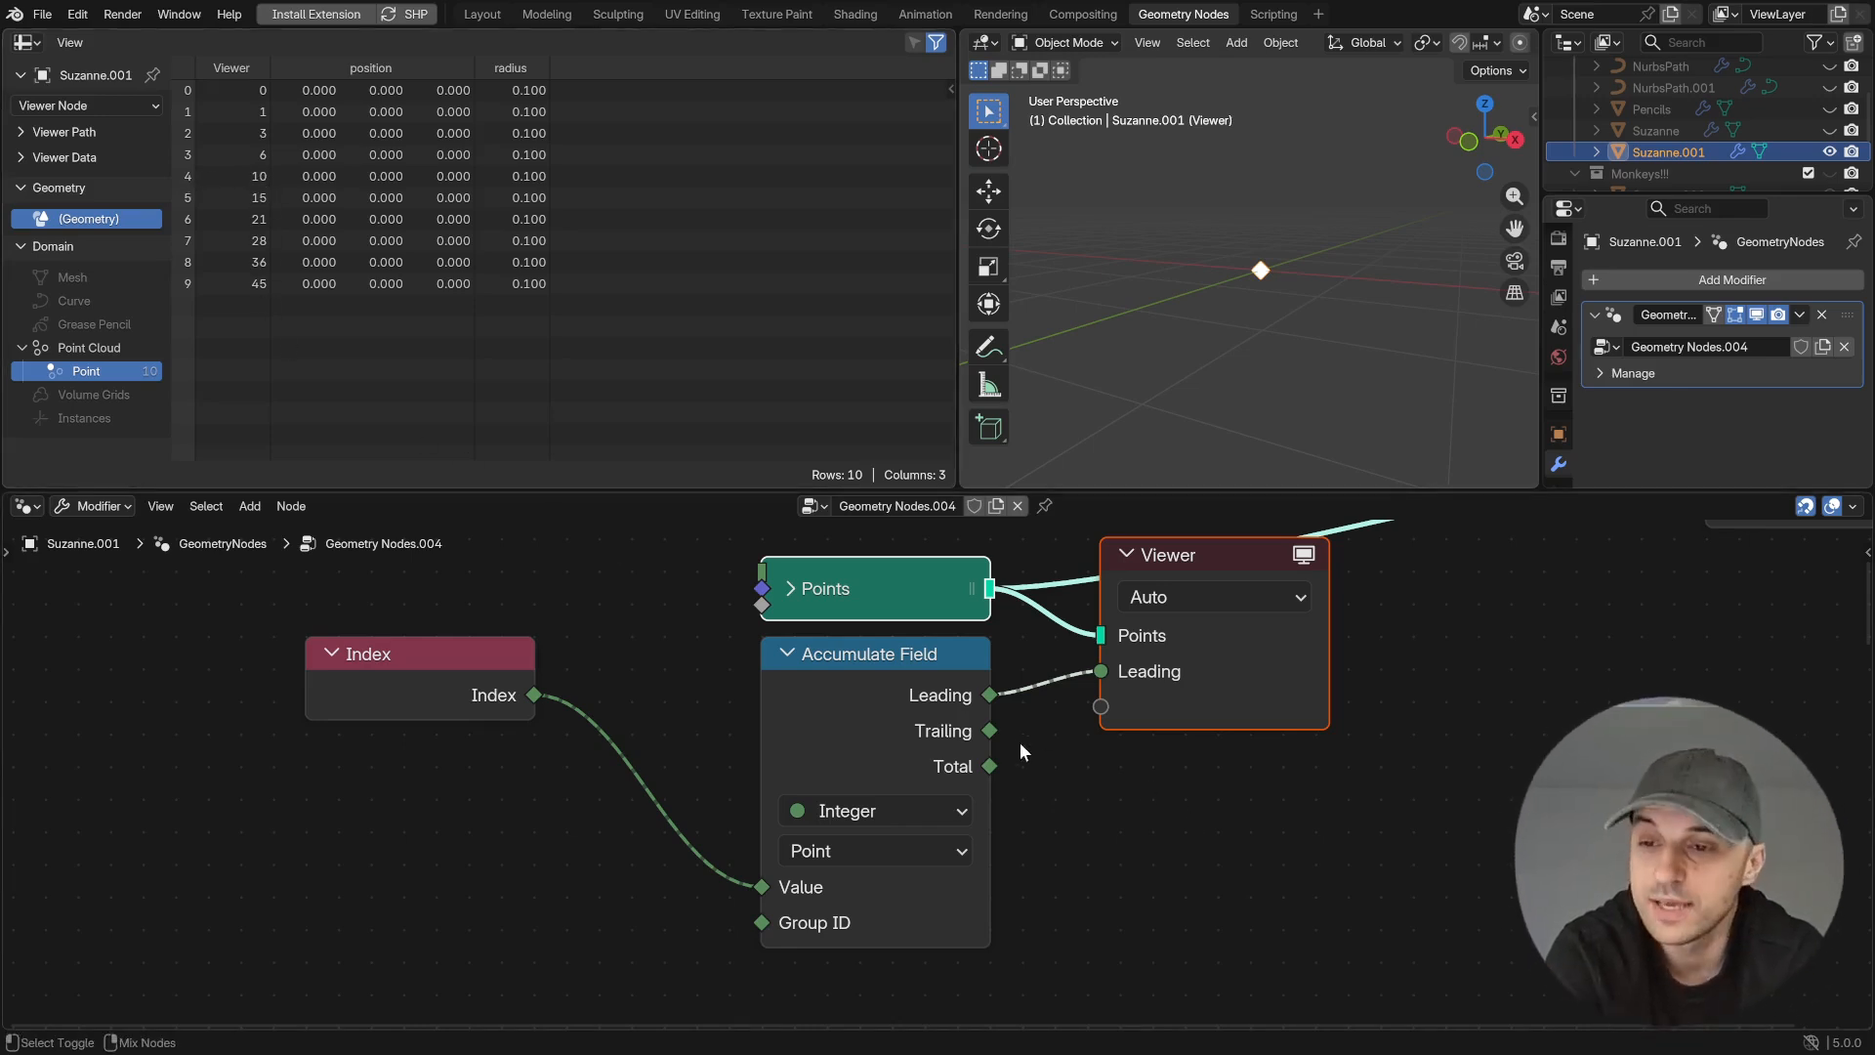
- Preview the Accumulate Field's Trailing output and its Total output in the Viewer
left_click(988, 733, "ctrl+shift")
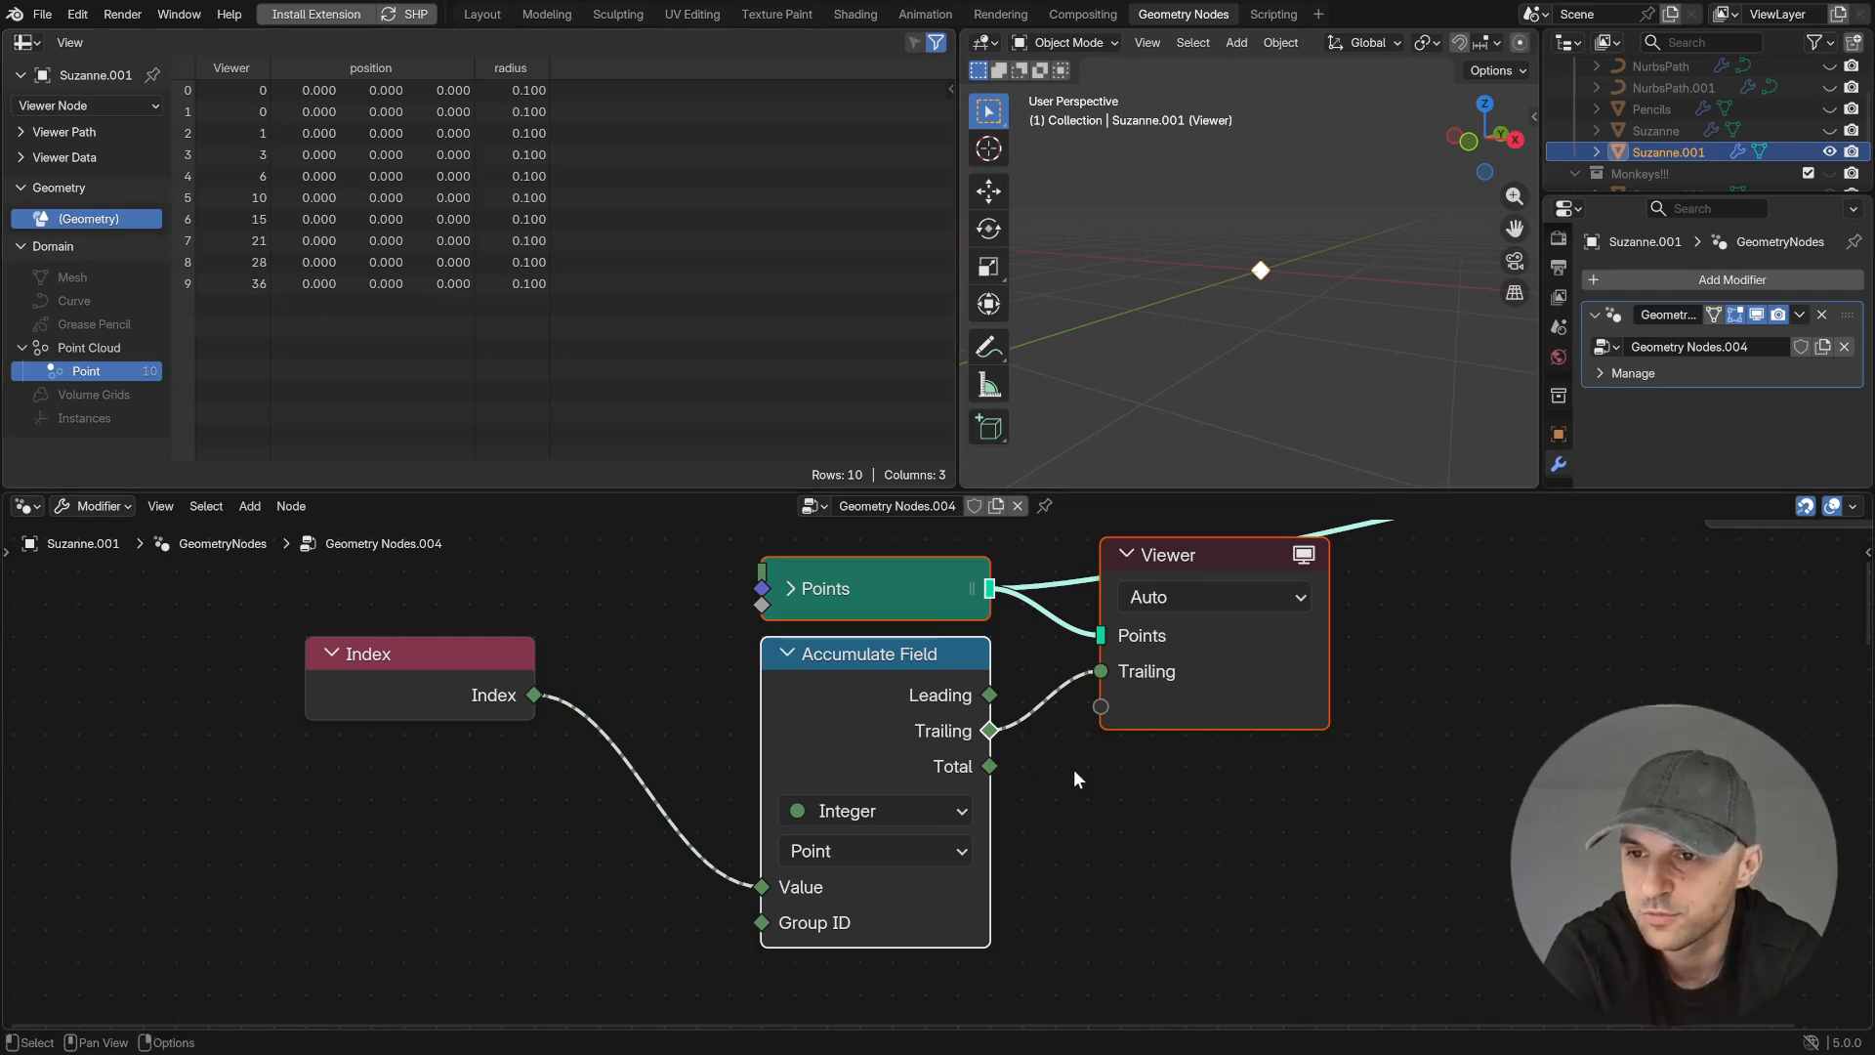
left_click(992, 765, "ctrl+shift")
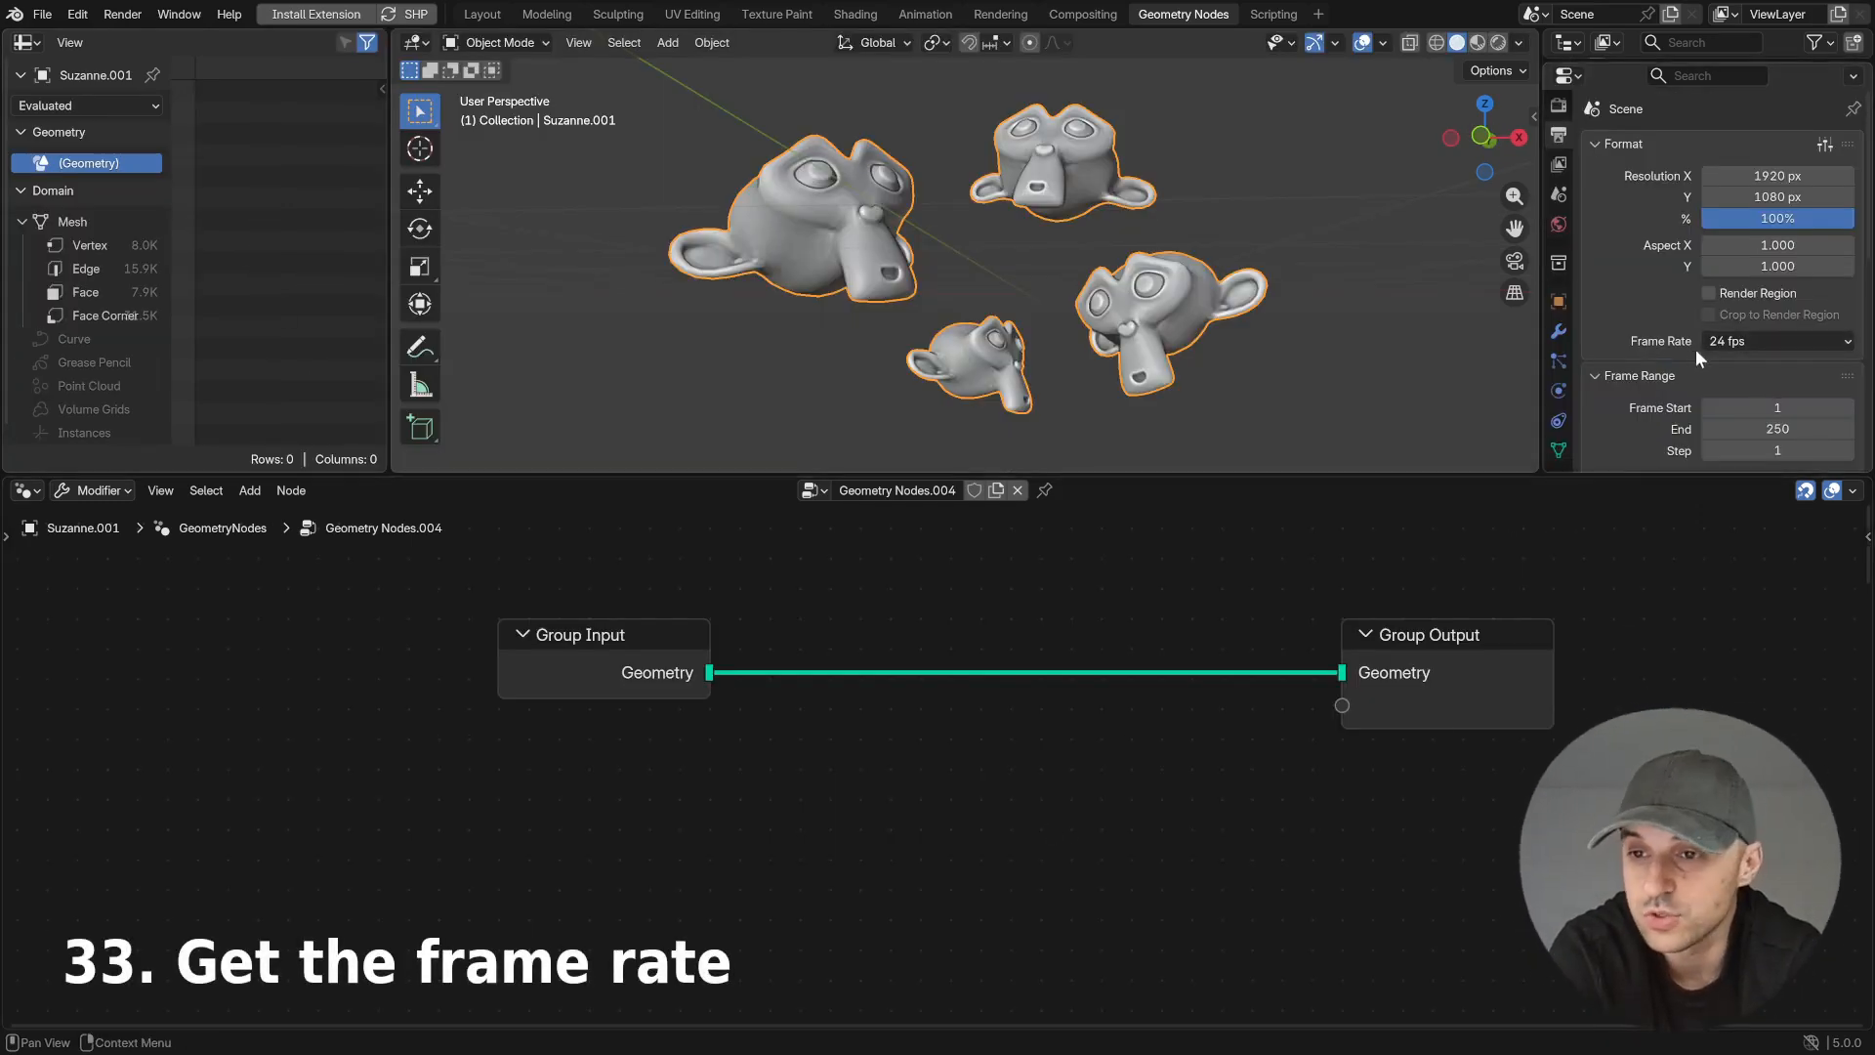
- Add a Scene Time node below the Group Input
key("shift+a")
type("scene")
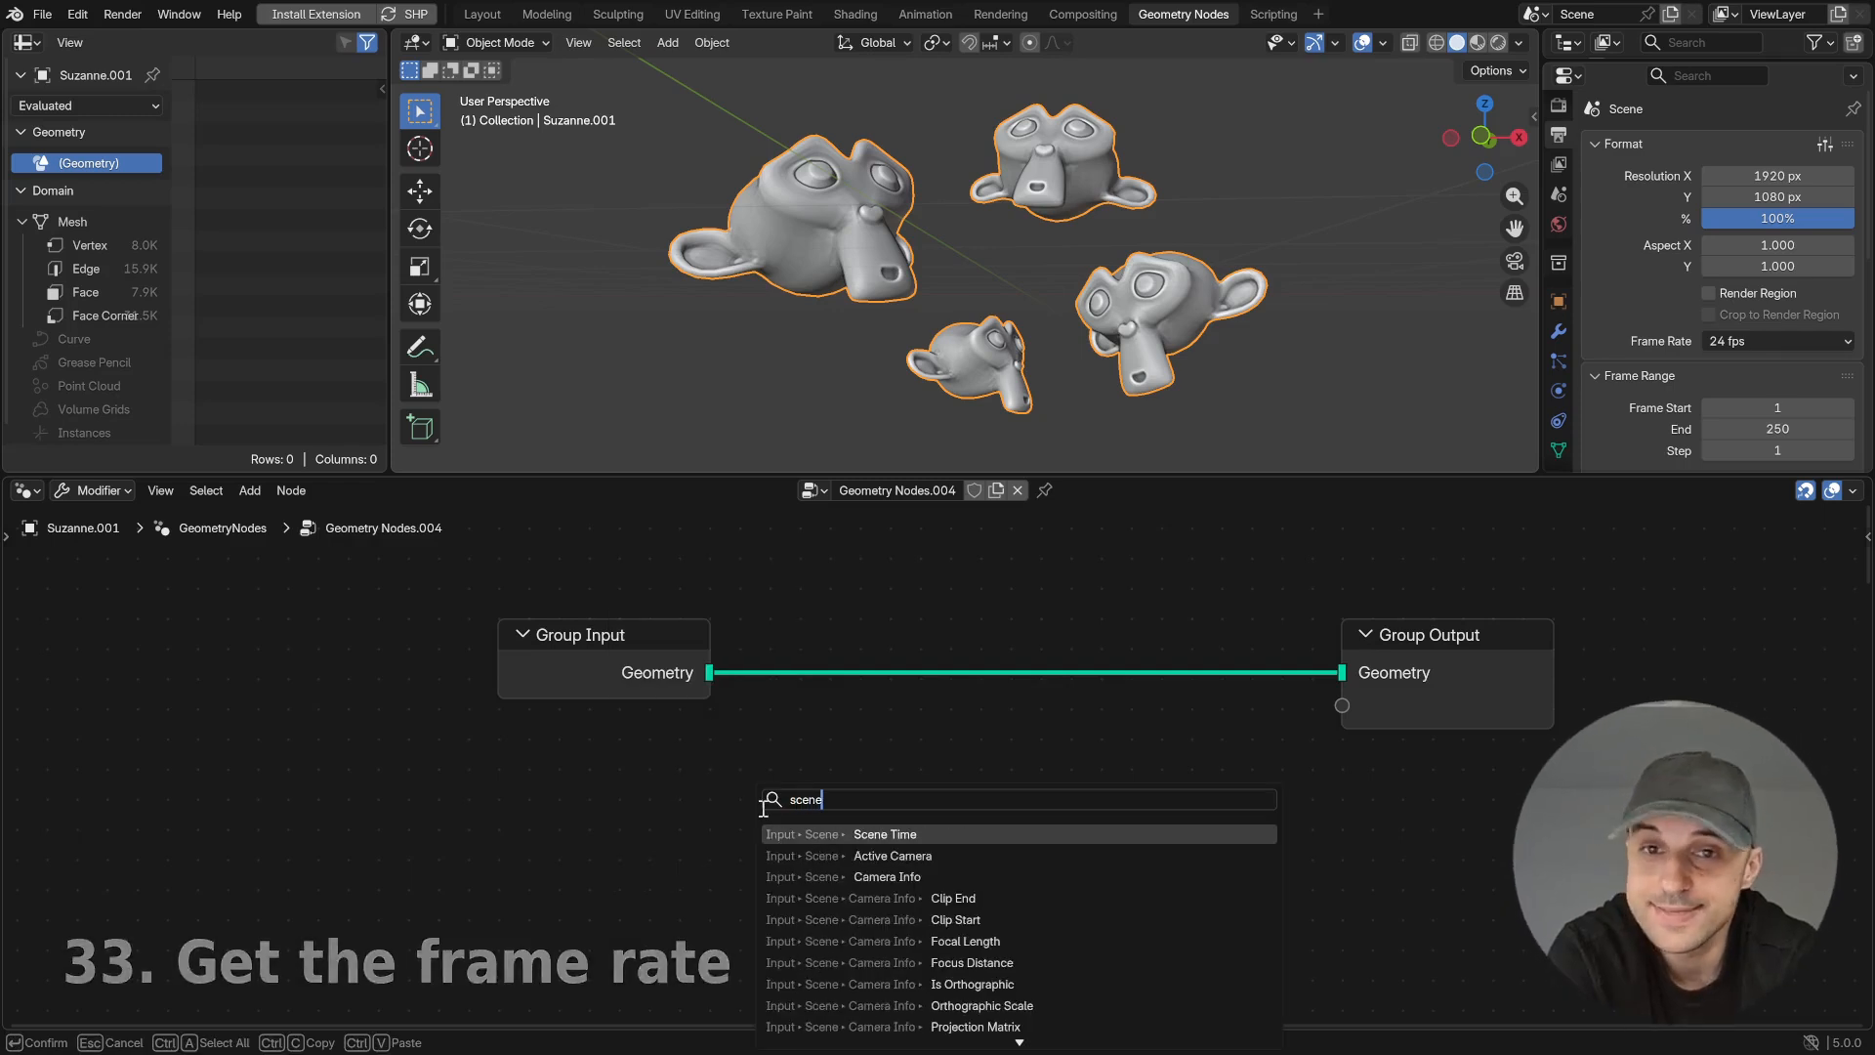
key("Return")
left_click(584, 808)
- Divide Scene Time's Frame by its Seconds with a Divide math node and preview the result in the Viewer
middle_click_drag(770, 847, 749, 701)
left_click_drag(782, 740, 881, 652)
type("div")
key("Return")
left_click(940, 623)
left_click_drag(781, 707, 930, 792)
left_click(1129, 665, "ctrl+shift")
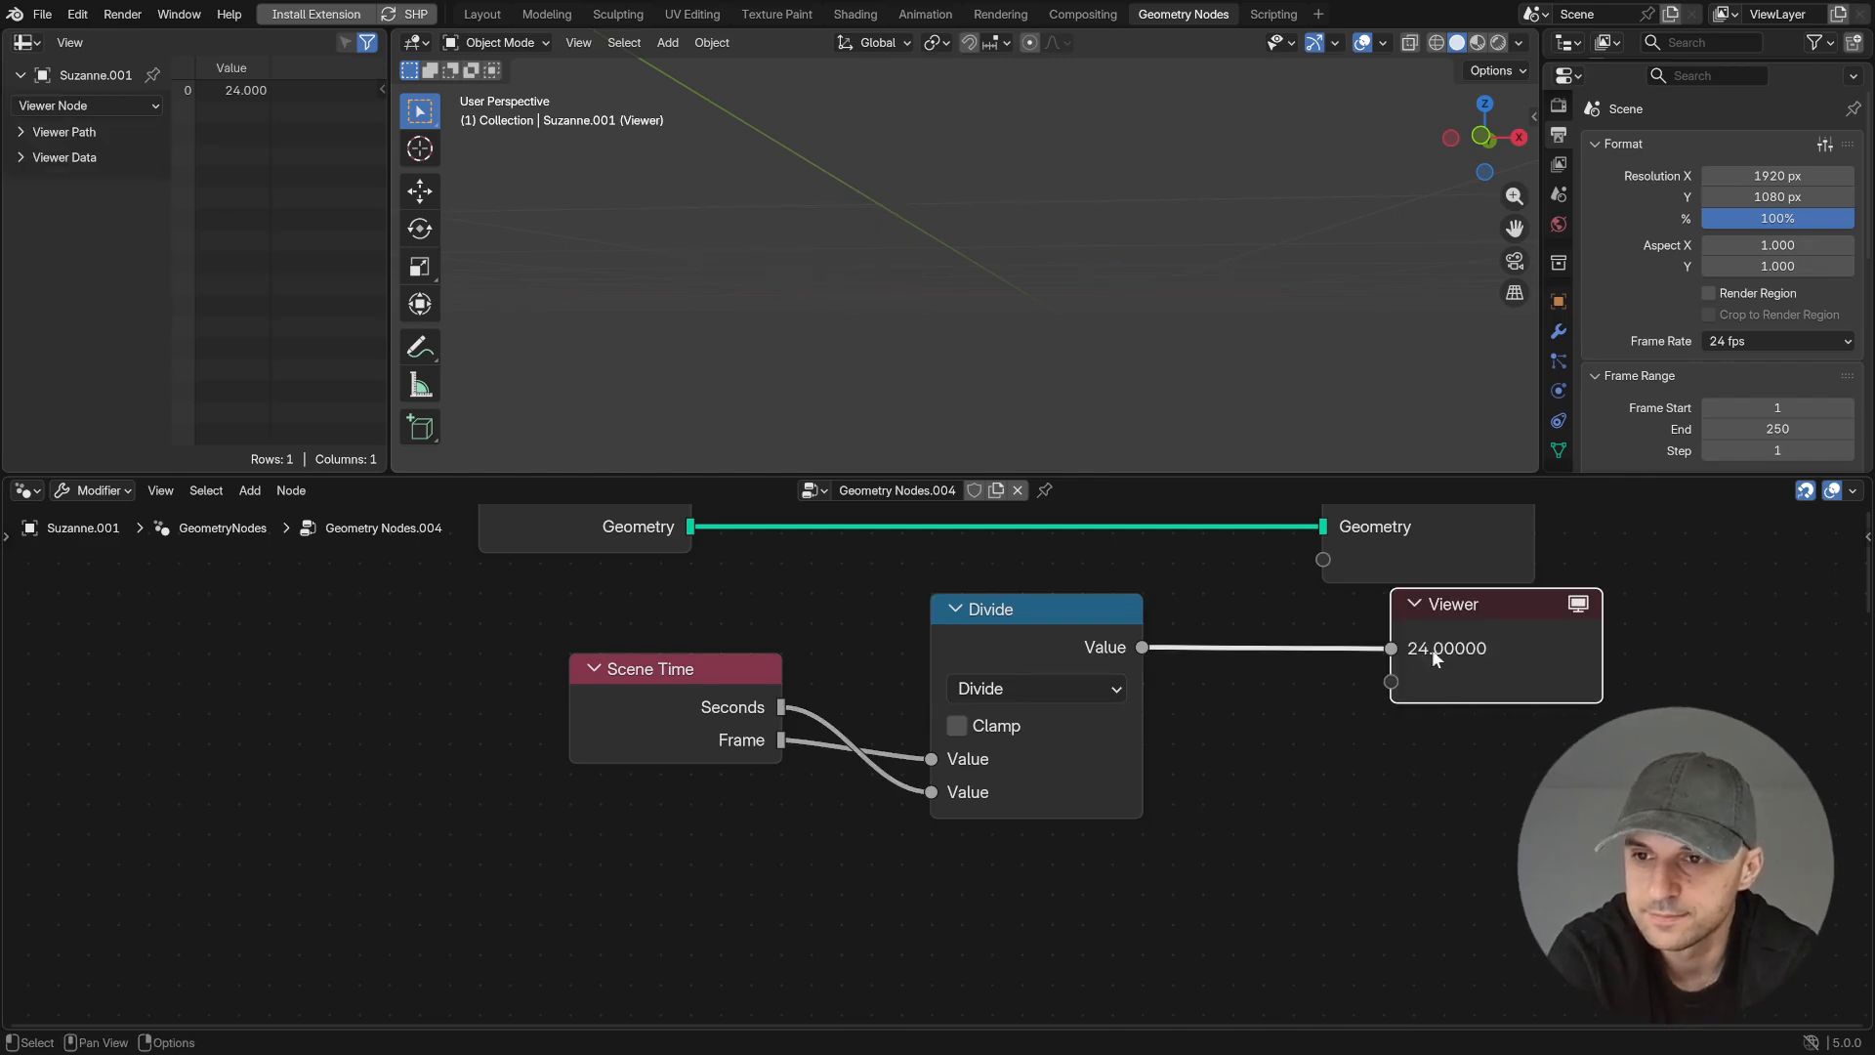
- Move the Scene Time node closer to Divide and set the scene's frame rate to 30 fps
left_click_drag(672, 712, 730, 776)
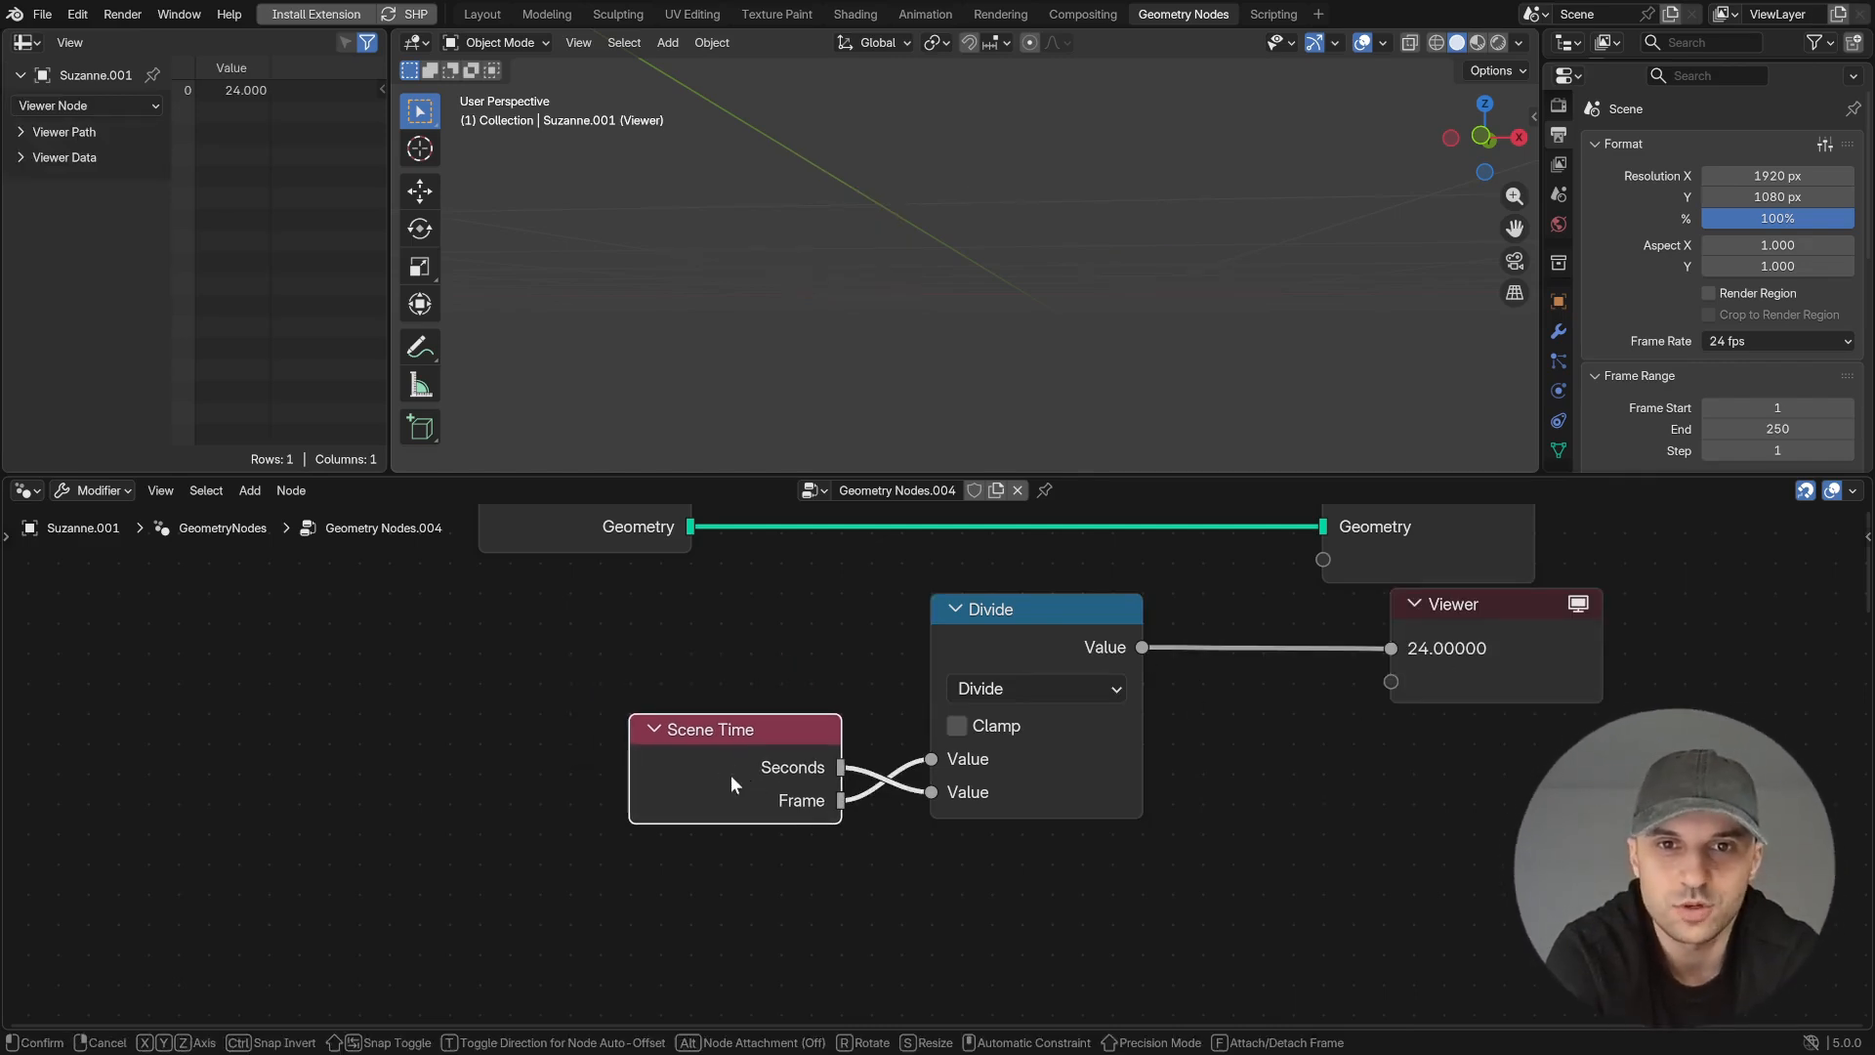
left_click(1733, 342)
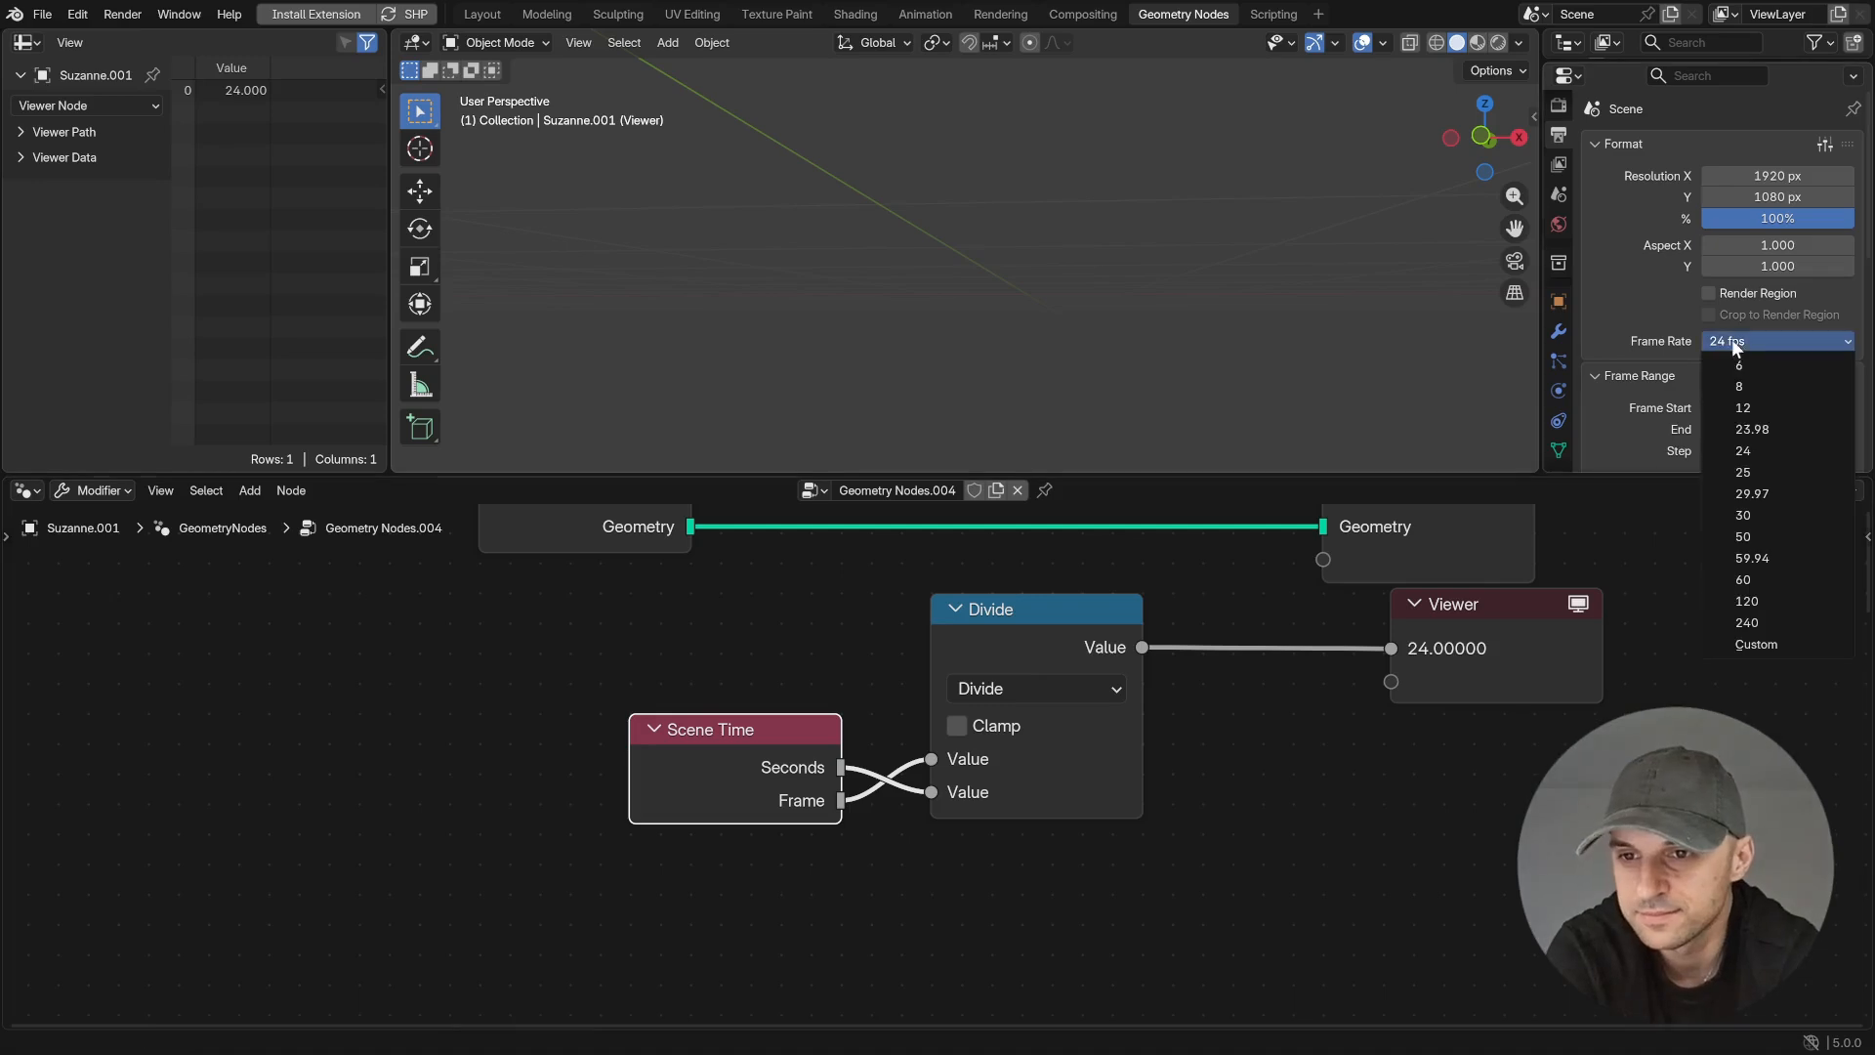
left_click(1744, 514)
left_click(1582, 613)
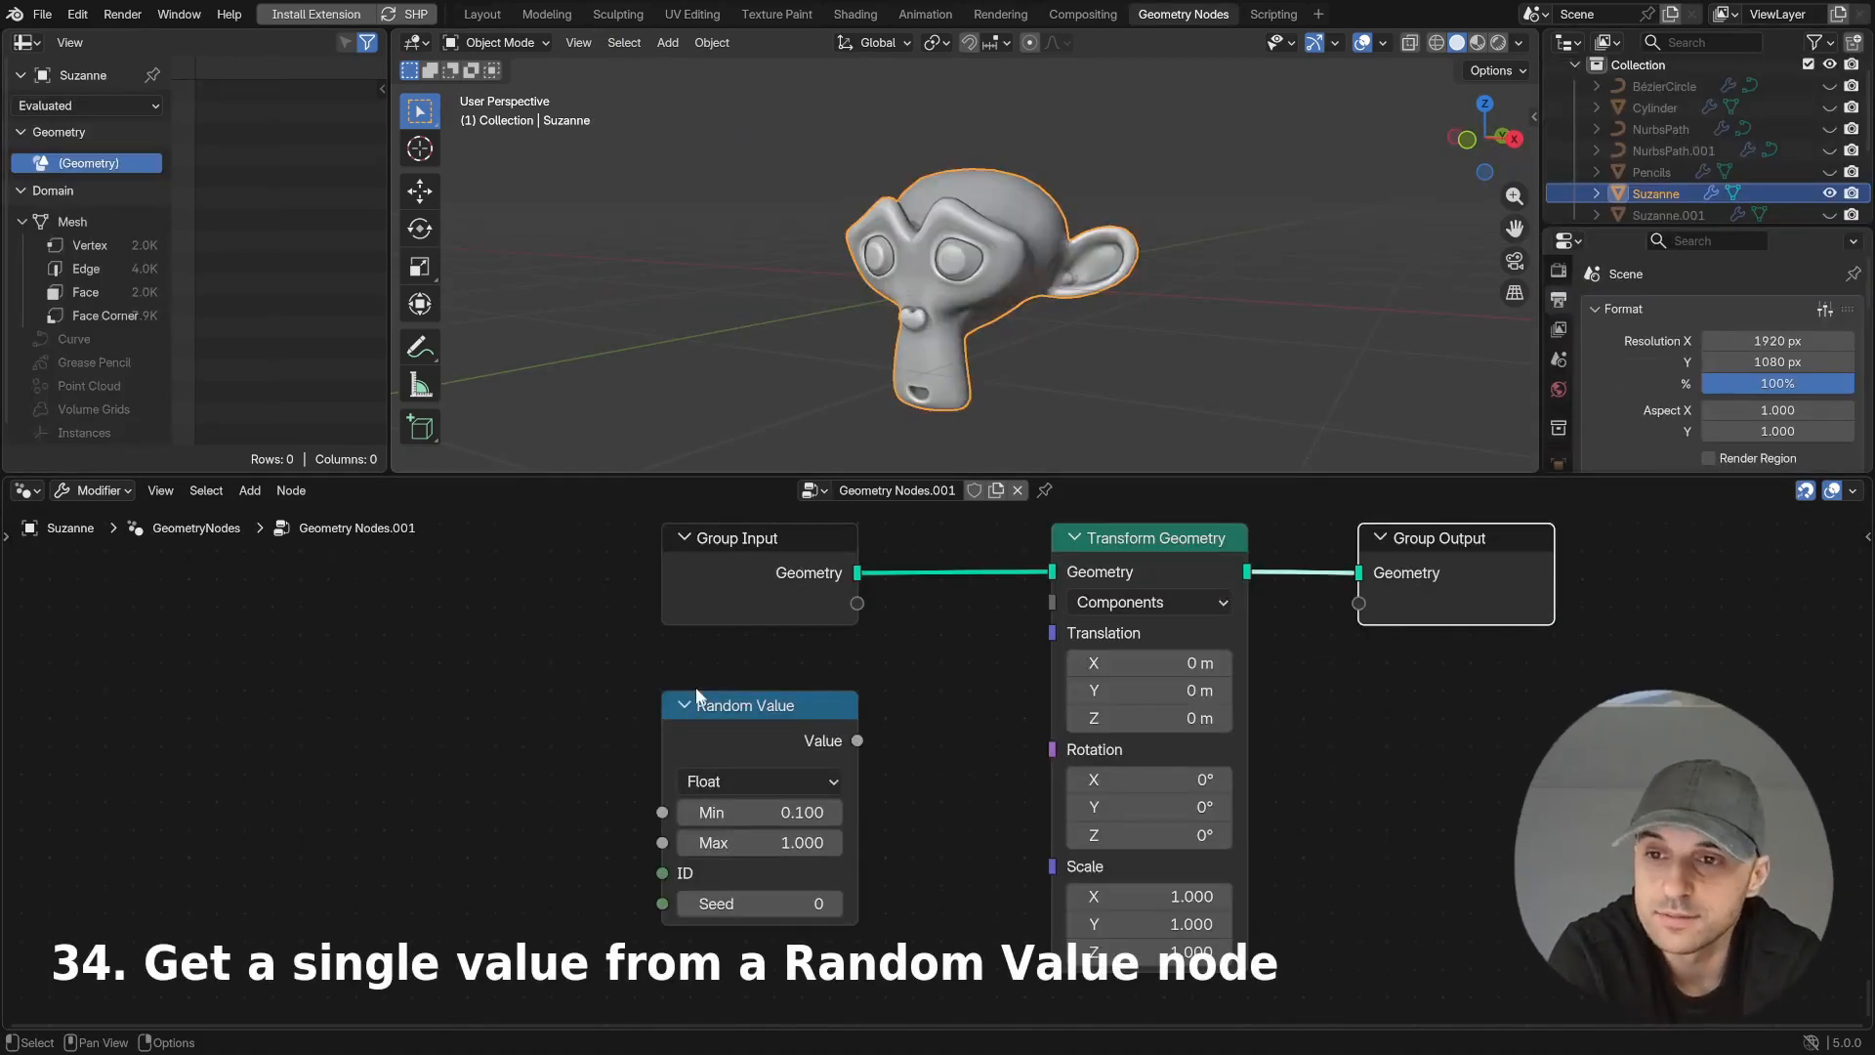
- Drive the Transform Geometry's Scale from Random Value, with a new Integer node feeding its ID and Seed at 10
left_click_drag(857, 740, 1039, 864)
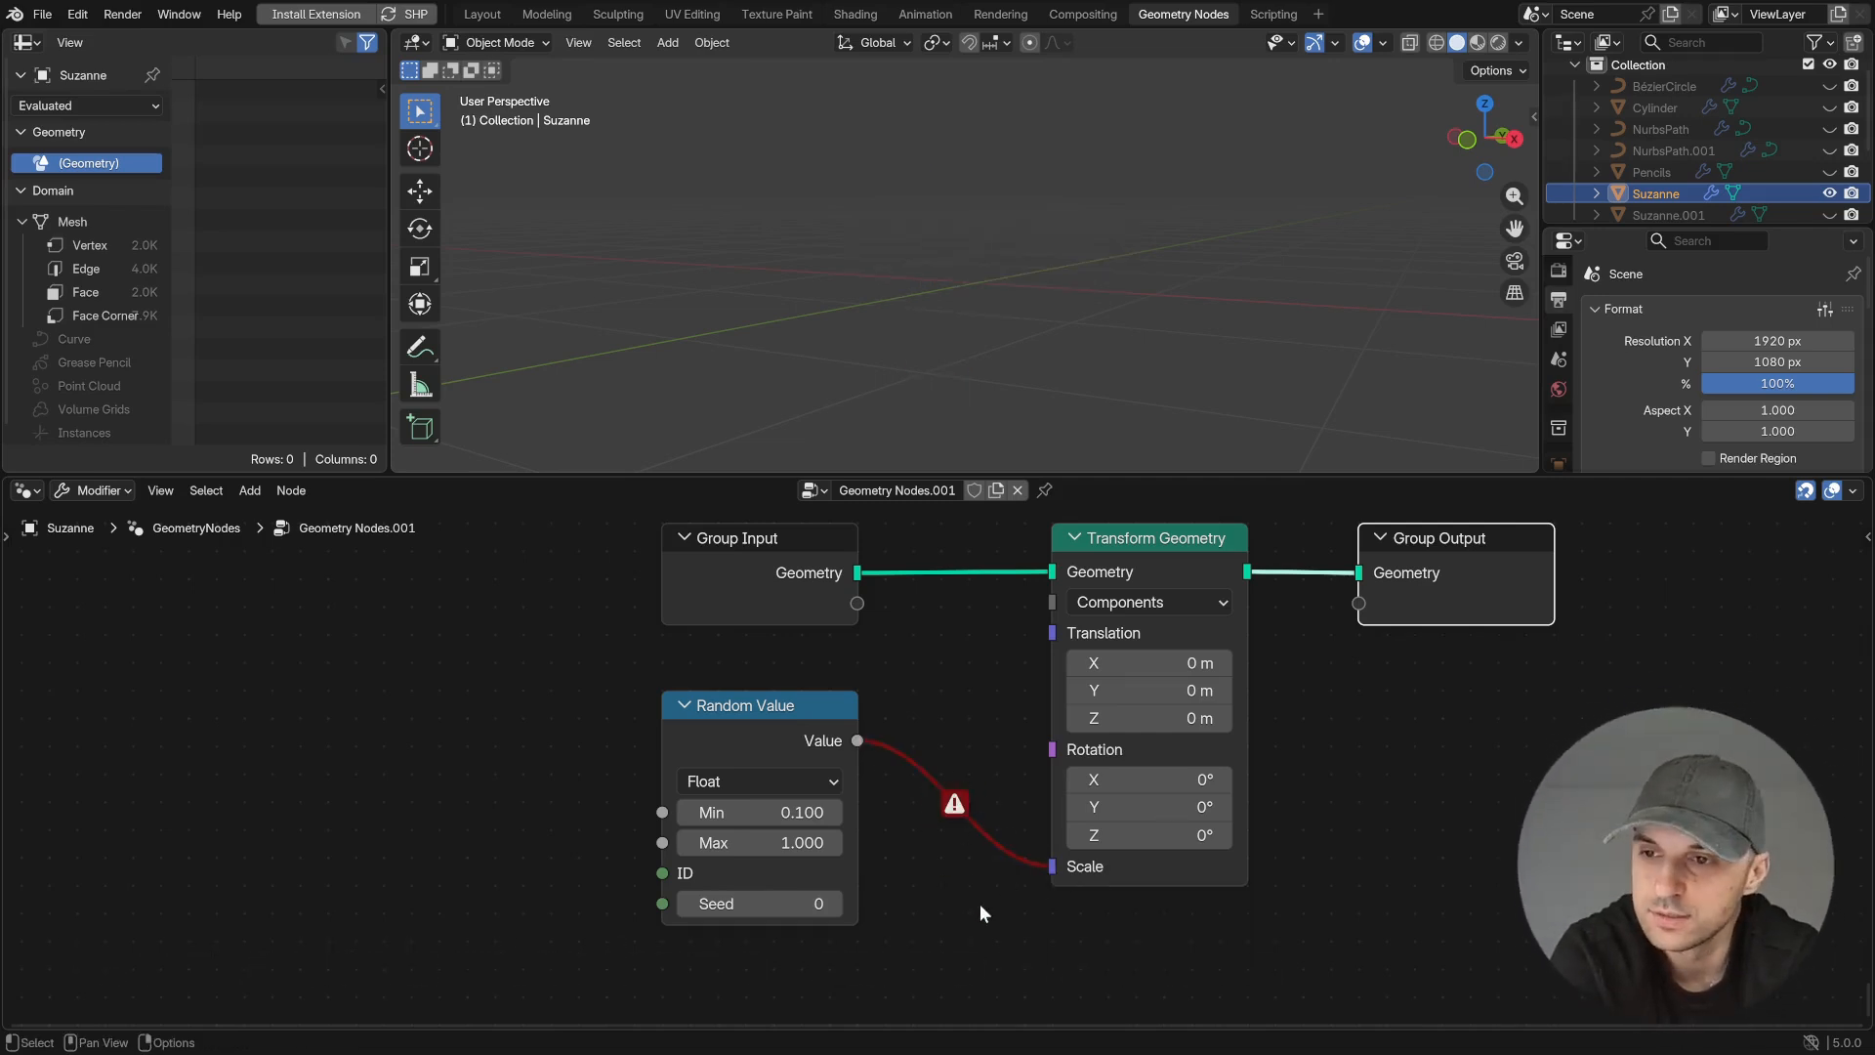
left_click_drag(662, 872, 527, 767)
type("int")
key("Return")
left_click(576, 818)
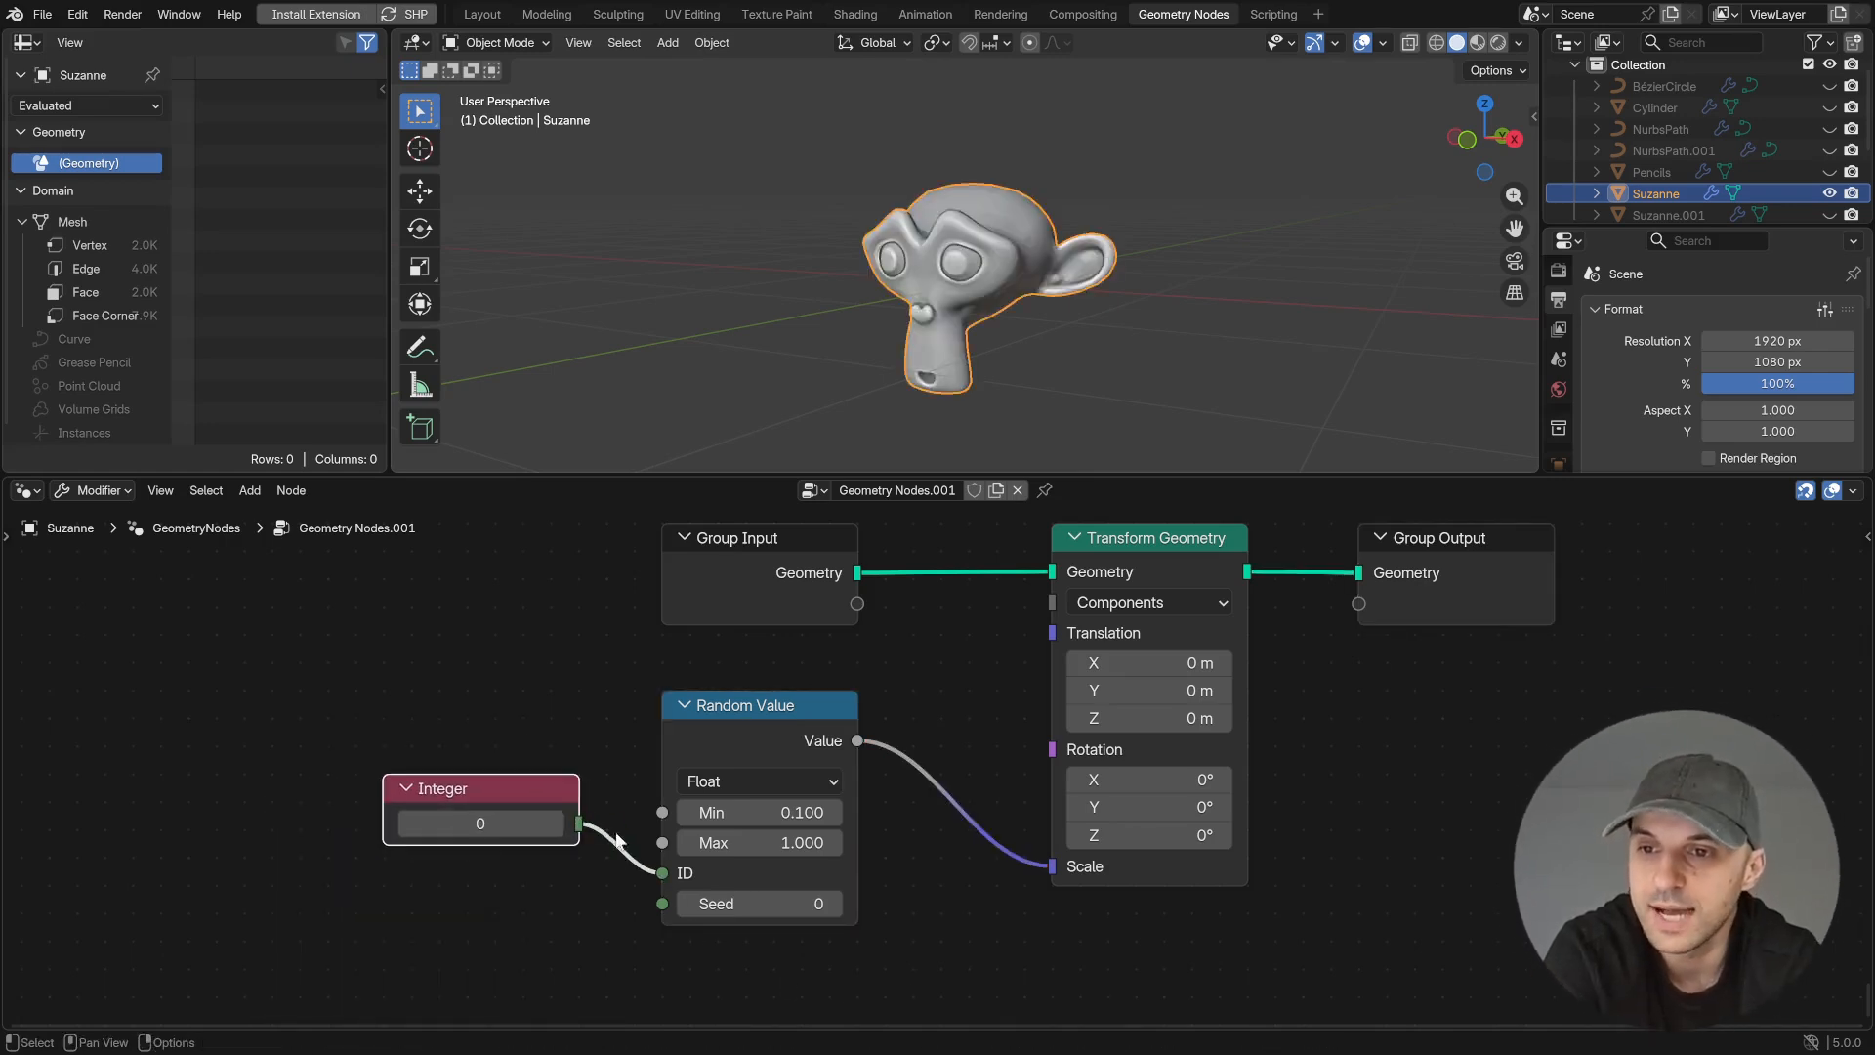
left_click_drag(820, 900, 842, 904)
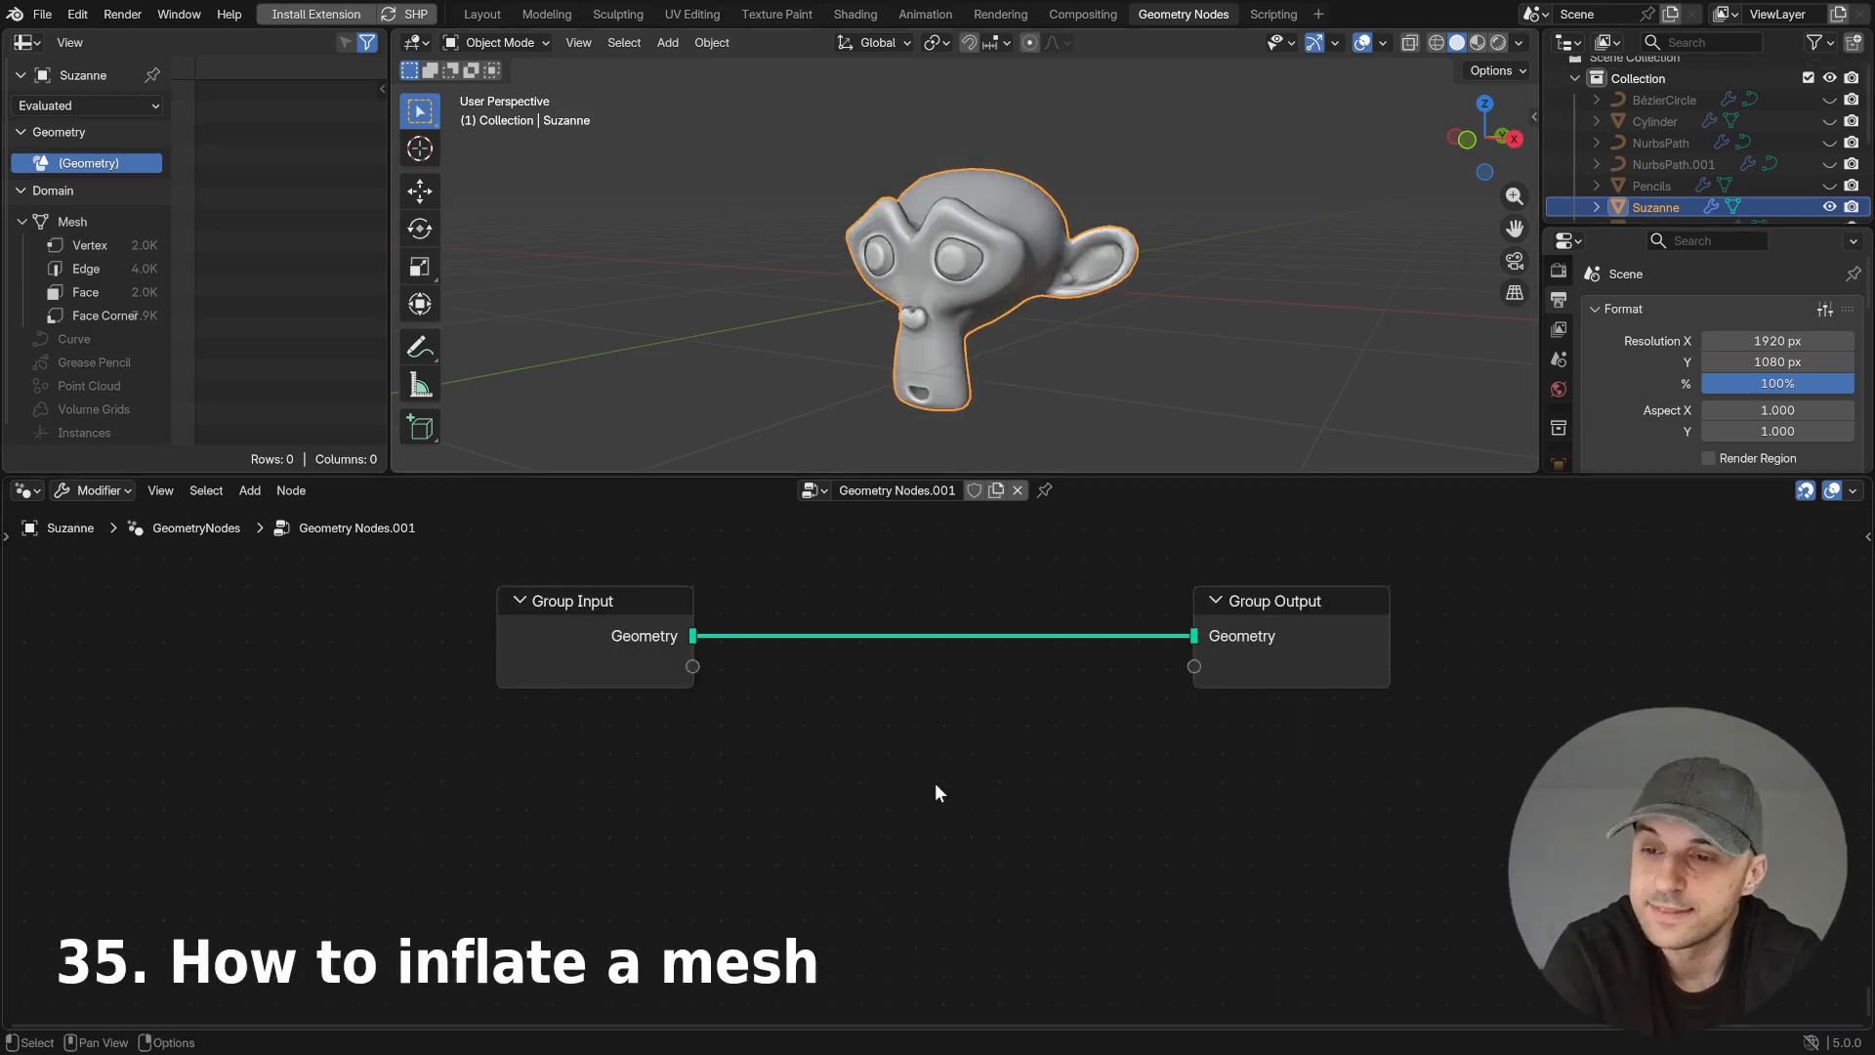
- Insert a Set Position node between Group Input and Group Output of the Suzanne node tree
key("shift+a")
mouse_move(1016, 789)
type("set")
key("Return")
left_click(936, 595)
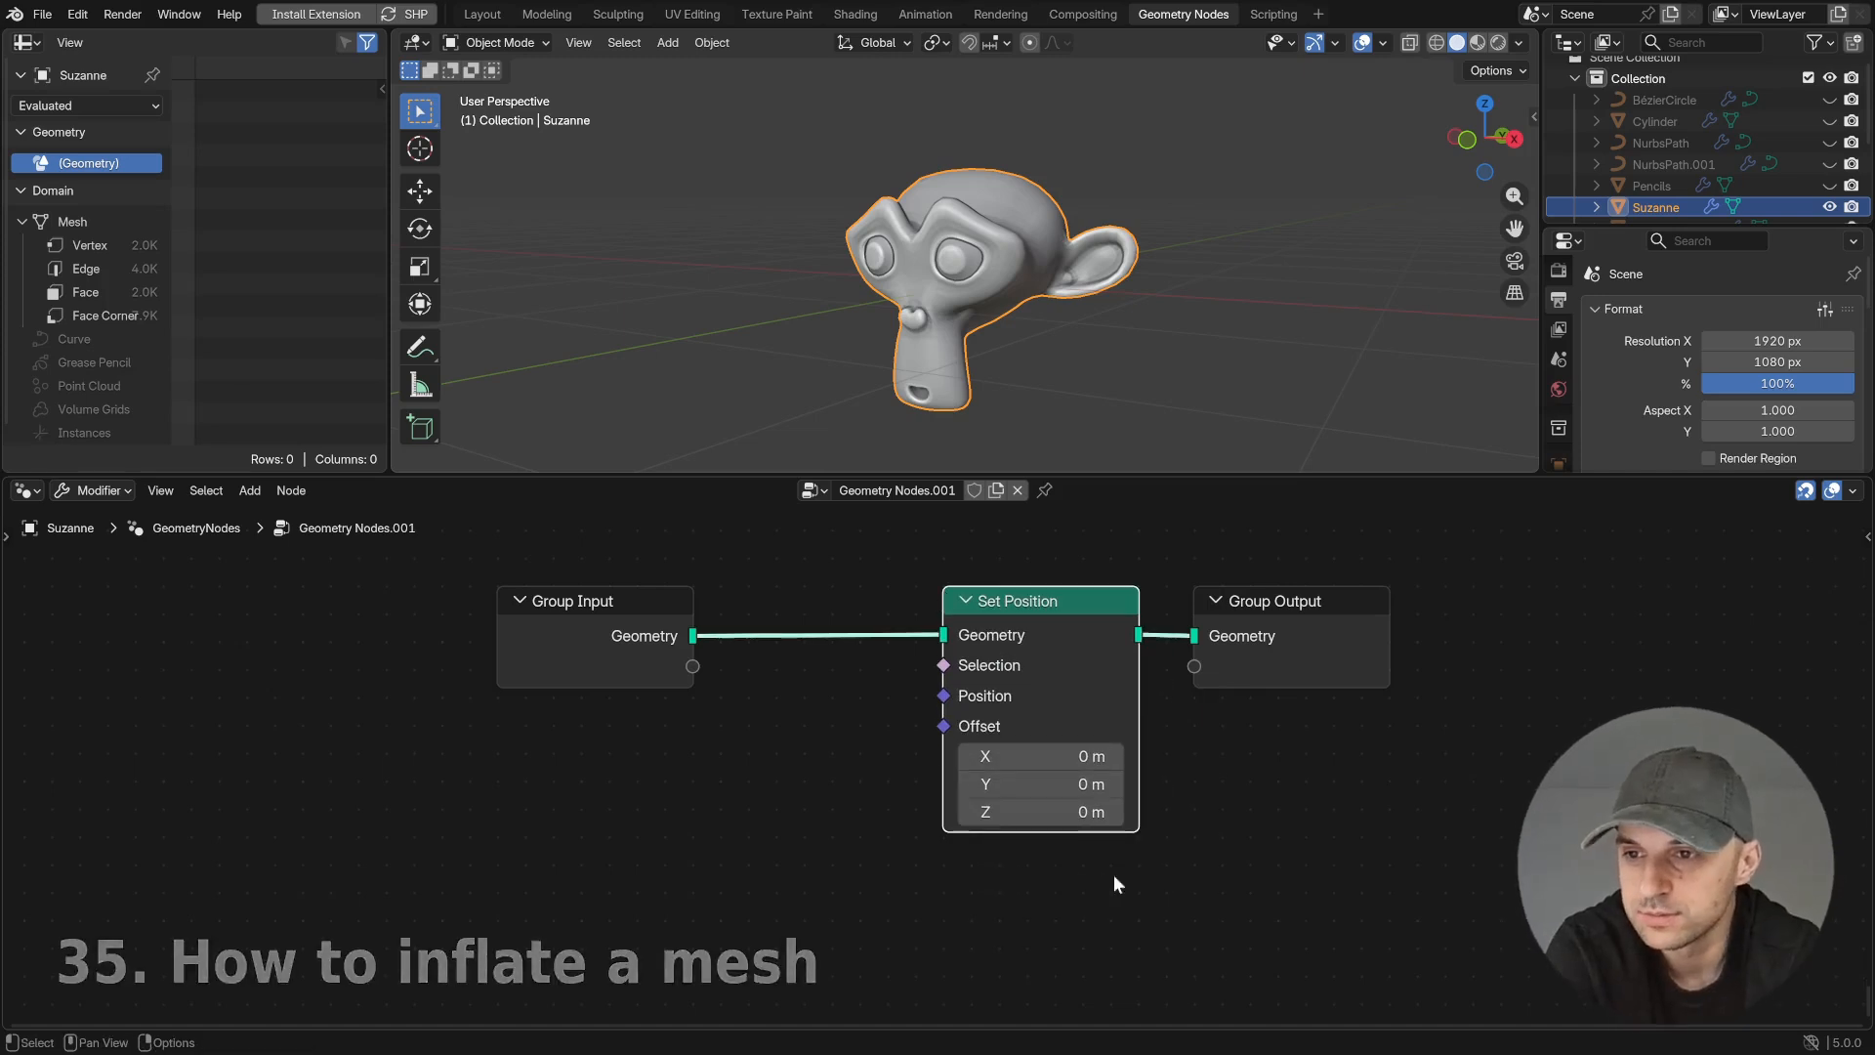
- Add a Normal node and link its Normal output to the Set Position's Offset
key("shift+a")
type("normal")
key("Return")
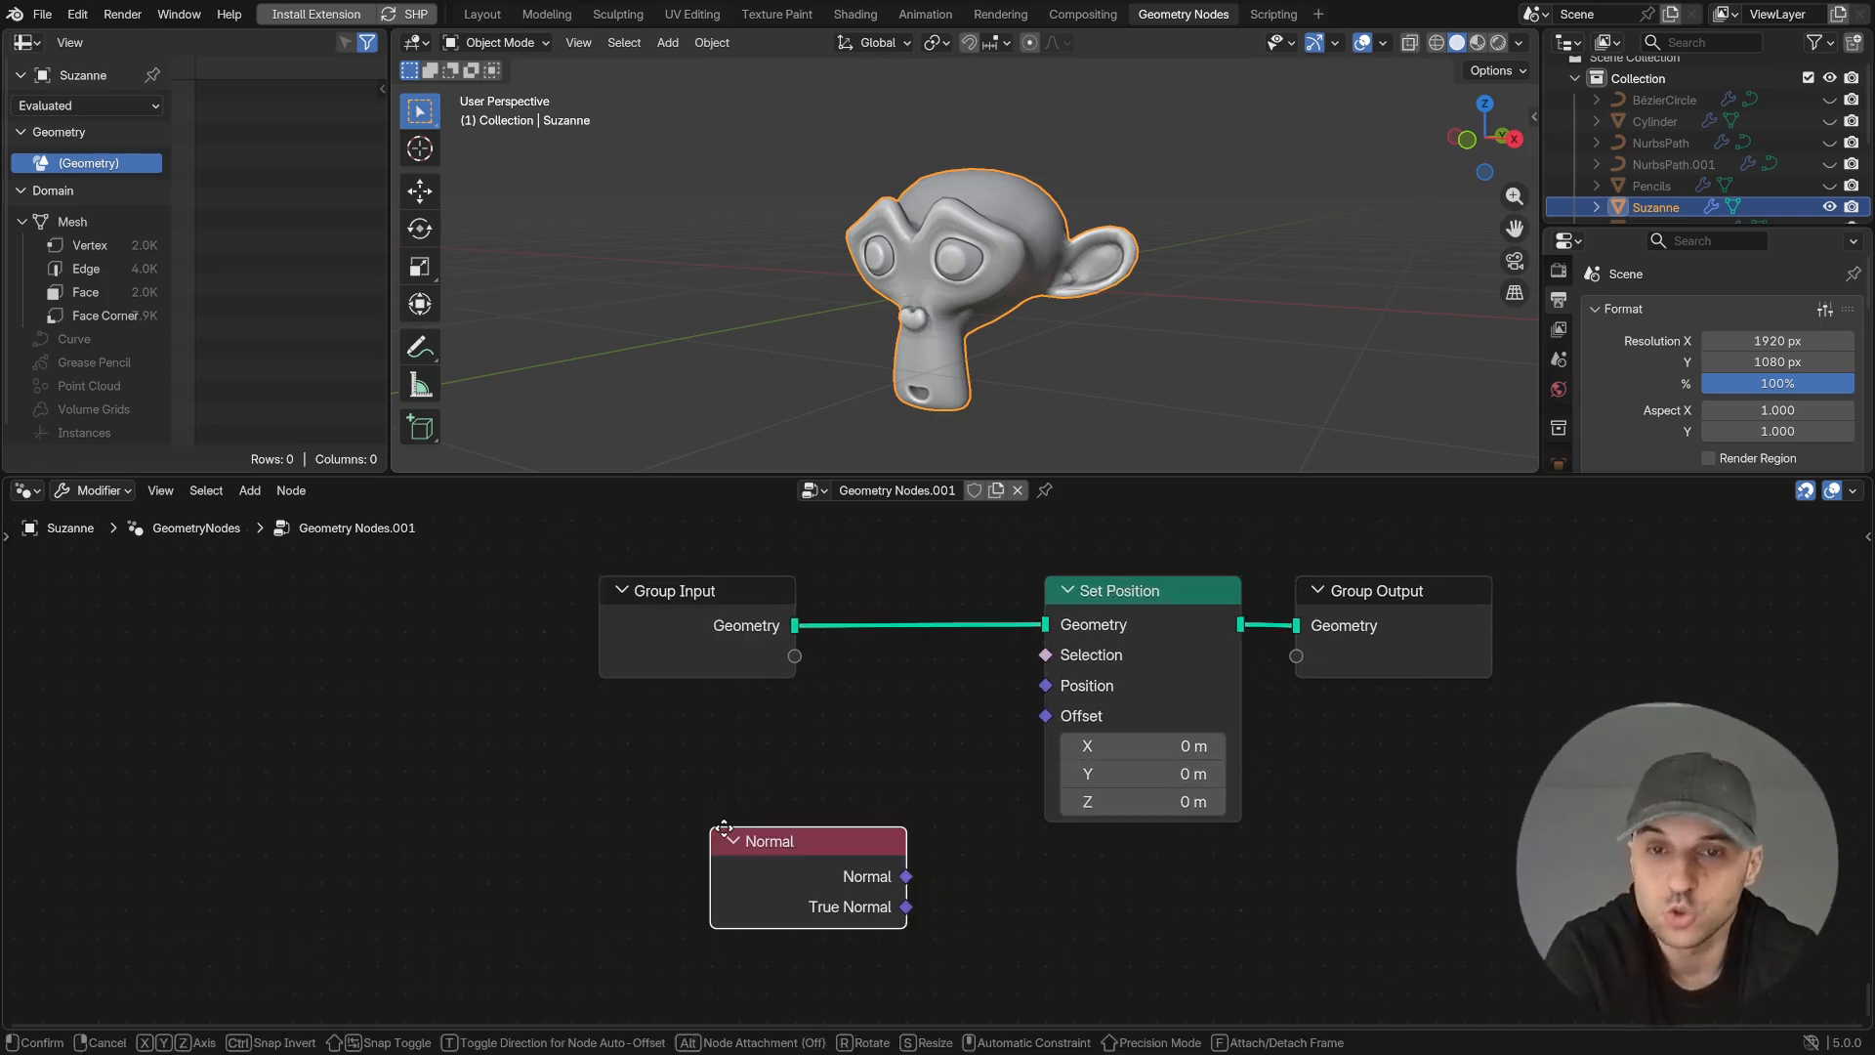
left_click(613, 718)
left_click_drag(794, 765, 1051, 724)
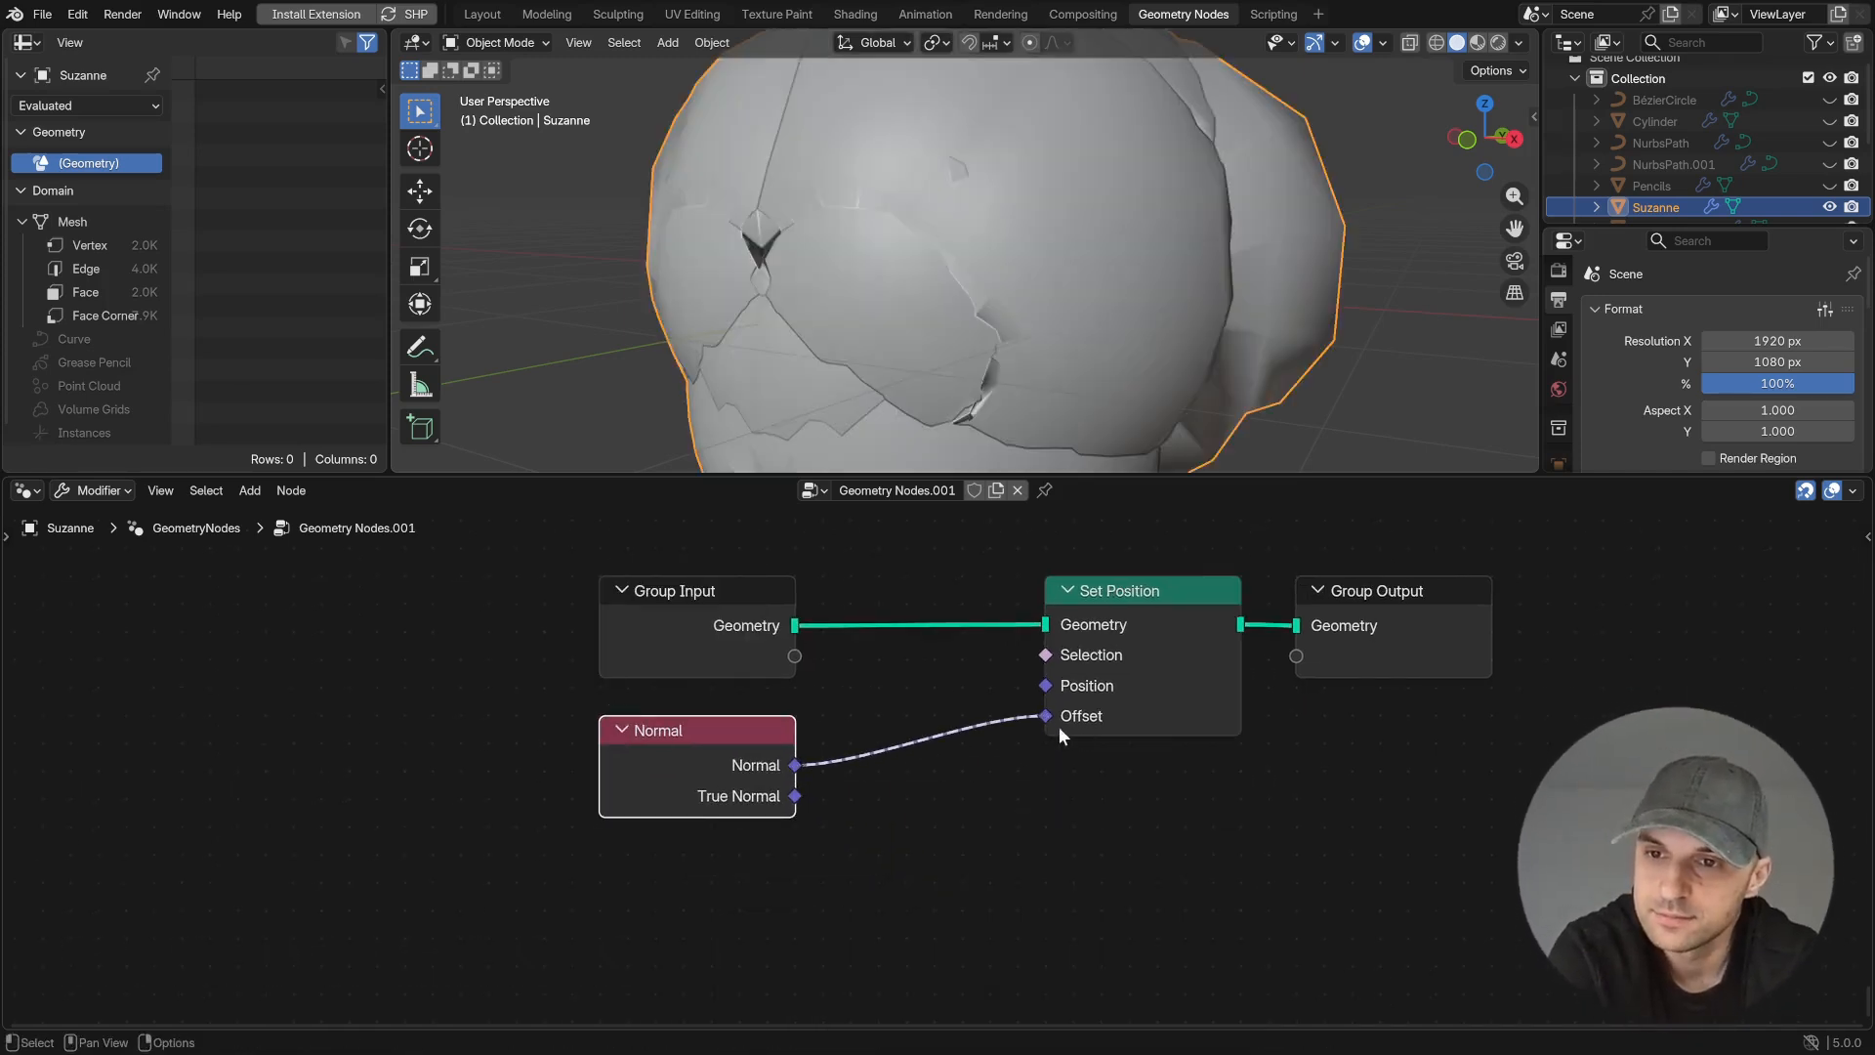
- Insert a vector Scale node between Normal and the Set Position's Offset and adjust its Scale factor
left_click_drag(777, 746, 723, 823)
type("sca")
key("Return")
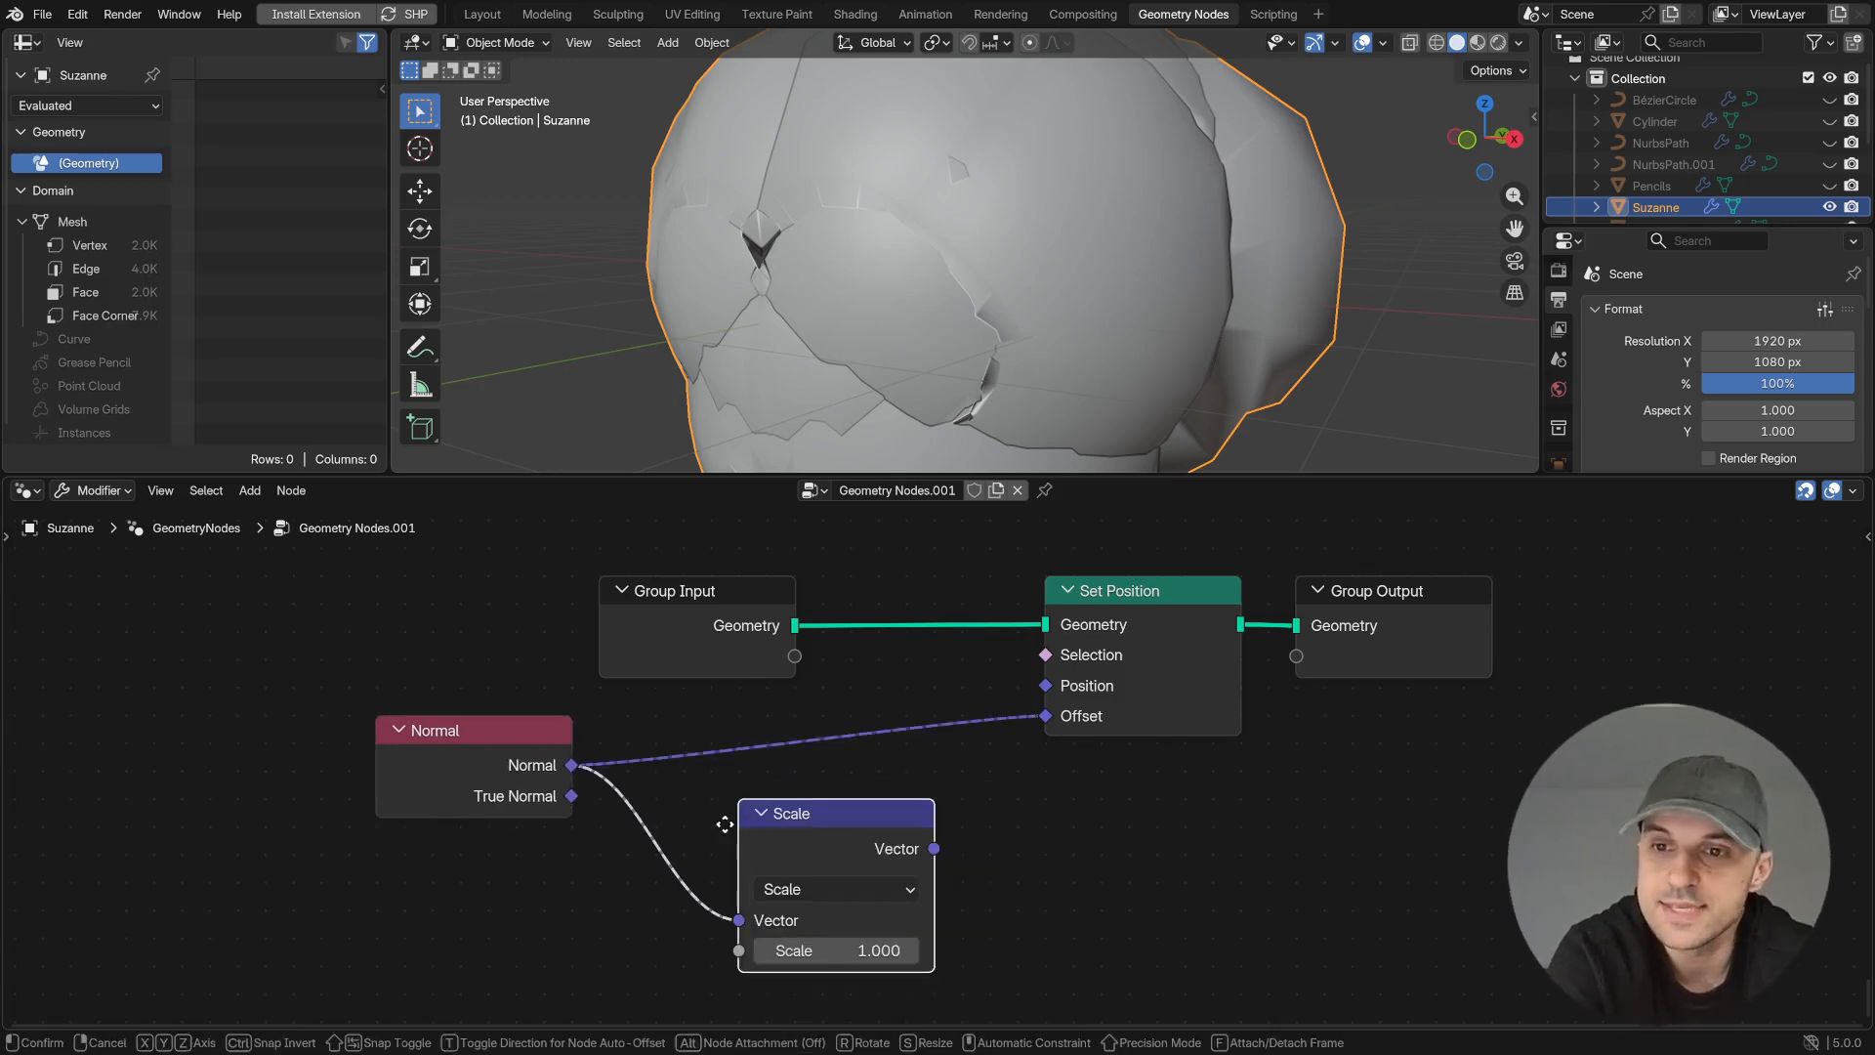
left_click(725, 749)
left_click_drag(860, 867, 810, 867)
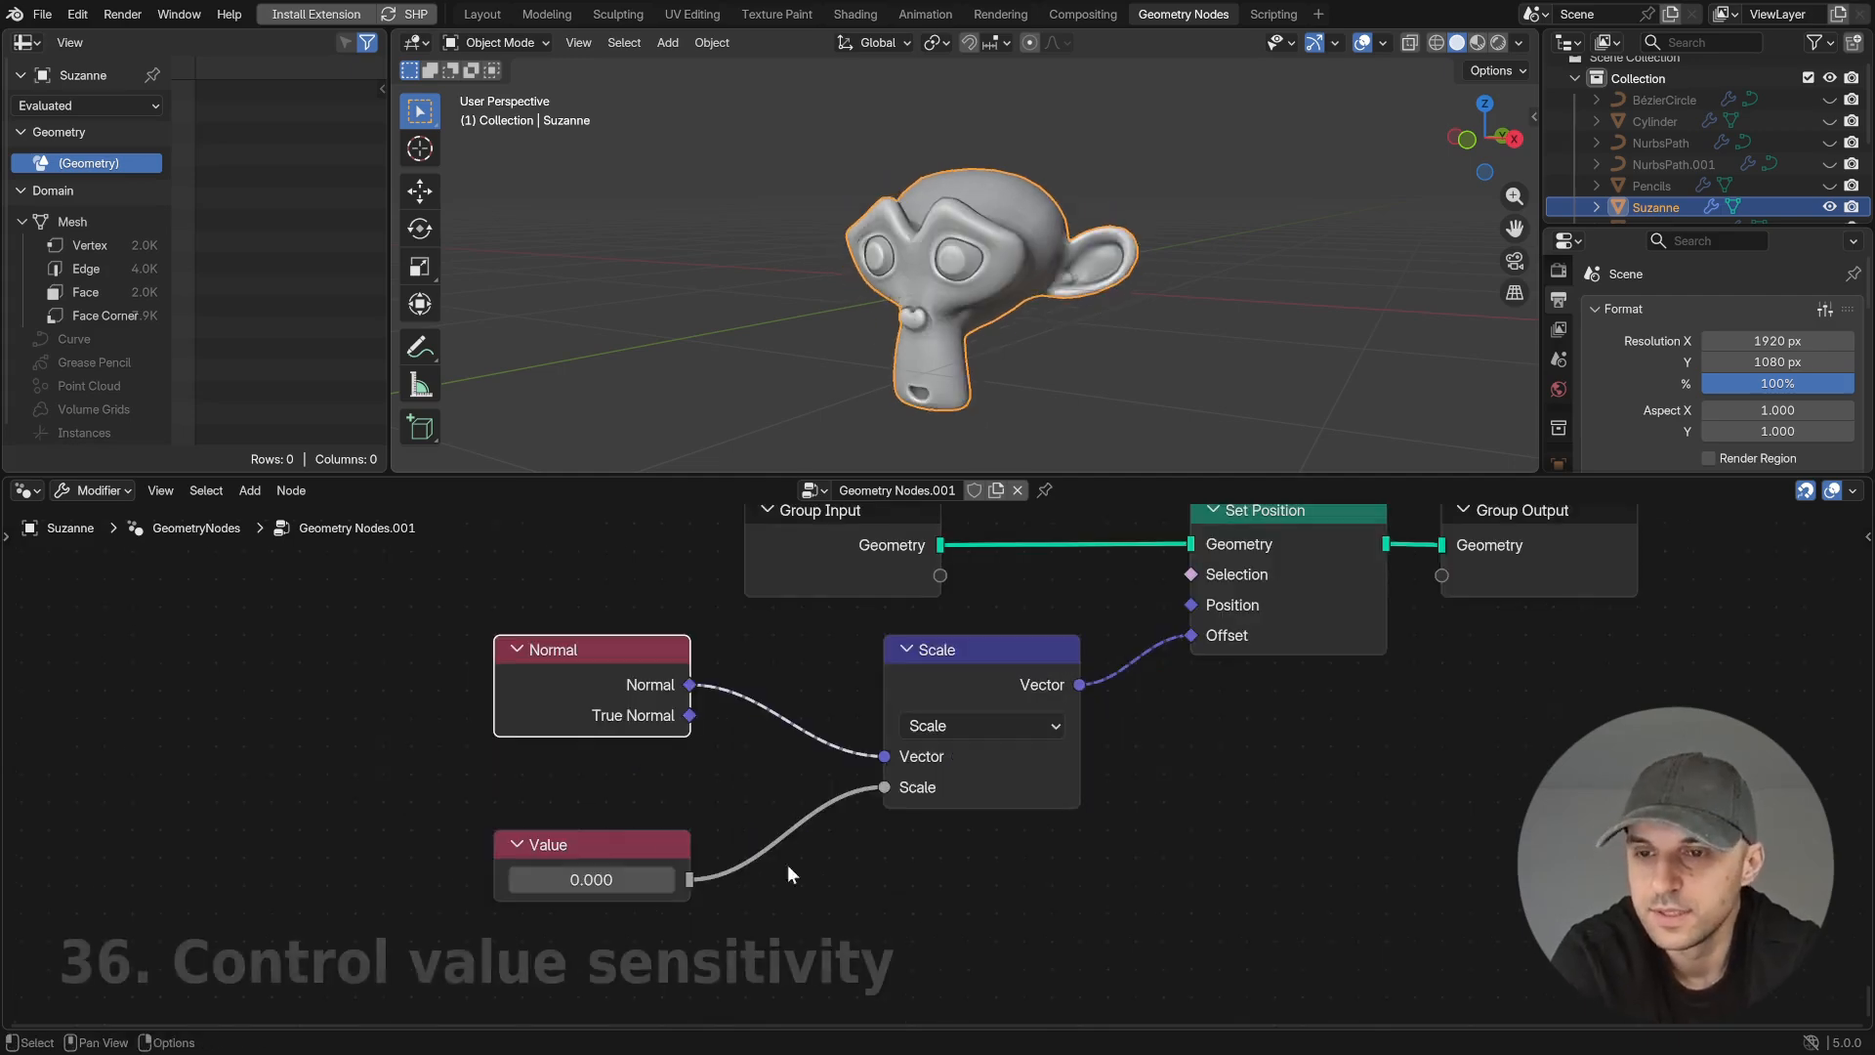
- Insert a Multiply math node between the Value node and the vector Scale node's Scale input
left_click_drag(583, 881, 772, 908)
right_click(609, 881)
type("mu")
left_click(844, 834)
left_click(820, 799)
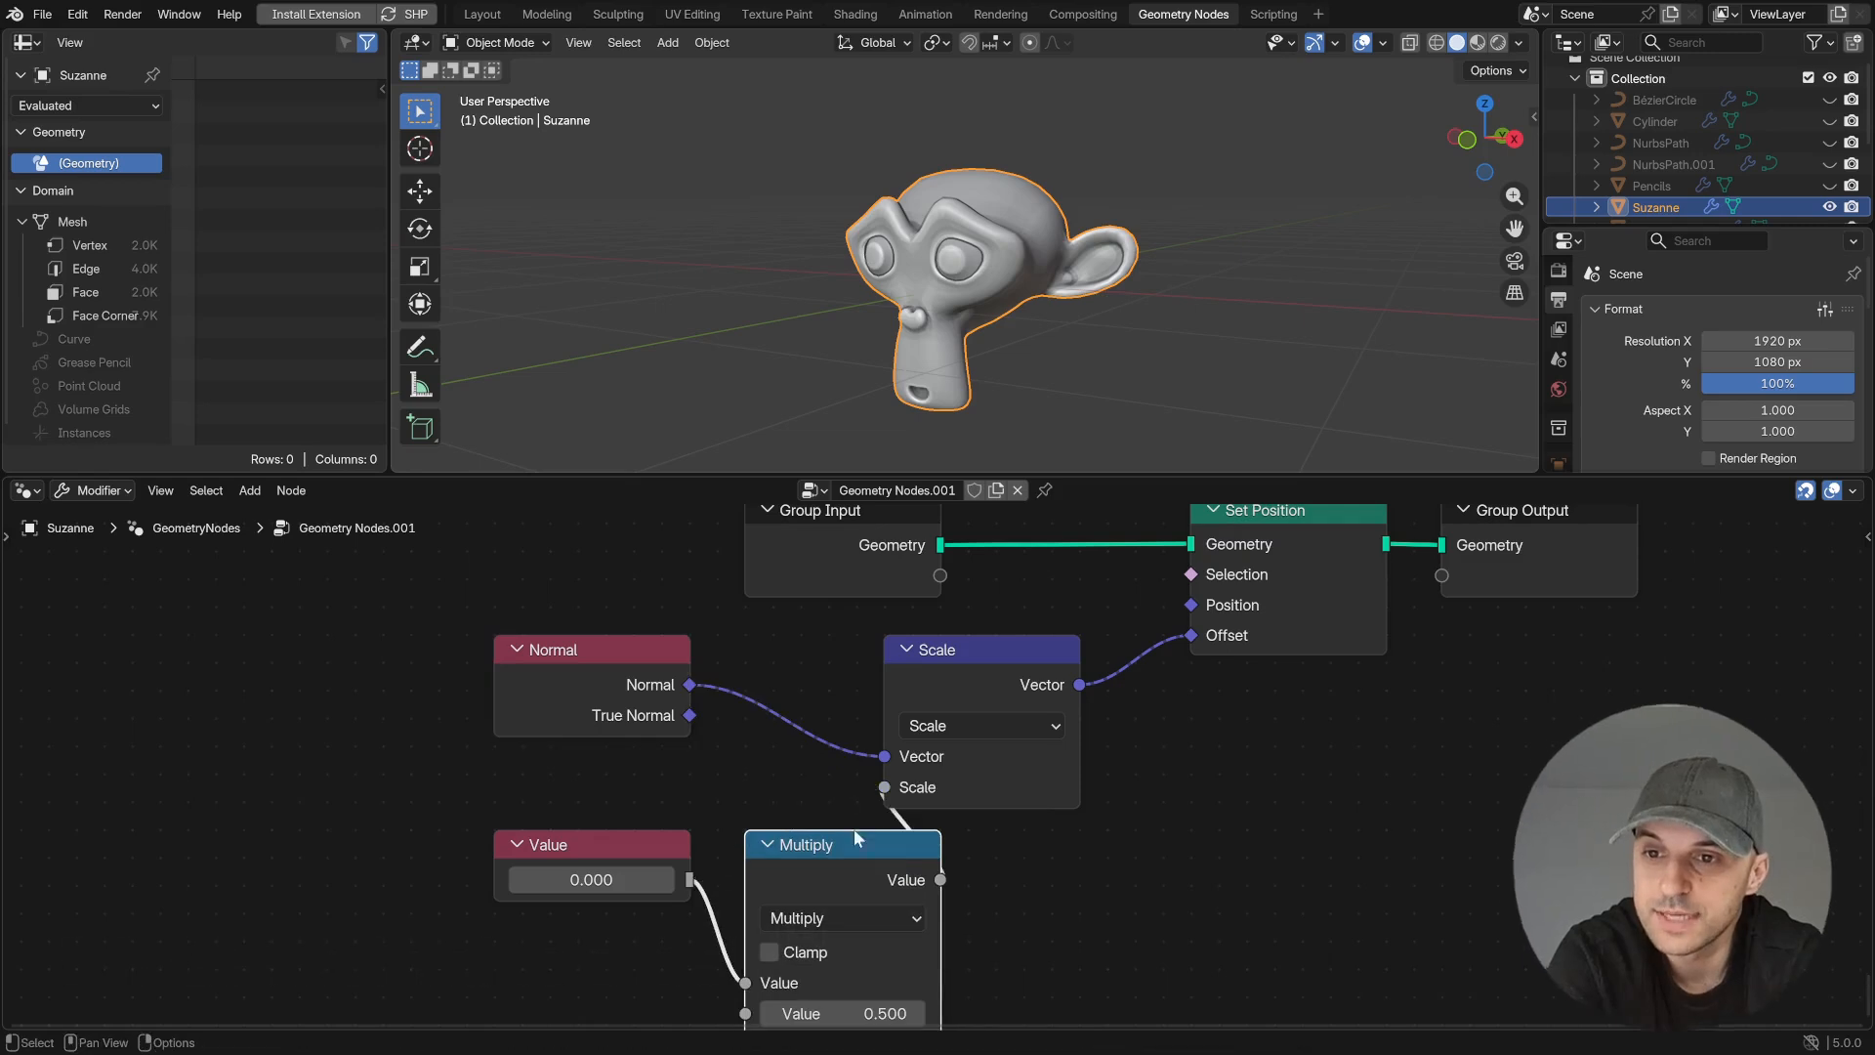
- Set the Multiply node's second value to 0.001 and raise the Value node to about 91.5
middle_click_drag(909, 979, 969, 887)
left_click(917, 921)
type("0.001")
key("Return")
left_click_drag(645, 788, 1129, 841)
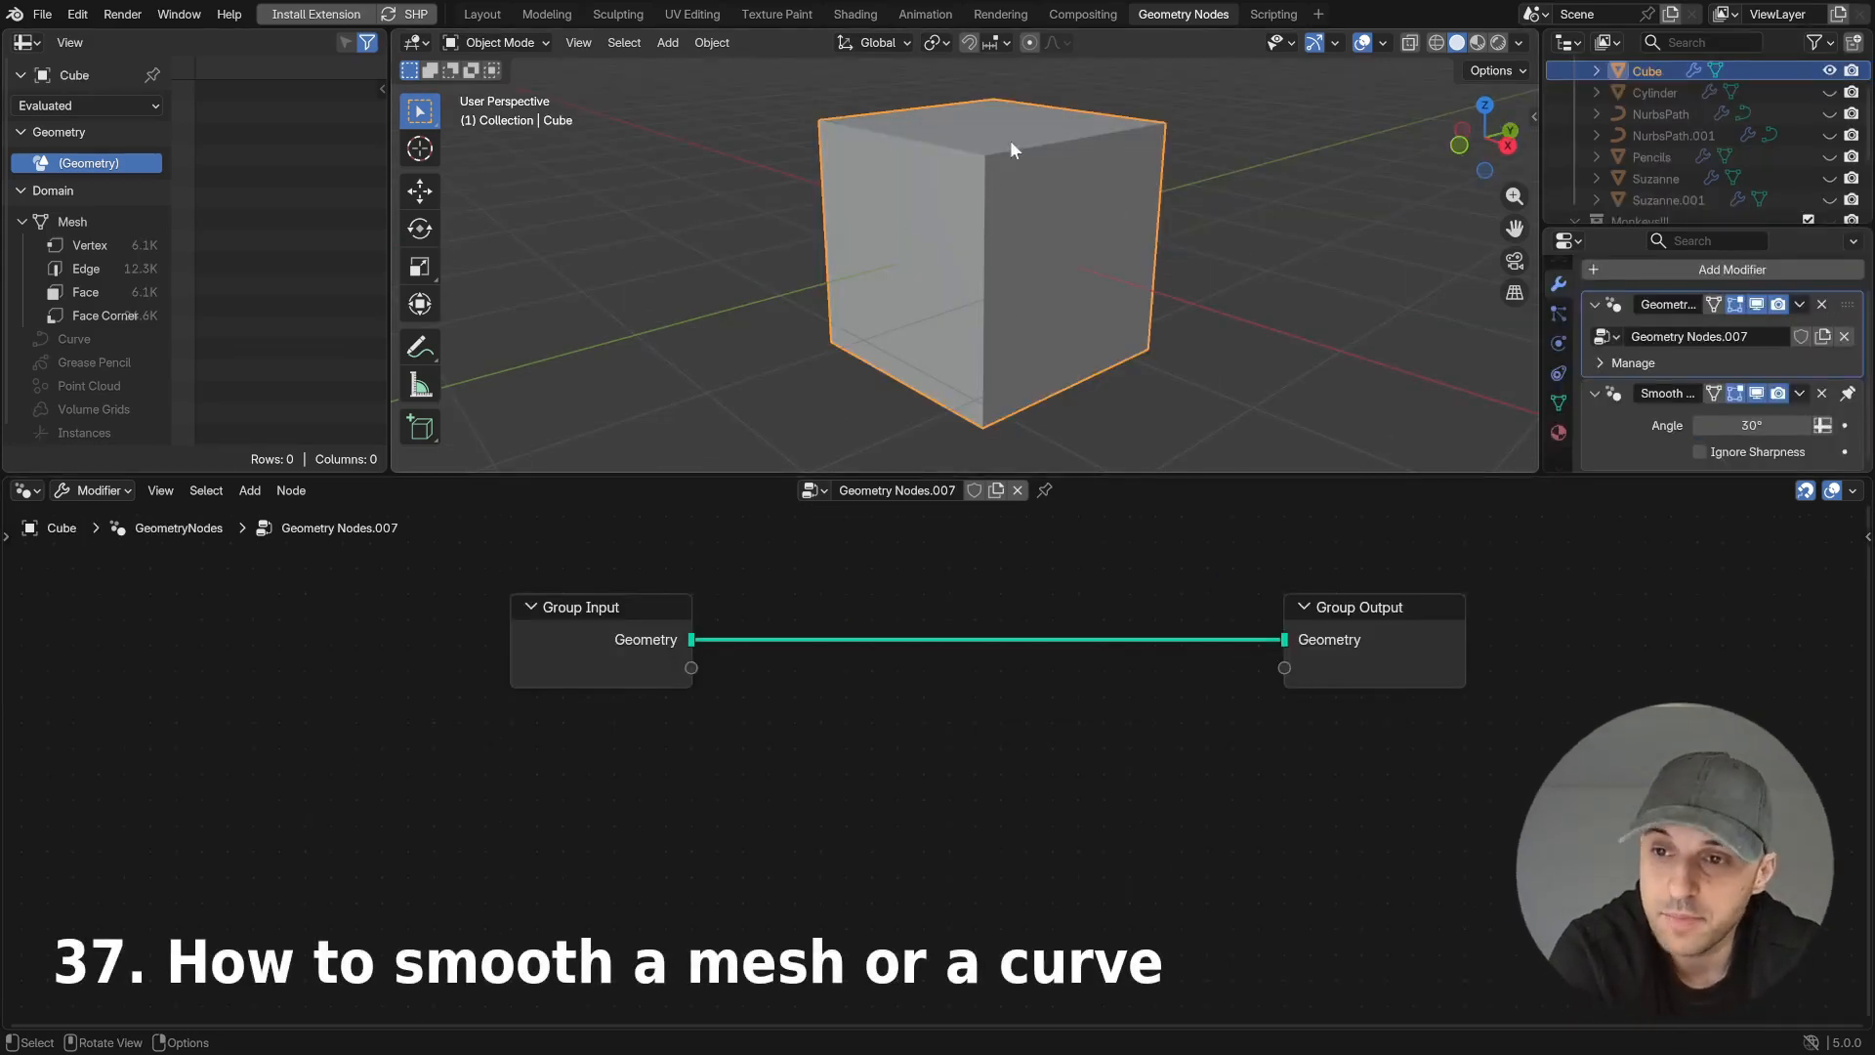
- Insert a Set Position node between Group Input and Group Output of the Cube's node tree
key("shift+a")
type("set")
key("Return")
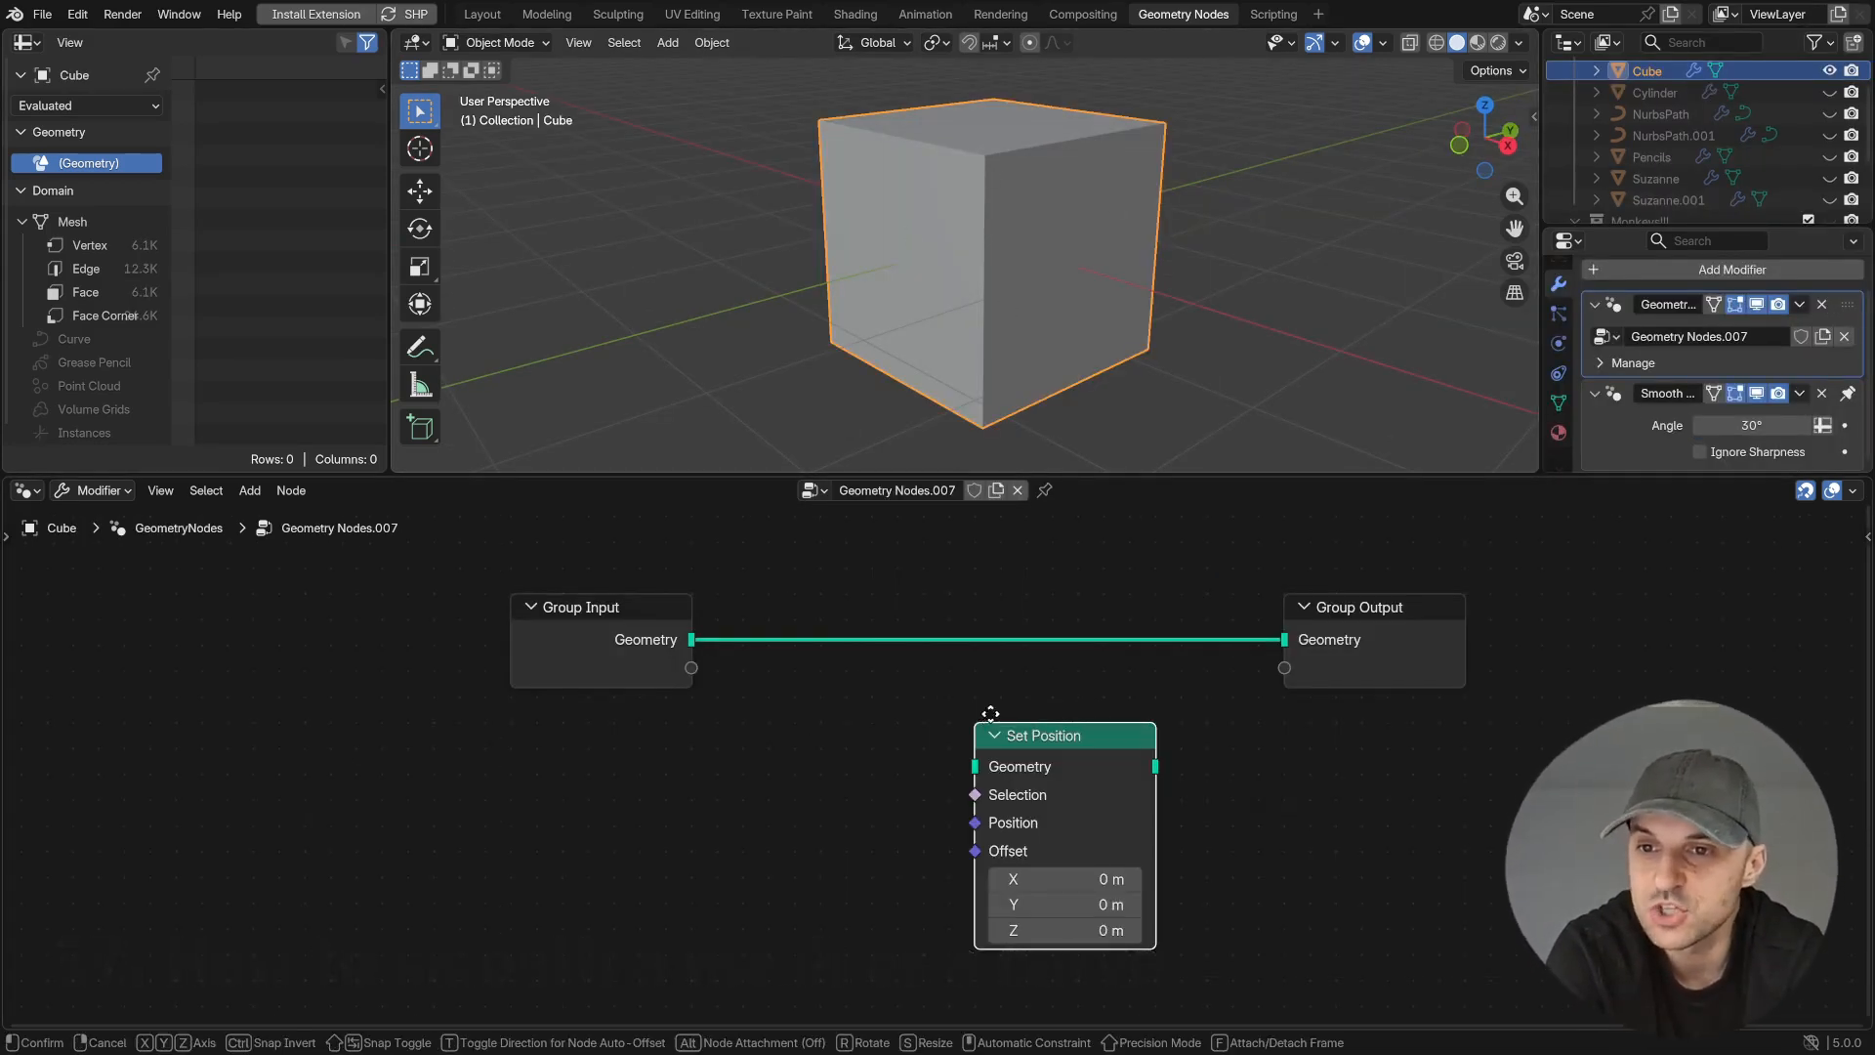
left_click(1063, 597)
- Add a Position node linked to the Set Position's Position input and place it below the Group Input
left_click_drag(1052, 722, 696, 819)
type("pos")
key("Return")
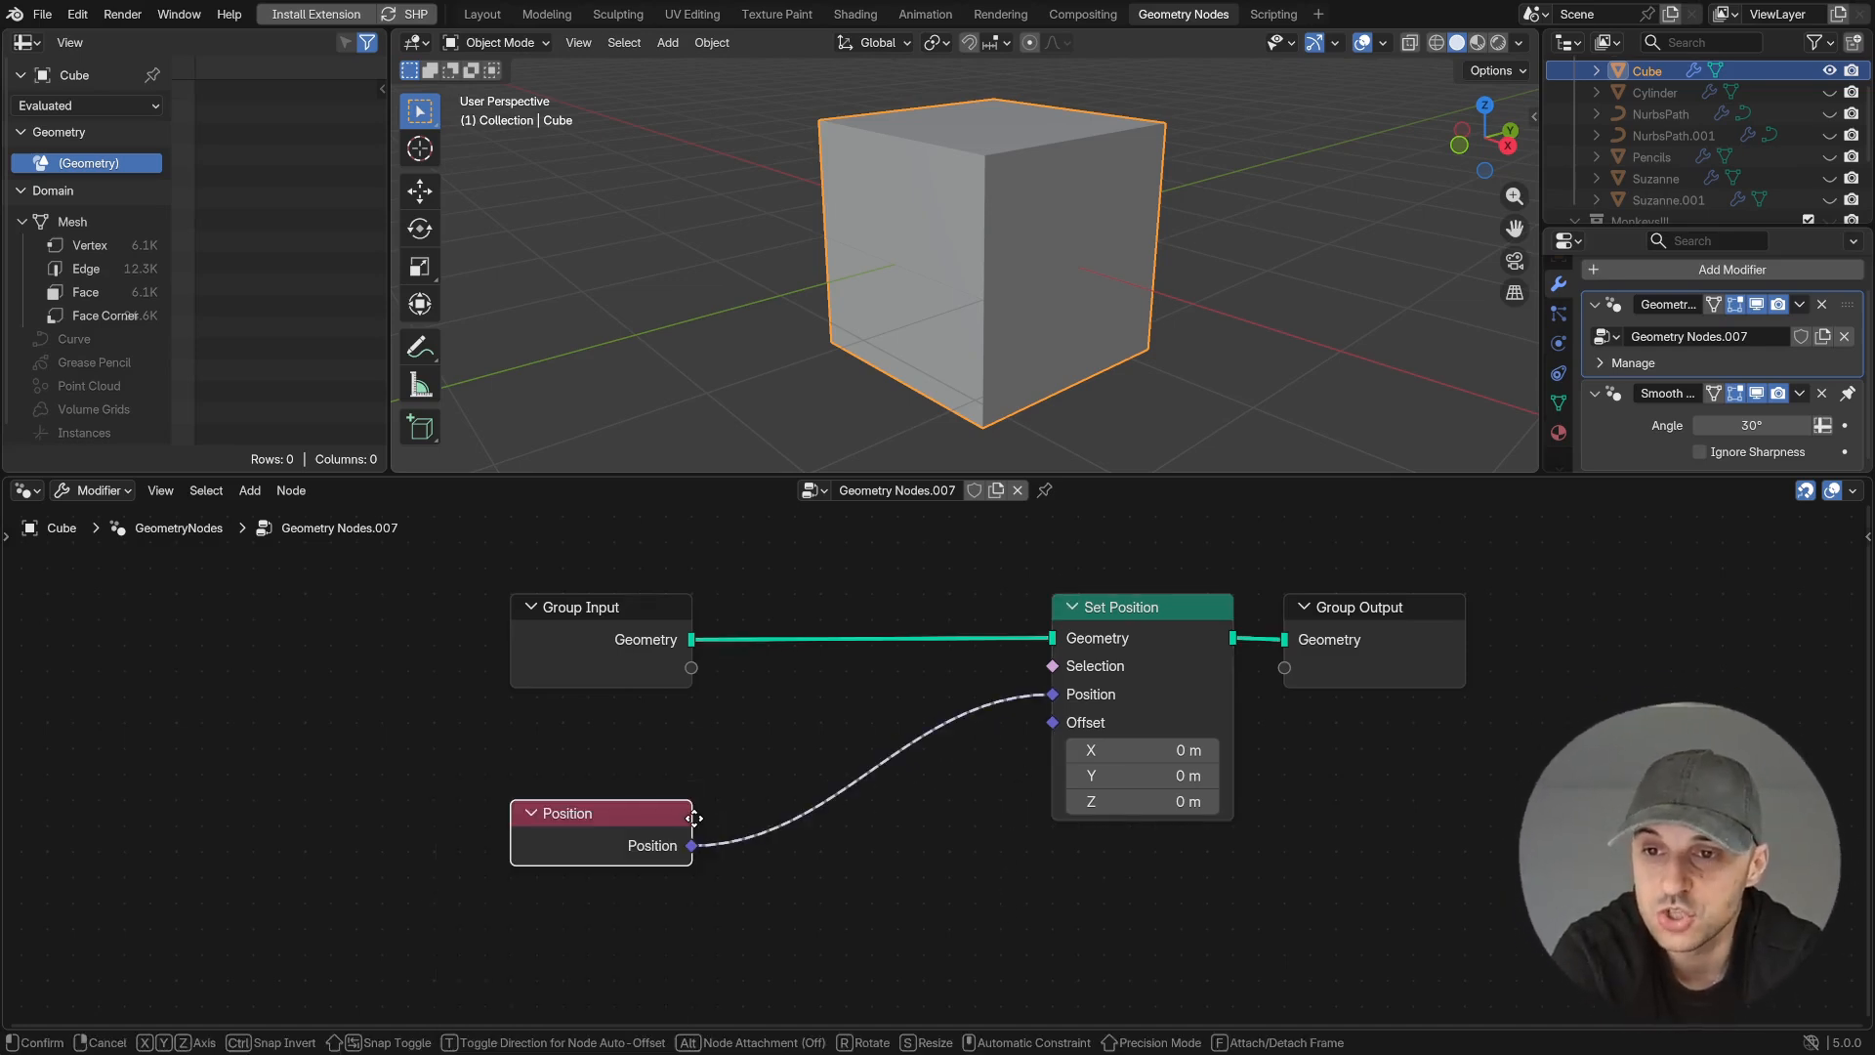
left_click(566, 792)
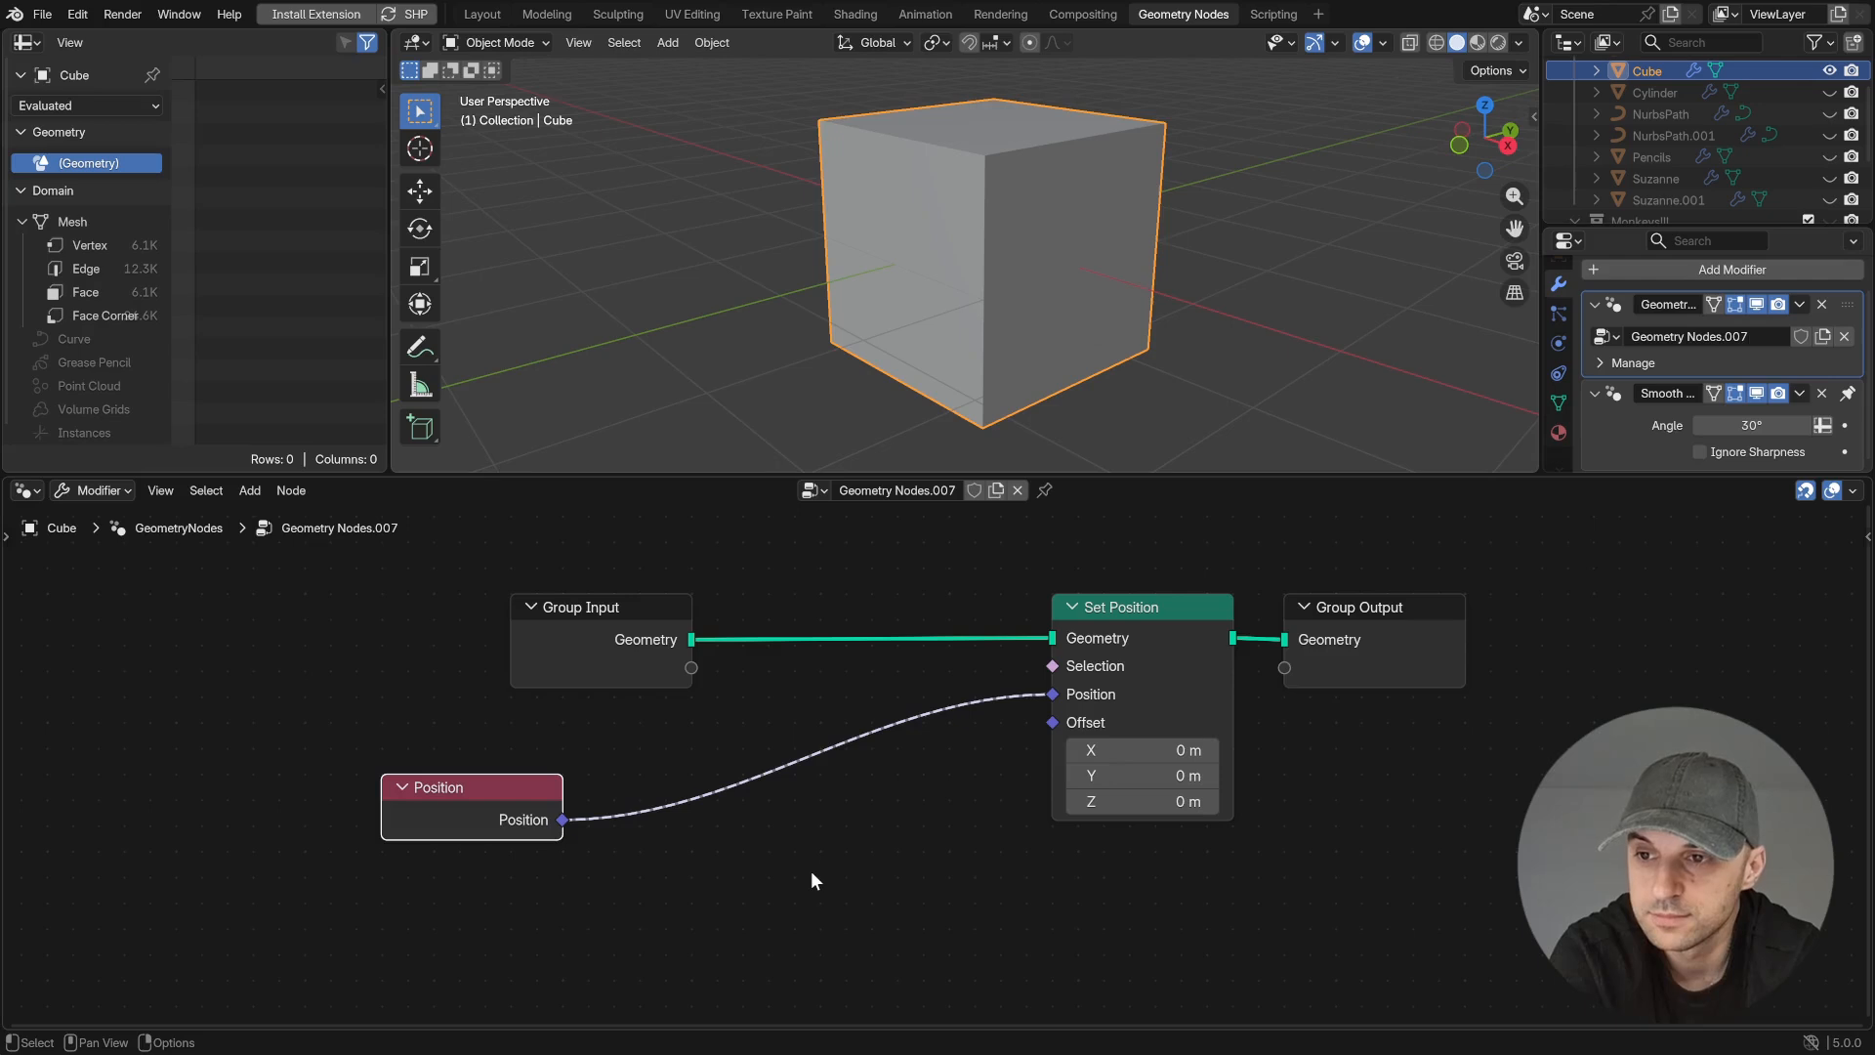
- Insert a Blur Attribute node between Position and the Set Position node, and inspect the cube's shape
left_click_drag(563, 819, 1045, 827)
type("blur")
key("Return")
left_click(748, 756)
middle_click_drag(970, 338, 1209, 388)
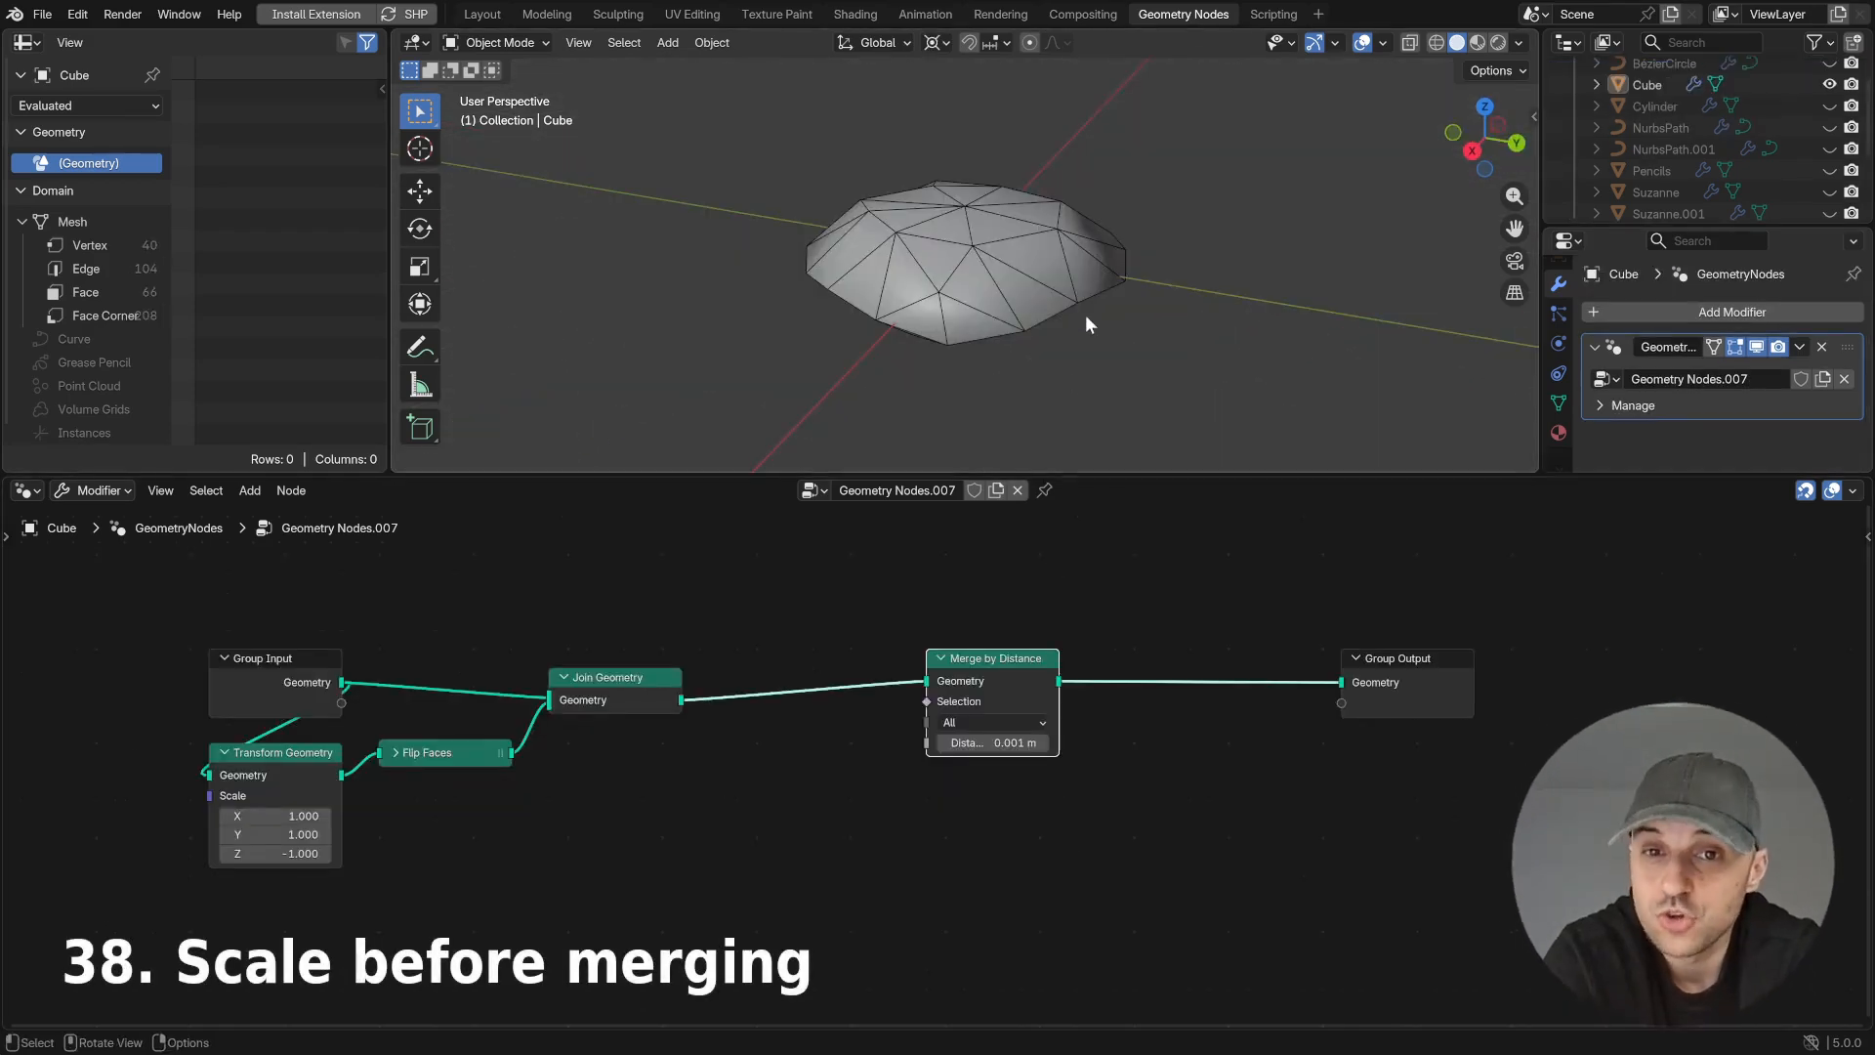
- Toggle muting of the Merge by Distance node to compare the mesh with and without merging
middle_click_drag(1084, 335, 1140, 295)
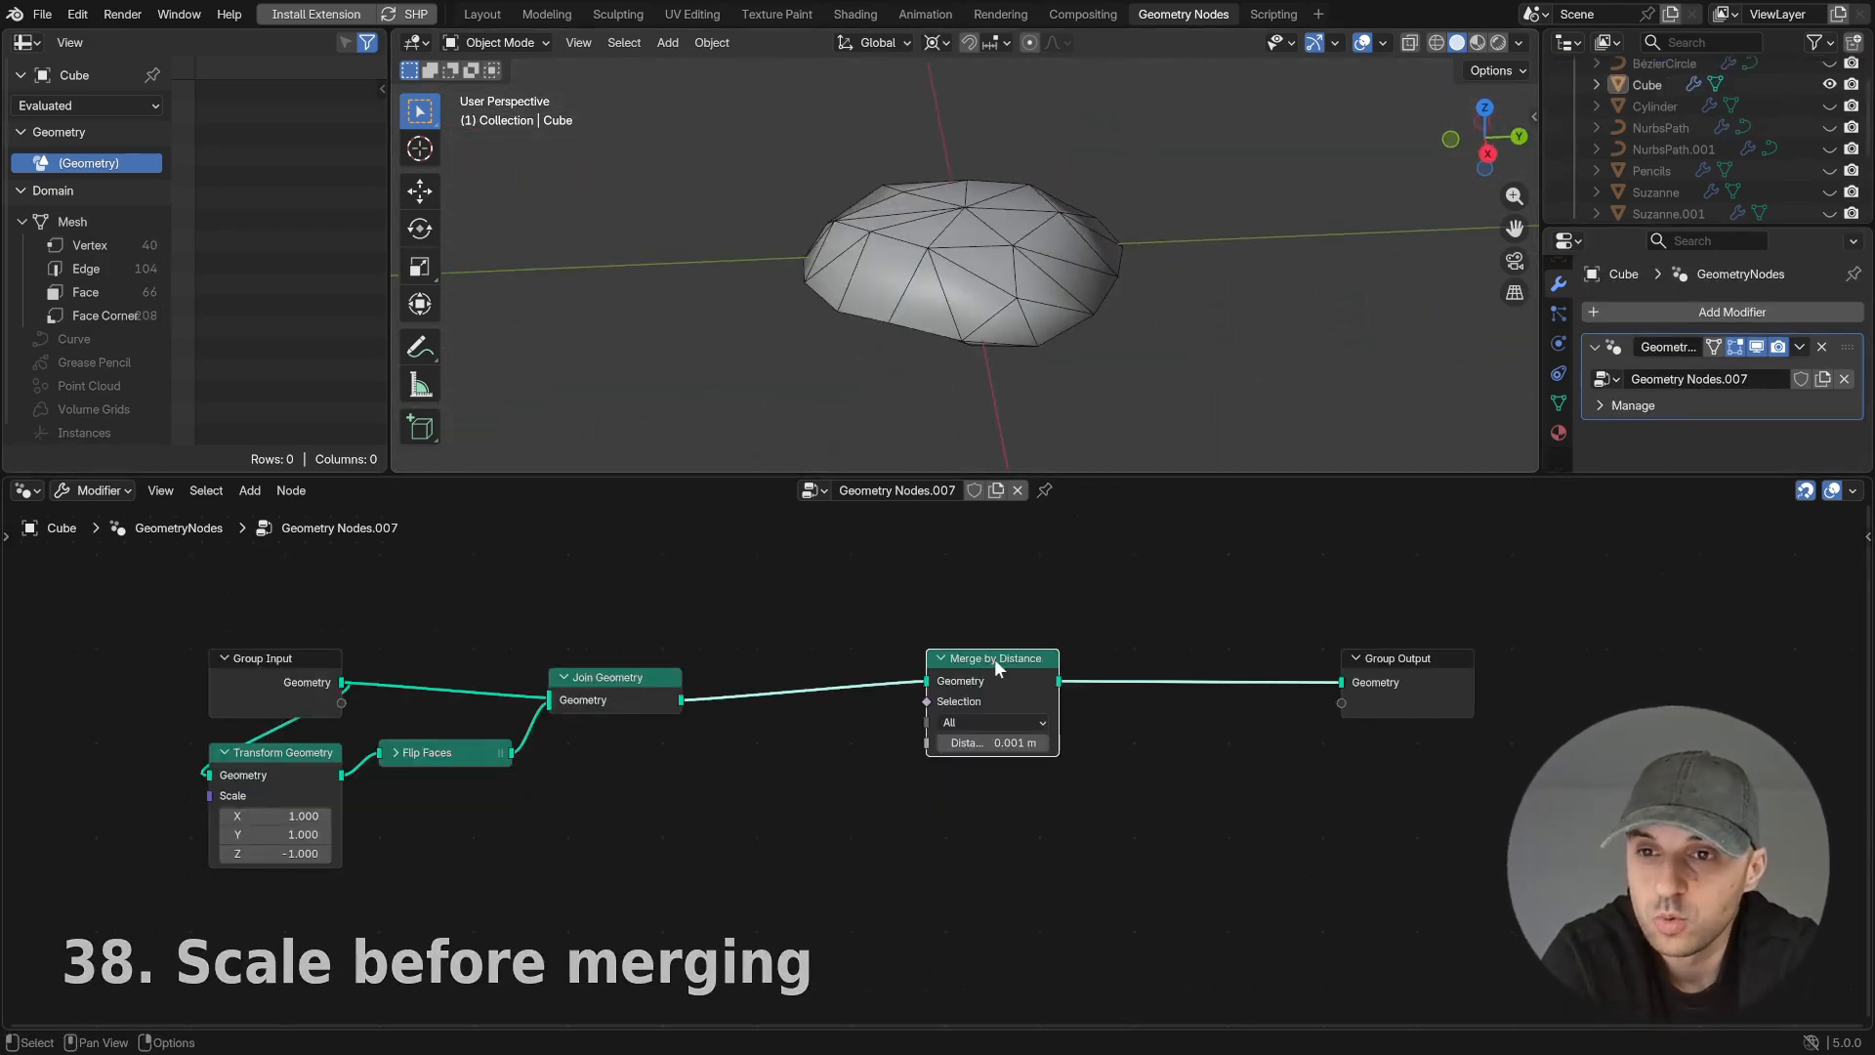
key("m")
key("m")
key("m")
key("m")
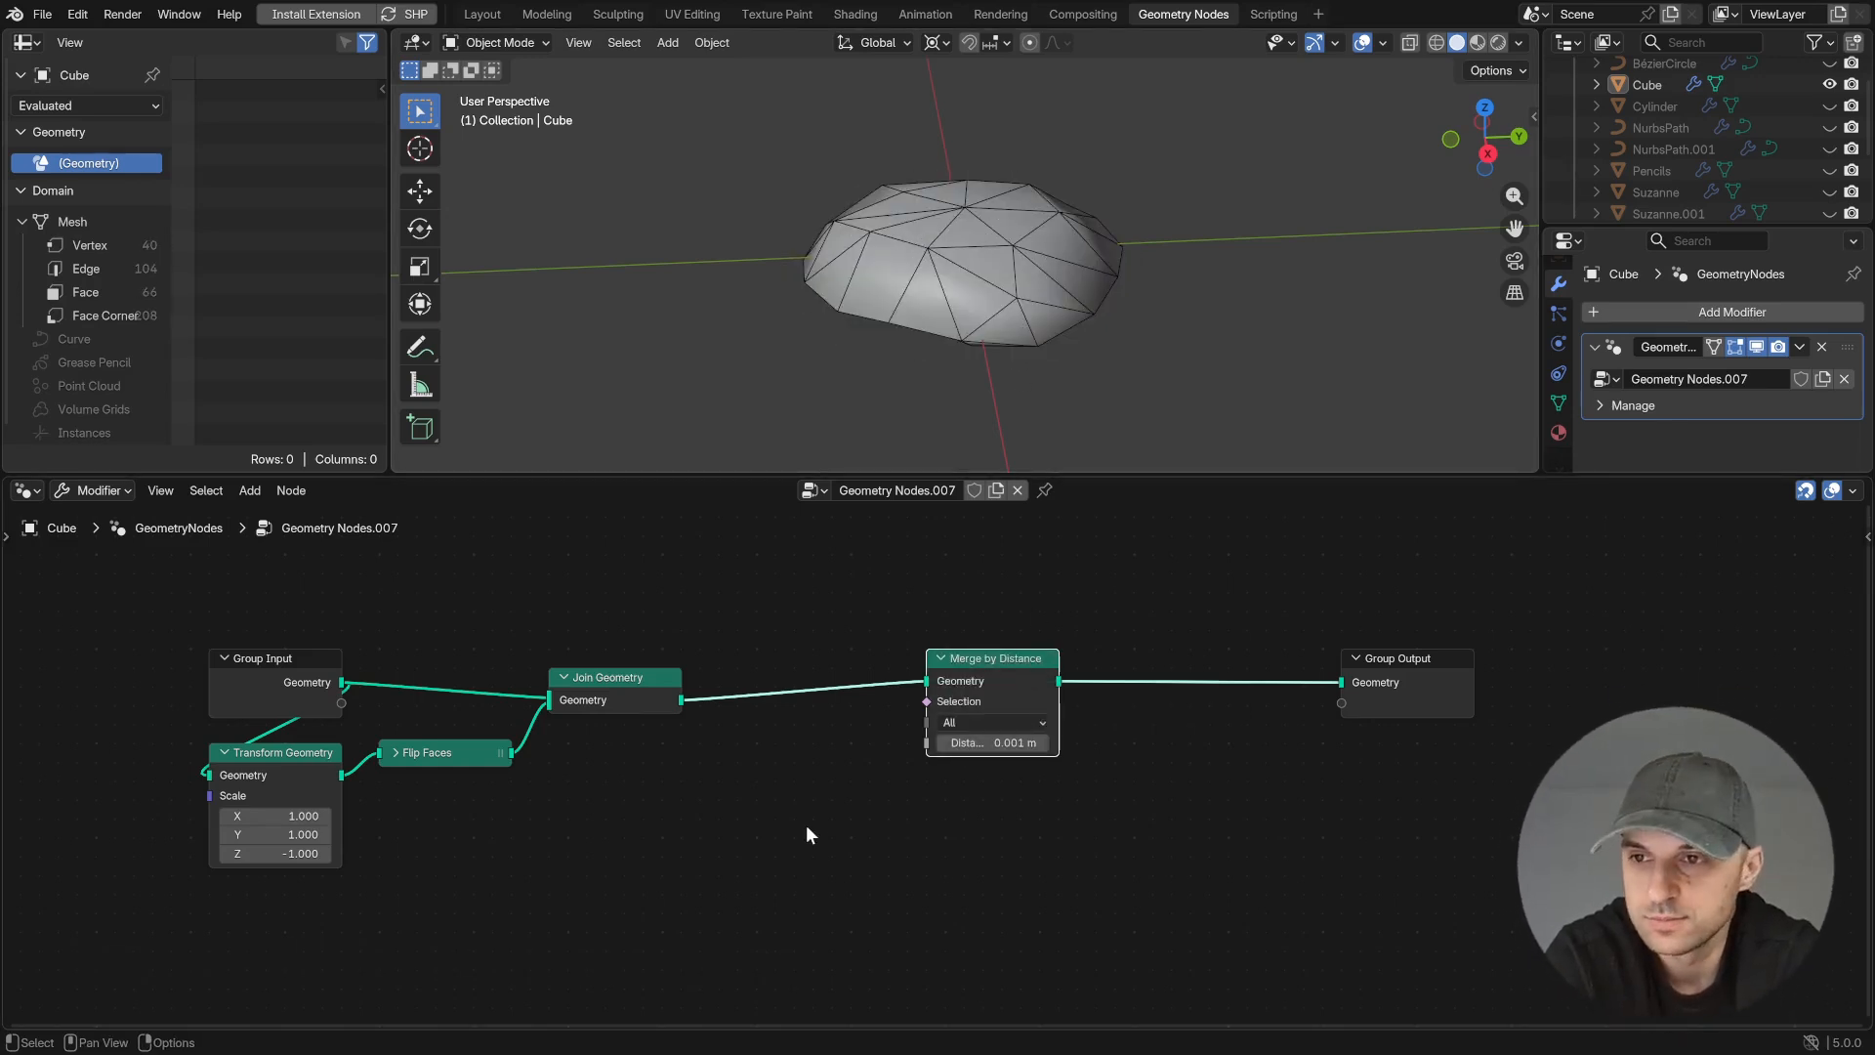
- Insert a Transform Geometry node between Join Geometry and Merge by Distance, with Scale set to 100 on all axes
left_click_drag(1002, 688, 1020, 687)
key("shift+a")
mouse_move(806, 837)
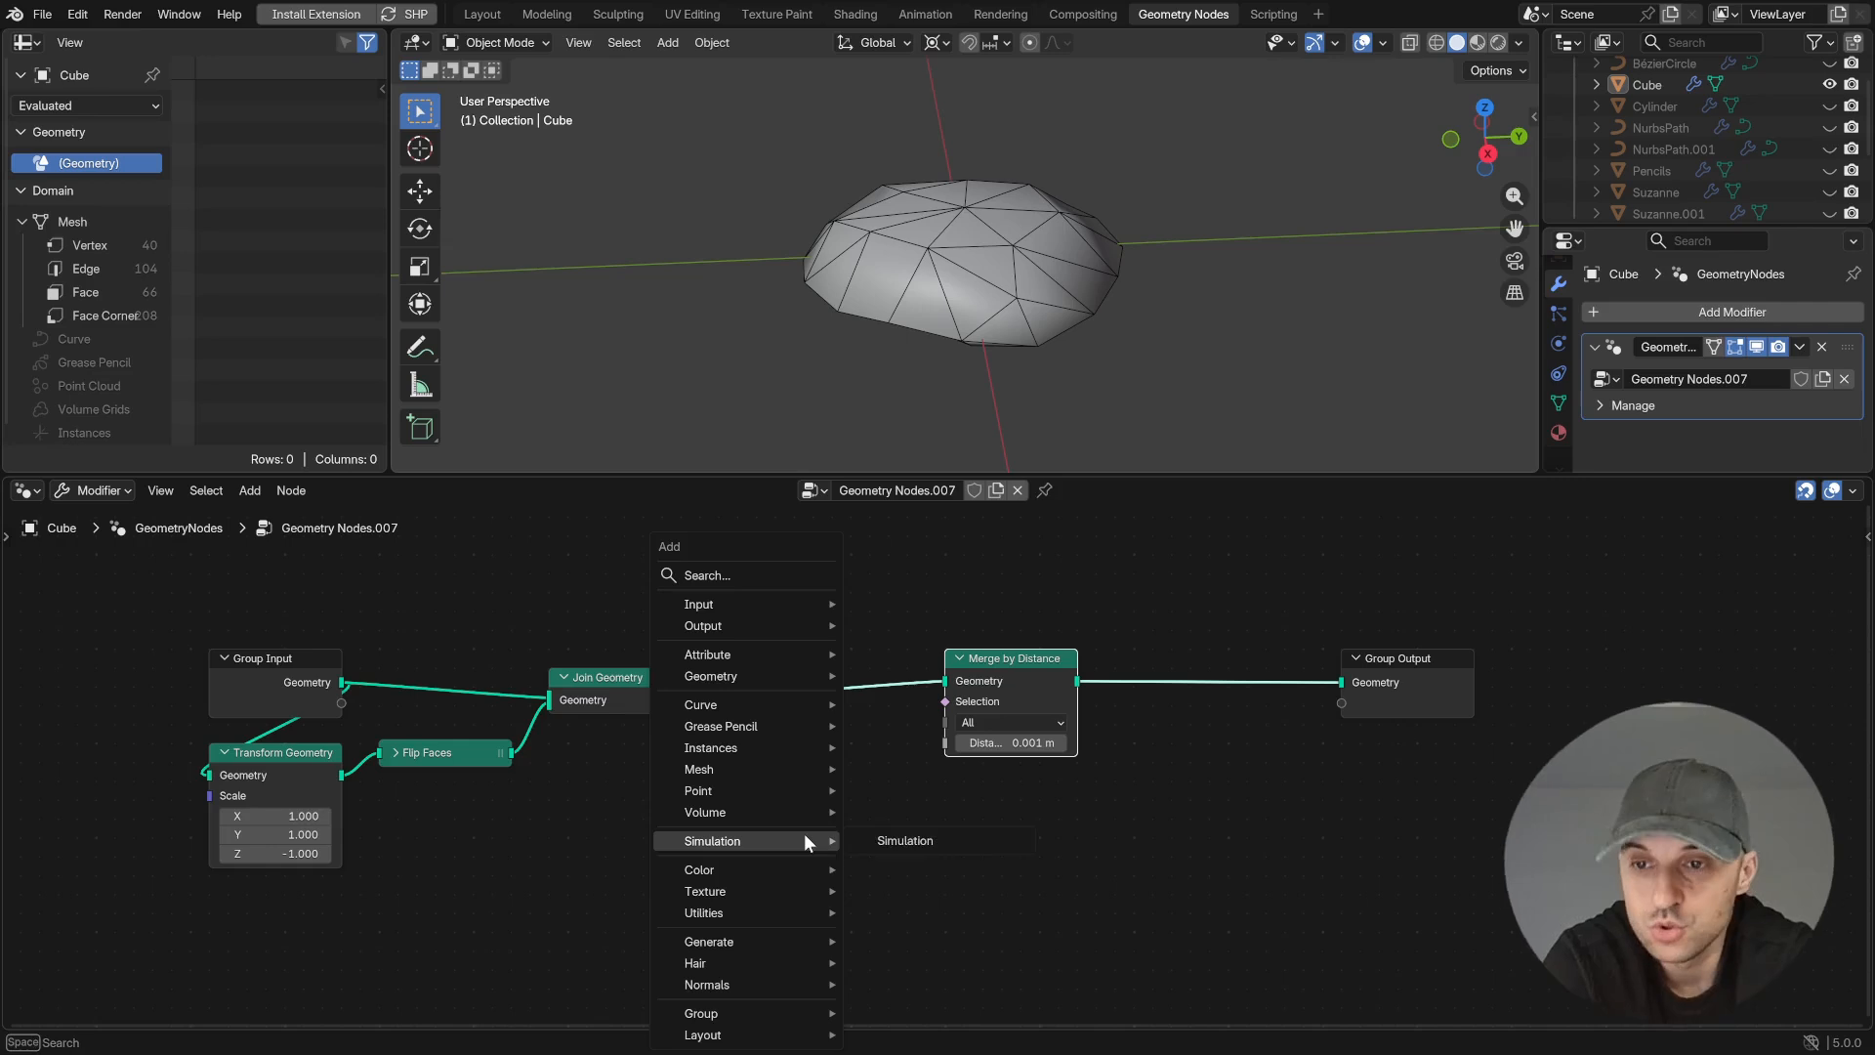
type("trans")
key("Return")
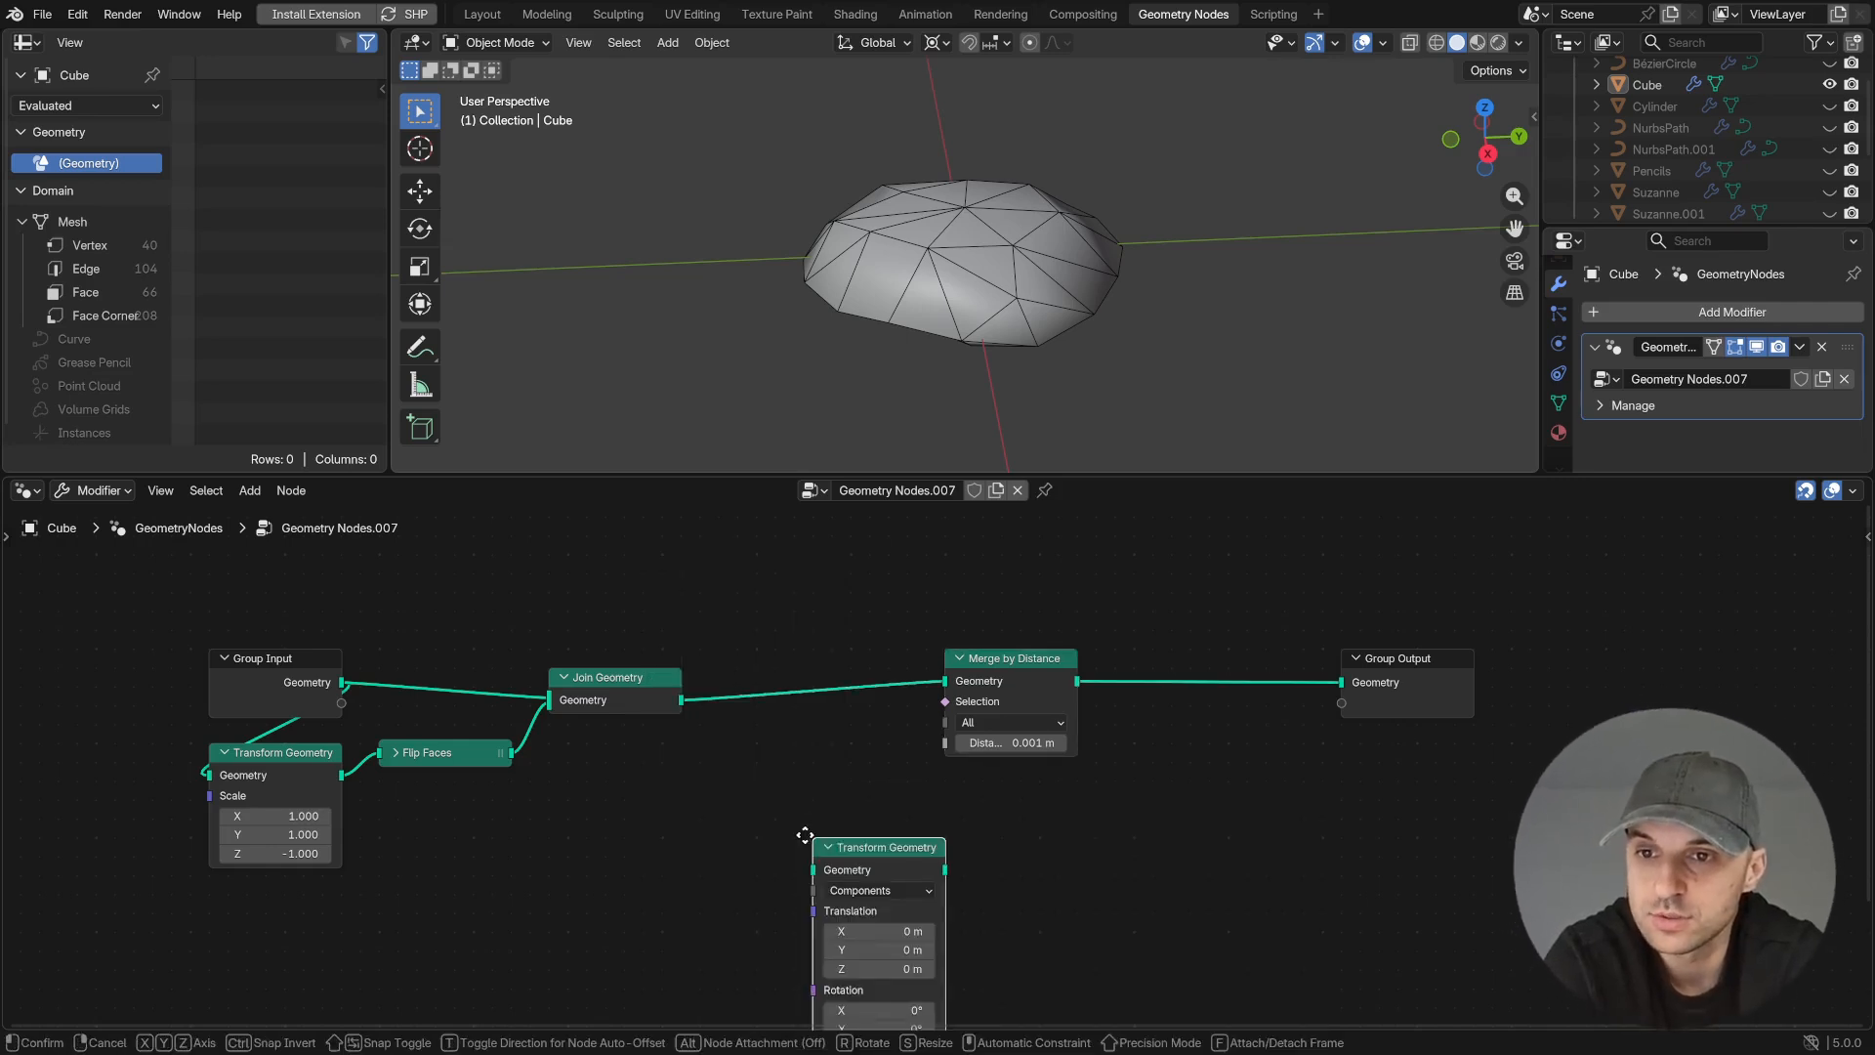
left_click(729, 628)
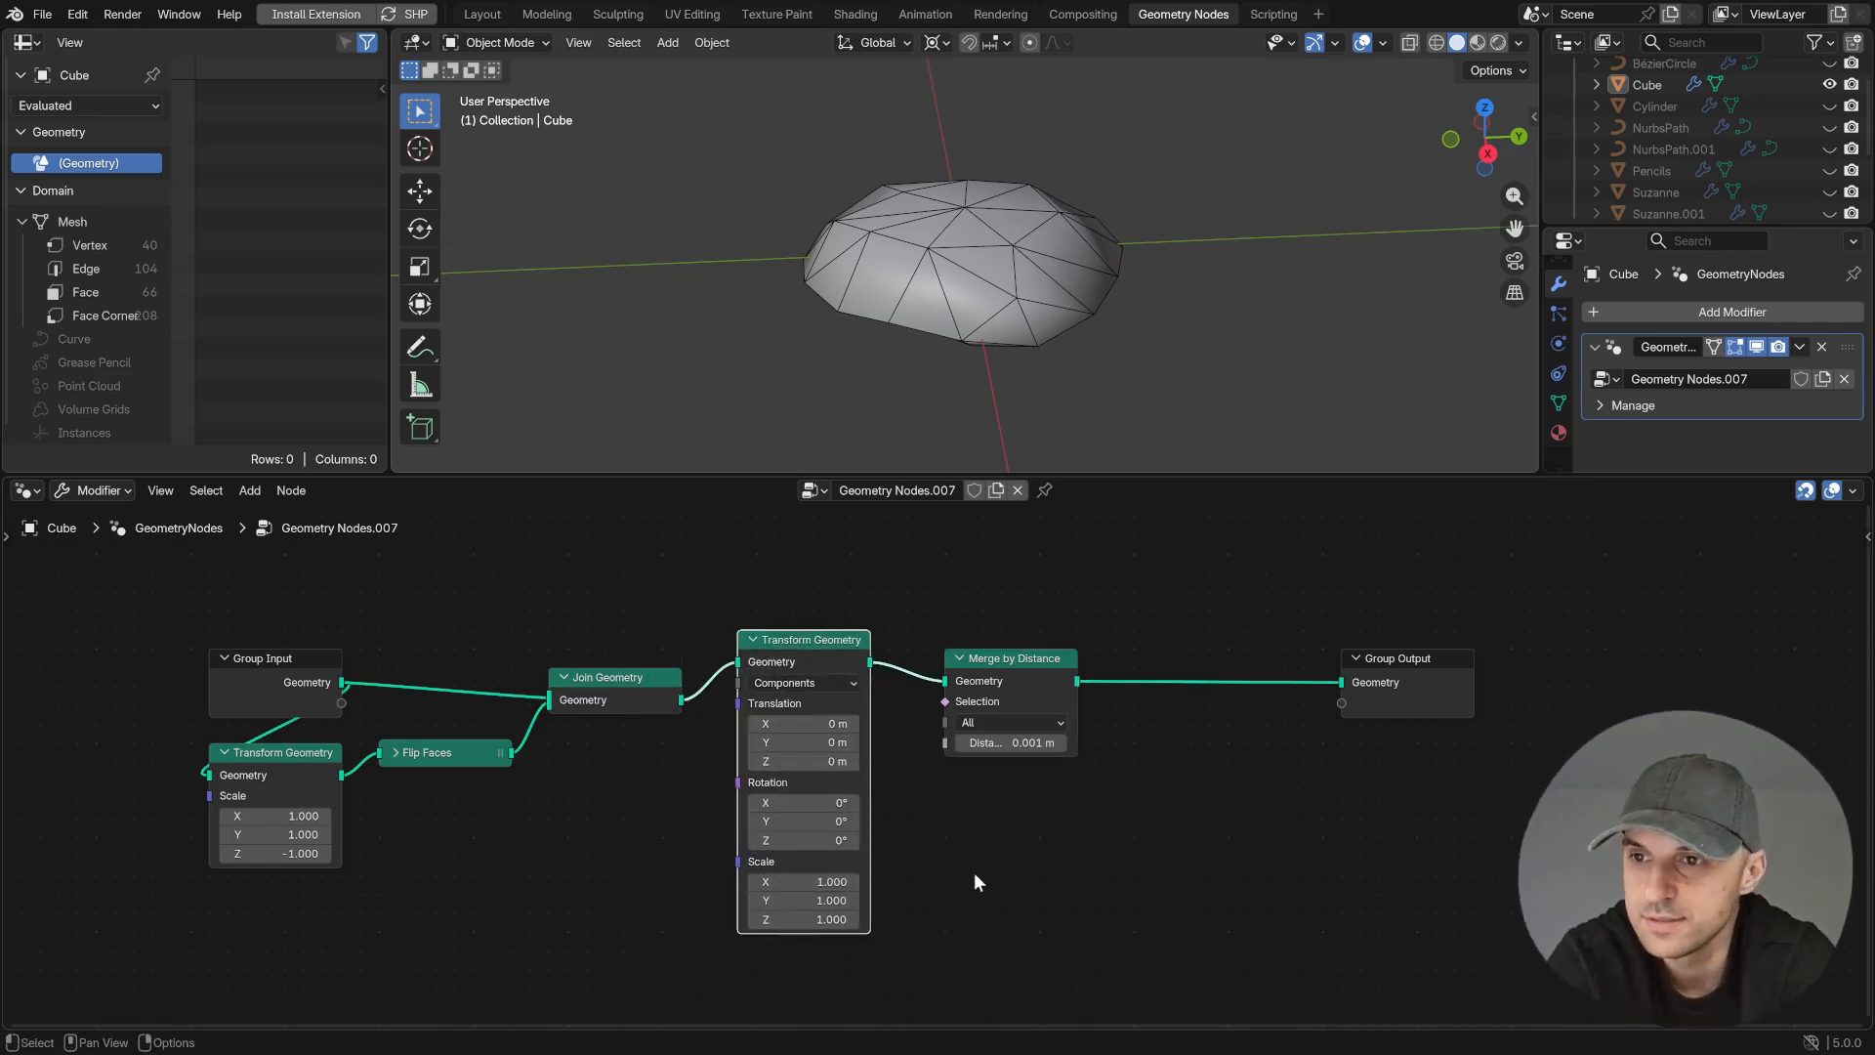
left_click_drag(821, 882, 821, 919)
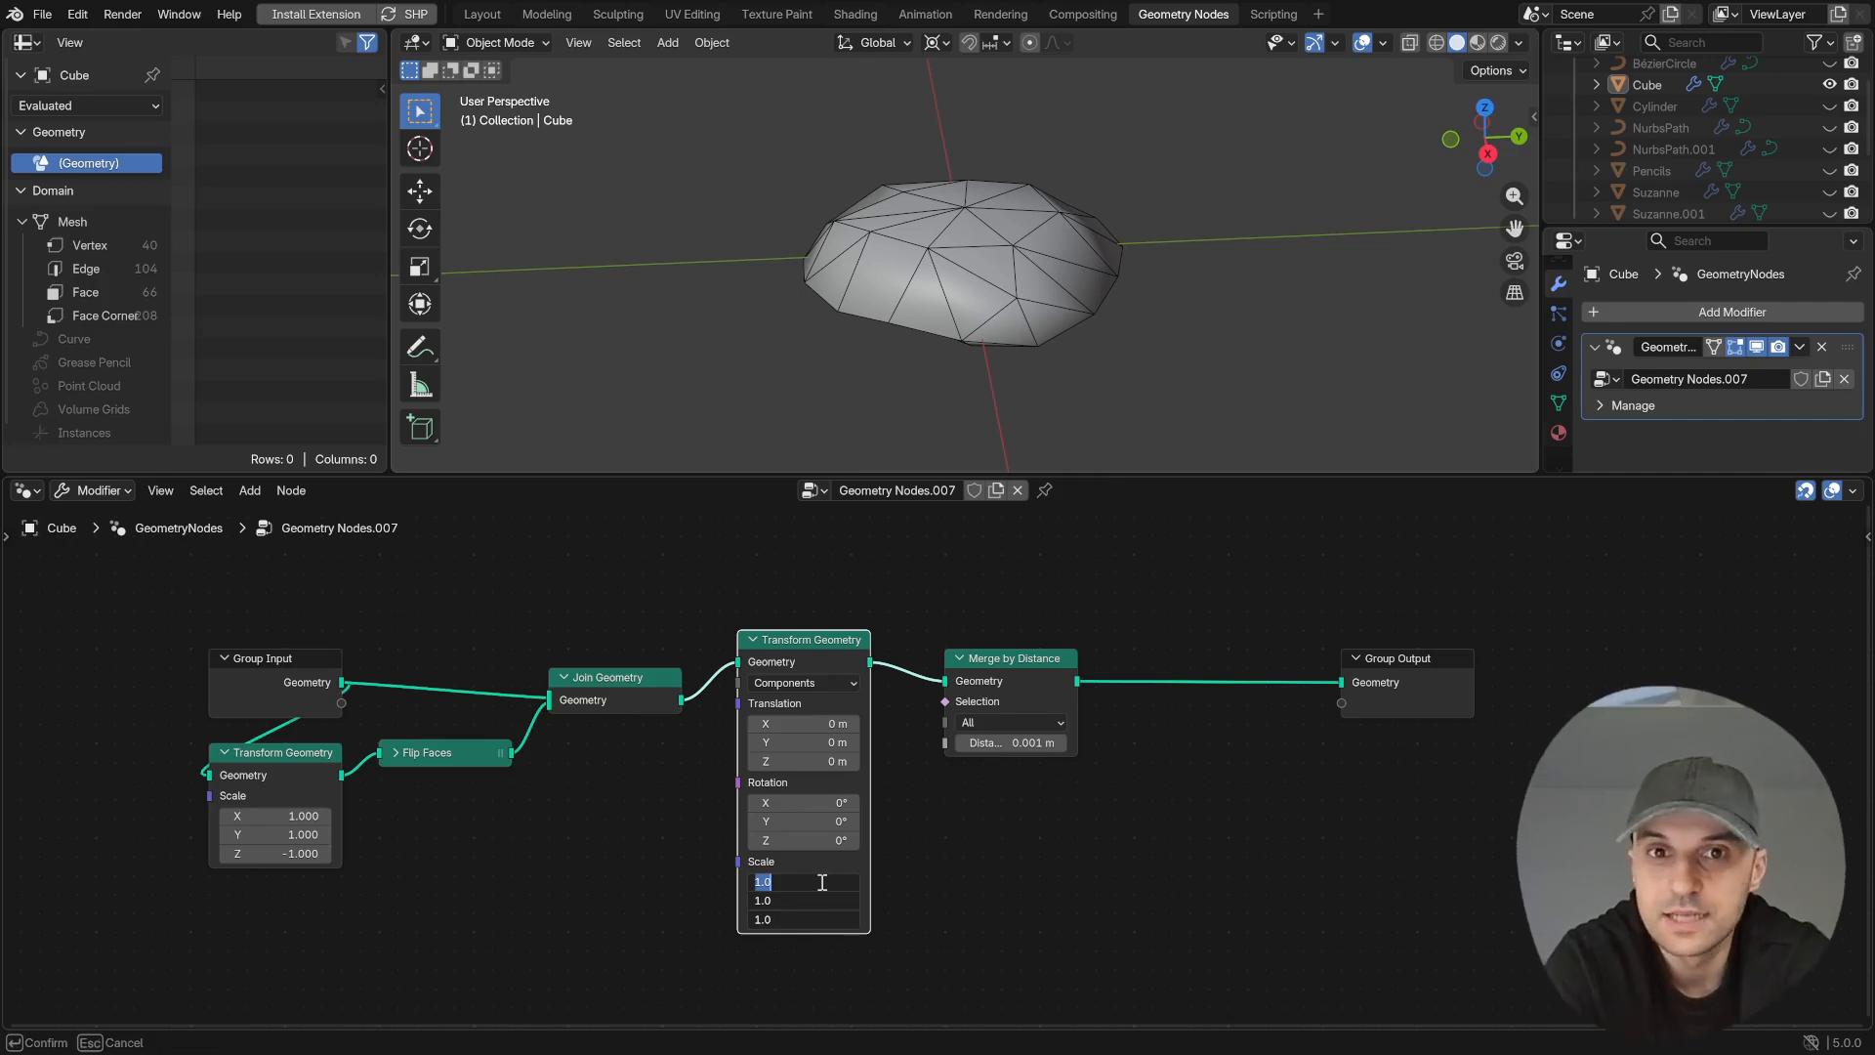
key("Return")
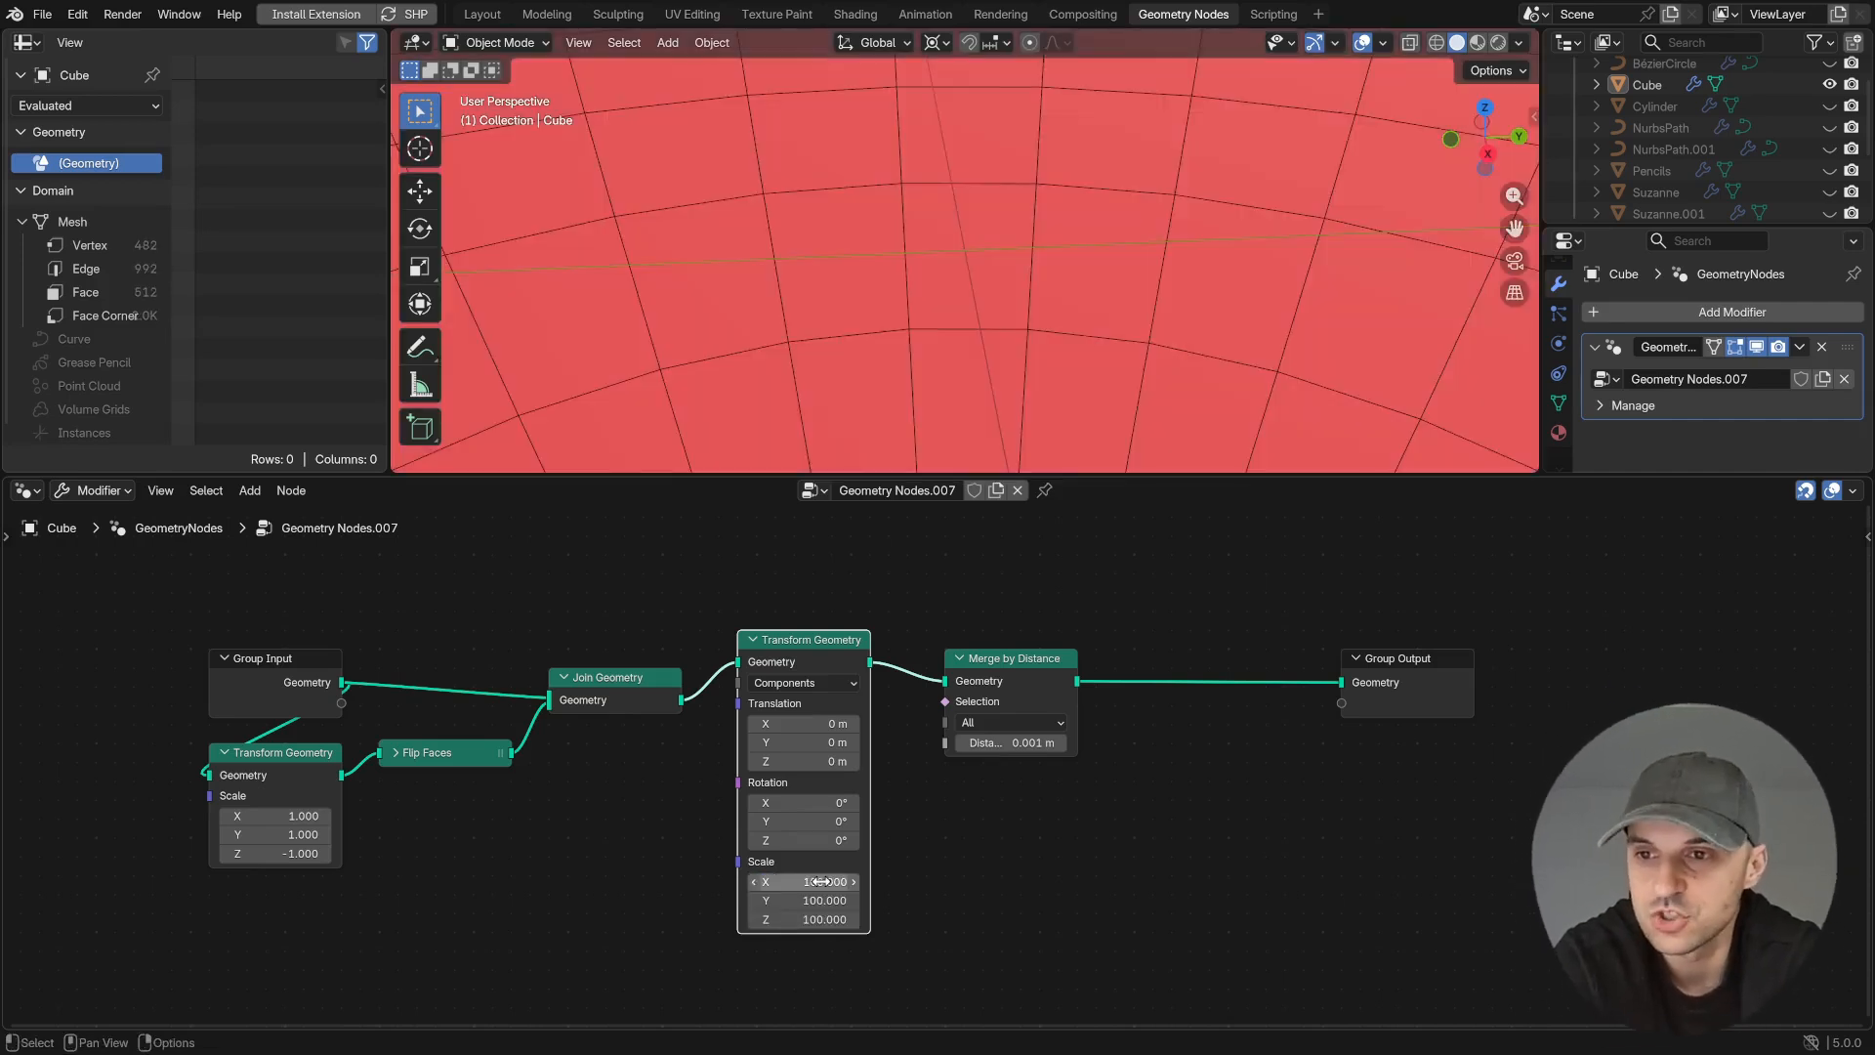
- Duplicate the scaling Transform Geometry between Merge by Distance and Group Output and reduce its Scale equally on all axes
key("shift+d")
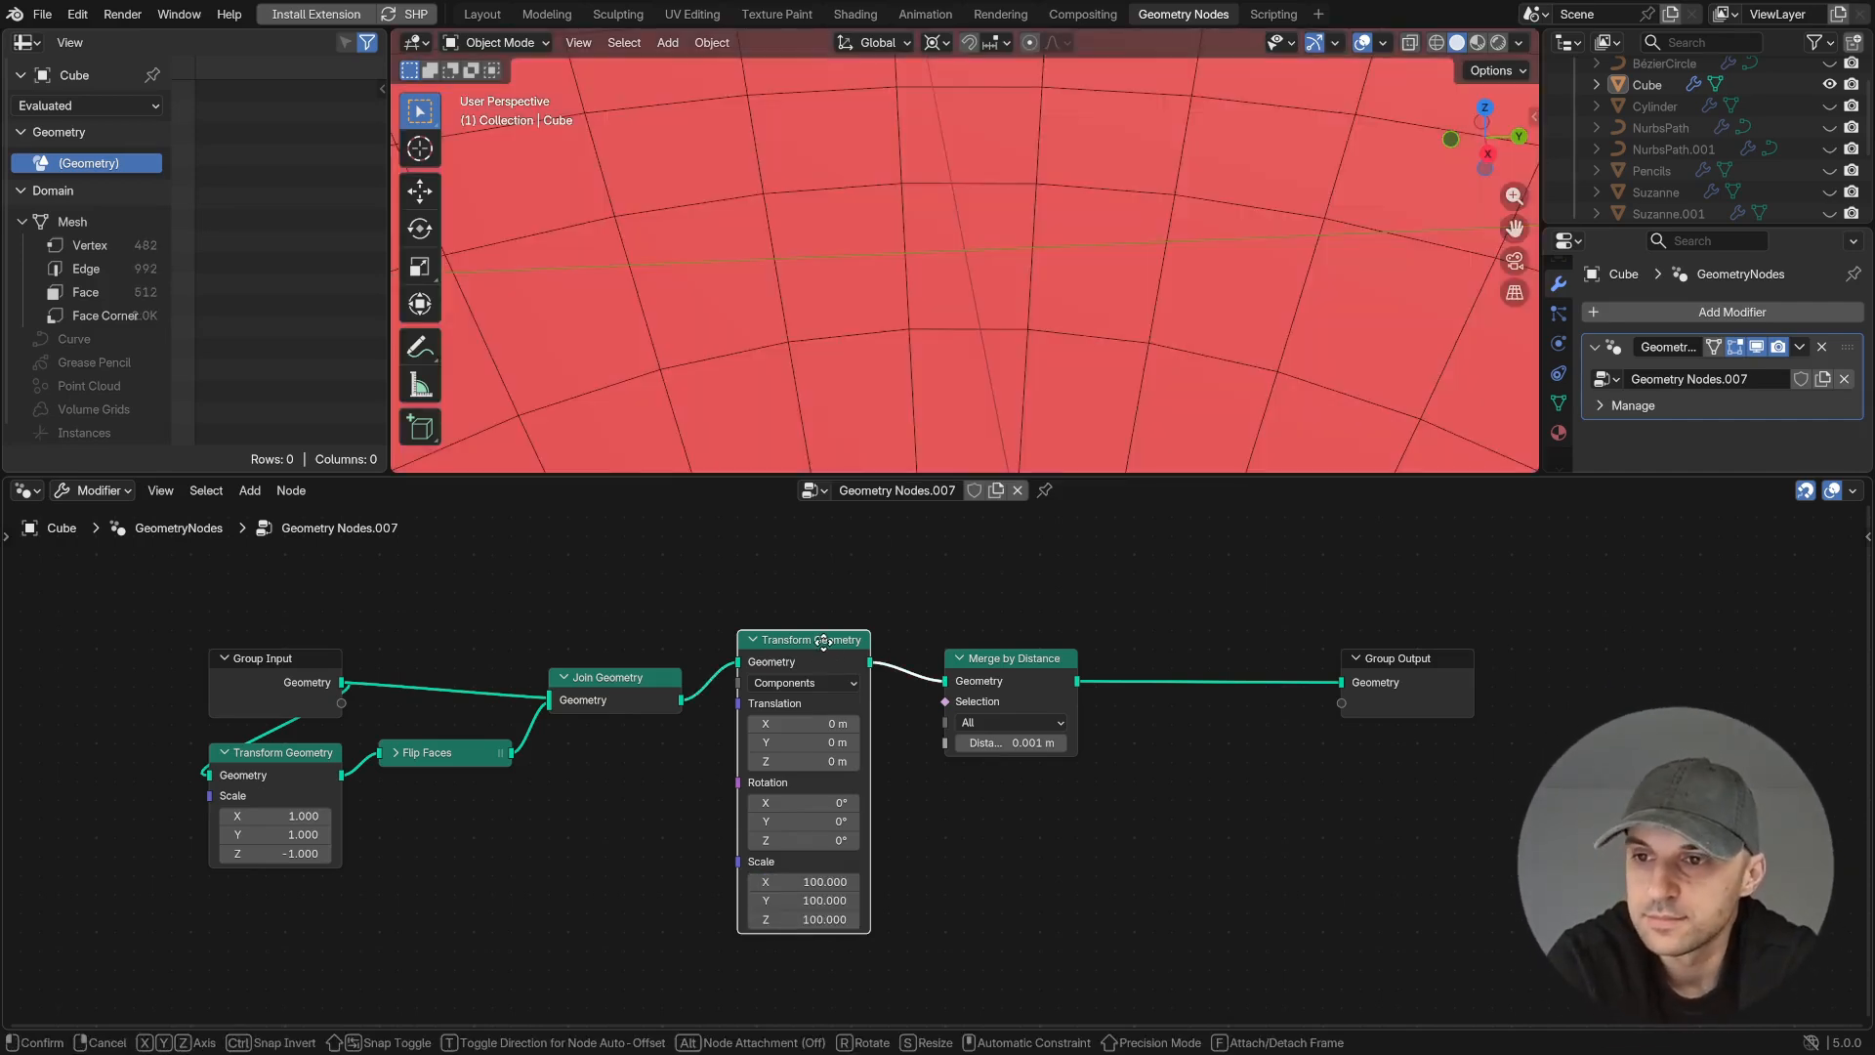
left_click(1244, 640)
left_click_drag(1236, 882, 1236, 919)
key("BackSpace")
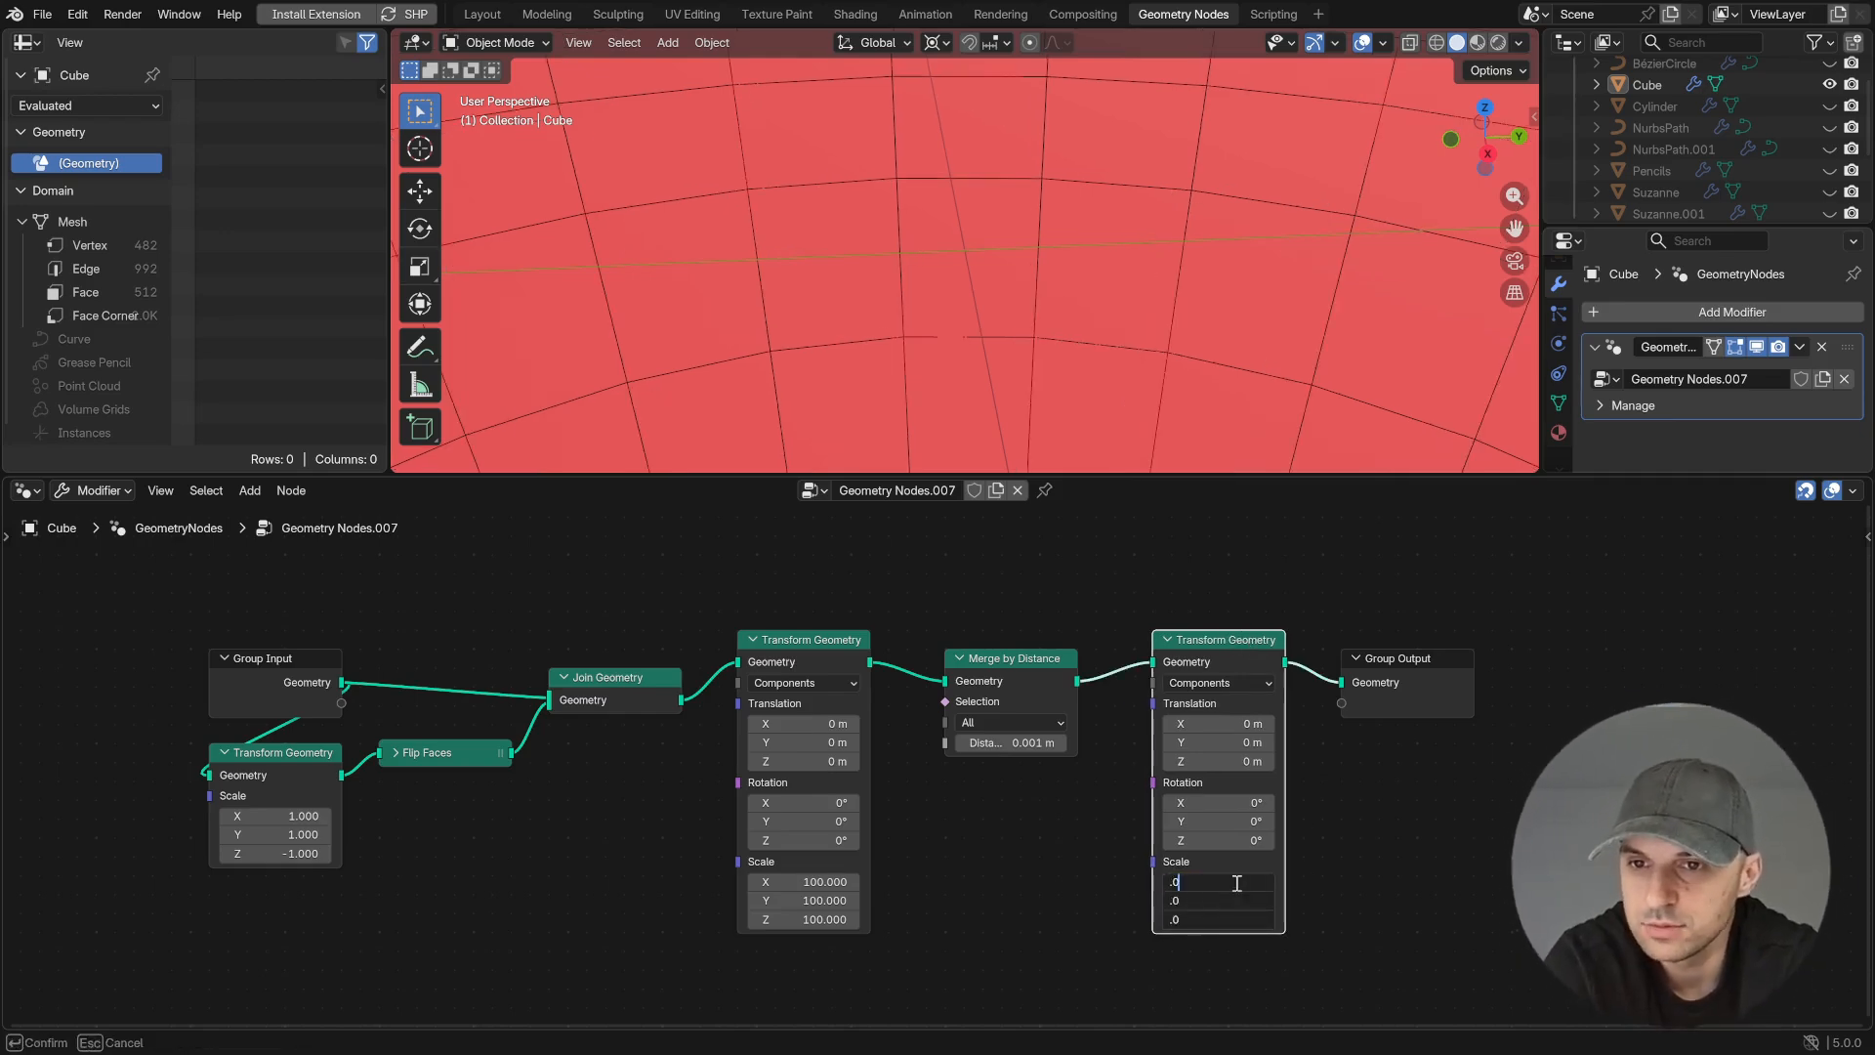
key("Return")
mouse_move(1039, 324)
middle_mouse_down()
mouse_move(1059, 277)
mouse_move(1030, 334)
middle_mouse_up()
left_click(807, 636, "shift")
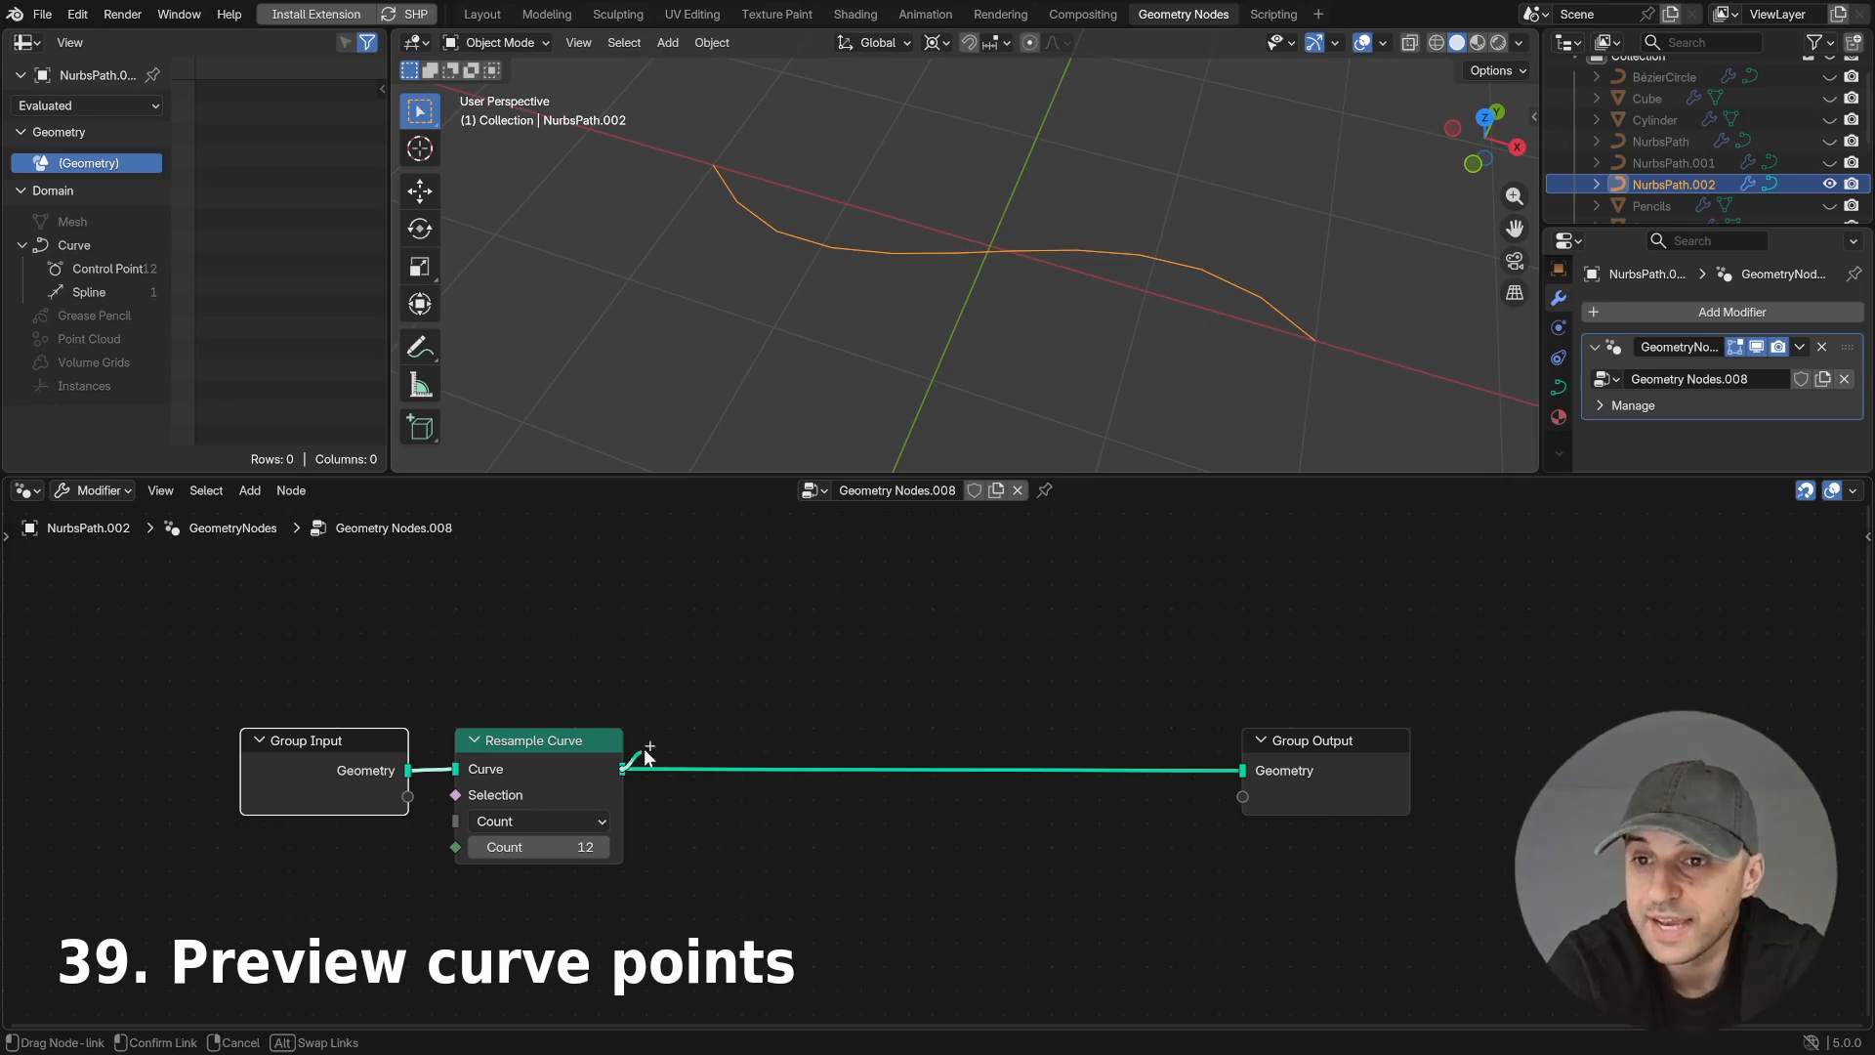
- Insert a Curve to Points node between Resample Curve and Group Output and set its mode to Evaluated
left_click_drag(622, 769, 730, 683)
type("c to")
left_click(791, 750)
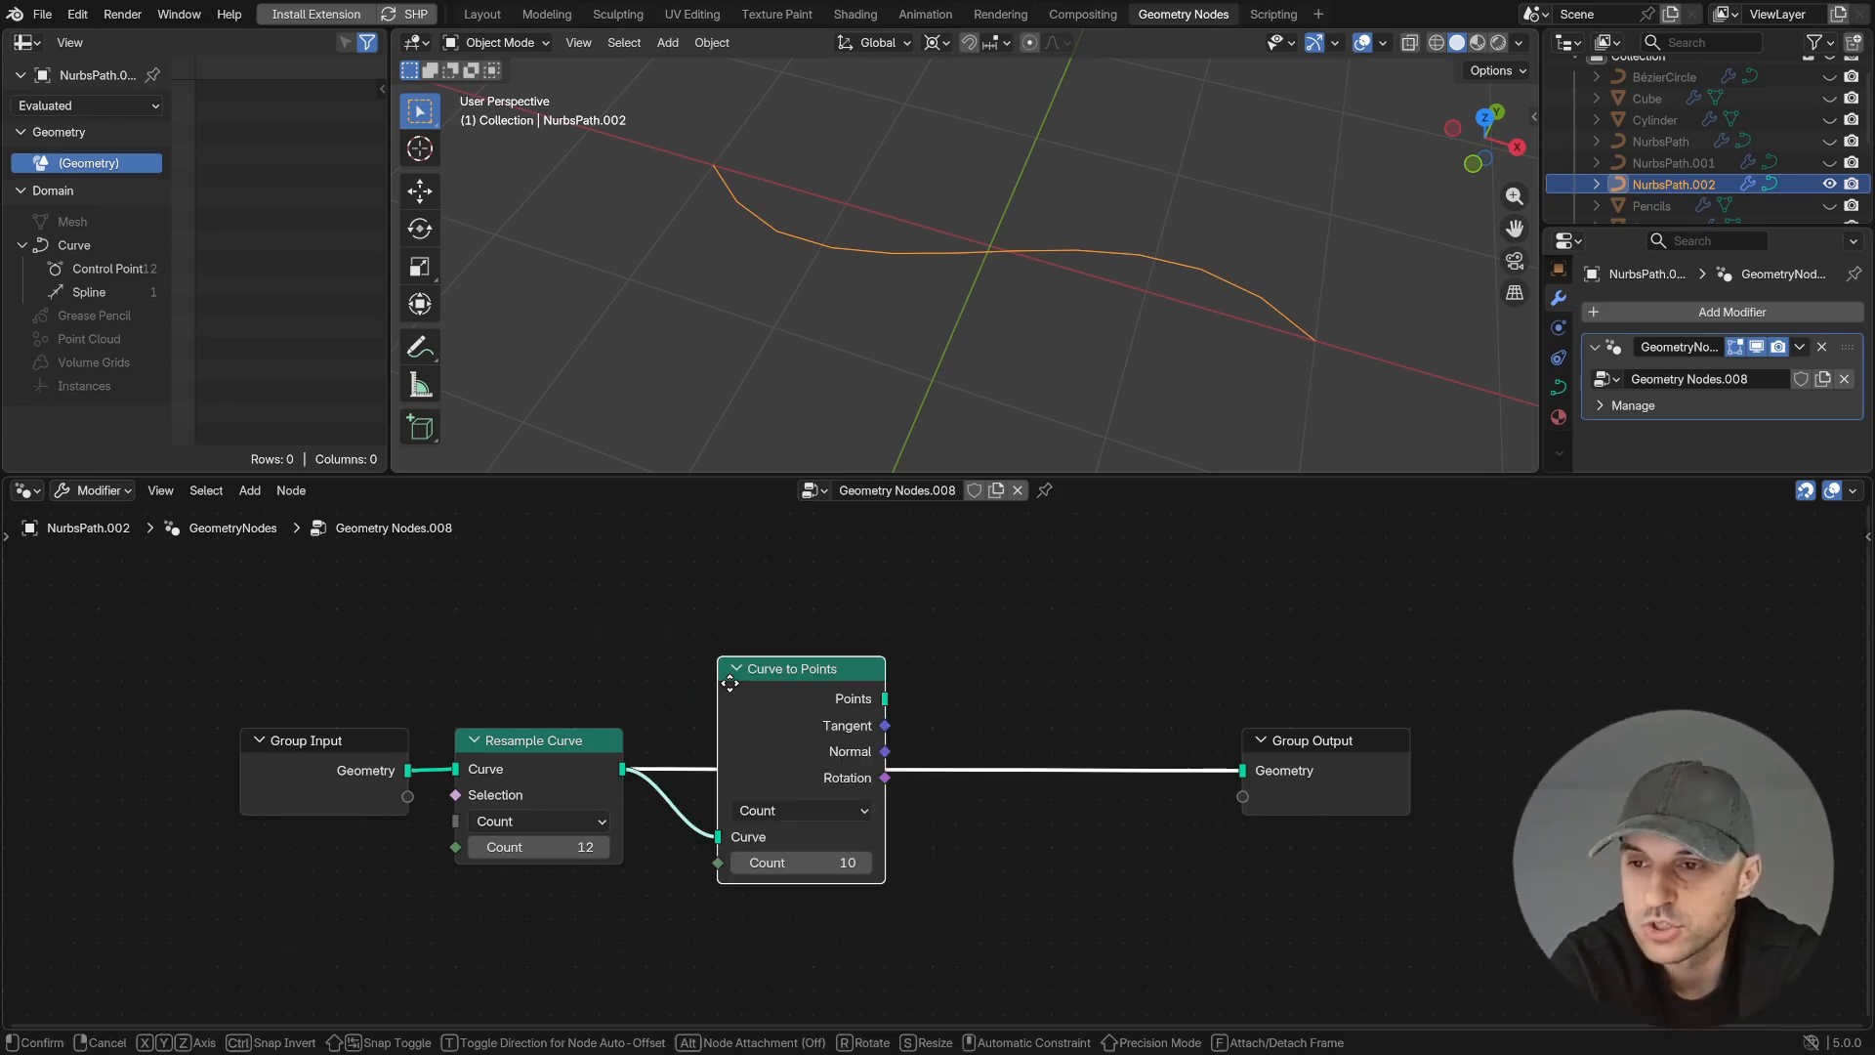
left_click(822, 747)
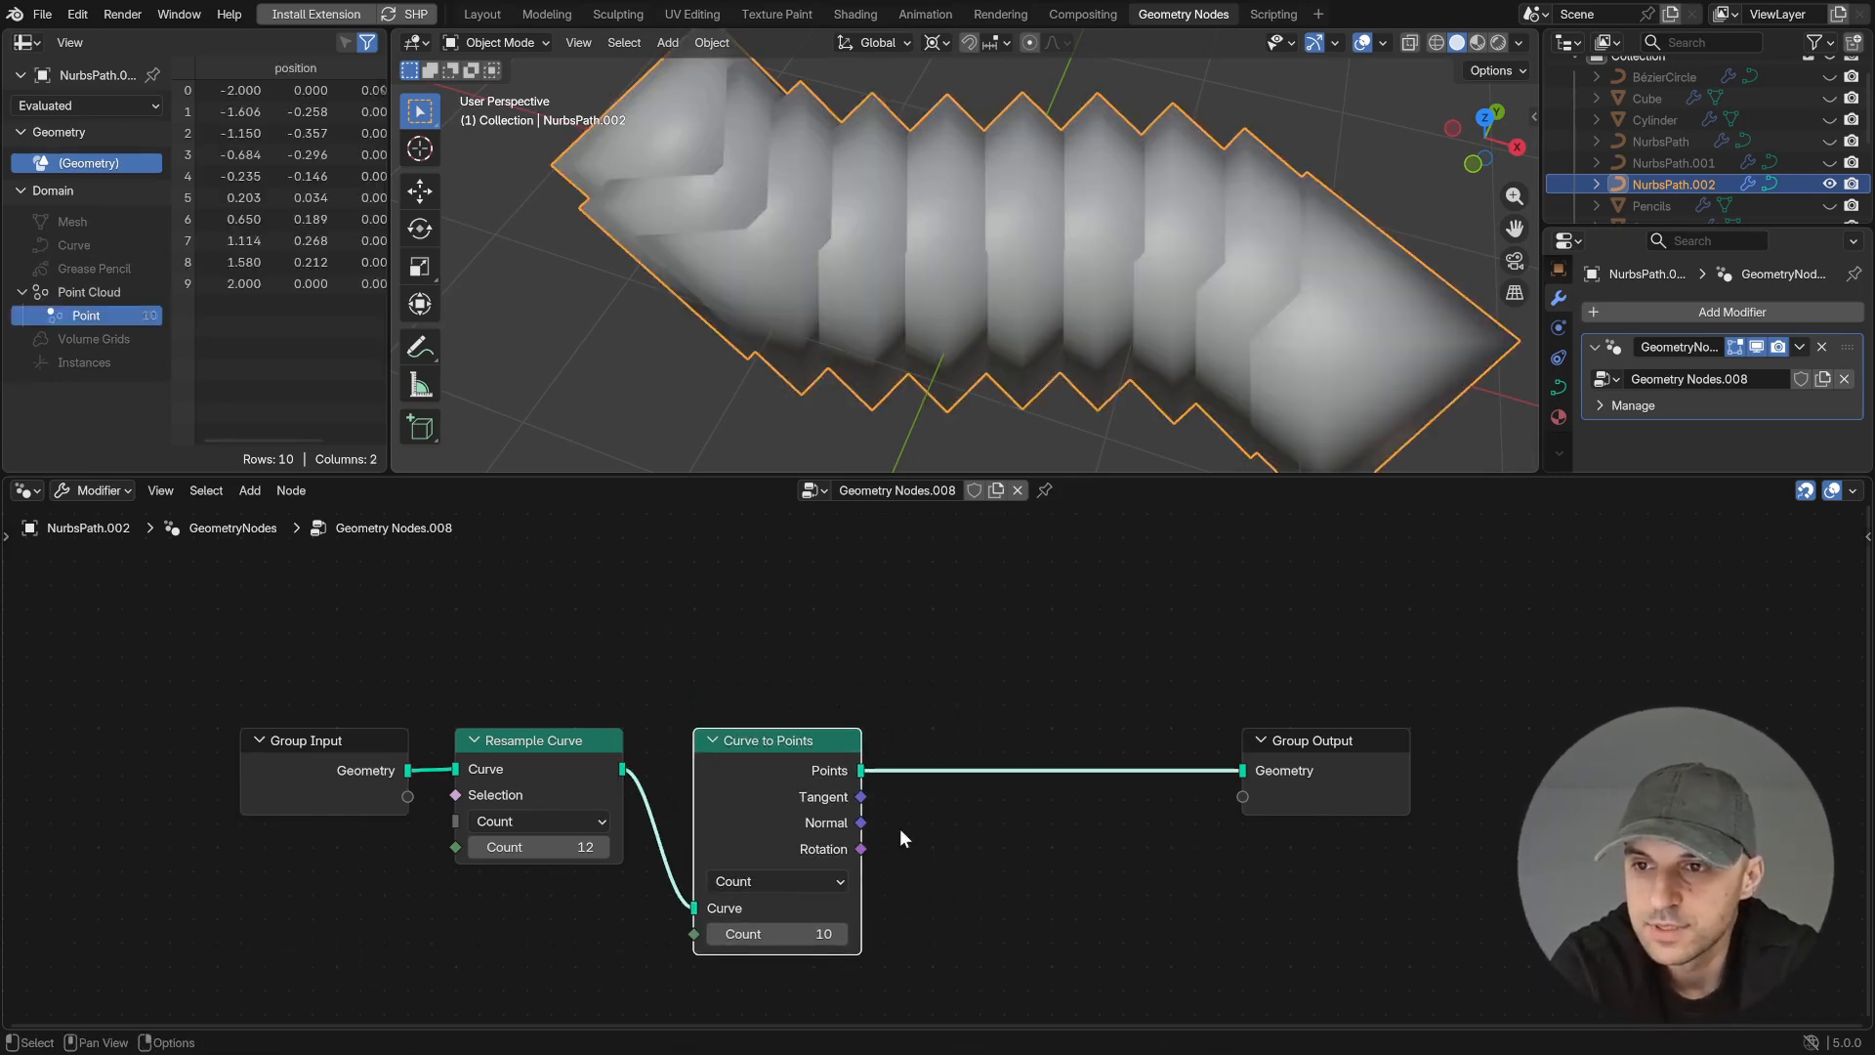
left_click(786, 882)
left_click(752, 940)
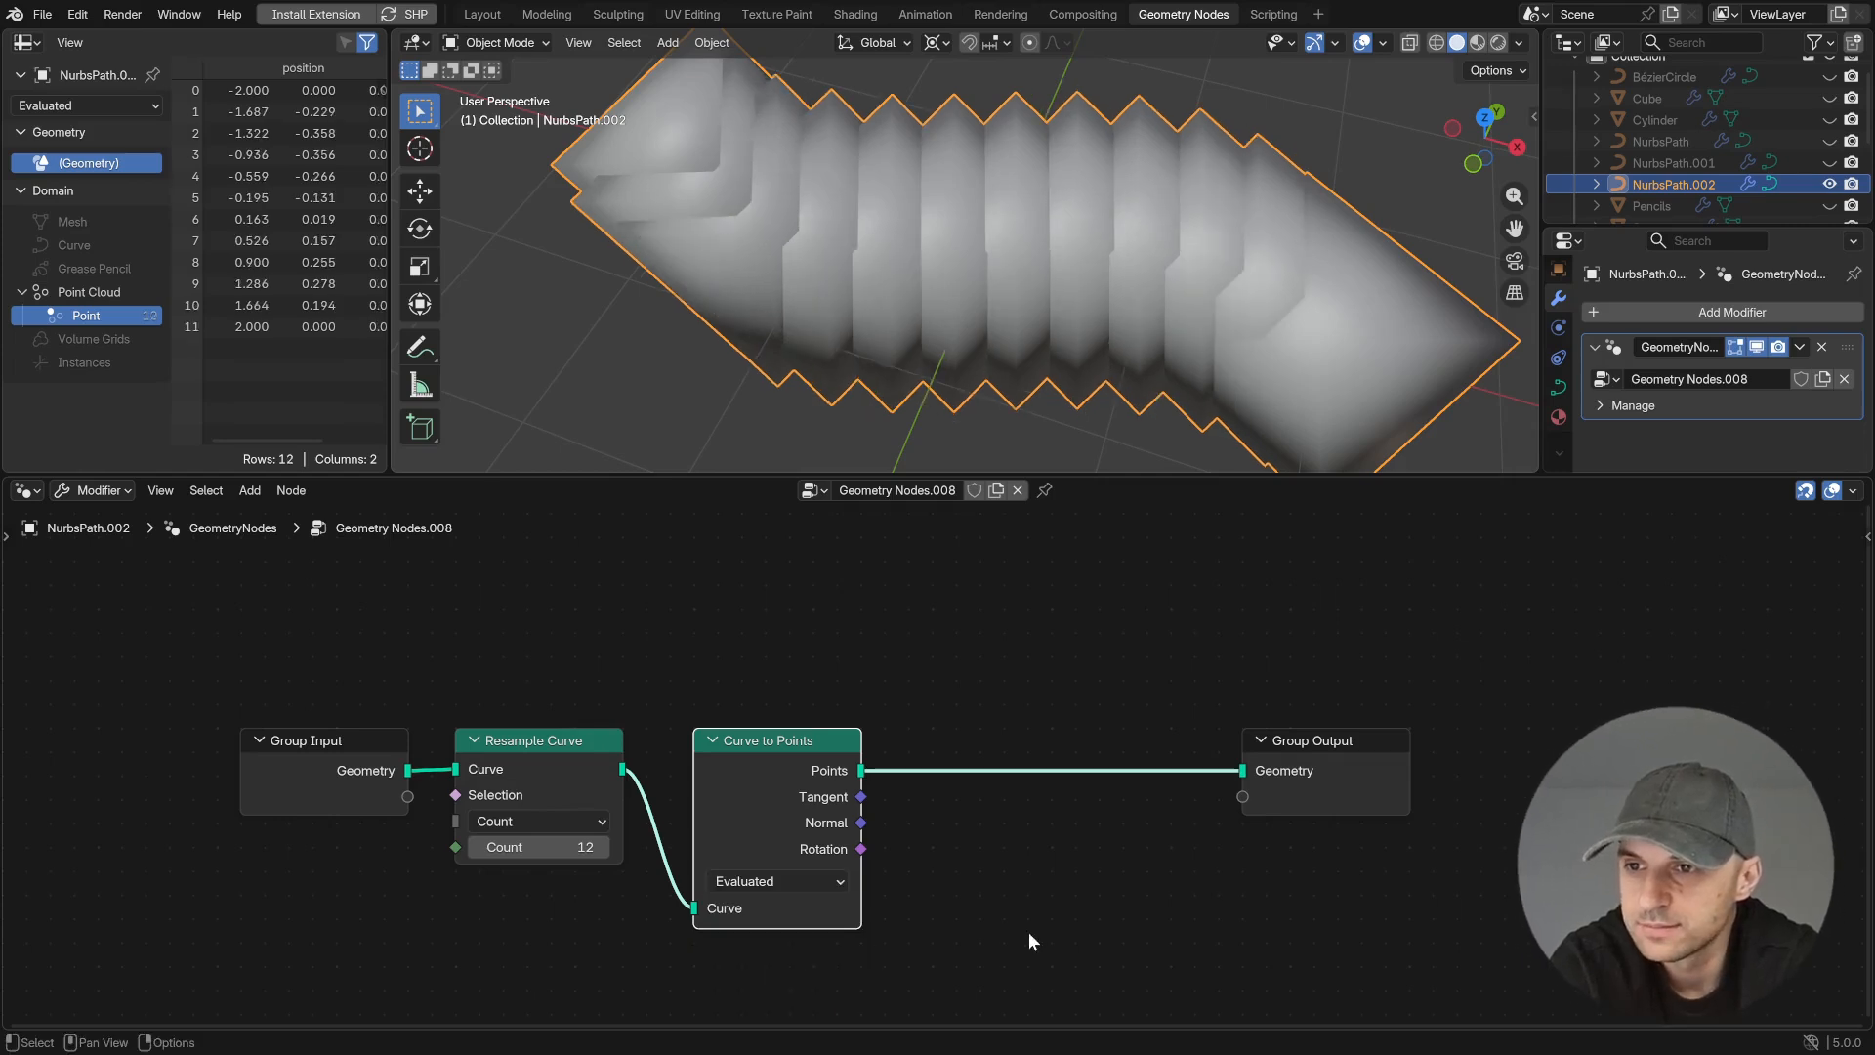
- Connect a Set Point Radius node to the Points output of Curve to Points and set the Resample Curve count to 20
middle_click_drag(1004, 937, 912, 907)
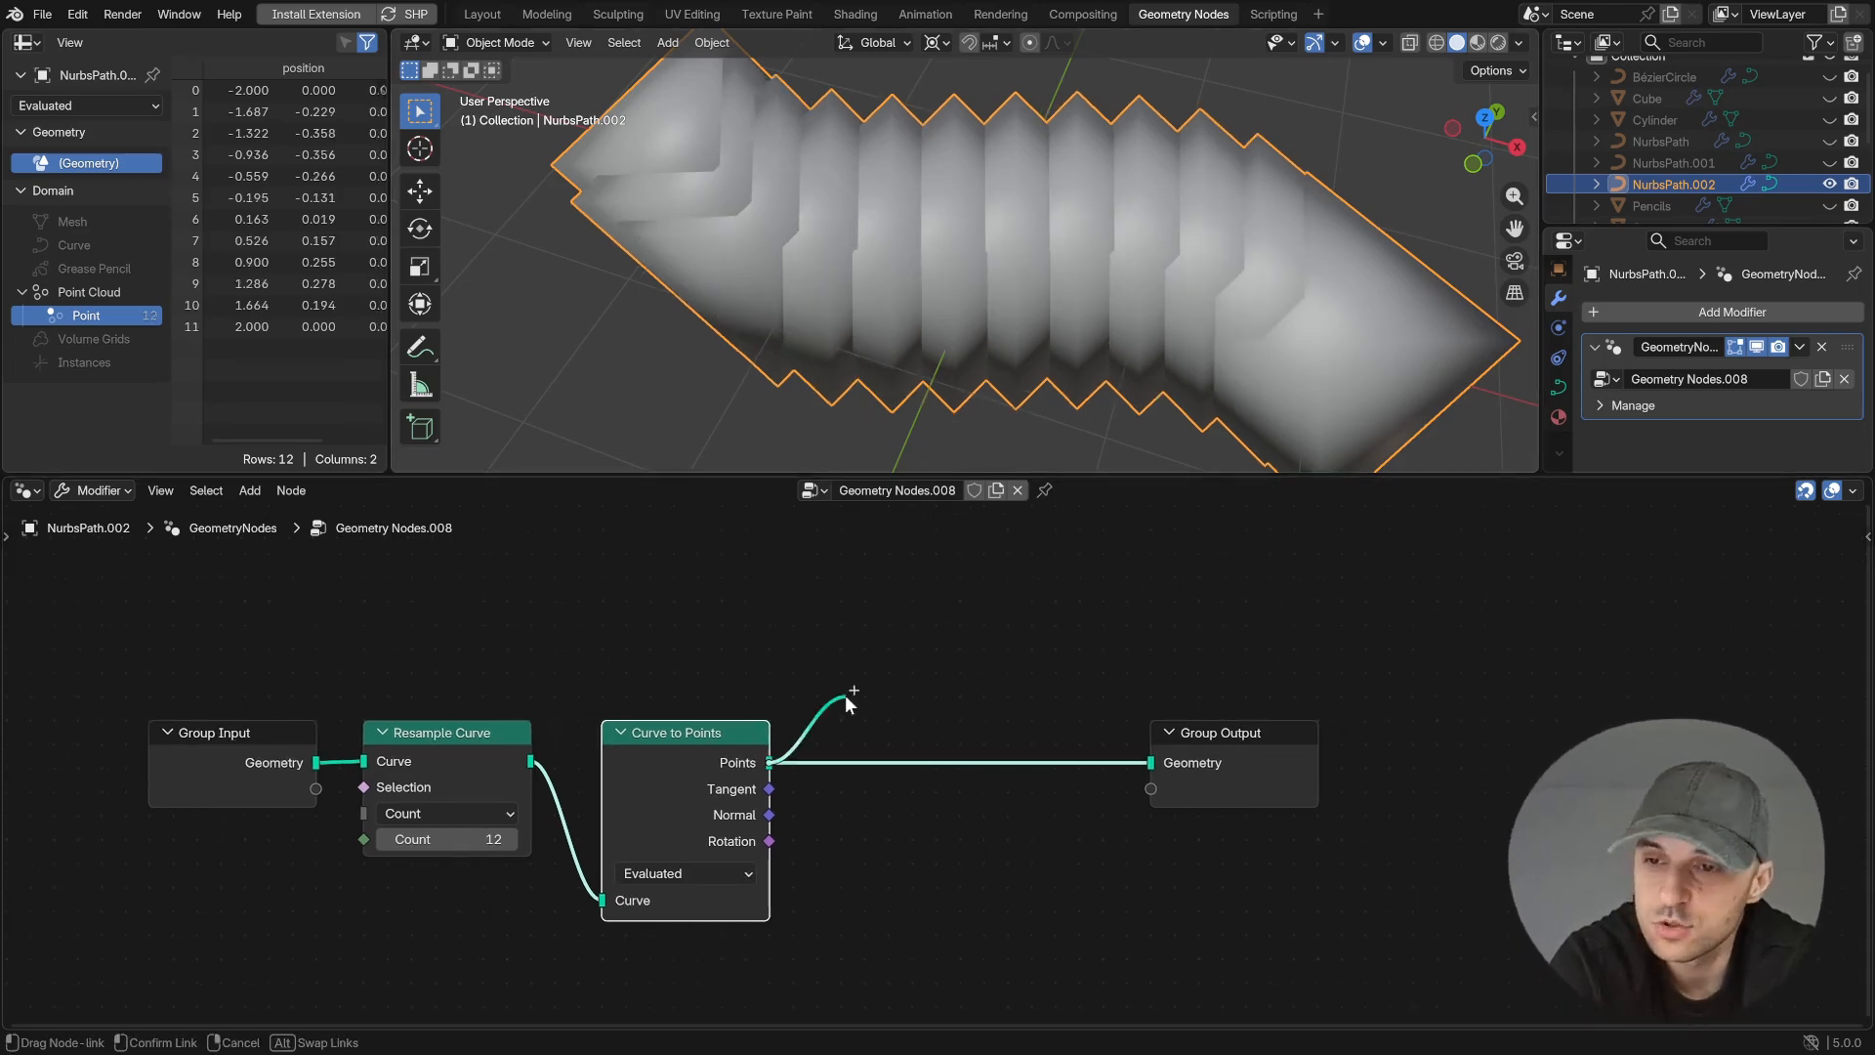
key("shift+a")
type("set p")
key("Return")
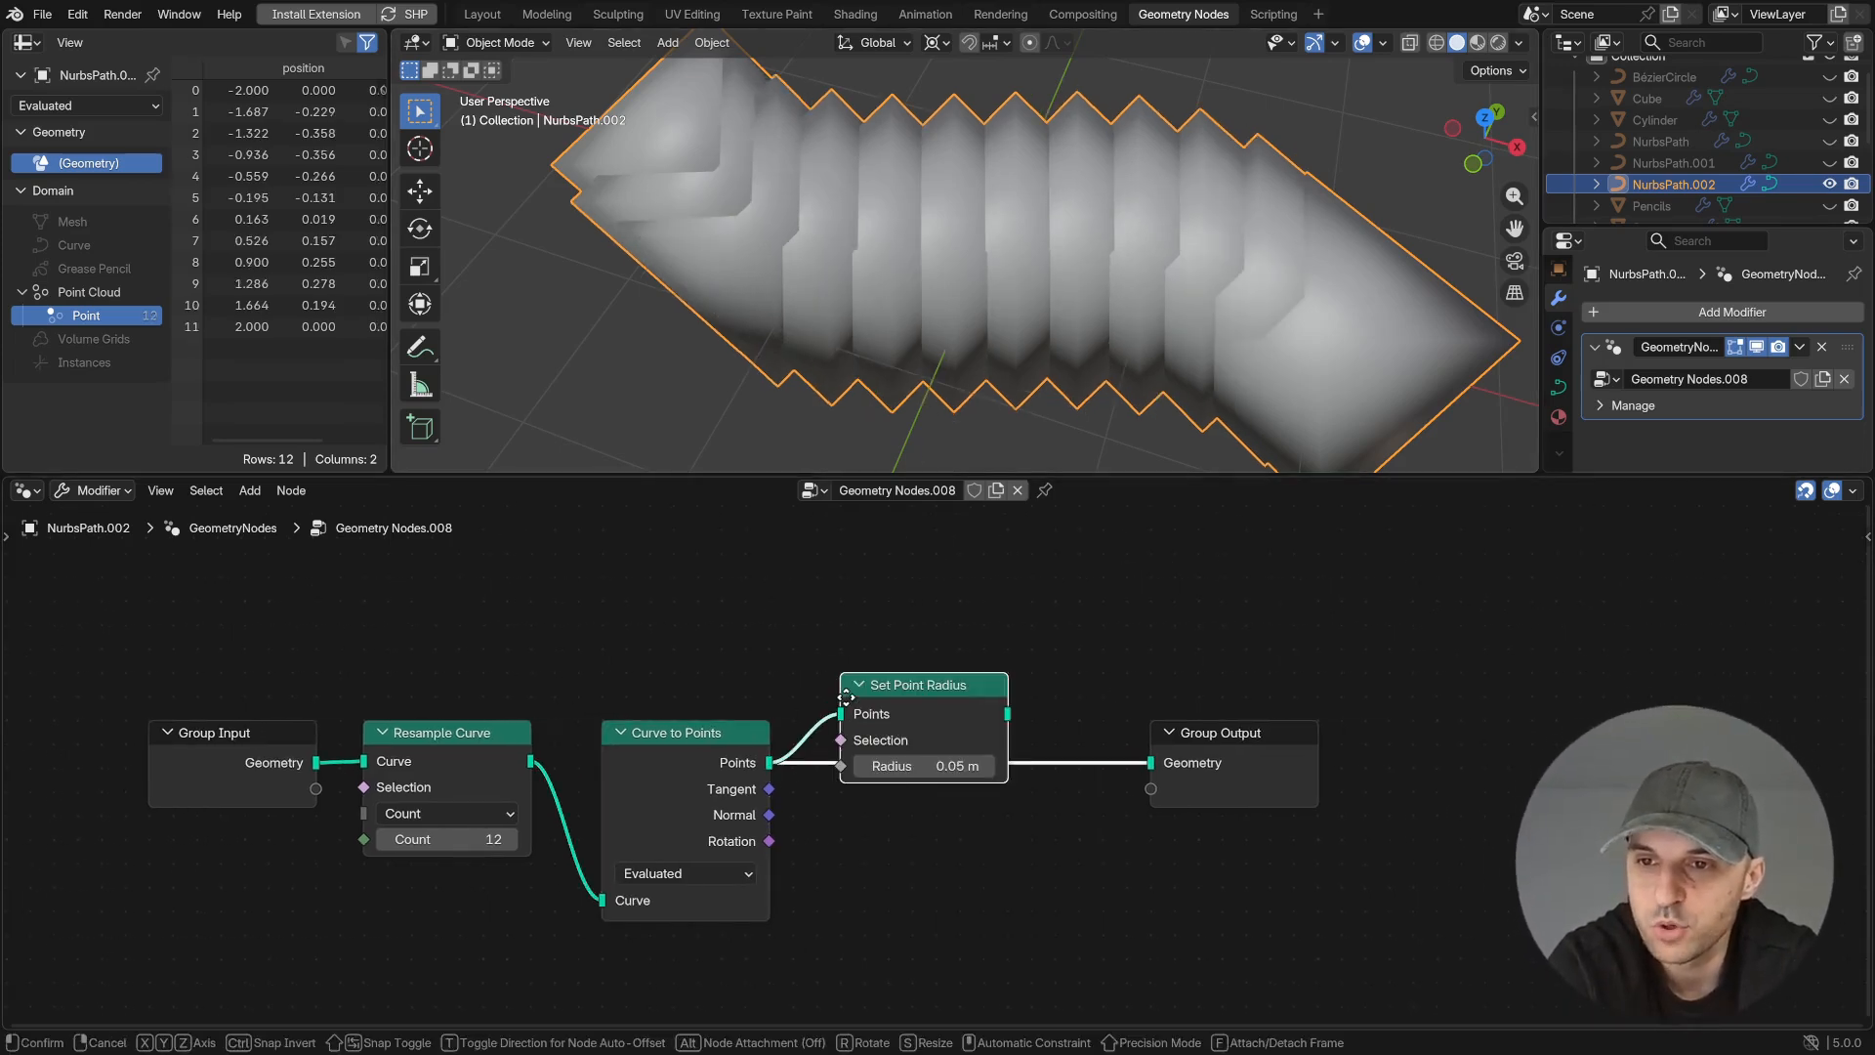
left_click(885, 695)
left_click(506, 839)
type("20")
key("Return")
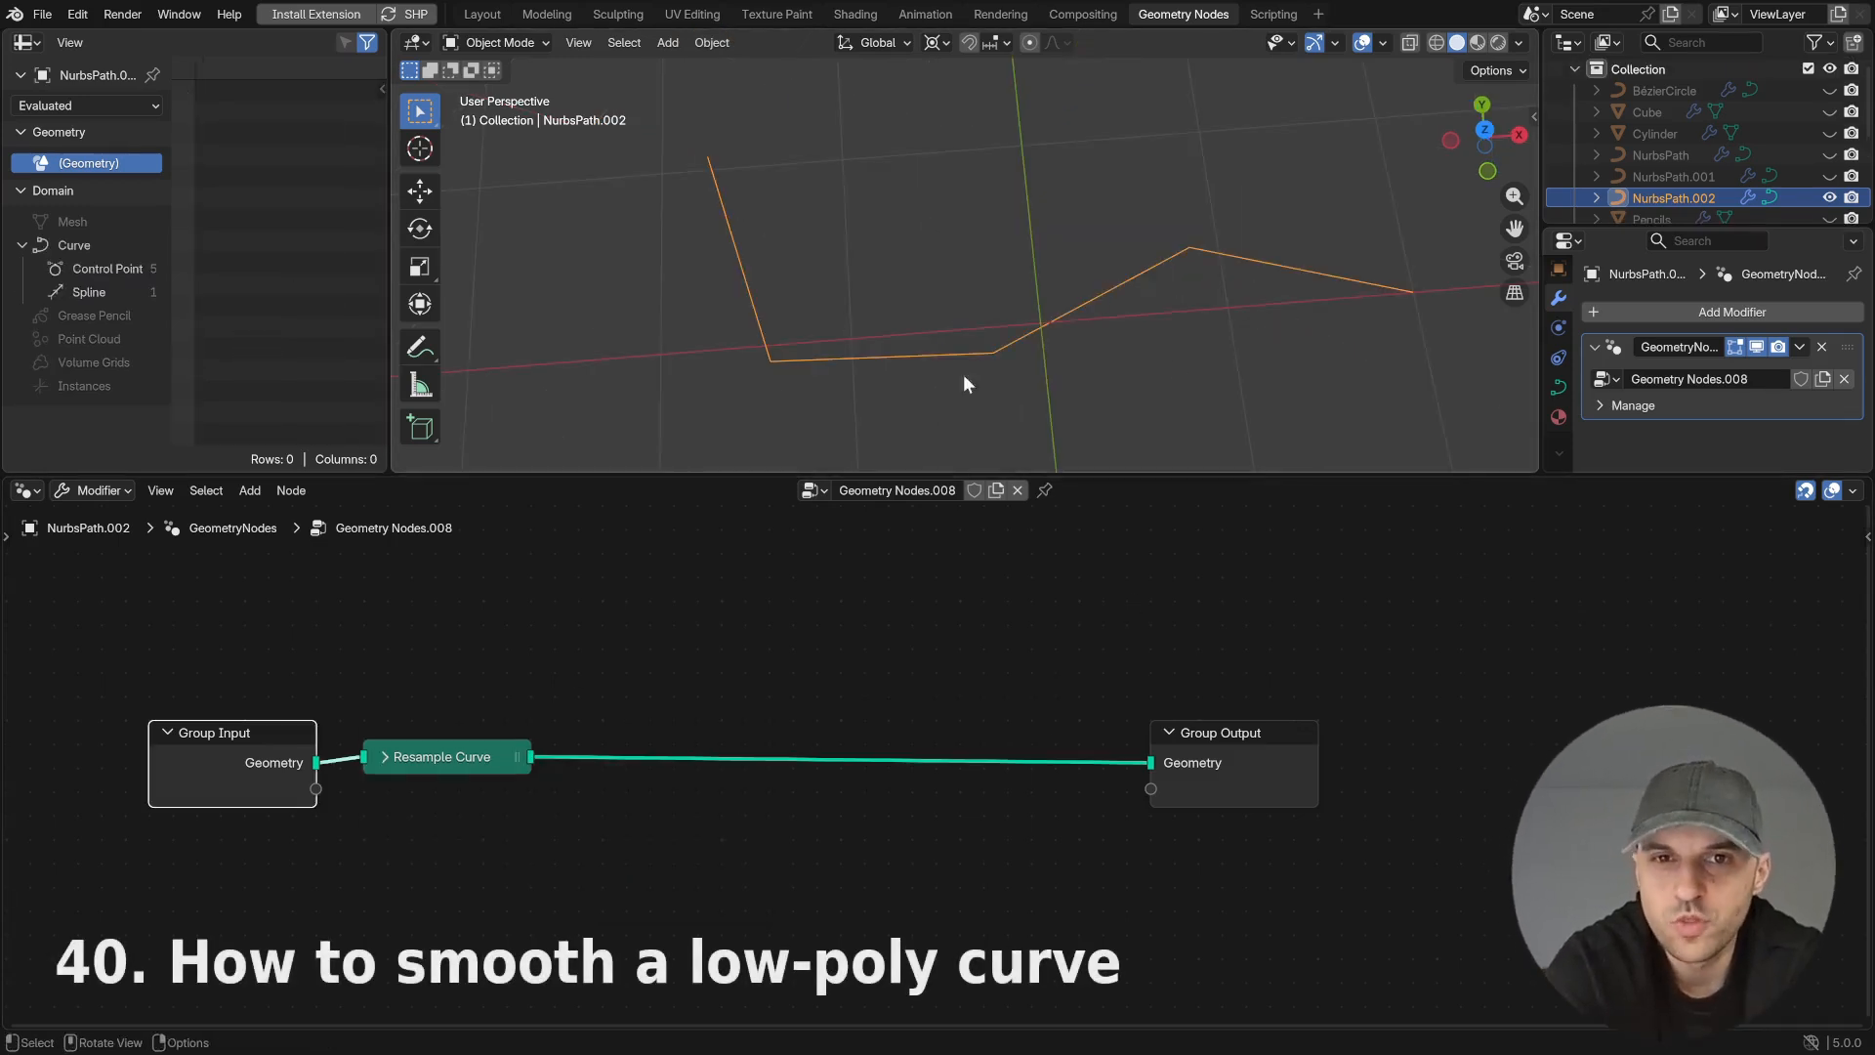
- Insert a Set Spline Type node between Resample Curve and Group Output
left_click_drag(531, 757, 621, 657)
type("set sp")
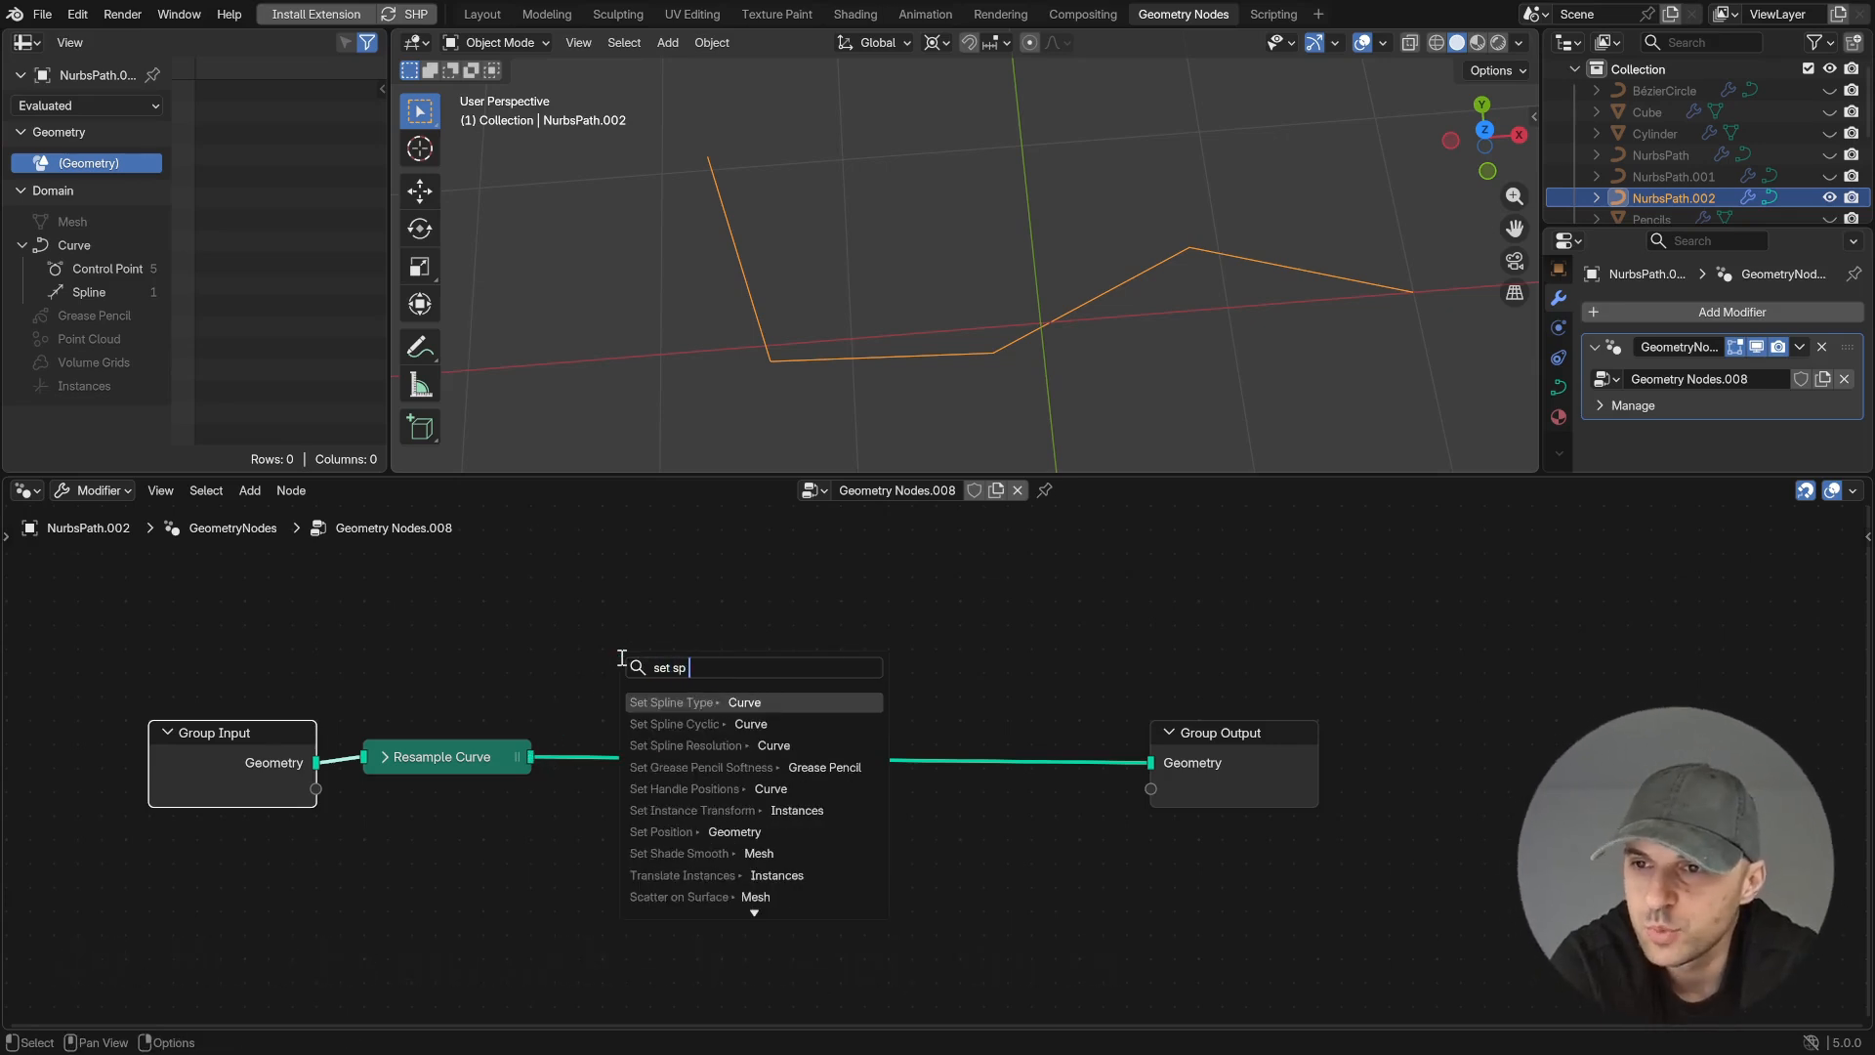
key("Return")
left_click(597, 729)
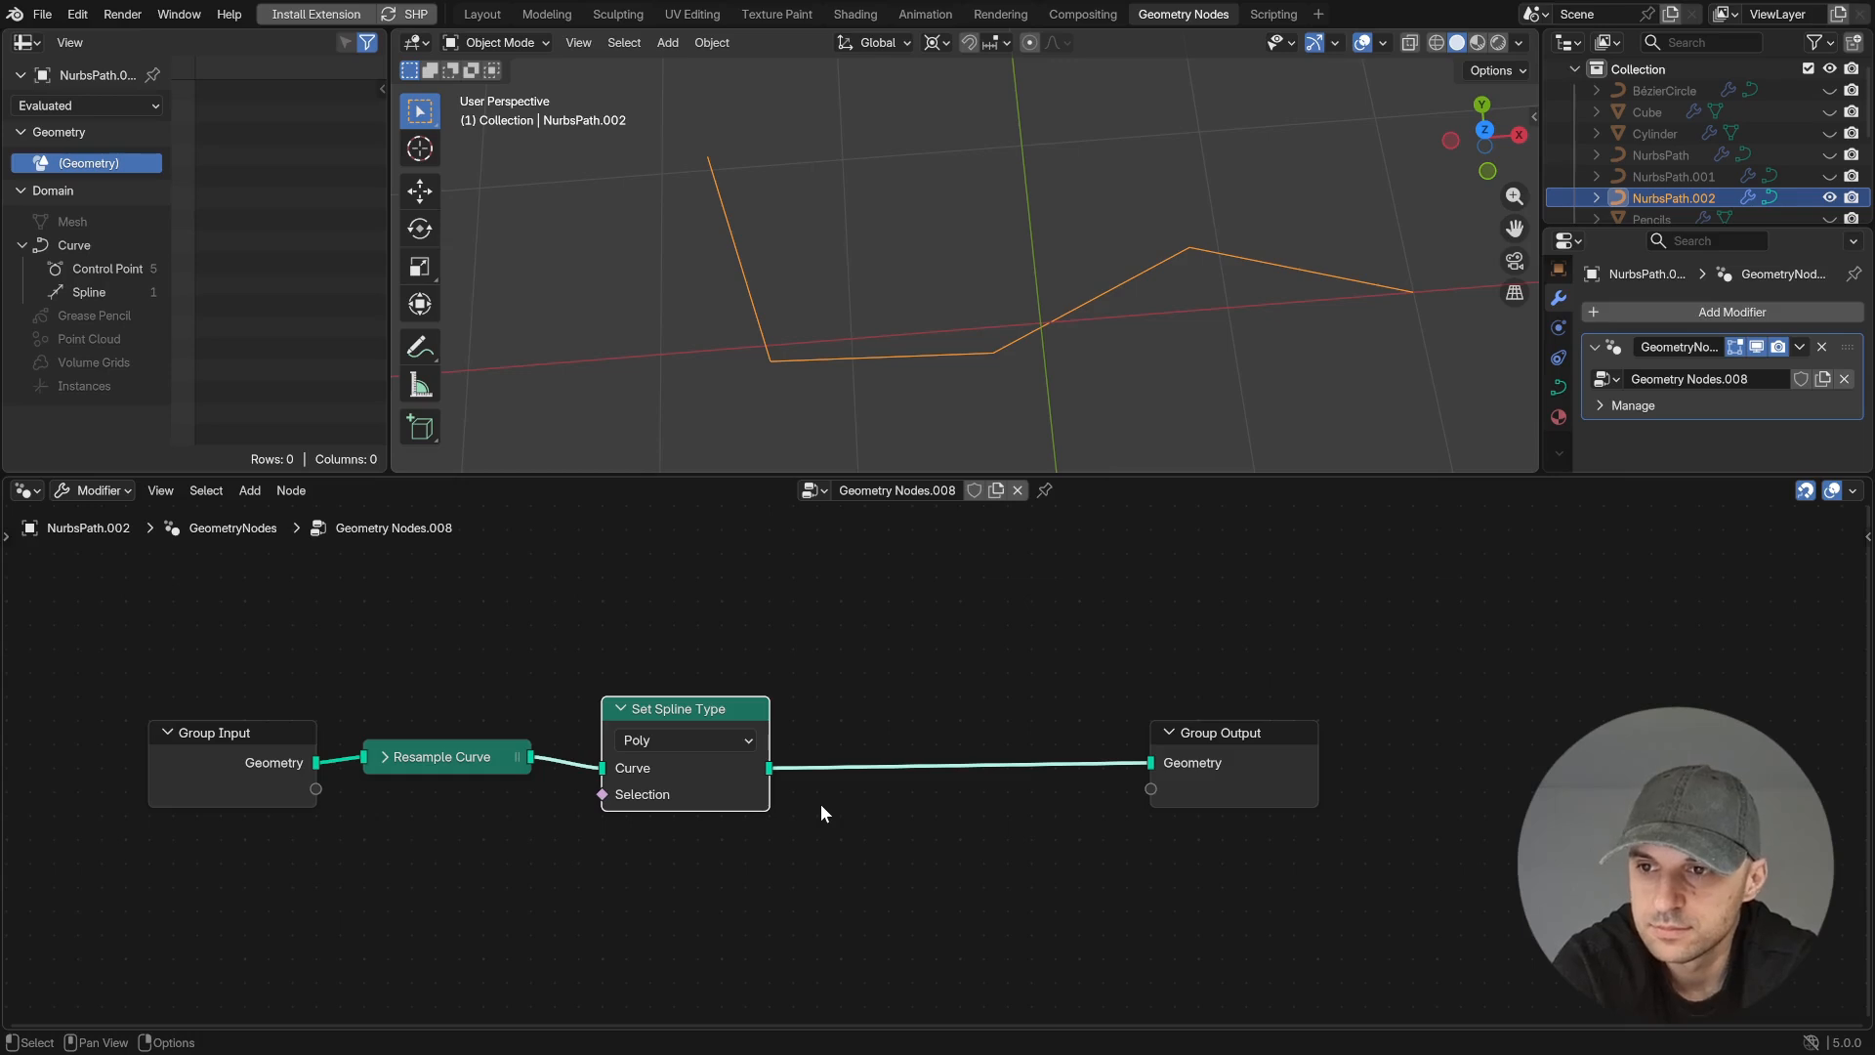
- Set the Set Spline Type node to Catmull Rom and compare it with NURBS
left_click(705, 740)
left_click(703, 799)
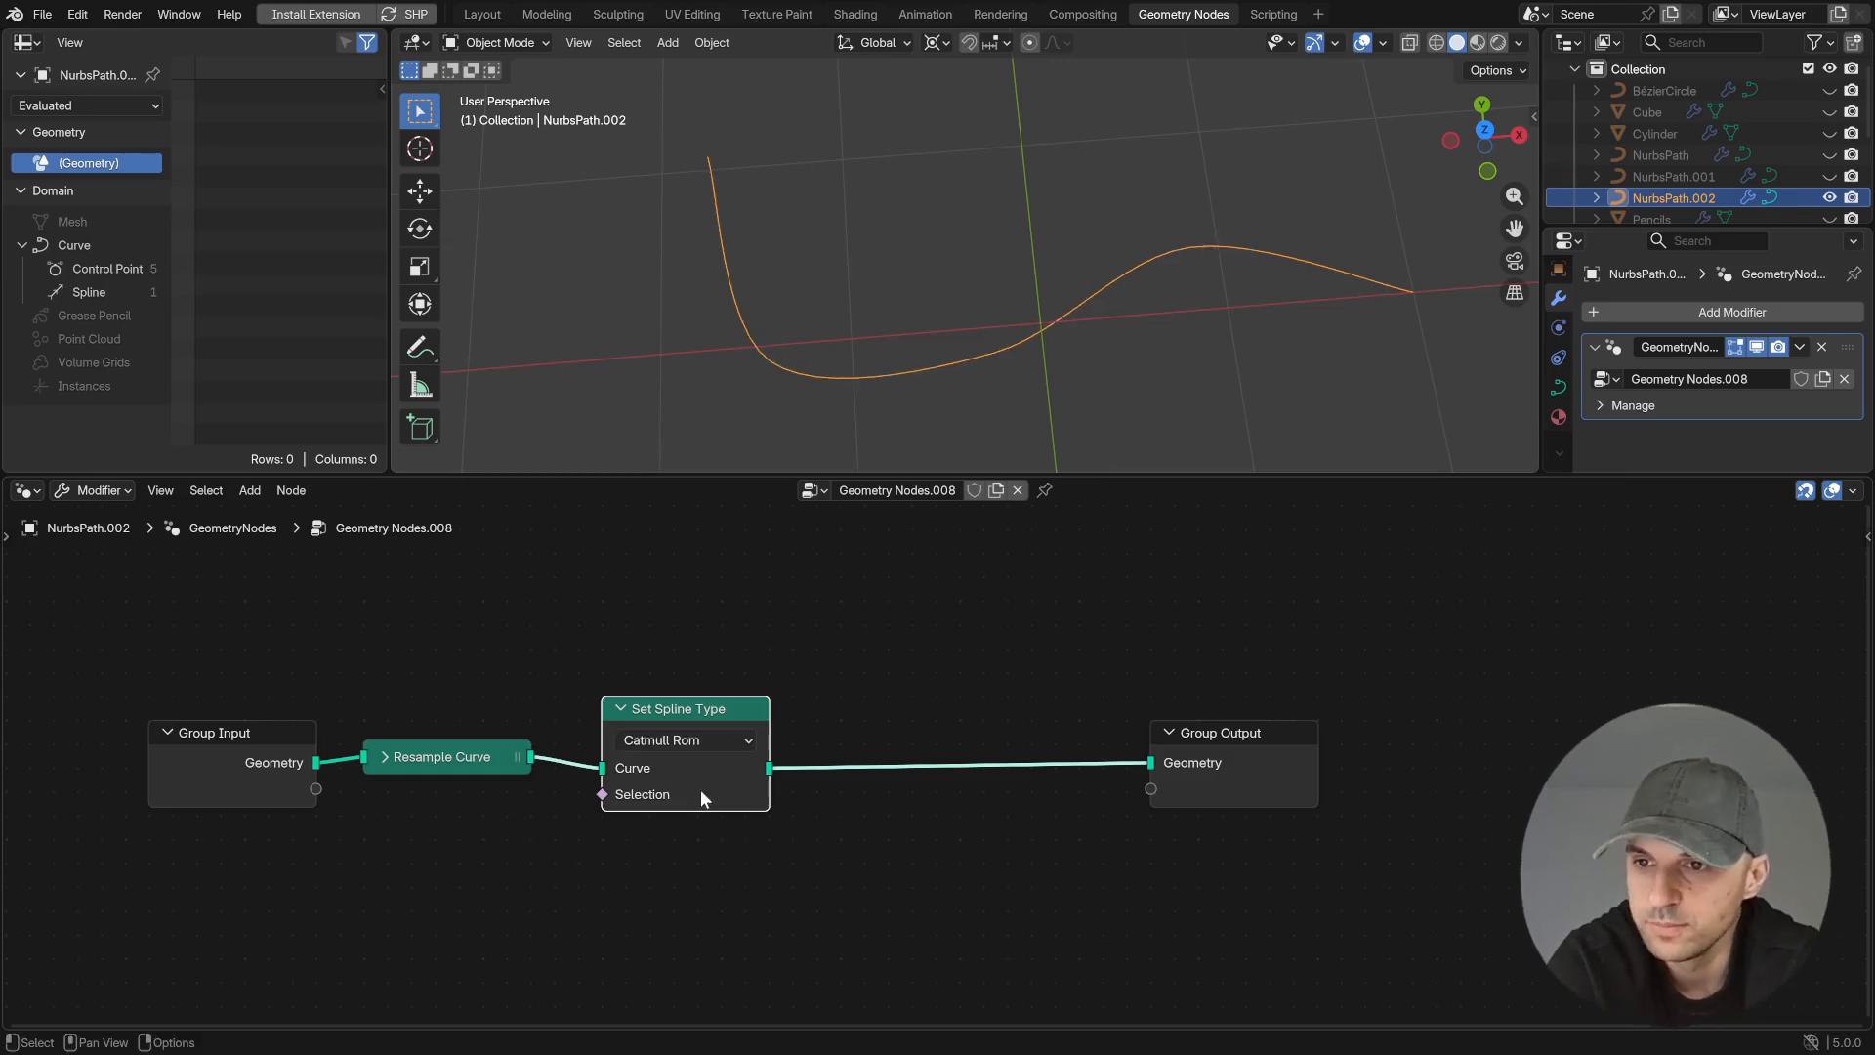
left_click(715, 741)
left_click(670, 872)
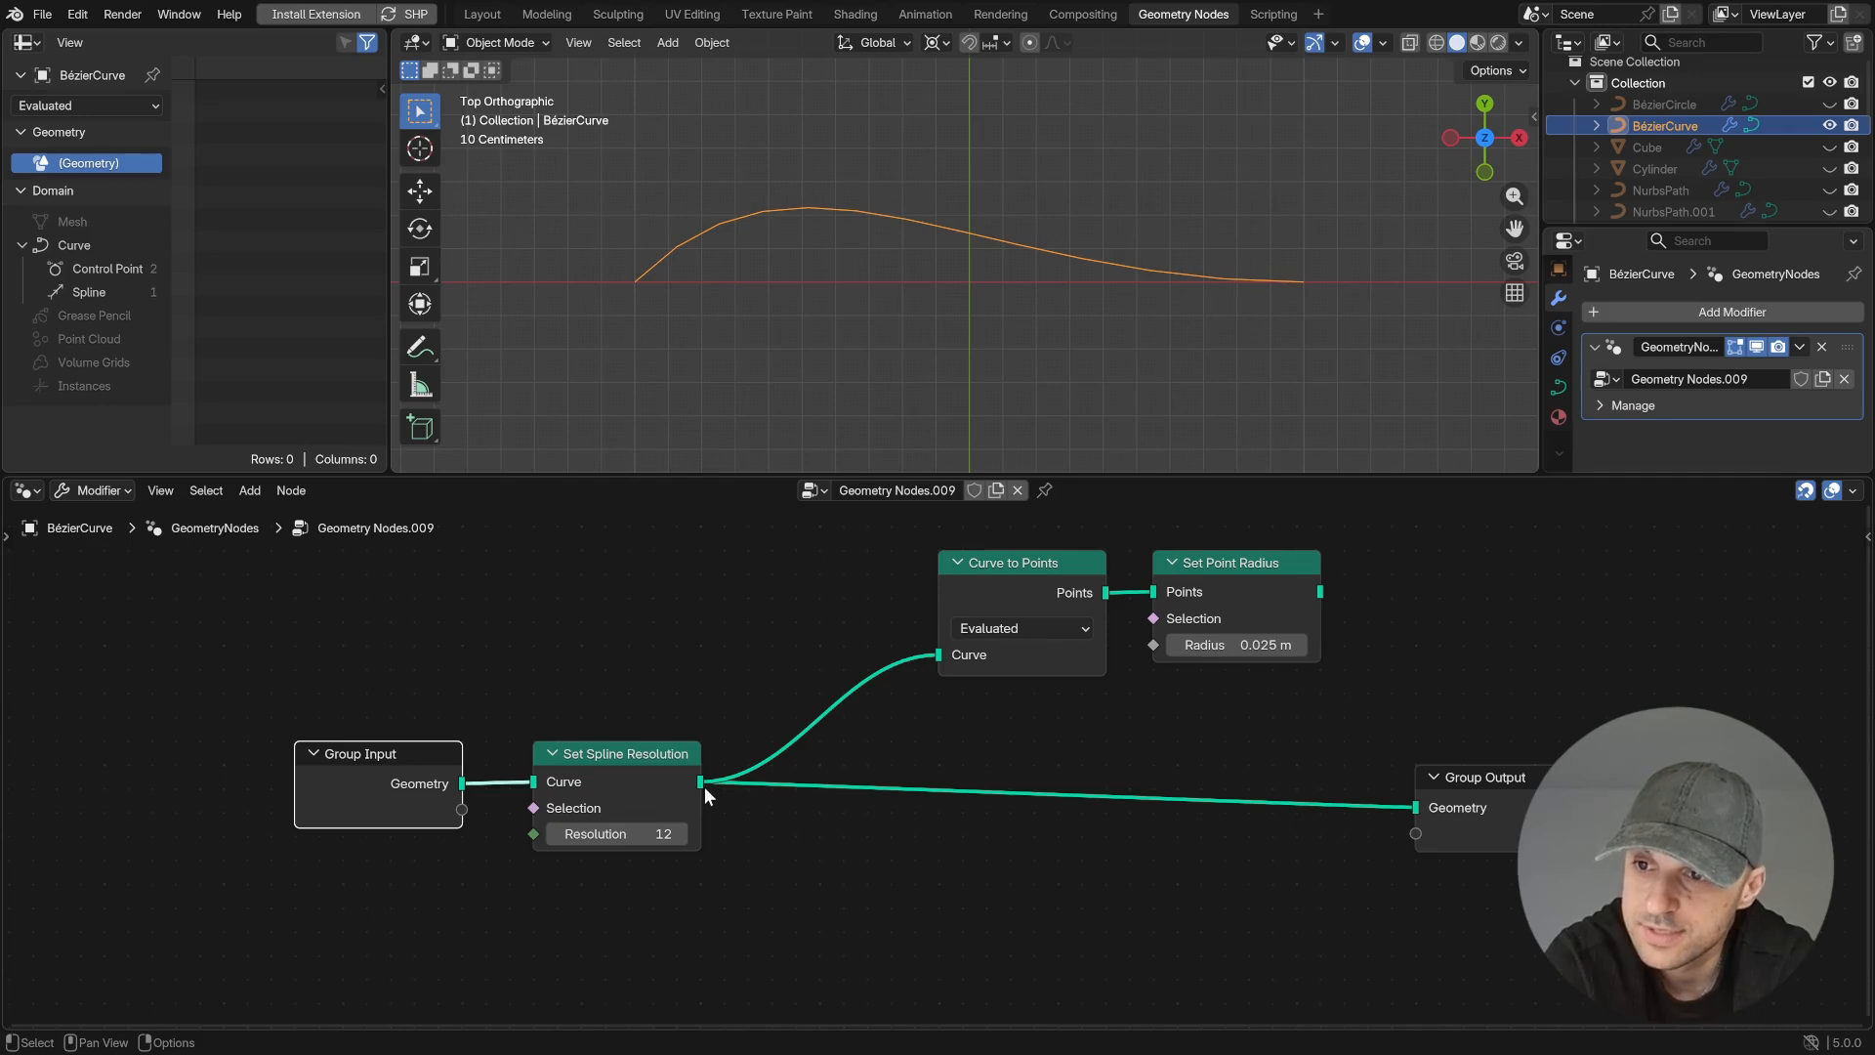
- Preview the Set Point Radius output in a Viewer and vary the Resolution of the Set Spline Resolution node
mouse_move(700, 784)
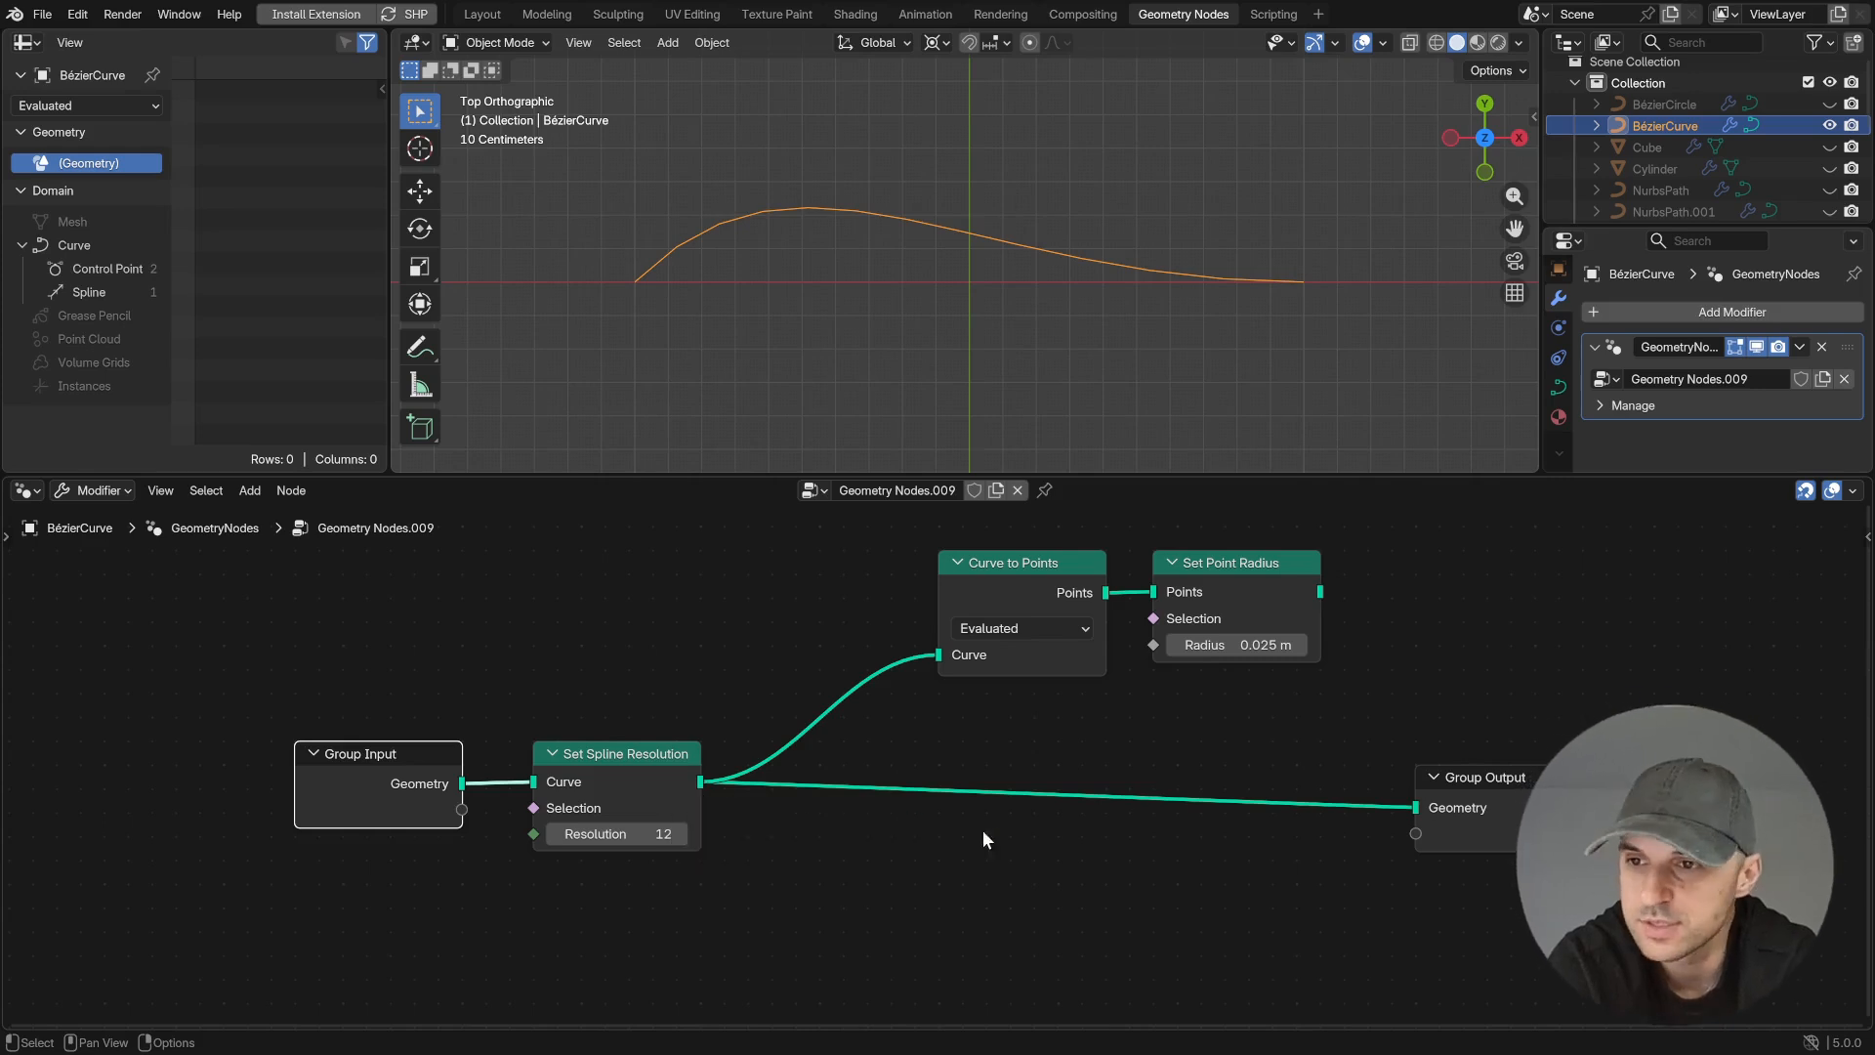
left_click(1314, 589, "ctrl+shift")
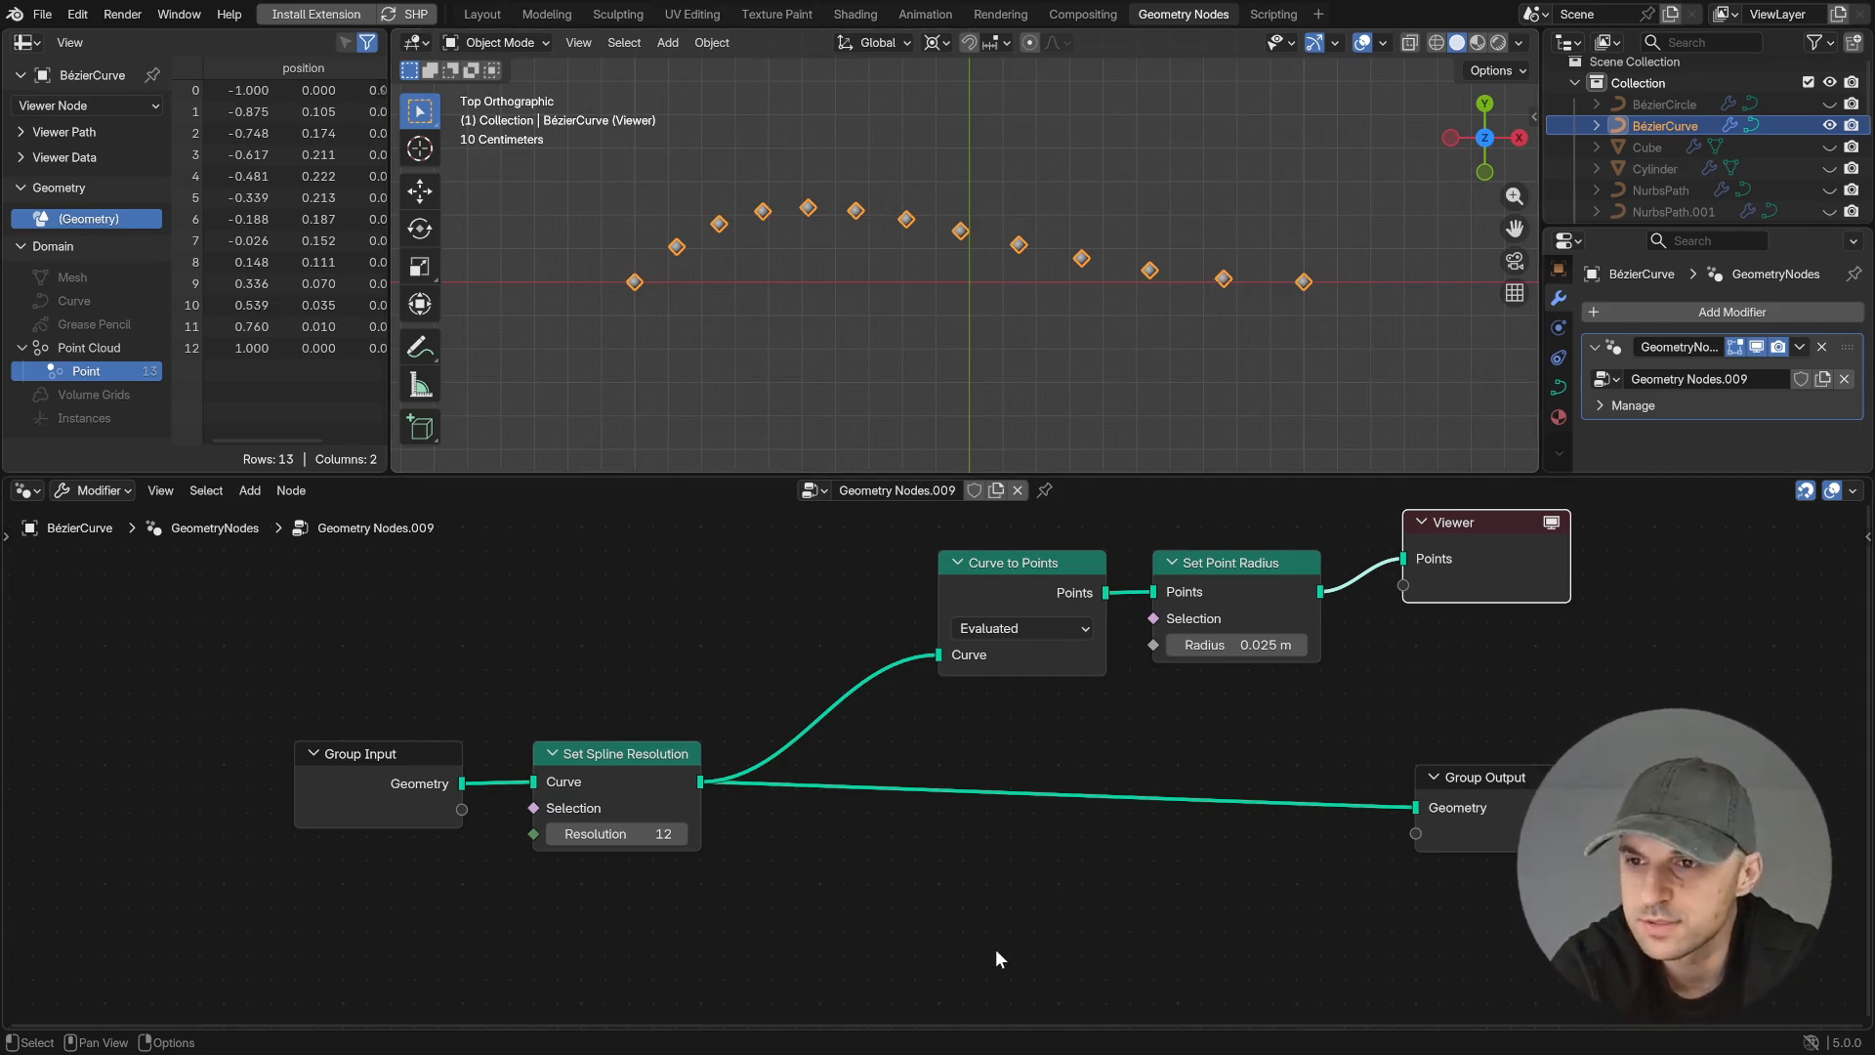
left_click(682, 834)
left_click(682, 834)
left_click(682, 834)
left_click(682, 834)
left_click(681, 834)
left_click(552, 833)
left_click(552, 832)
left_click(552, 833)
left_click_drag(552, 833, 493, 833)
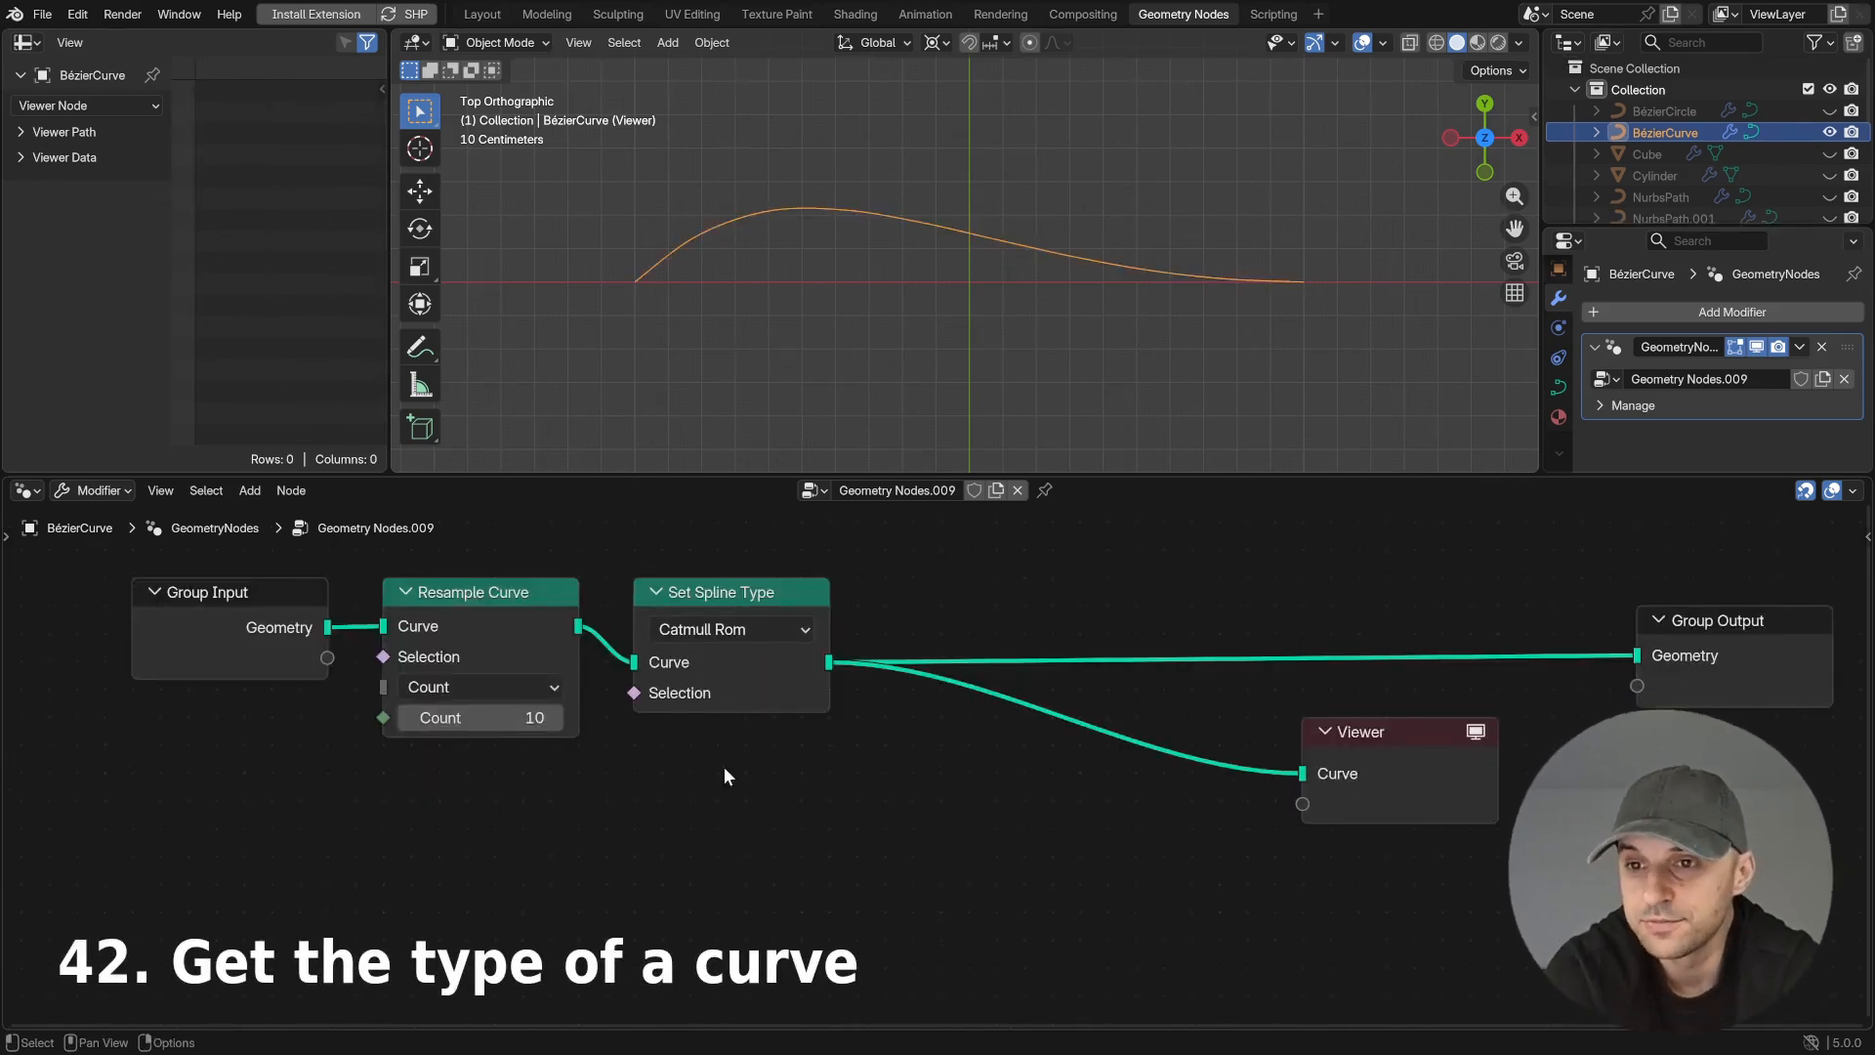
- Add a Named Attribute node below Set Spline Type and make it read the curve_type attribute
key("shift+a")
type("name")
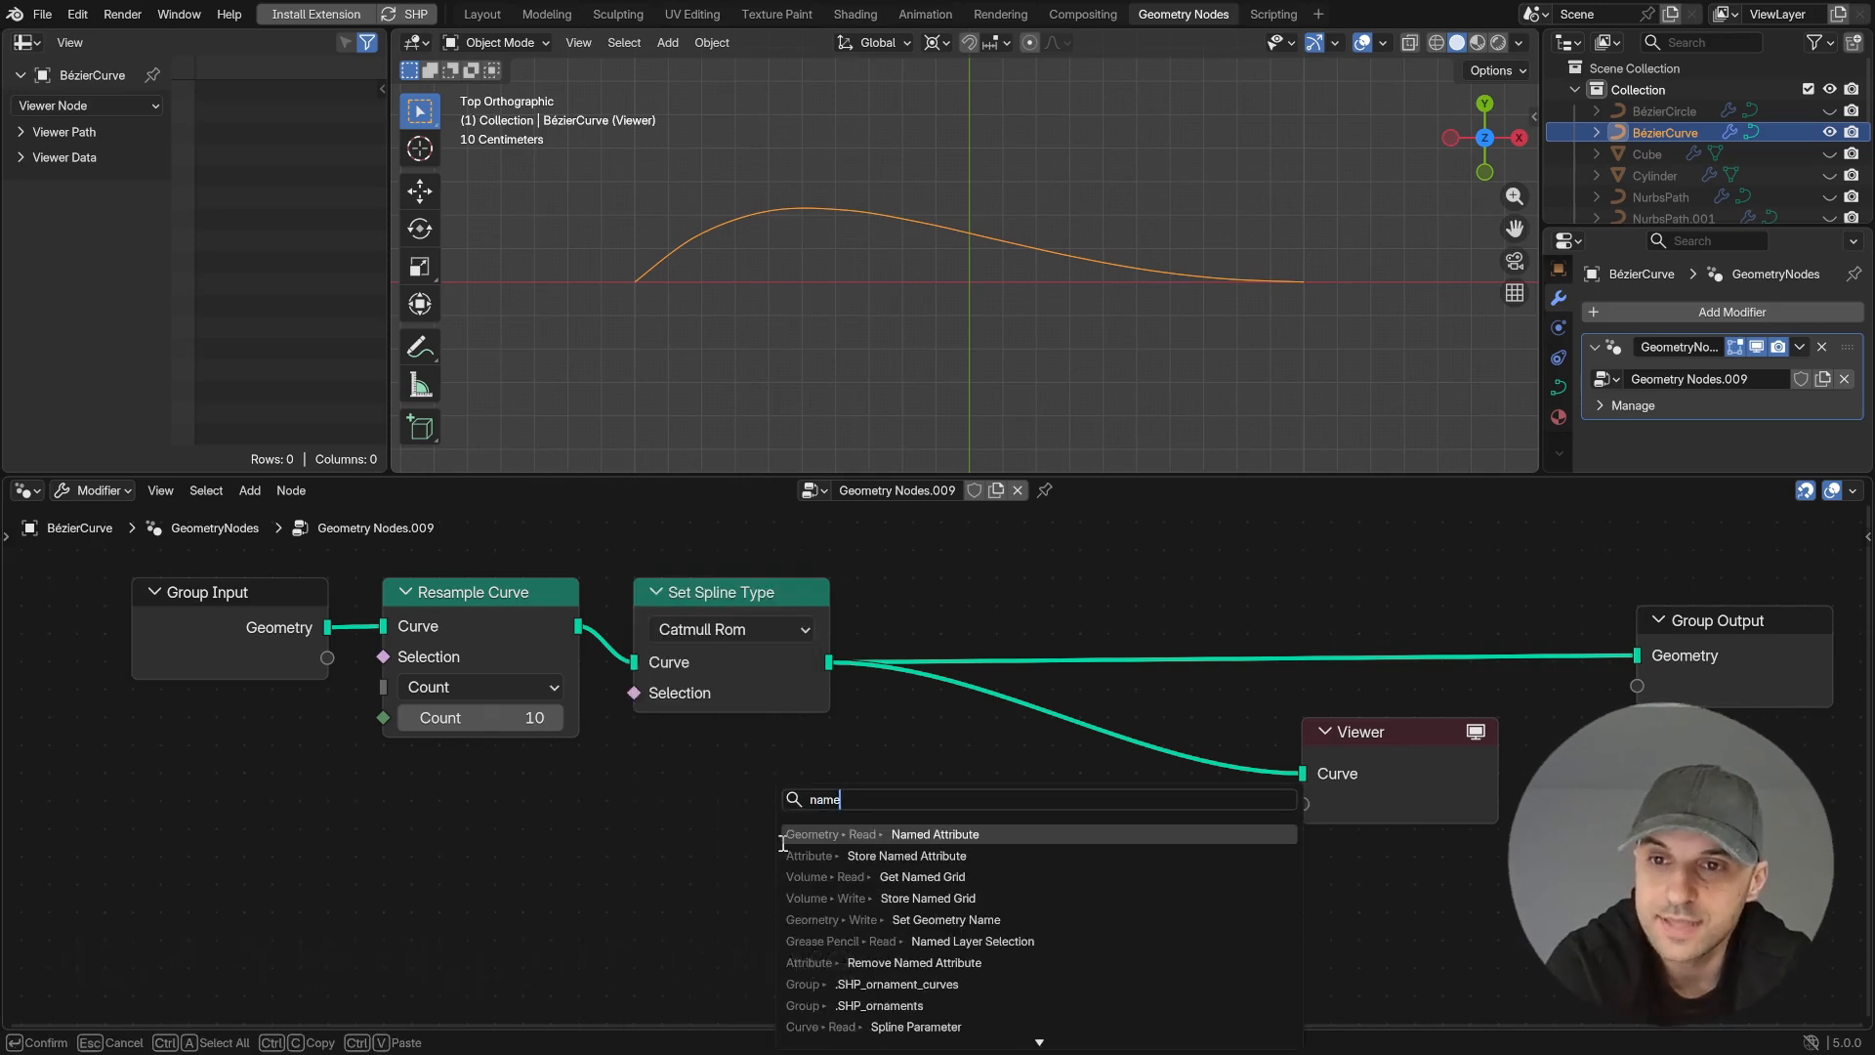
left_click(781, 836)
left_click(670, 764)
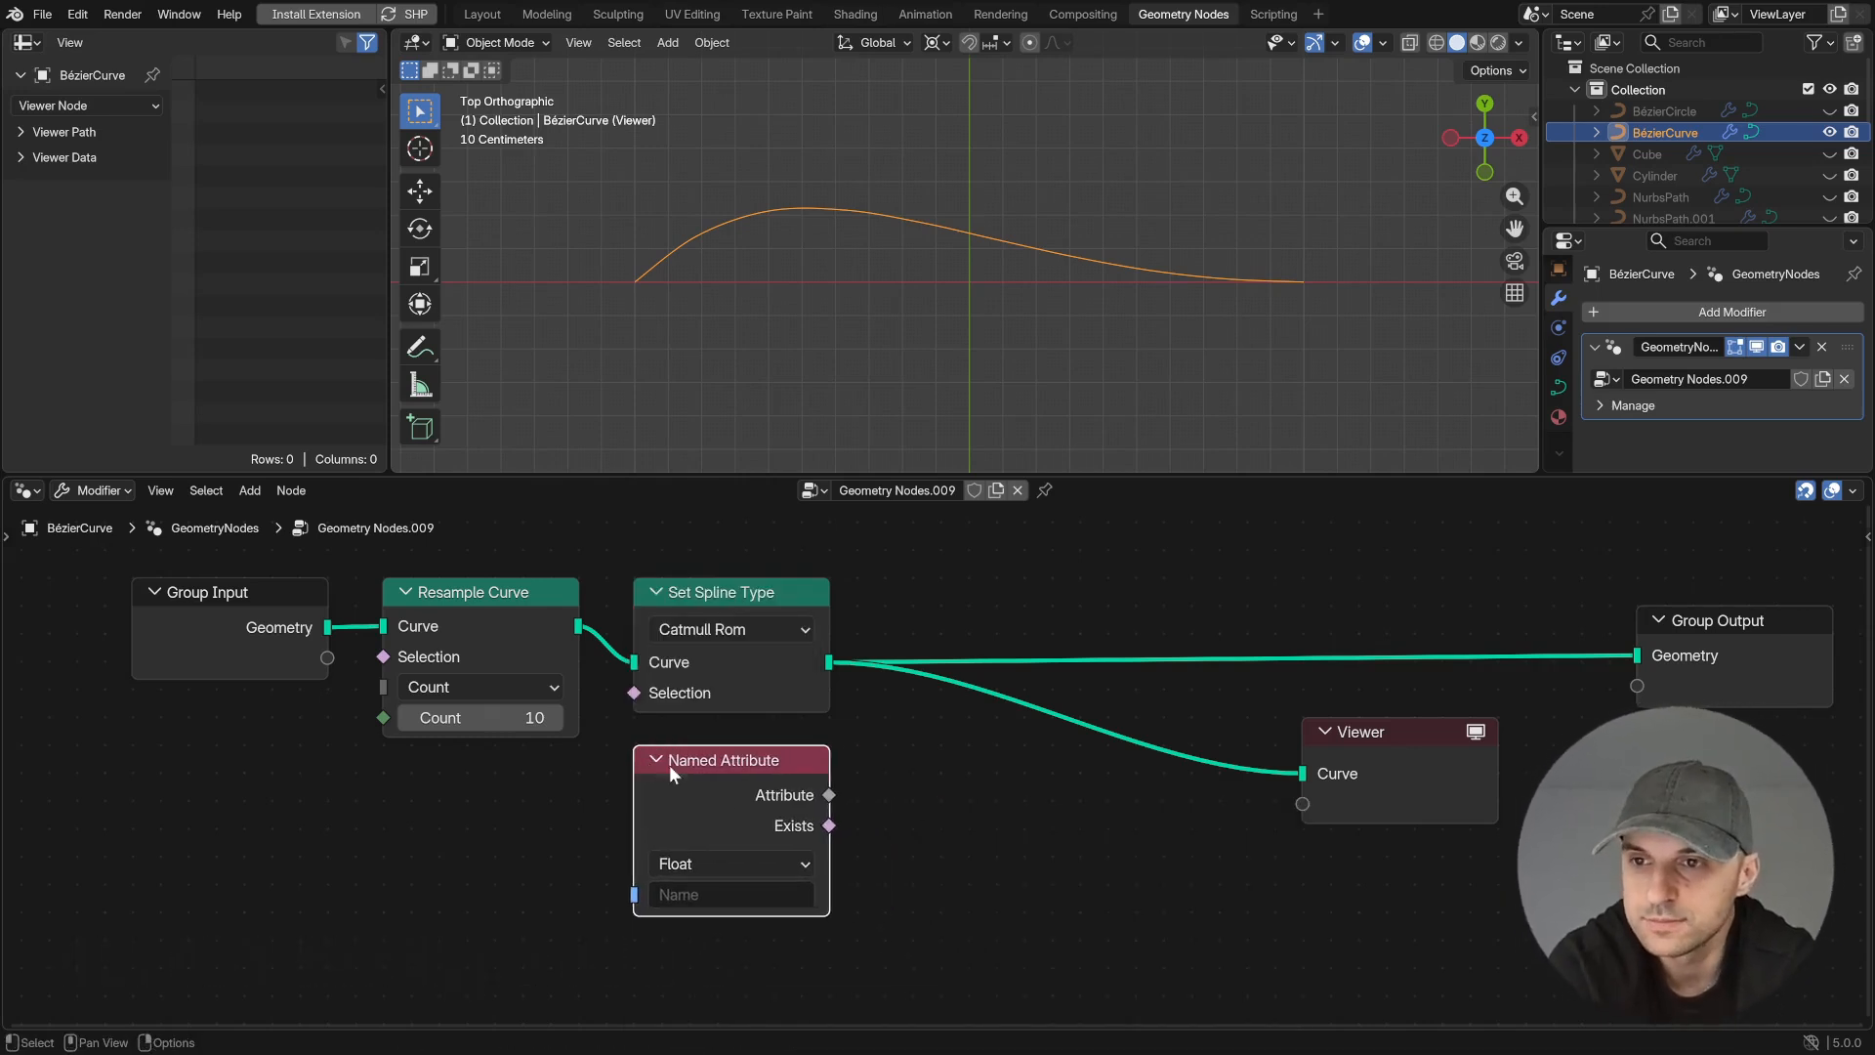
left_click(778, 884)
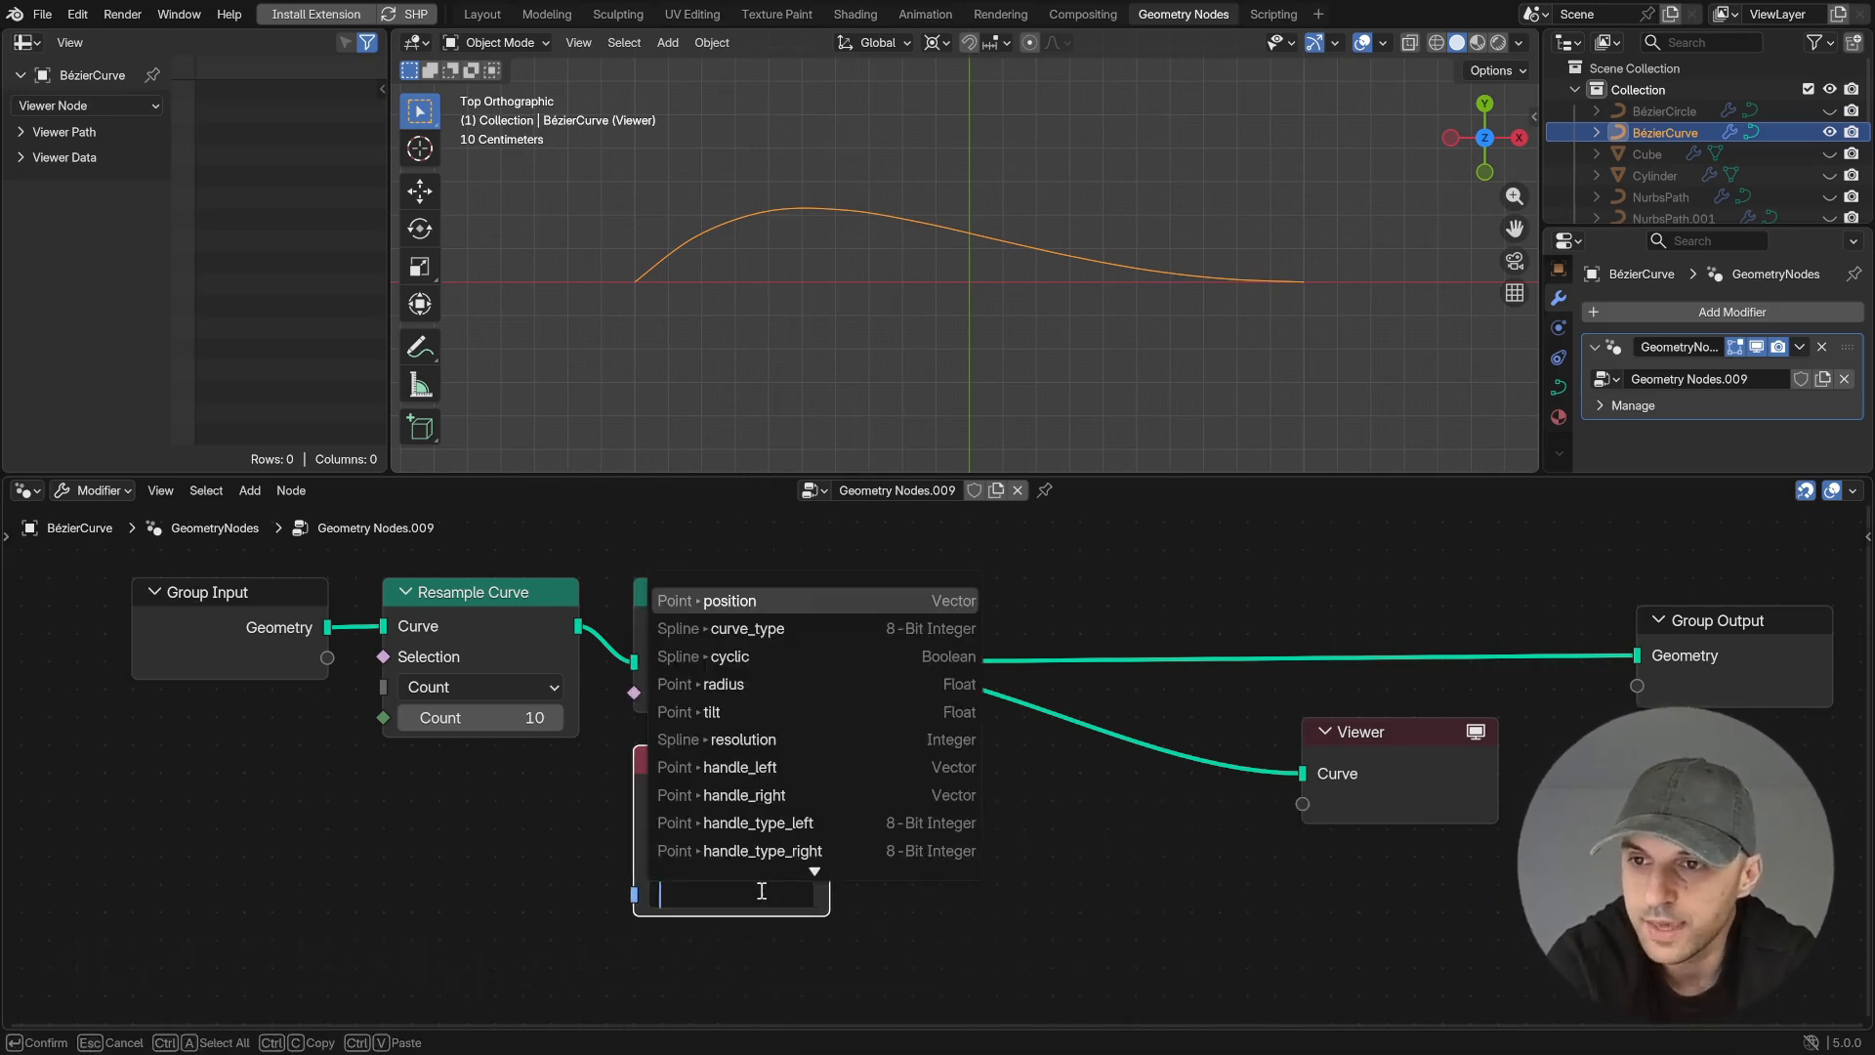
left_click(726, 630)
- Feed the Named Attribute output into the Viewer alongside the curve
middle_click_drag(992, 859, 820, 883)
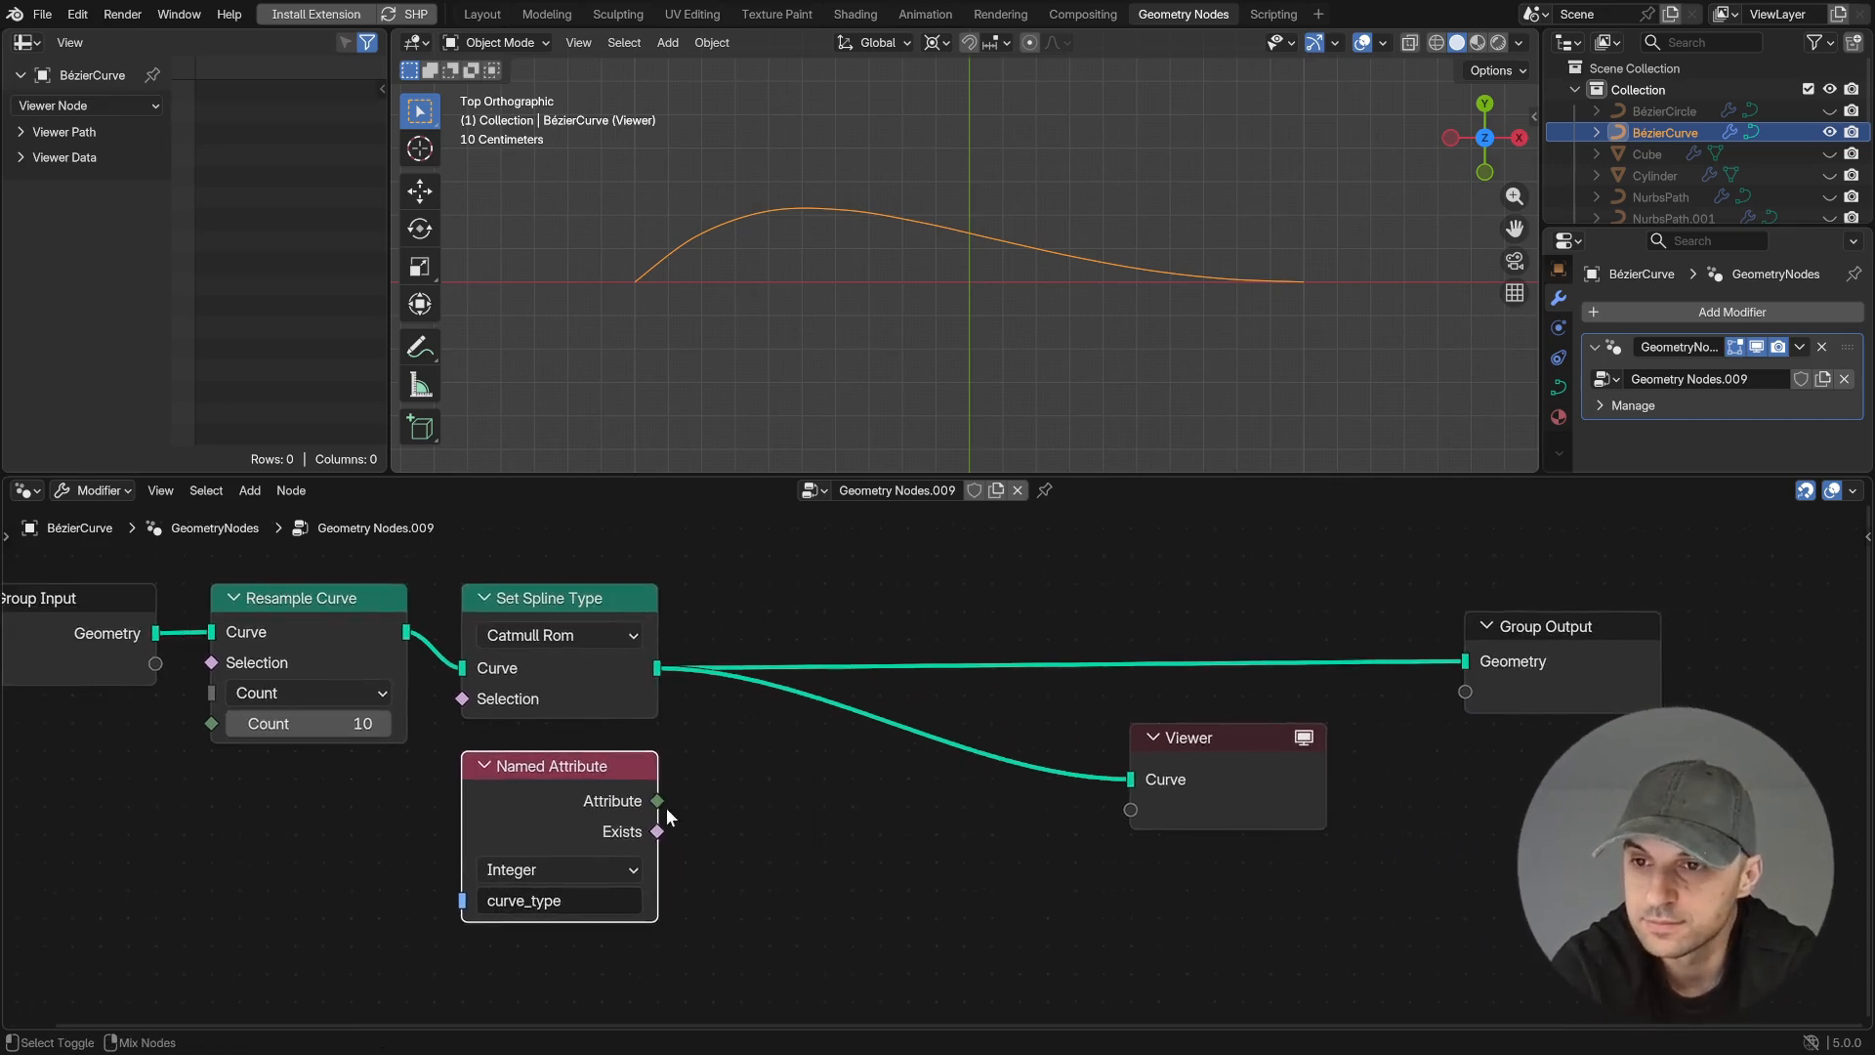
left_click(688, 806, "ctrl+shift")
scroll(1057, 301, "up", 1)
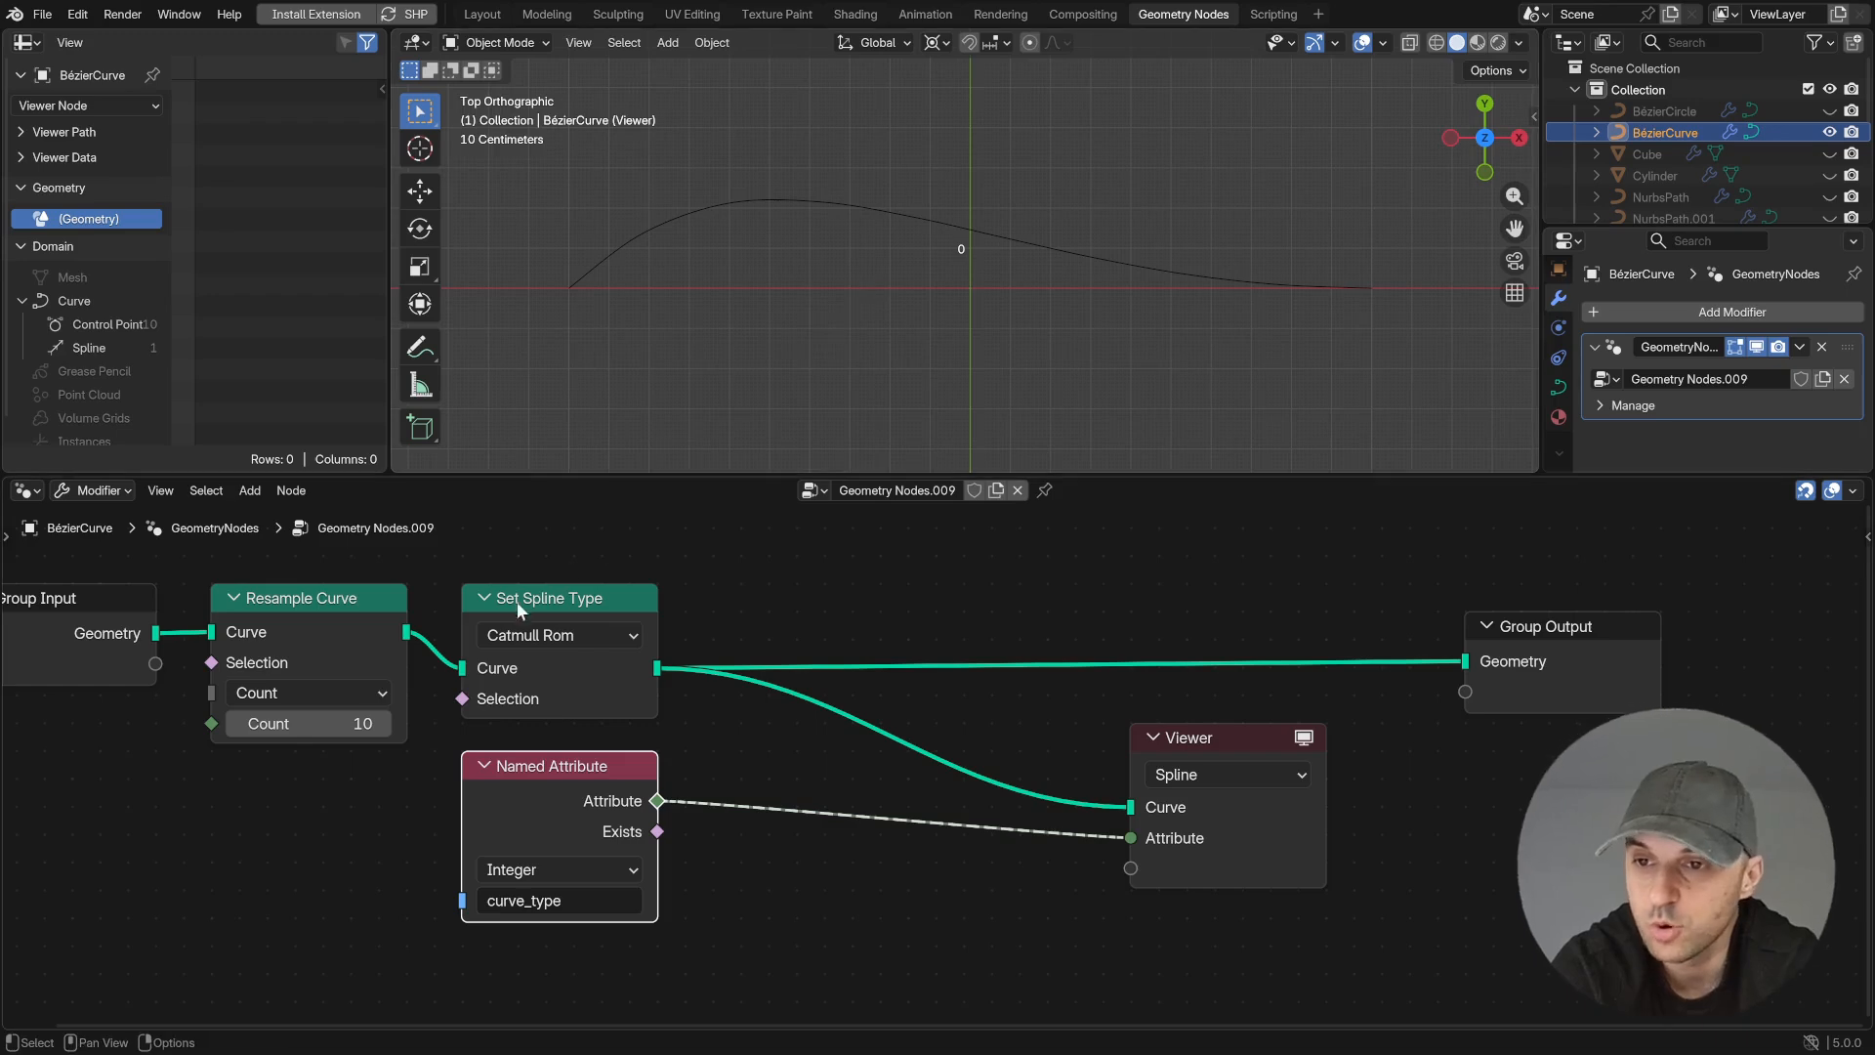
- Switch the Set Spline Type node through Poly, Bézier and NURBS to compare the previewed curve_type value
left_click(533, 637)
left_click(578, 730)
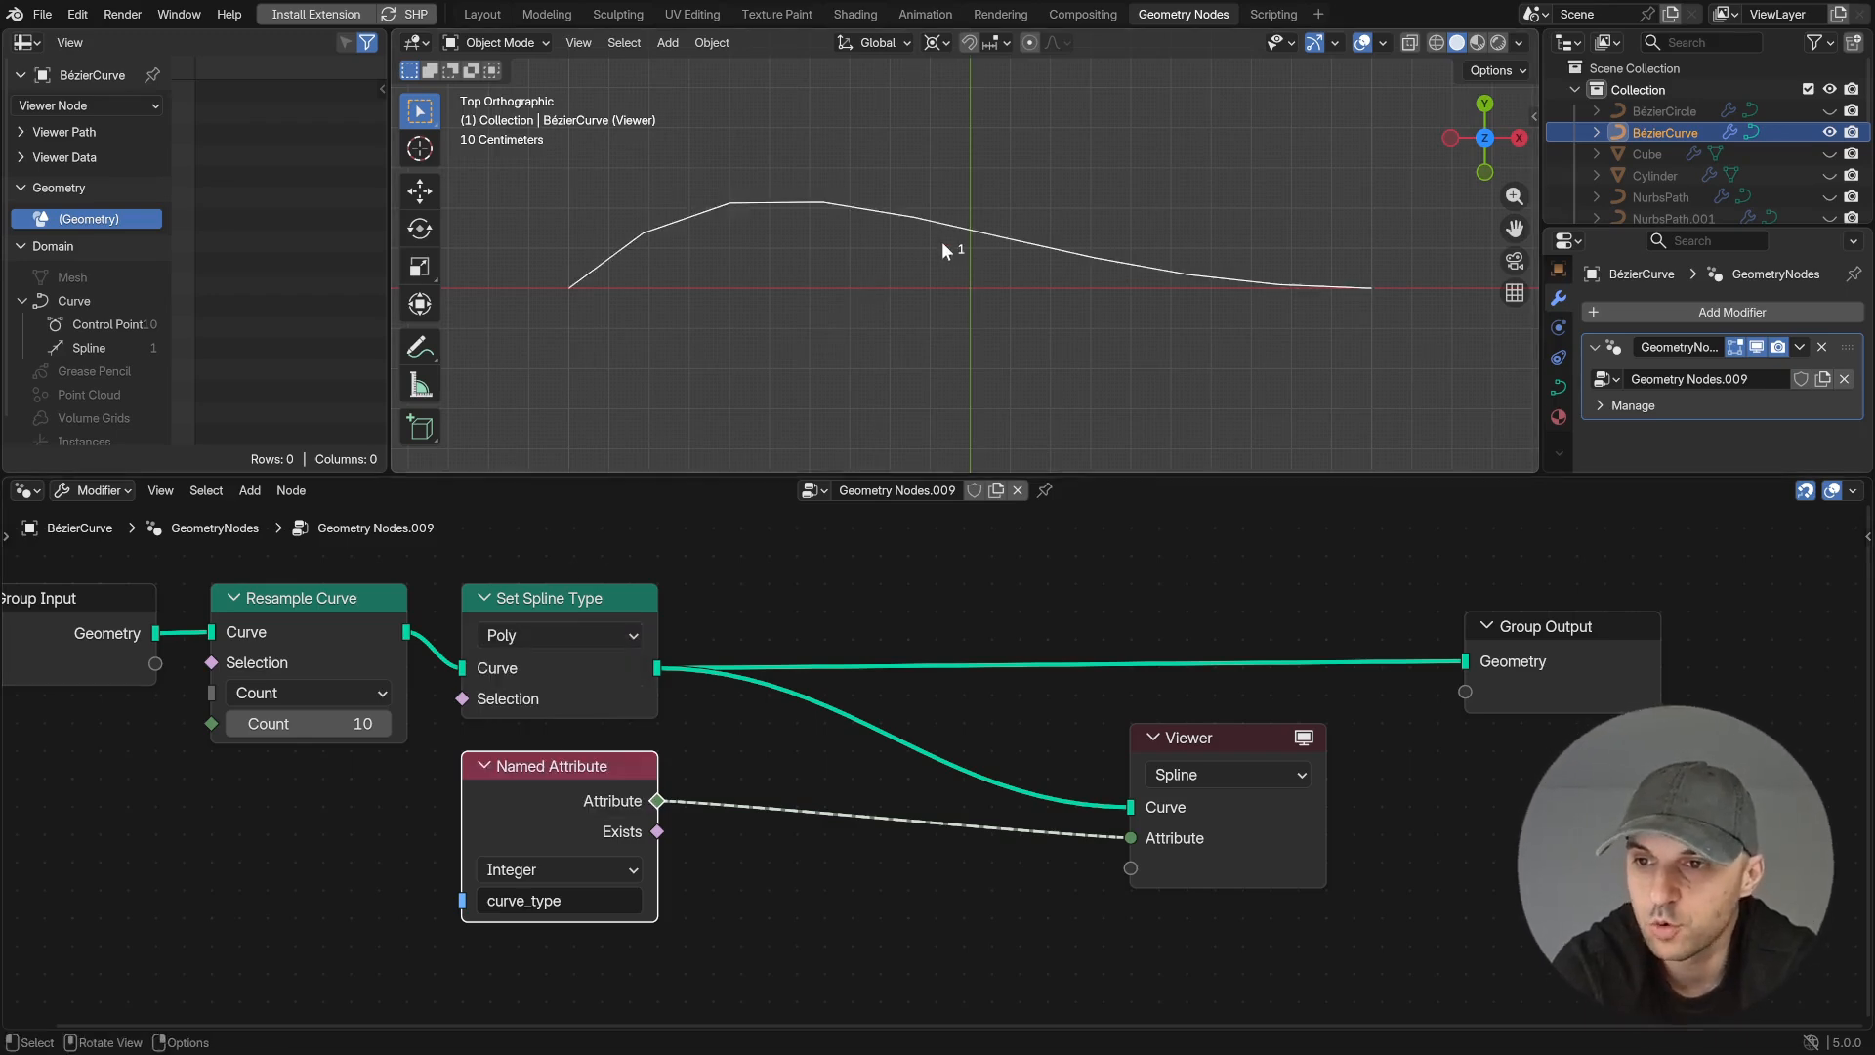
left_click(560, 637)
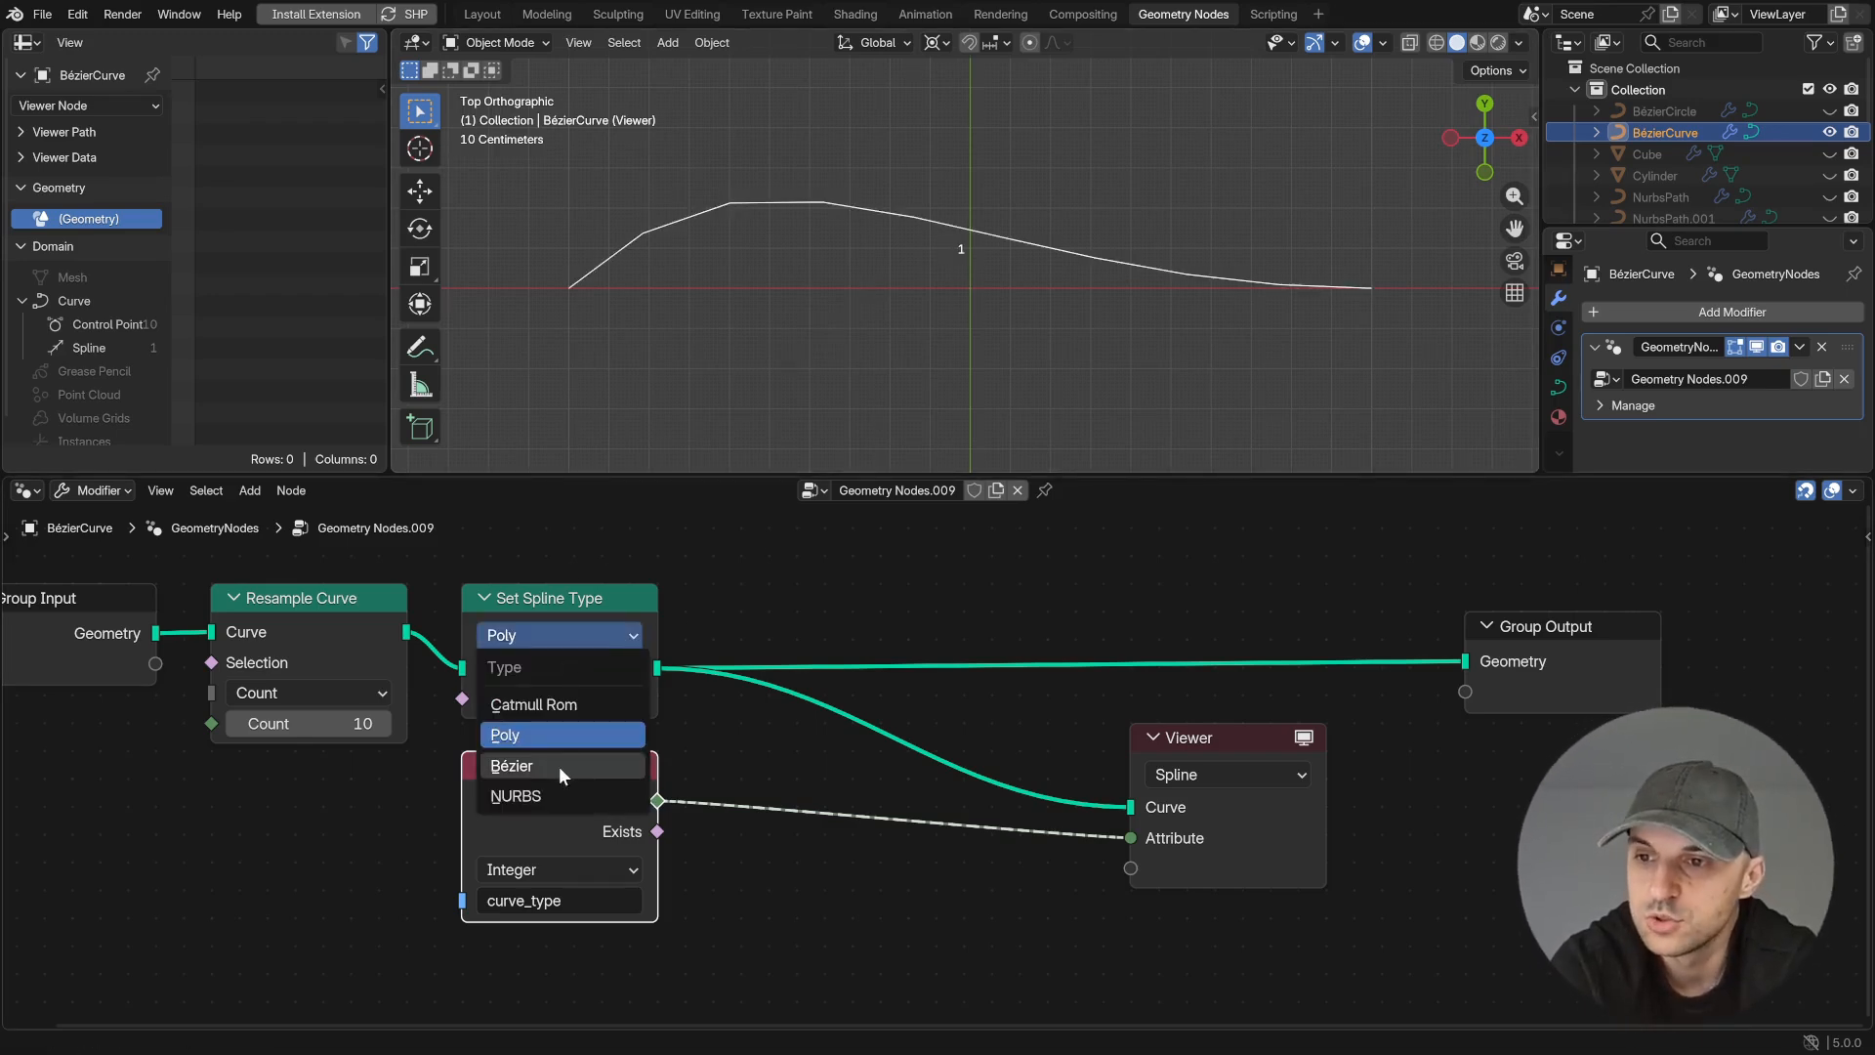
left_click(558, 765)
left_click(527, 637)
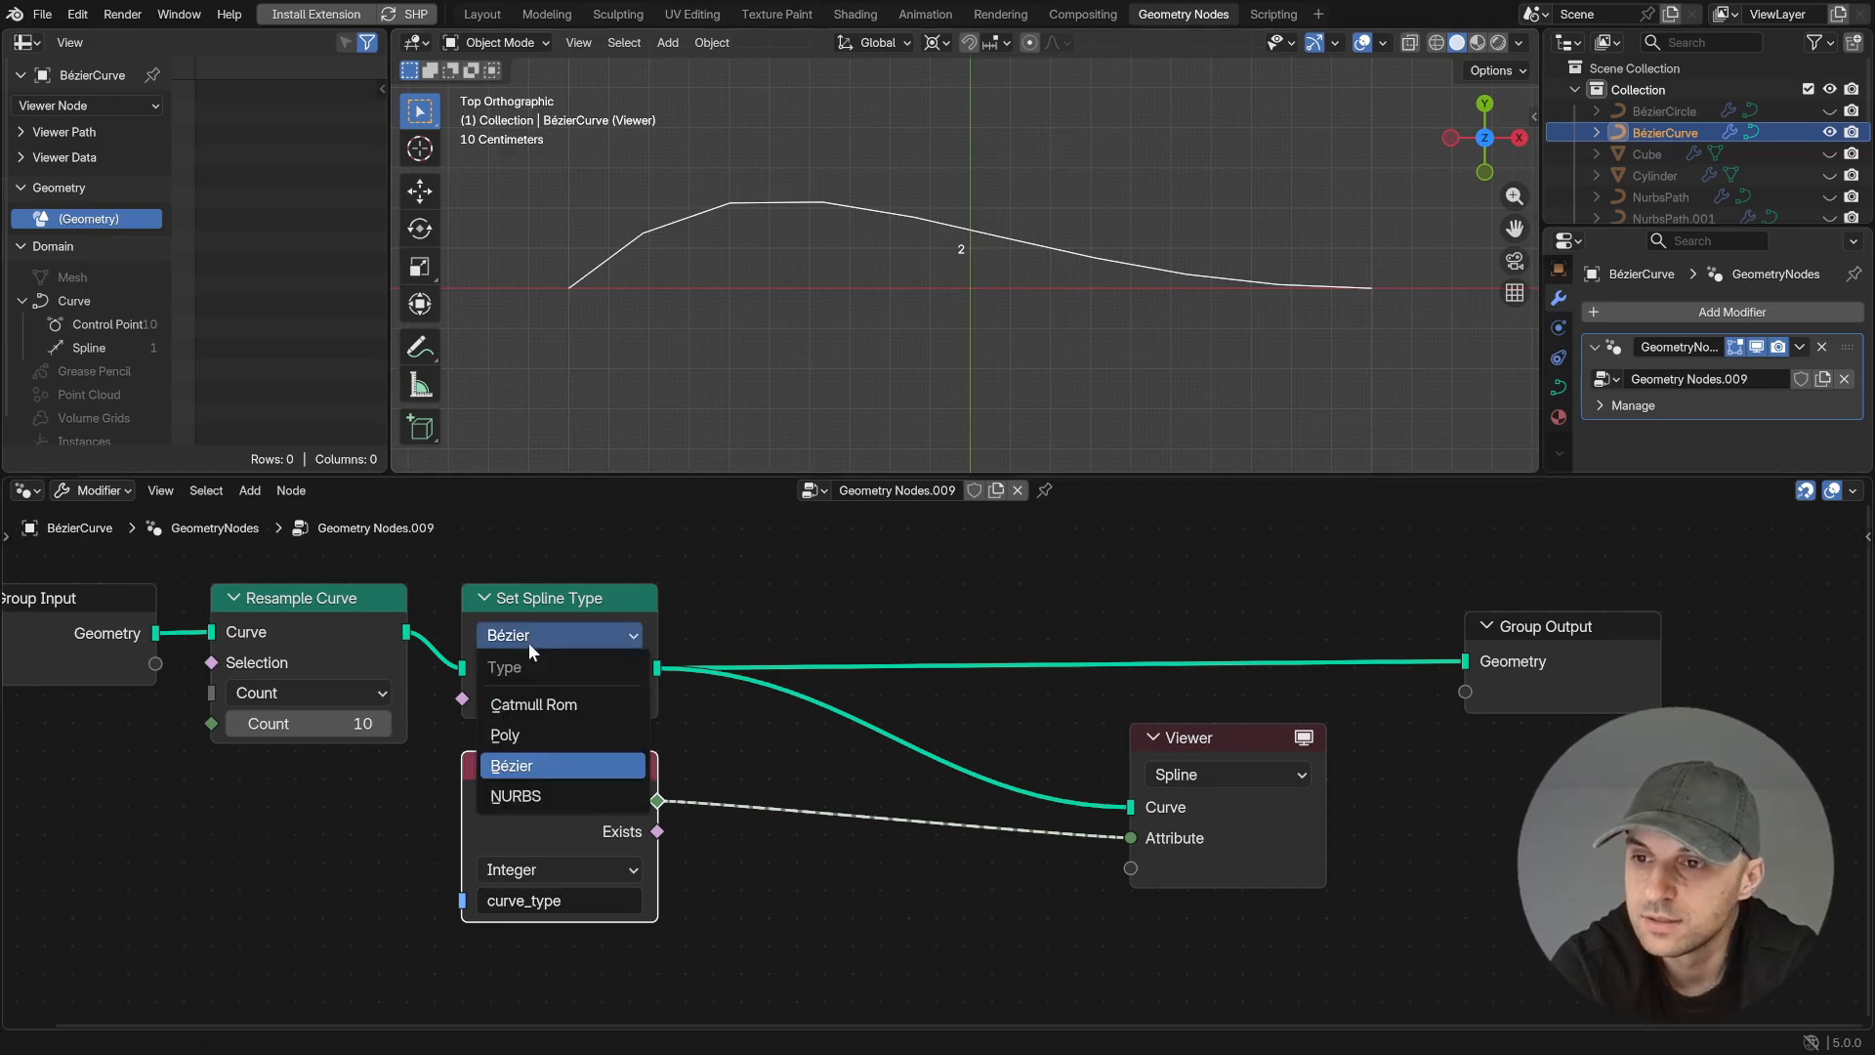
left_click(546, 797)
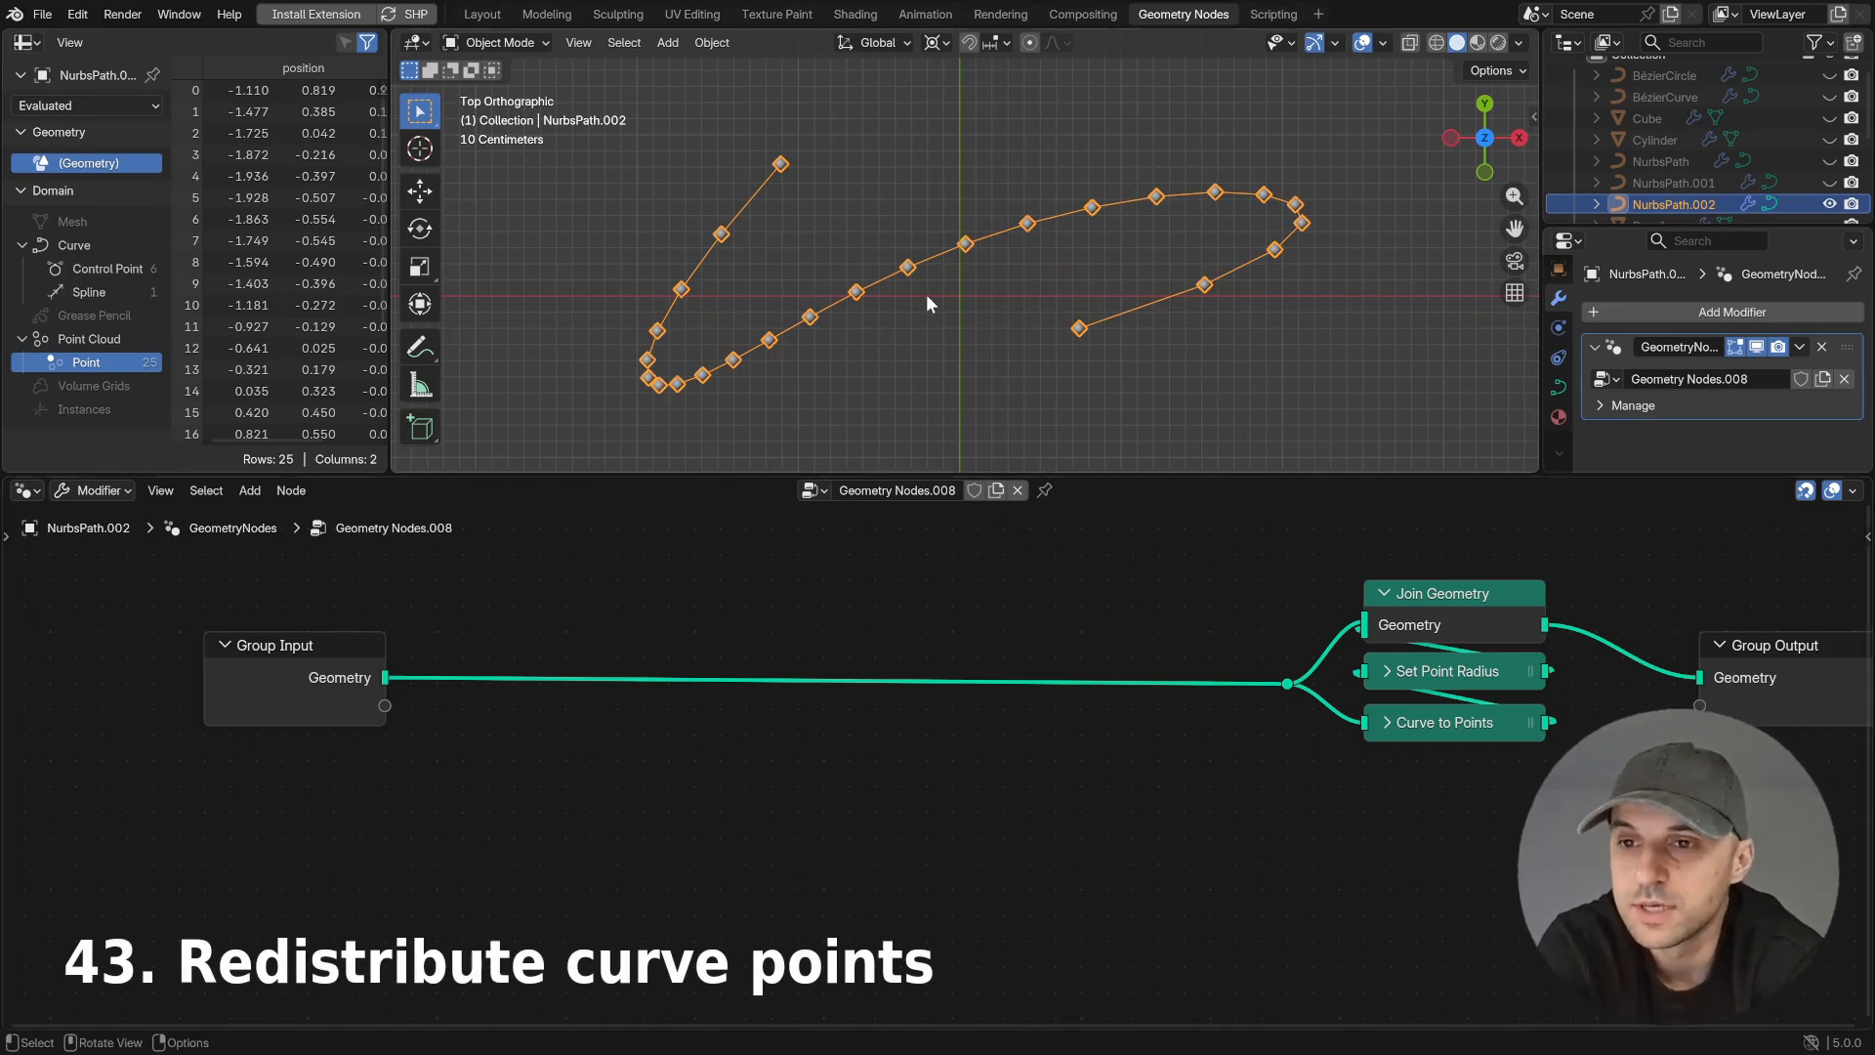
- Insert a Resample Curve node after Group Input and set its mode to Evaluated
left_click_drag(385, 677, 566, 754)
type("resa")
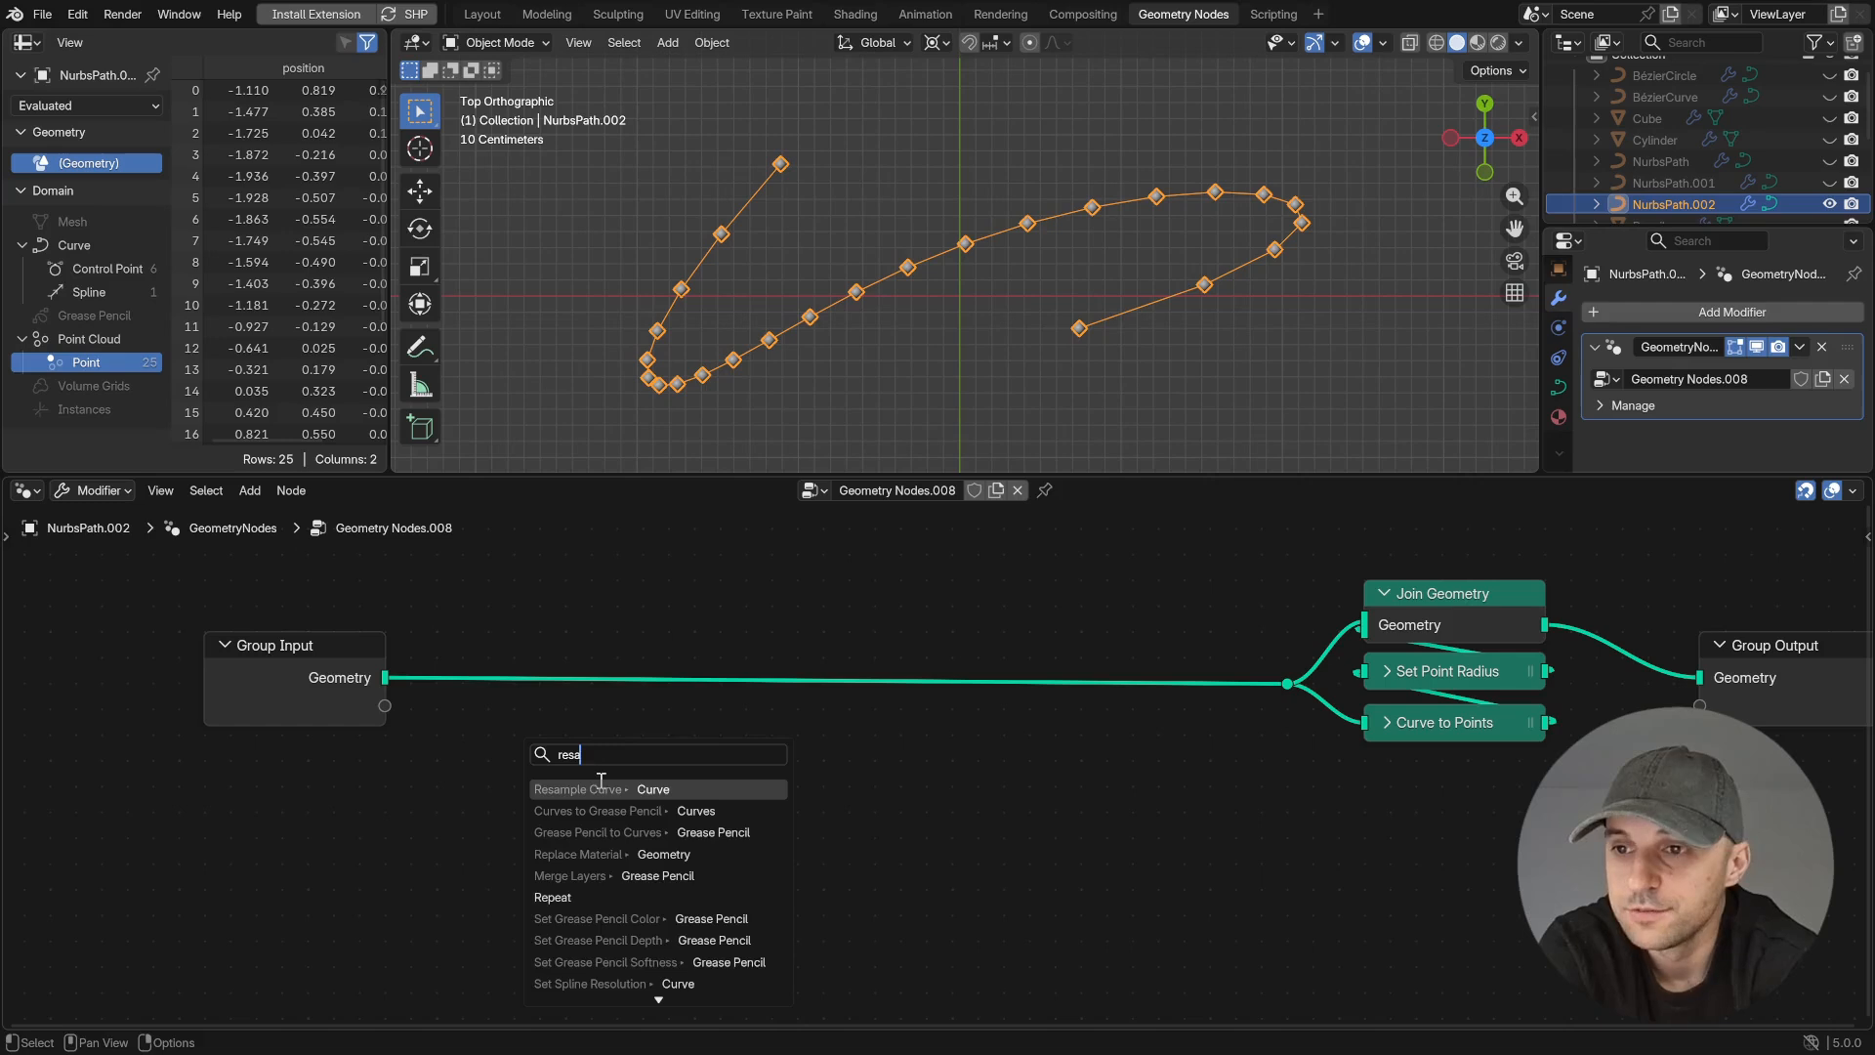
key("Return")
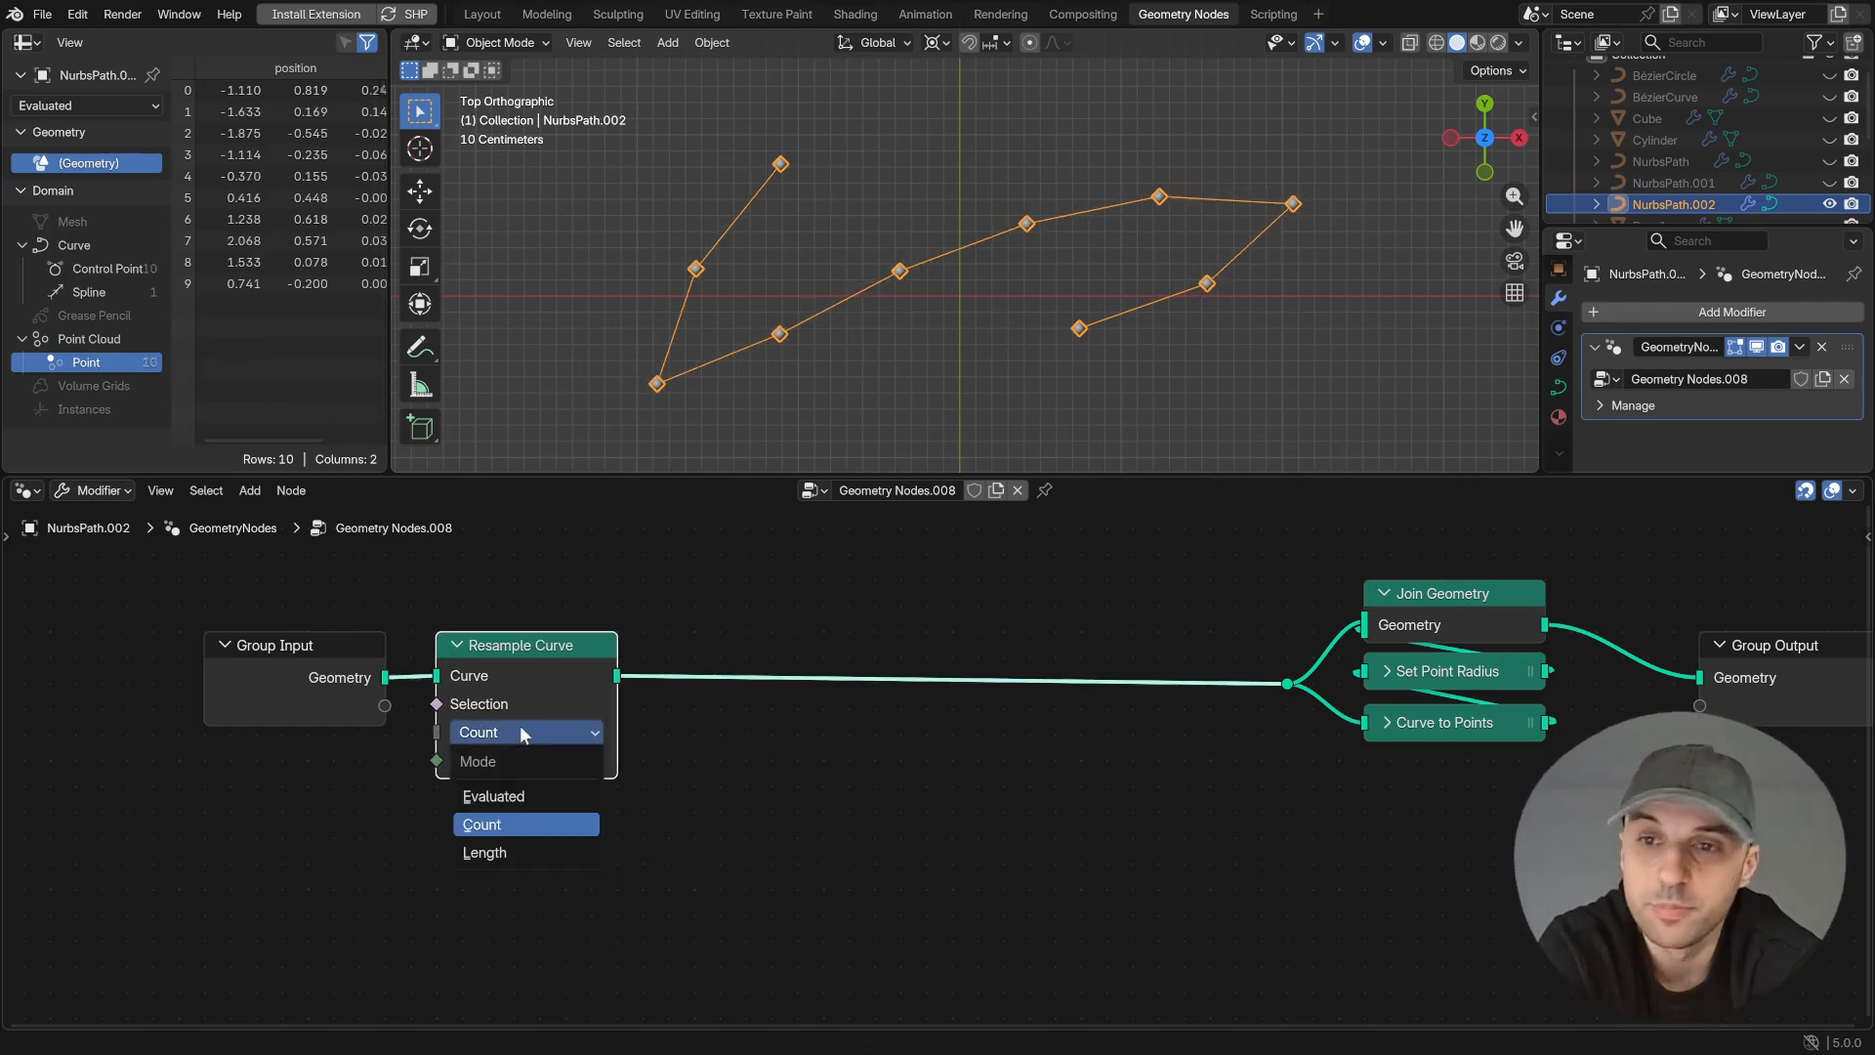
left_click(493, 796)
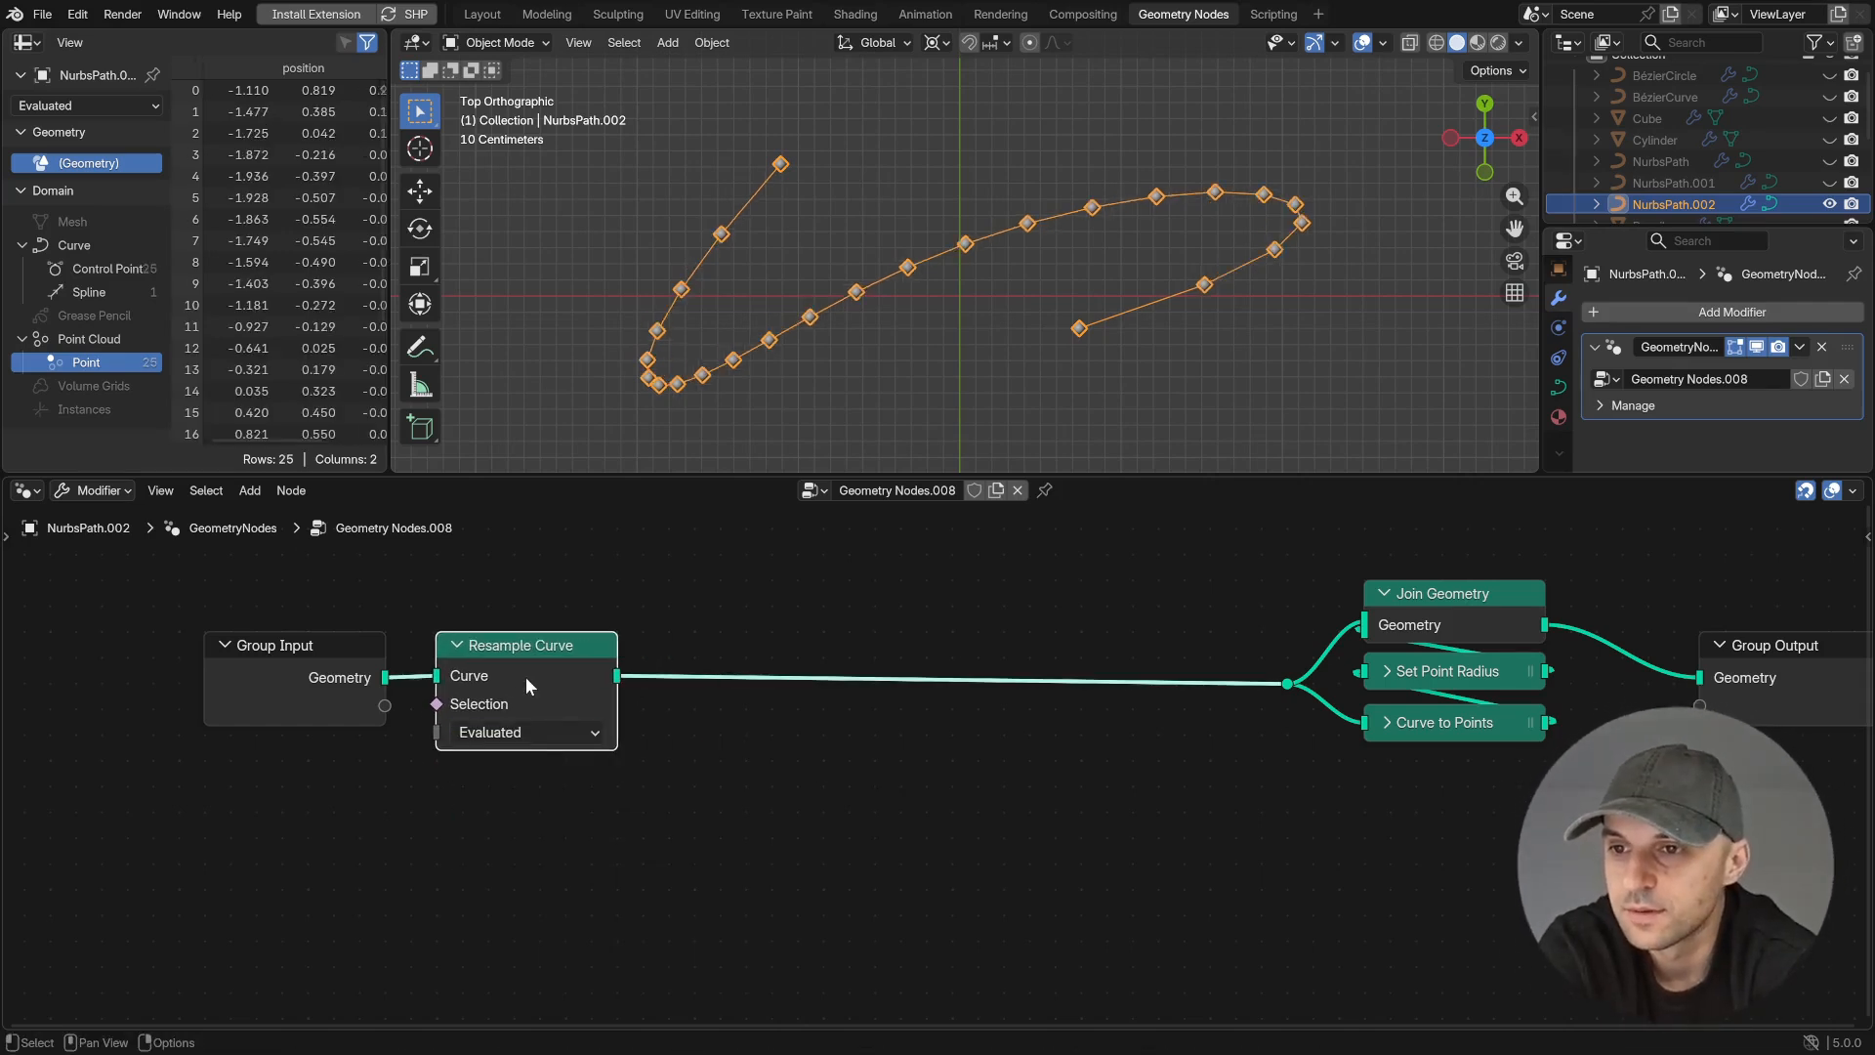
- Duplicate Resample Curve into the link after the first one, set the copy's mode to Count and space it apart
key("shift+d")
left_click(783, 669)
left_click(768, 731)
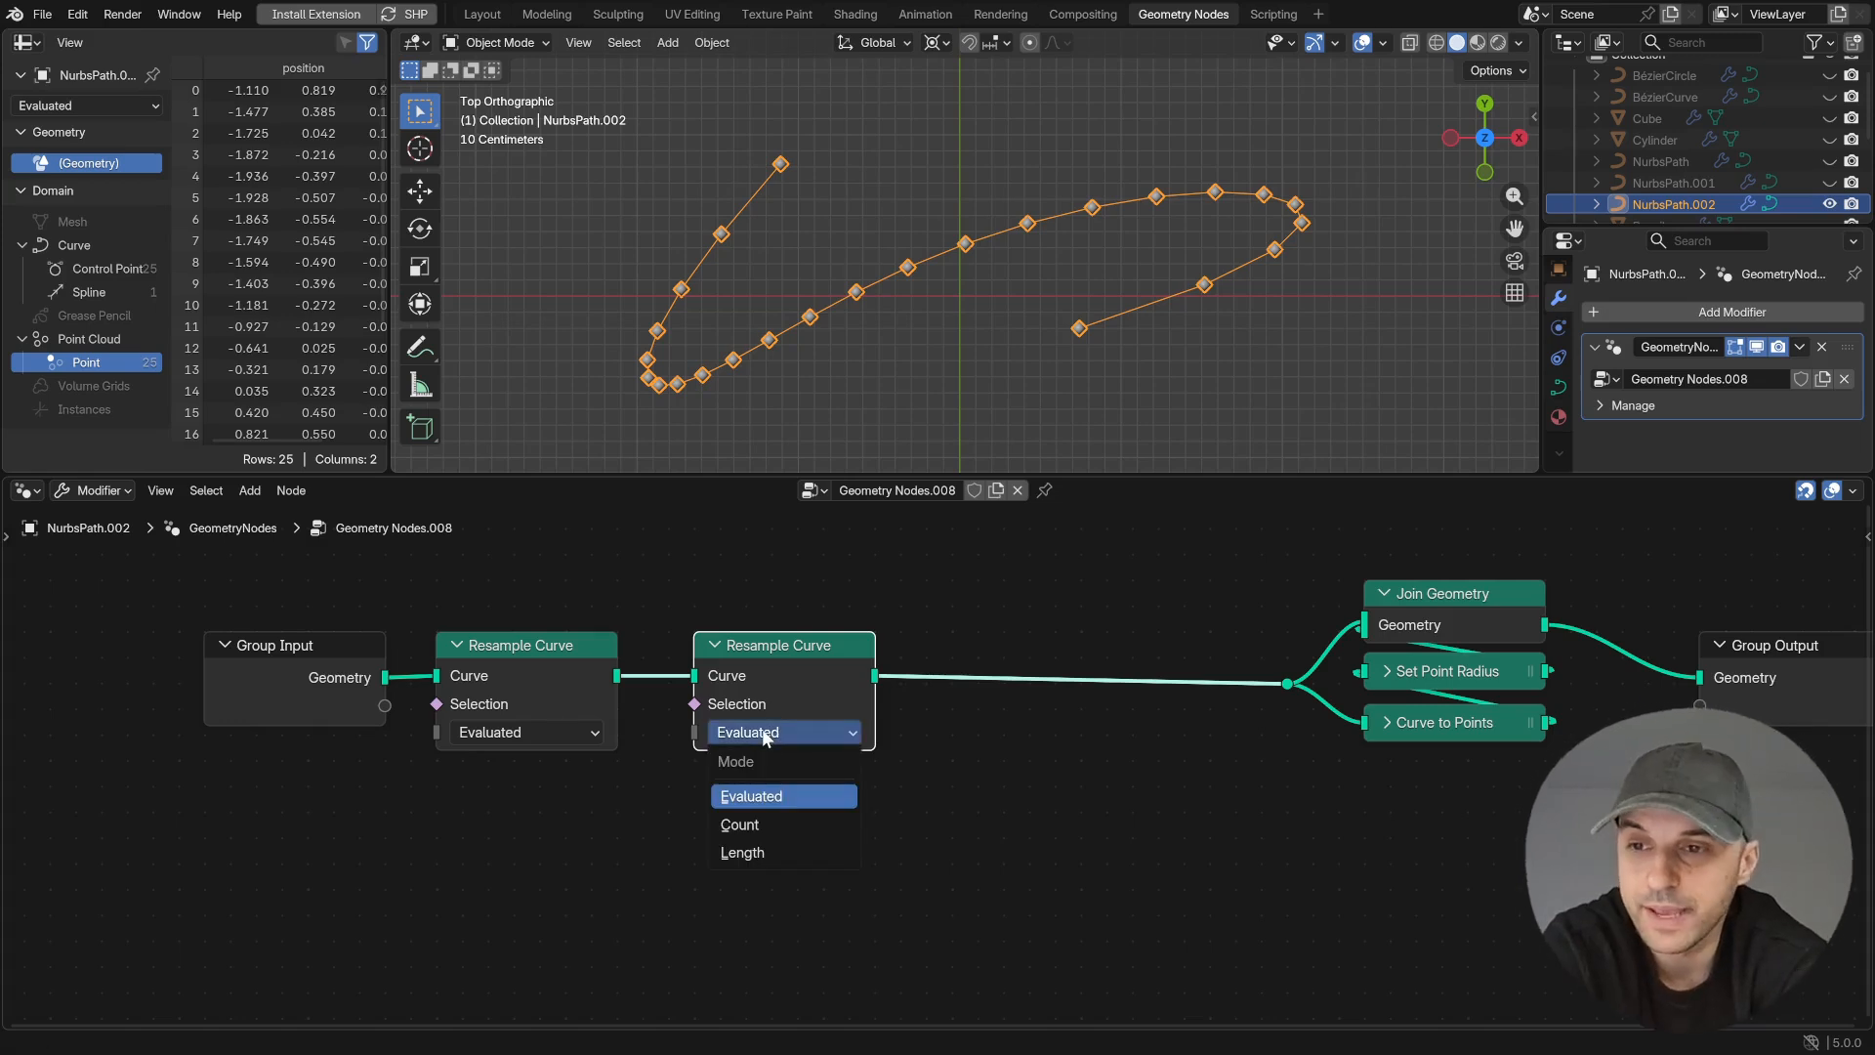
left_click(760, 823)
left_click_drag(877, 739, 1109, 738)
- Add a Spline Length node below the first Resample Curve and link its Point Count to the second one's Count
key("shift+a")
type("spline")
key("Return")
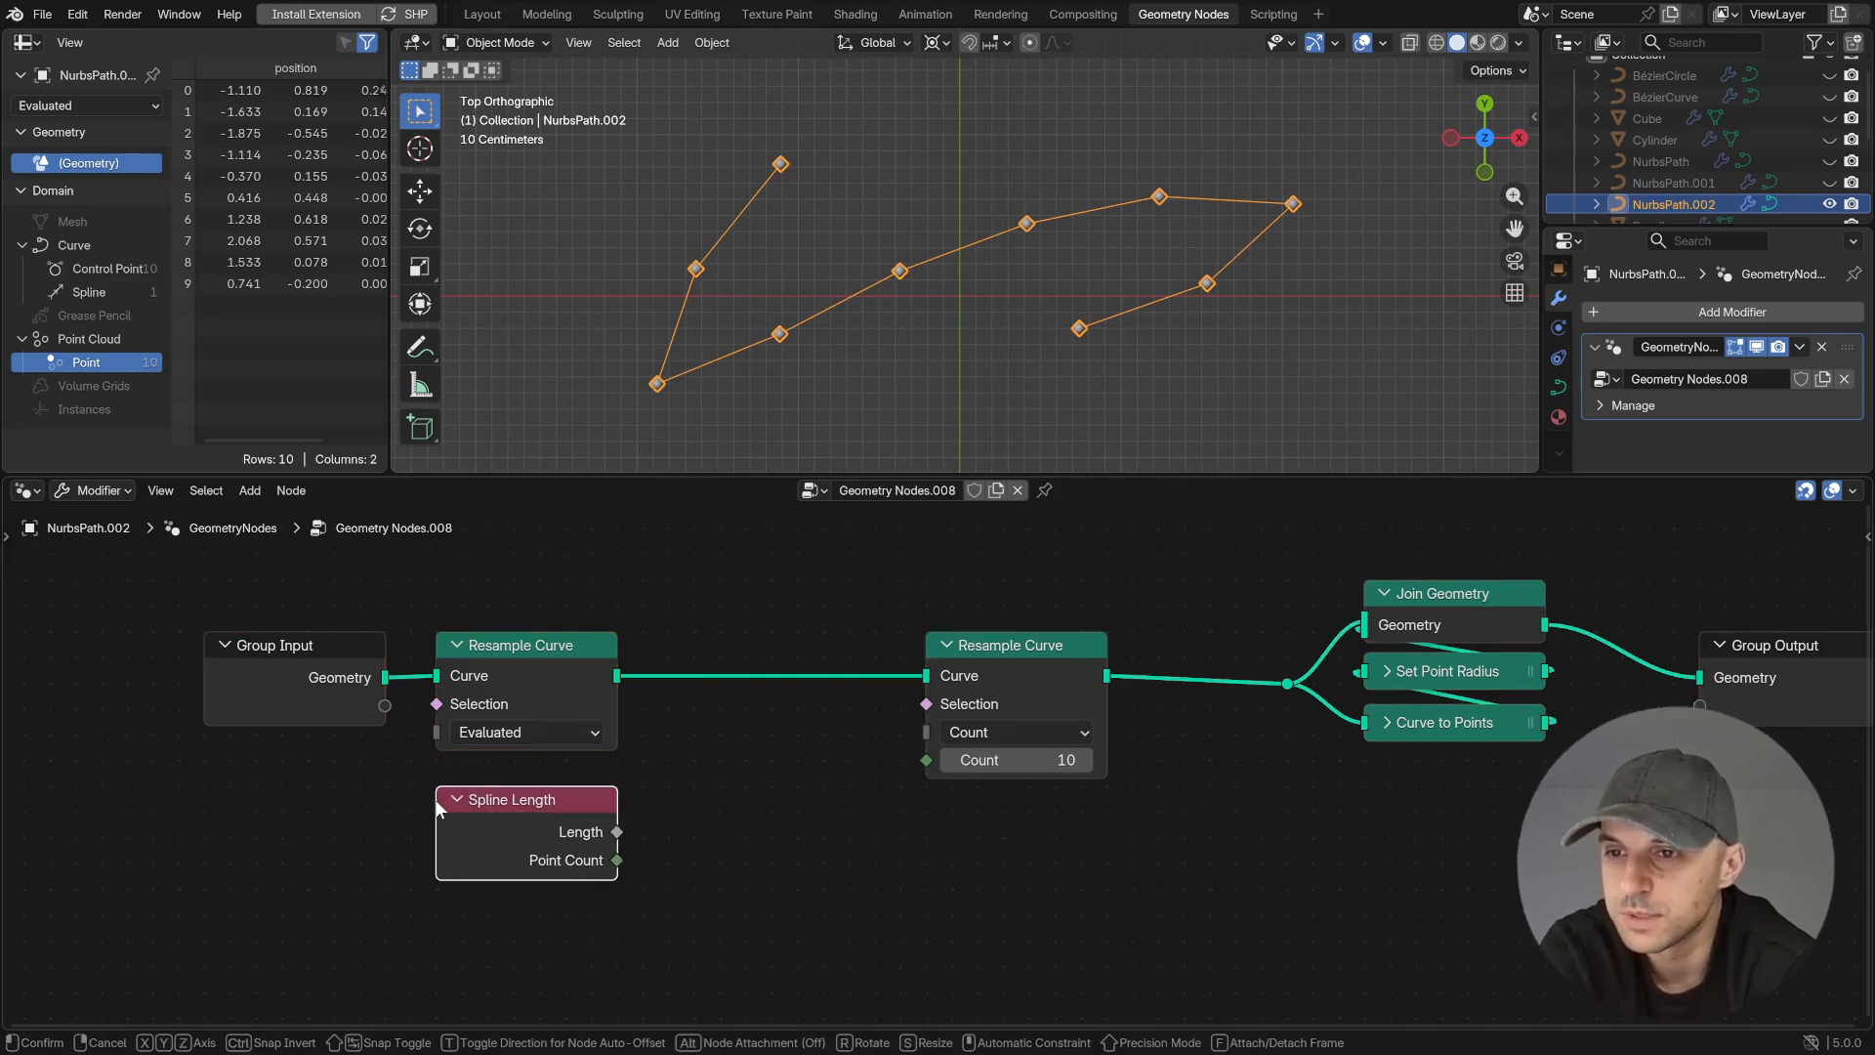
left_click(428, 788)
left_click_drag(617, 859, 810, 823)
left_click_drag(922, 766, 922, 765)
- Toggle muting of the second Resample Curve to compare the original and redistributed curve points
left_click(1035, 644)
key("m")
key("m")
key("m")
key("m")
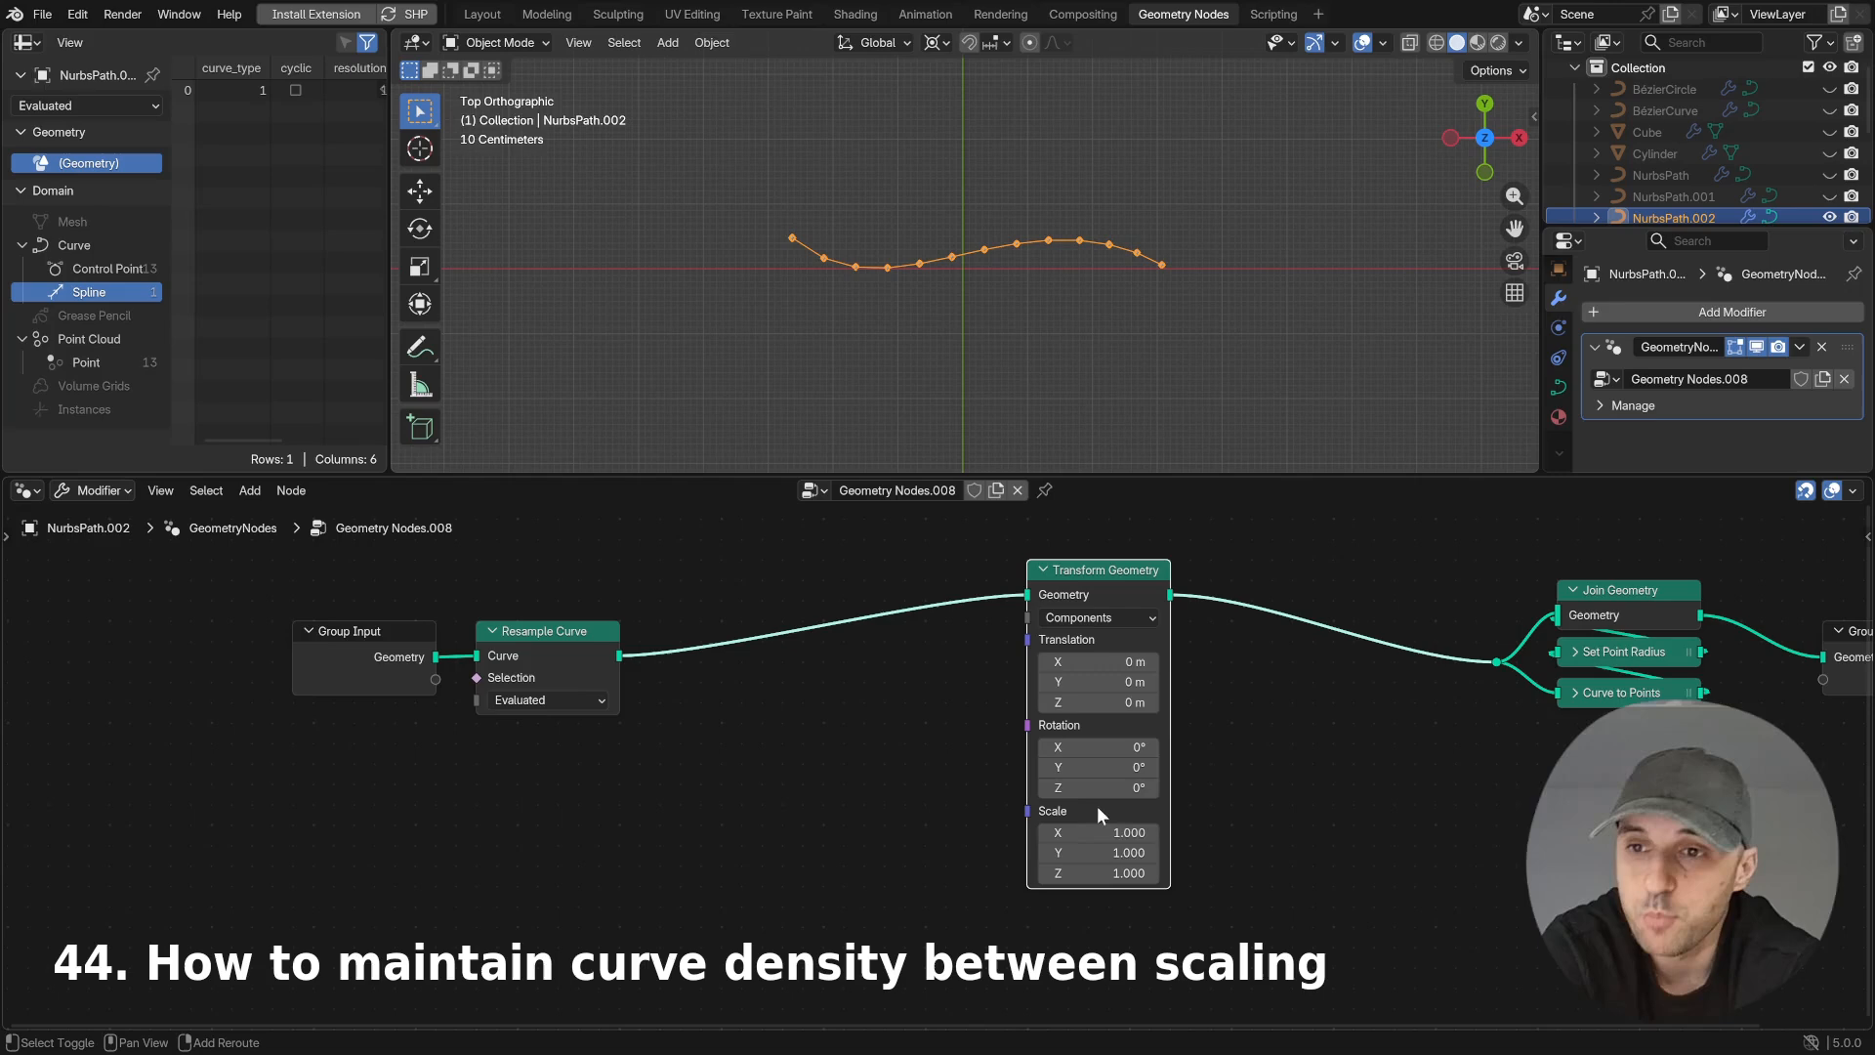
- Insert a Capture Attribute node between Resample Curve and Transform Geometry
mouse_move(1100, 832)
left_mouse_down()
mouse_move(1299, 832)
mouse_move(1080, 835)
left_mouse_up()
key("shift+a")
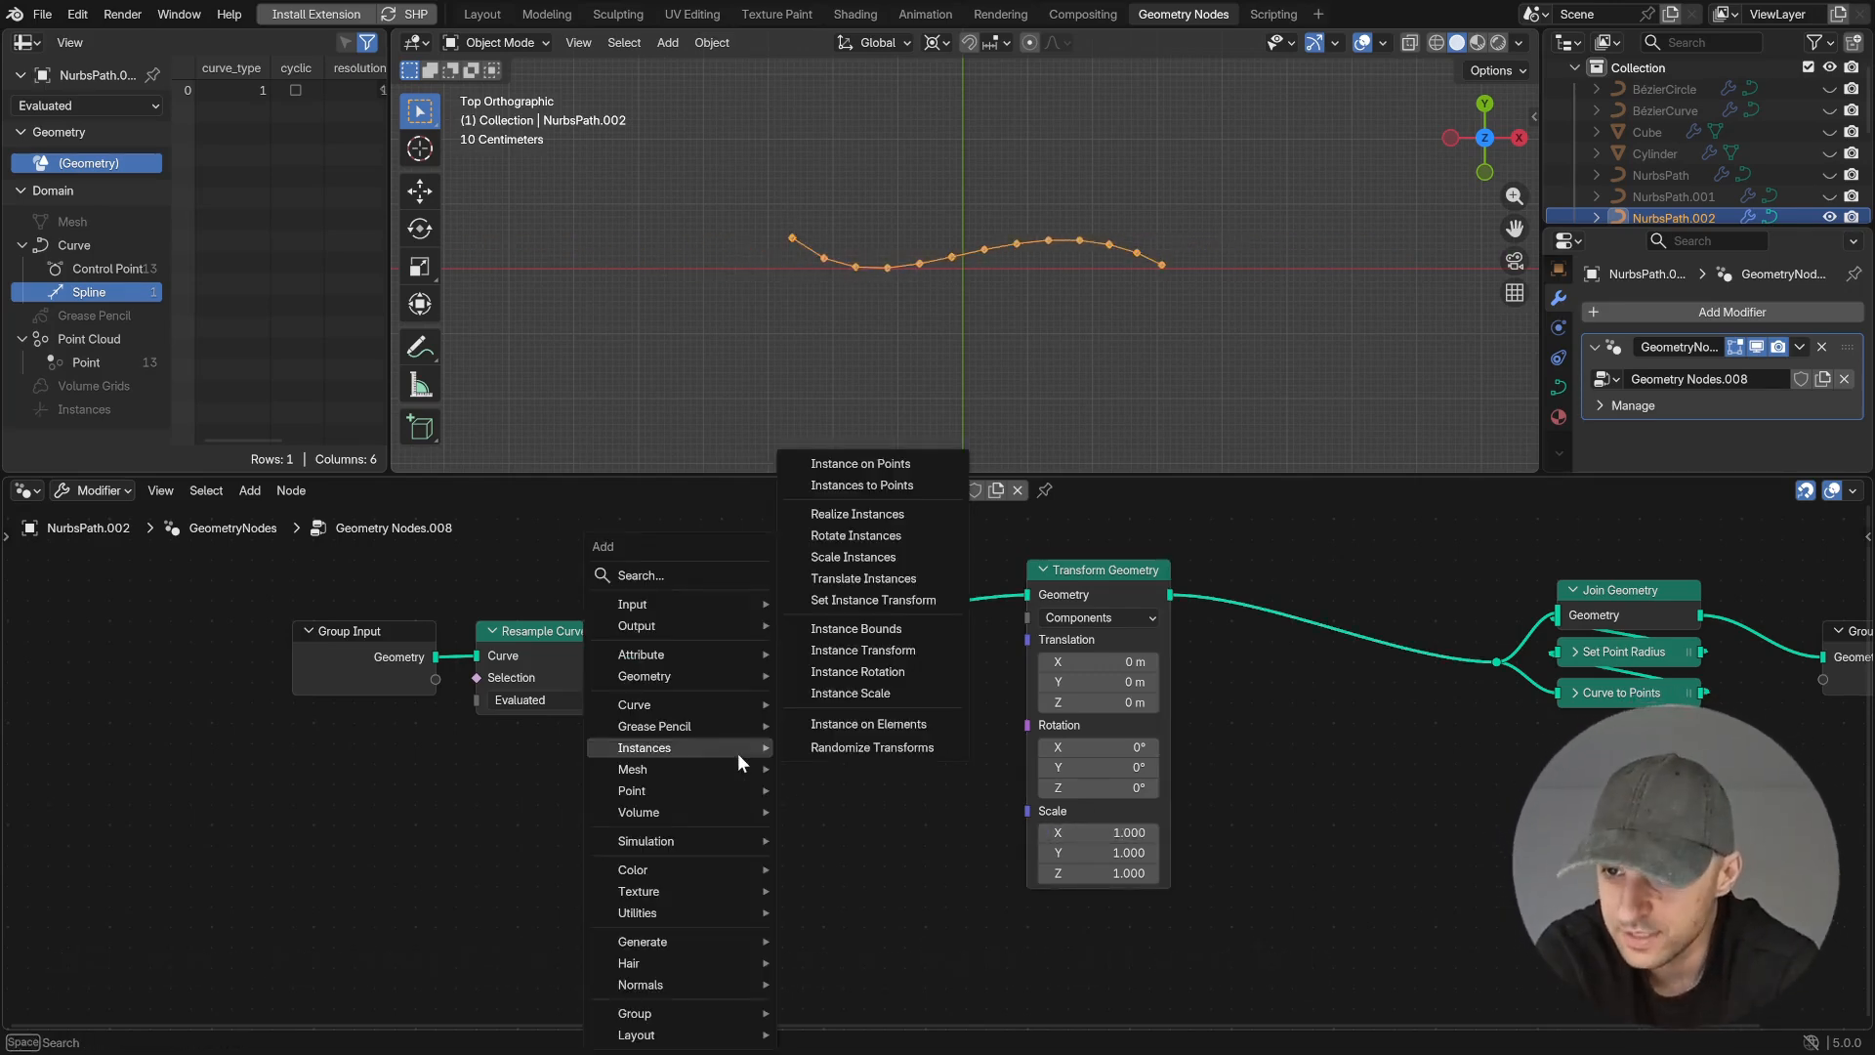
type("CAPT")
key("Return")
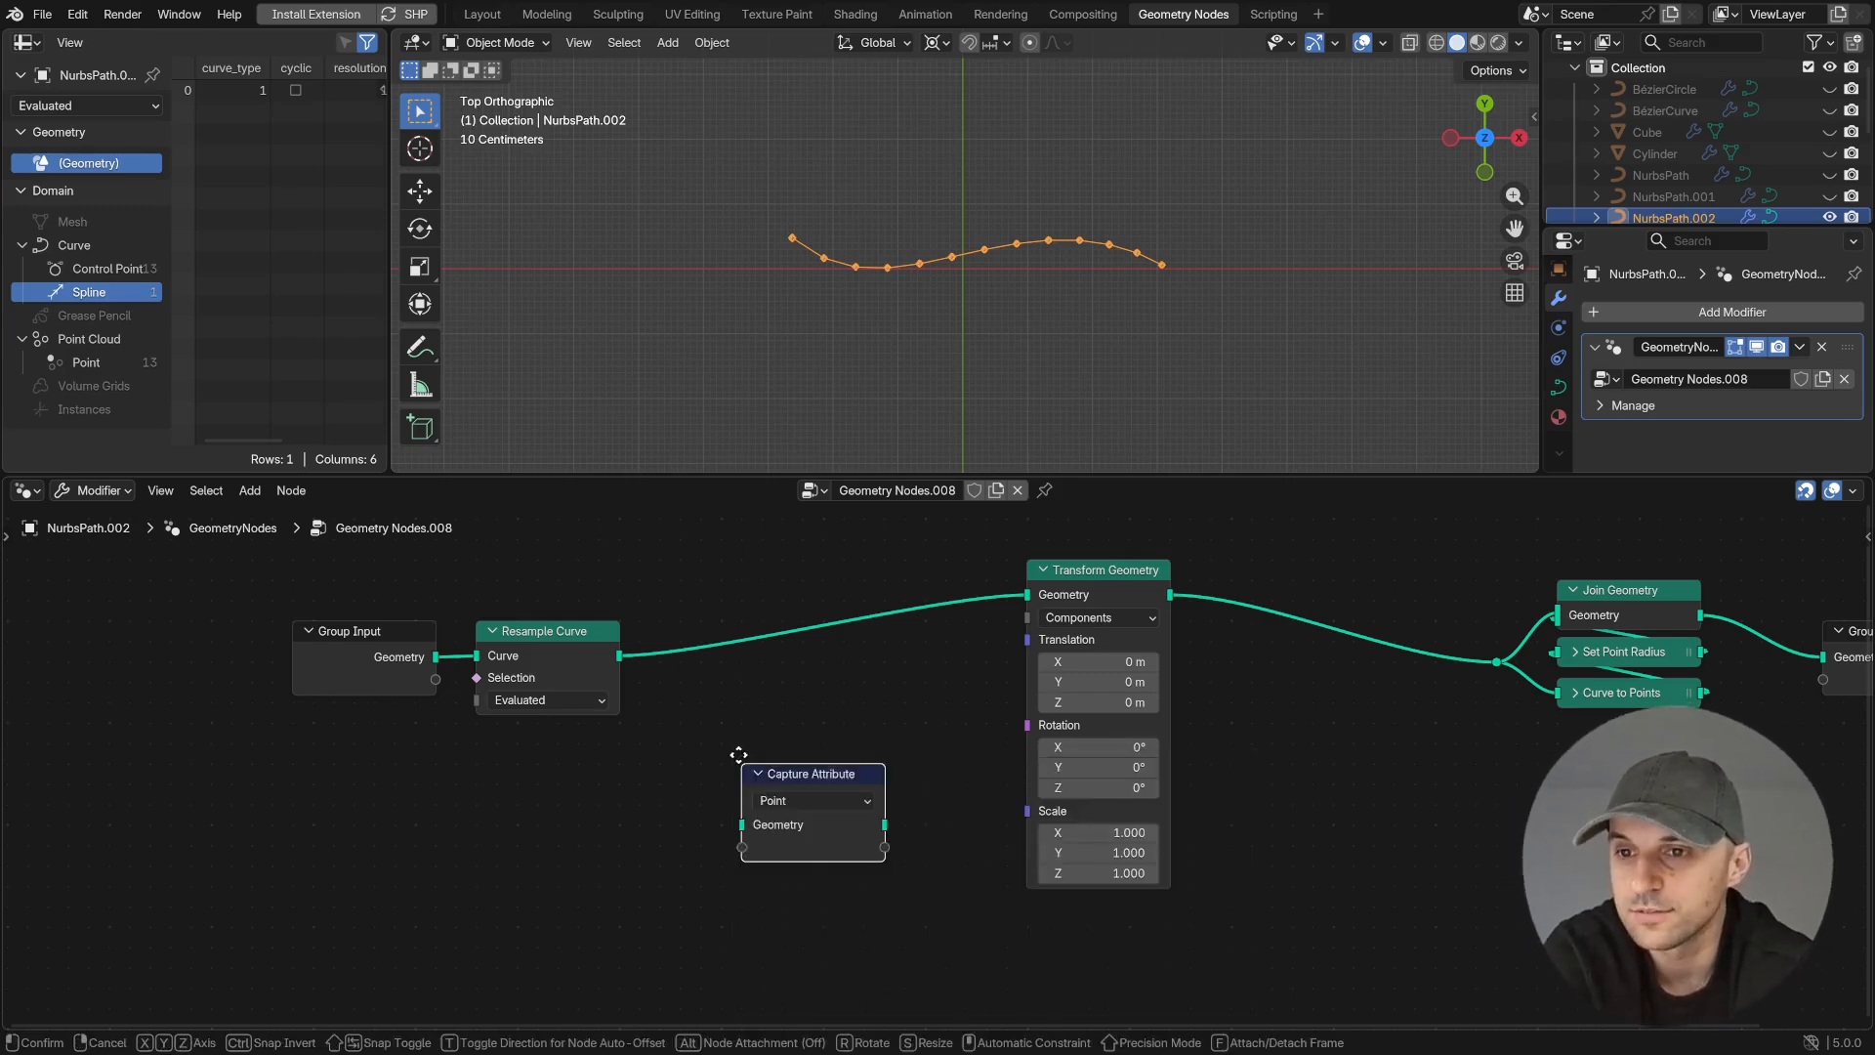
left_click(800, 725)
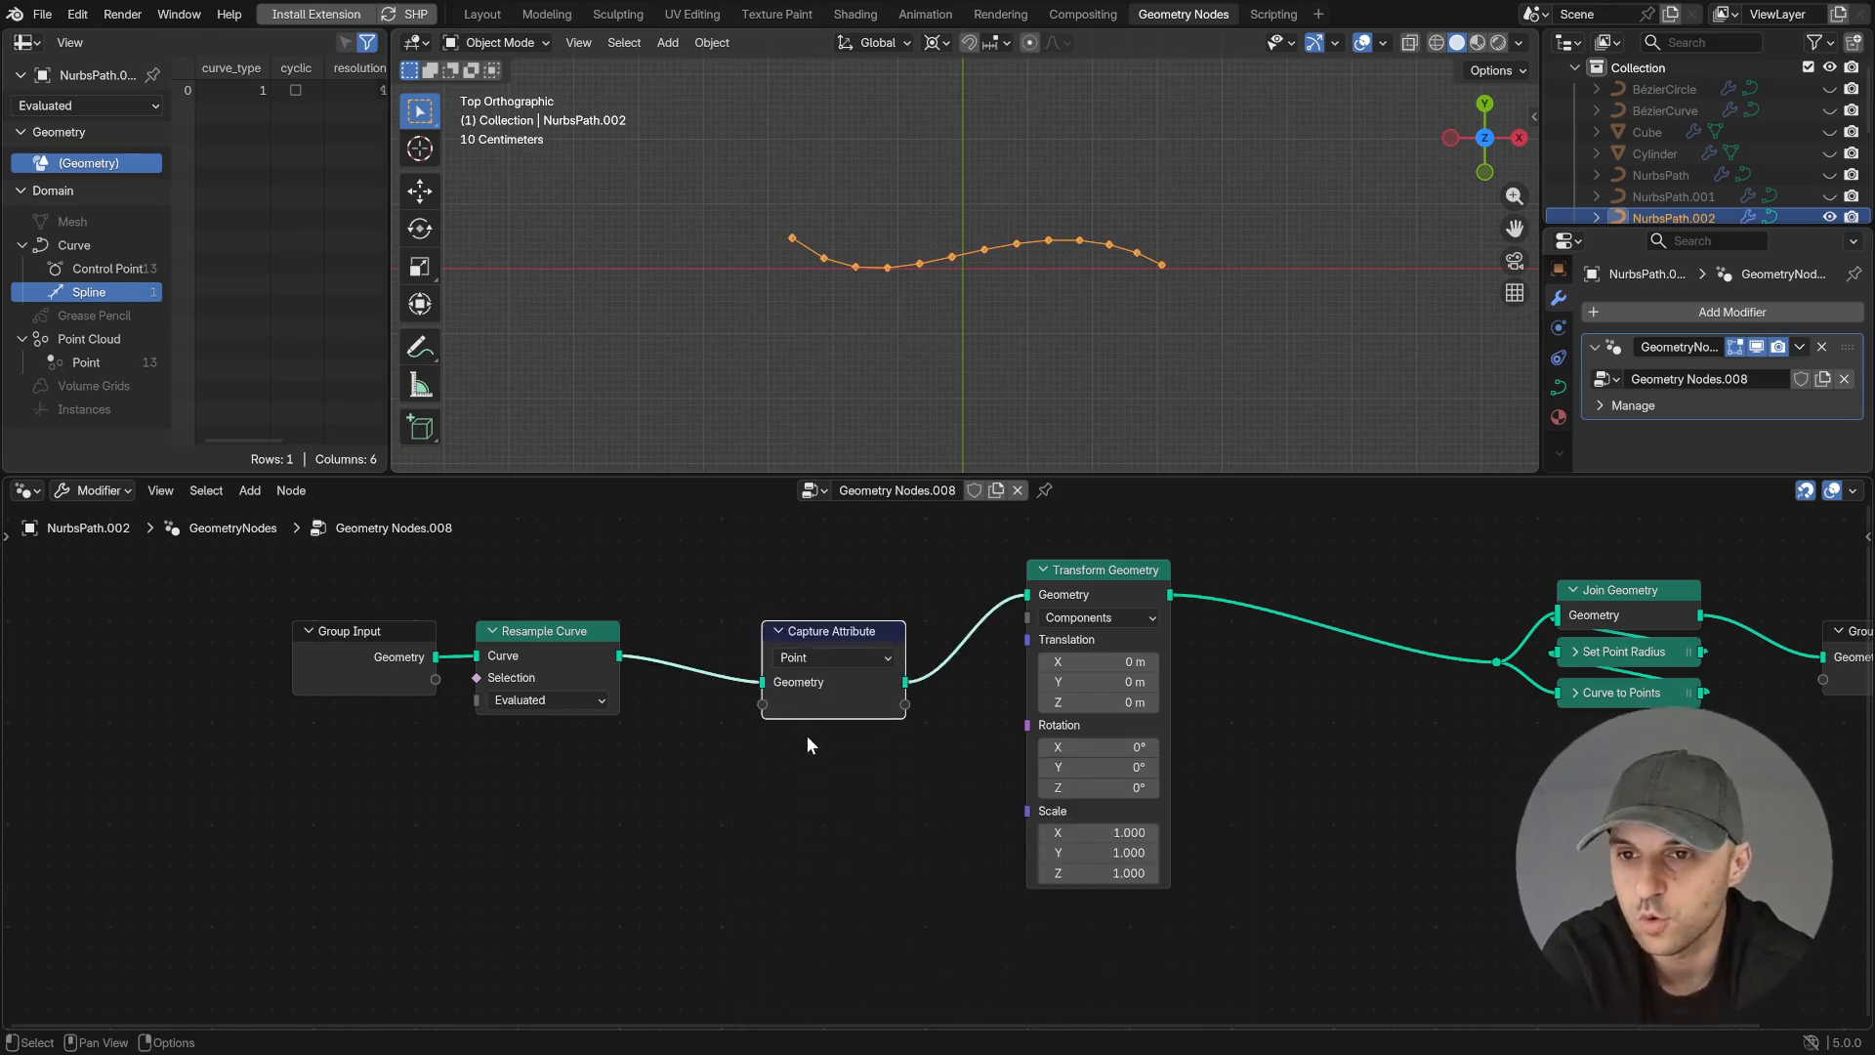
- Add a Spline Length node below Group Input
middle_click_drag(828, 706, 999, 774)
key("shift+a")
type("spline")
key("Return")
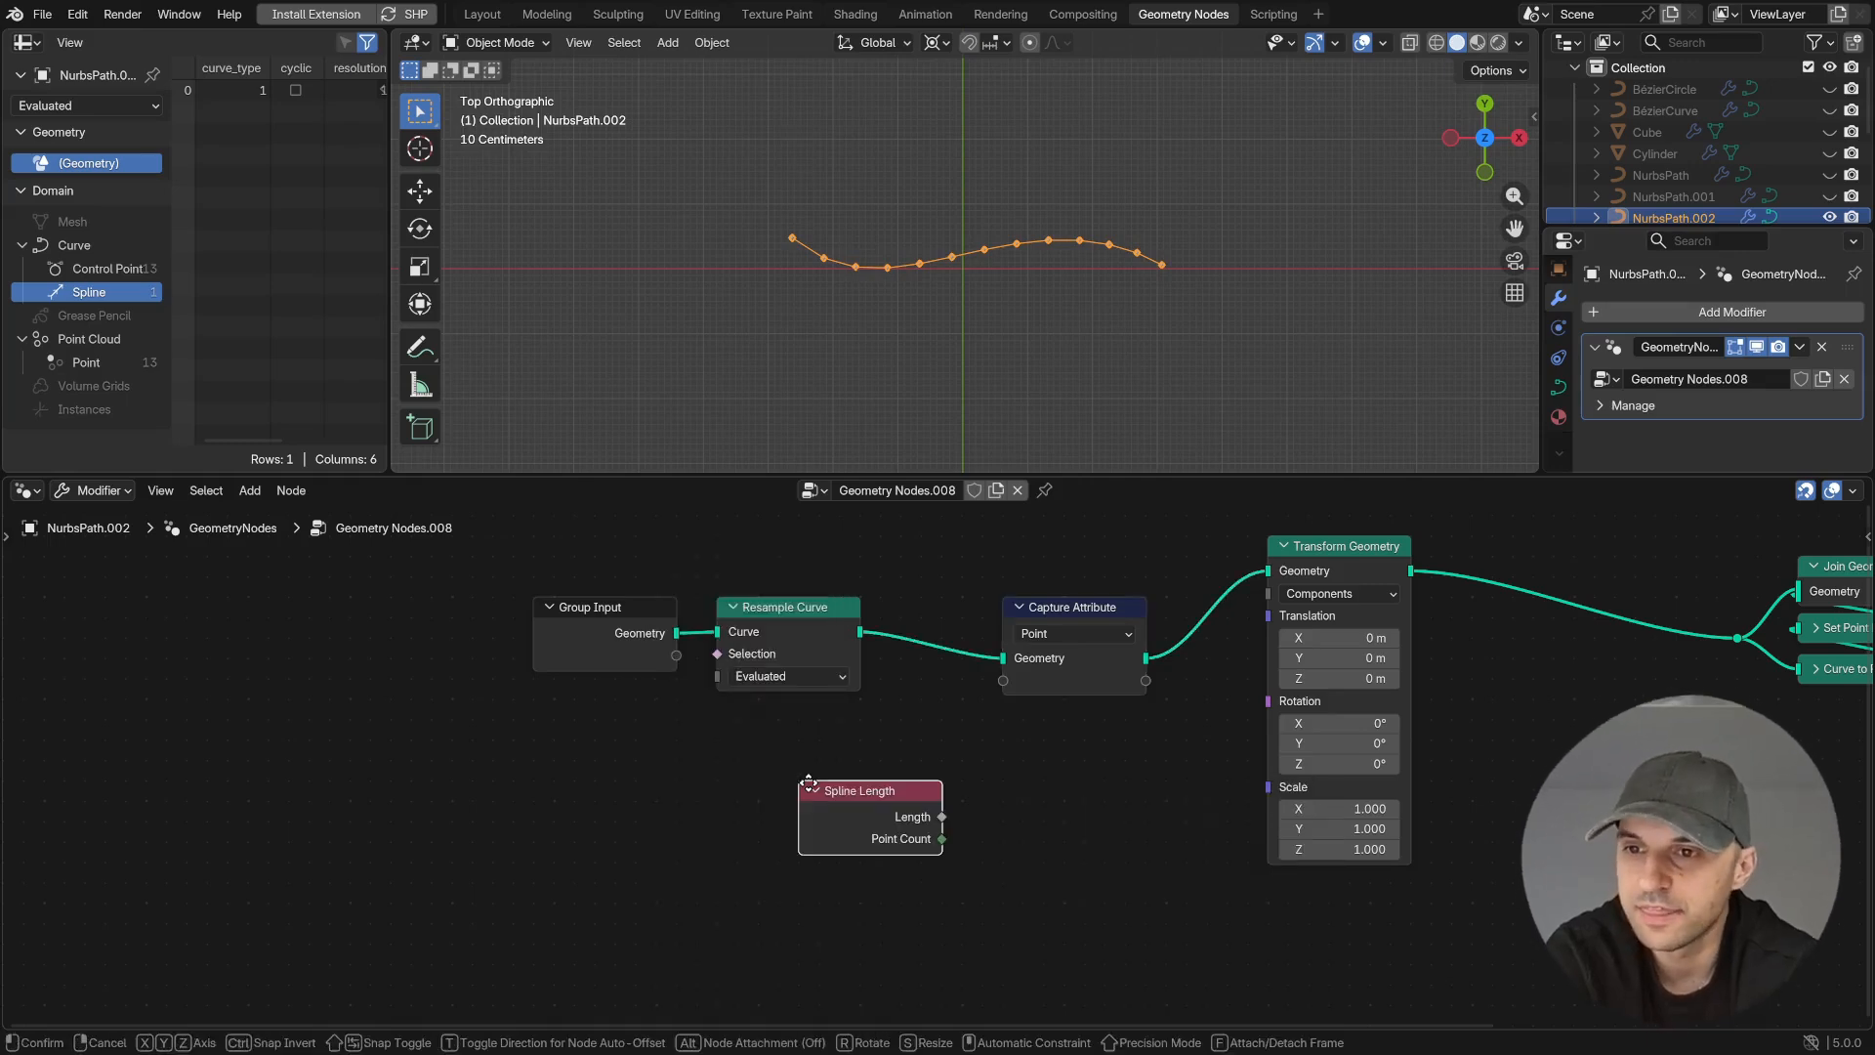
left_click(544, 824)
middle_click_drag(607, 822, 536, 750)
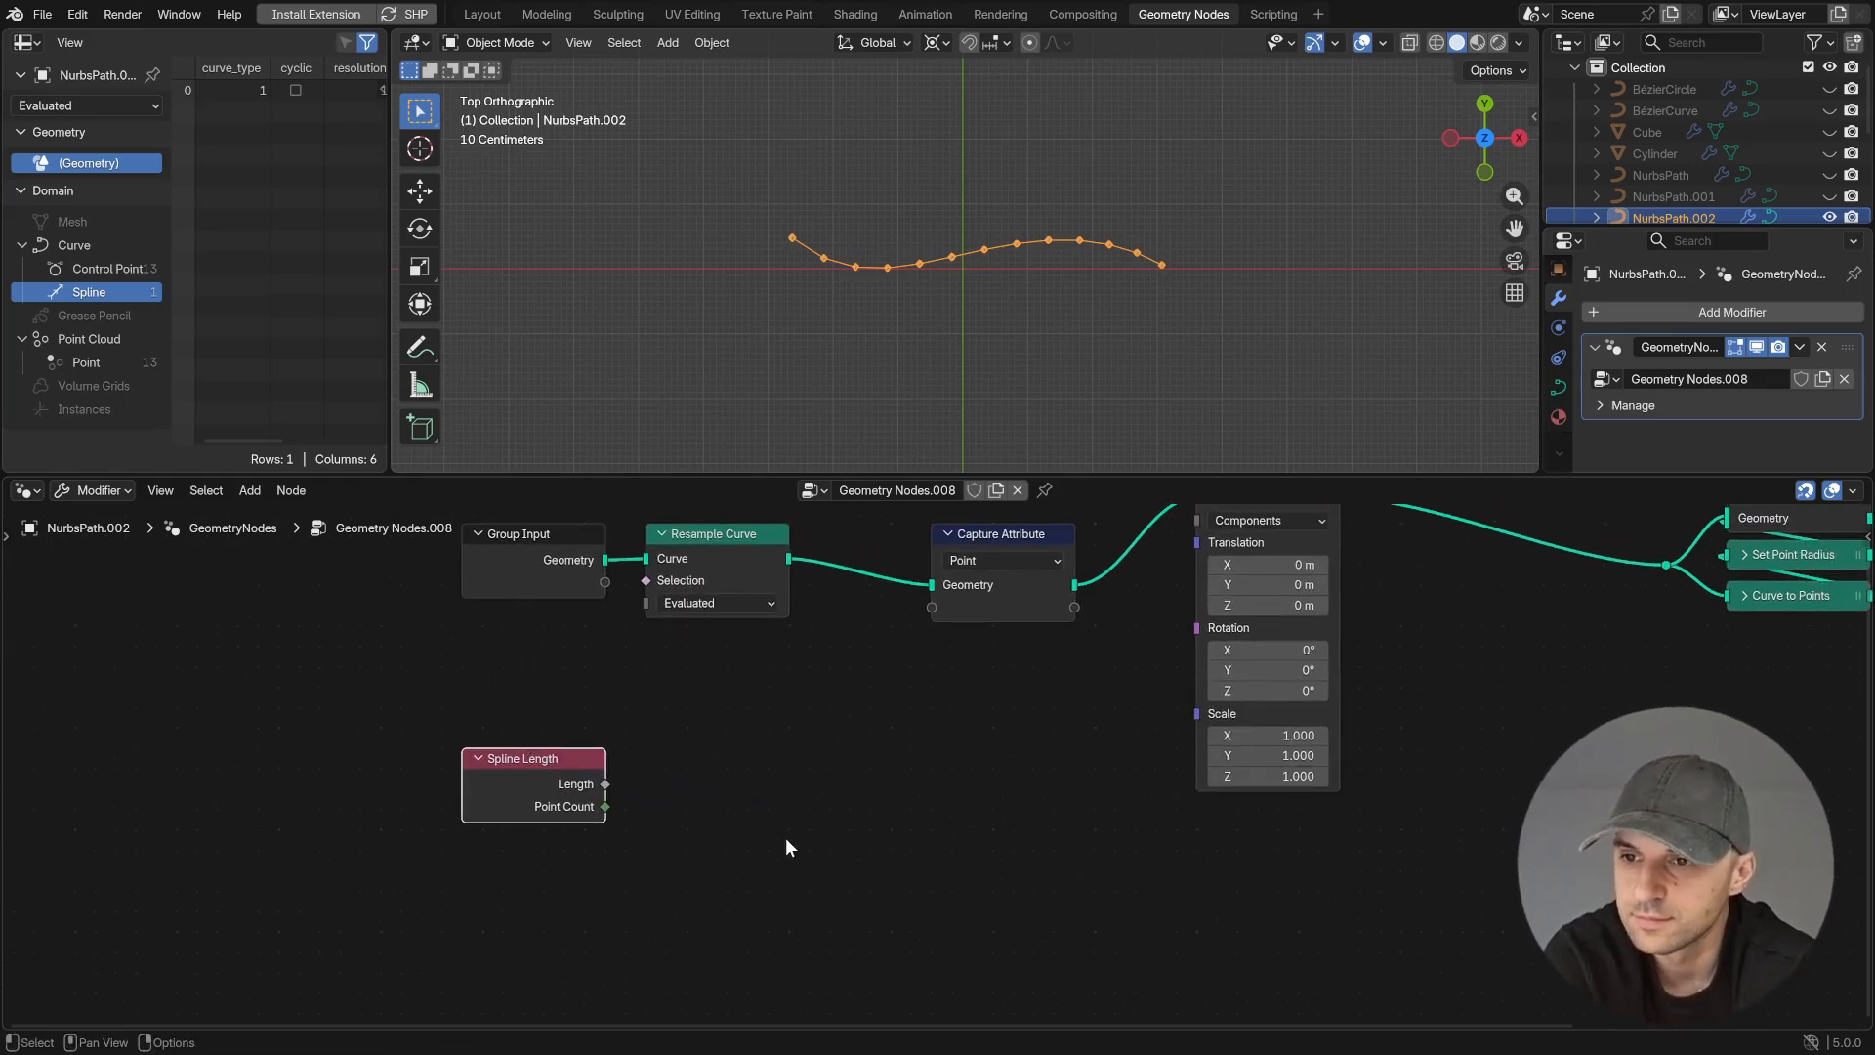
- Add a Divide math node that divides the Spline Length node's Length by its Point Count
left_click_drag(606, 785, 705, 721)
type("div")
key("Return")
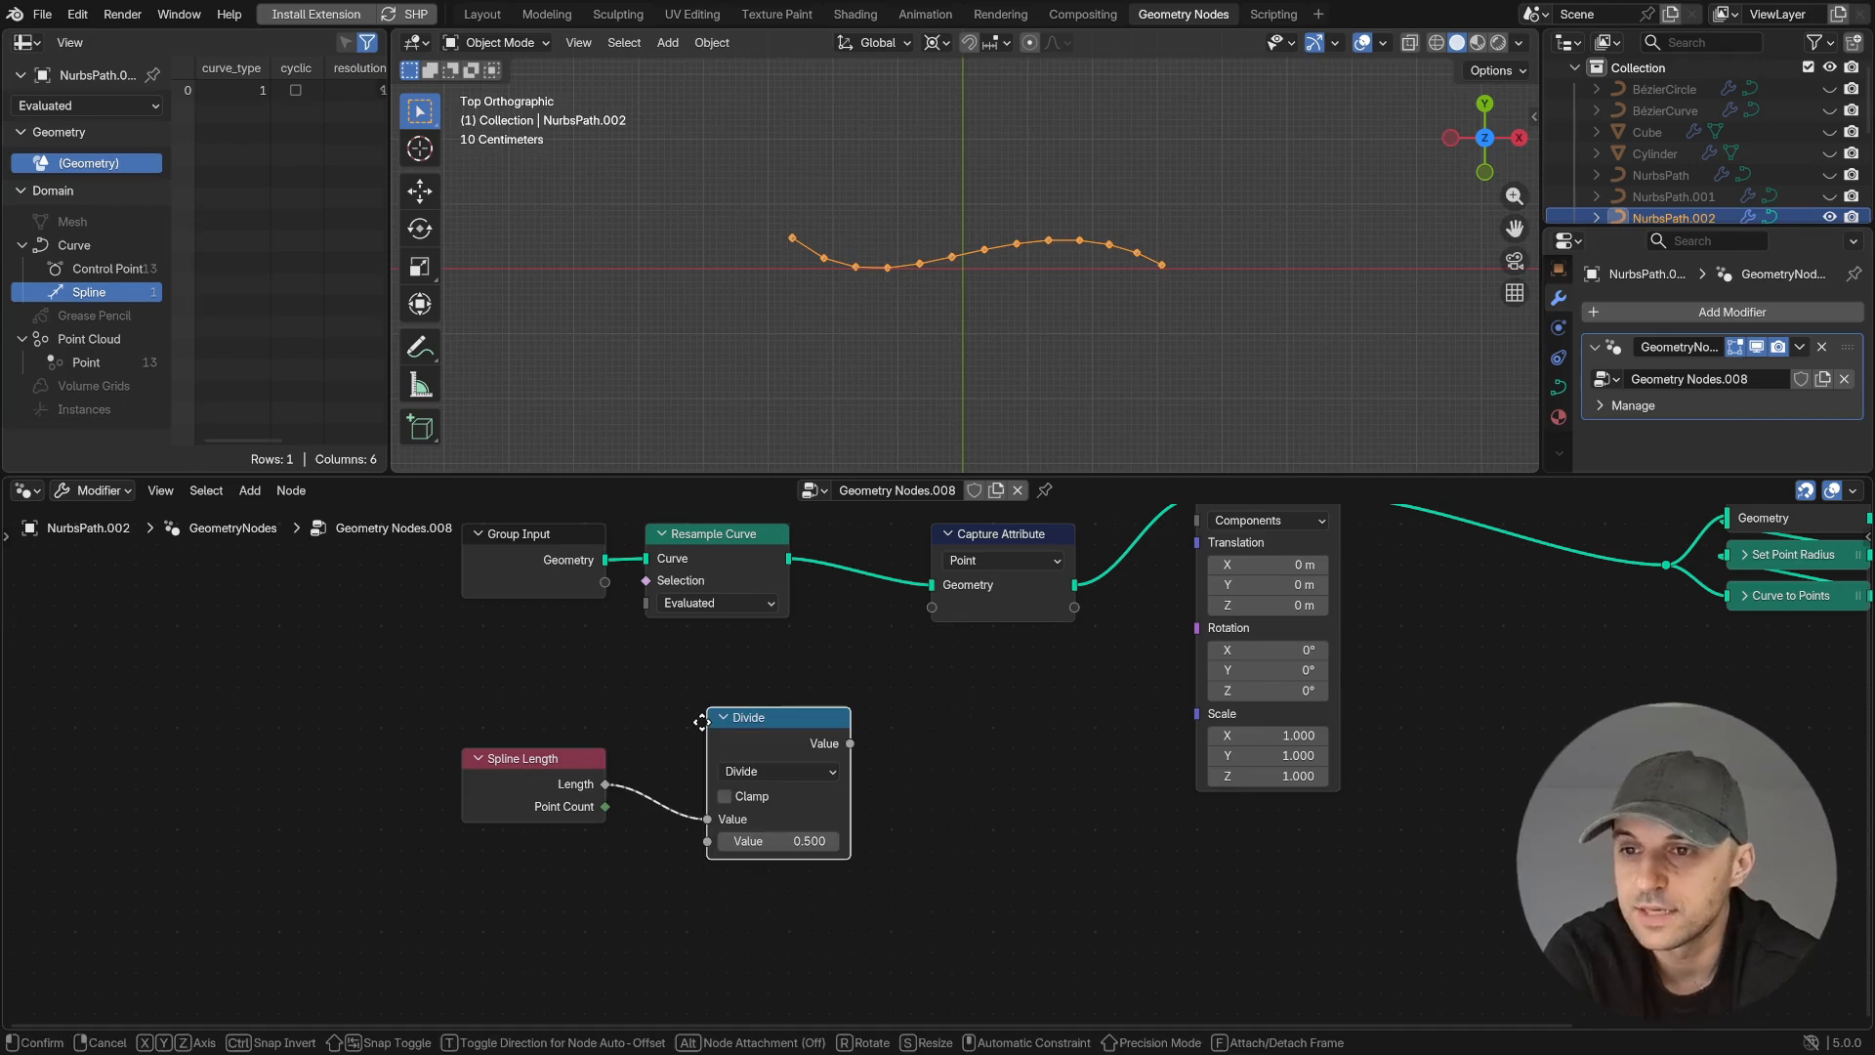
left_click(865, 700)
left_click_drag(606, 807, 670, 817)
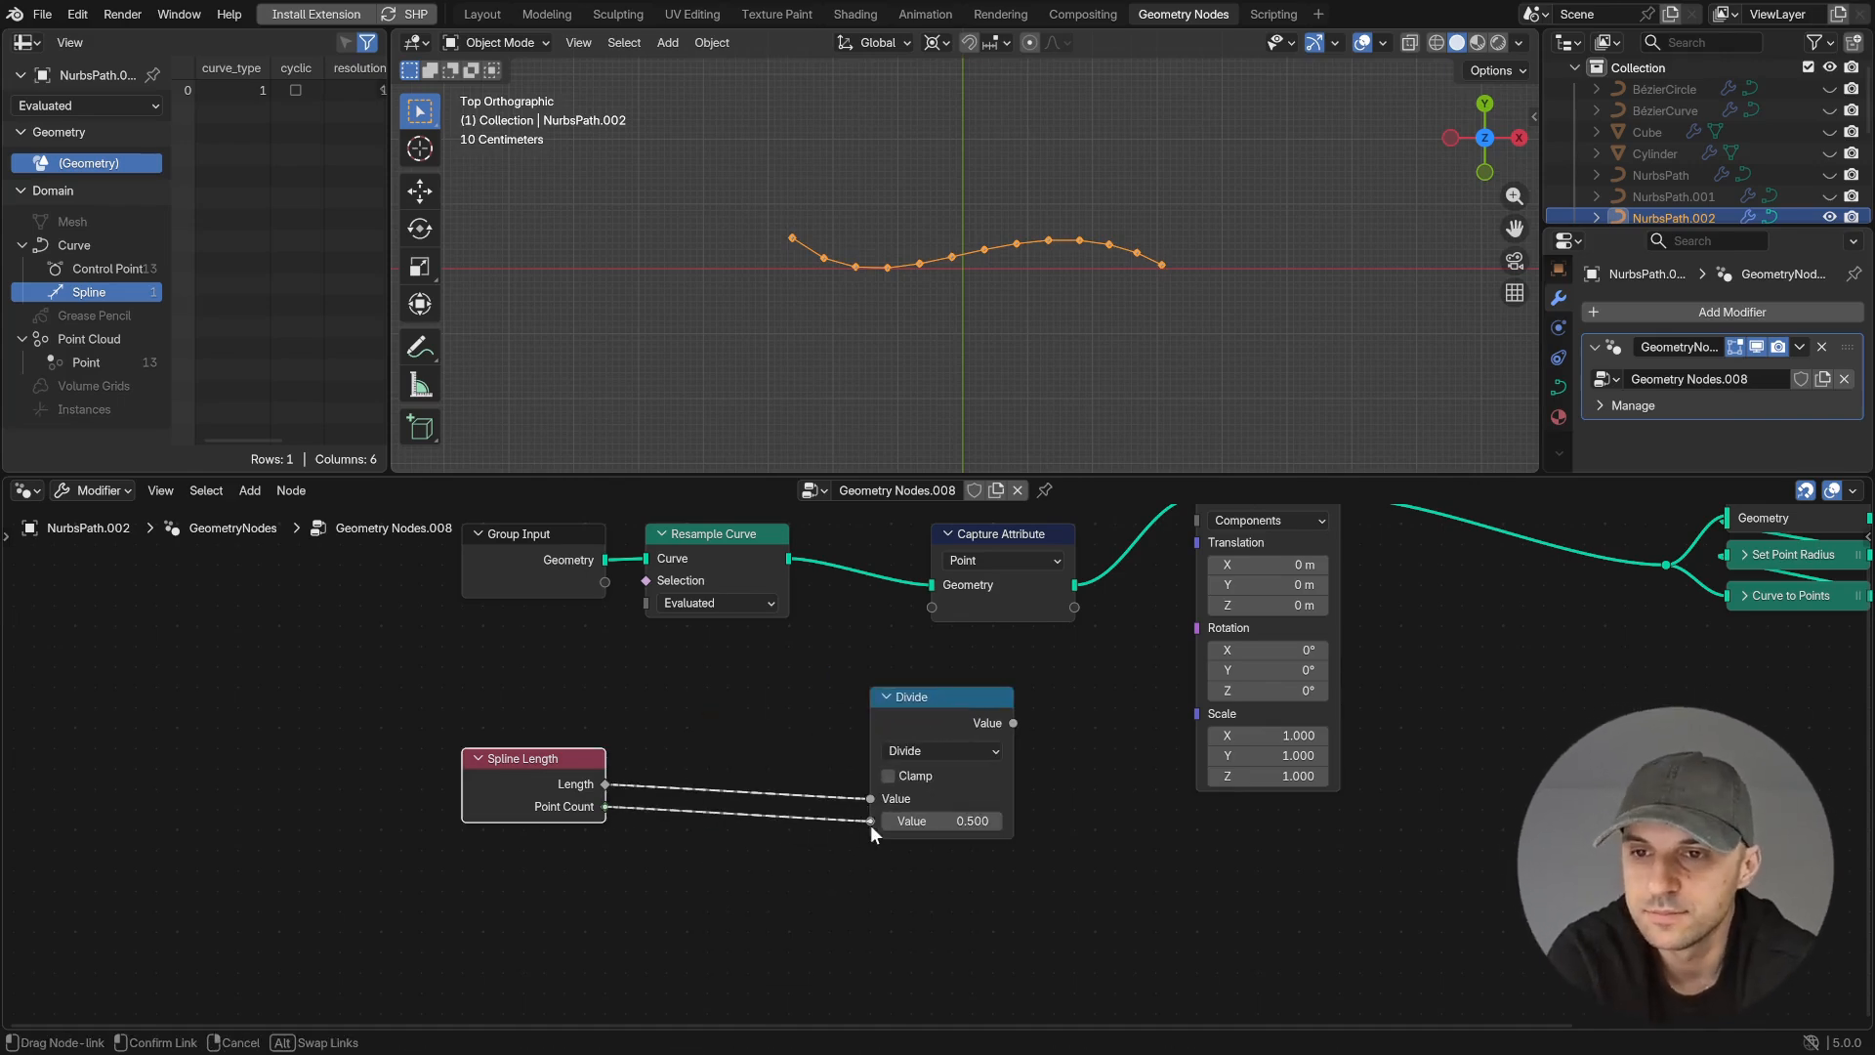
left_click_drag(870, 824, 870, 821)
- Insert a Subtract math node between Point Count and Divide, subtracting 1
key("shift+a")
type("sub")
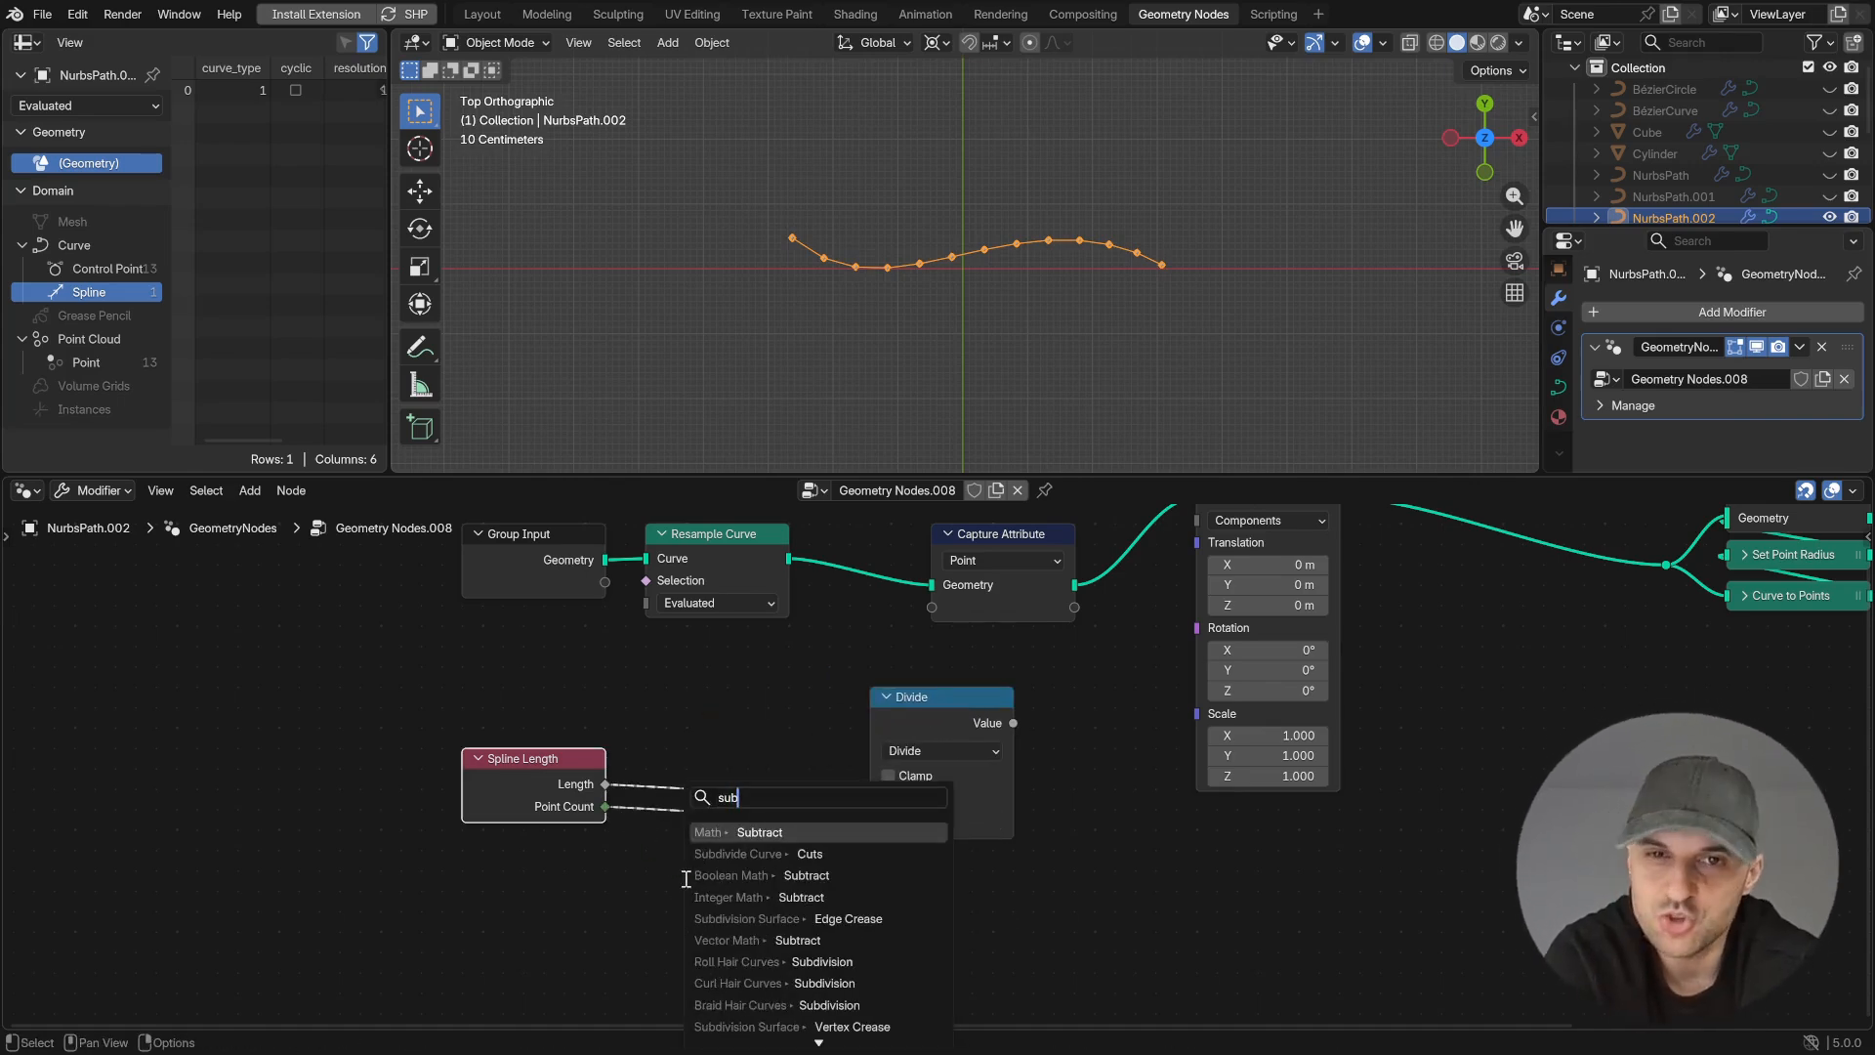
left_click(742, 832)
left_click(683, 916)
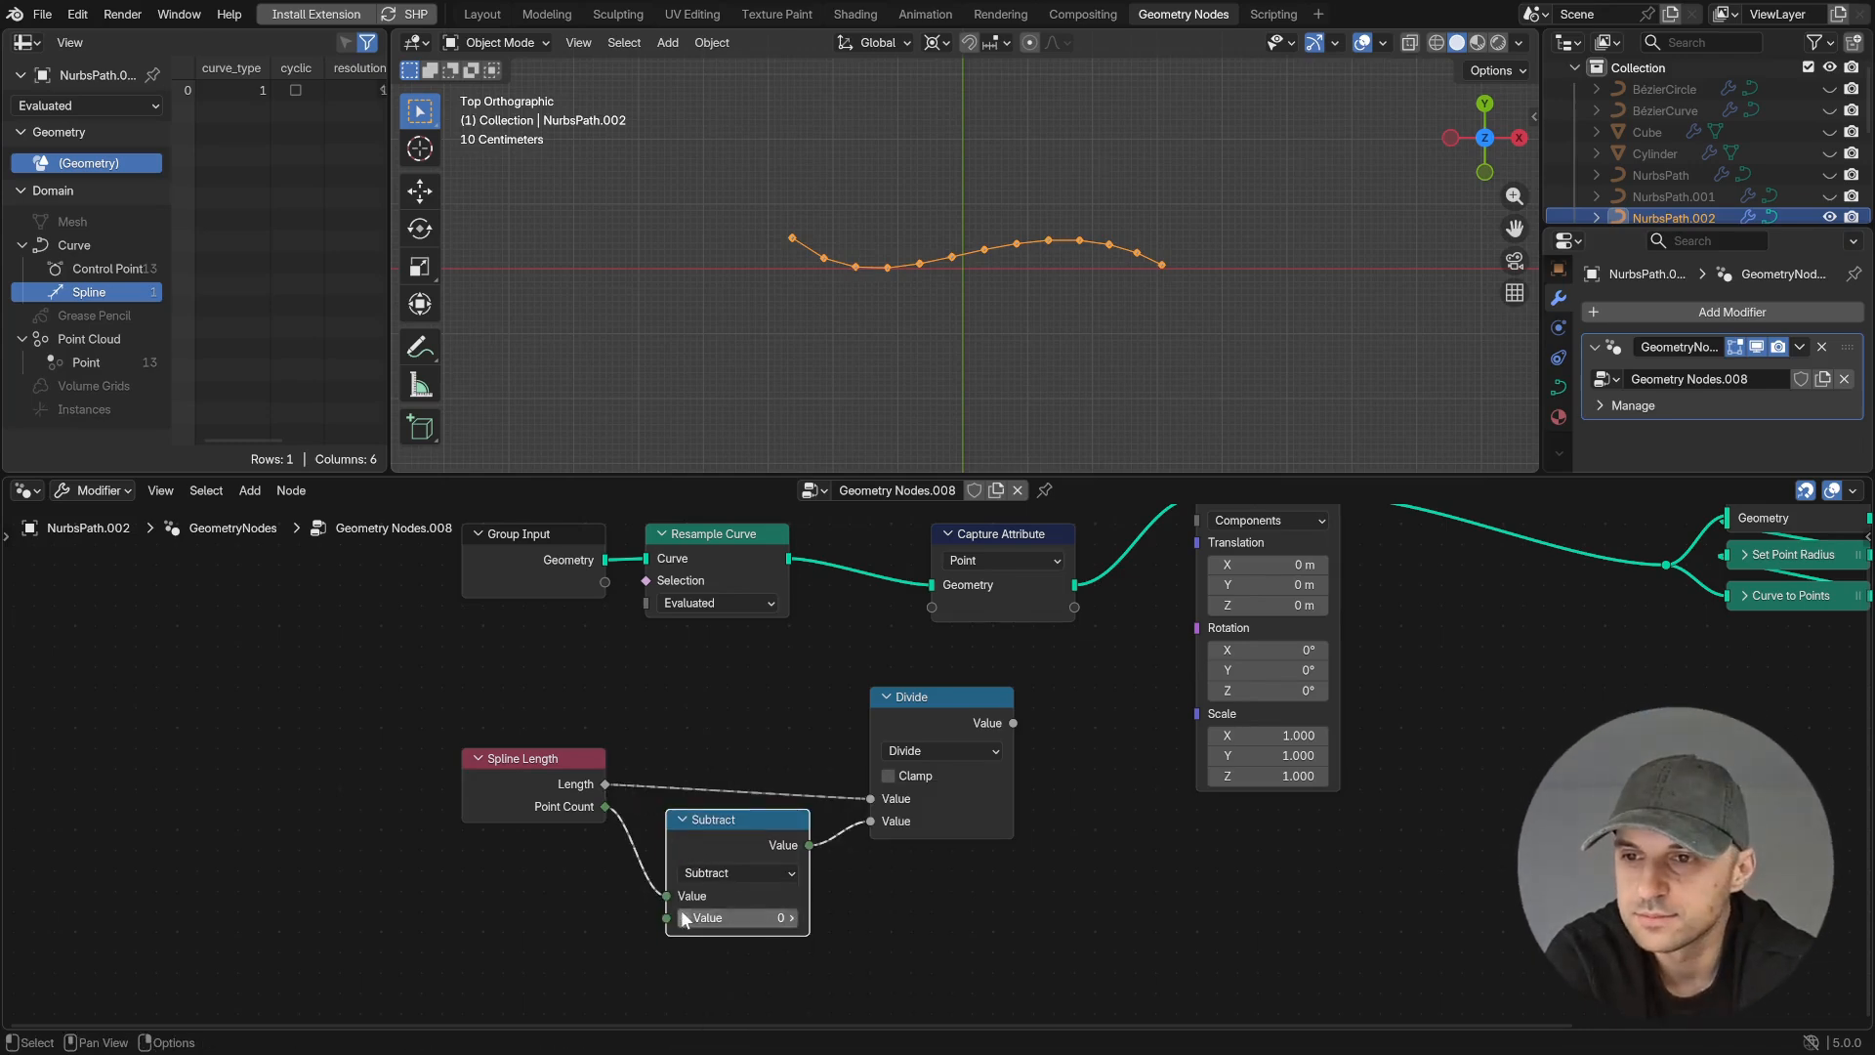
- Capture the Divide result in the Capture Attribute node and shift the Spline Length, Subtract and Divide nodes away from it
left_click_drag(1015, 724, 933, 609)
left_click_drag(1003, 947, 533, 745)
key("g")
left_click(927, 745)
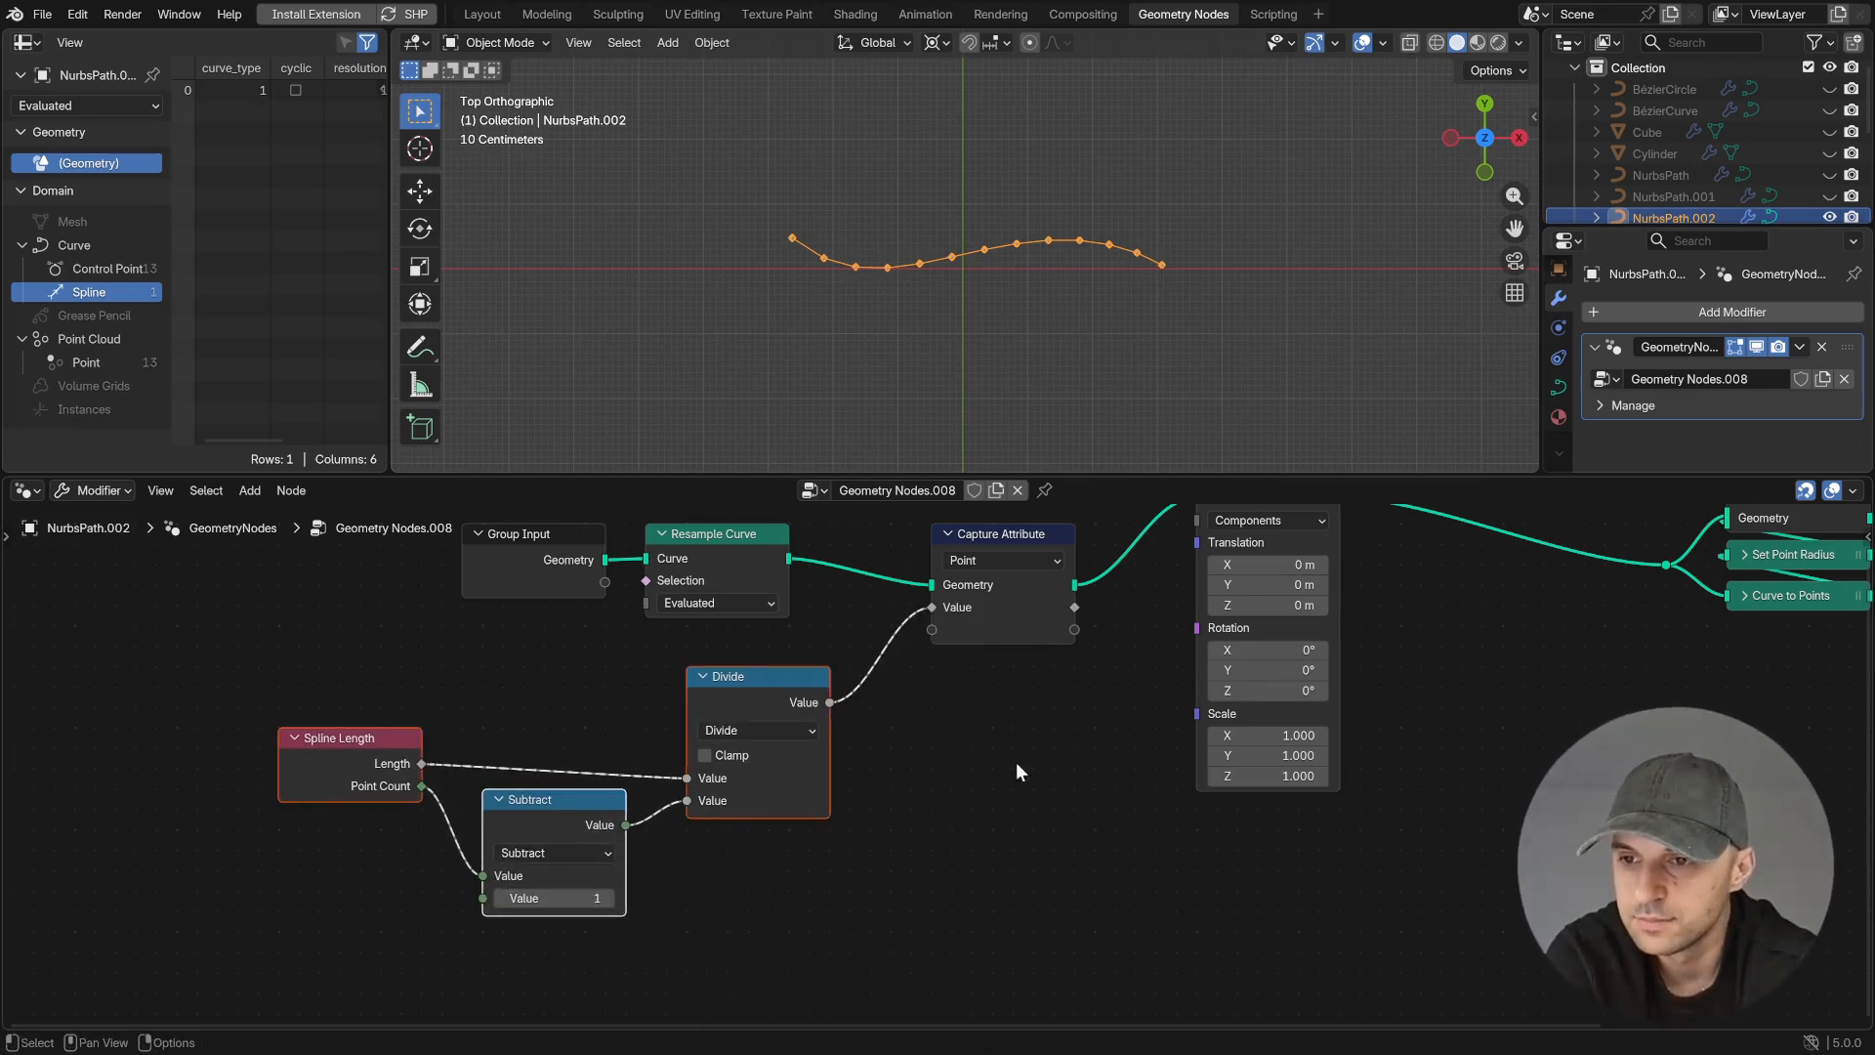
- Insert a second Resample Curve node between Transform Geometry and Join Geometry and set its mode to Length
middle_click_drag(1184, 799, 1030, 893)
middle_click_drag(1293, 667, 1121, 687)
scroll(1172, 684, "up", 2)
key("shift+a")
type("res")
key("Return")
left_click(1186, 556)
left_click(1250, 661)
left_click(1211, 708)
left_click(1264, 603)
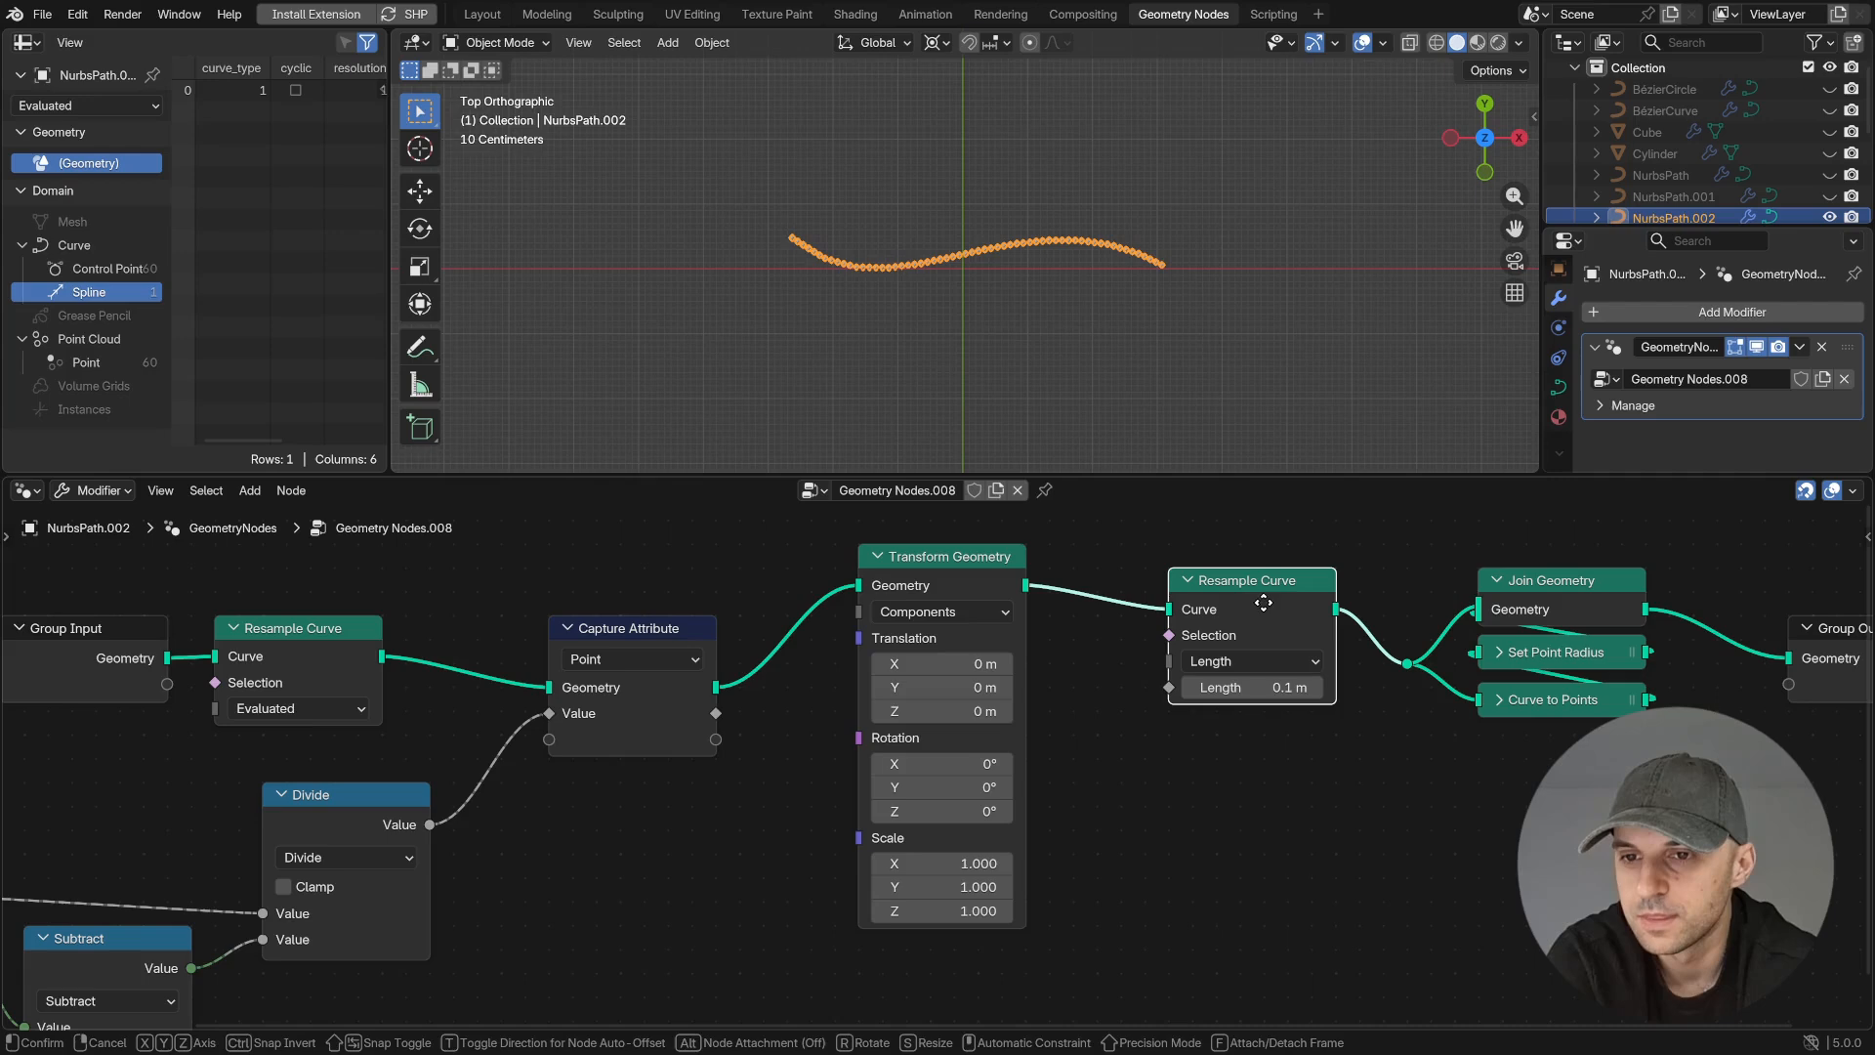
- Drive the second Resample Curve's Length with the captured value and set Transform Geometry's X scale to 2.550
left_click_drag(716, 713, 778, 715)
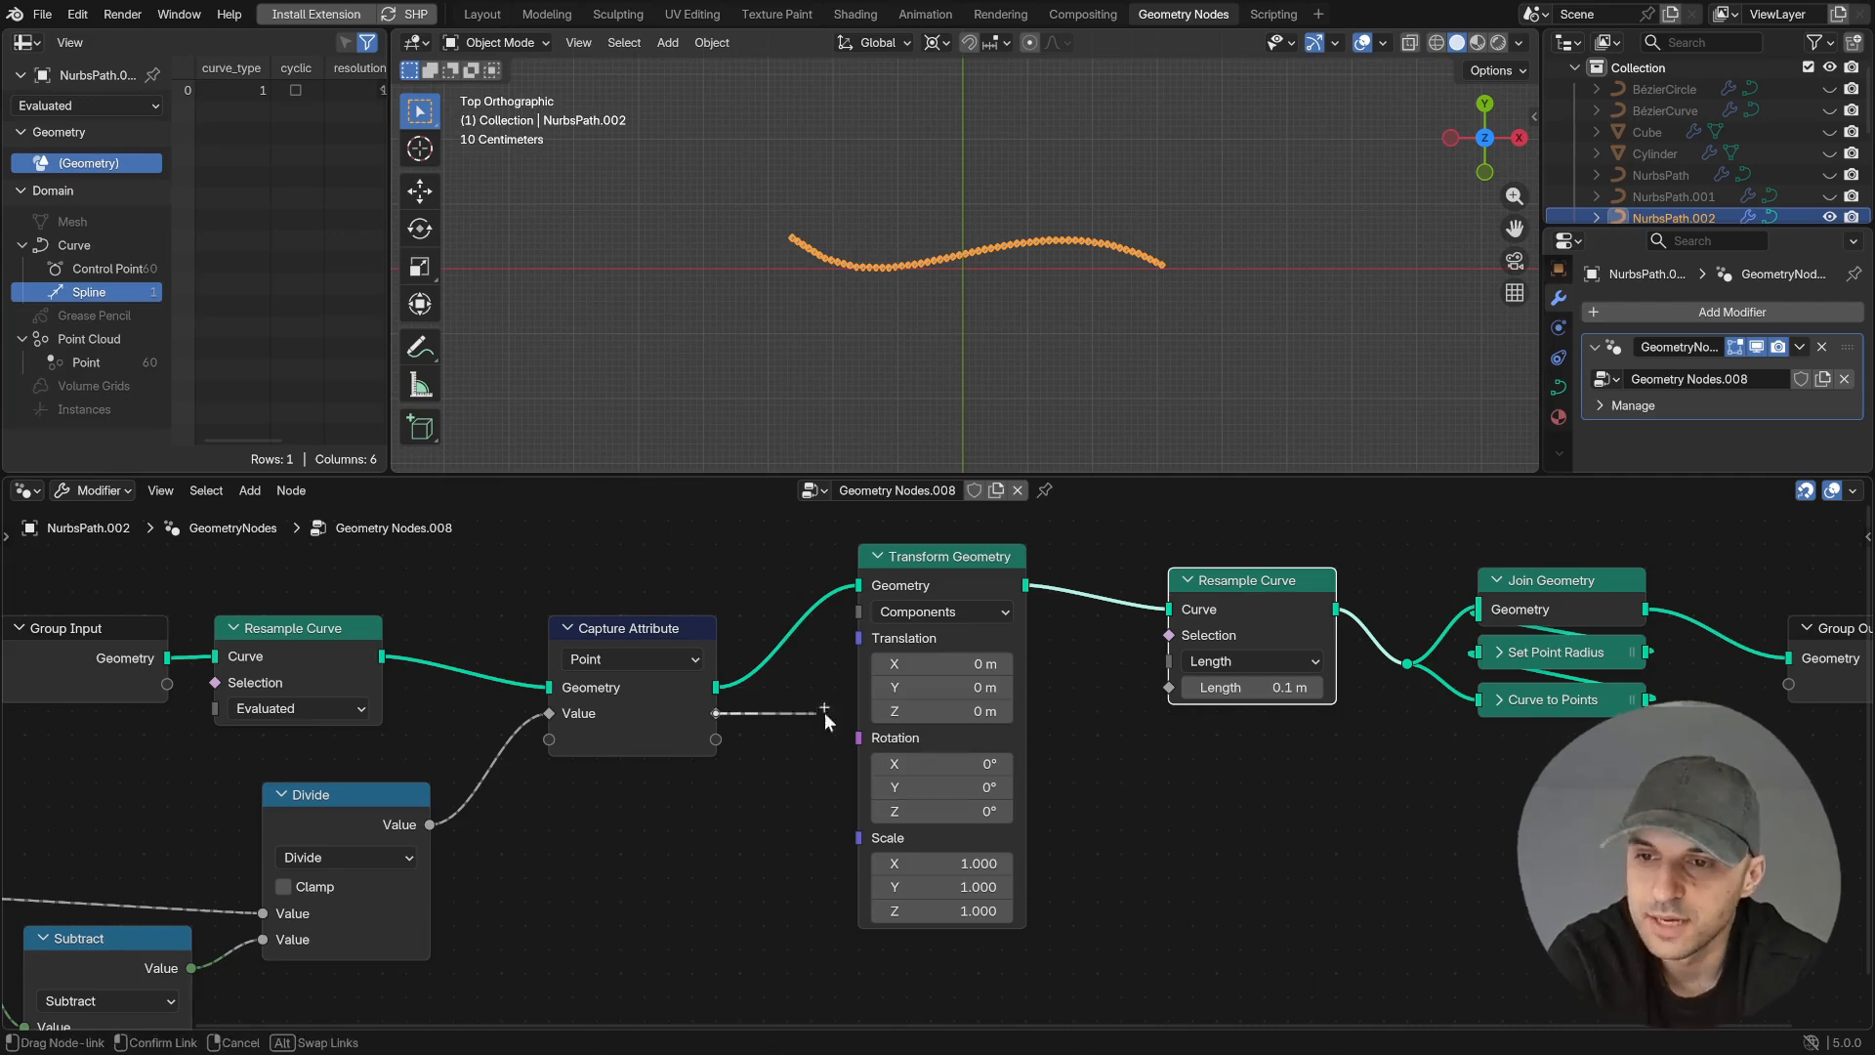
left_click_drag(1127, 687, 1158, 690)
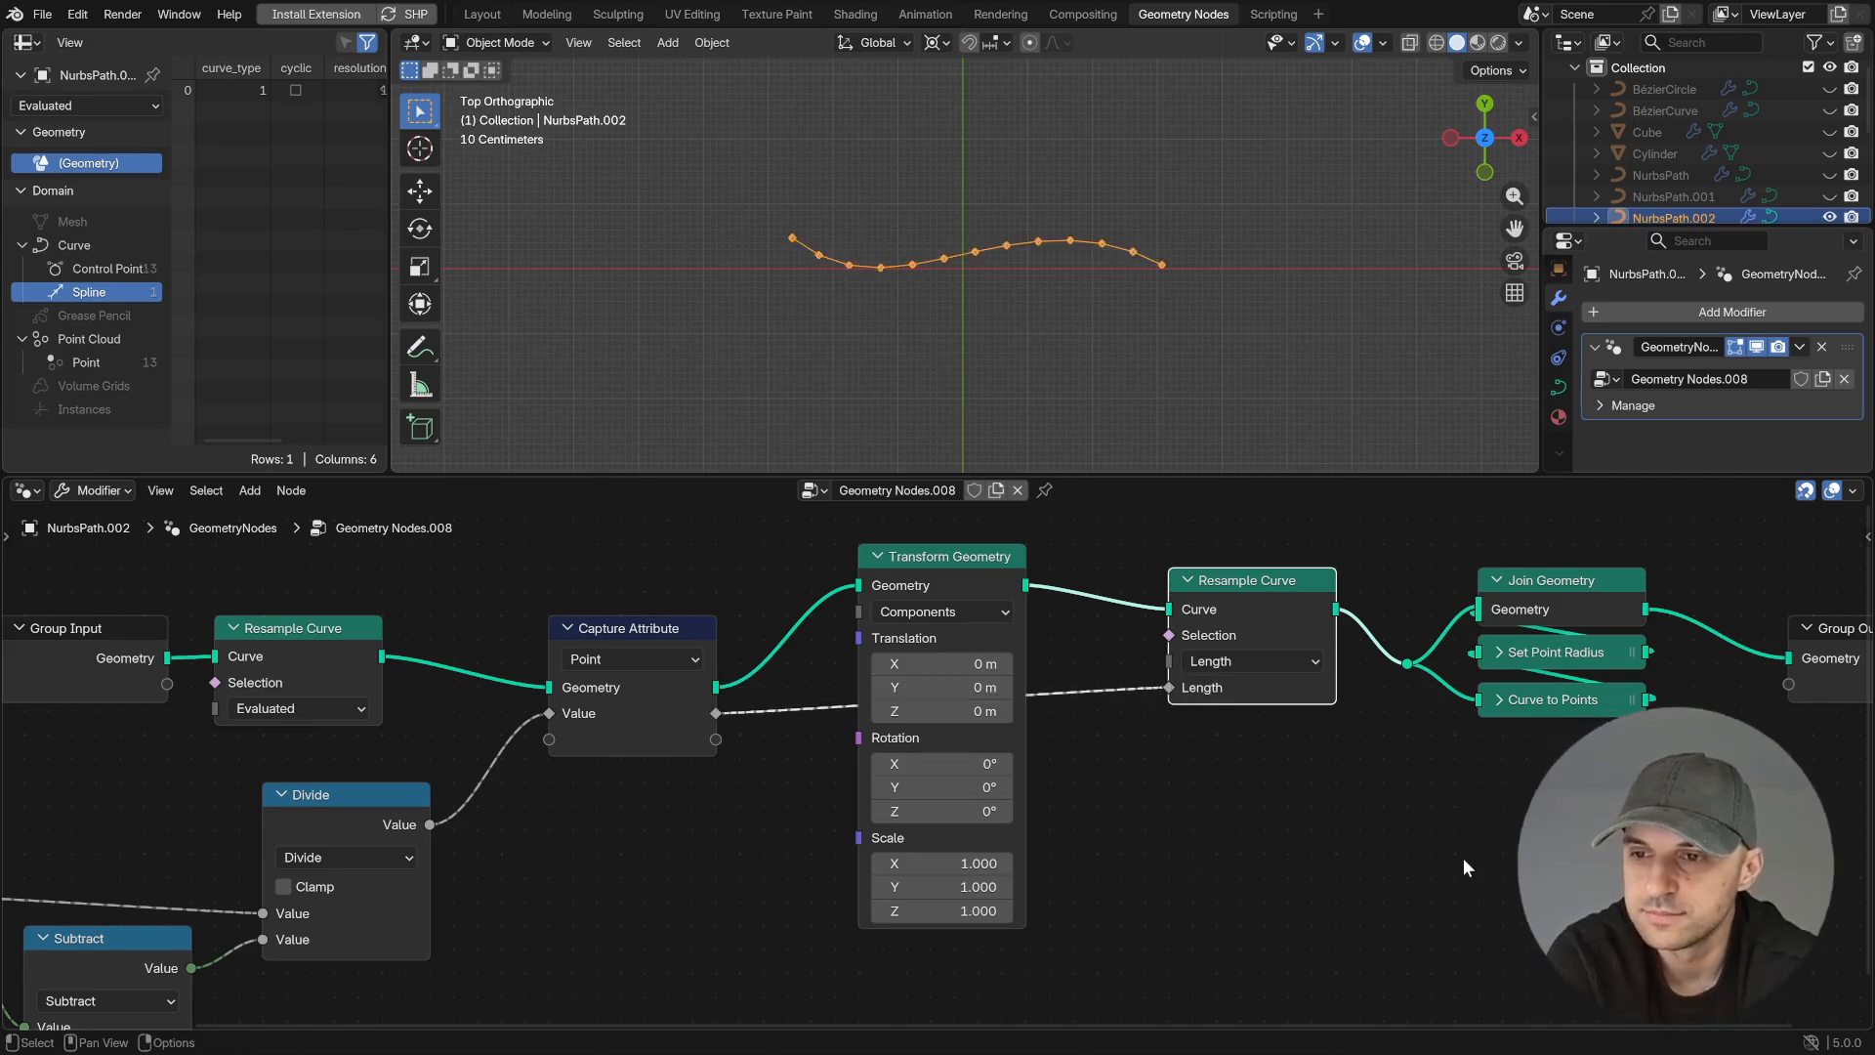
left_click_drag(942, 863, 1065, 863)
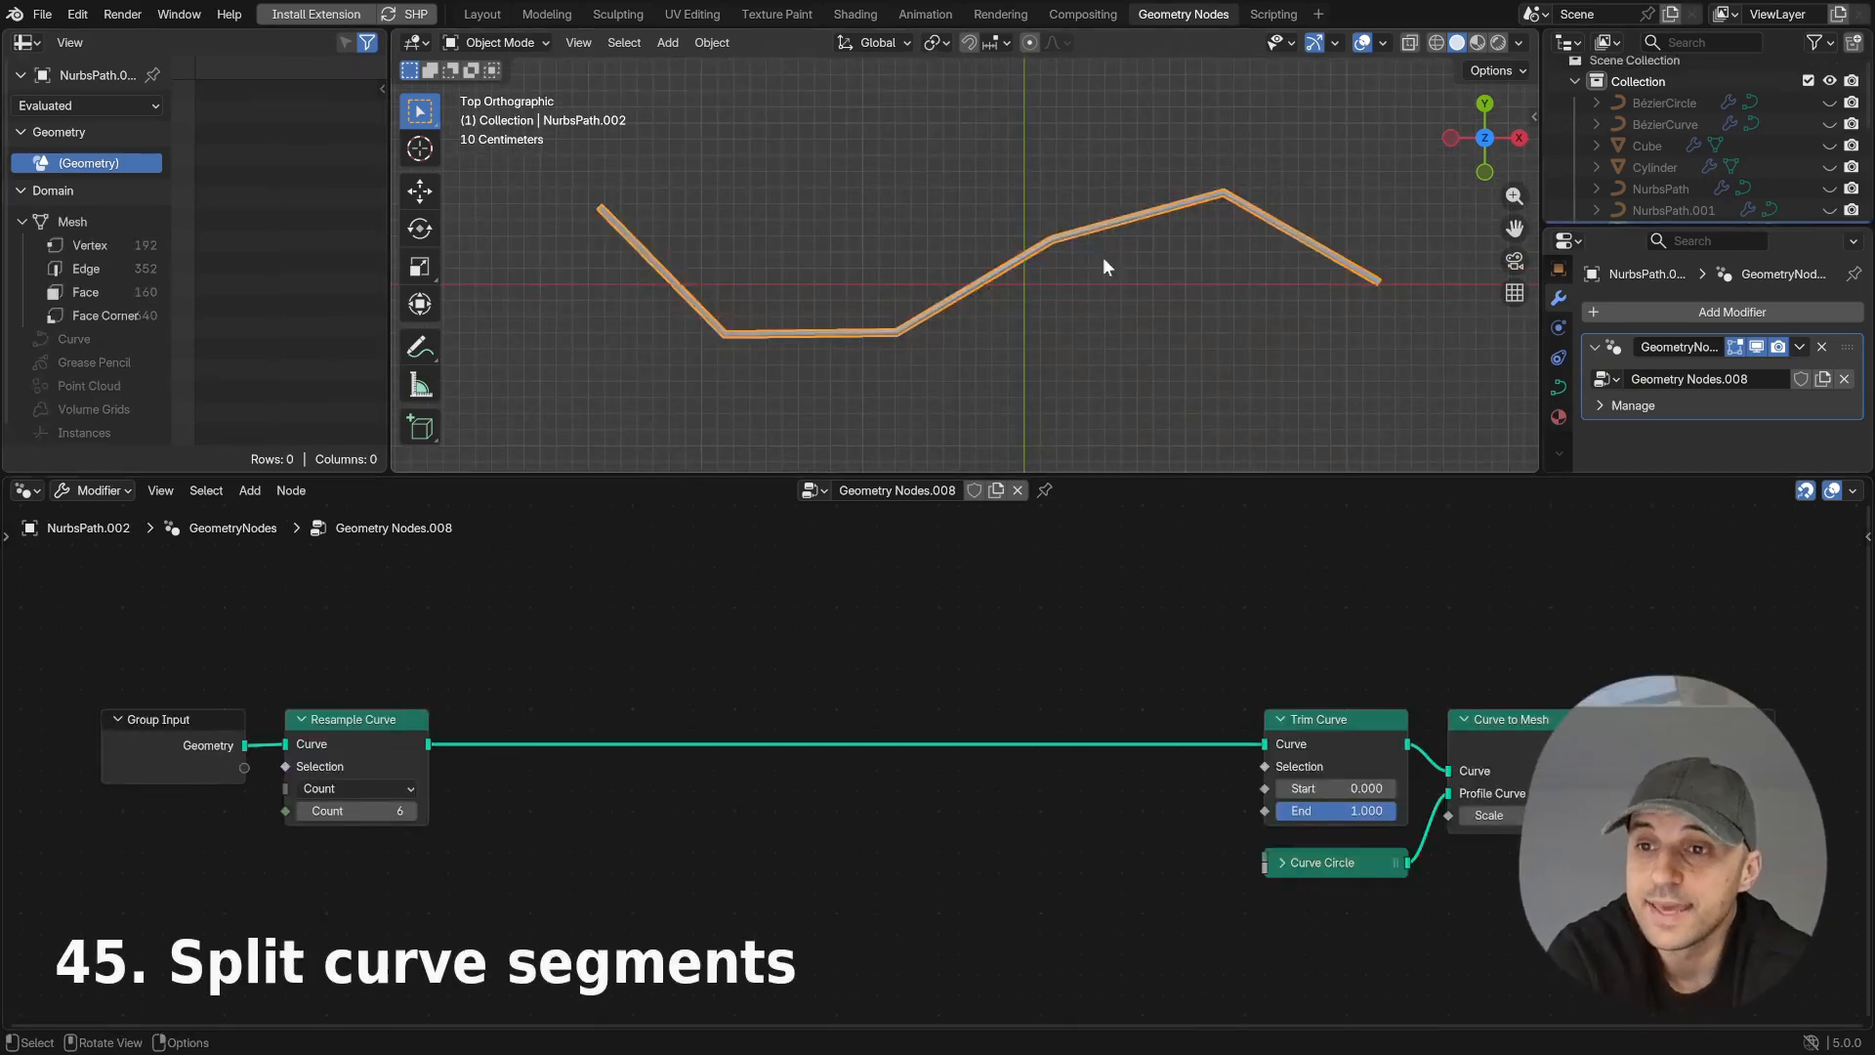
mouse_move(1299, 788)
left_mouse_down()
mouse_move(1334, 788)
mouse_move(1298, 788)
left_mouse_up()
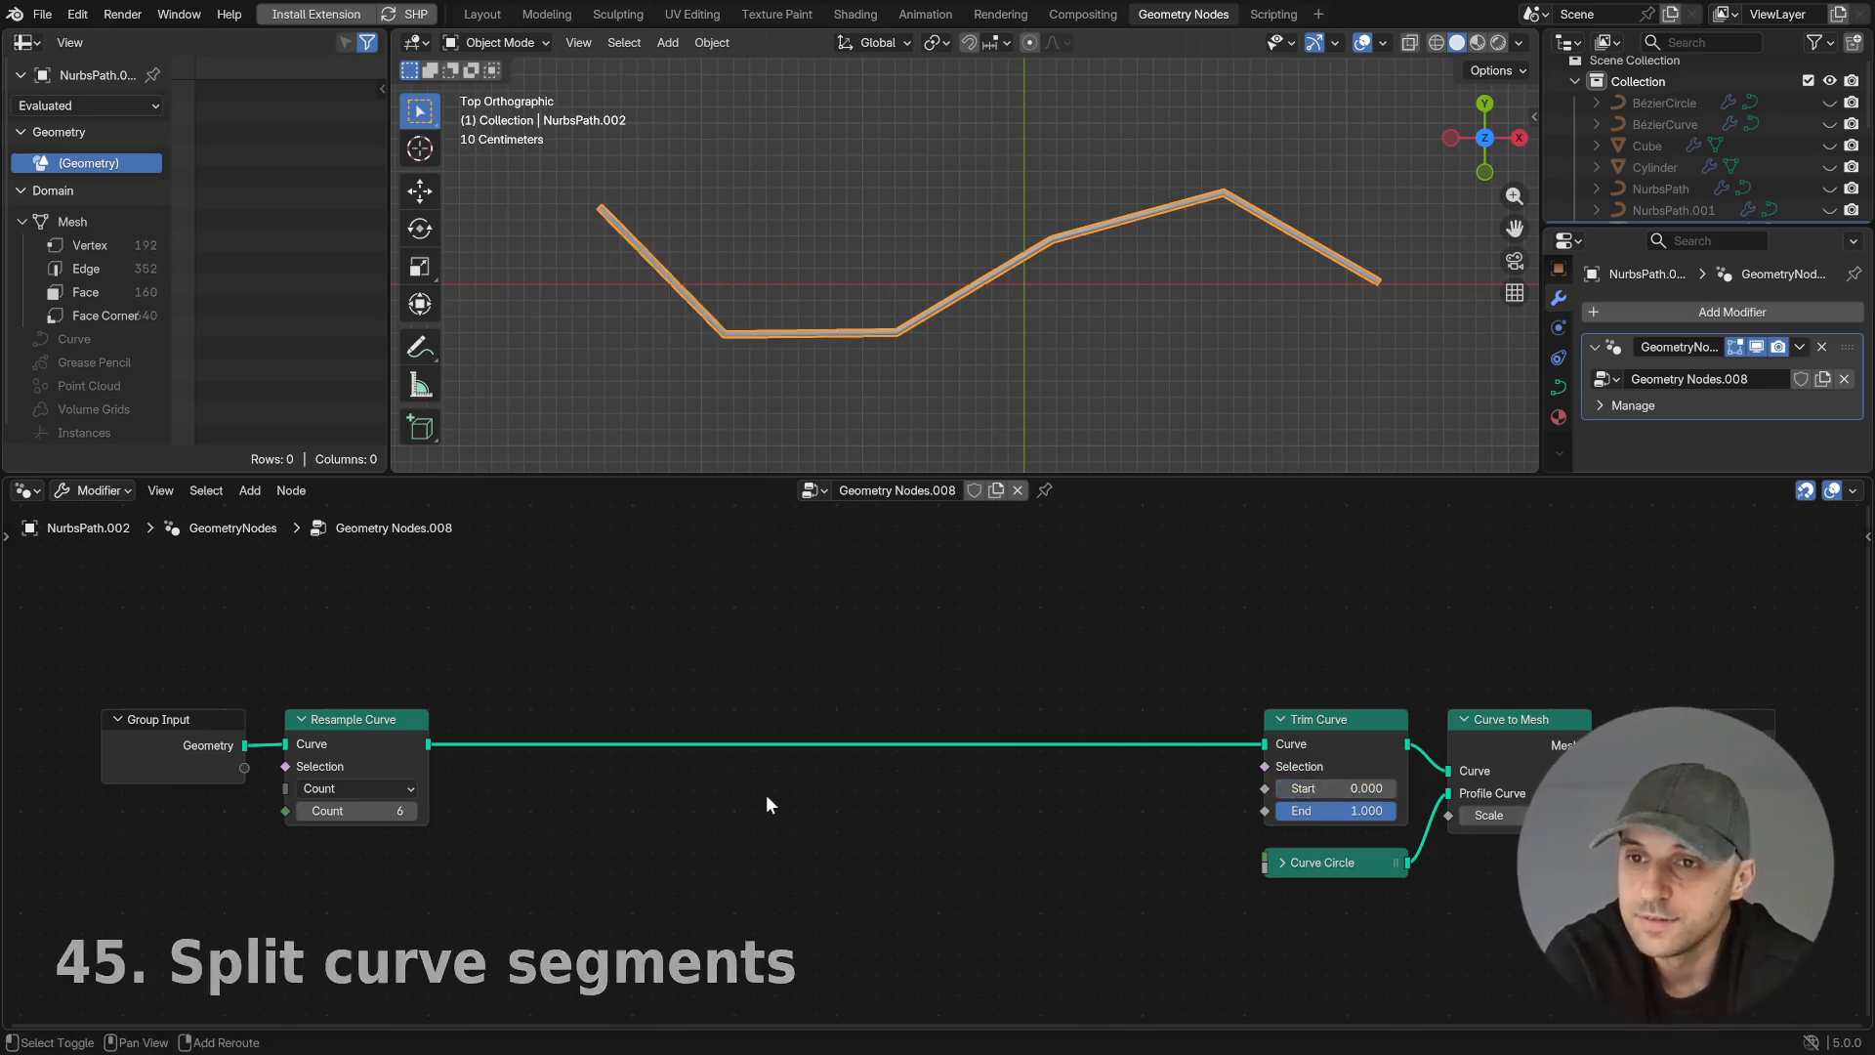
- Insert a Curve to Mesh node directly after the Resample Curve node
key("shift+a")
type("c to m")
key("Return")
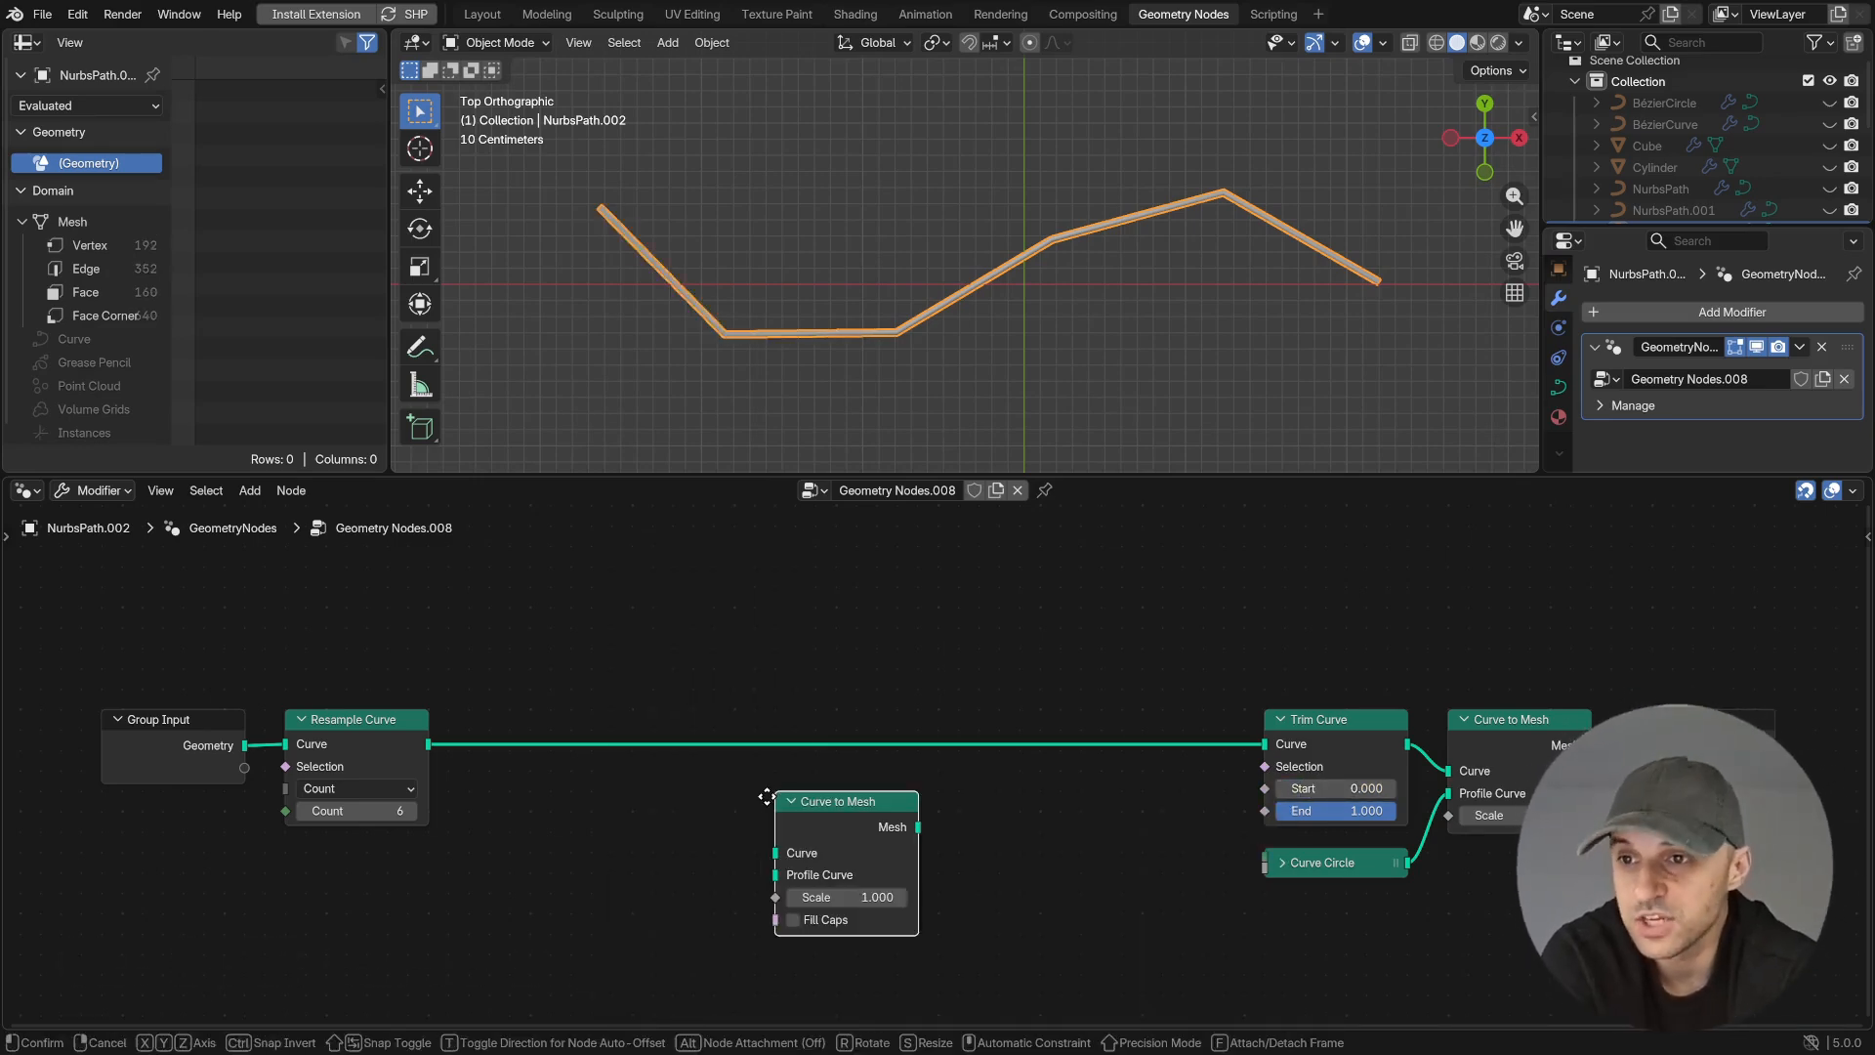
left_click(522, 727)
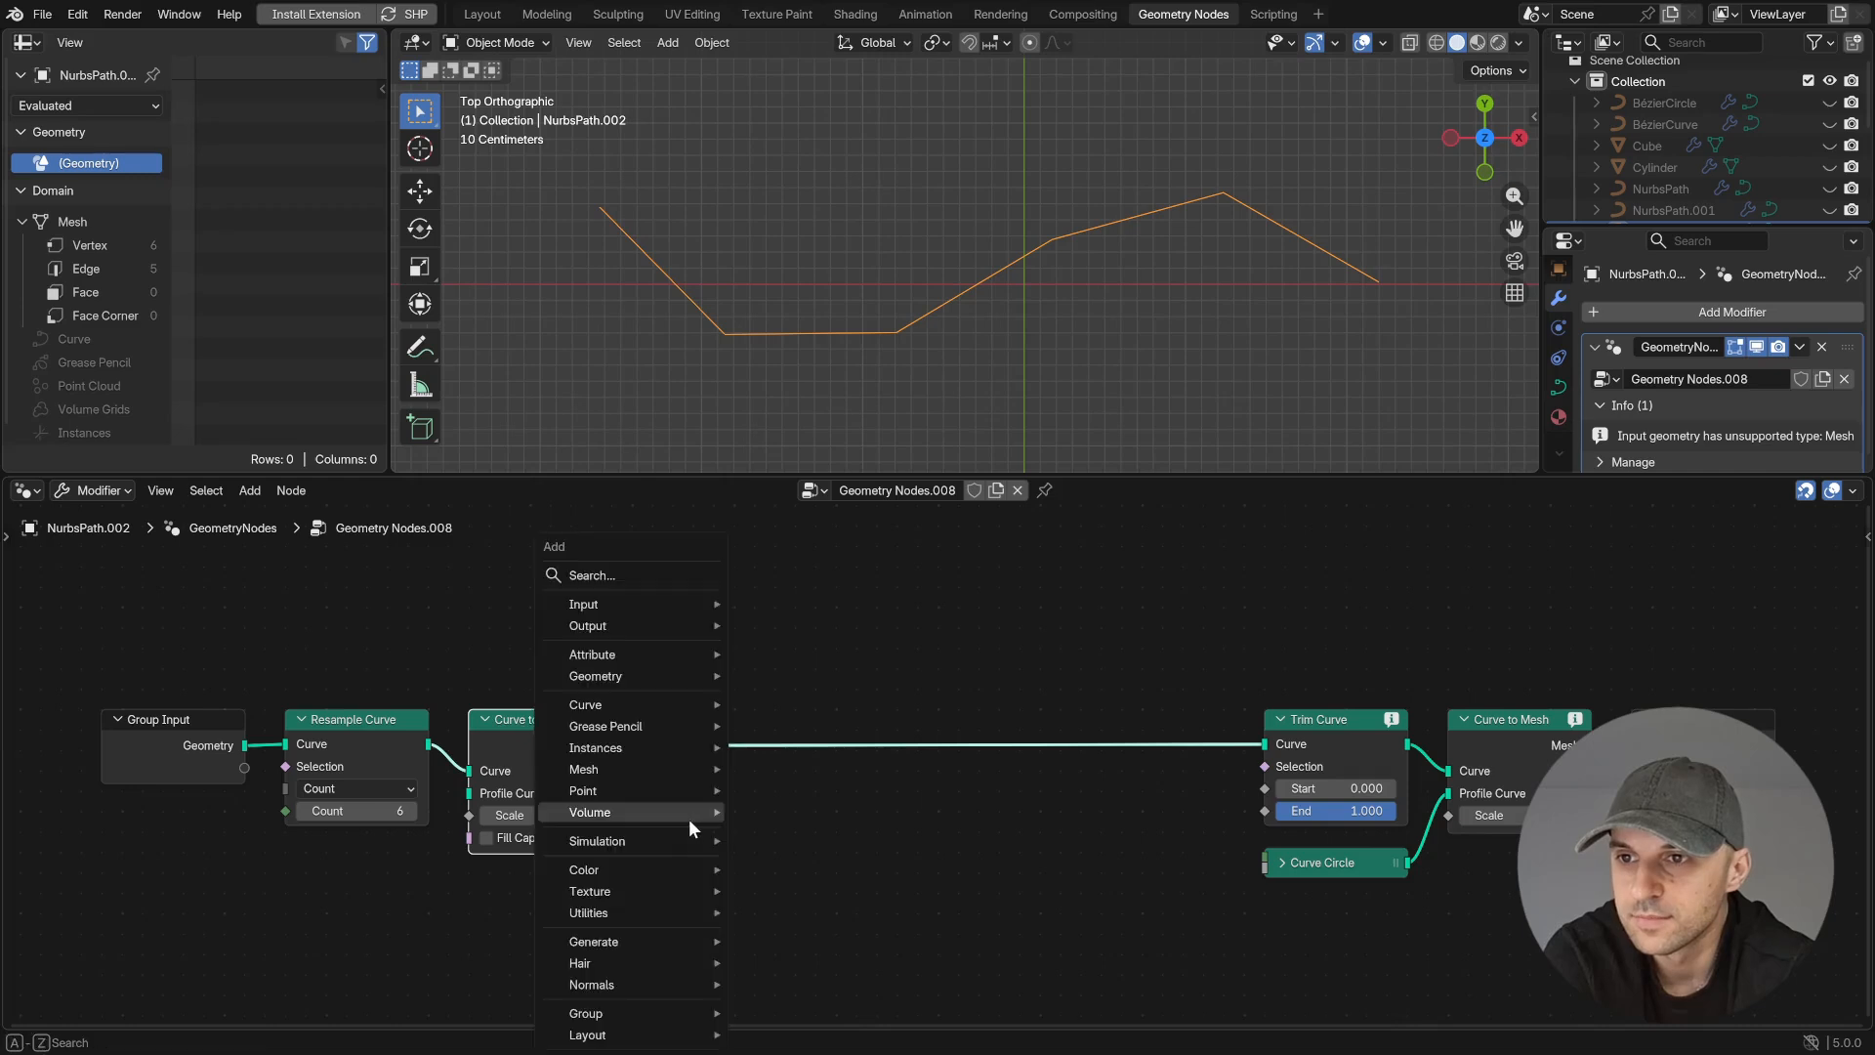
- Insert a Split Edges node directly after the first Curve to Mesh node
key("shift+a")
type("slit")
key("Down")
key("Return")
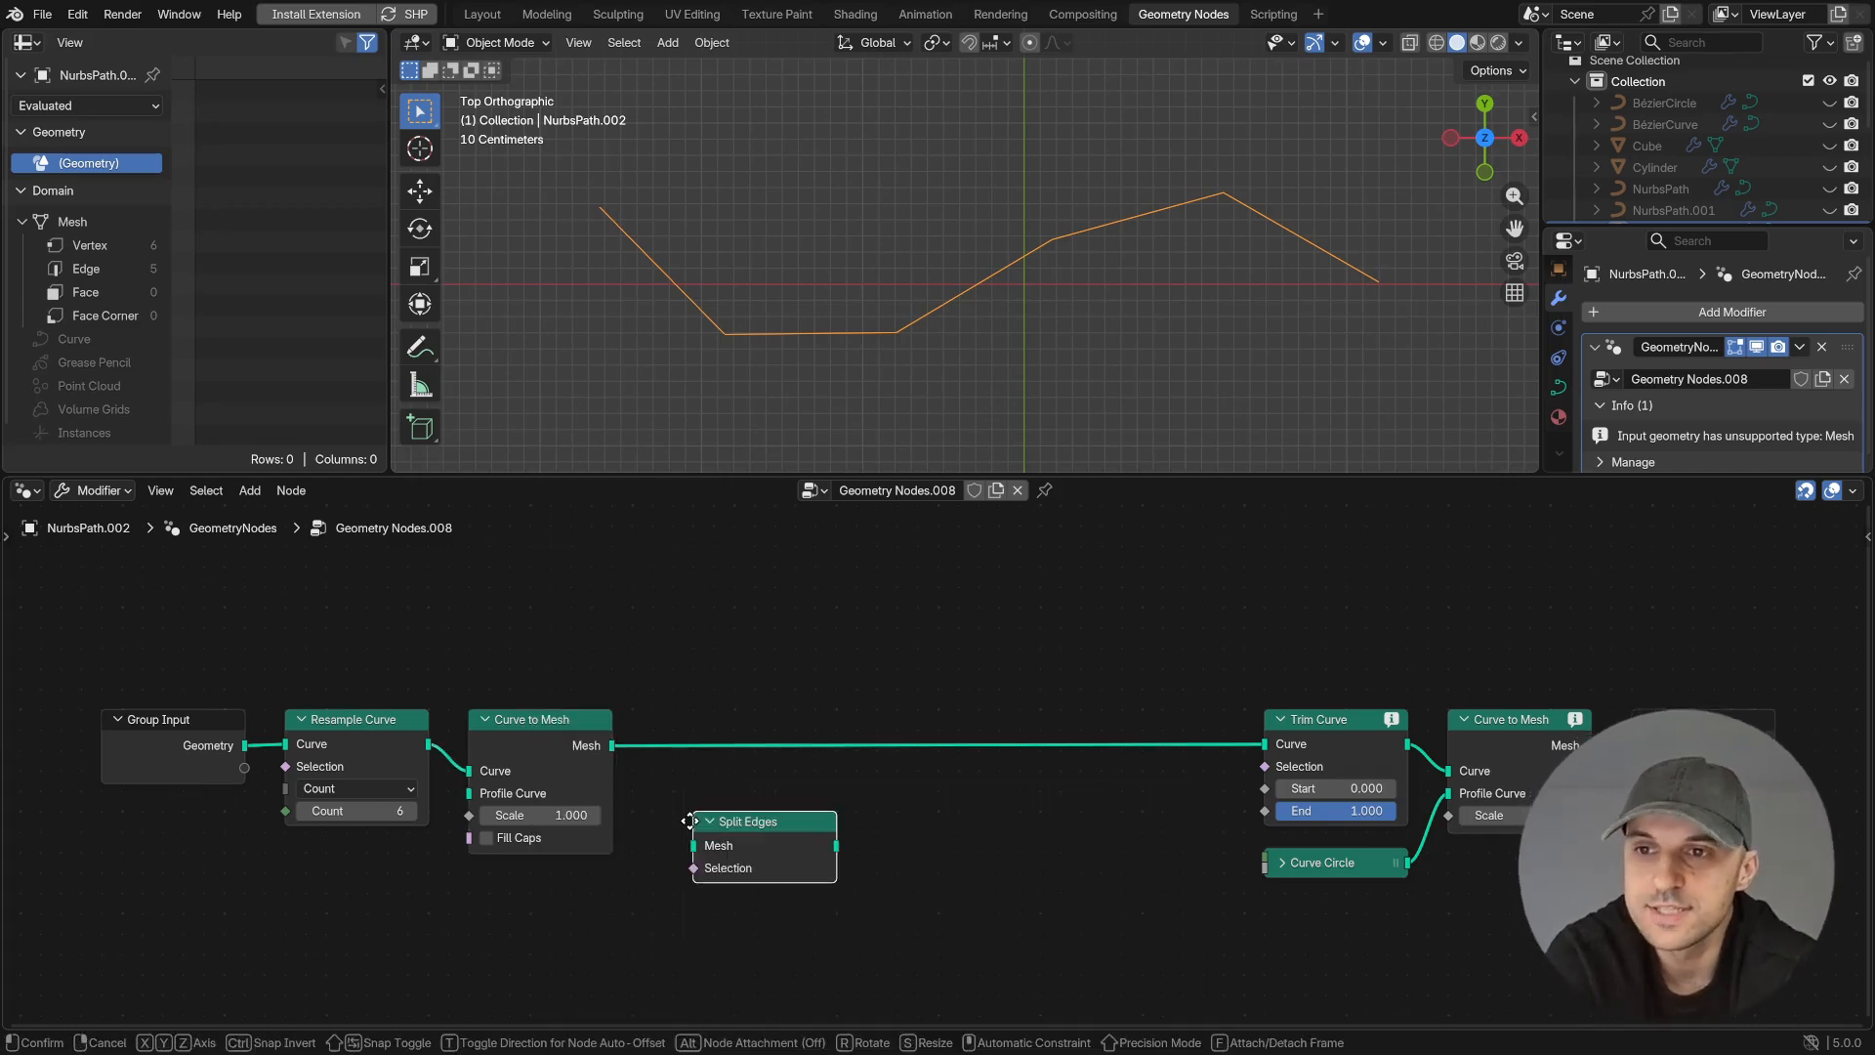
left_click(639, 722)
- Insert a Mesh to Curve node between Split Edges and Trim Curve, and adjust the Trim Curve's End value
key("shift+a")
type("mesh to")
key("Return")
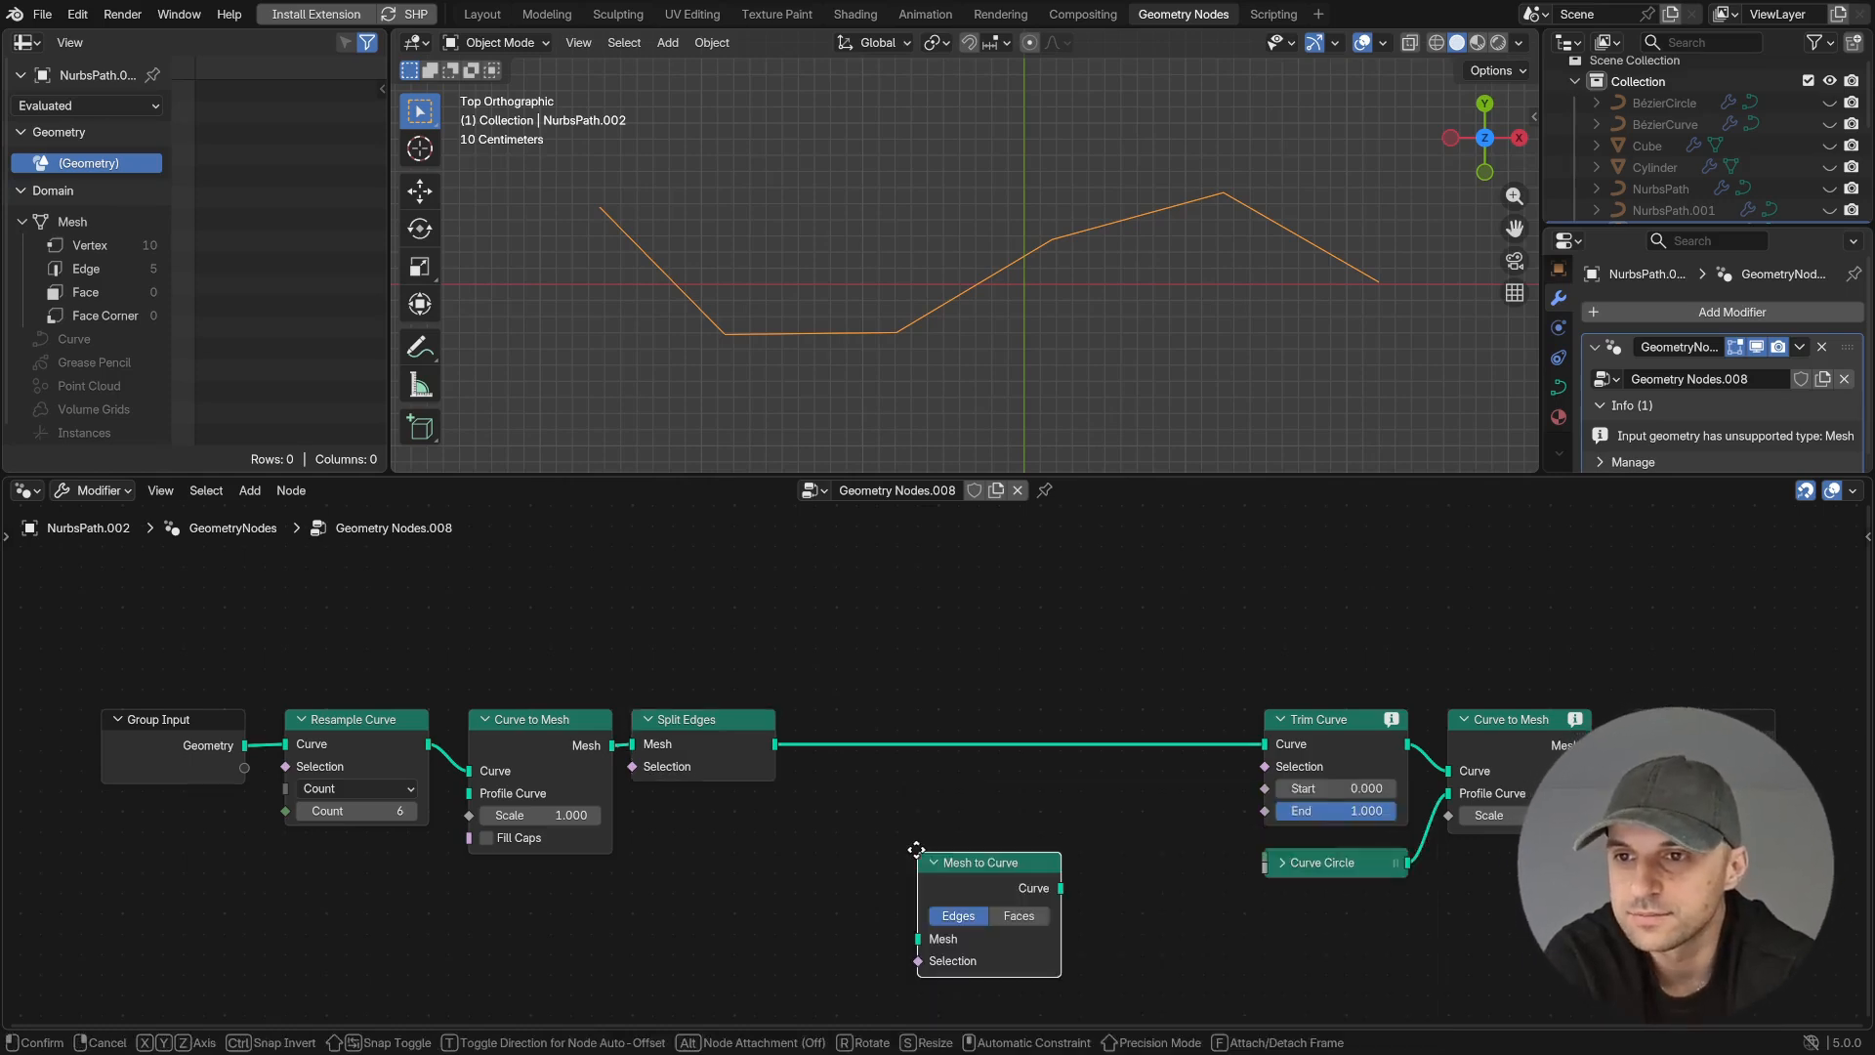
left_click(813, 707)
mouse_move(1291, 811)
left_mouse_down()
mouse_move(1299, 788)
mouse_move(1309, 813)
left_mouse_up()
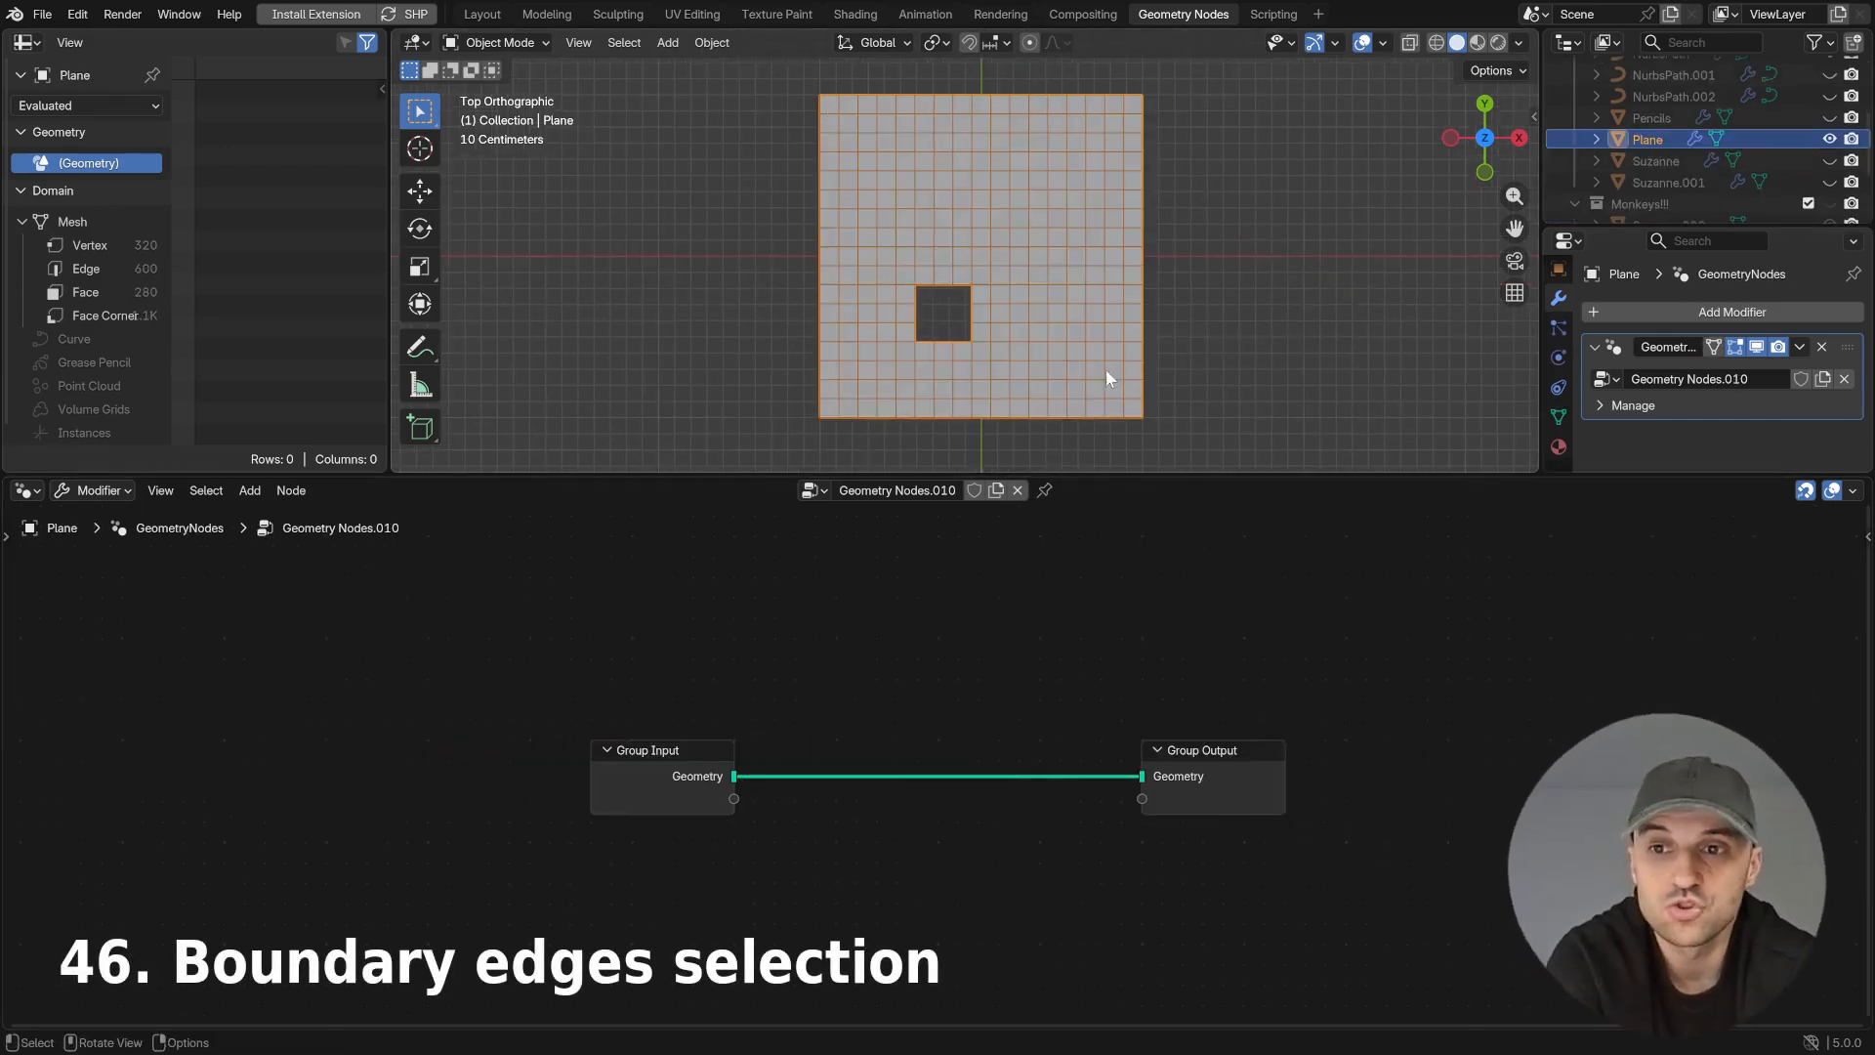
- Add an Edge Neighbors node and place it below Group Input
key("shift+a")
type("edge")
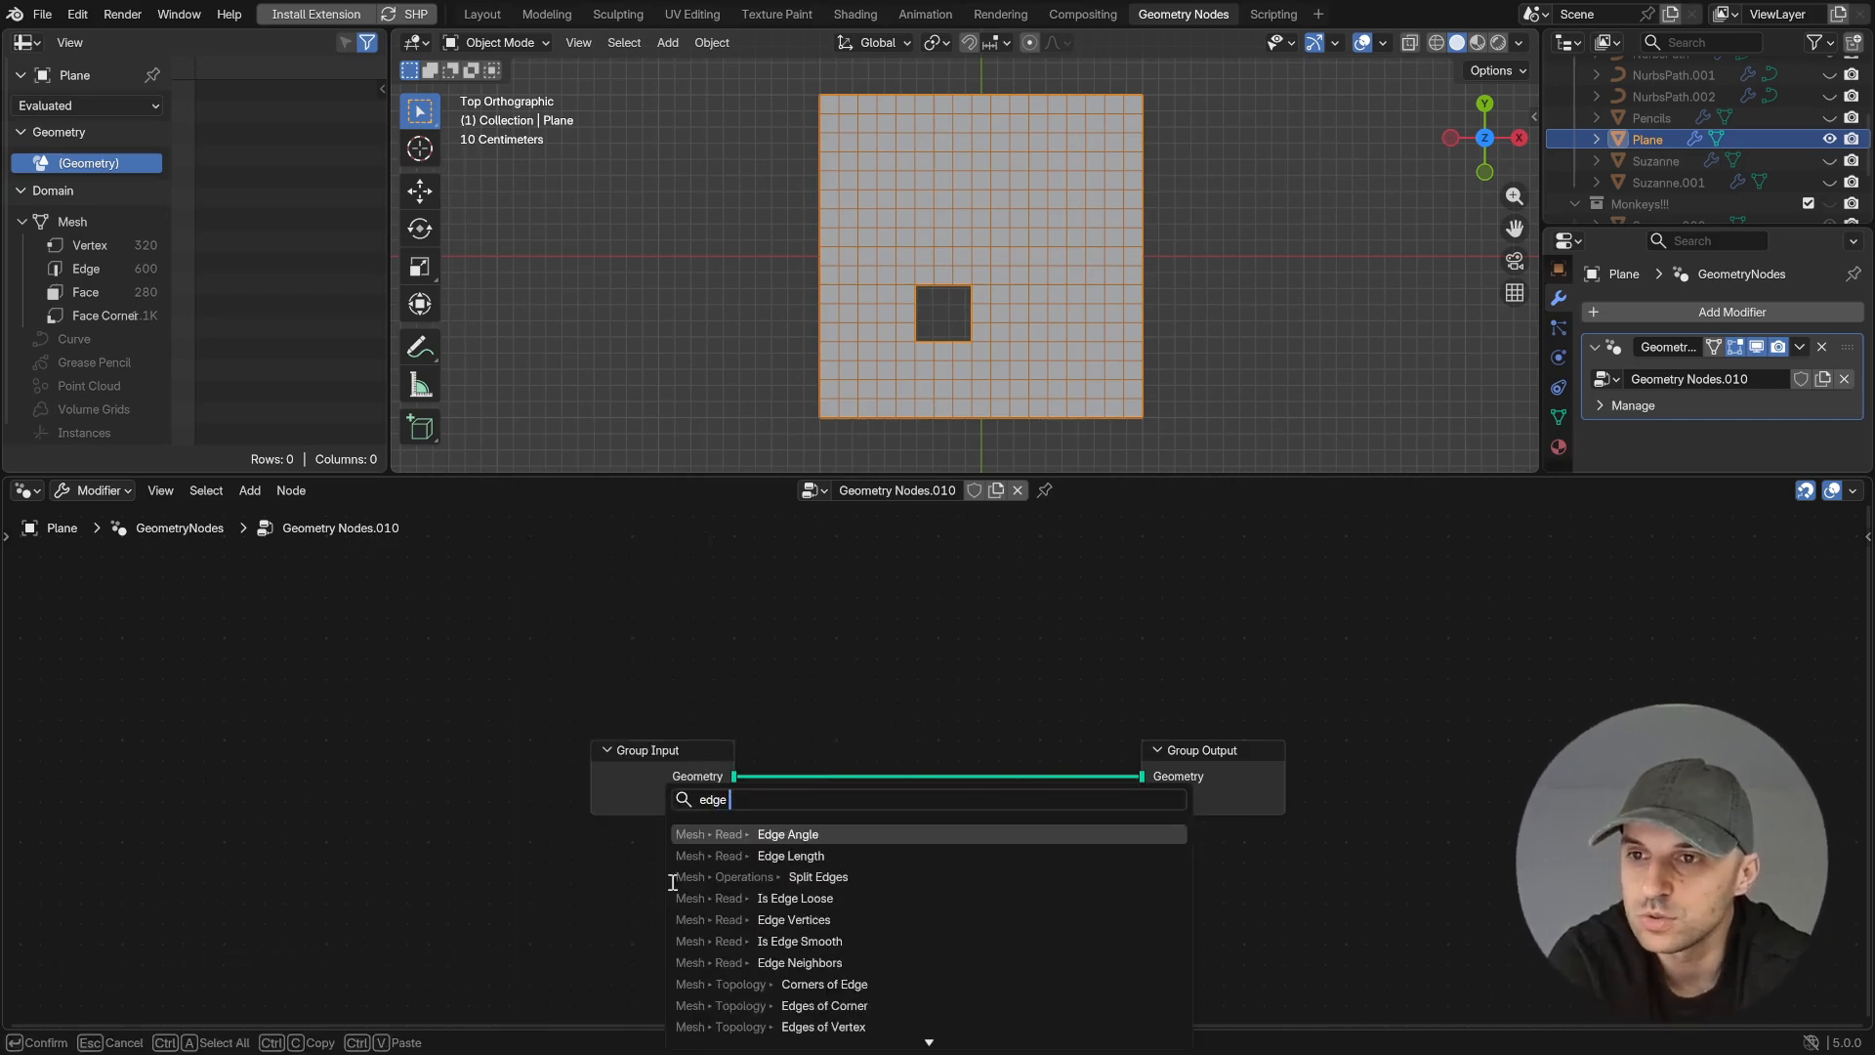
type(" n")
key("Return")
left_click(586, 846)
scroll(799, 816, "up", 5)
middle_click_drag(633, 883, 613, 787)
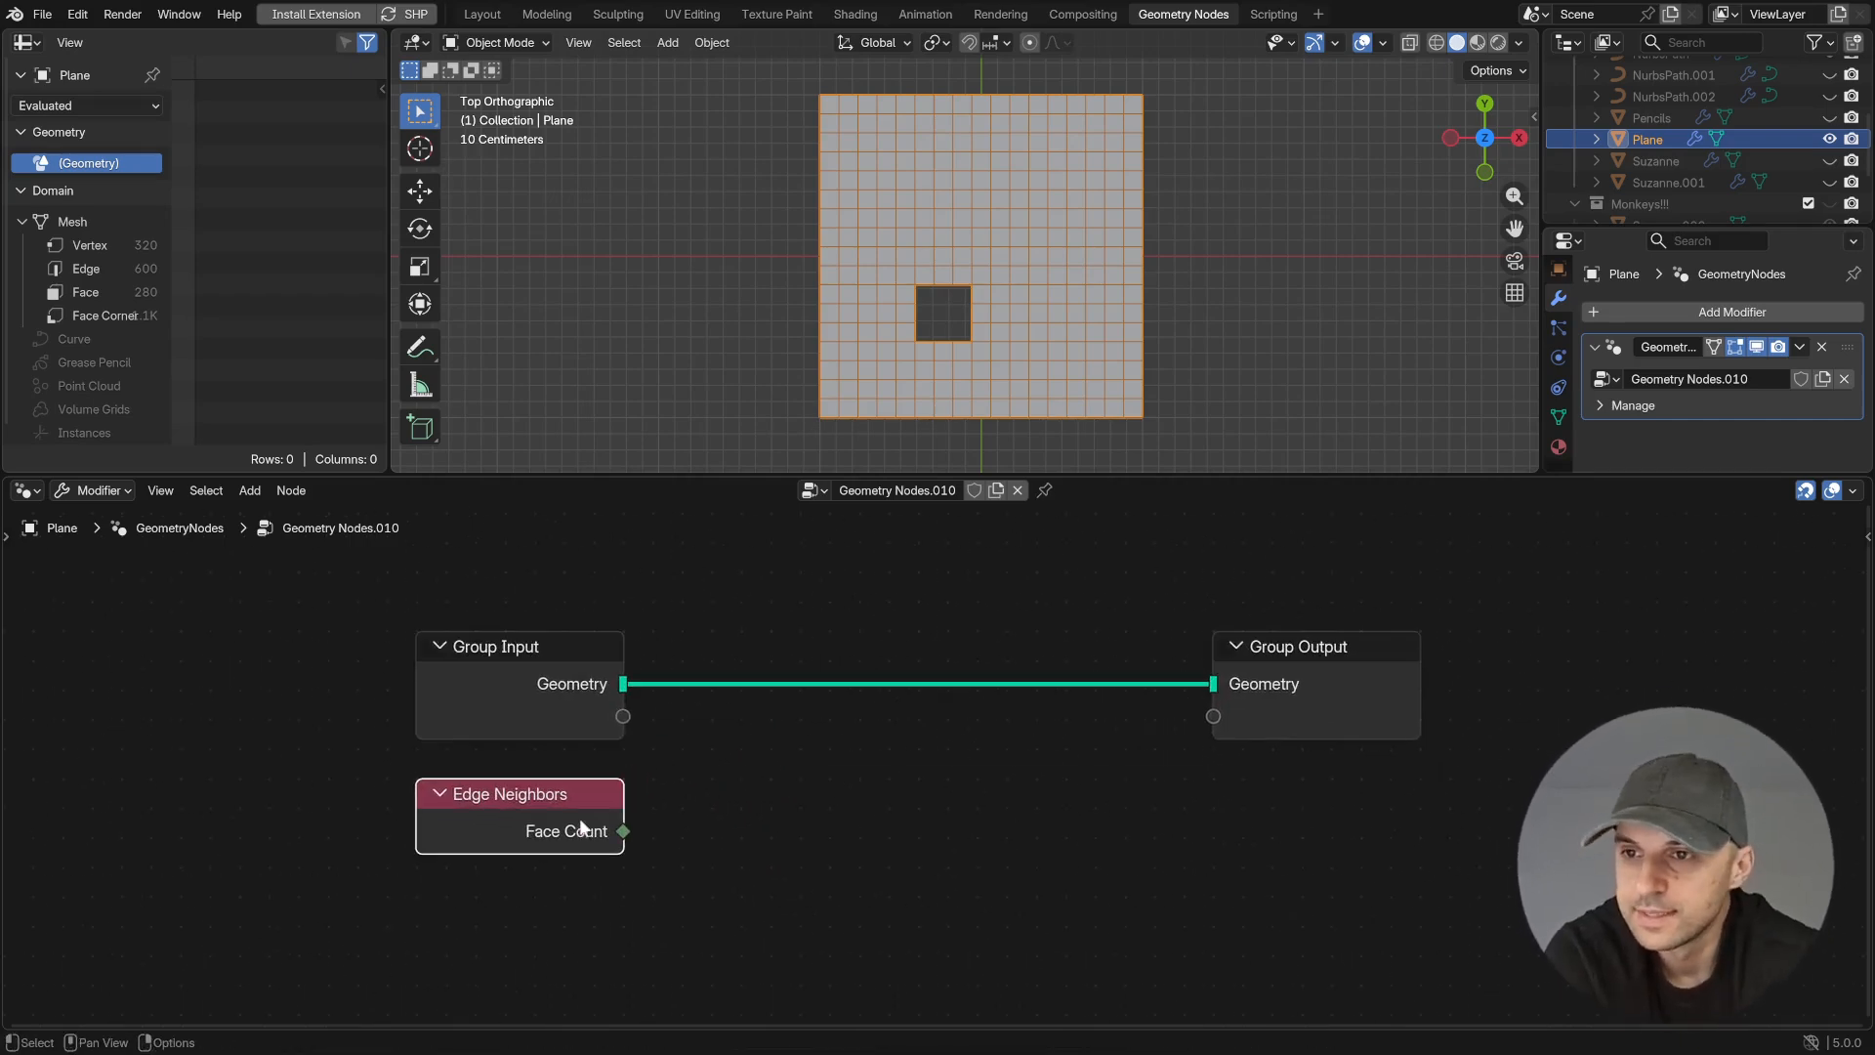
- Compare the Edge Neighbors Face Count with an integer Equal node whose B value is 1
scroll(1020, 234, "up", 8)
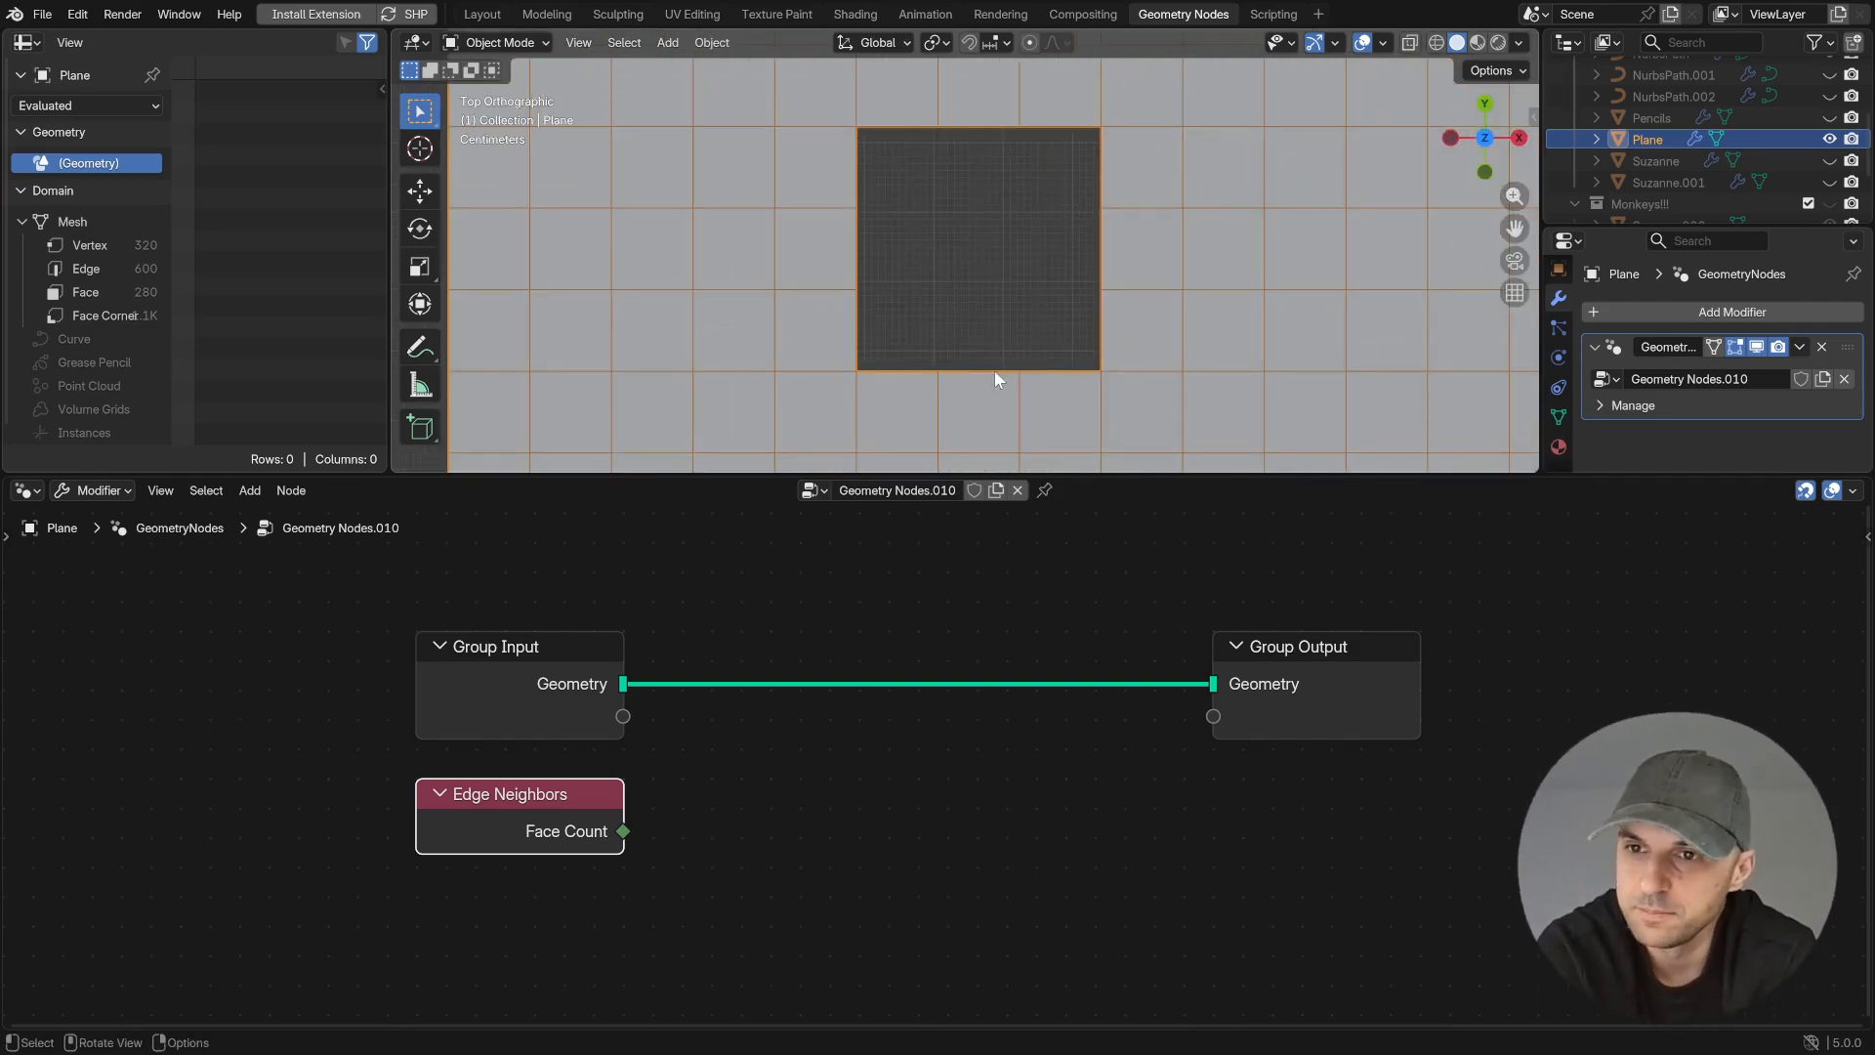
scroll(976, 381, "down", 8)
key("shift+a")
type("e")
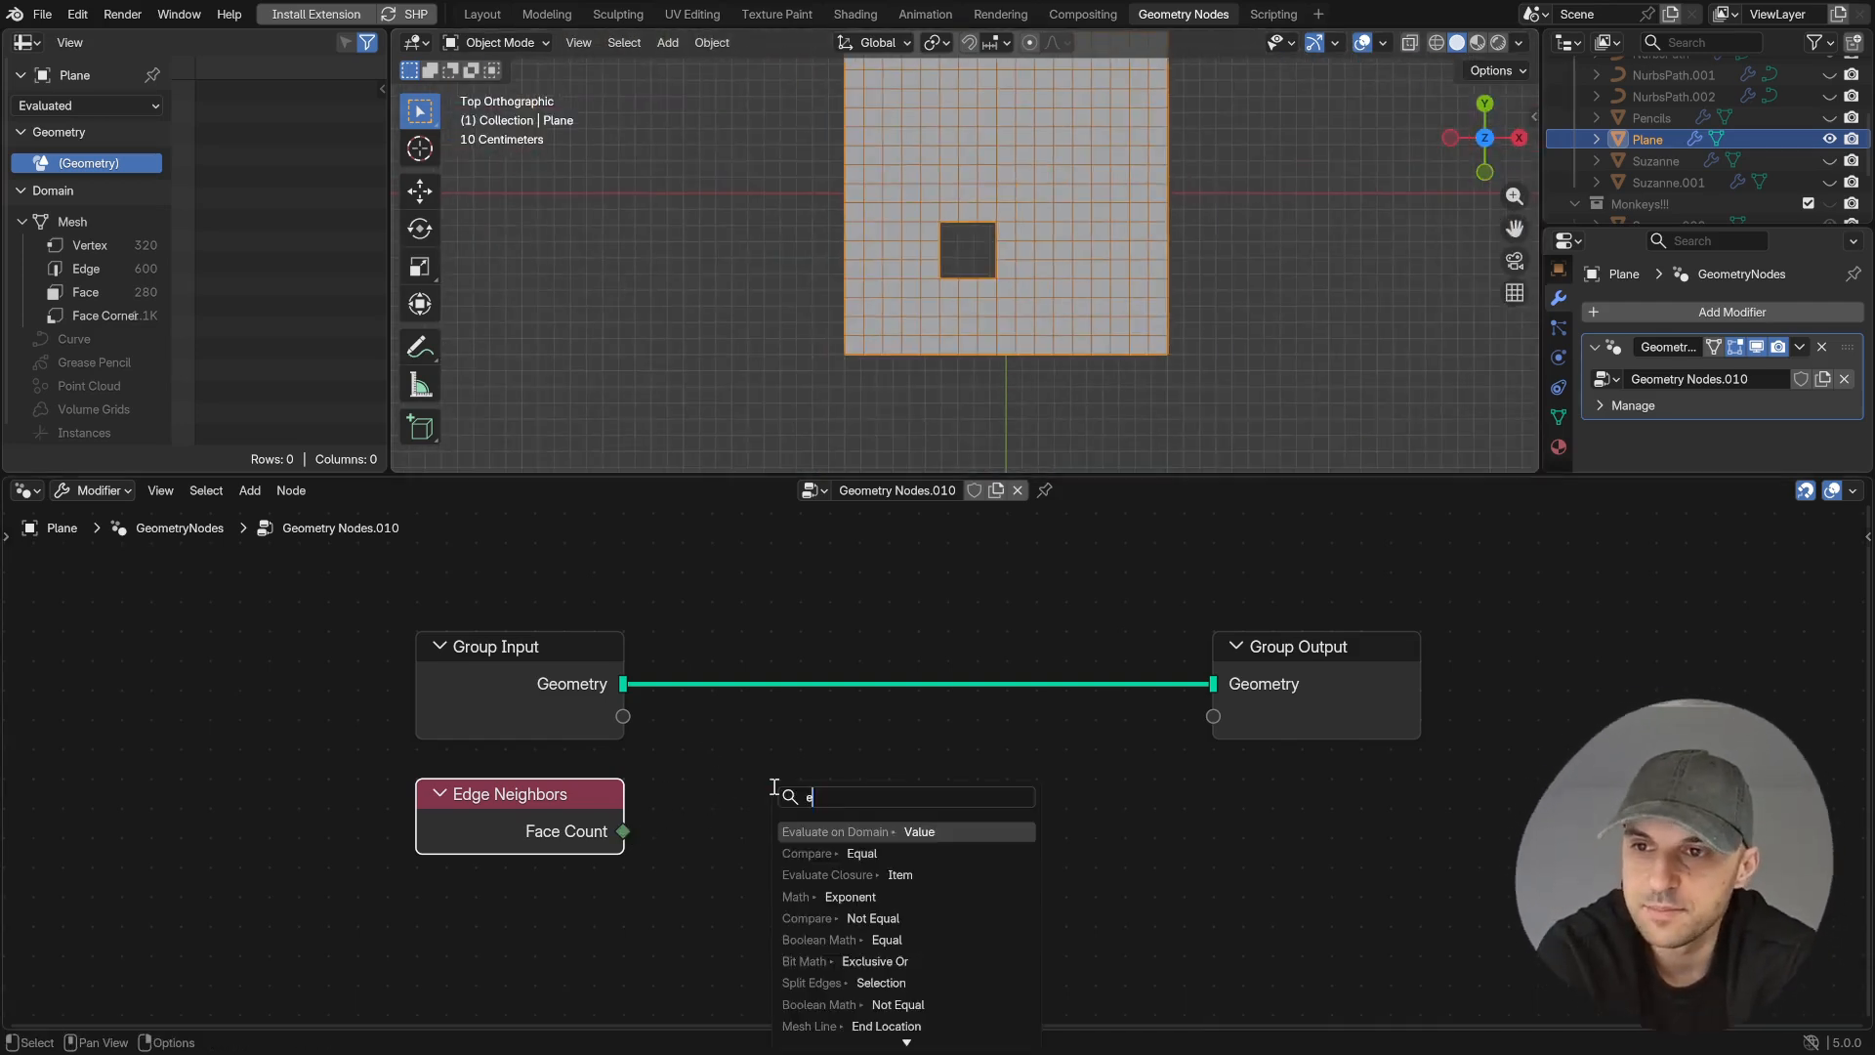
type("q")
key("Return")
left_click(799, 894)
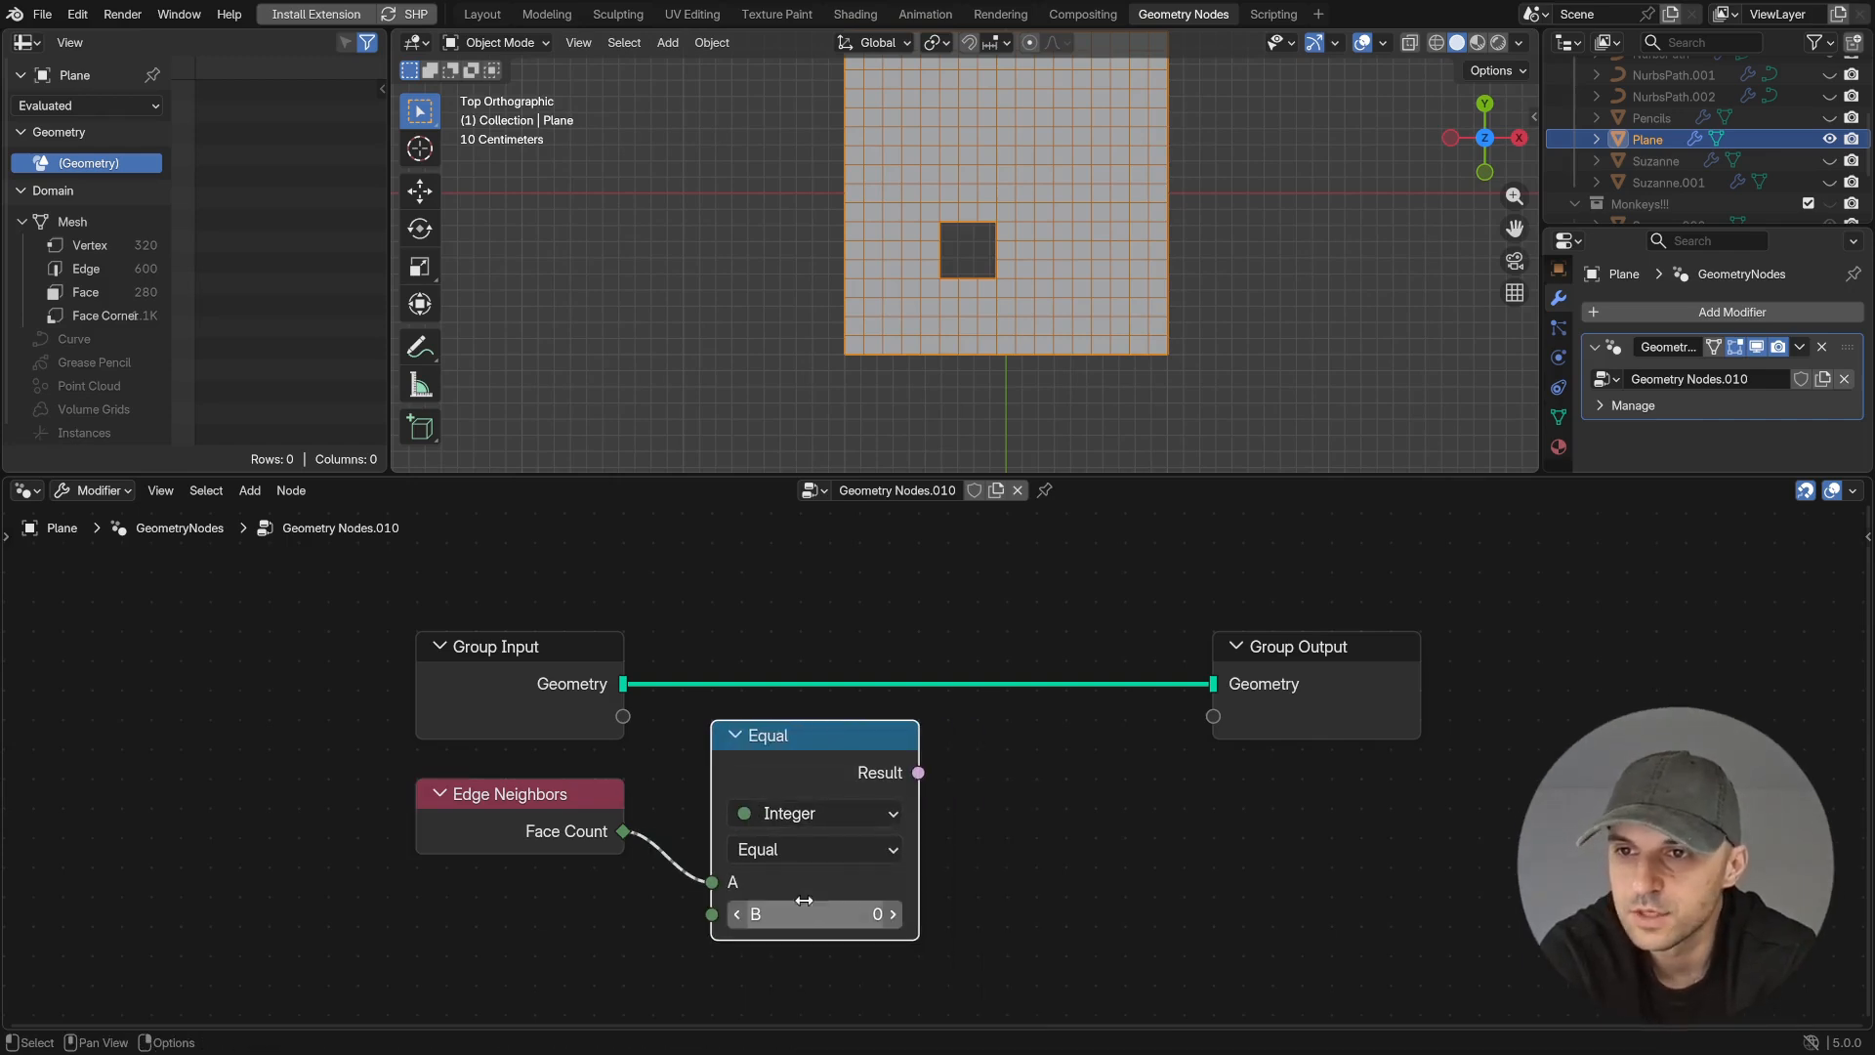
left_click(894, 915)
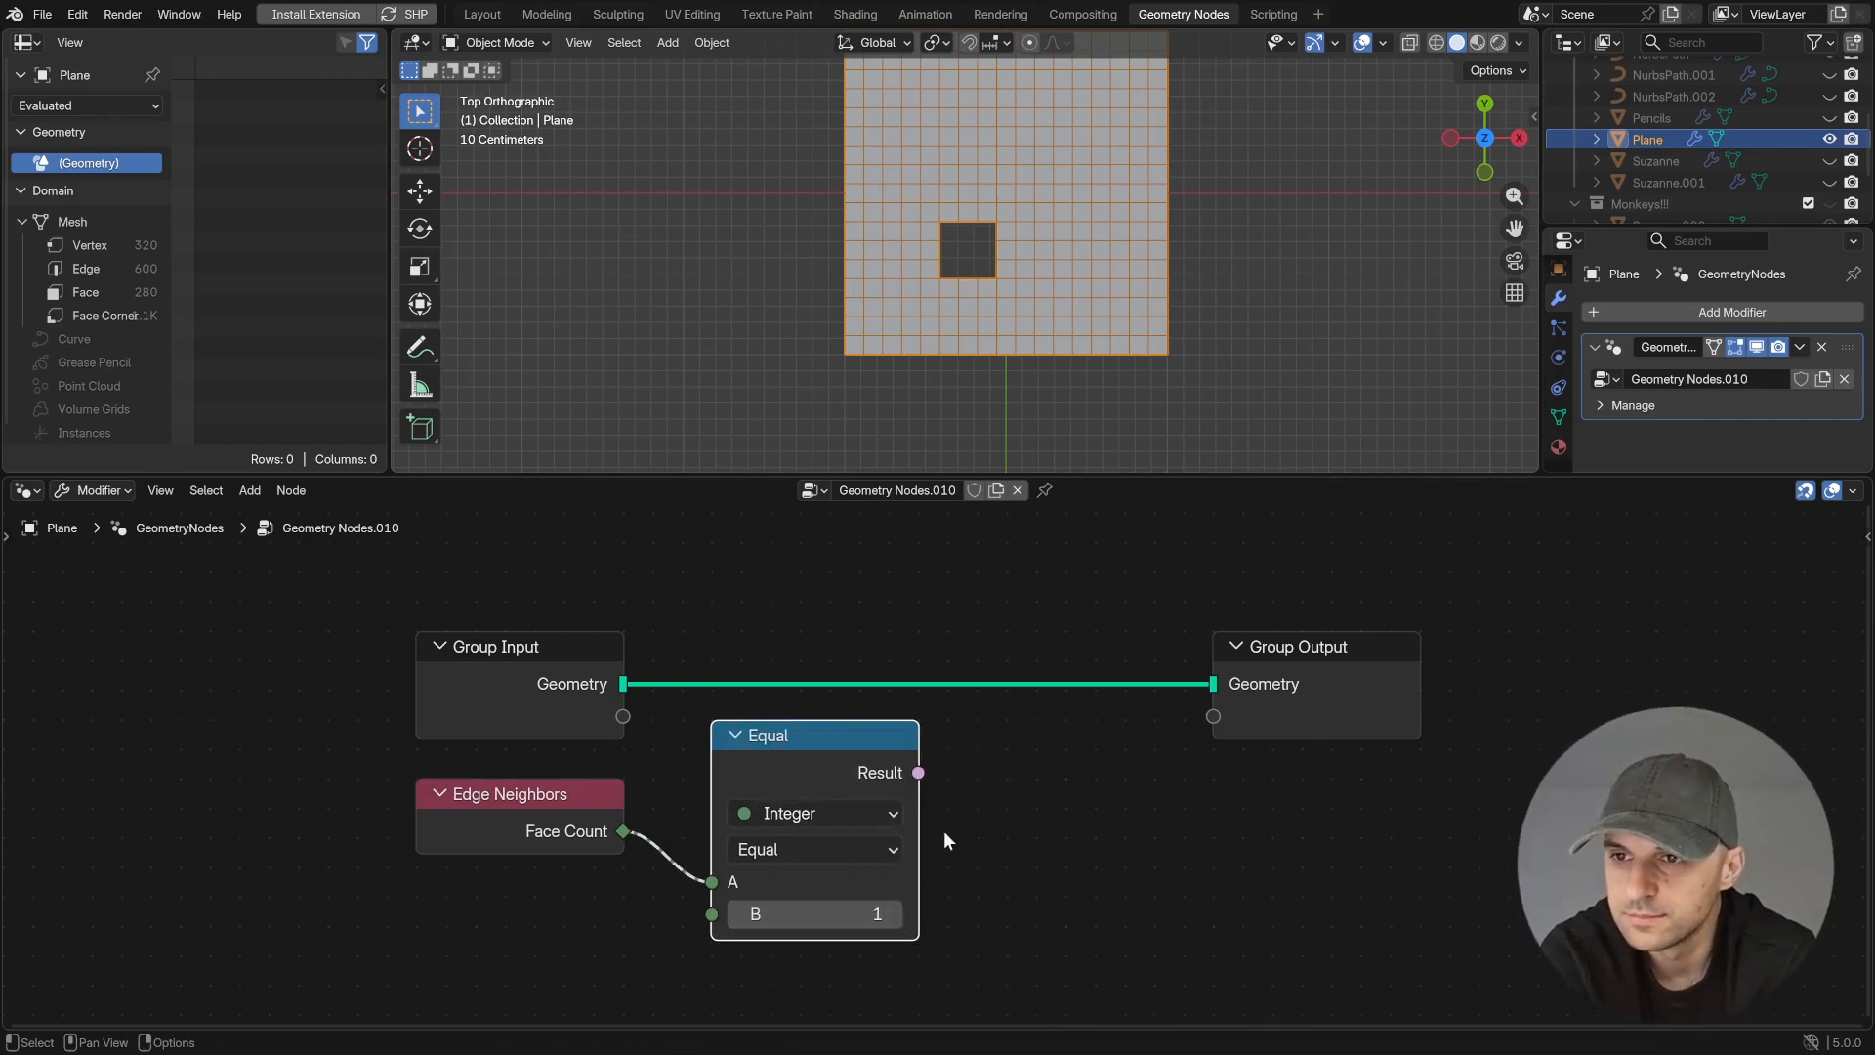
- Feed the Equal result into an Evaluate on Domain node set to Boolean and Edge
left_click_drag(918, 772, 996, 787)
type("ev")
key("Return")
left_click(1040, 868)
left_click(1040, 900)
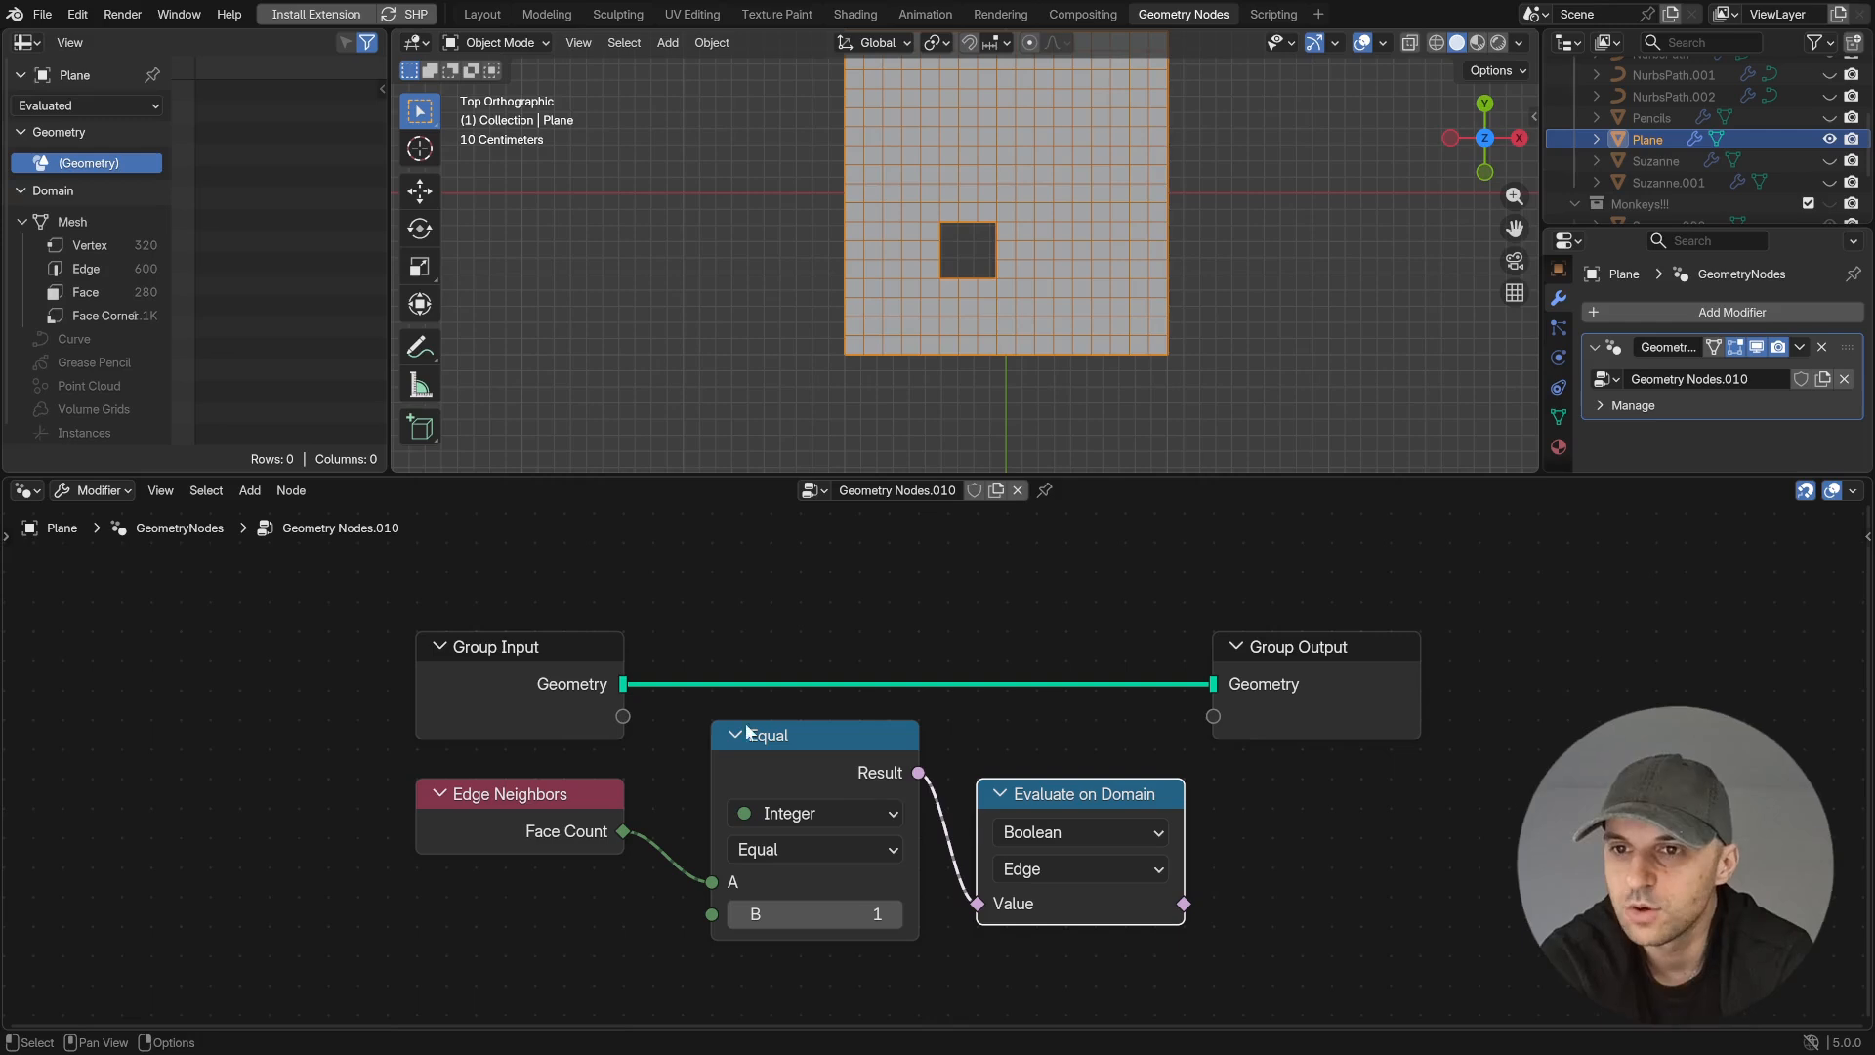
- Preview the evaluated edge selection on the plane with a Viewer node set to the Point domain
left_click(1070, 807, "ctrl+shift")
left_click(1377, 816)
left_click(1367, 590)
middle_click_drag(1084, 169, 1070, 236, "shift")
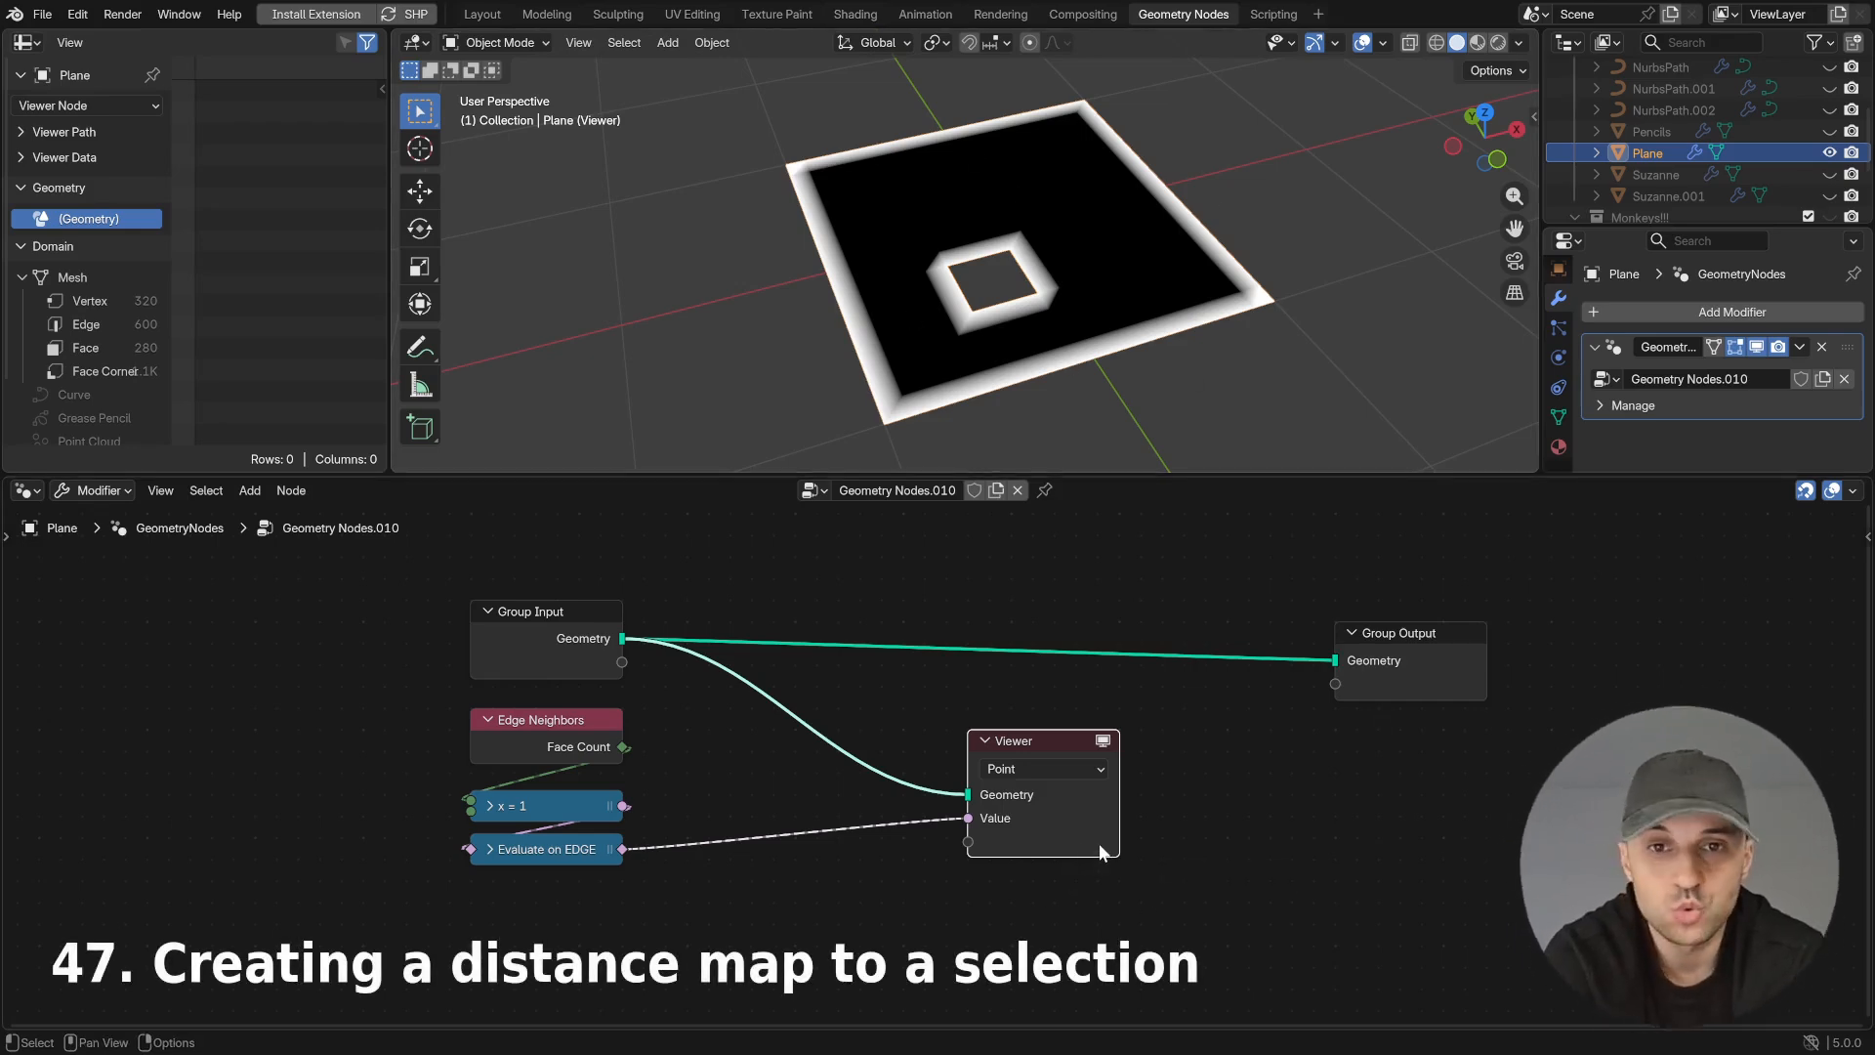
- Replace the Viewer with a Geometry Proximity node in Points mode that takes the Group Input geometry
key("x")
key("shift+a")
type("proxim")
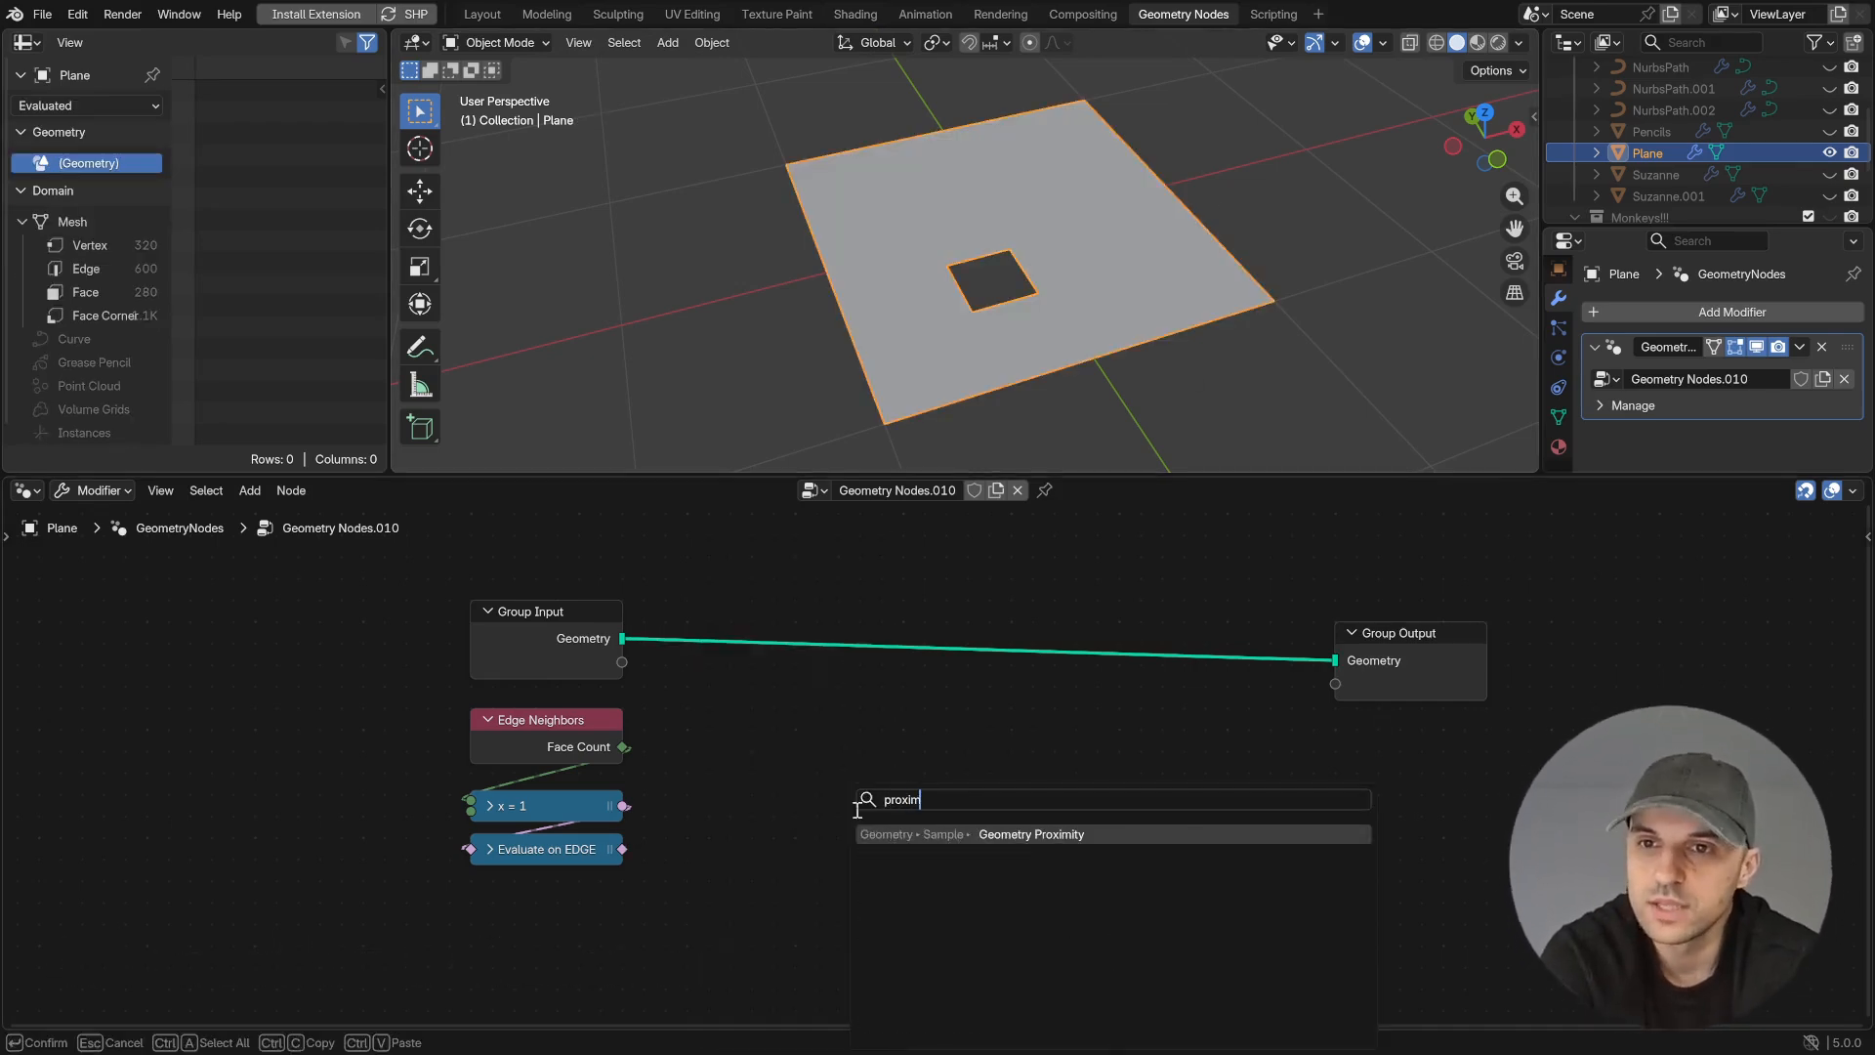
key("Return")
left_click(747, 672)
left_click_drag(624, 639, 753, 827)
left_click(778, 803)
left_click(830, 854)
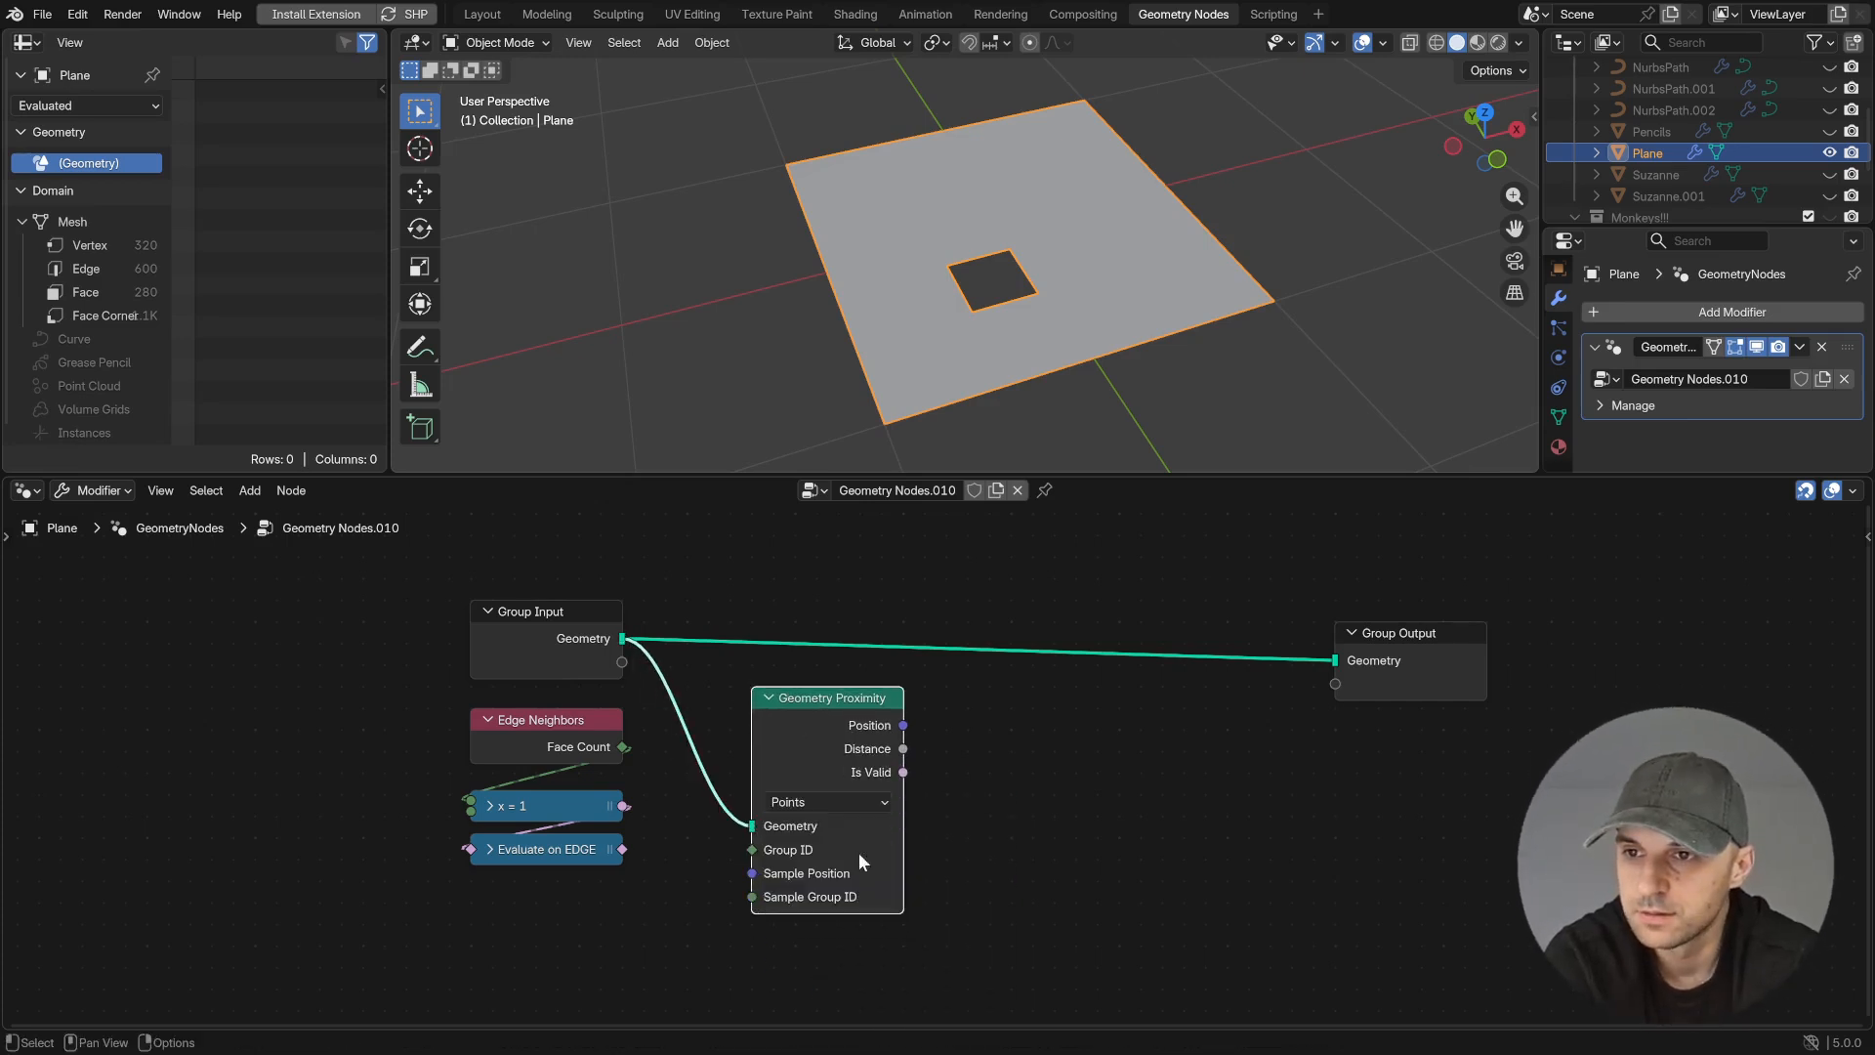
- Link Evaluate on Edge to Geometry Proximity's Group ID, and feed Sample Group ID from an Integer node set to 1
left_click_drag(622, 849, 772, 852)
middle_click_drag(1029, 893, 1102, 784)
left_click_drag(823, 786, 748, 842)
type("int")
key("Return")
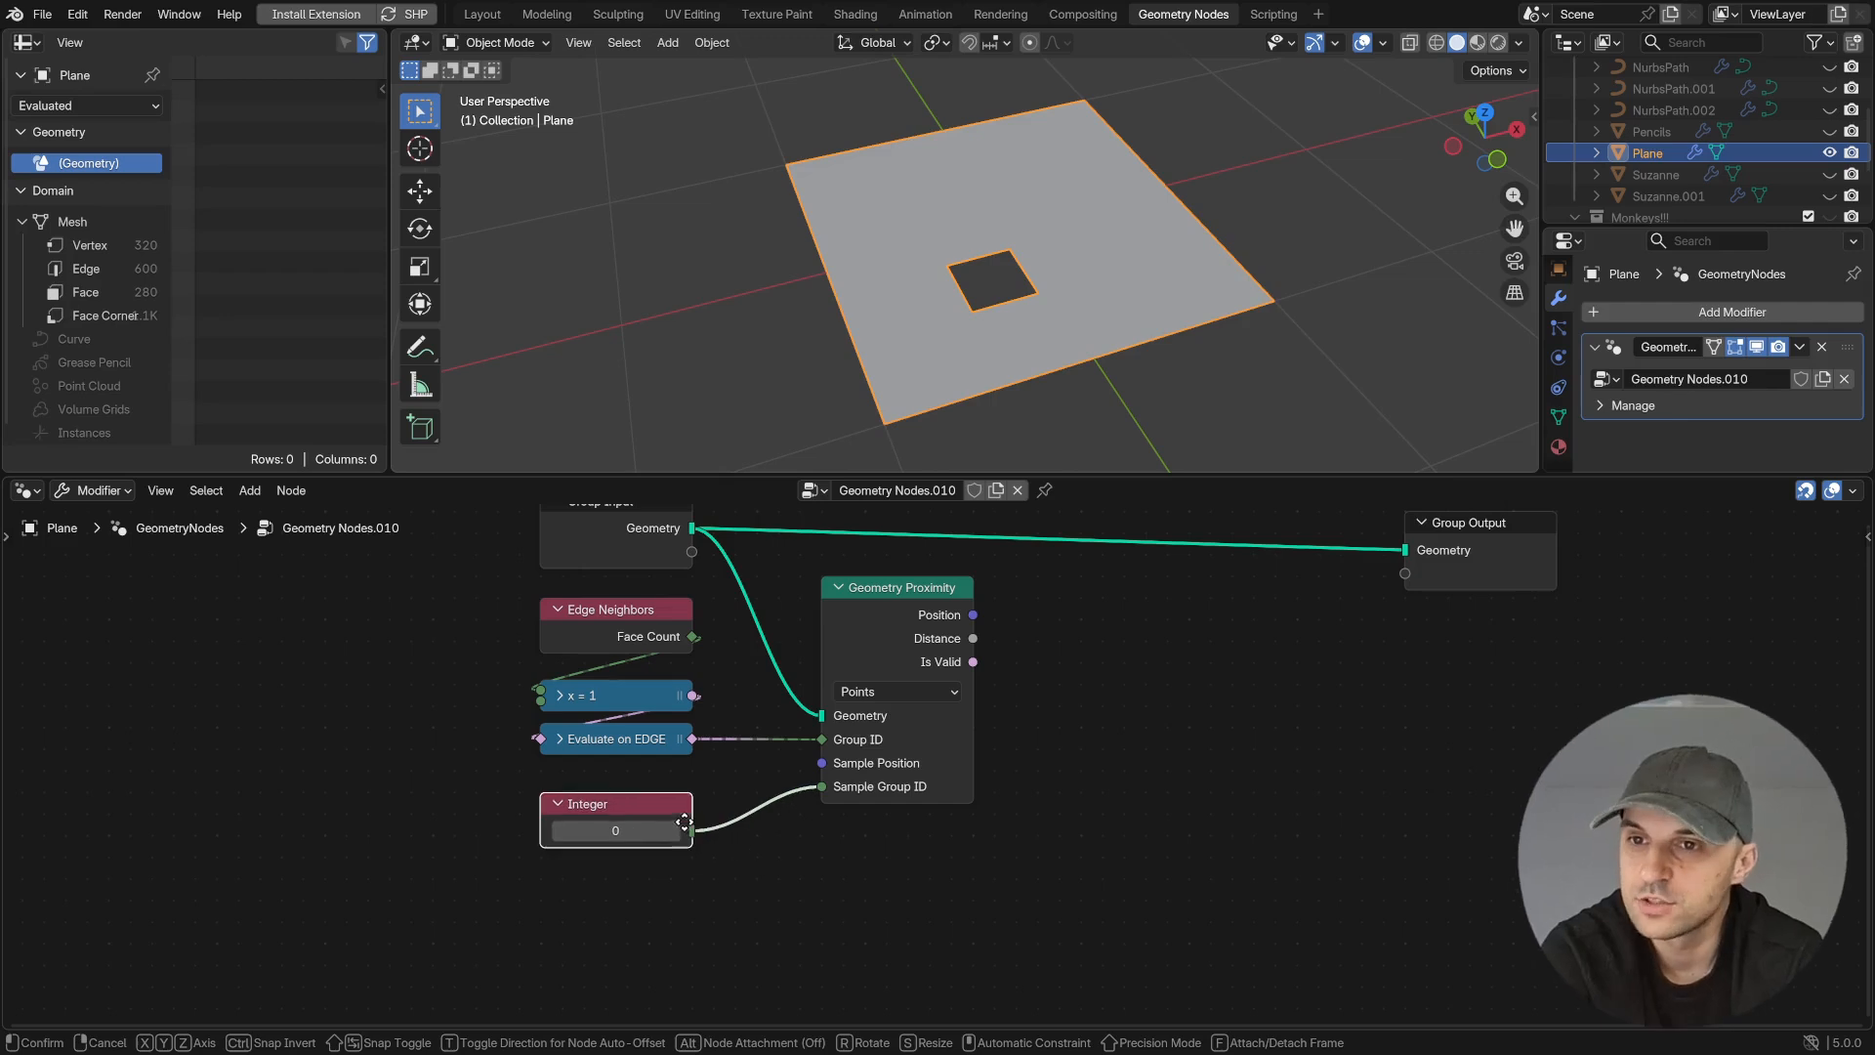
left_click(684, 826)
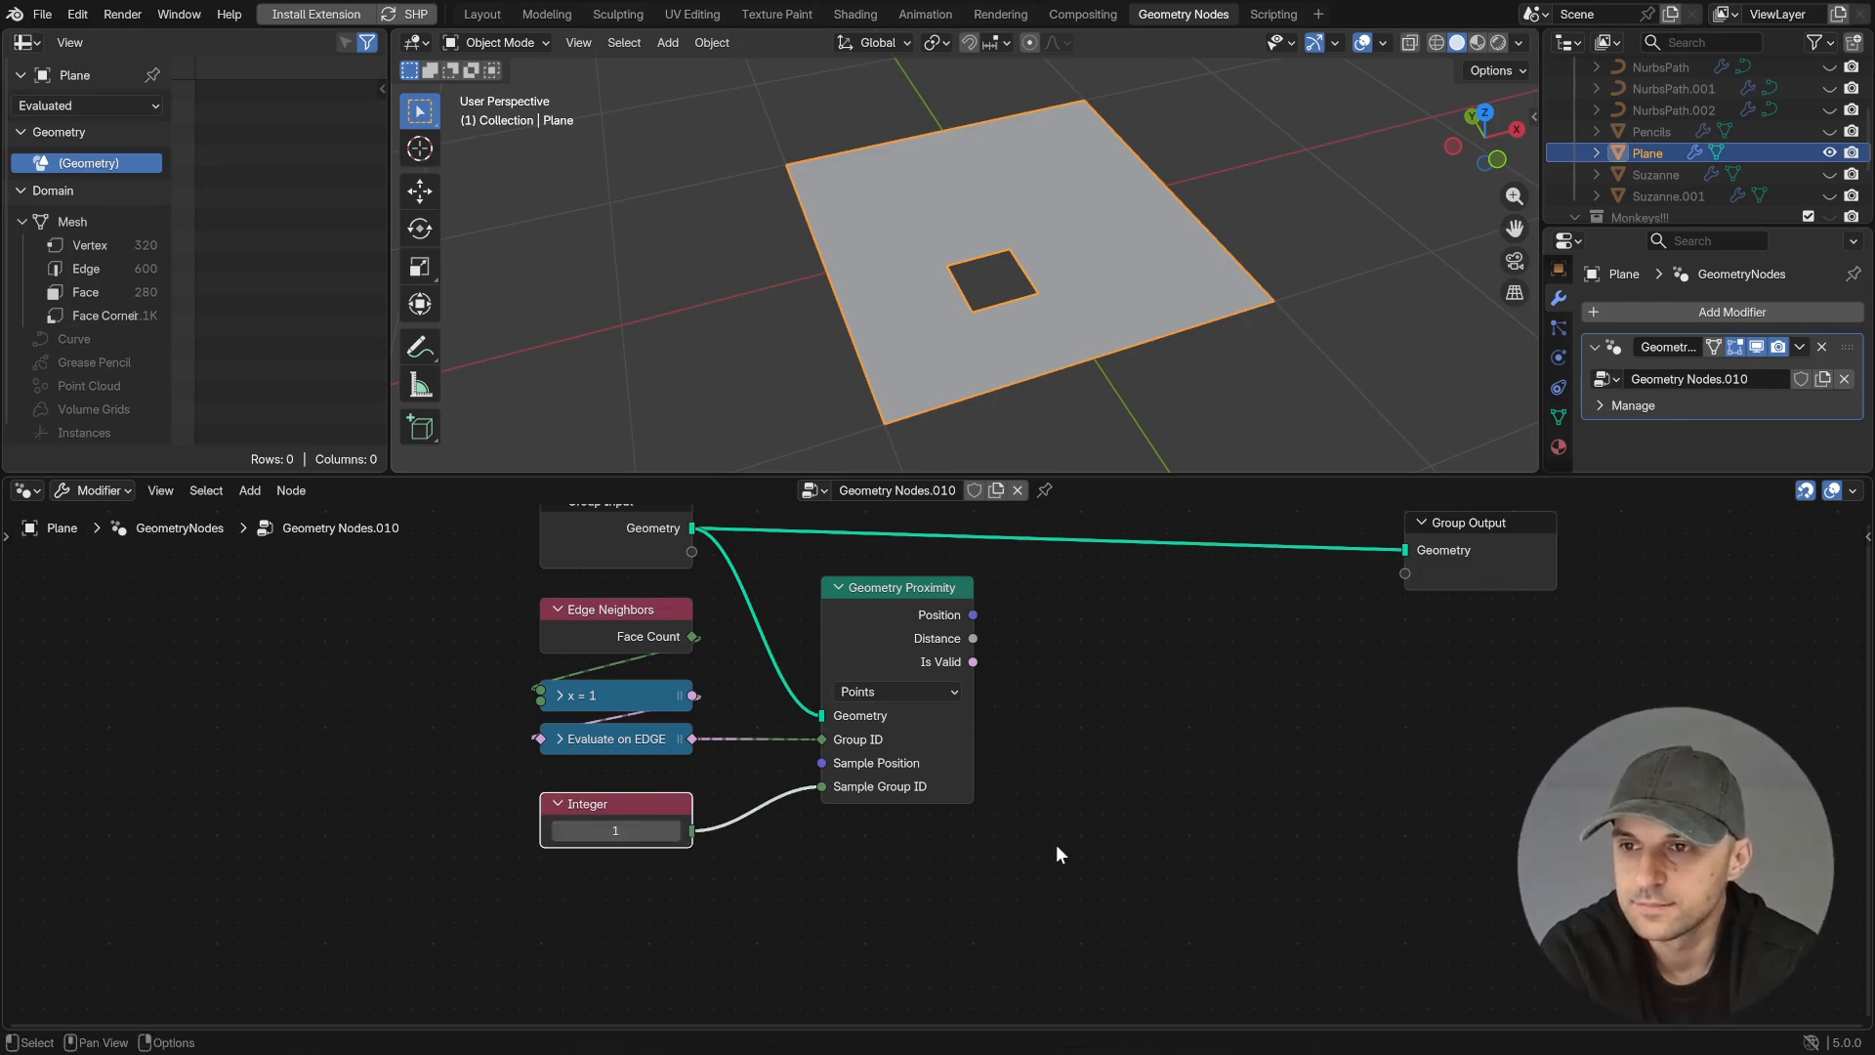
- Preview the Geometry Proximity Distance on the plane with a Viewer and examine the map from several angles
left_click(973, 639, "ctrl+shift")
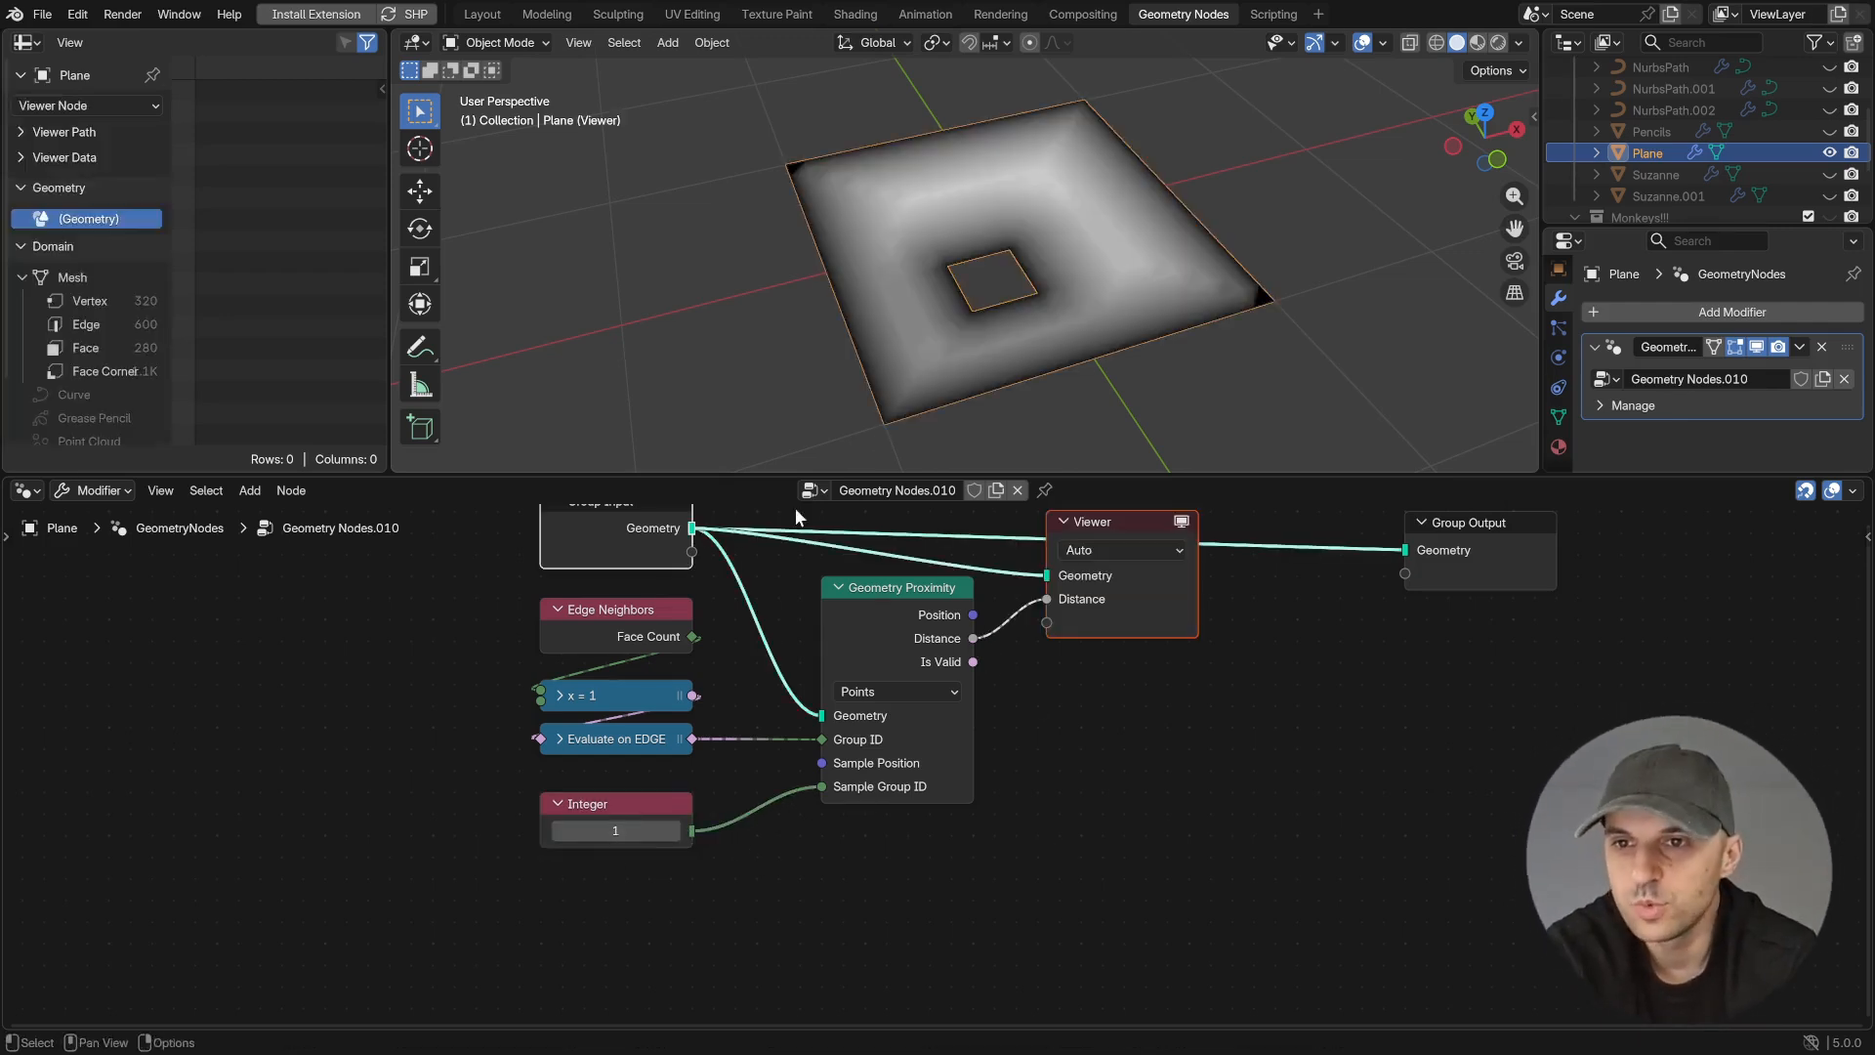
middle_click_drag(1106, 383, 1079, 367)
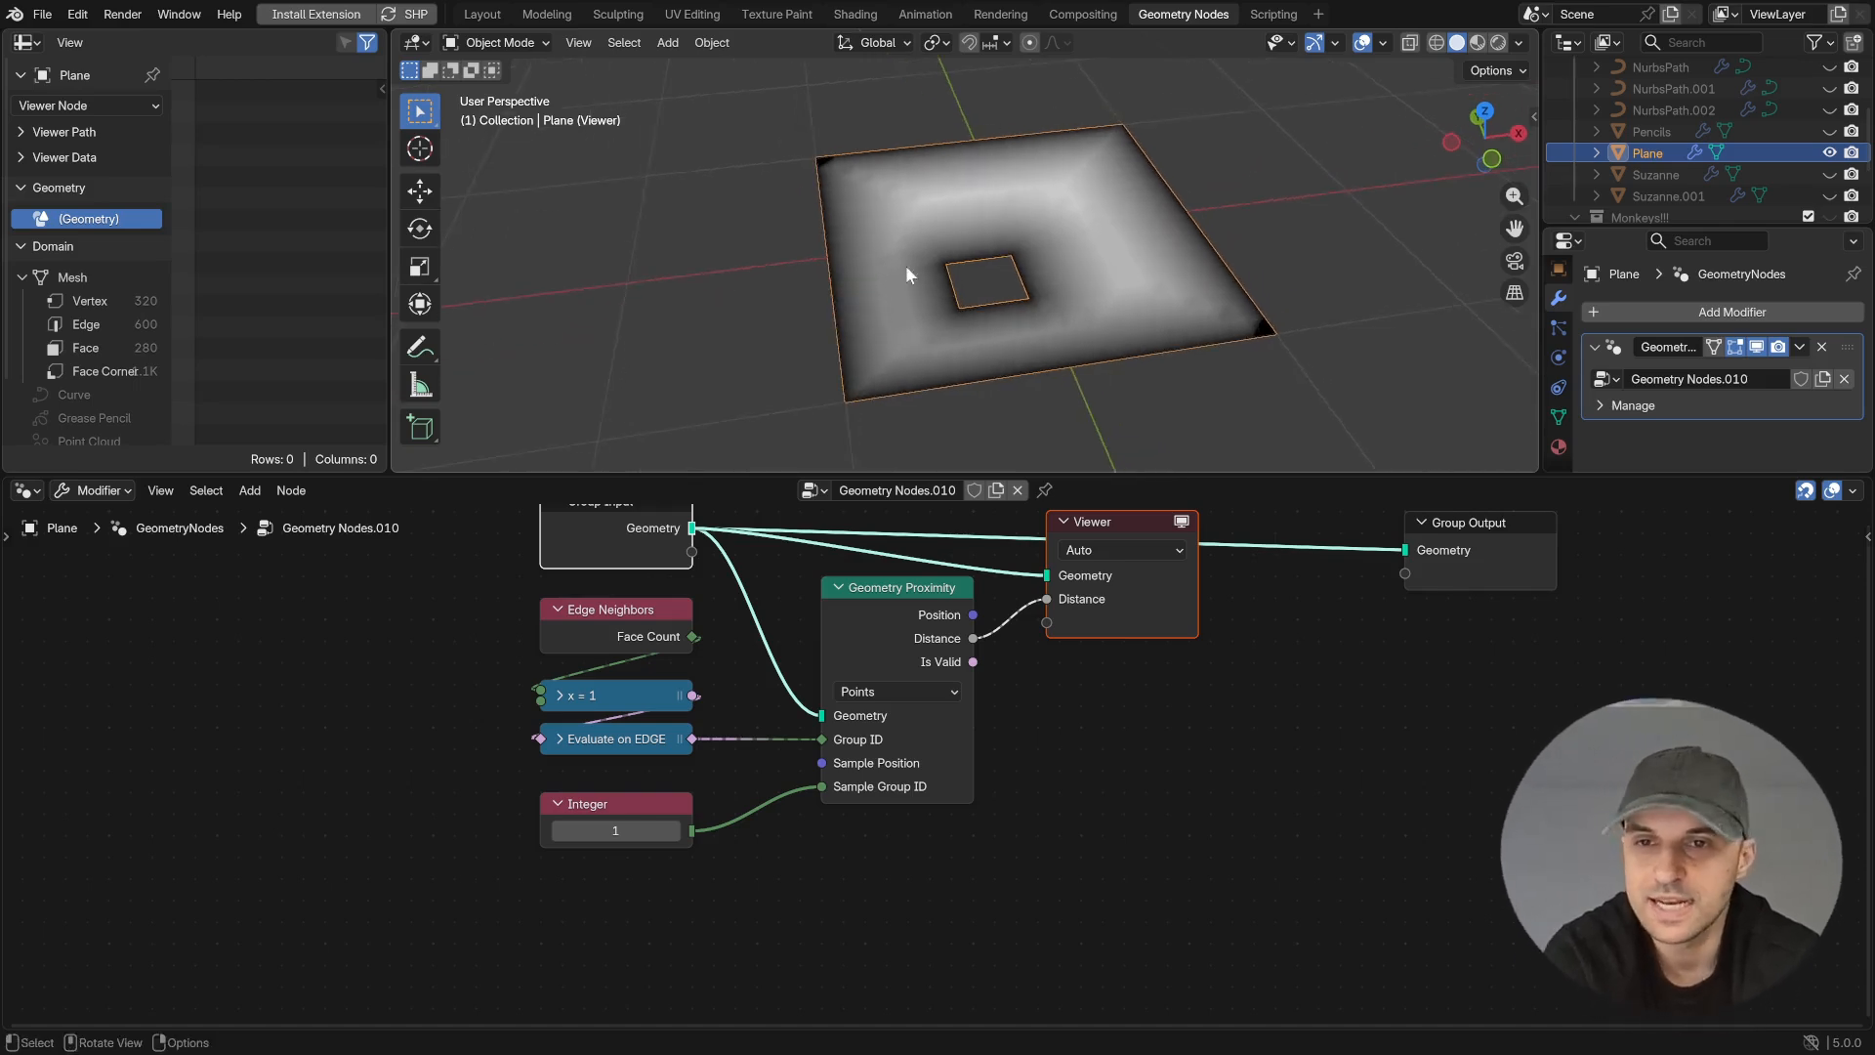
middle_click_drag(1016, 290, 1153, 348)
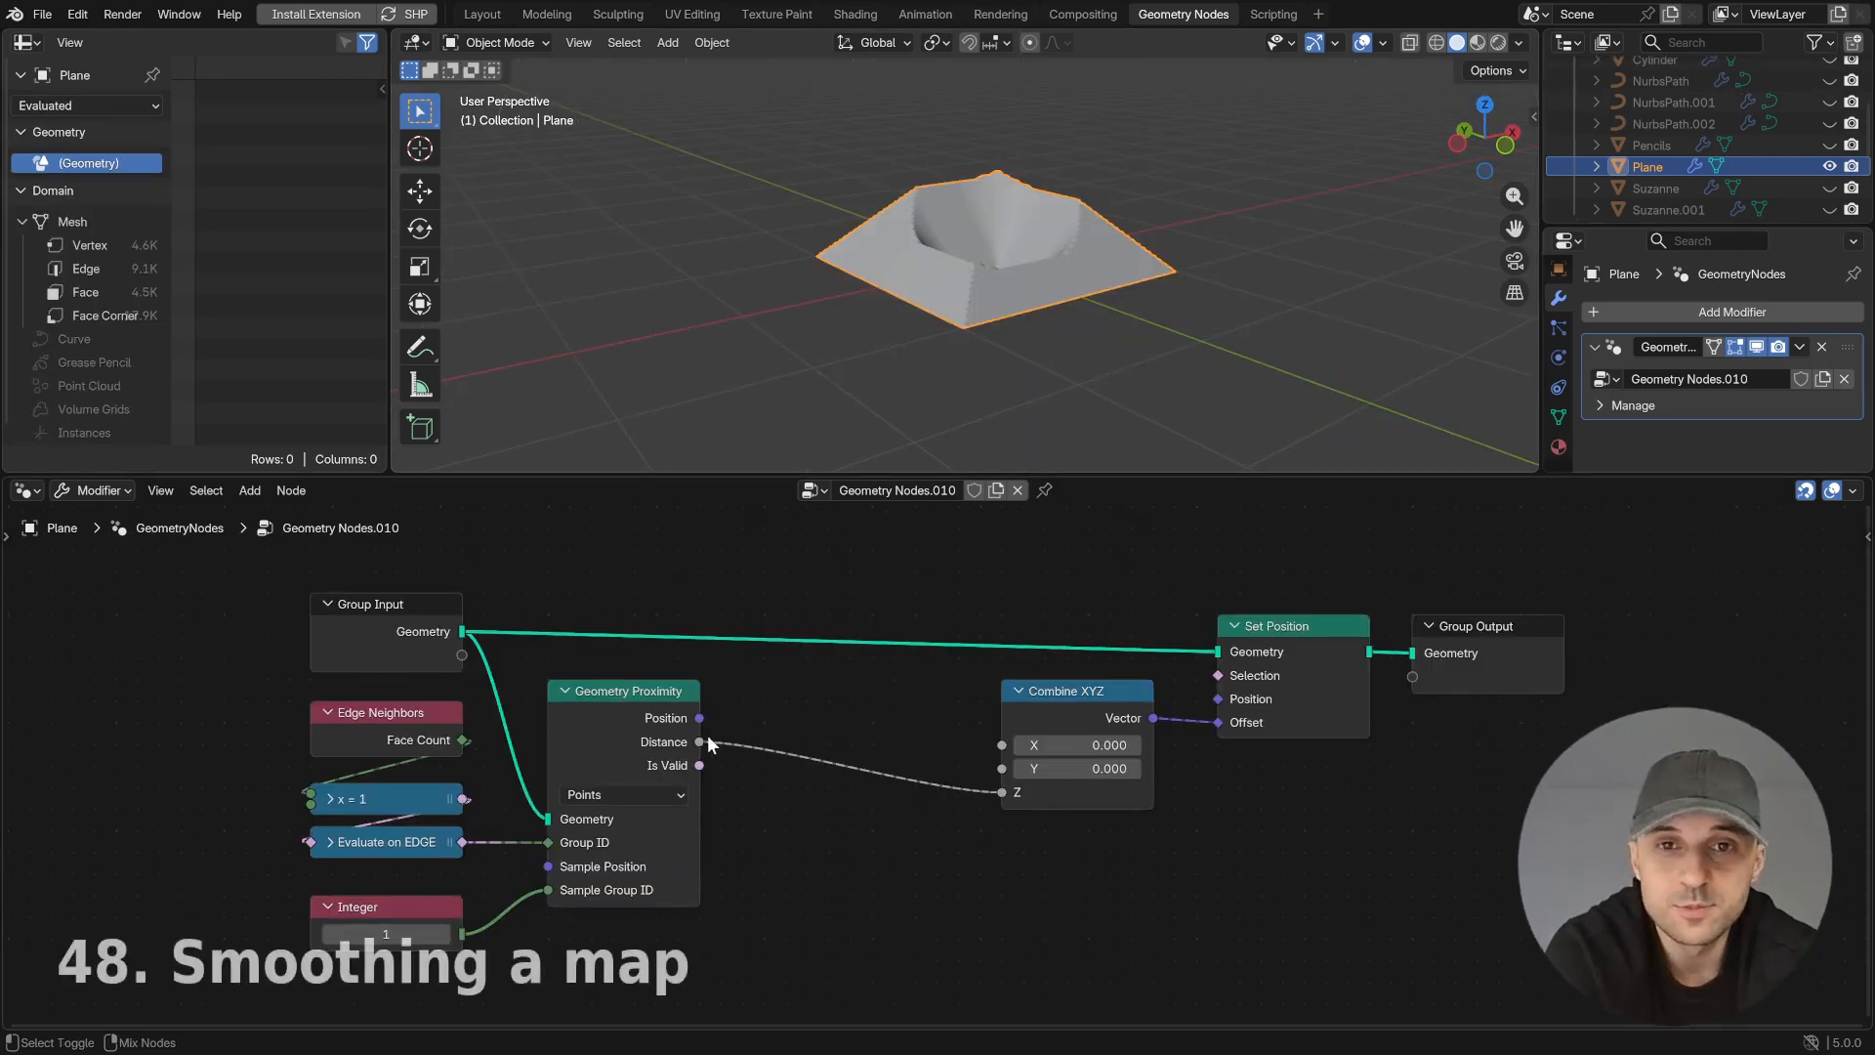
- Preview the Distance map on the Set Position geometry with a Viewer, and undo the preview
left_click(708, 739, "ctrl+shift")
left_click(1286, 636, "ctrl+shift")
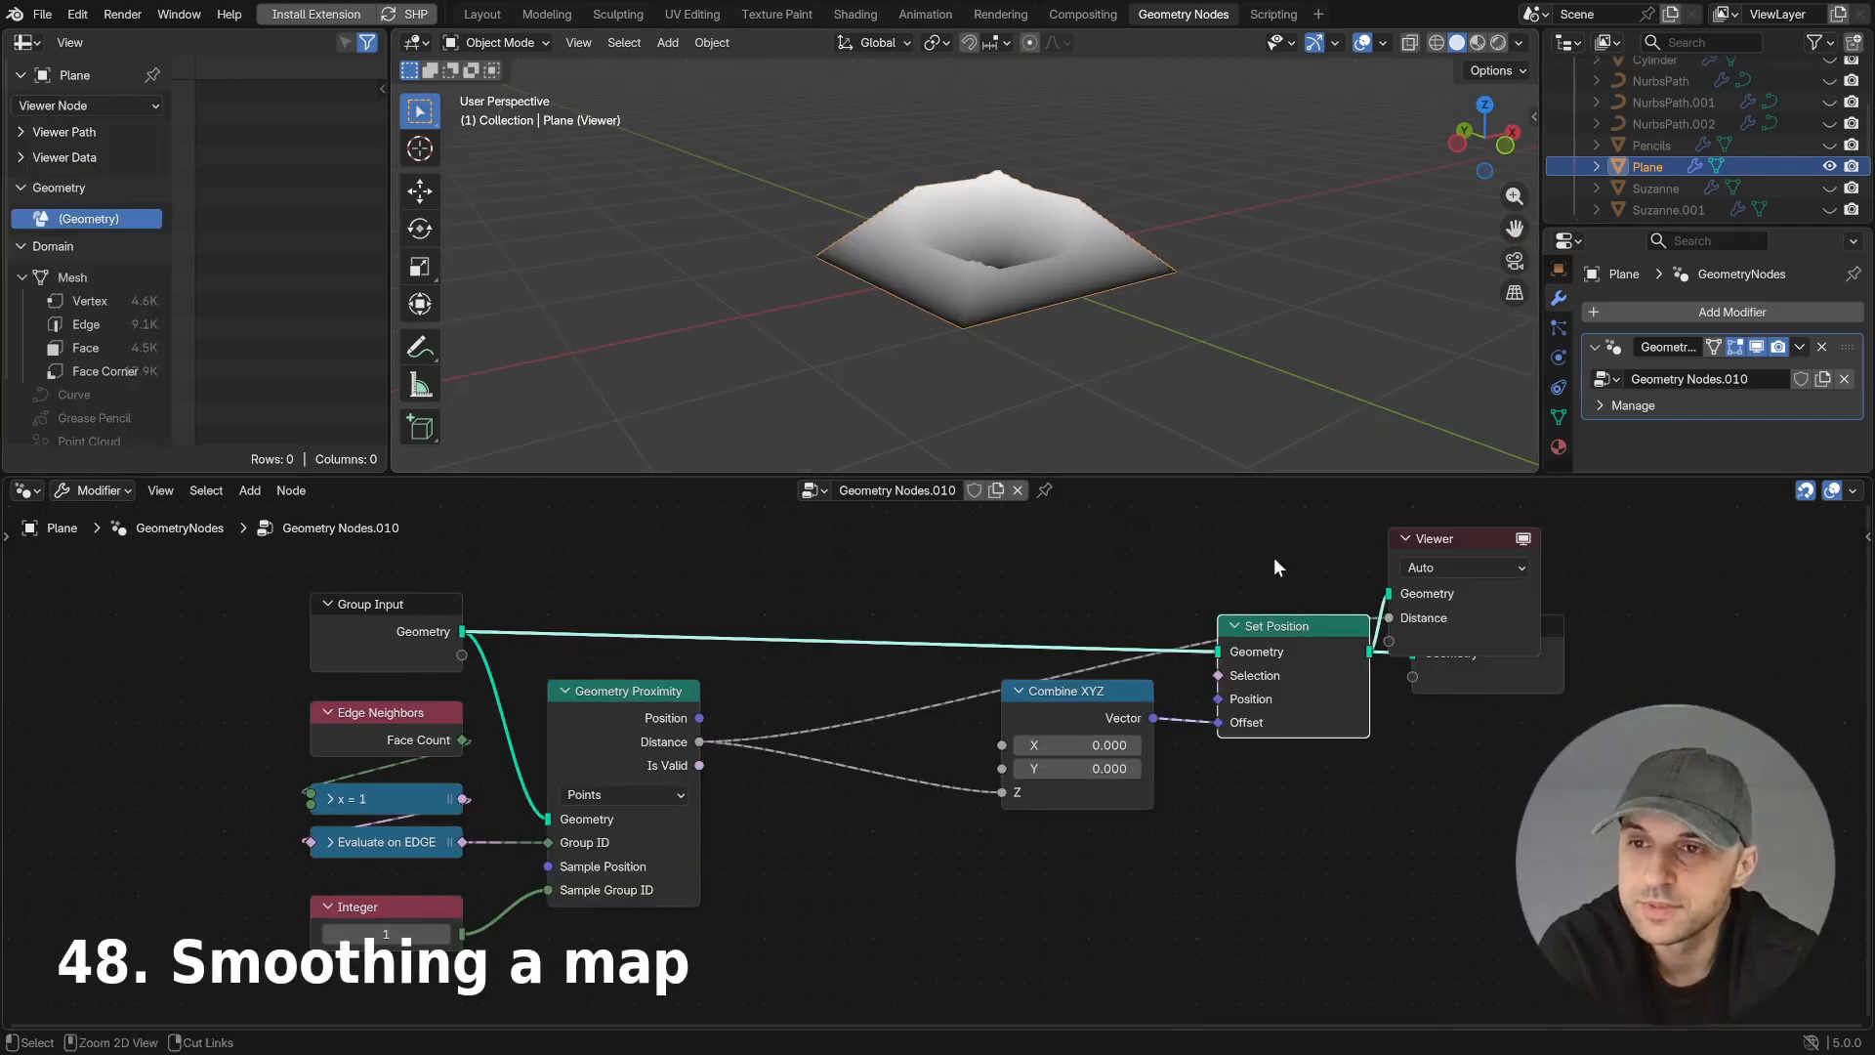
key("ctrl+z")
key("ctrl+z")
- Insert a Blur Attribute node with 211 iterations between Geometry Proximity's Distance and Combine XYZ's Z
left_click_drag(704, 741, 1041, 782)
type("bl")
key("Return")
left_click(795, 715)
middle_click_drag(987, 388, 929, 371)
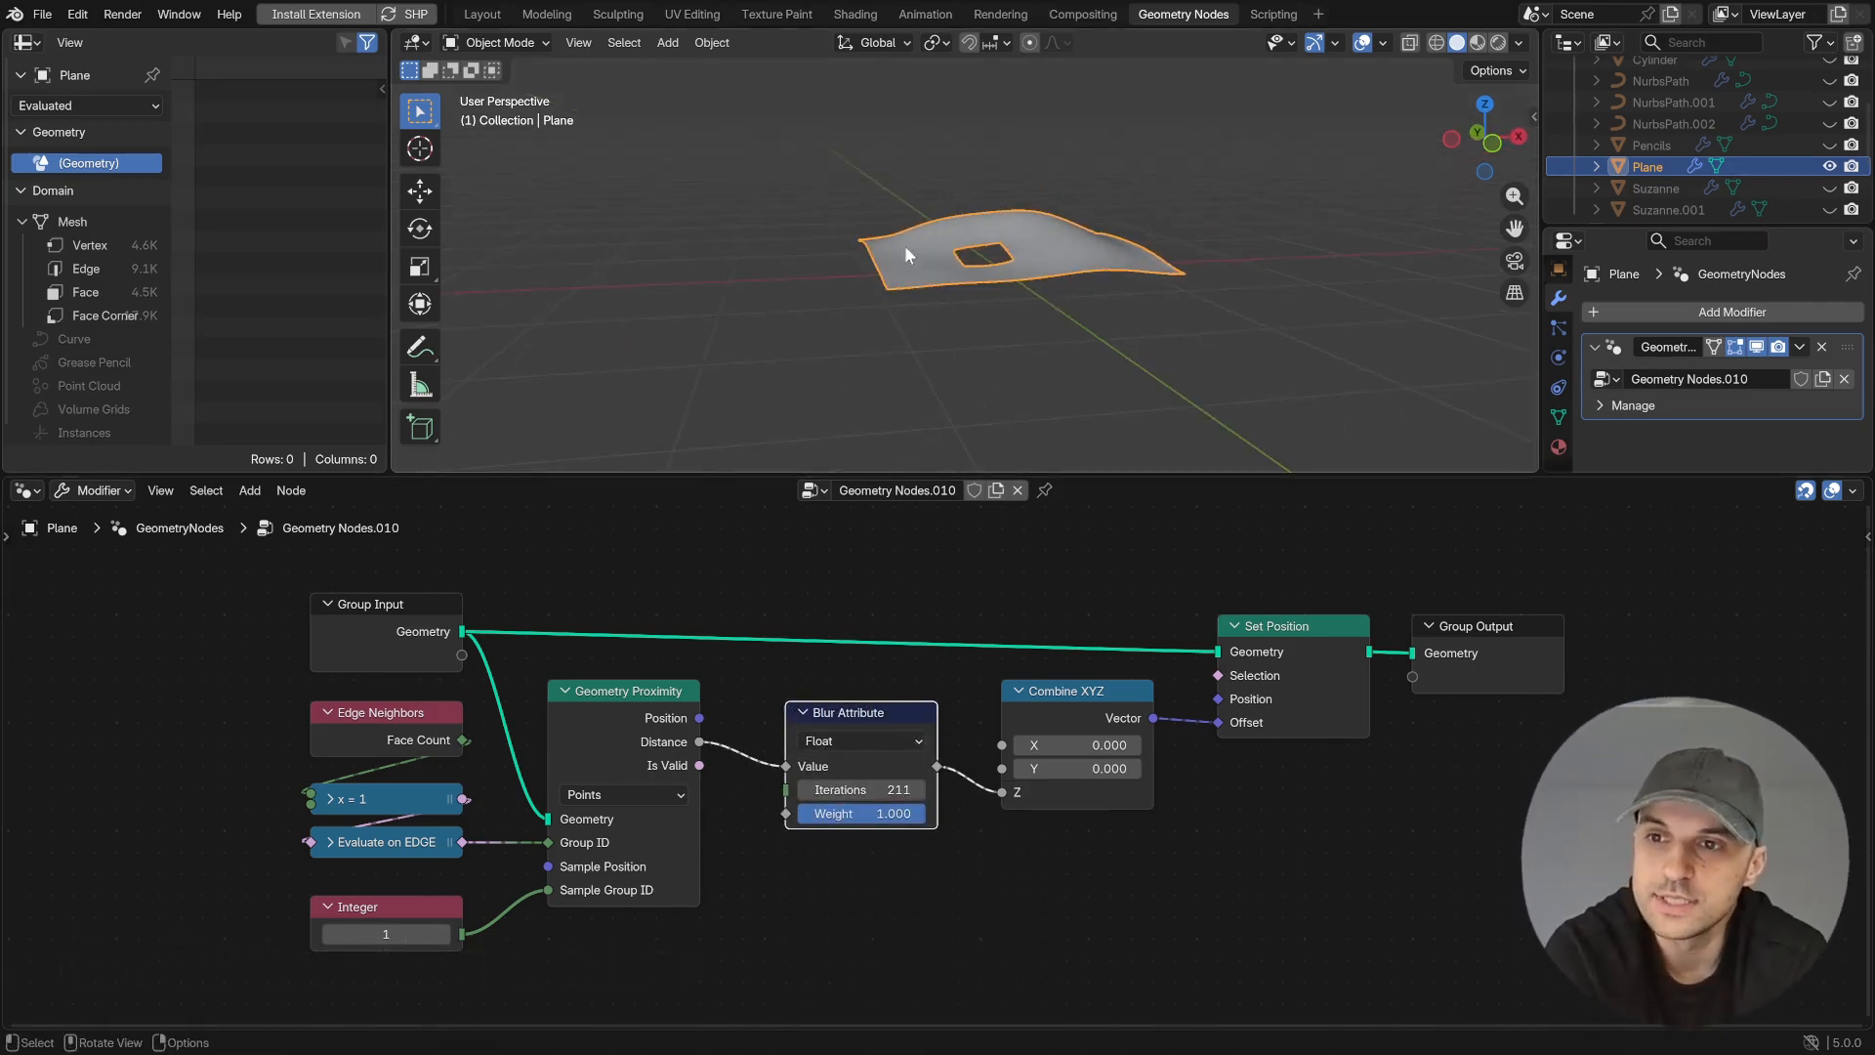
- Drive the Blur Attribute's Weight with the proximity Distance and set its Iterations to 241
left_click_drag(718, 737, 762, 673)
left_click_drag(777, 813, 889, 789)
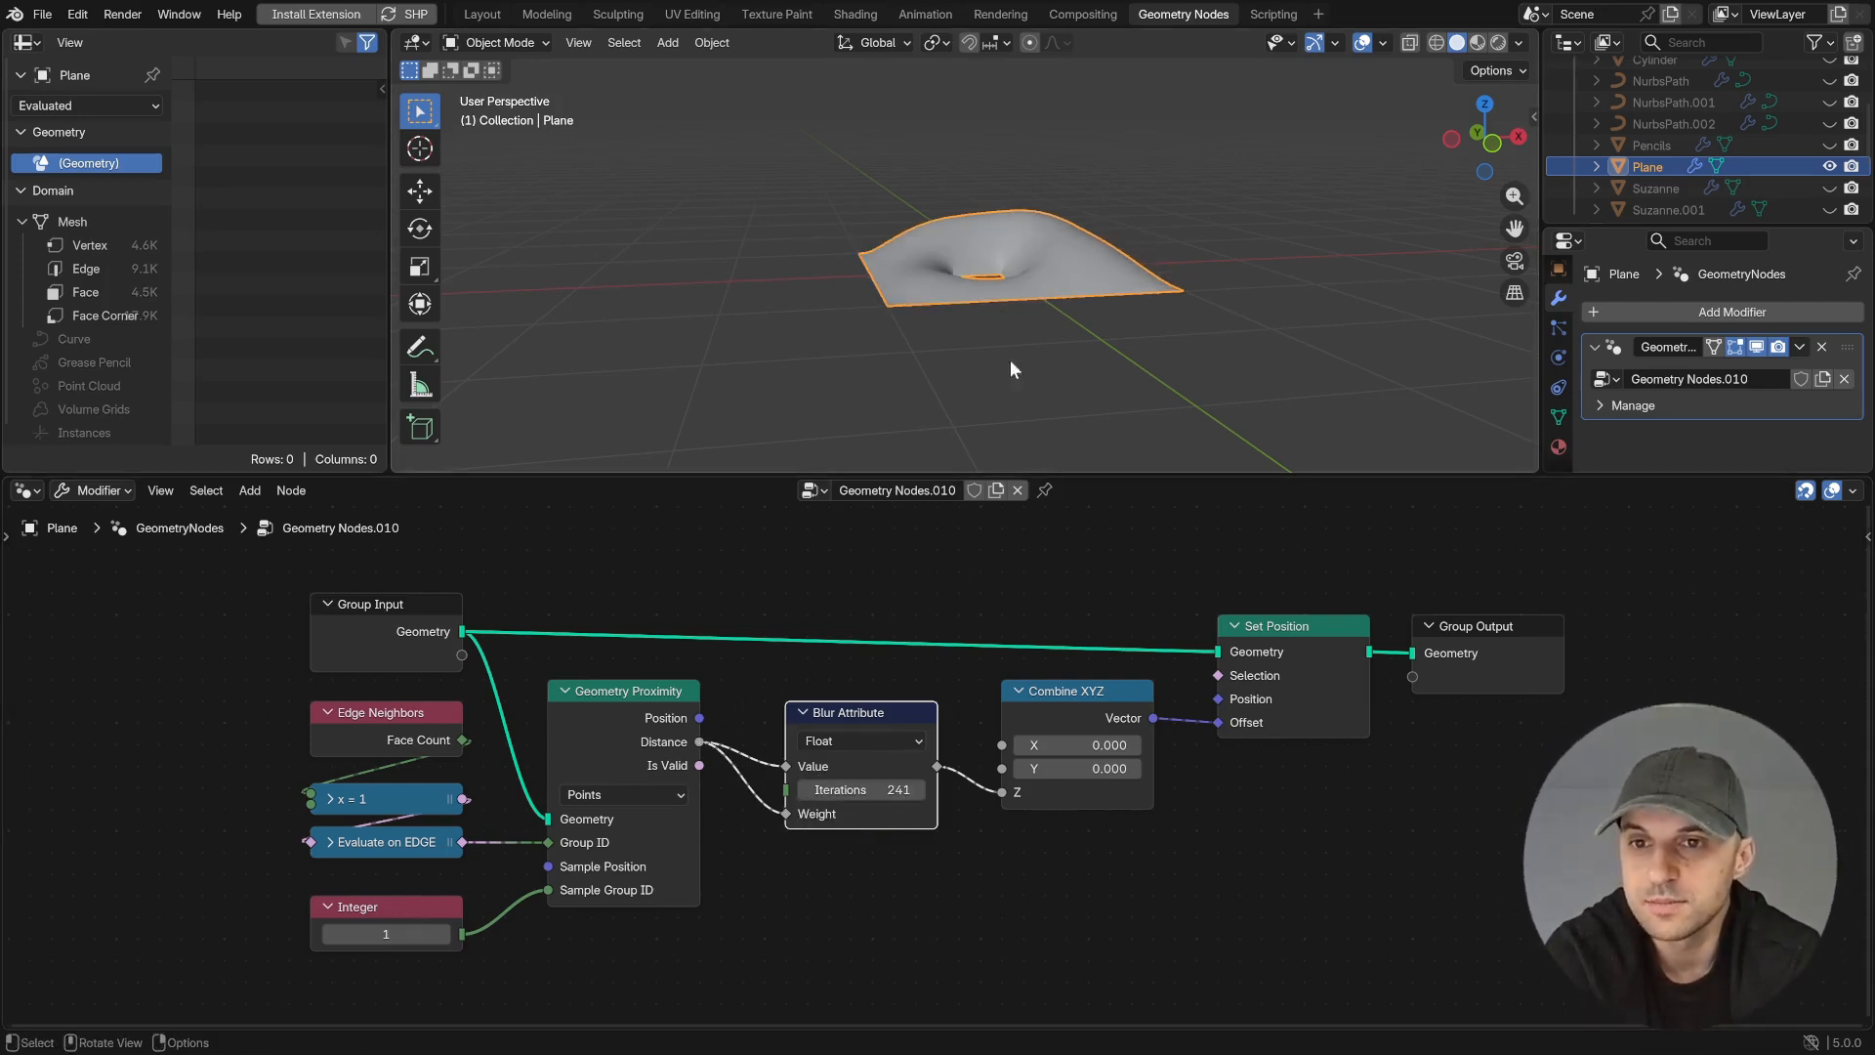
middle_click_drag(1005, 383, 1097, 360)
right_click_drag(762, 835, 761, 846, "ctrl+alt")
right_click_drag(767, 787, 759, 846, "ctrl+alt")
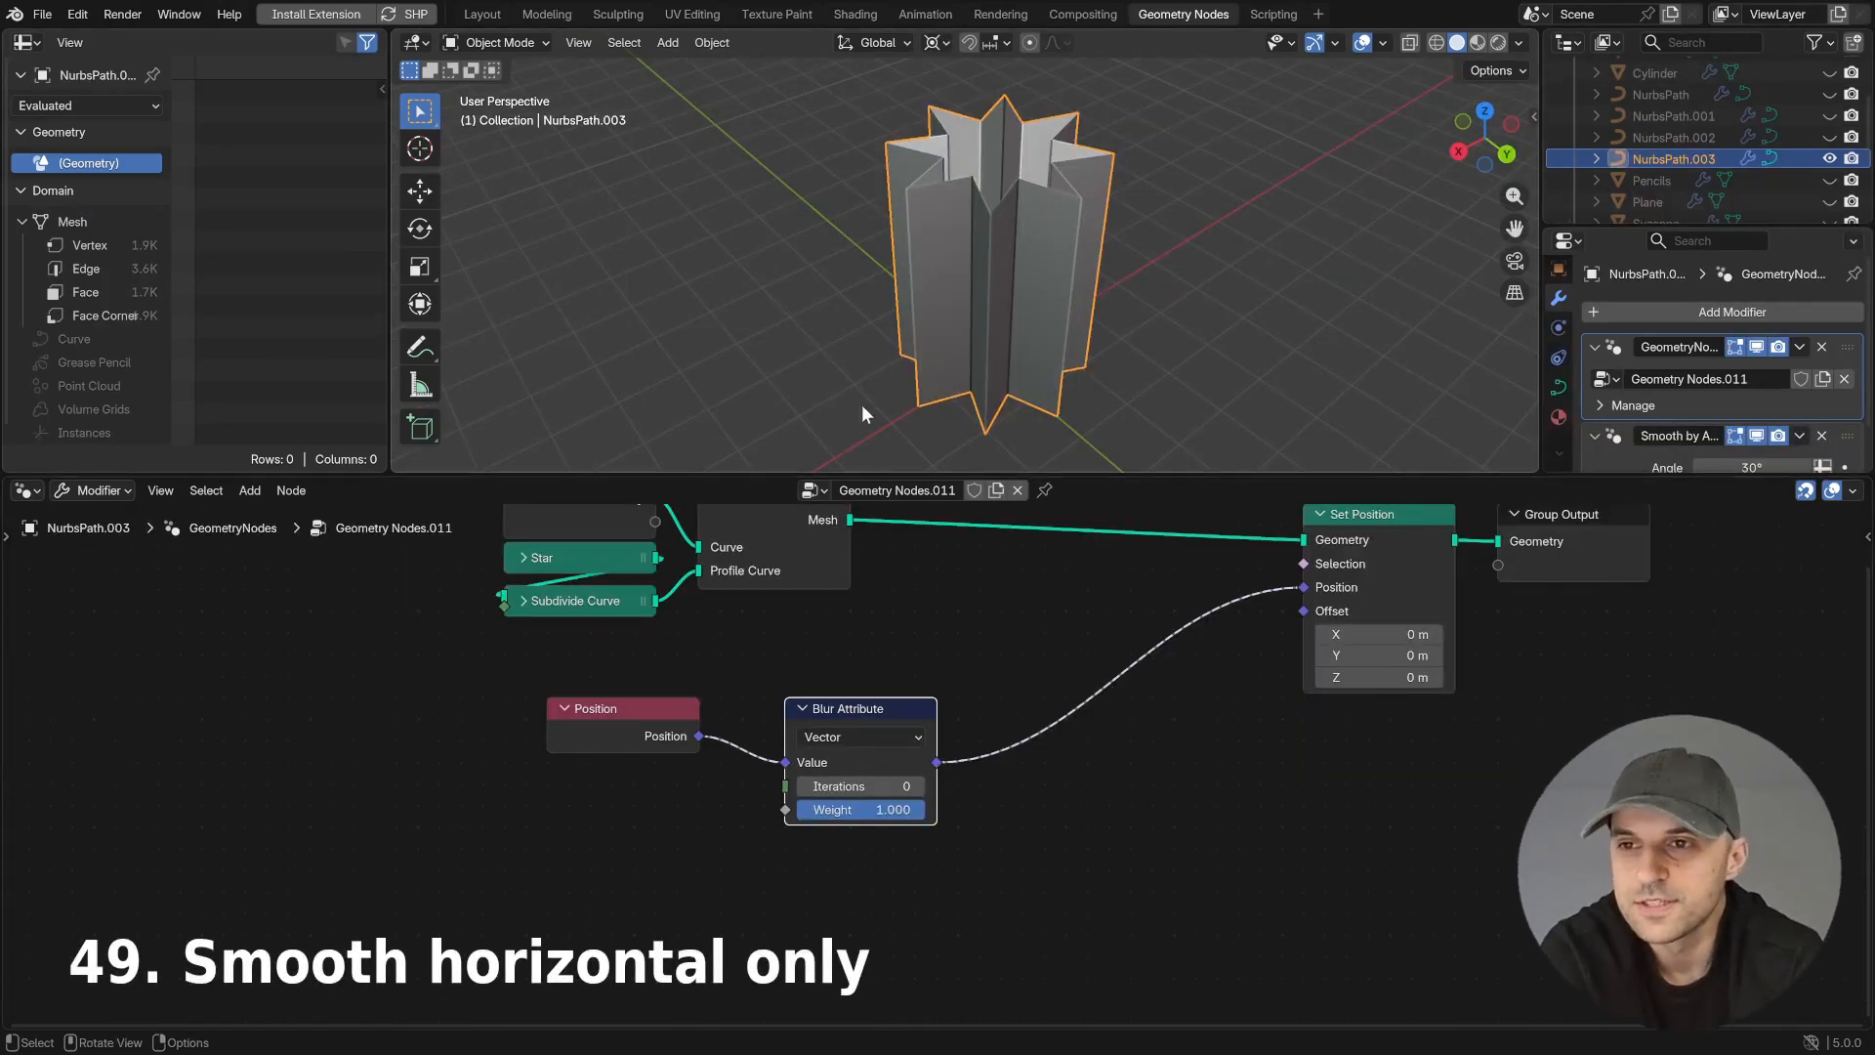
- Set Blur Attribute's Iterations to 0 and move the node below Position, detached from Set Position
left_click_drag(875, 784, 795, 786)
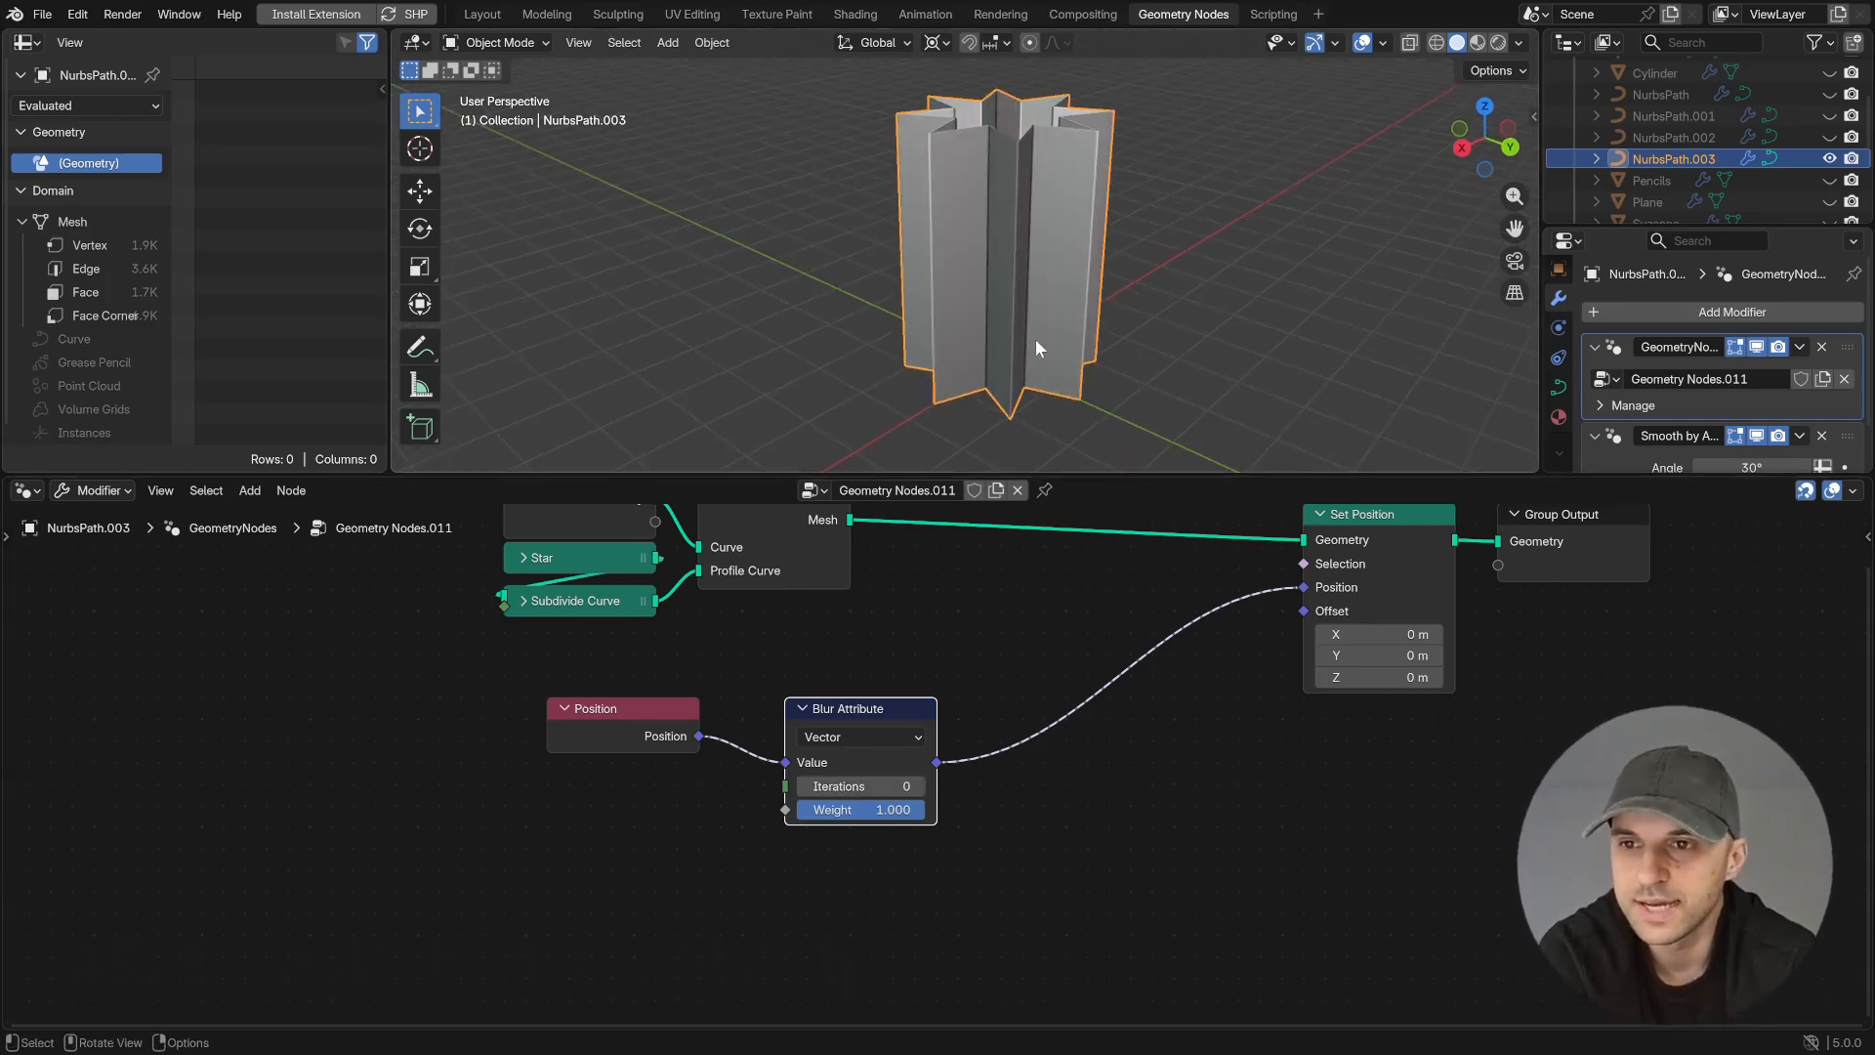
left_click_drag(895, 710, 657, 797)
right_click_drag(842, 777, 901, 846, "ctrl")
- Add a Separate XYZ node that splits the original Position vector
left_click_drag(699, 736, 779, 673)
type("sep")
key("Return")
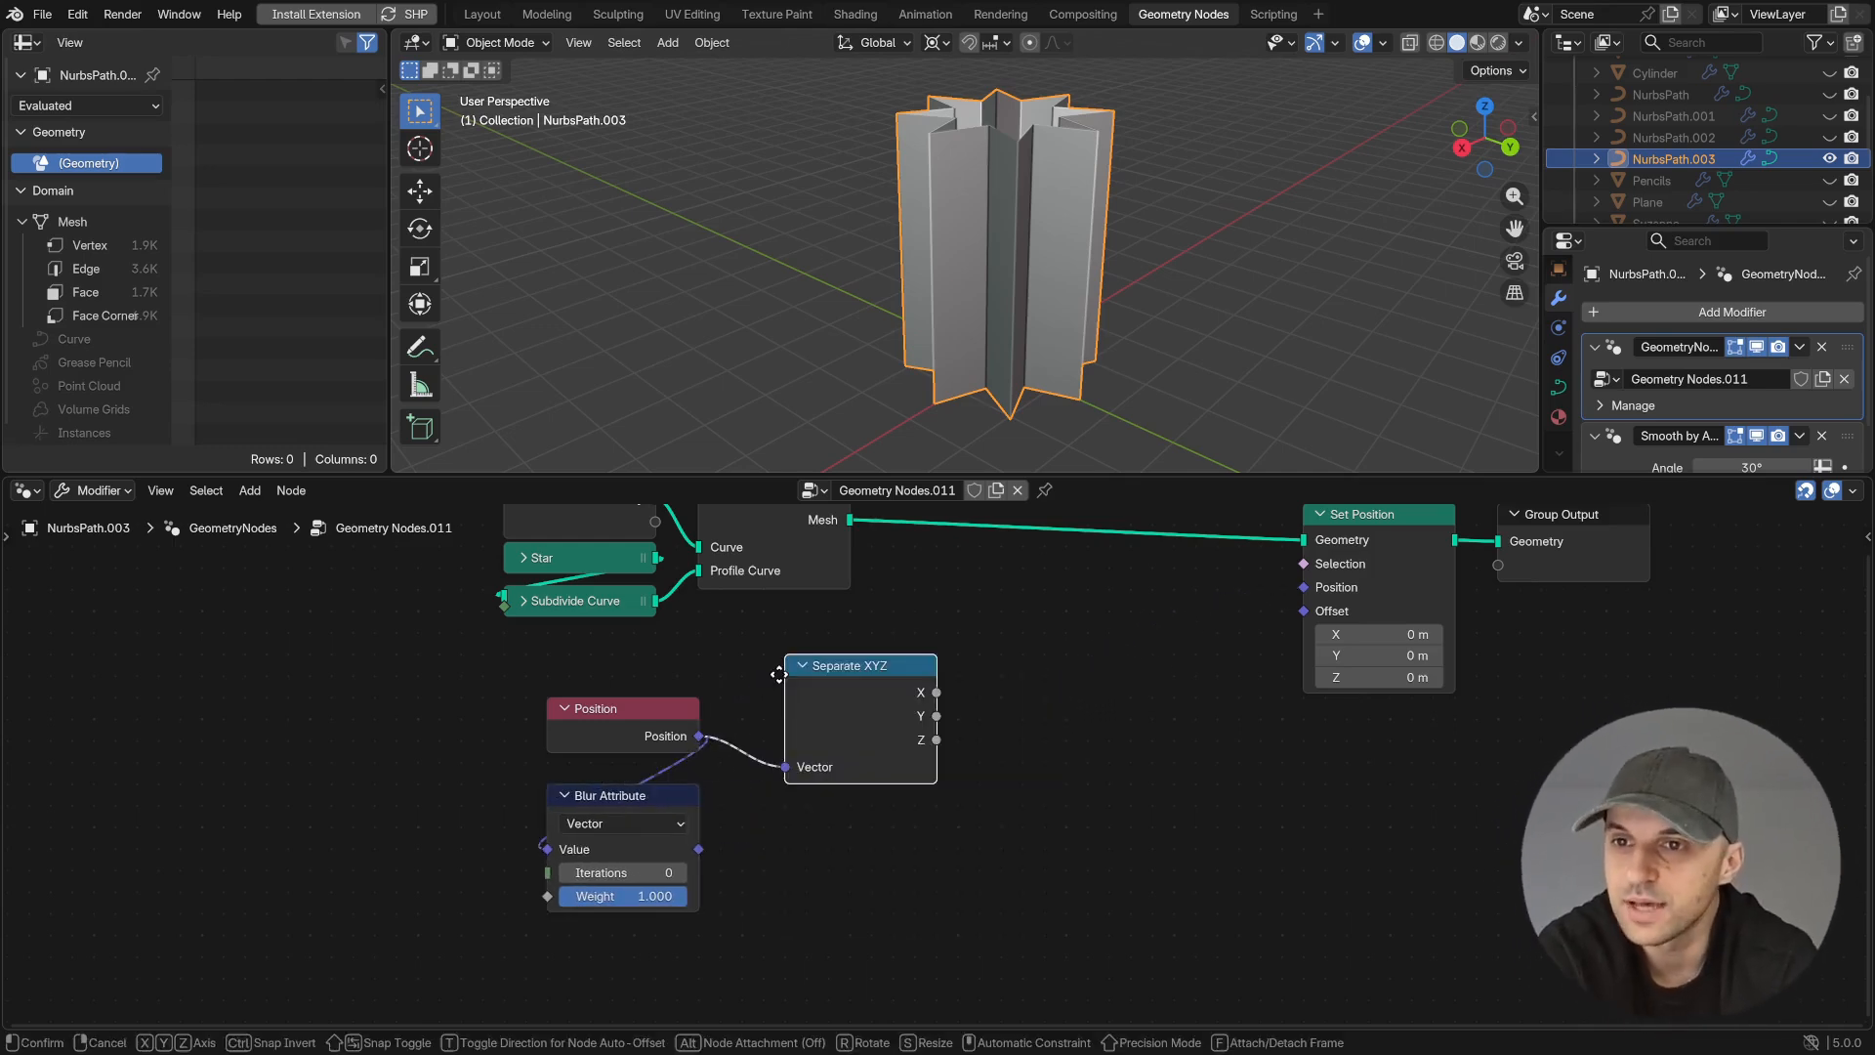
left_click(809, 657)
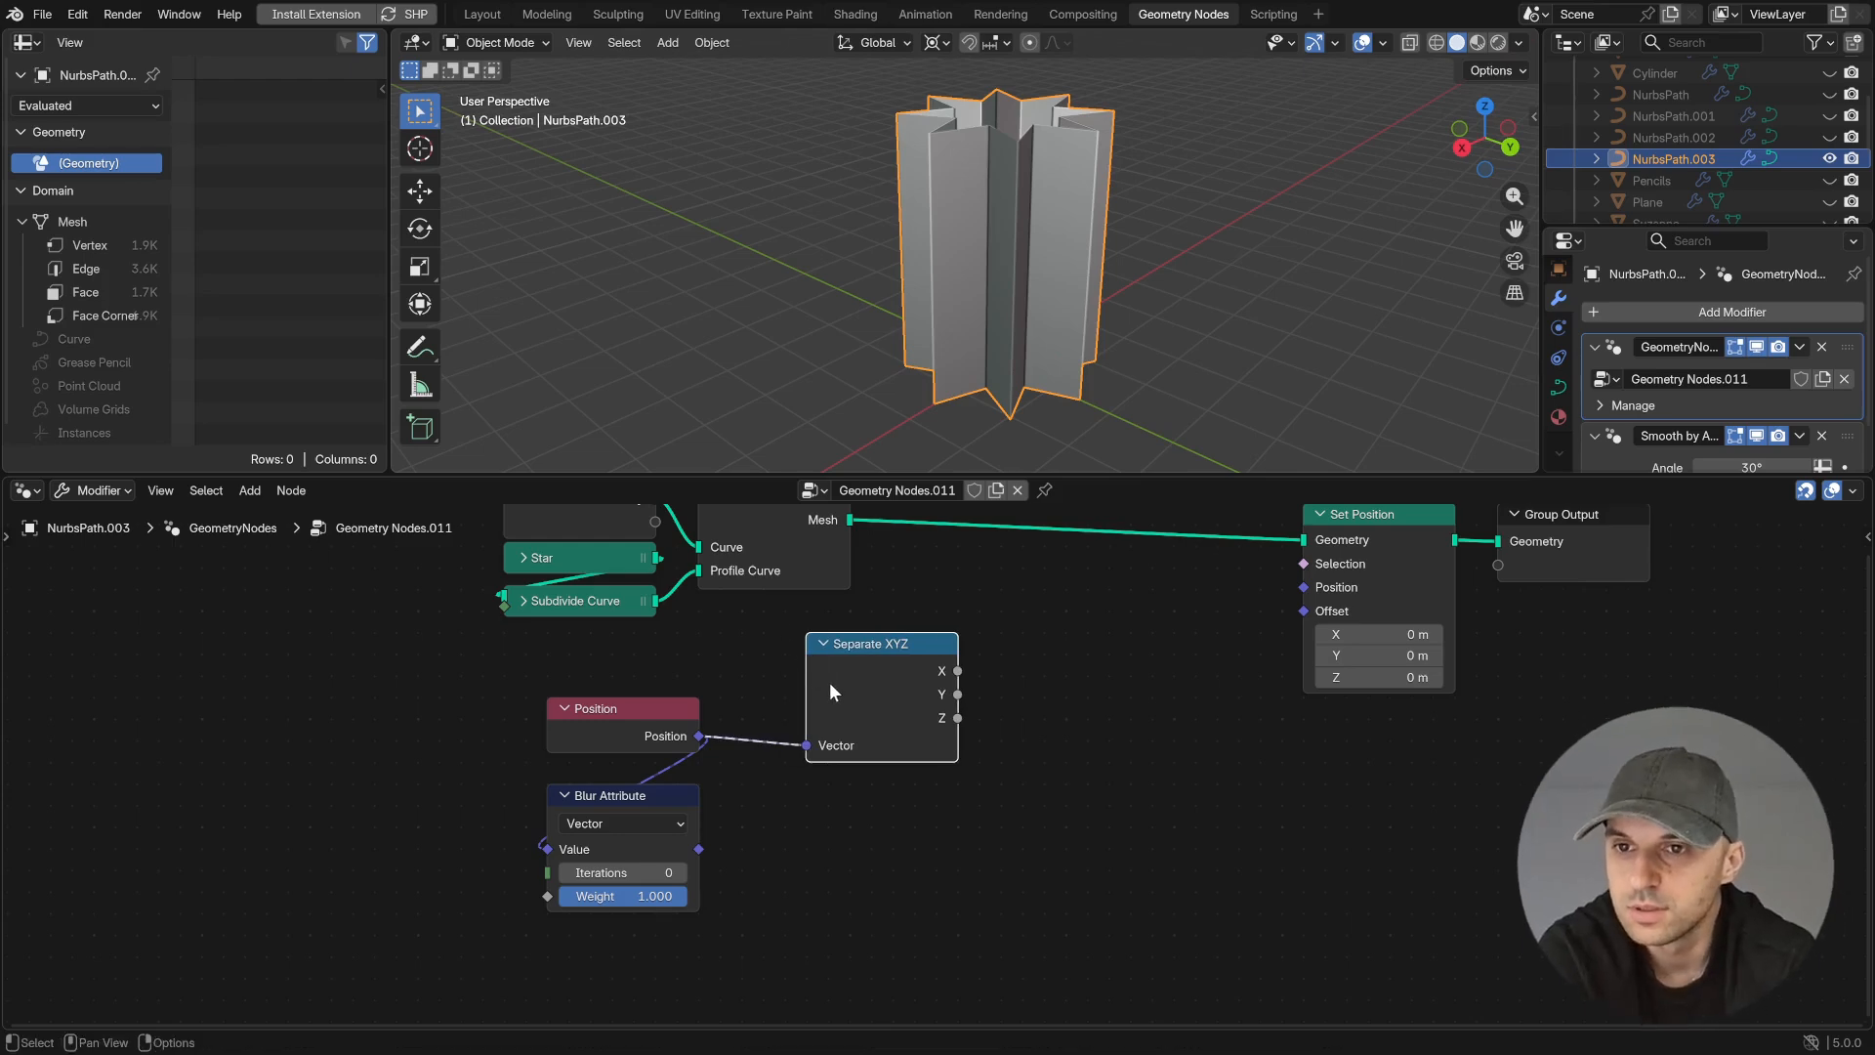
- Duplicate the Separate XYZ node below the original and feed it the Blur Attribute output
key("shift+d")
left_click(829, 833)
left_click_drag(699, 849, 806, 897)
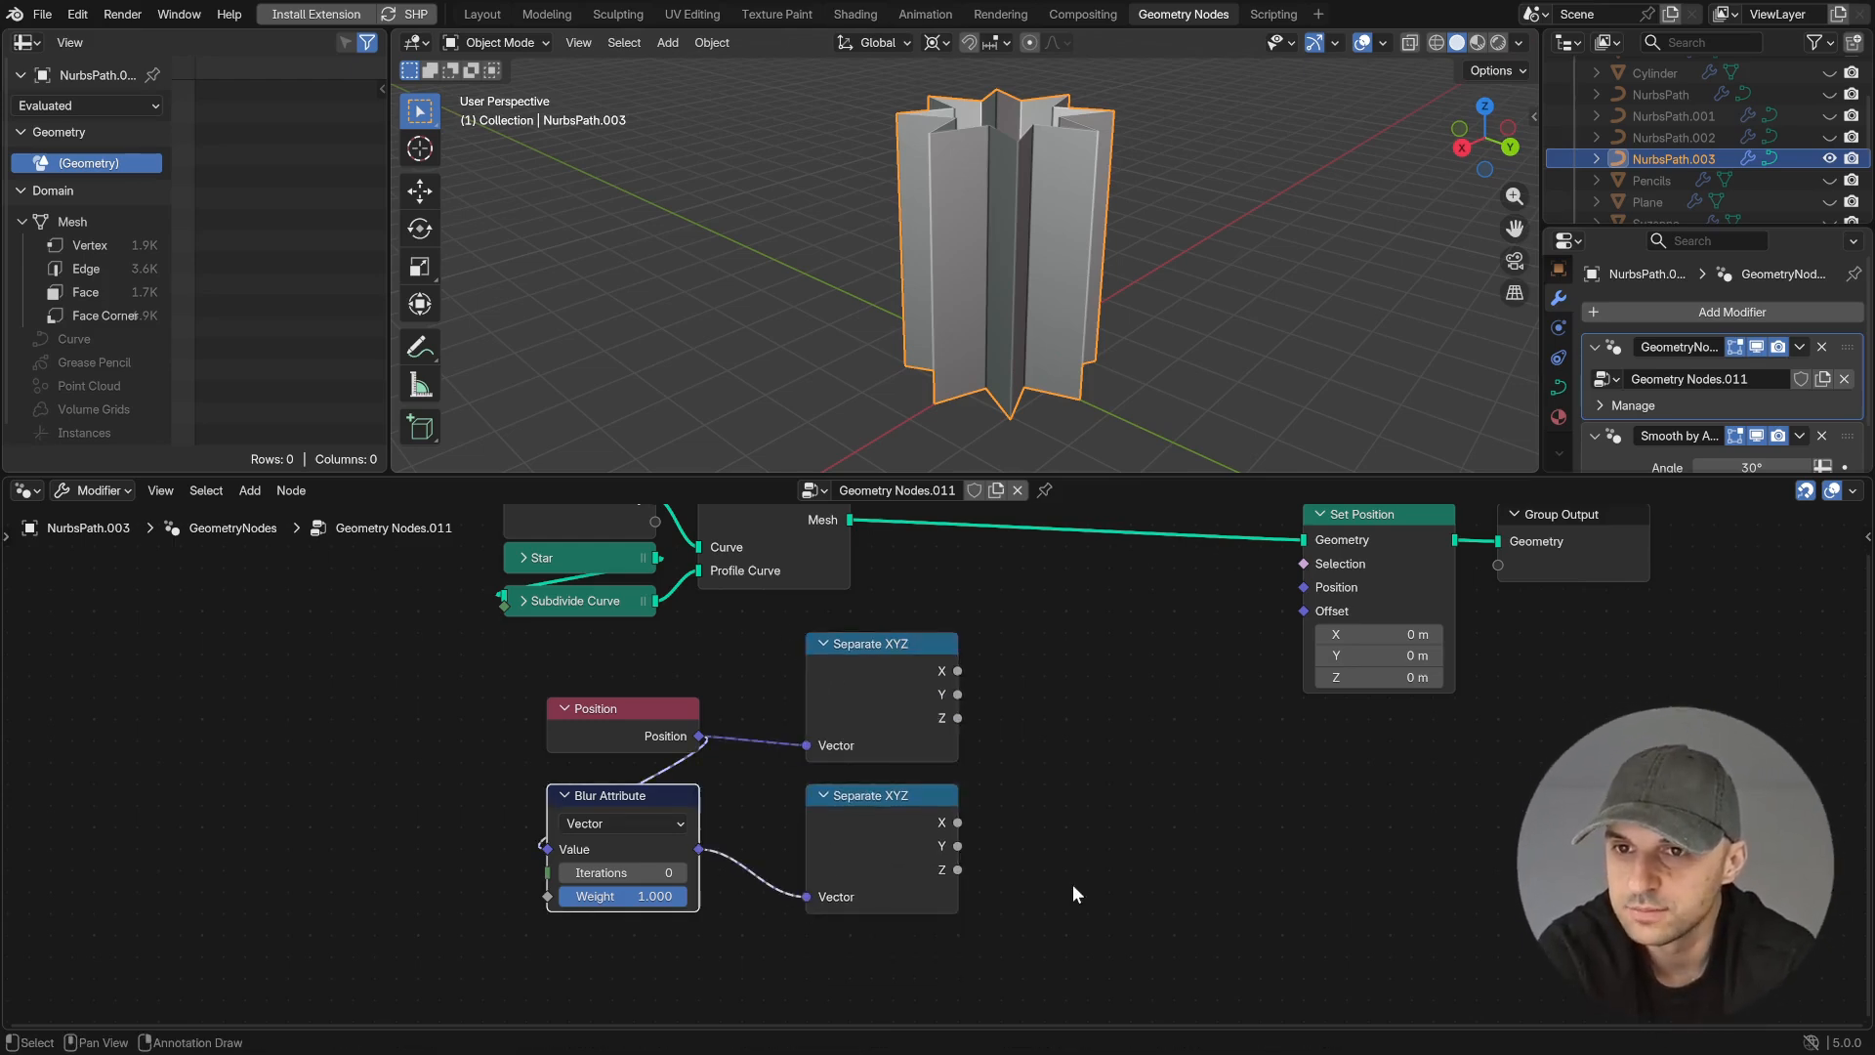
- Add a Combine XYZ node taking X and Y from the blurred vector and Z from the original position
key("shift+a")
type("com")
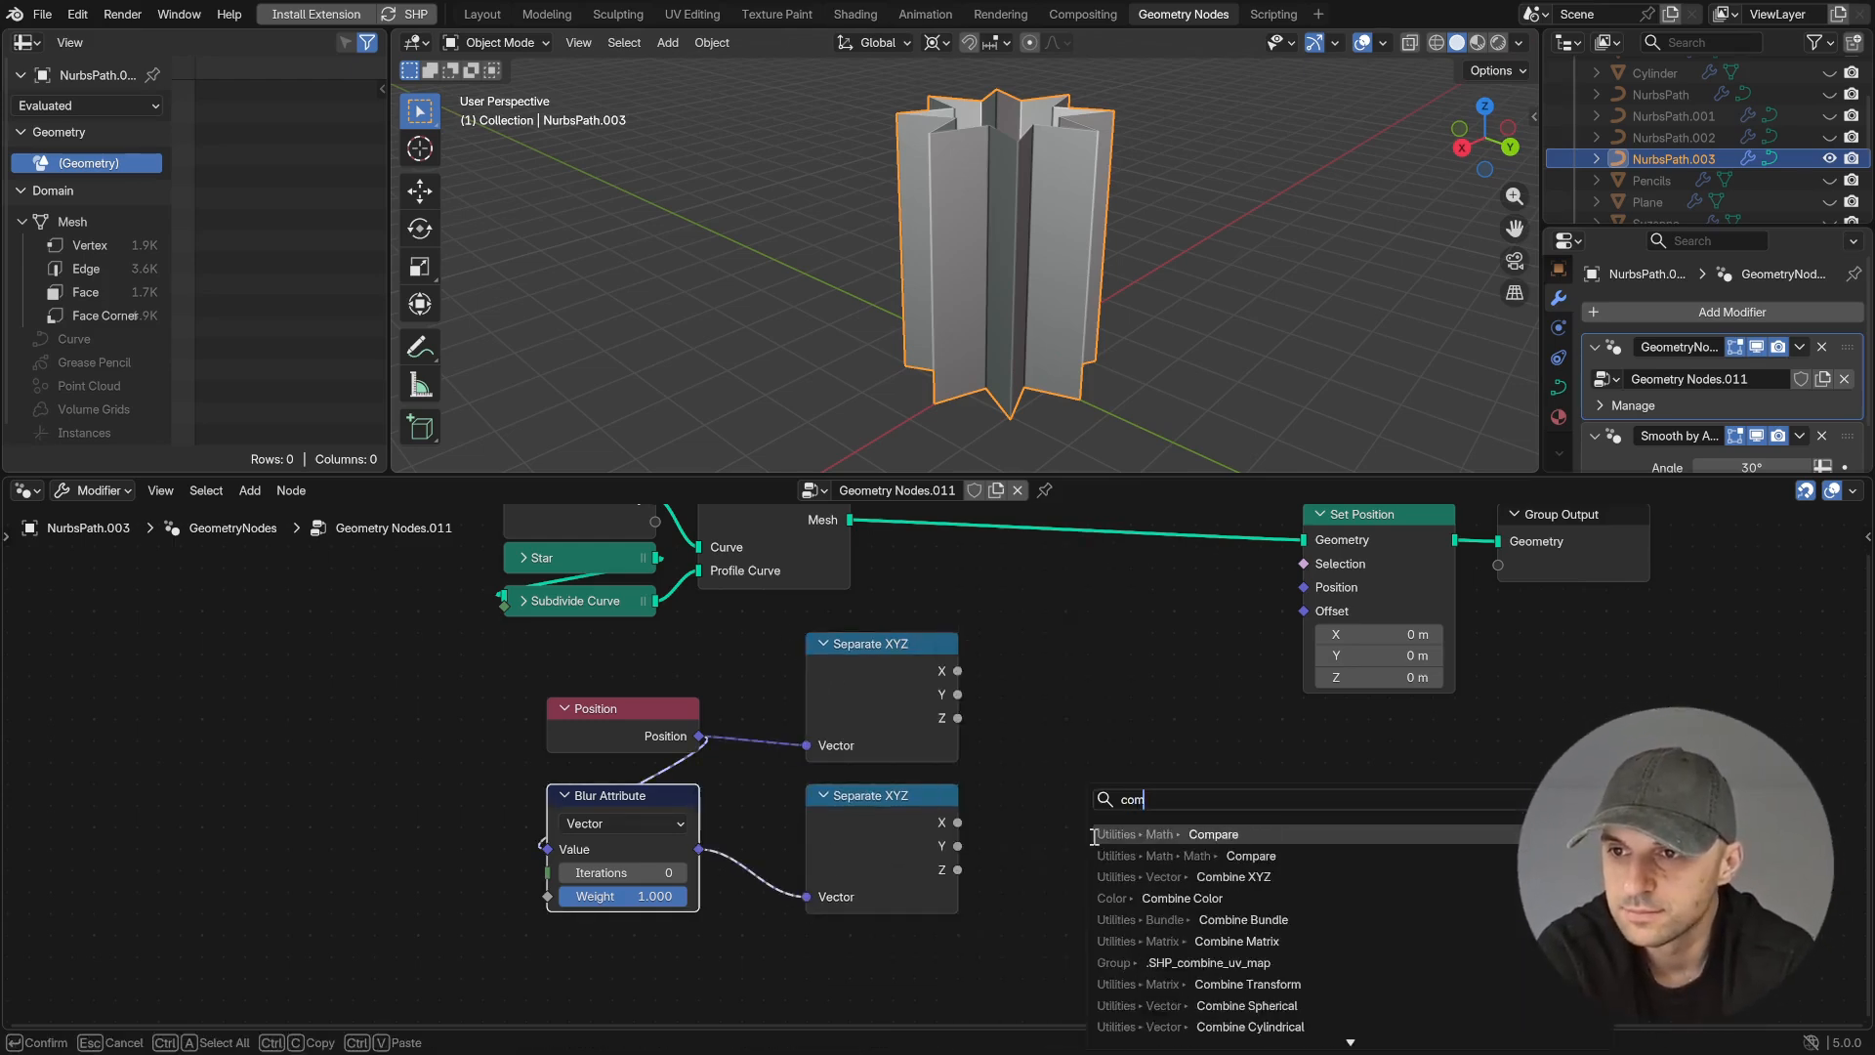
key("Return")
left_click(1049, 707)
left_click_drag(958, 718, 1040, 766)
left_click_drag(958, 846, 1045, 789)
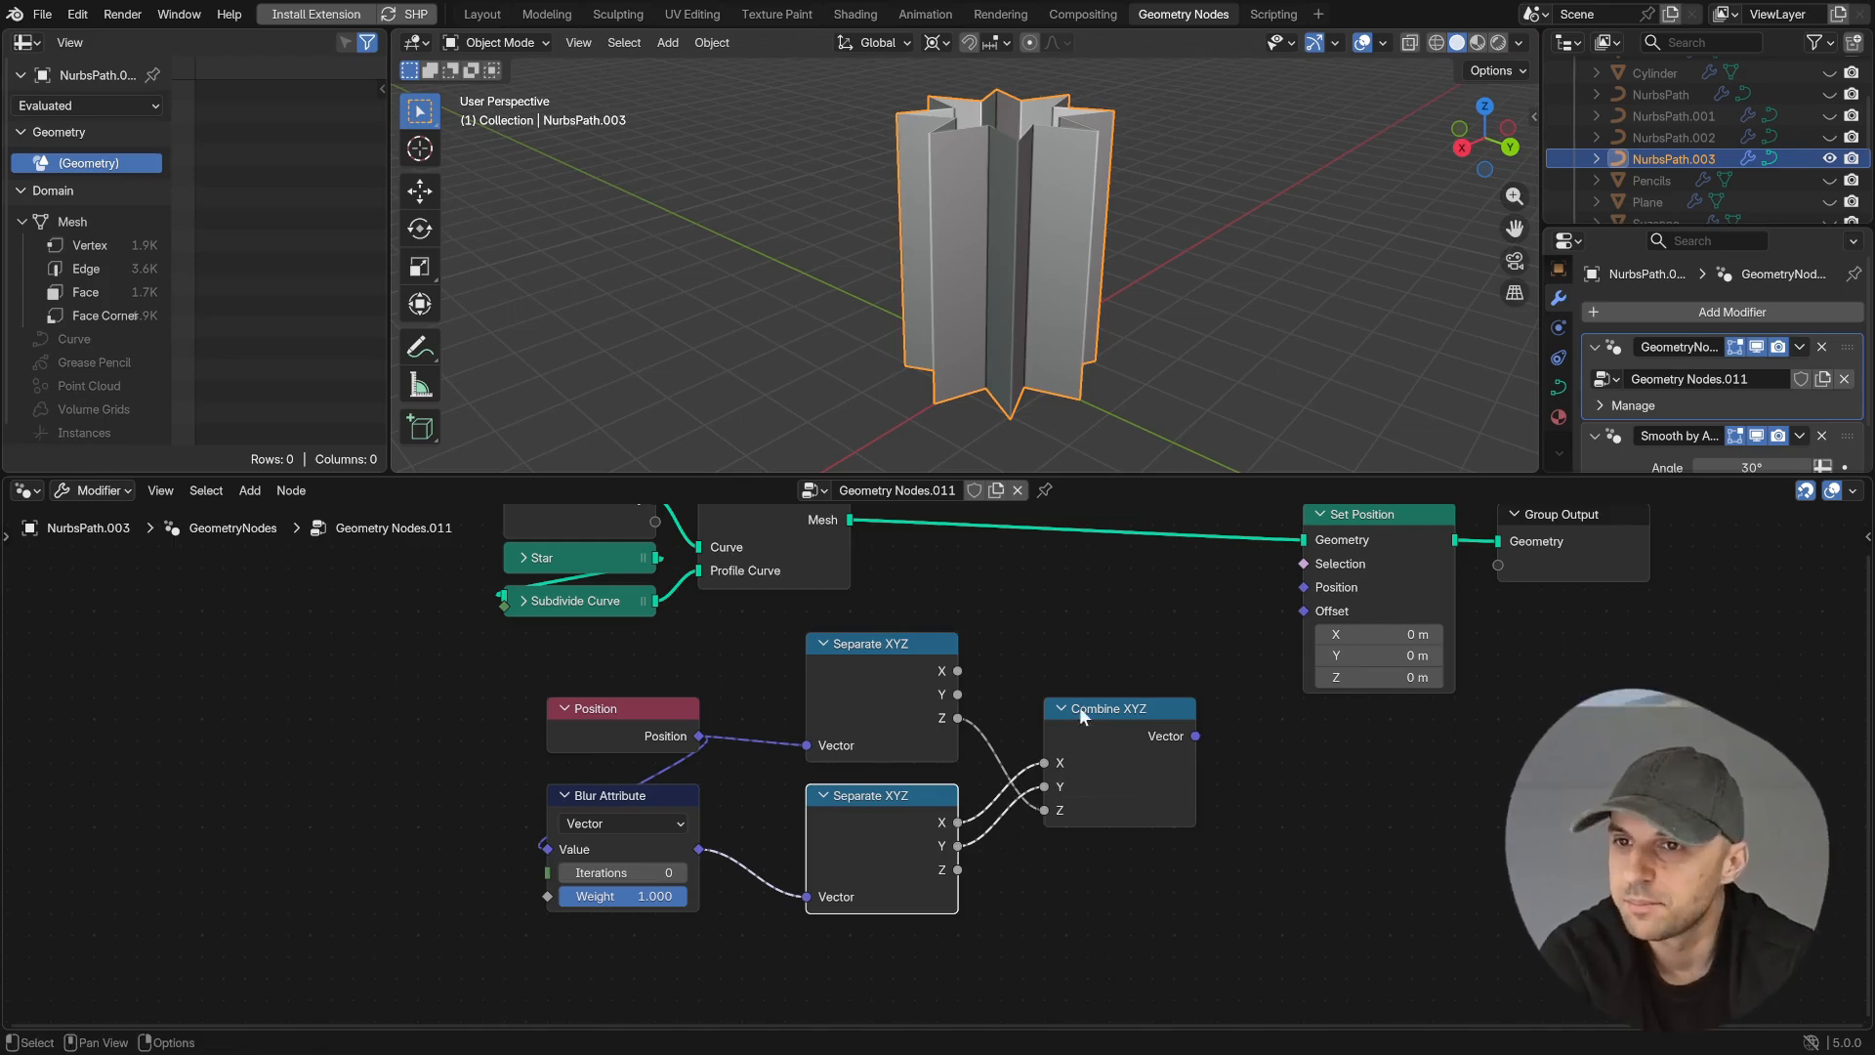
- Feed the combined vector into Set Position's Position input and adjust the Blur Attribute's Iterations
left_click_drag(1196, 735, 1304, 594)
mouse_move(621, 872)
left_mouse_down()
mouse_move(683, 872)
mouse_move(610, 872)
left_mouse_up()
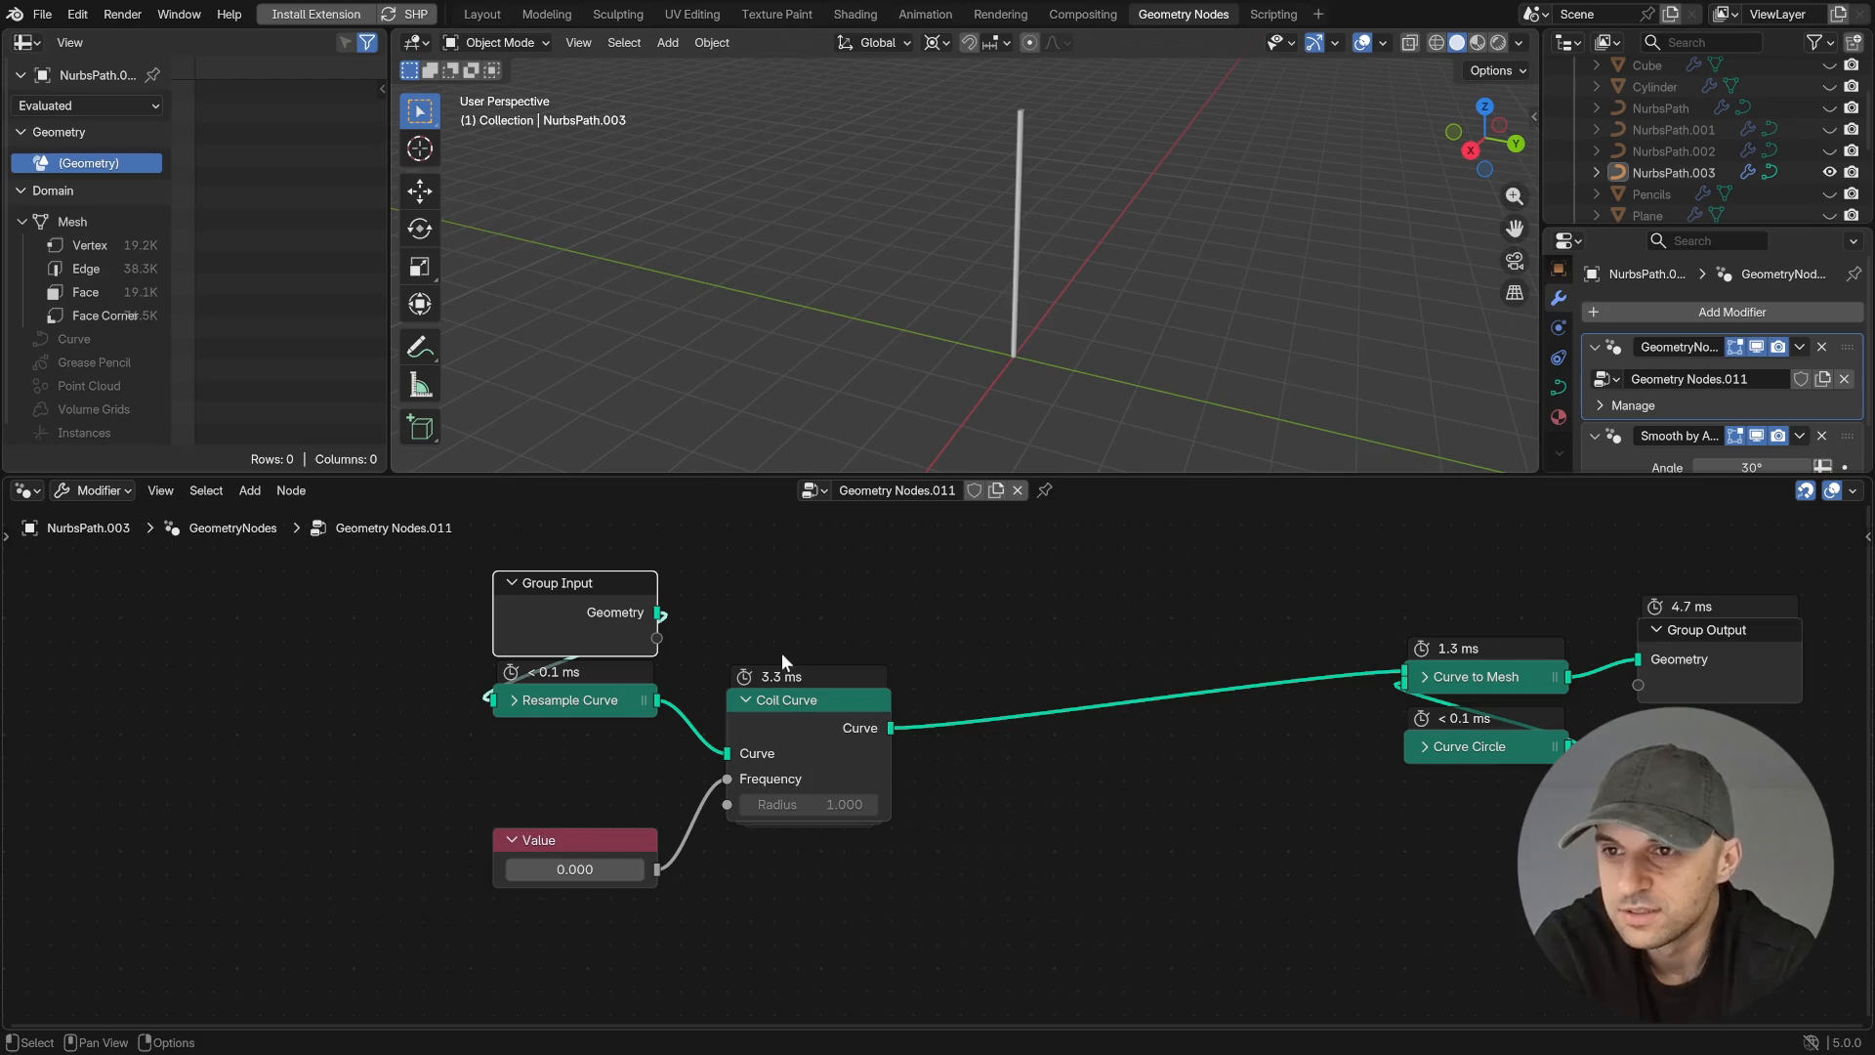
- Toggle muting on the Coil Curve node to compare evaluation times with and without it
left_click(846, 776)
key("m")
key("m")
key("m")
key("m")
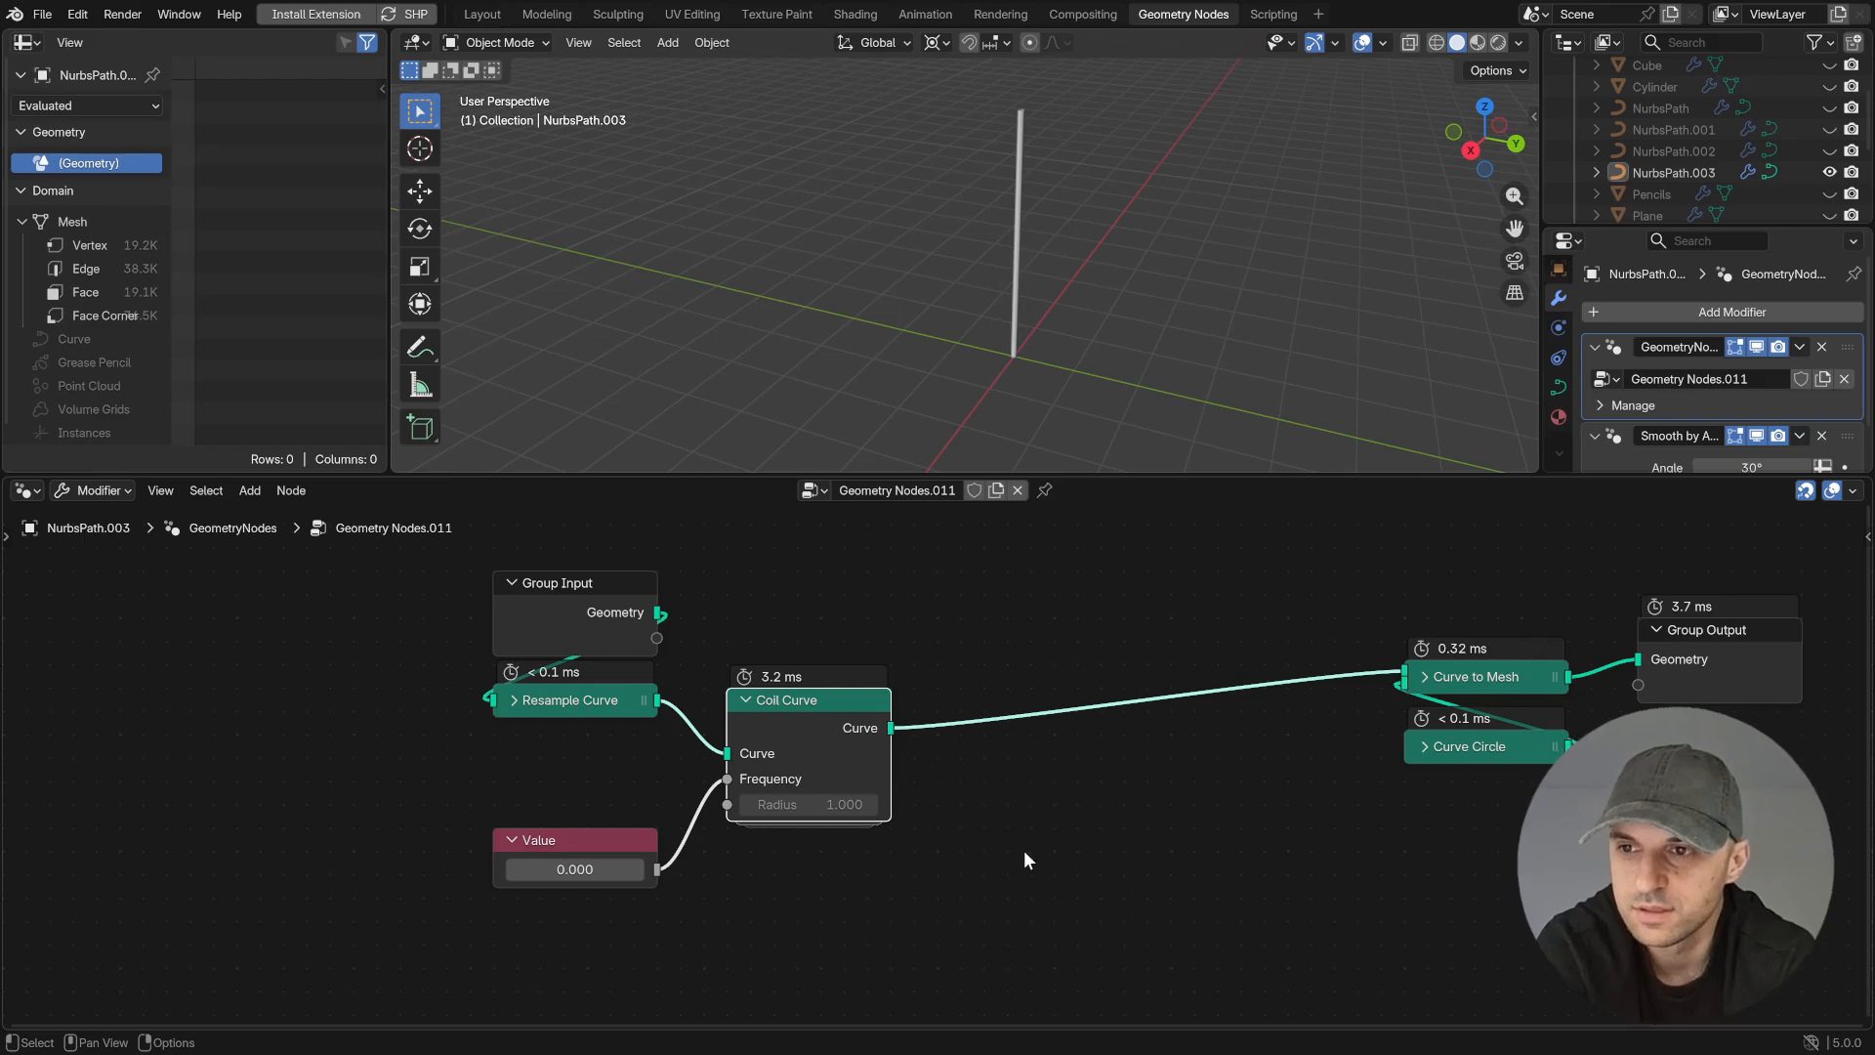
- Add a Geometry Switch node with the Coil Curve output as True, and feed its output into Curve to Mesh
left_click_drag(892, 728, 1081, 780)
type("sw")
key("Return")
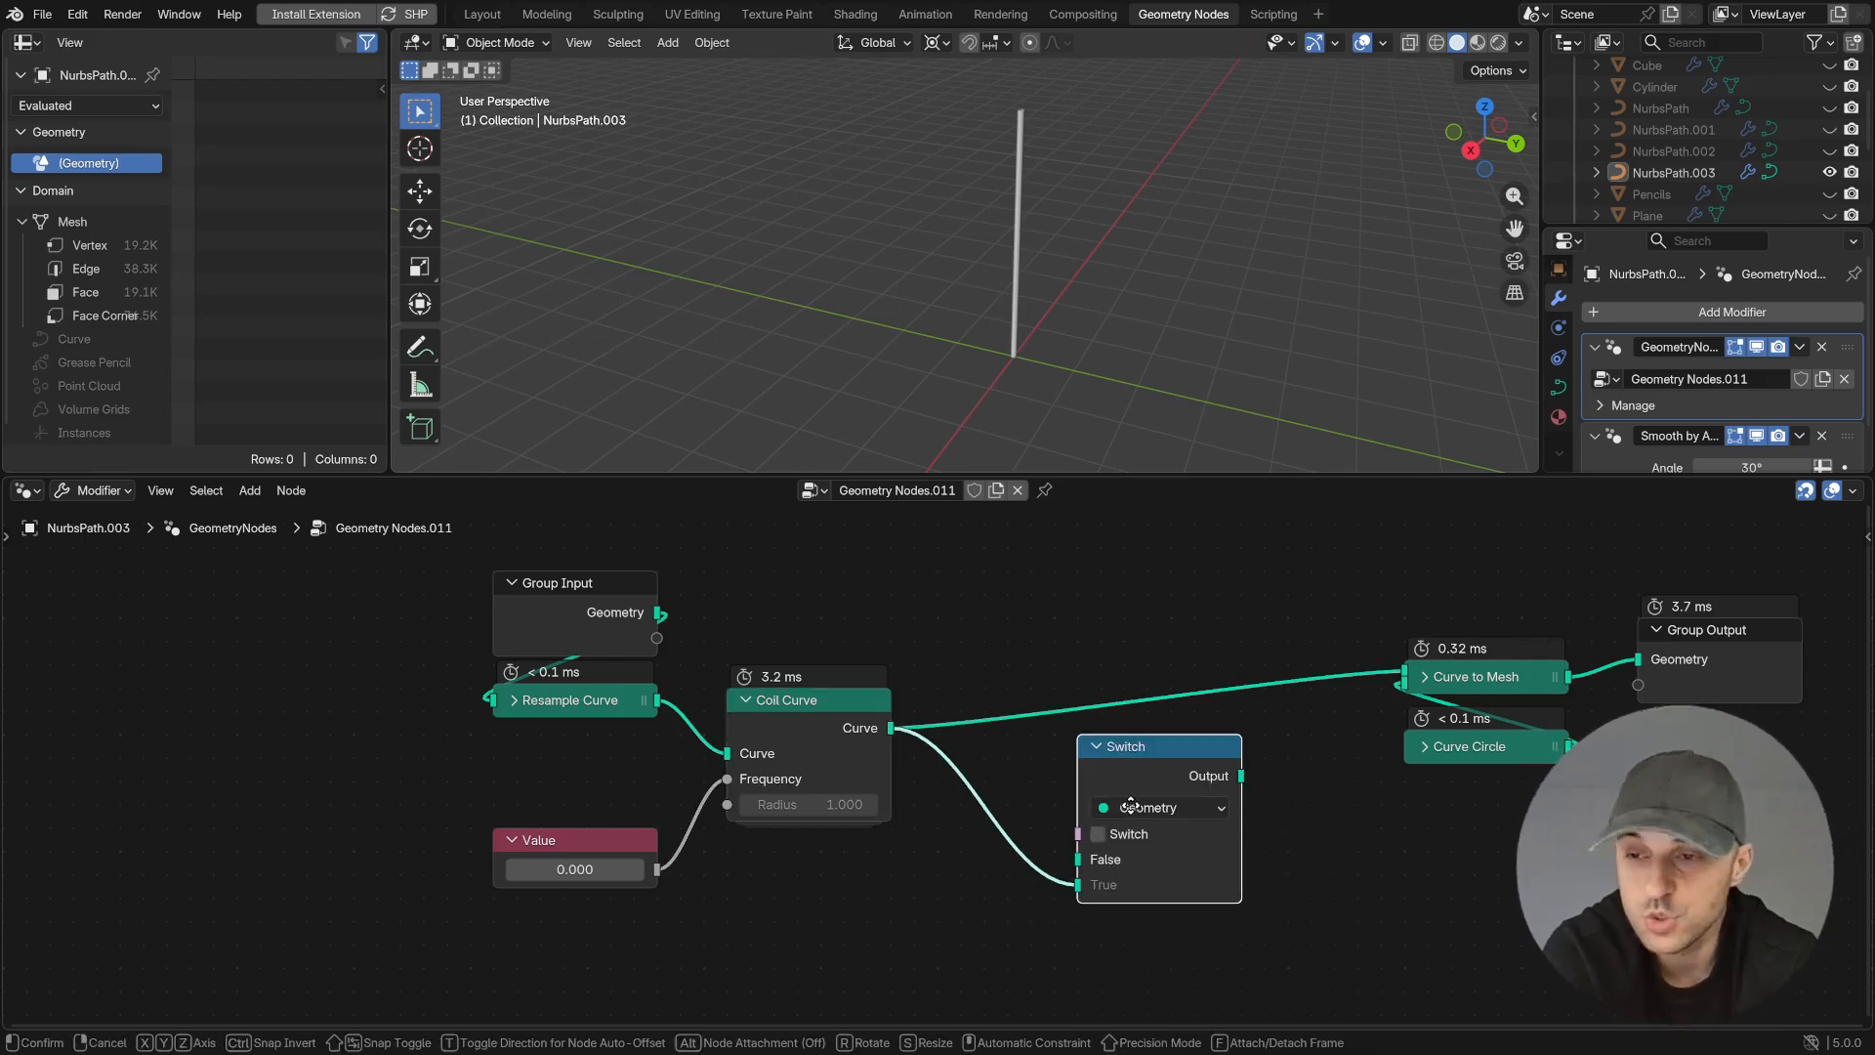
left_click(1130, 811)
left_click_drag(1287, 771, 1448, 653)
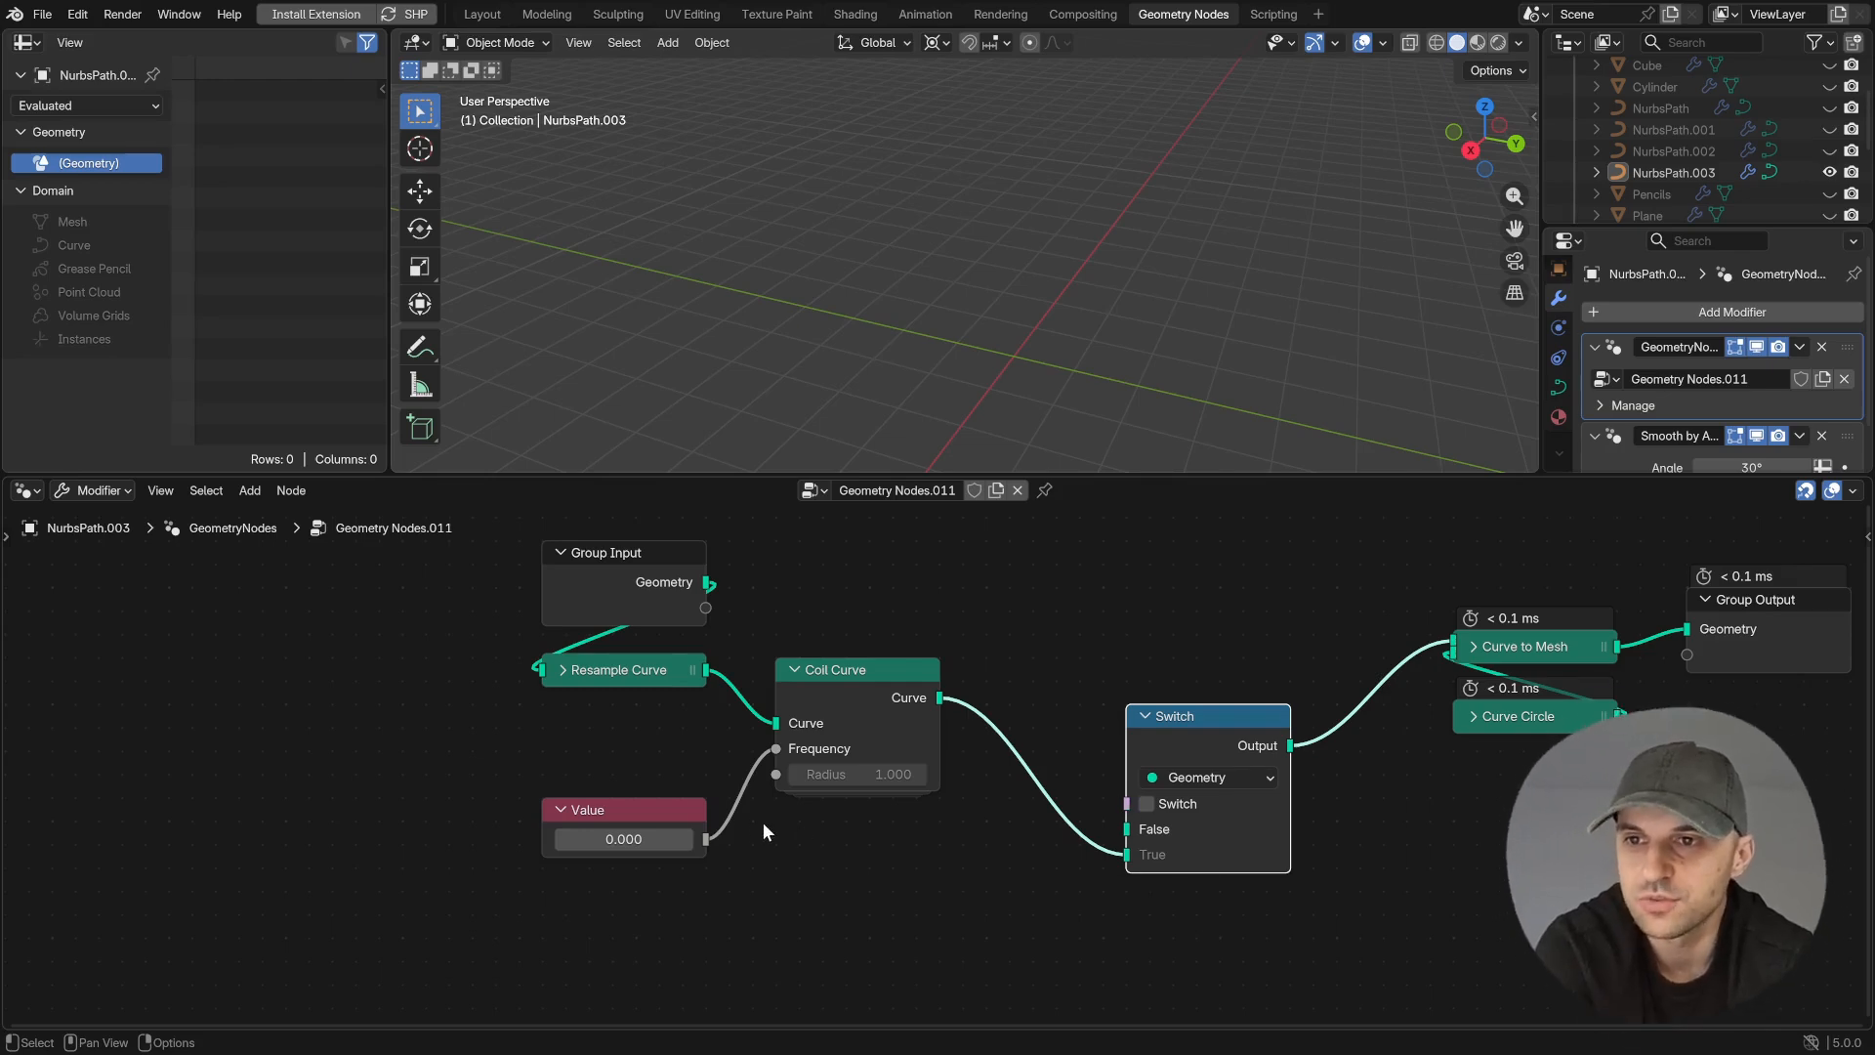
- Add a Float Greater Than comparison with Value as A and 0 as B, and let its result drive the Switch
left_click_drag(705, 839, 810, 884)
type("great")
key("Return")
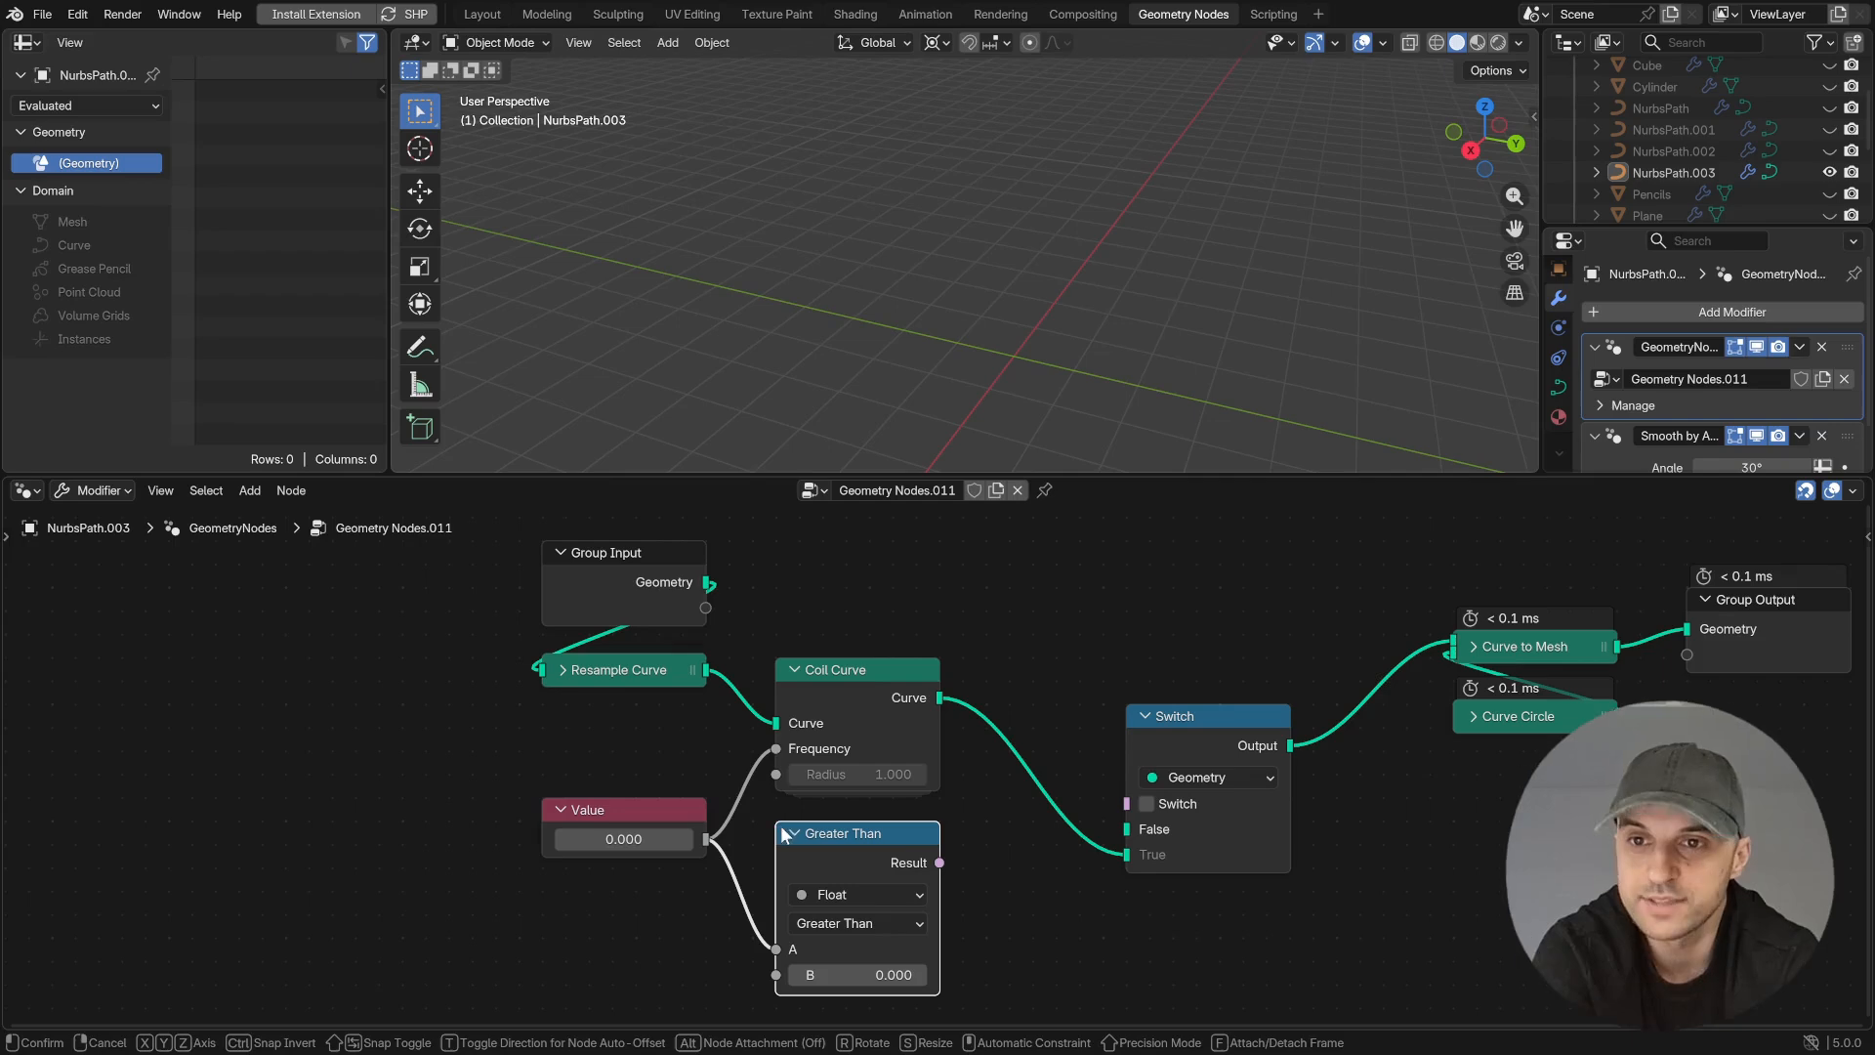
left_click(786, 837)
left_click_drag(939, 862, 1127, 804)
- Connect the Group Input geometry to the Switch's False input and raise the Value node to 20.4
left_click_drag(1199, 718, 1247, 626)
left_click_drag(706, 583, 1173, 748)
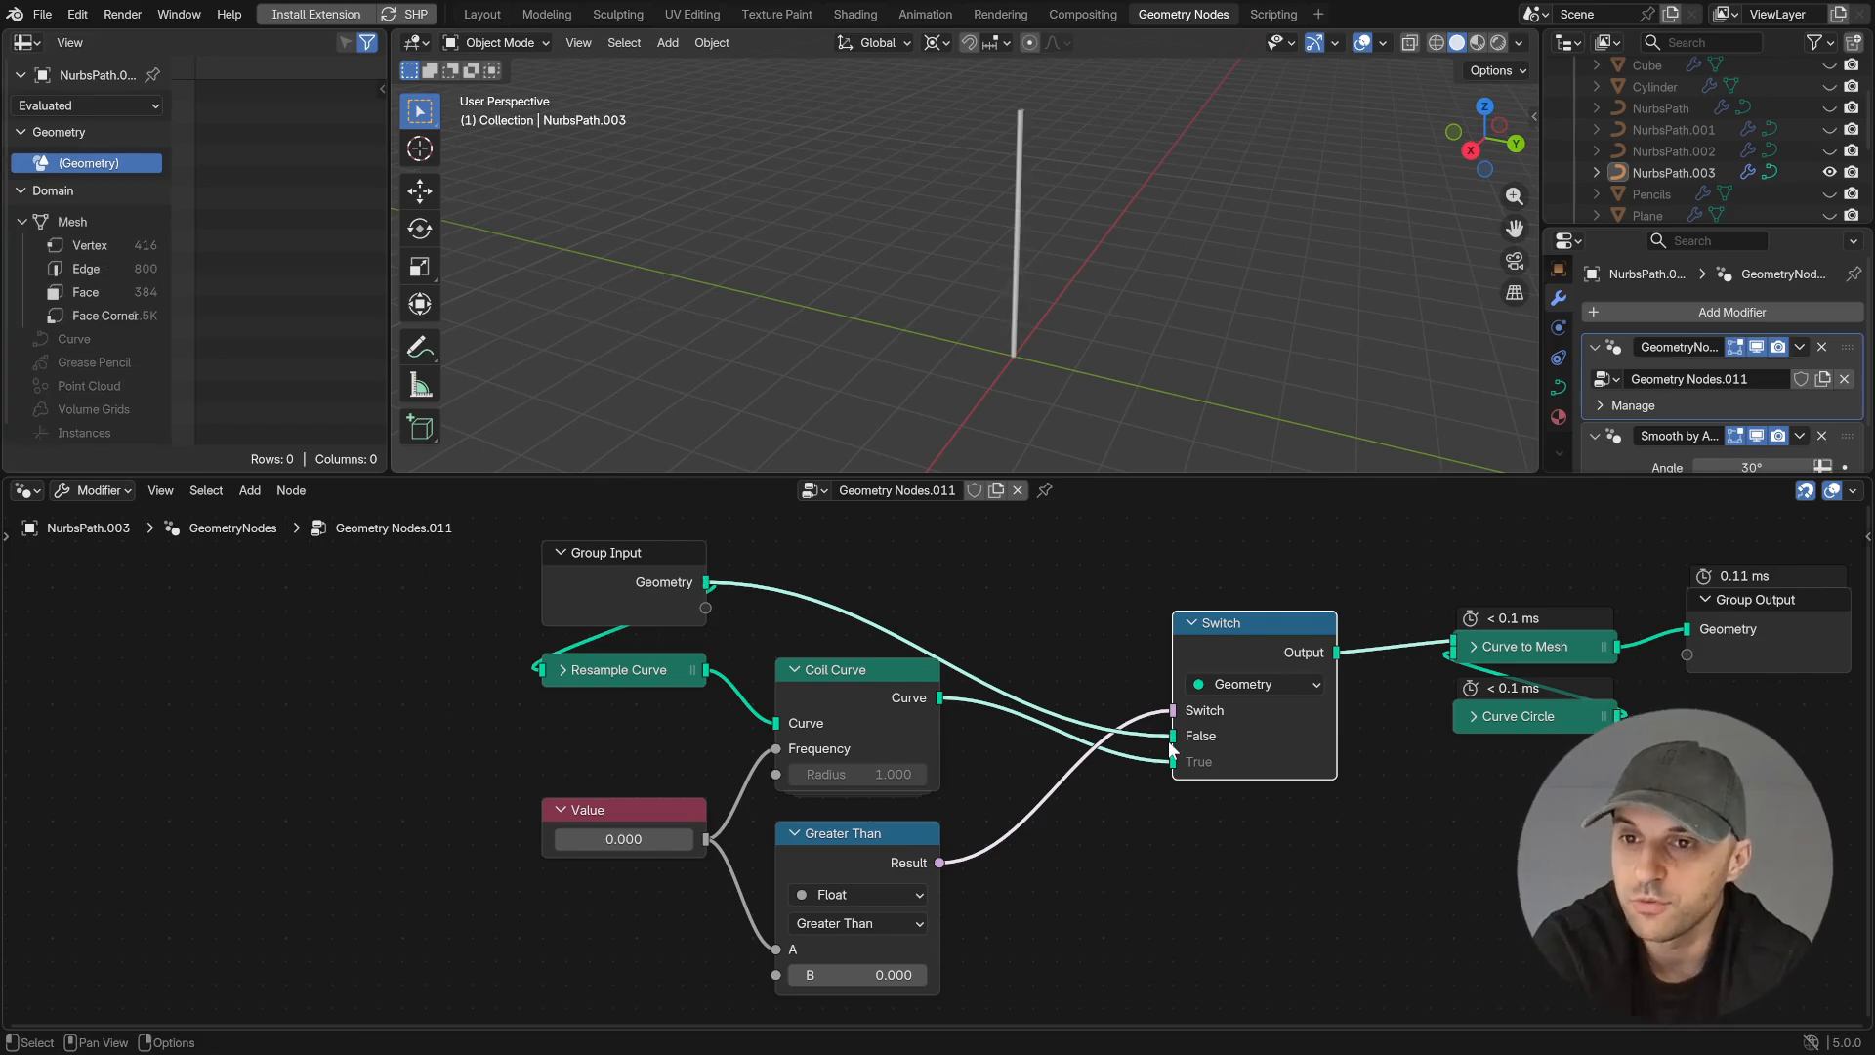
left_click_drag(624, 839, 756, 839)
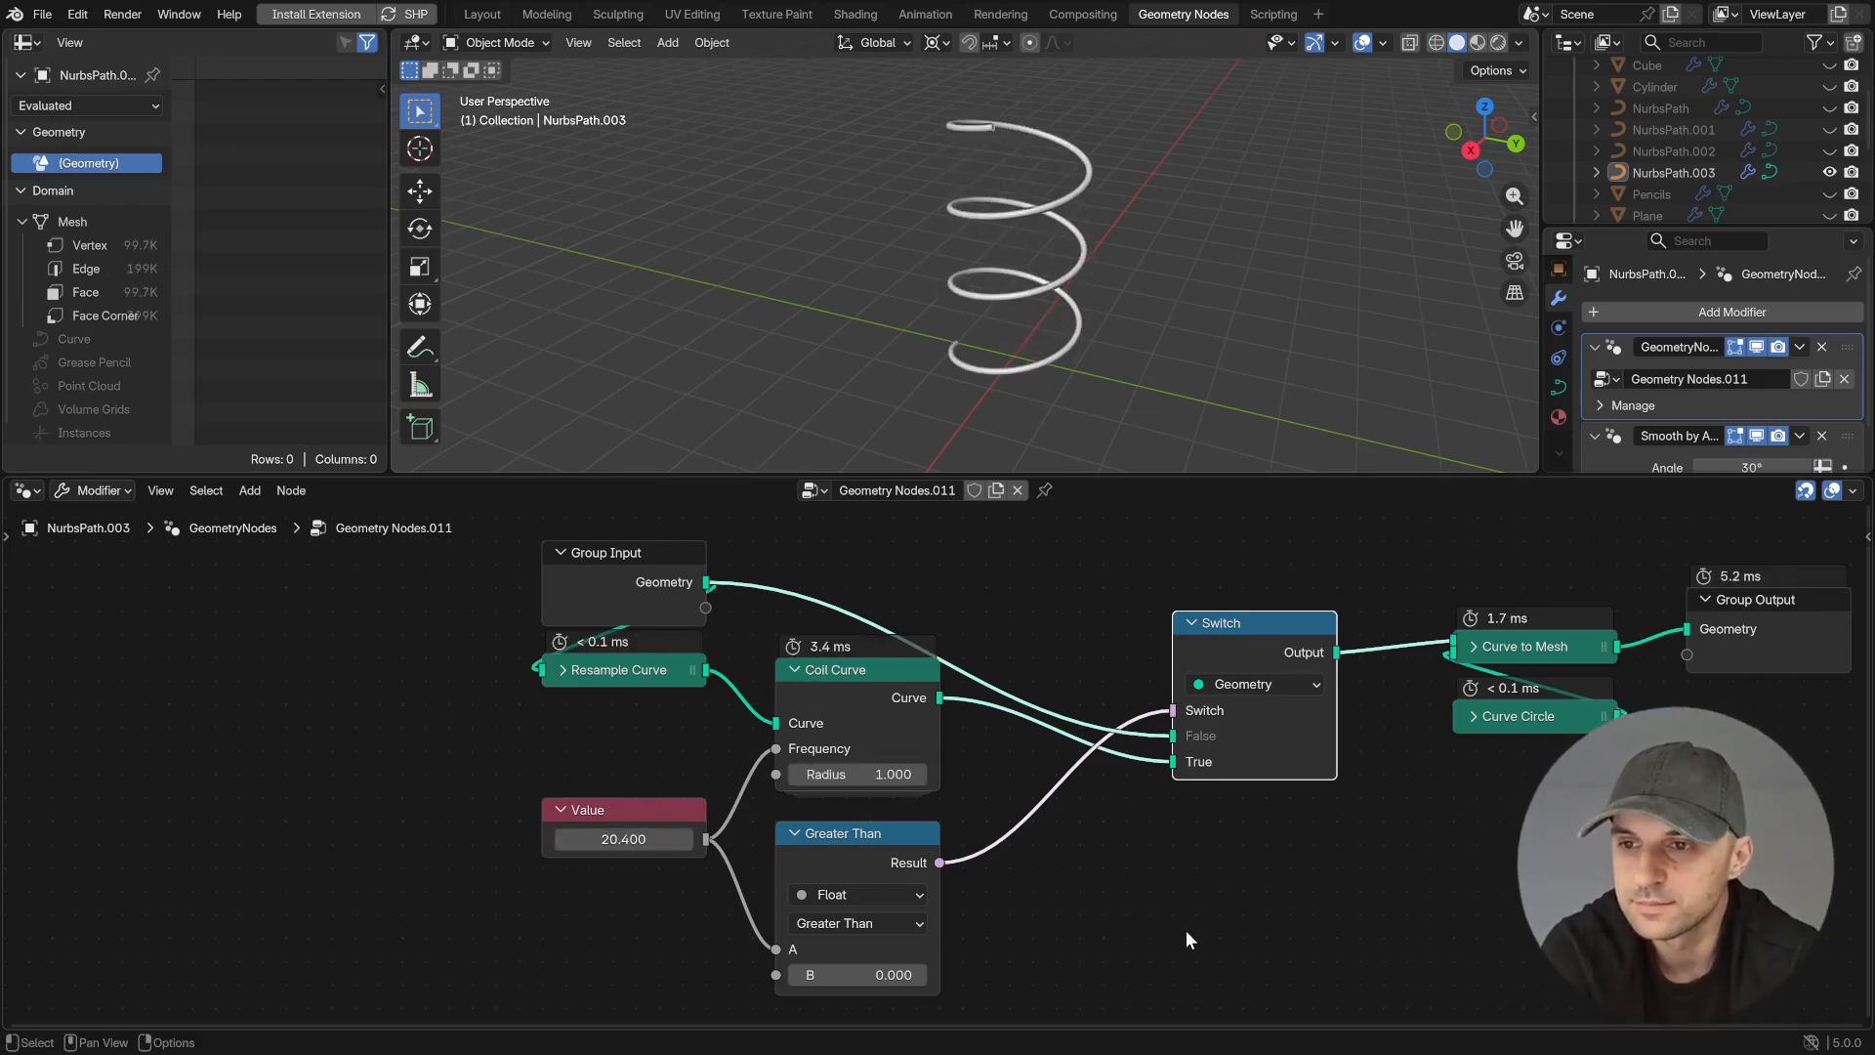